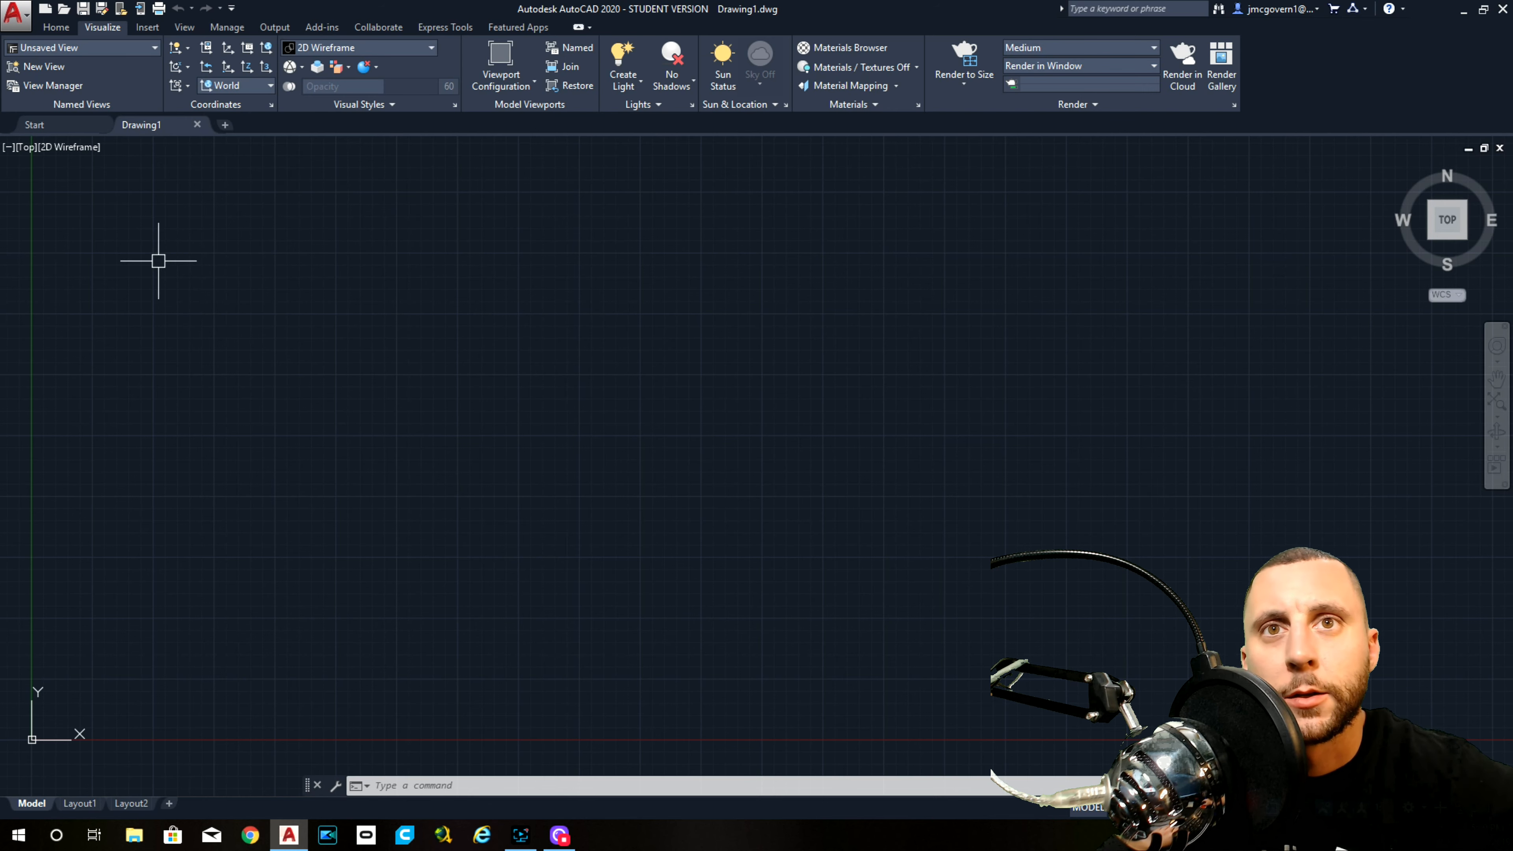
left_click(56, 27)
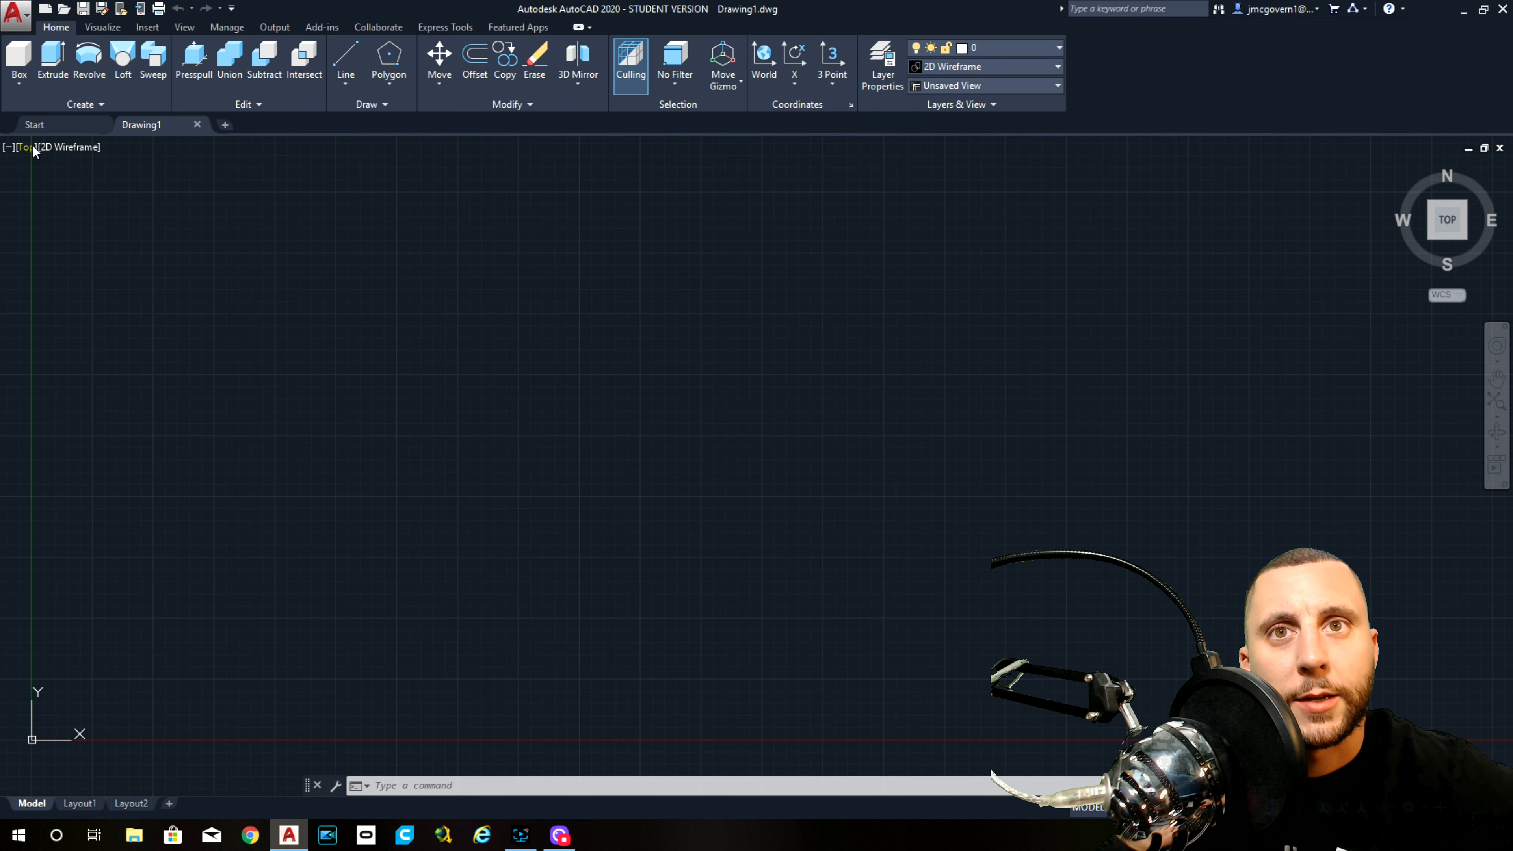
left_click(345, 54)
left_click(365, 281)
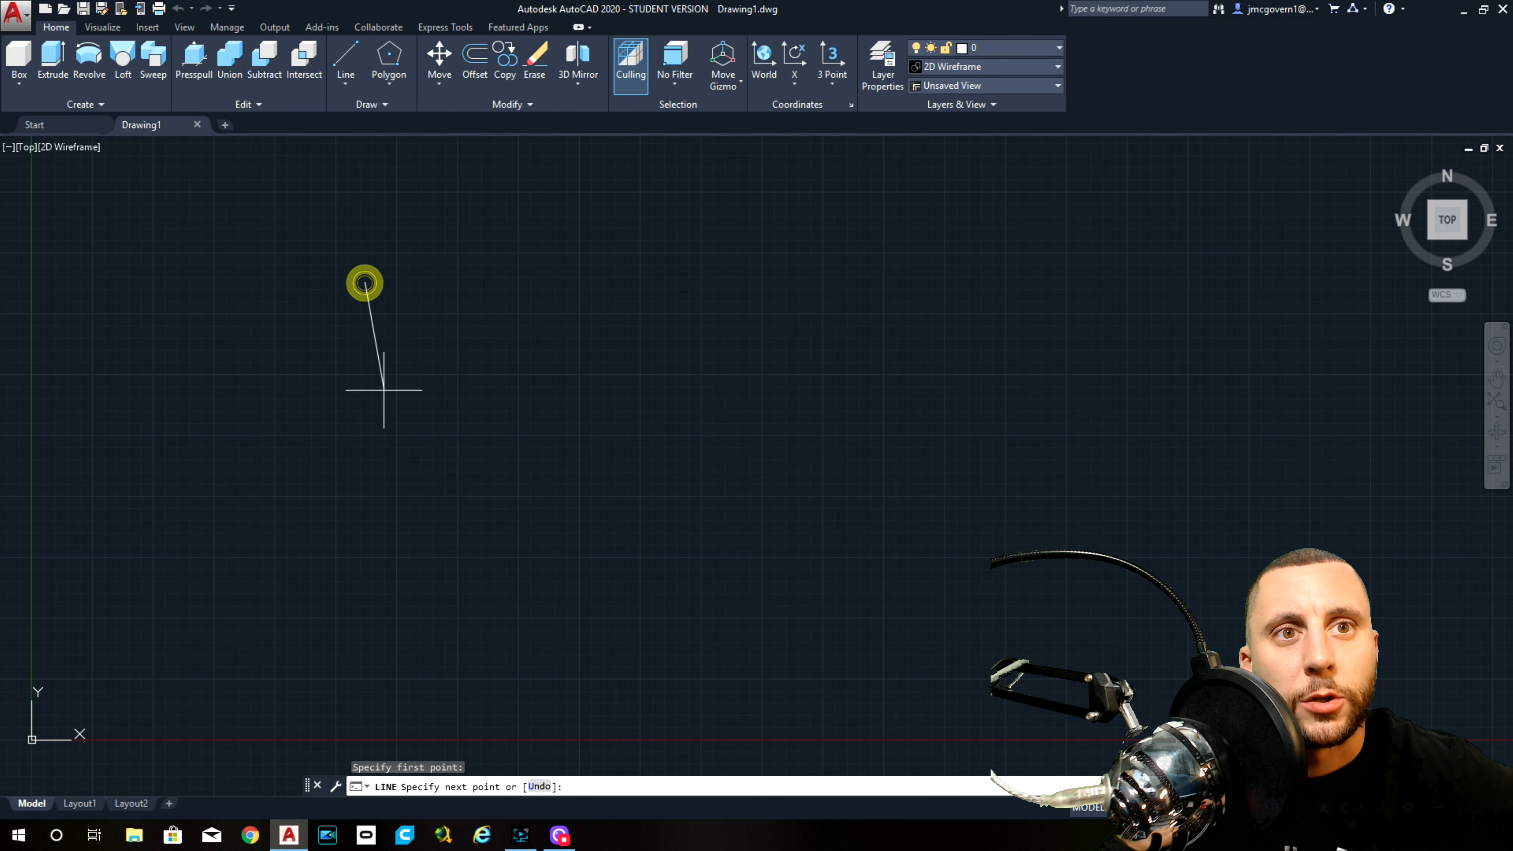
key("Escape")
key("Escape")
Step: Set the drawing's length units to Architectural
type("units")
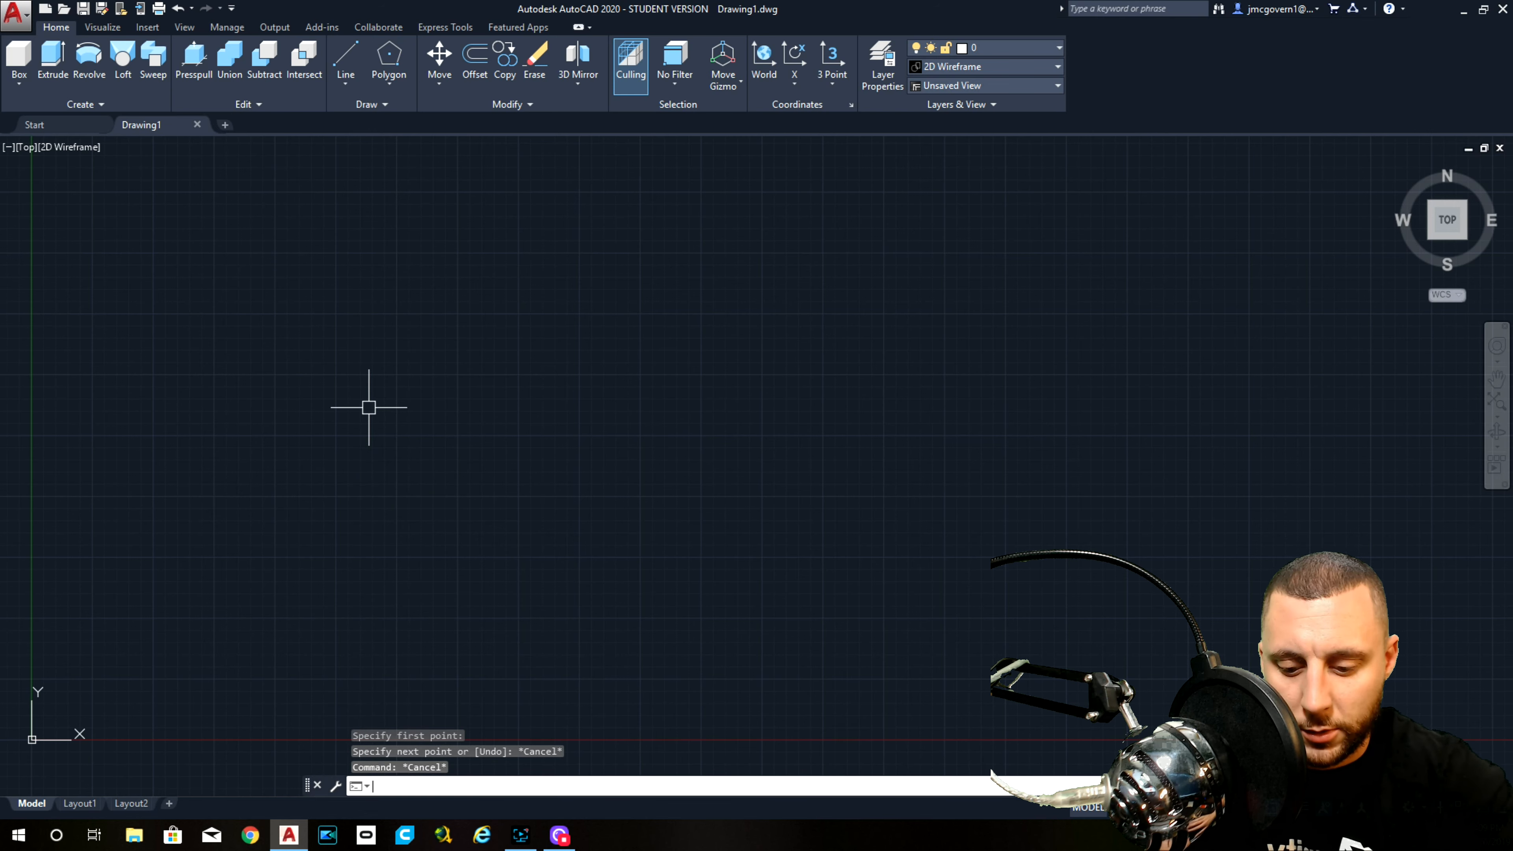
key("Return")
left_click(413, 224)
left_click(398, 238)
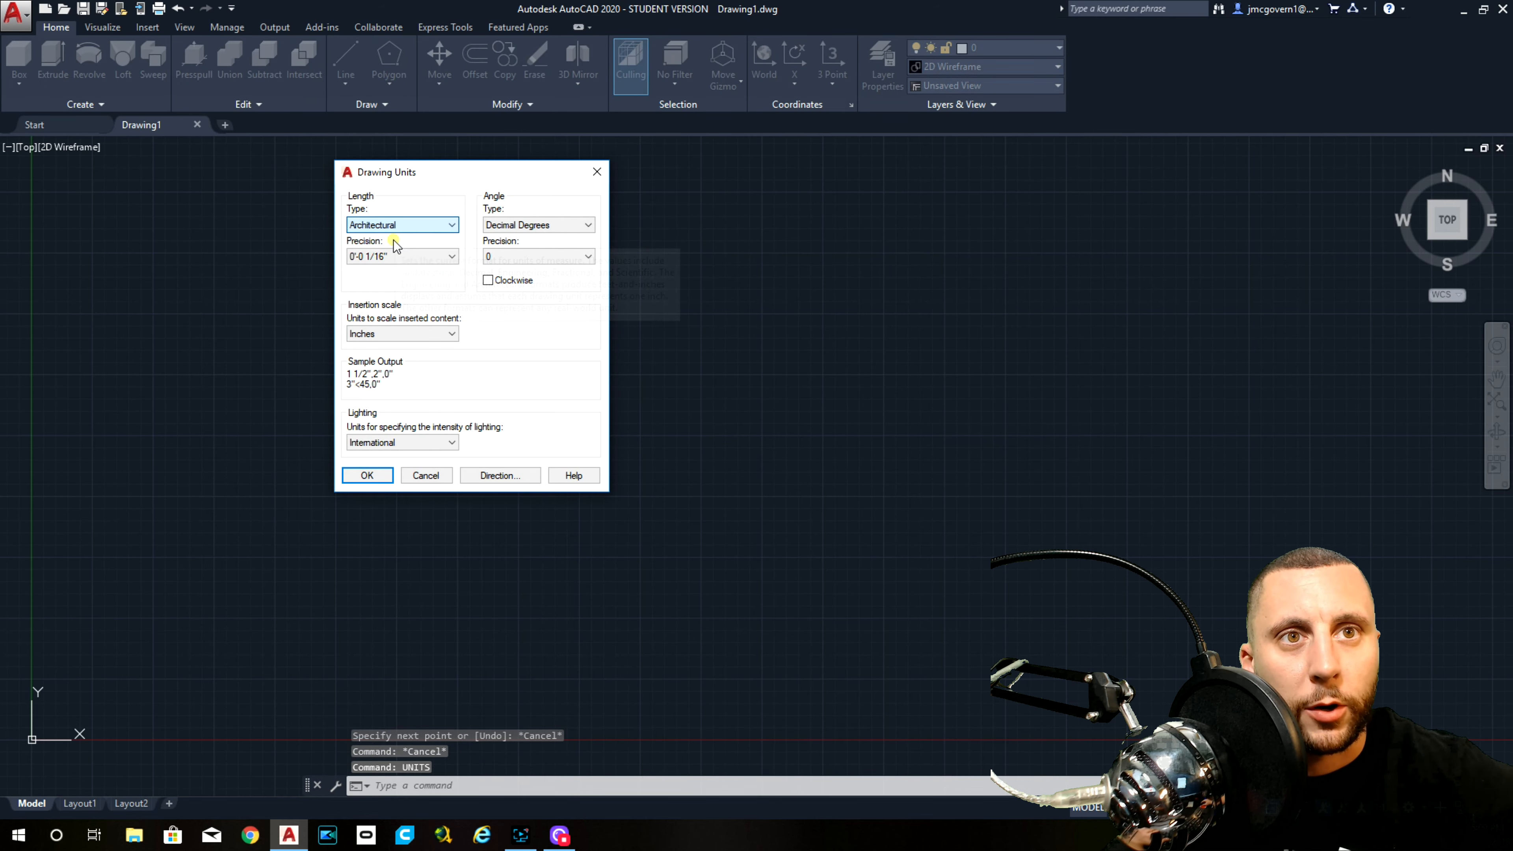
left_click(379, 477)
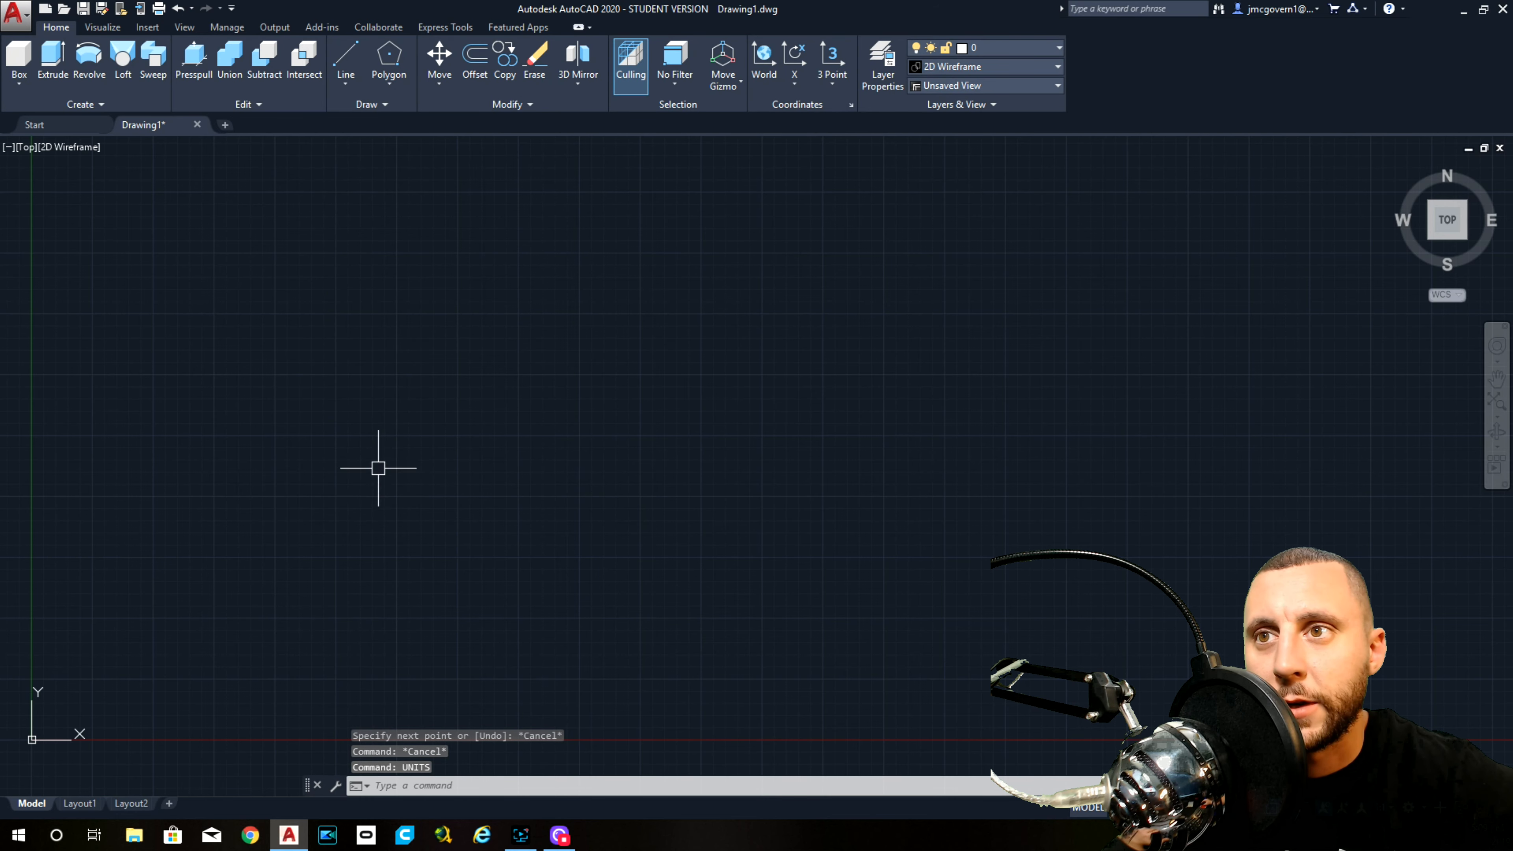
Step: Draw a horizontal line 12' long to the right from a point in the upper-left area of the drawing
left_click(349, 55)
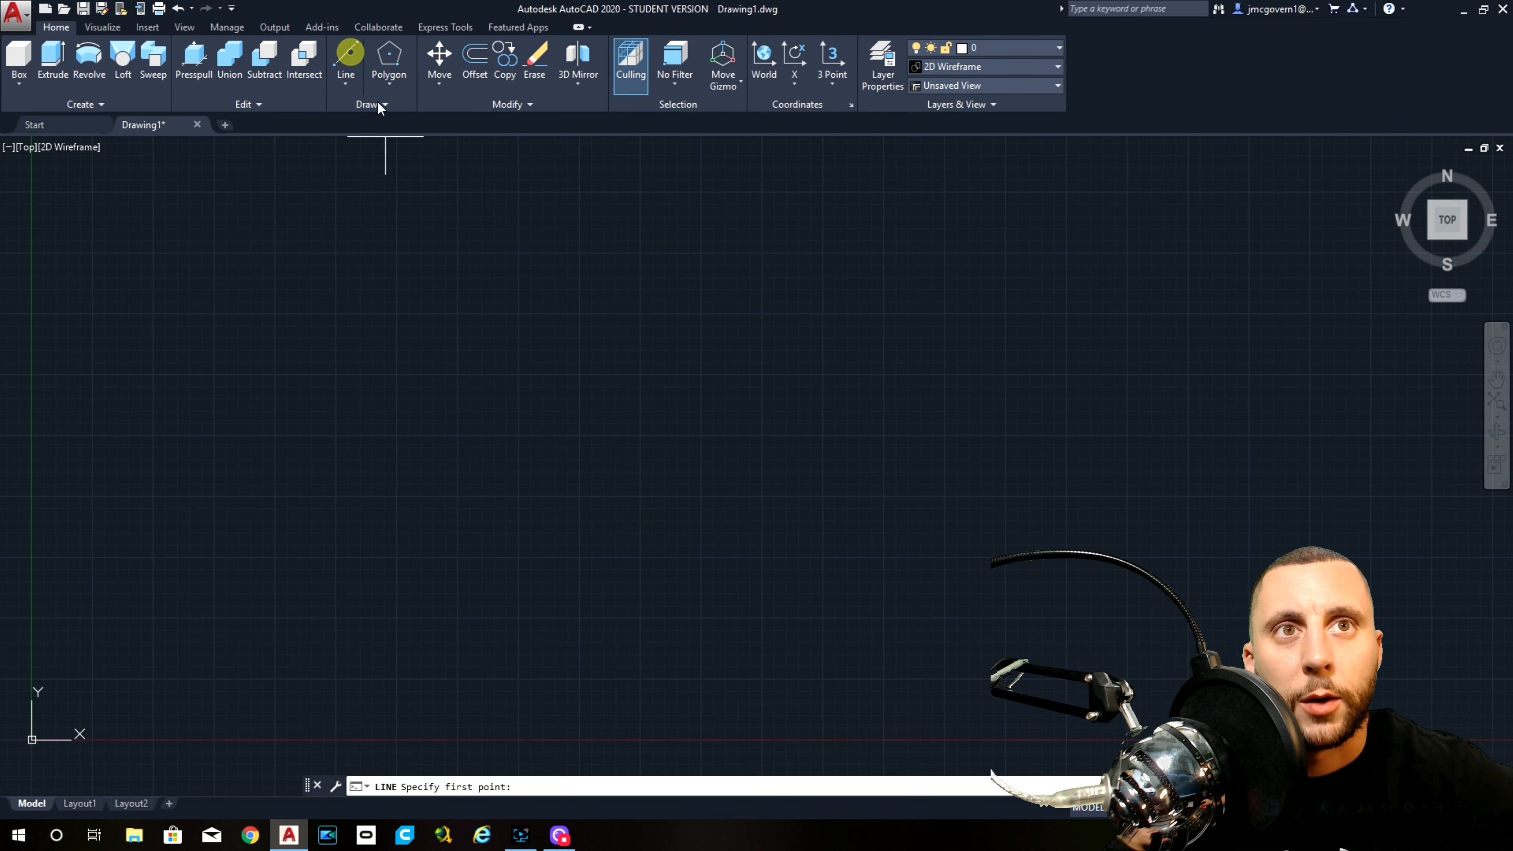
left_click(316, 315)
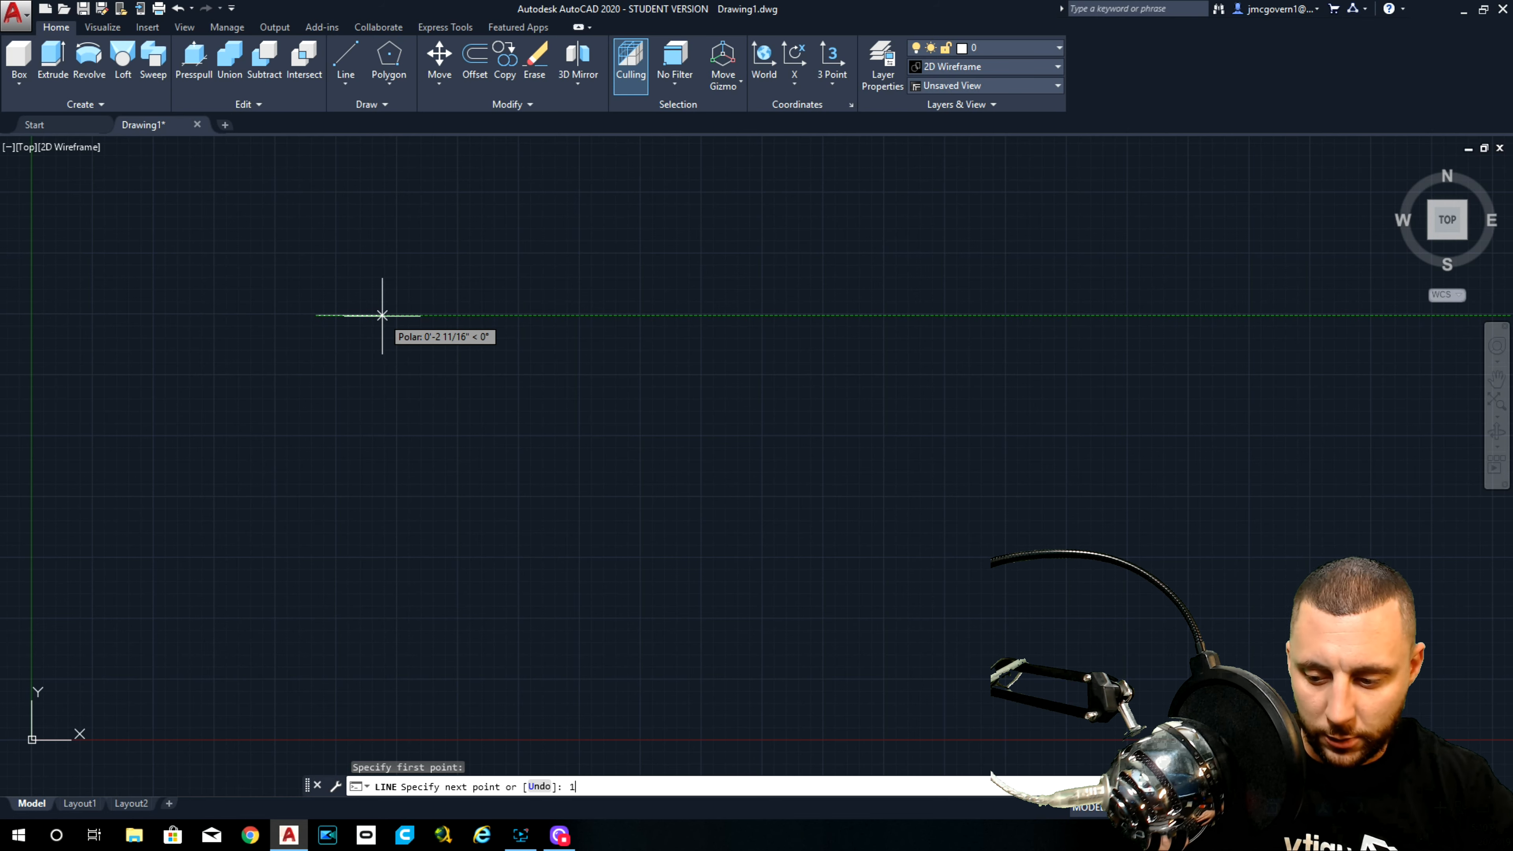
key("Return")
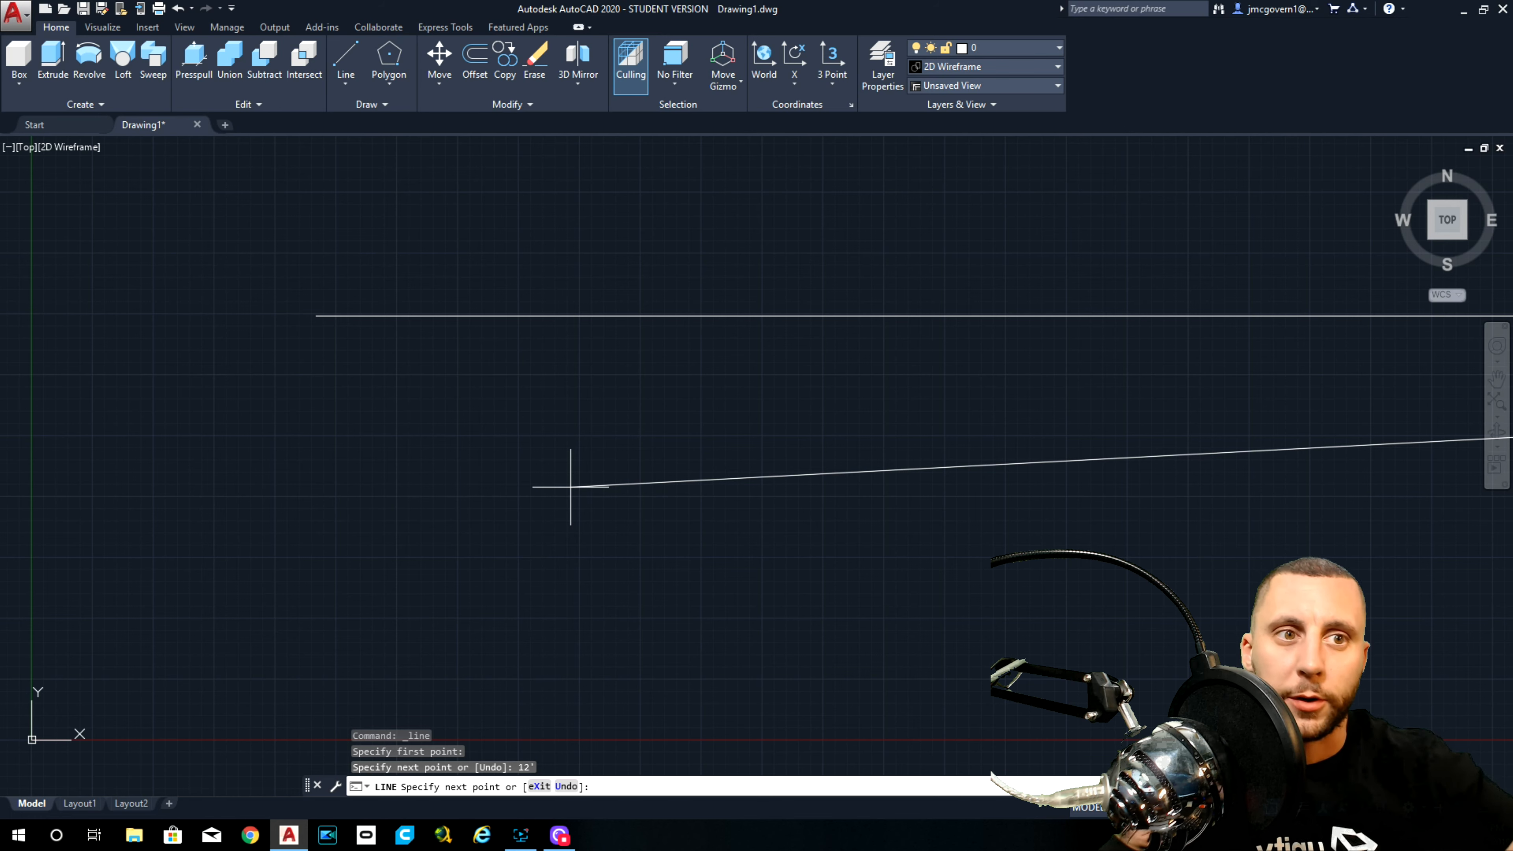
key("Escape")
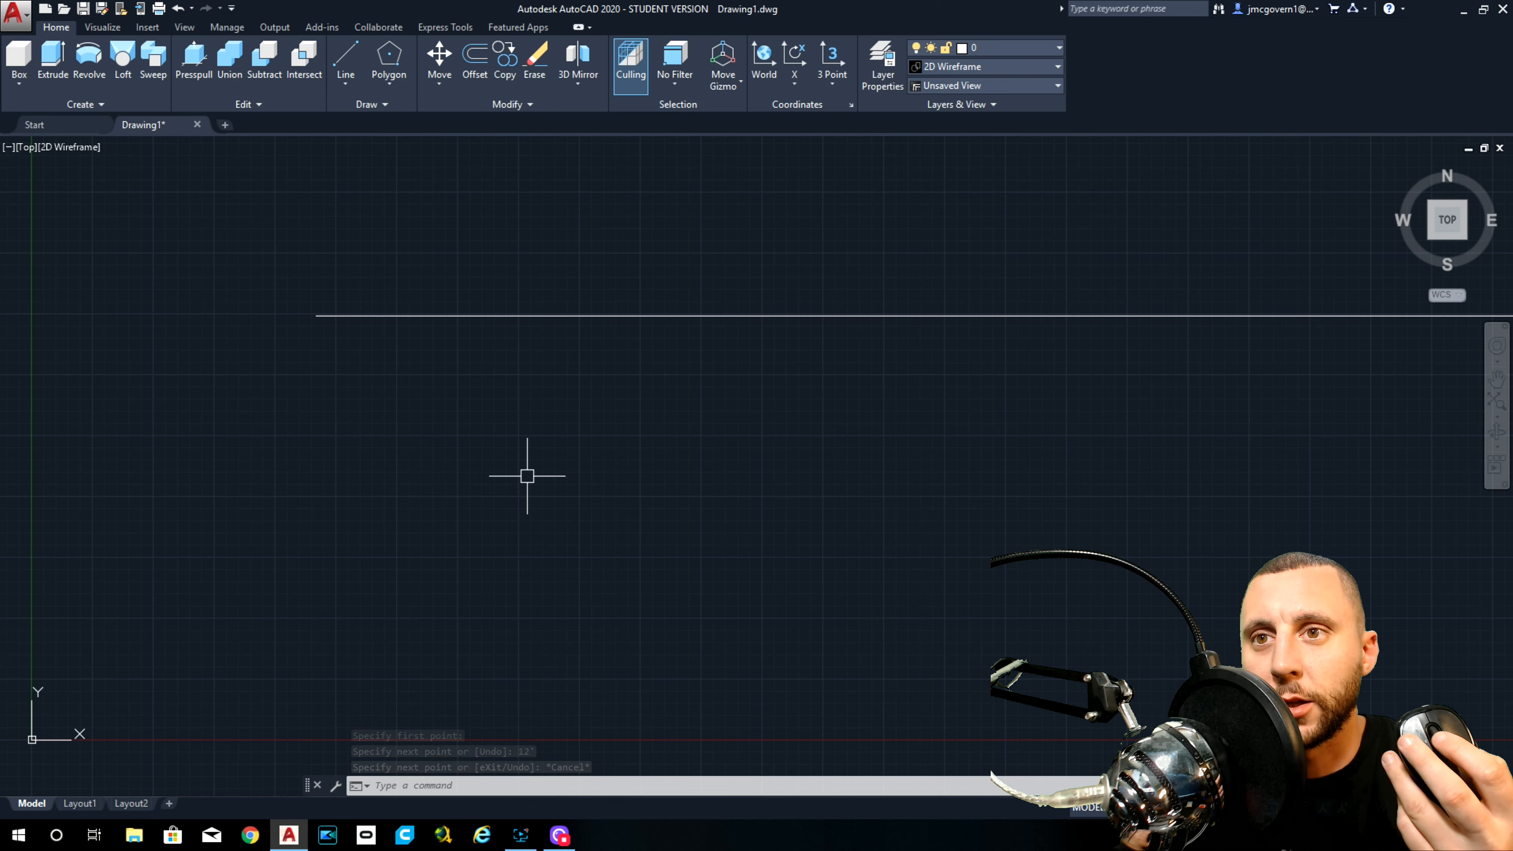
Step: Draw the rectangle's other sides from the line's right endpoint: 10' down, 12' left, and back up to the line's start
middle_click(341, 376)
middle_click(341, 376)
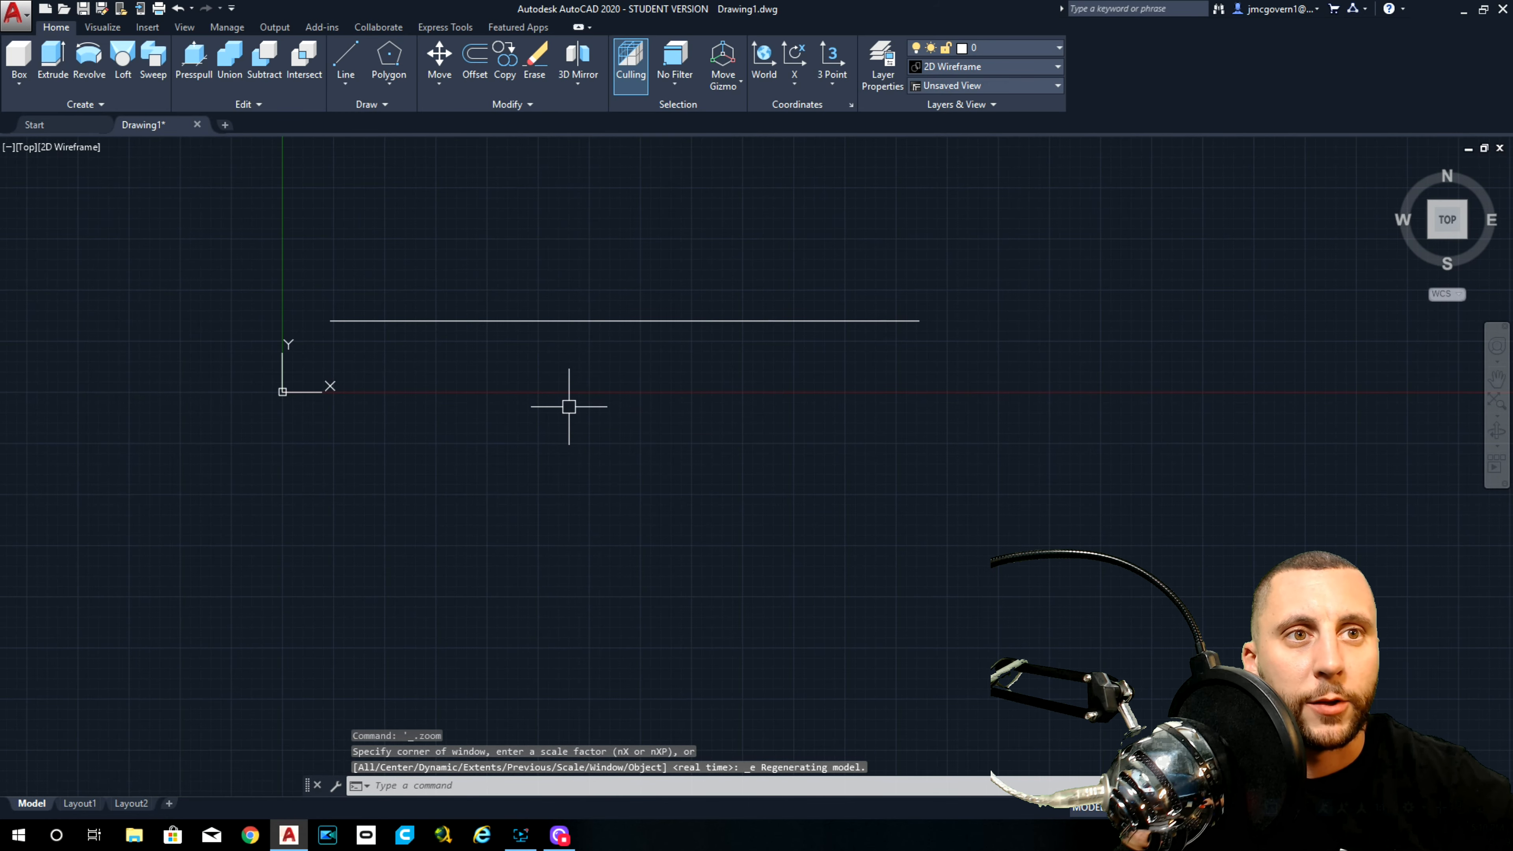
left_click(343, 53)
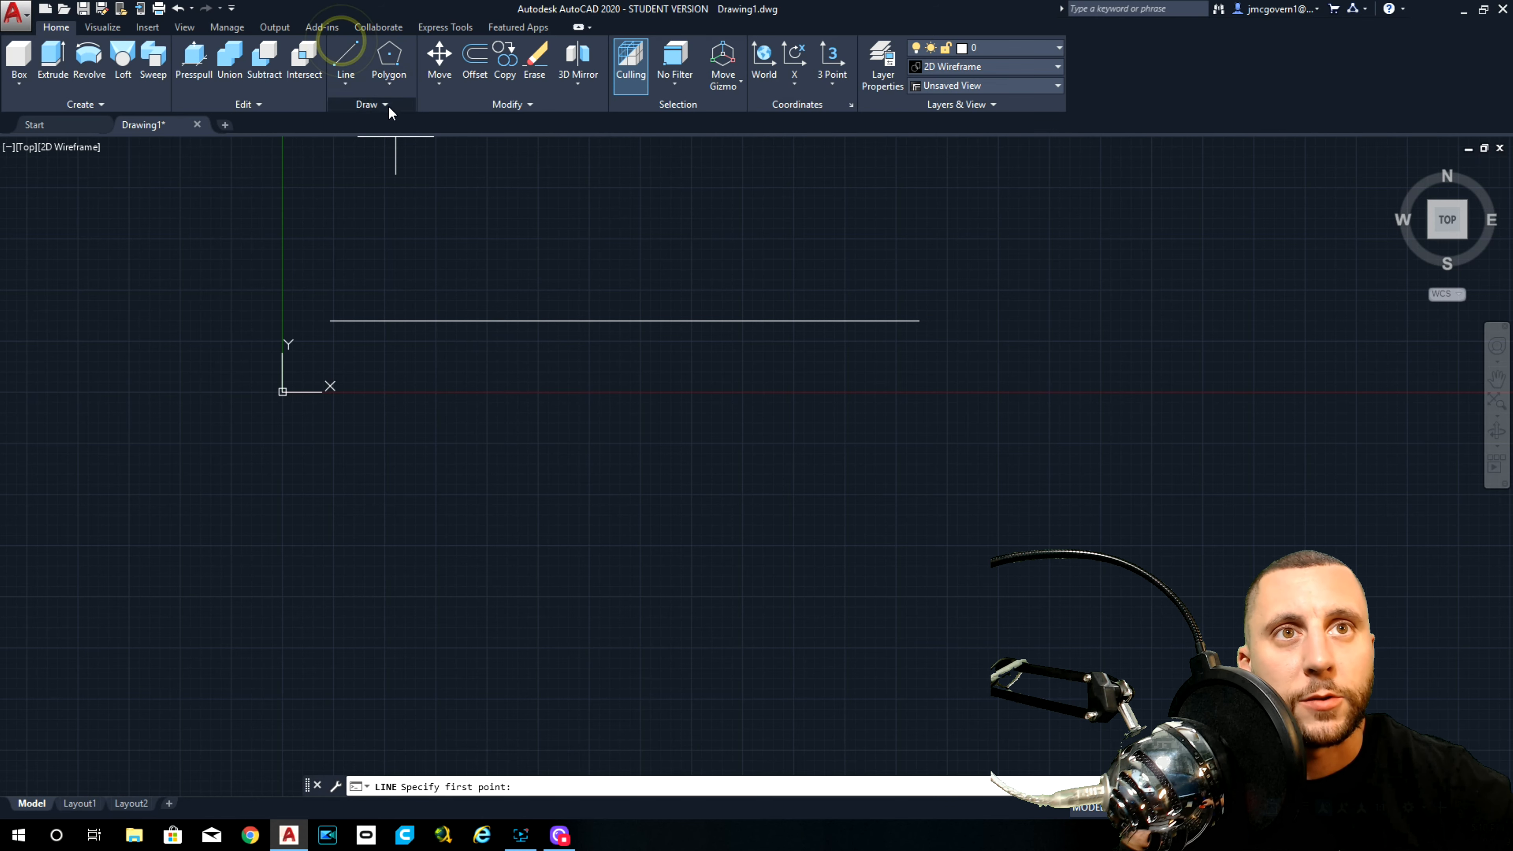
left_click(918, 319)
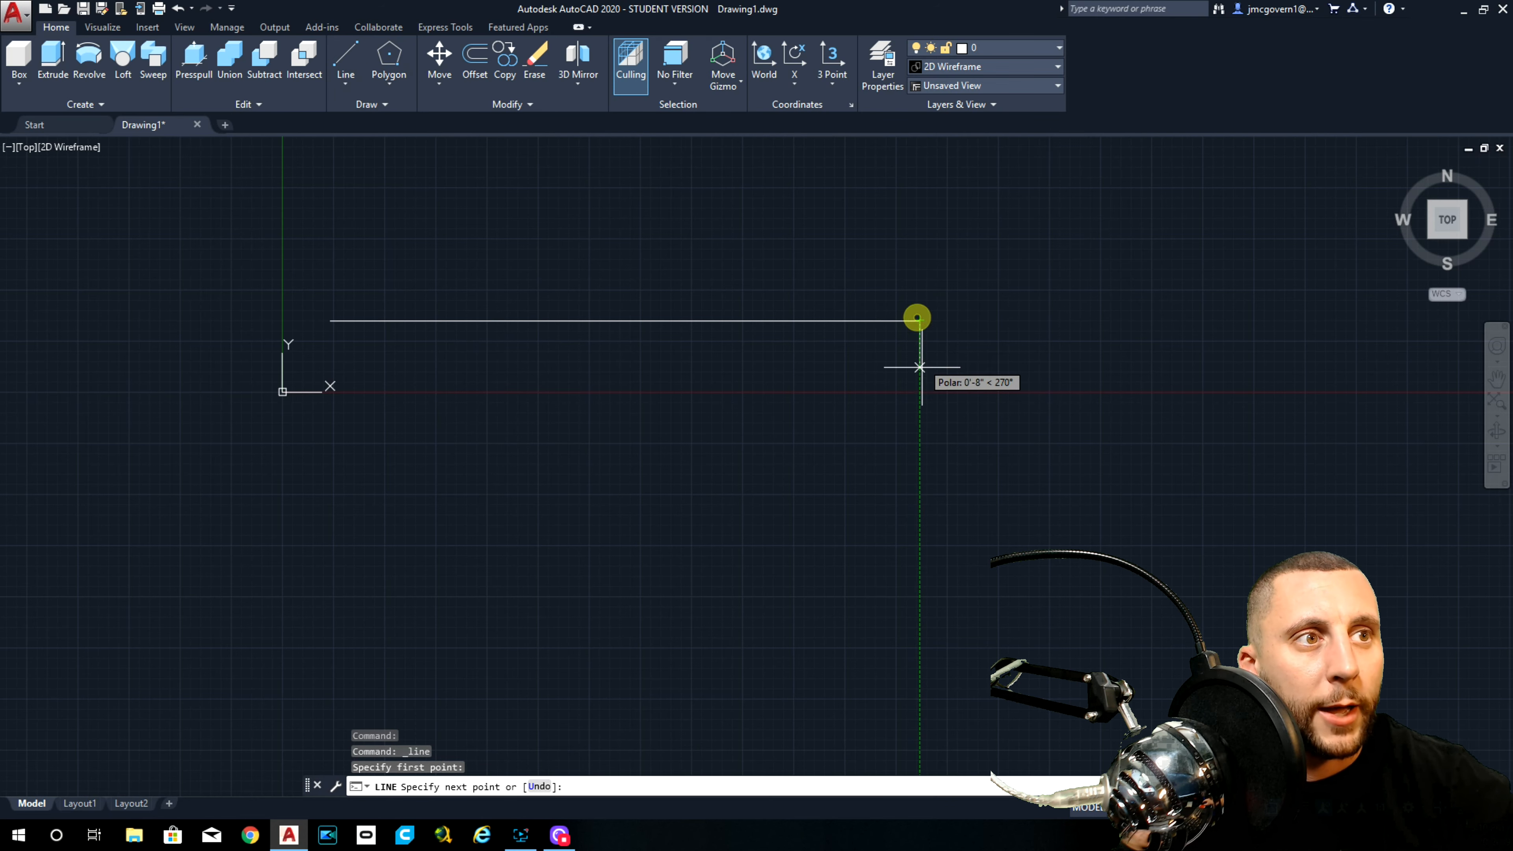
type("10'")
key("Return")
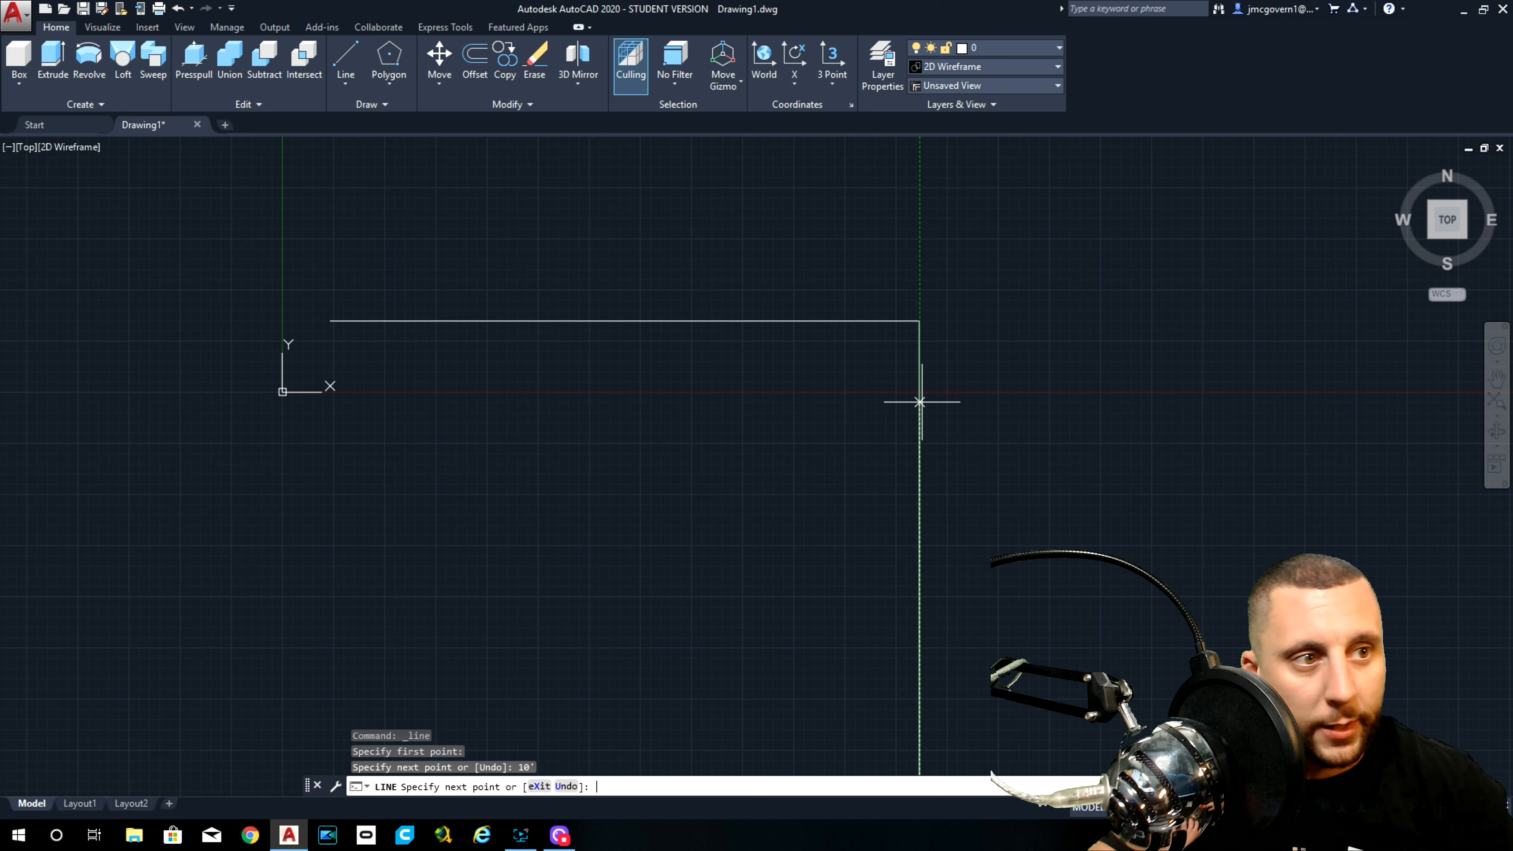
middle_click_drag(1010, 472, 1009, 387)
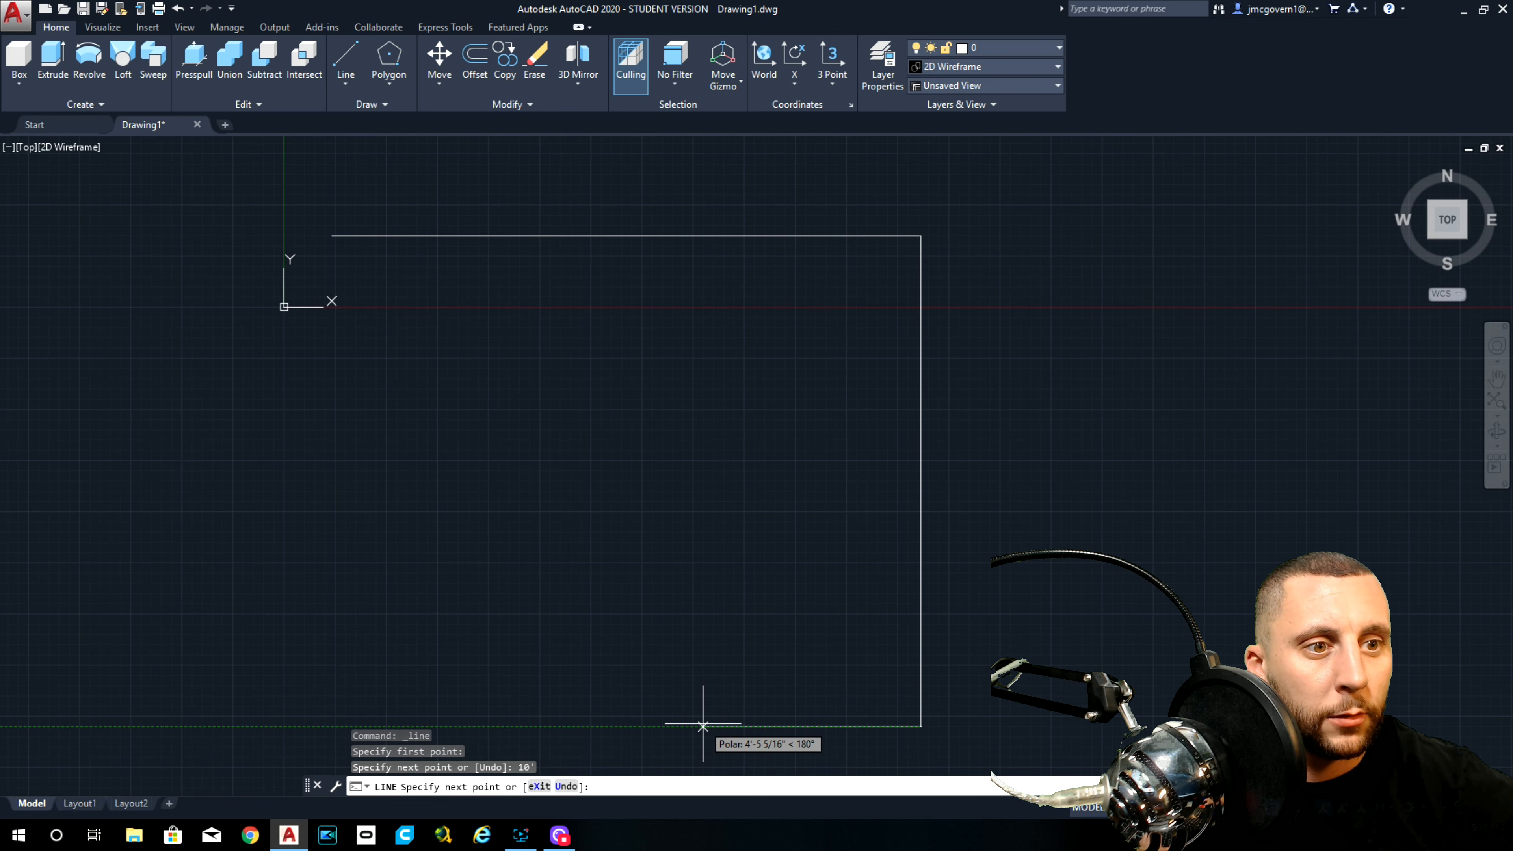
type("12'")
key("Return")
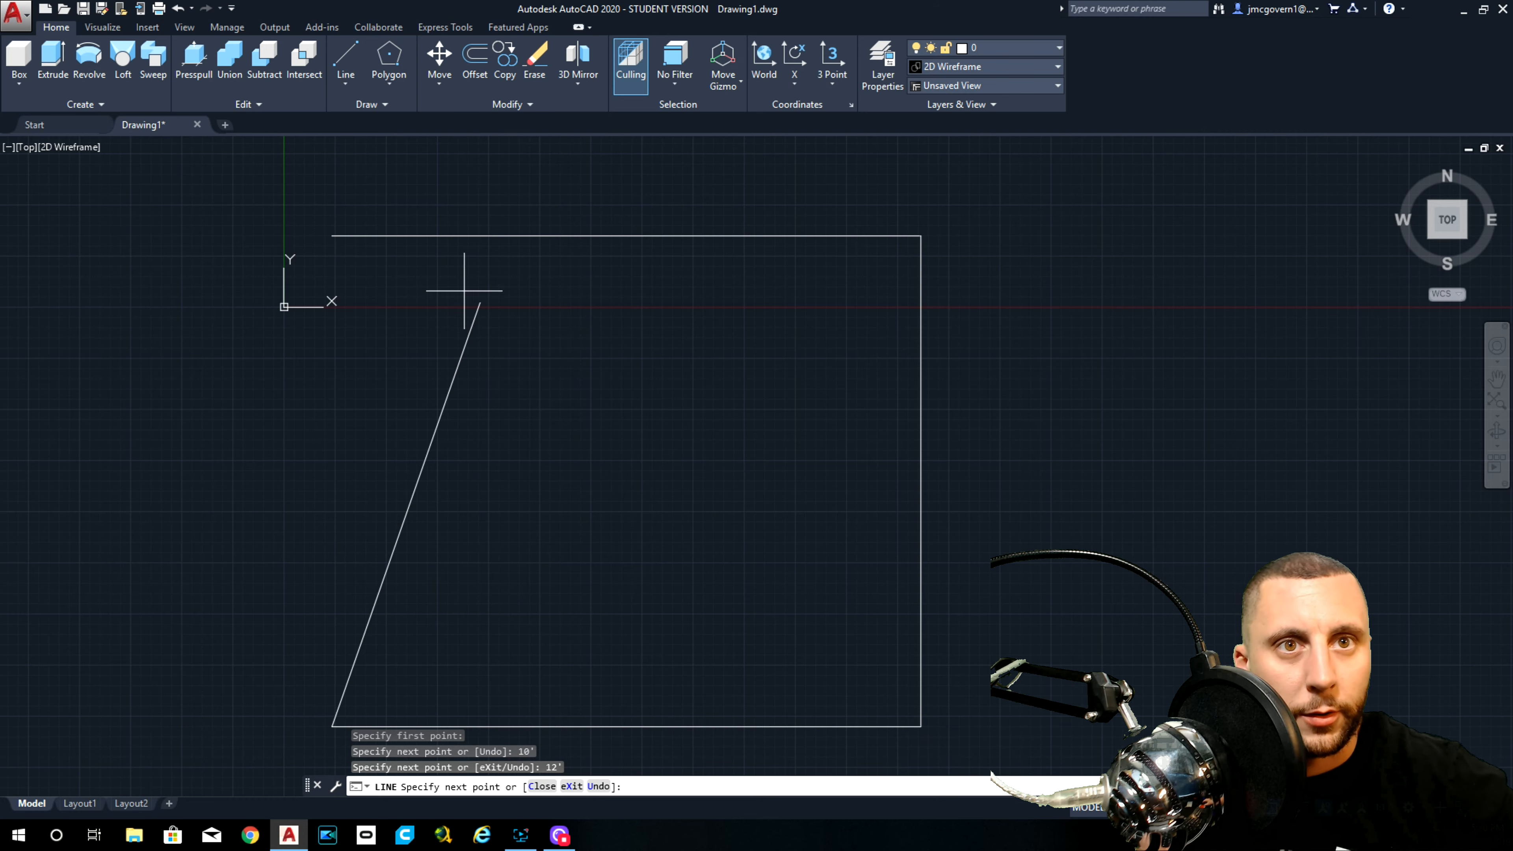
key("Escape")
Step: Join the four lines of the rectangle into a single polyline
scroll(394, 286, "down", 1)
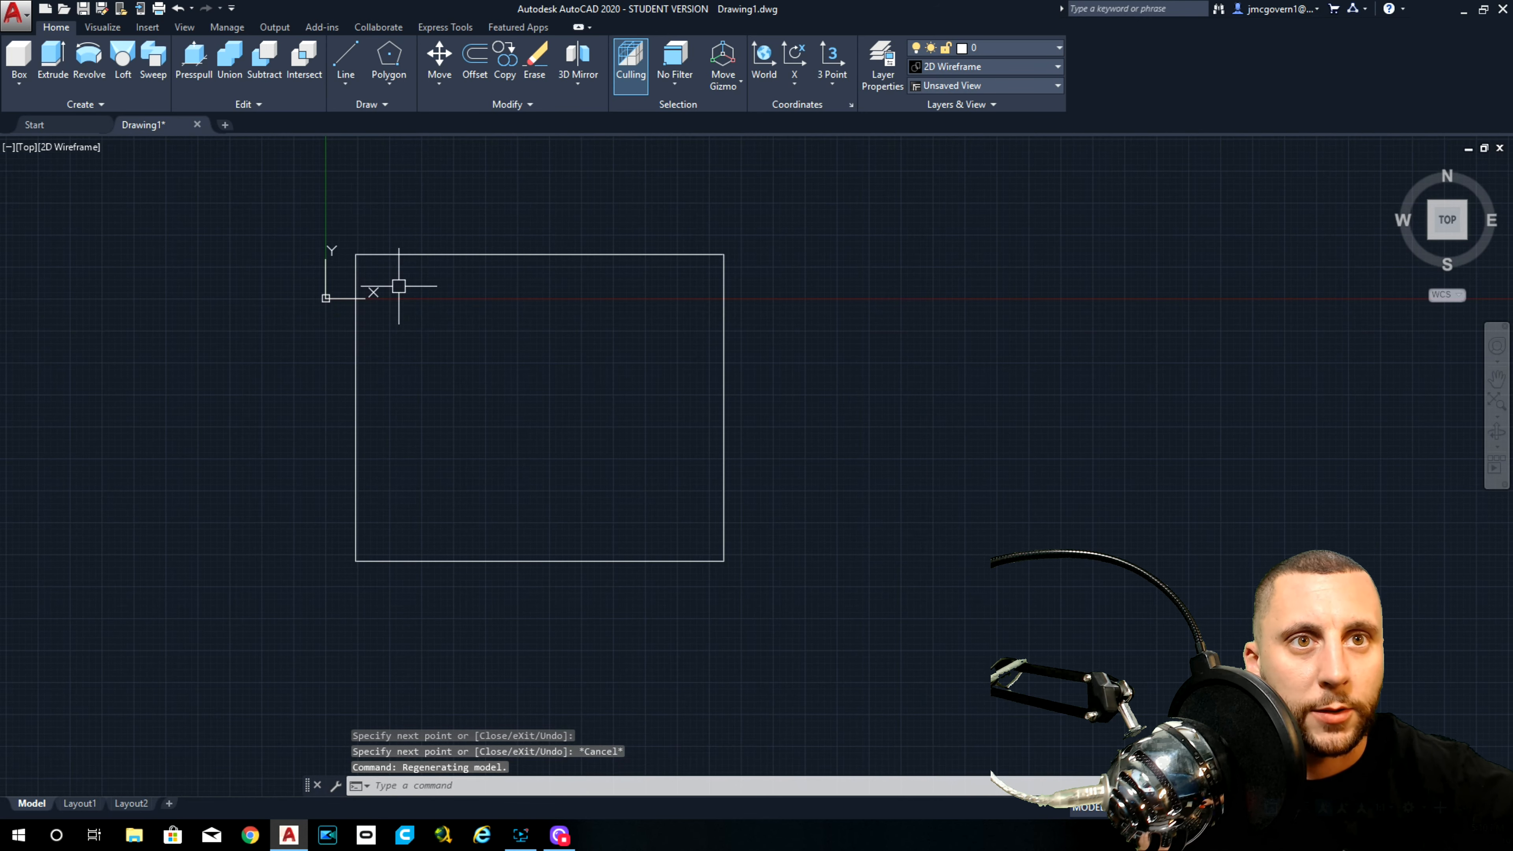
middle_click(427, 315)
middle_click(427, 315)
scroll(428, 328, "down", 2)
left_click(364, 219)
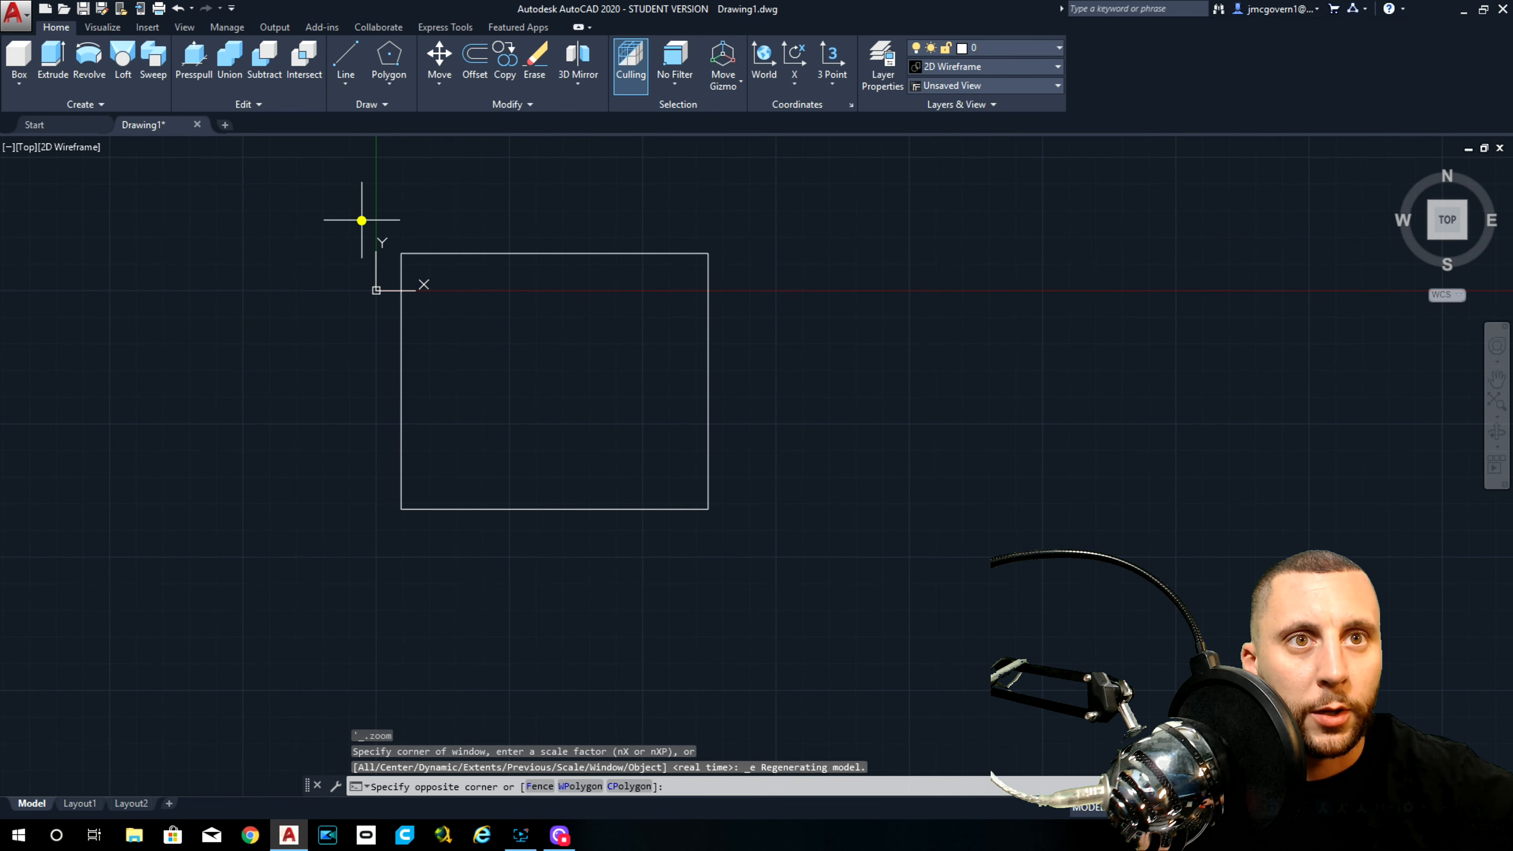
left_click(773, 574)
type("join")
key("Return")
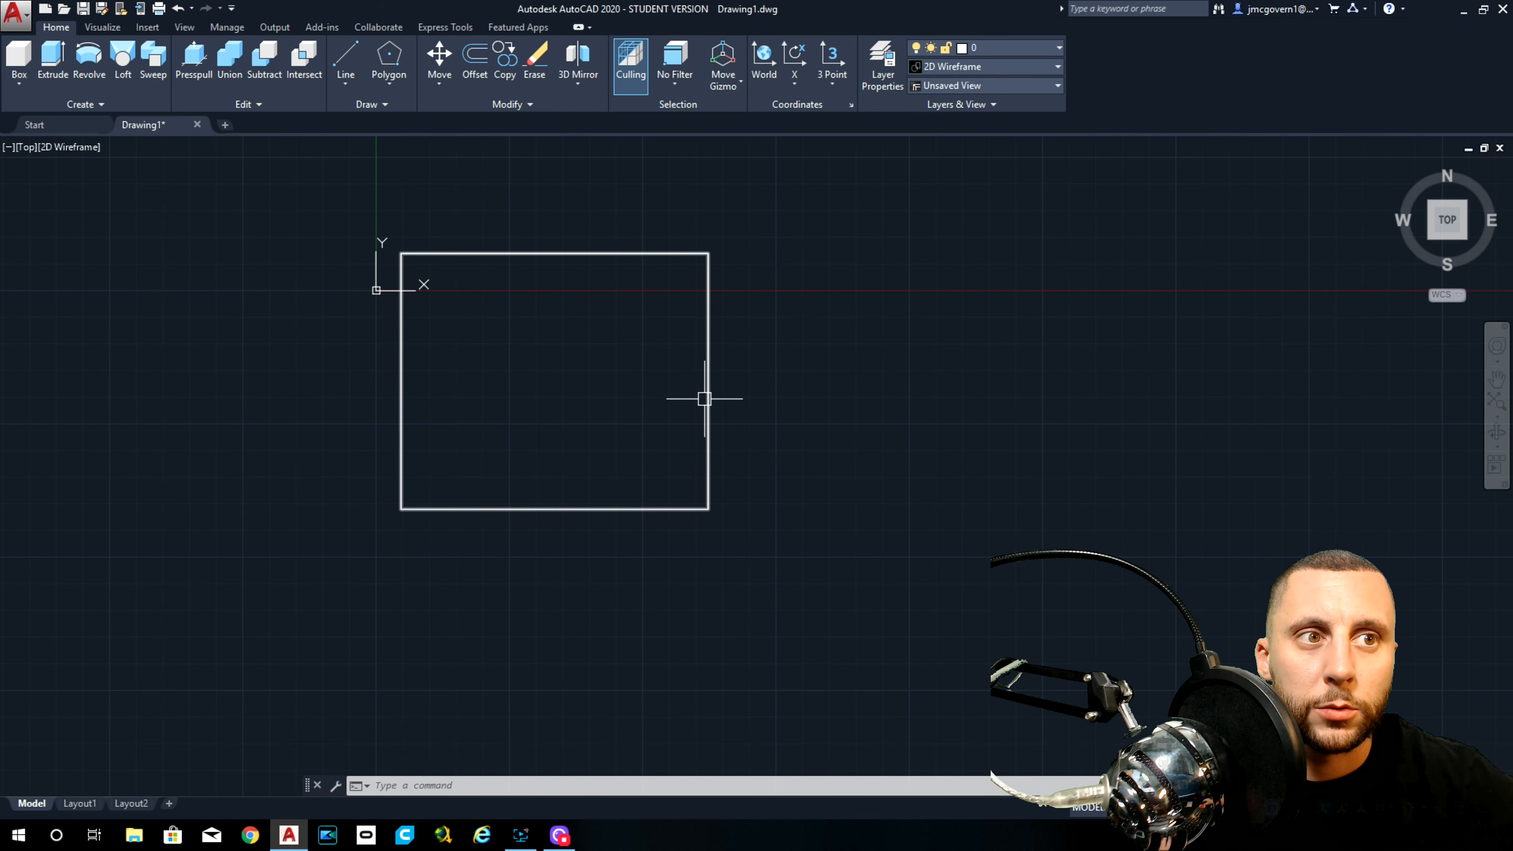
Step: Offset the rectangle 4" to its inside to form the wall thickness
type("offset")
key("Return")
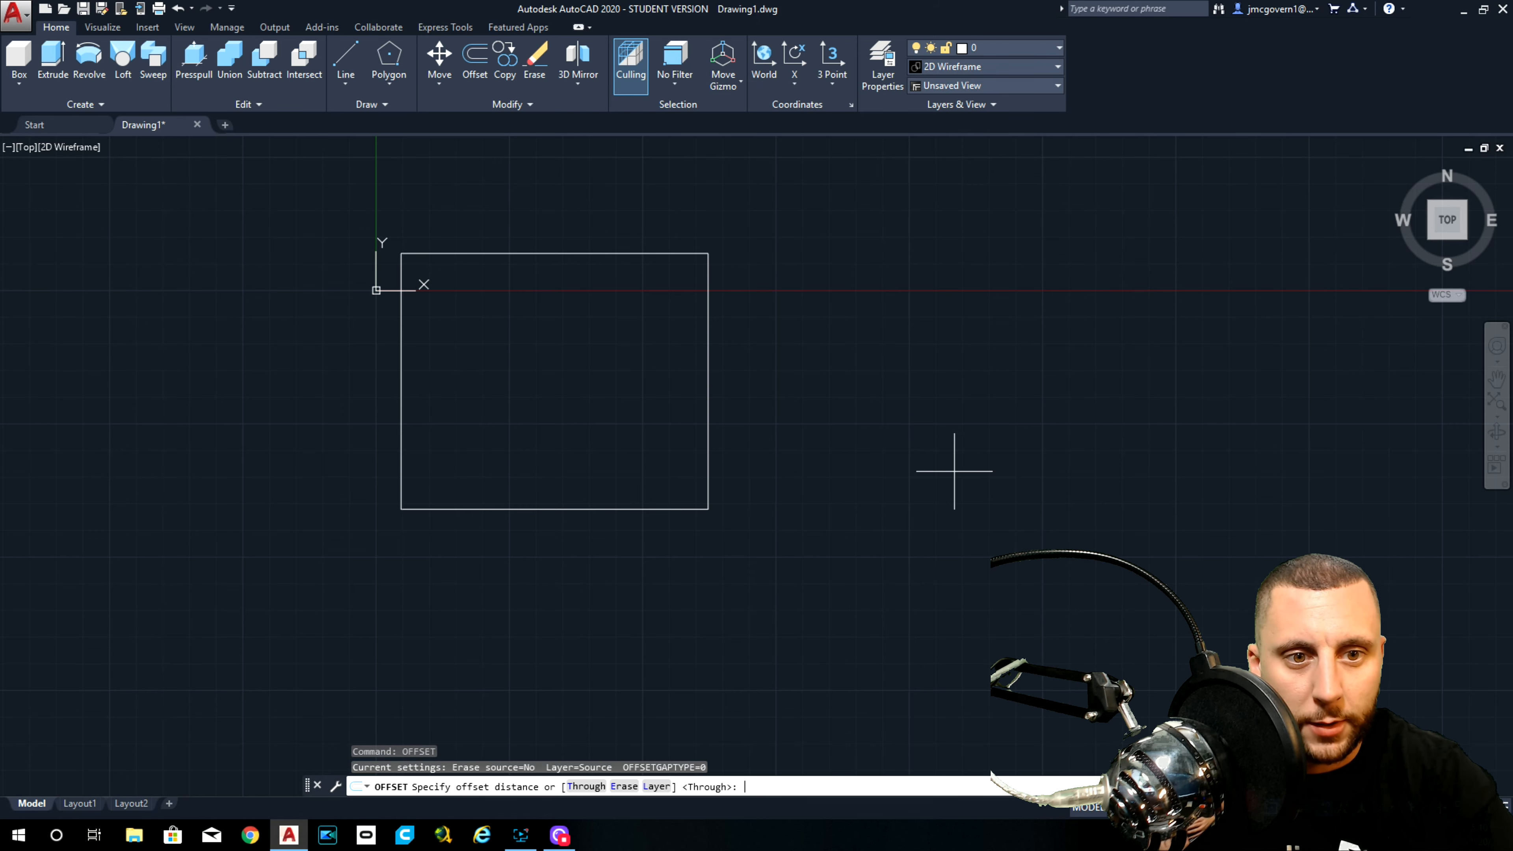
type("4")
key("Return")
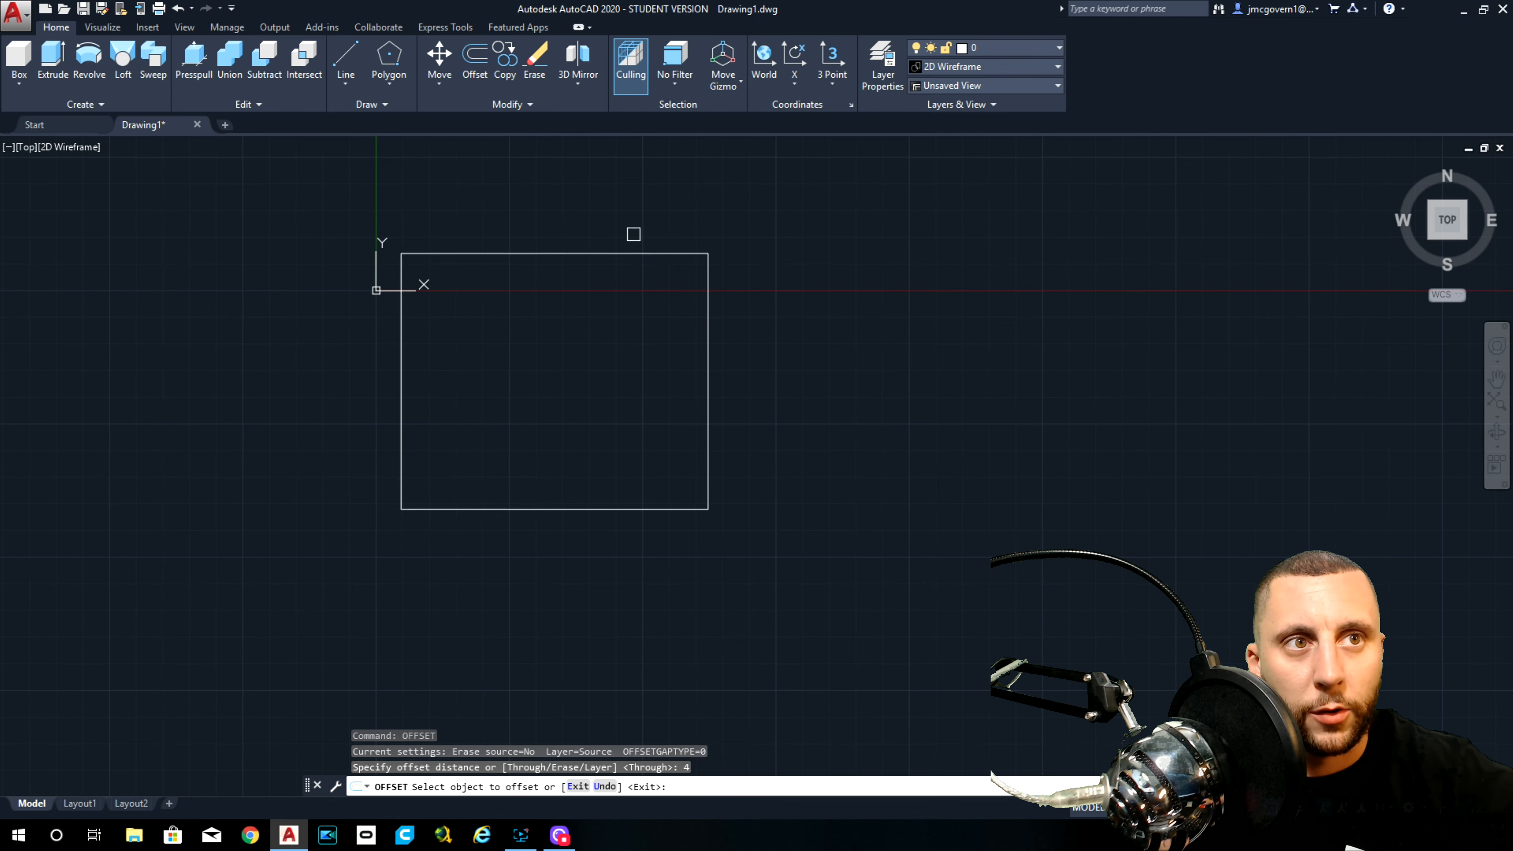
left_click(633, 253)
left_click(634, 301)
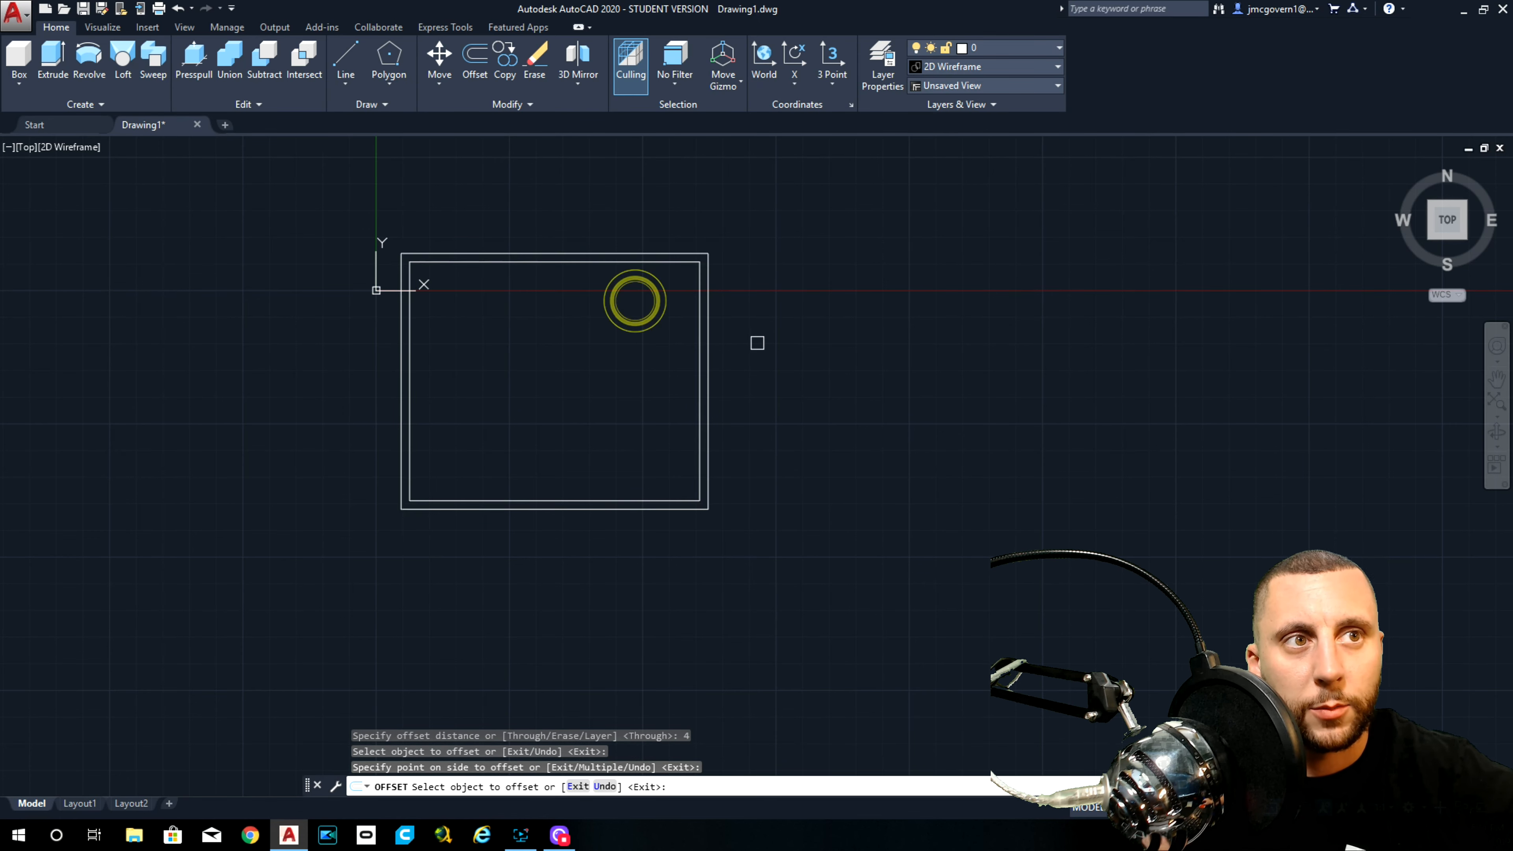
key("Escape")
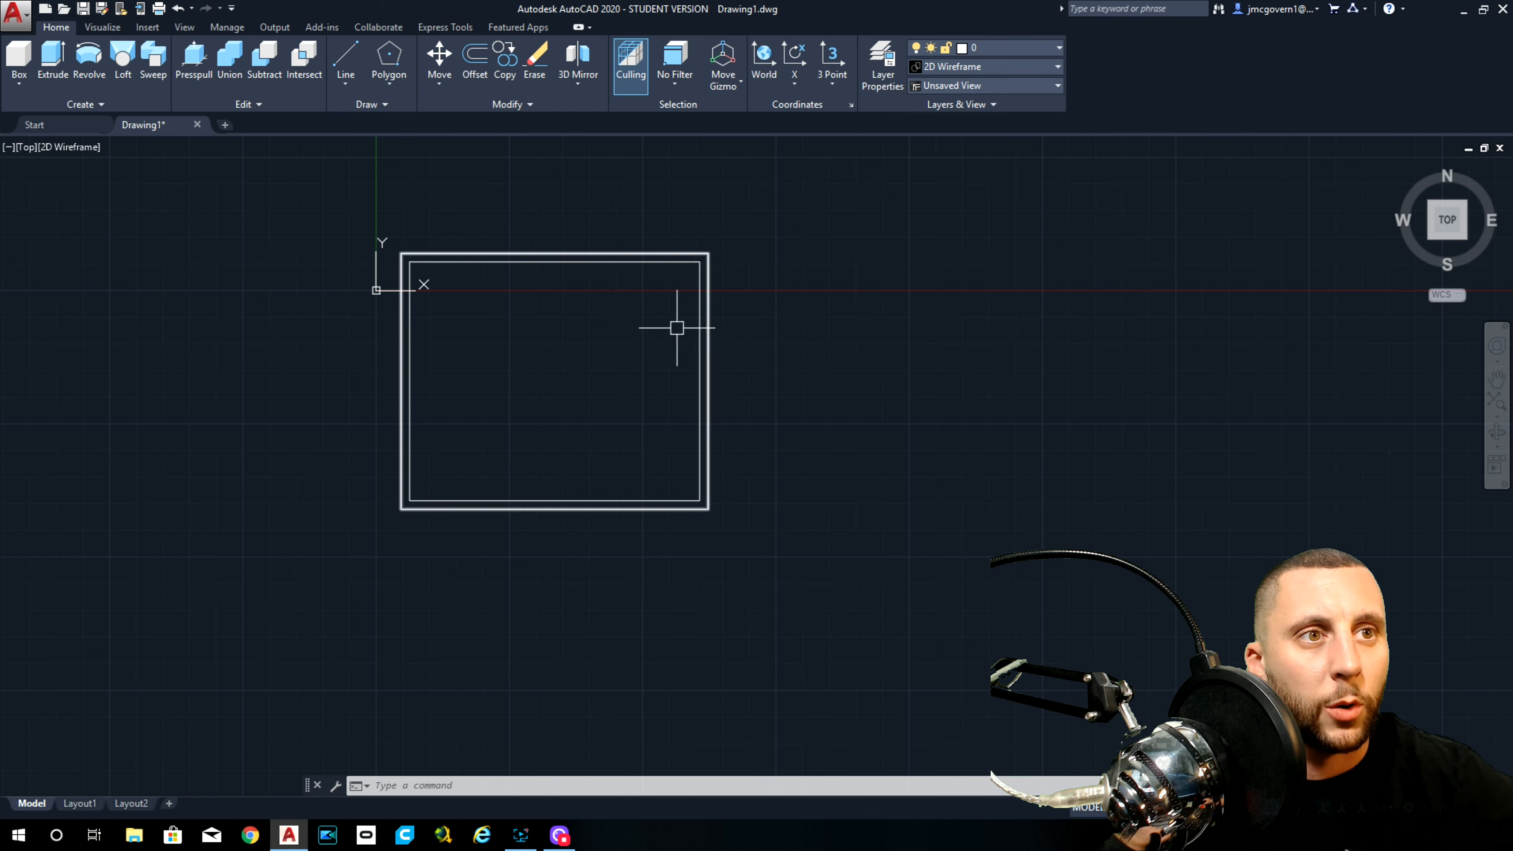
Step: Switch to the SE Isometric view and extrude both rectangles to a height of 8'
left_click(1461, 235)
left_click(953, 393)
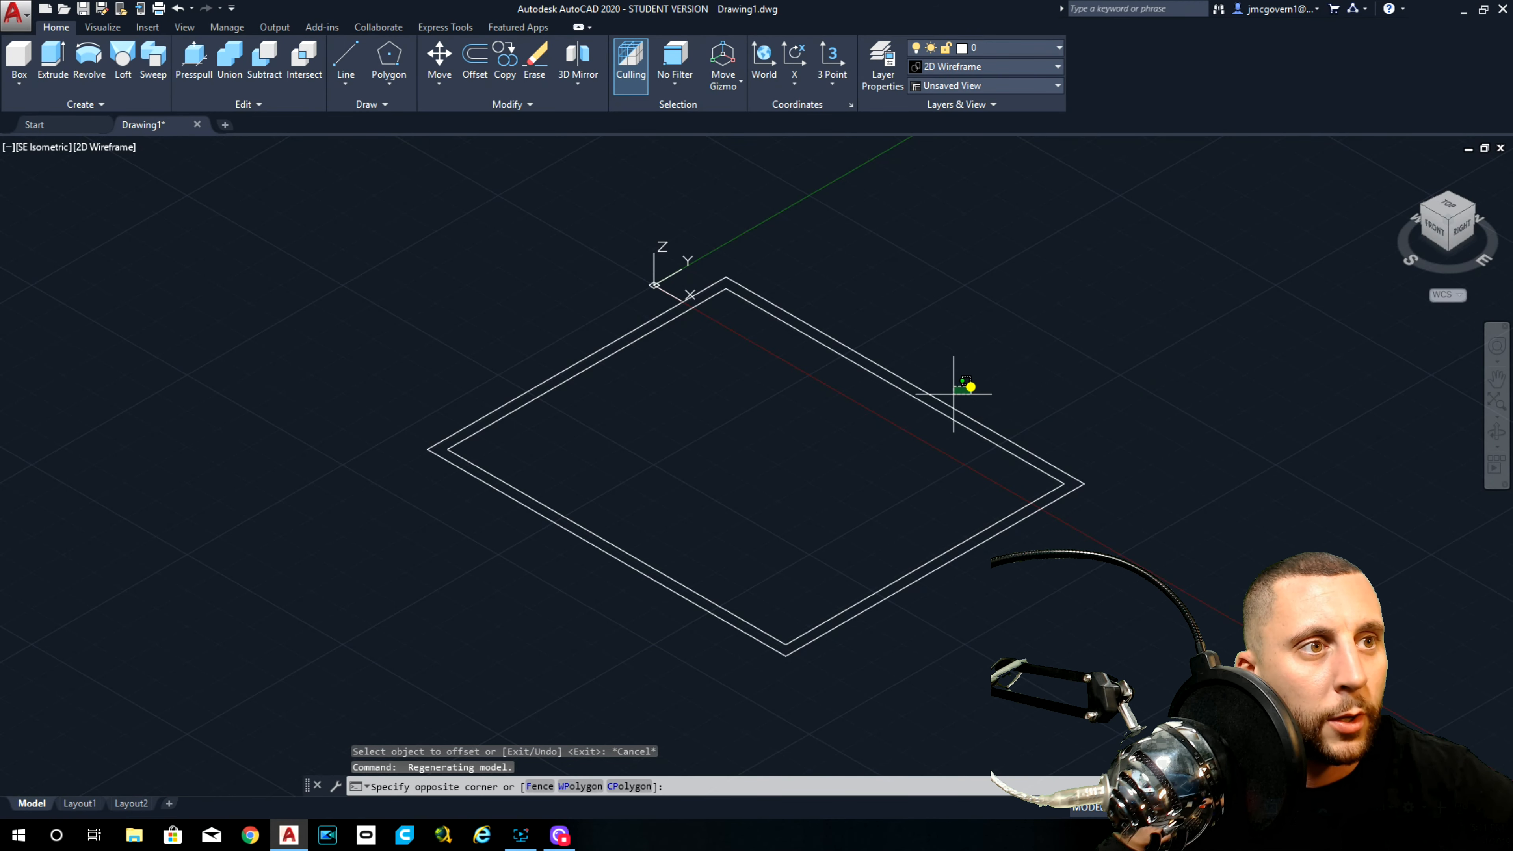
left_click(882, 428)
type("extrude")
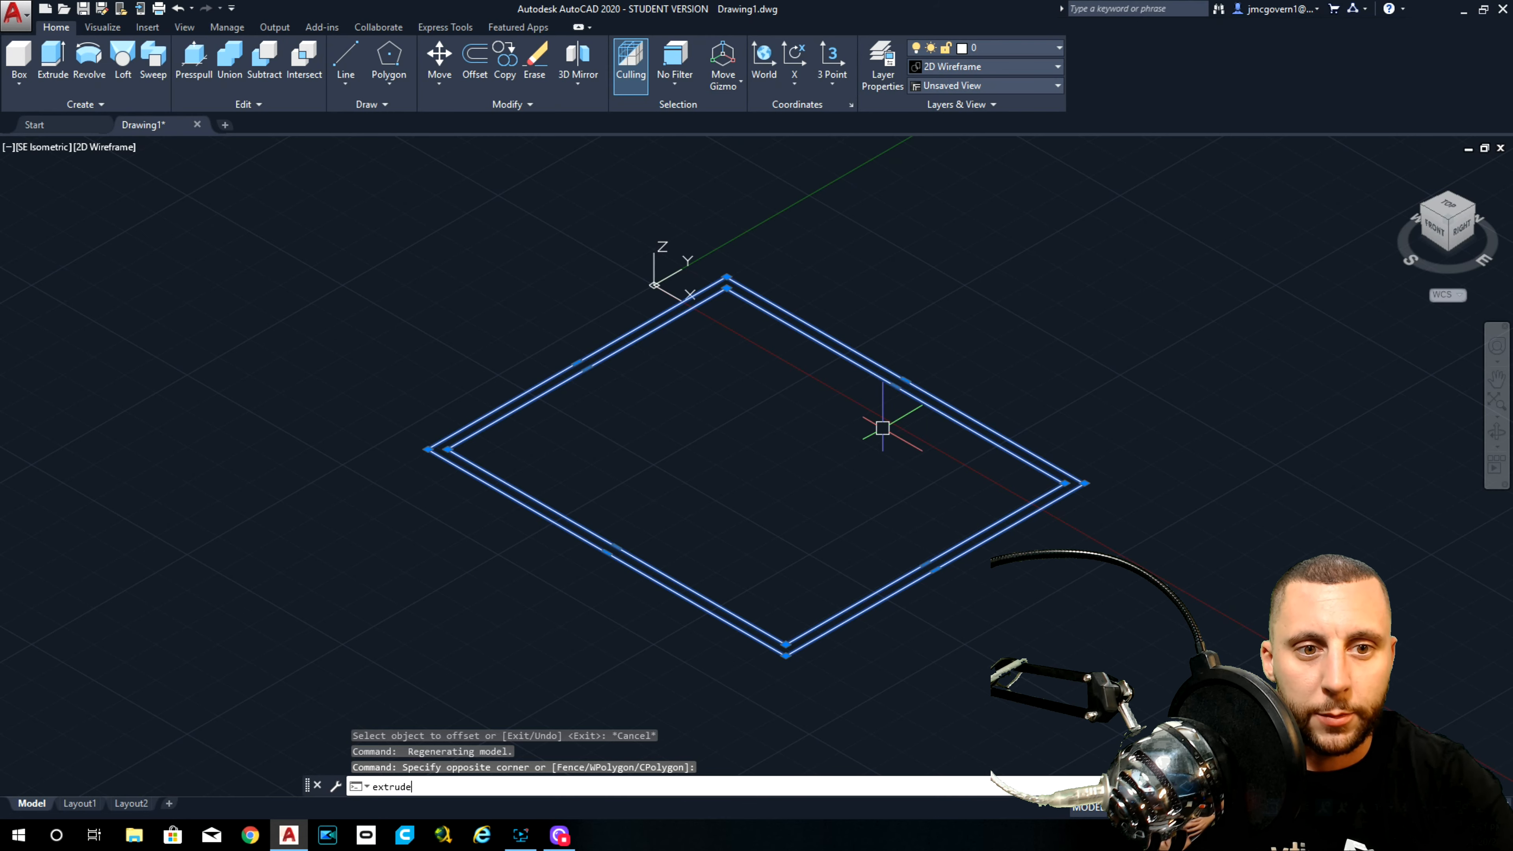
key("Return")
type("8'")
key("Return")
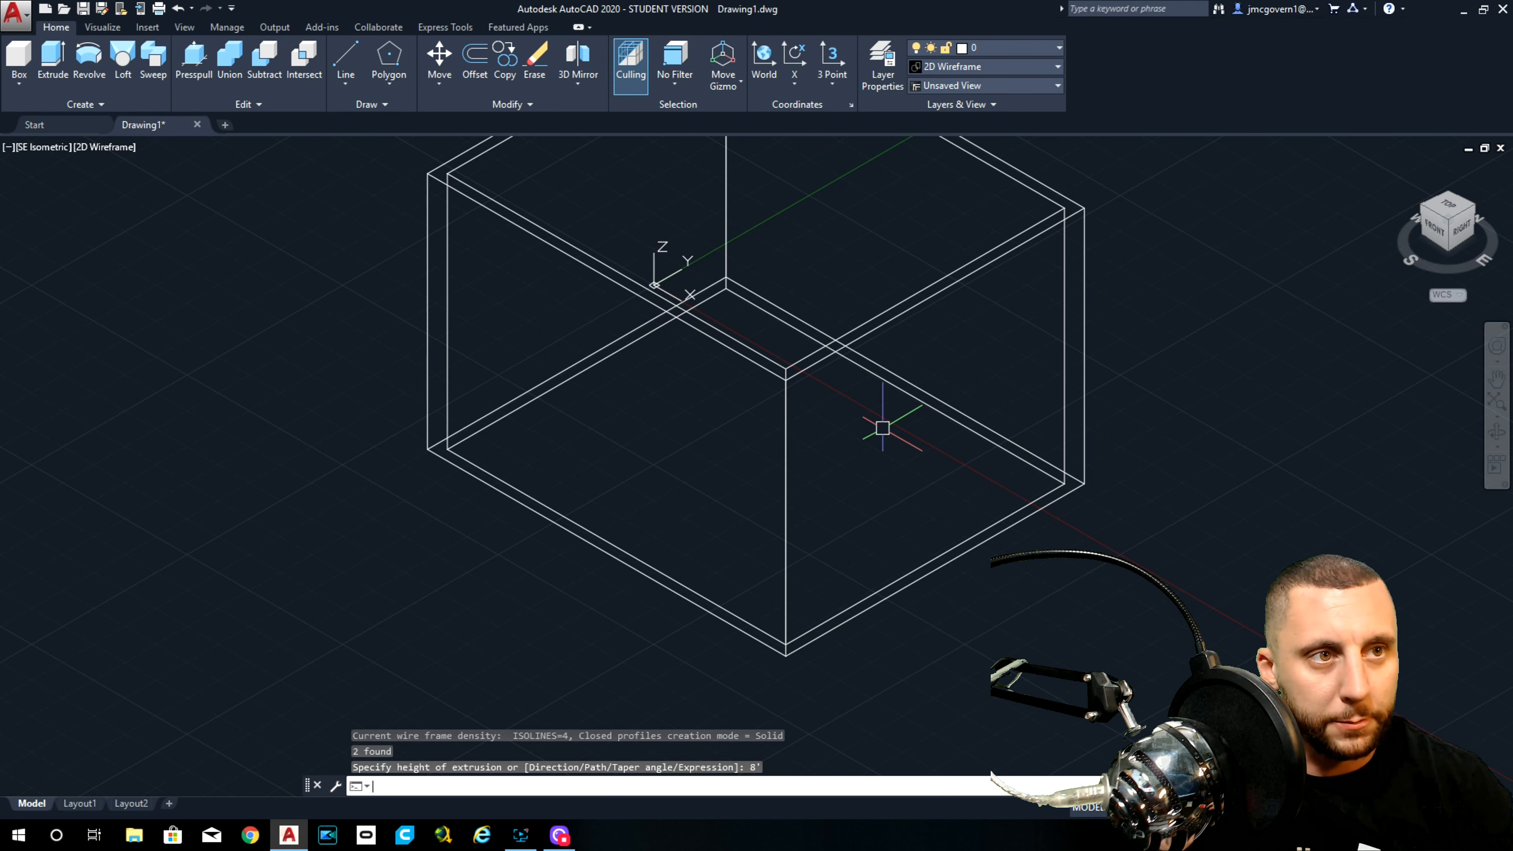
Step: Preview the two extruded solids in the Conceptual visual style, then return to 2D Wireframe
scroll(882, 428, "down", 2)
middle_click_drag(882, 428, 716, 450)
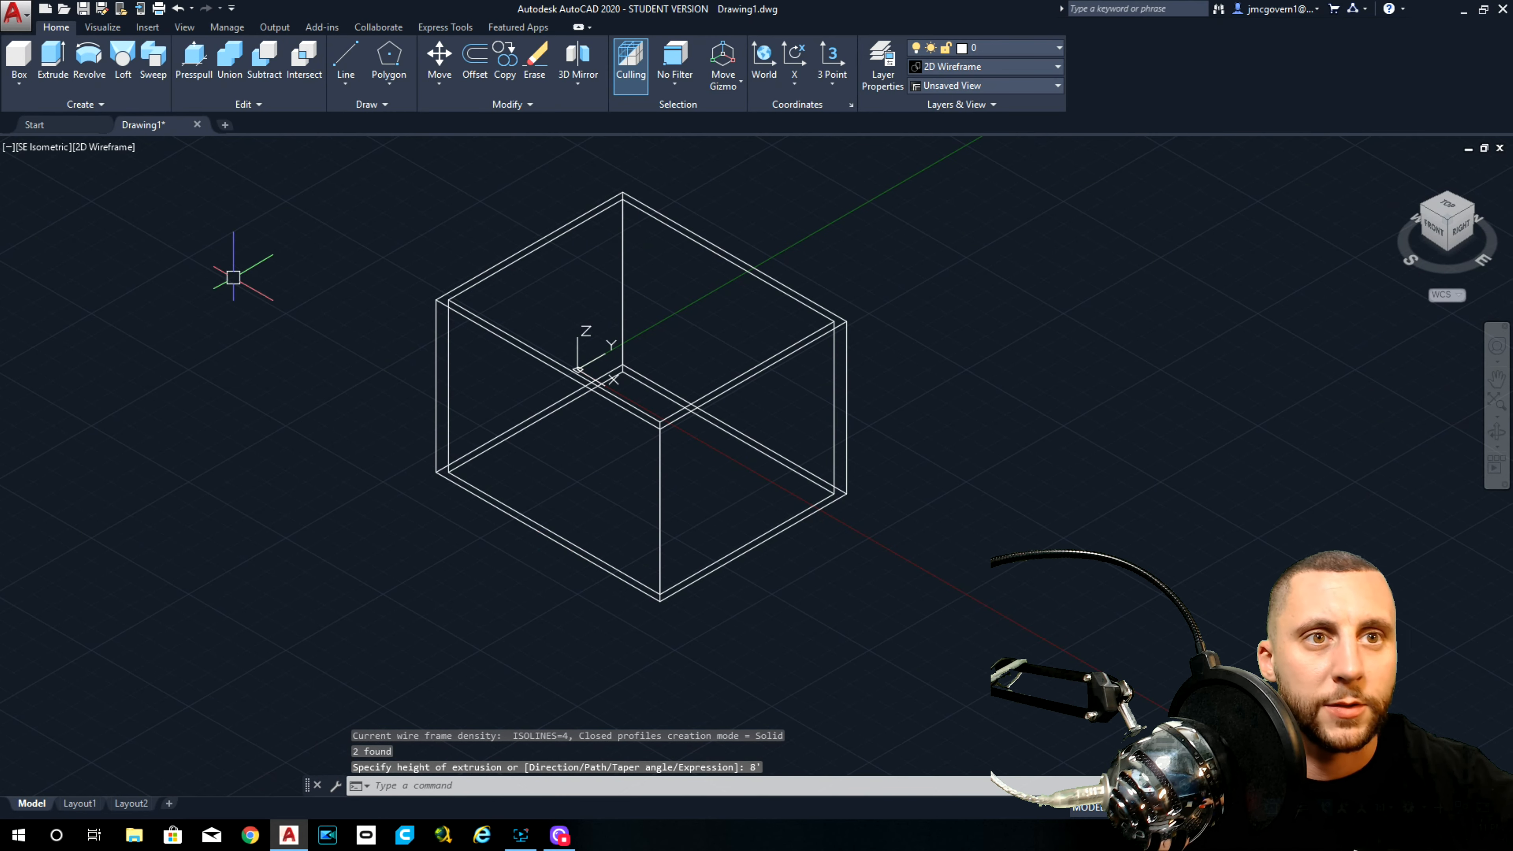
left_click(104, 147)
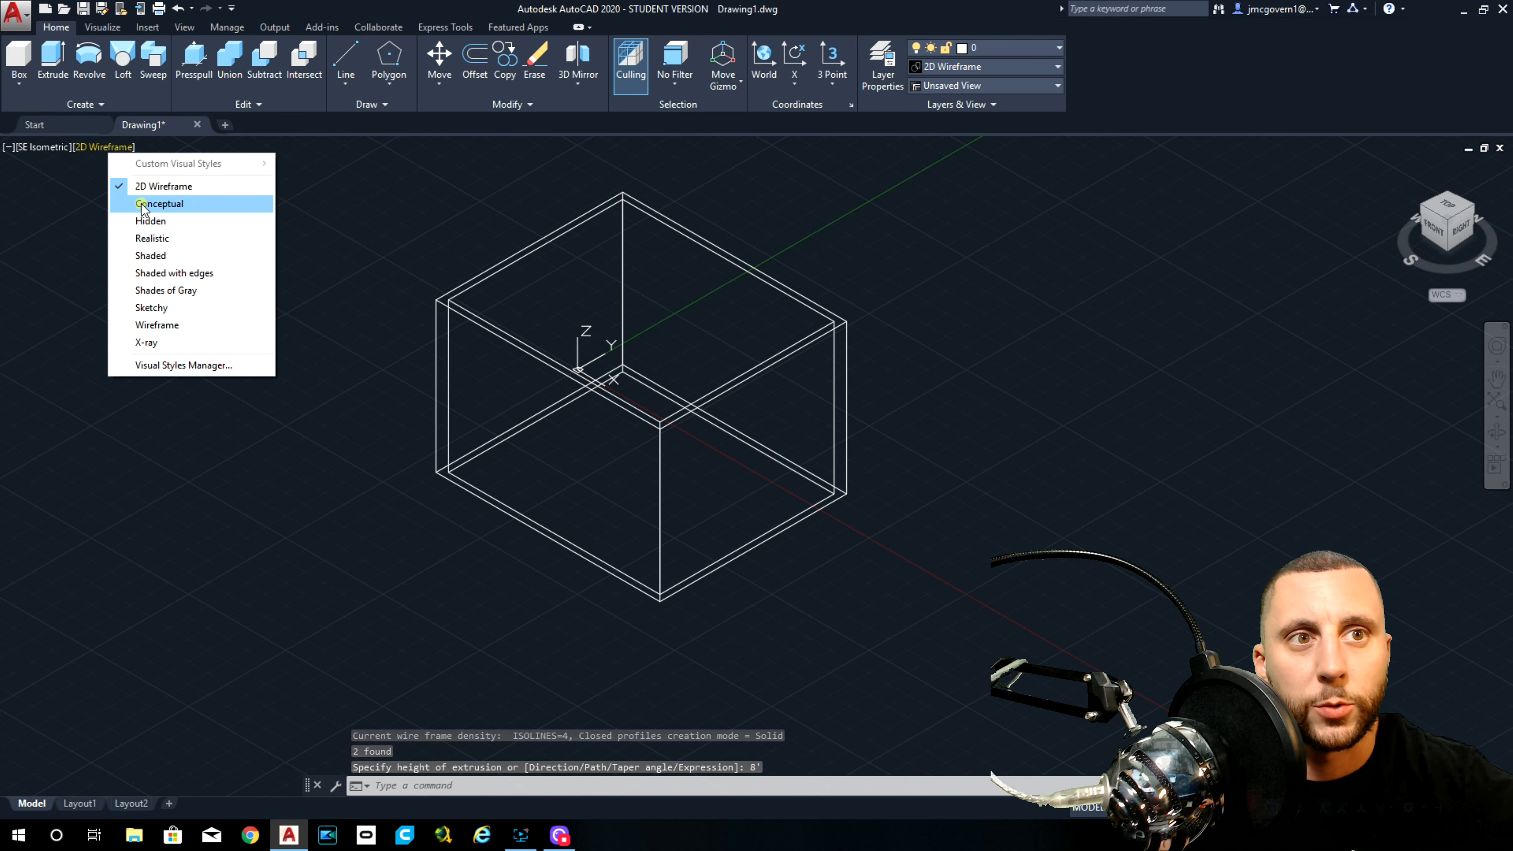
left_click(142, 204)
left_click(105, 143)
left_click(119, 182)
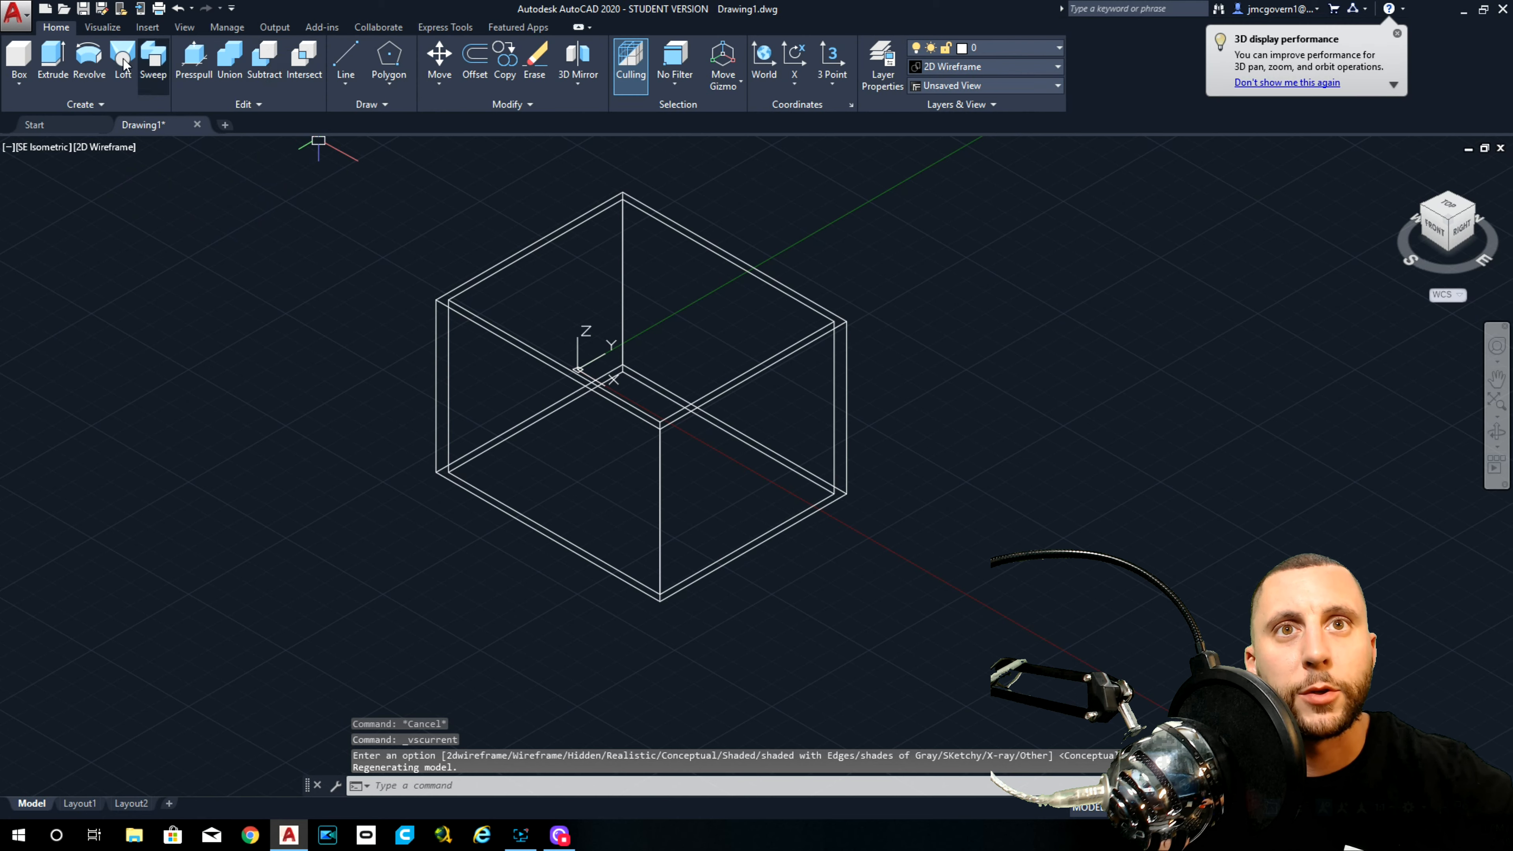
Step: Subtract the inner solid from the outer solid to leave hollow walls
left_click(264, 59)
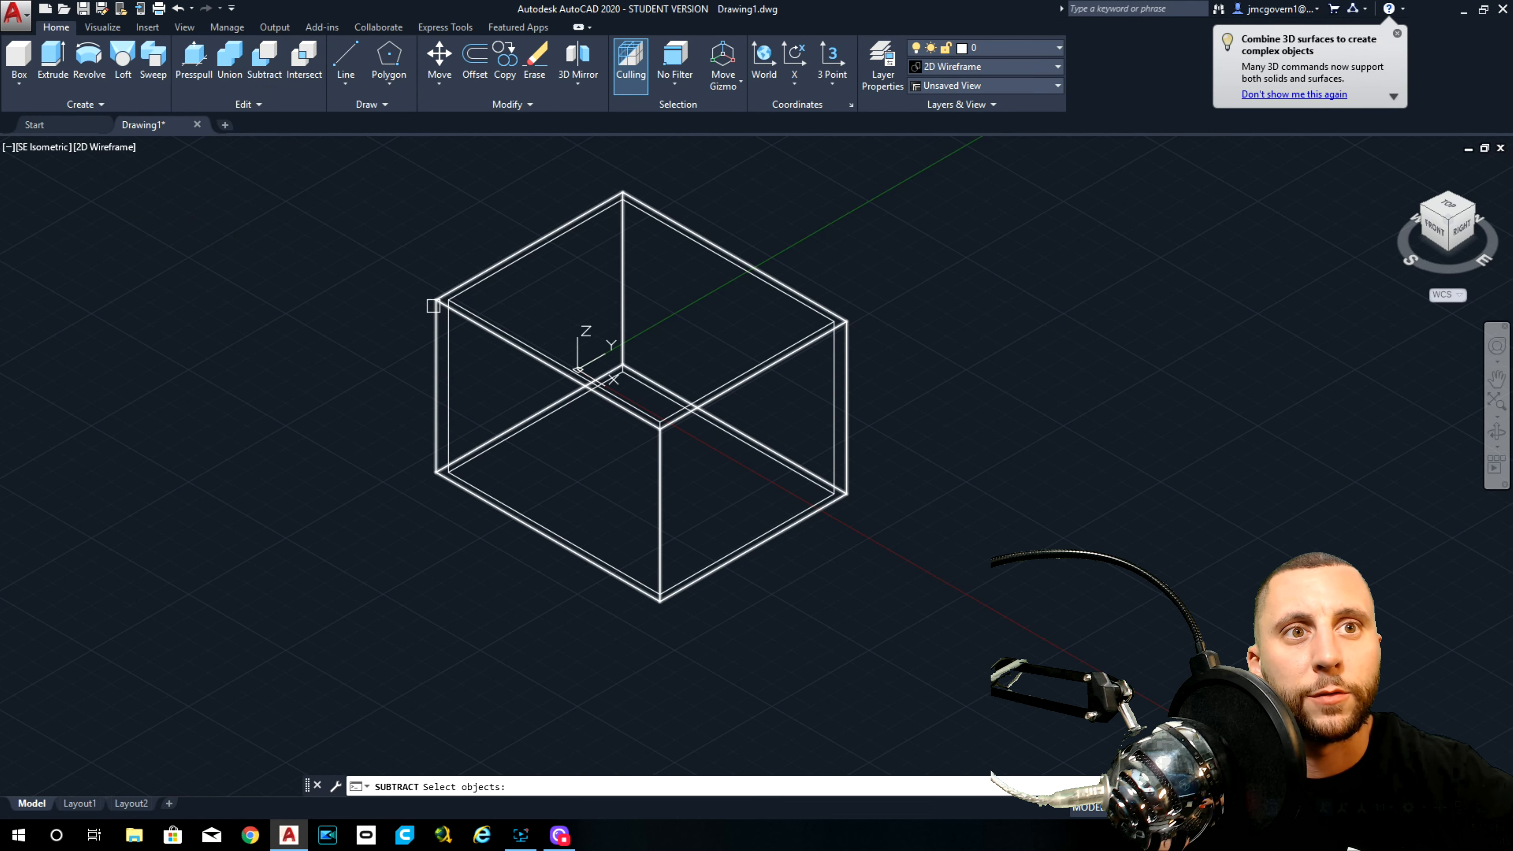
left_click(433, 306)
key("Return")
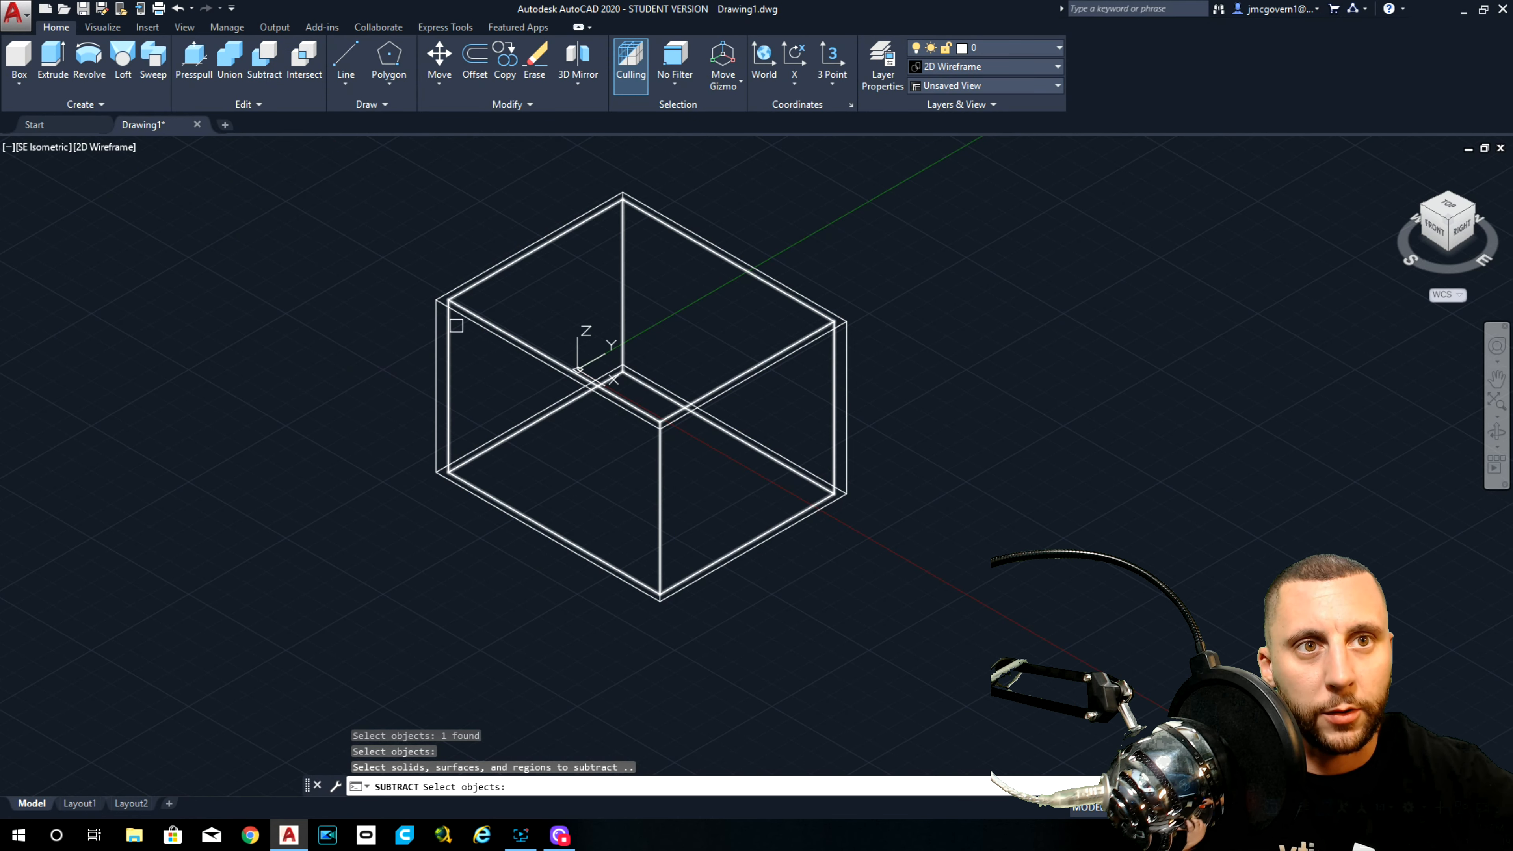
left_click(474, 314)
key("Return")
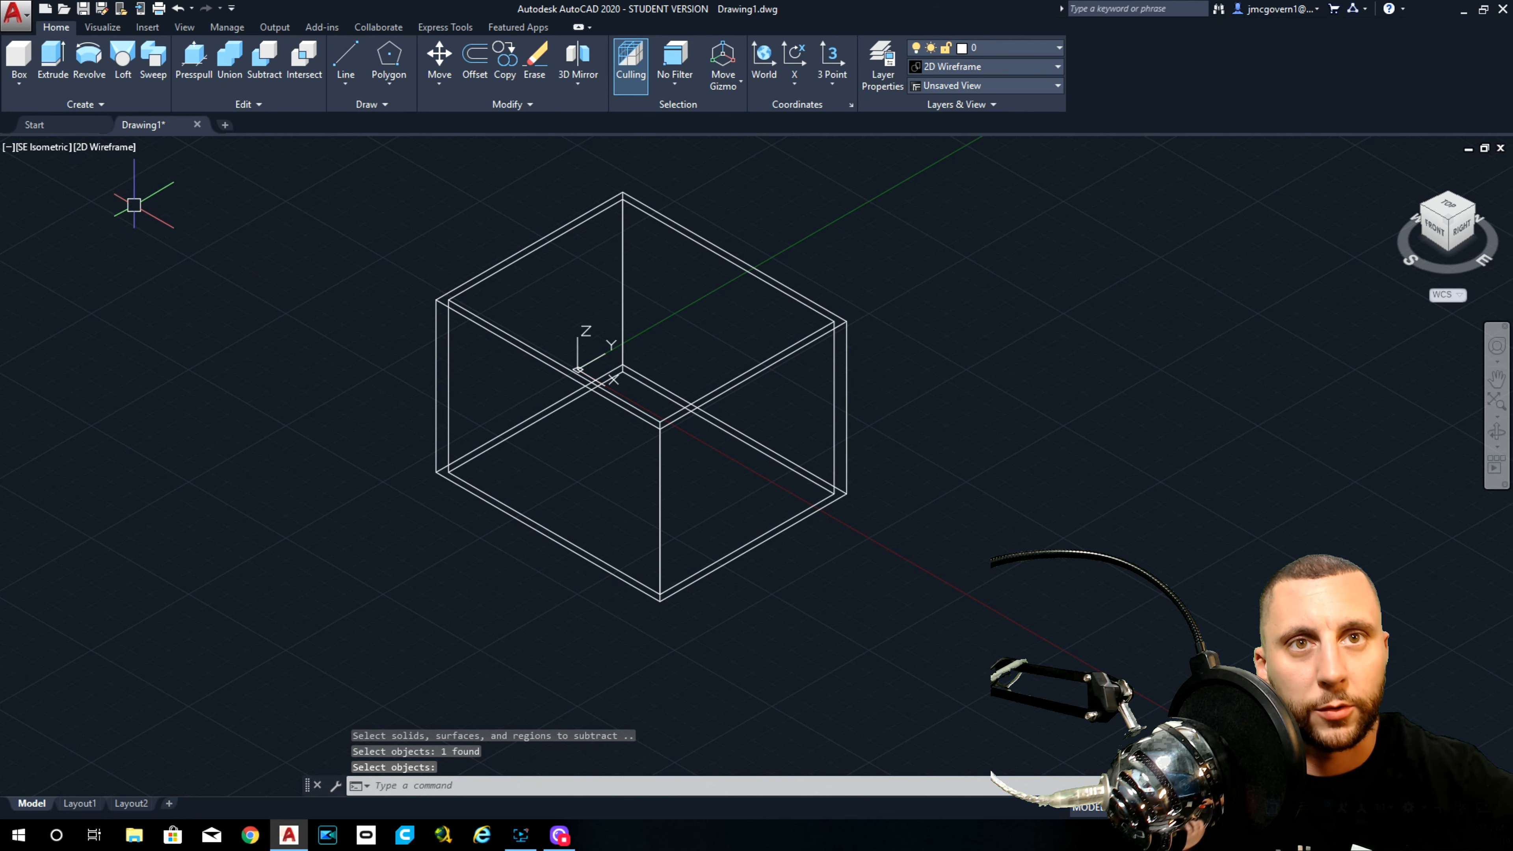
Step: Check the hollowed walls in the Conceptual visual style and switch back to 2D Wireframe
left_click(102, 148)
left_click(135, 203)
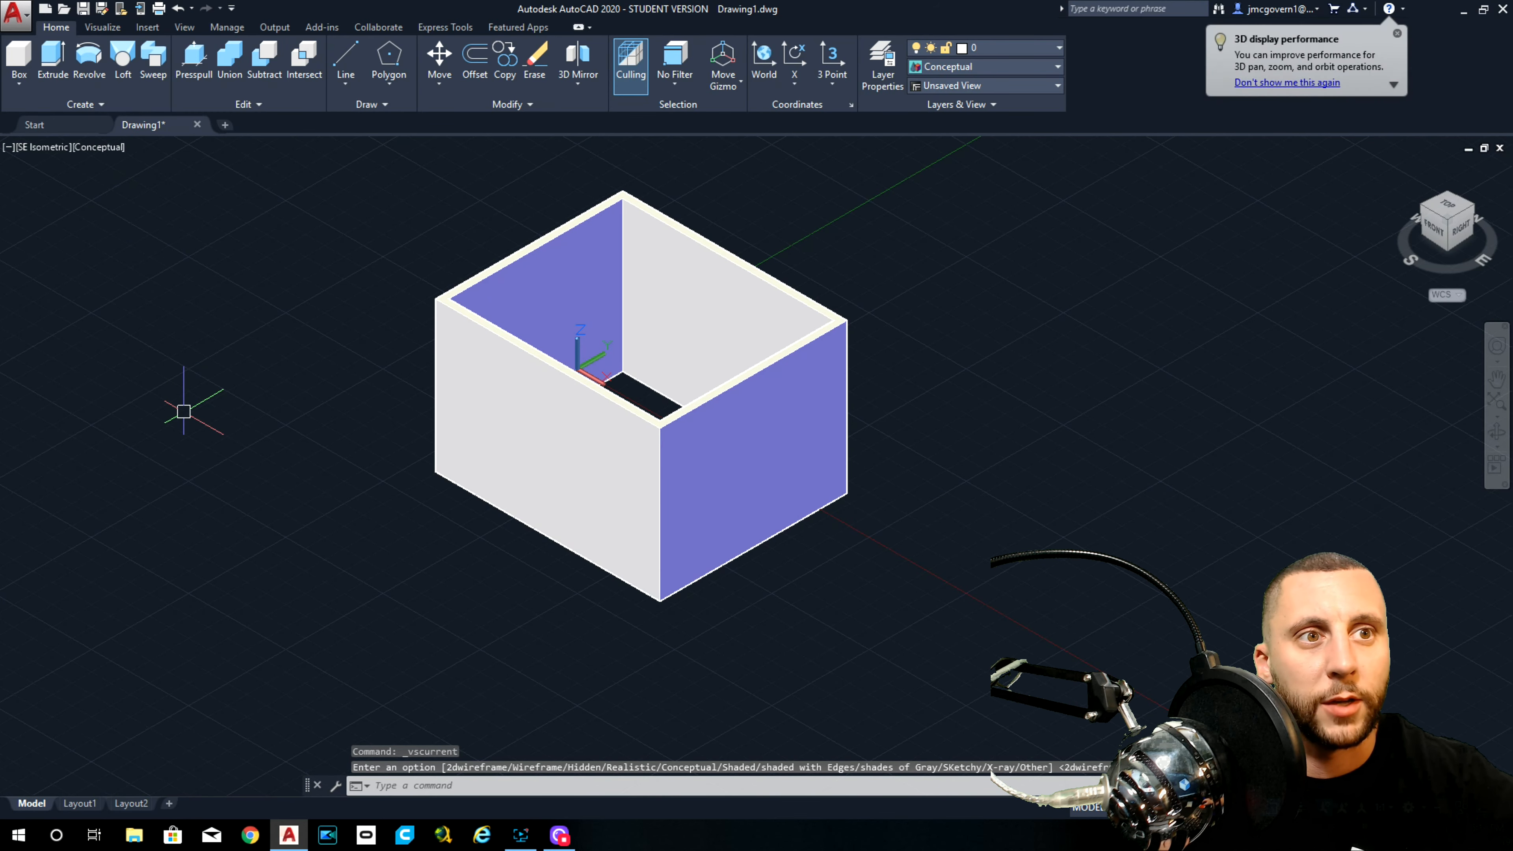
left_click(95, 148)
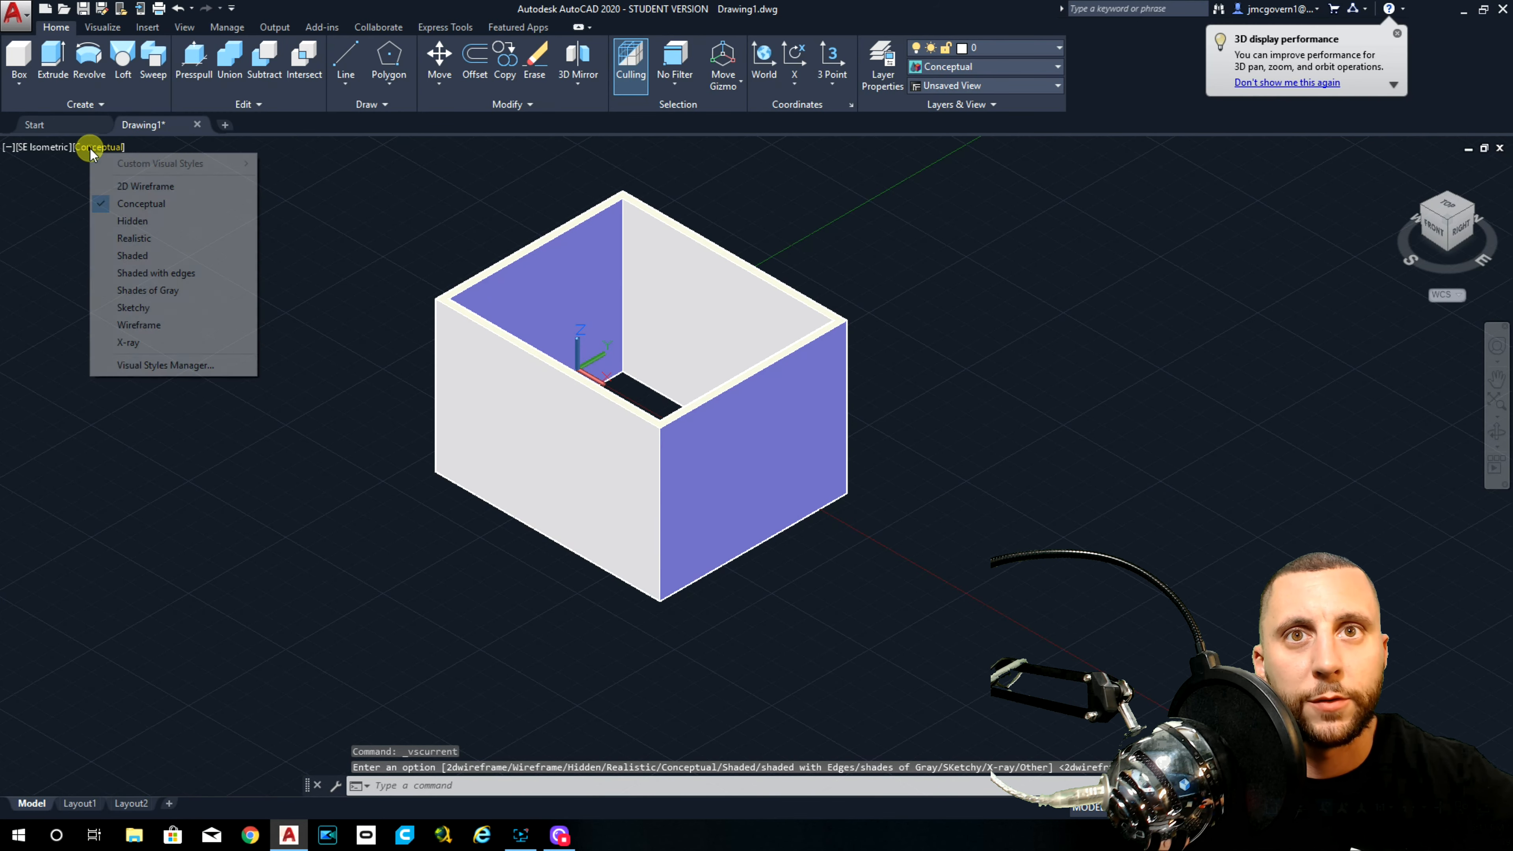
left_click(128, 186)
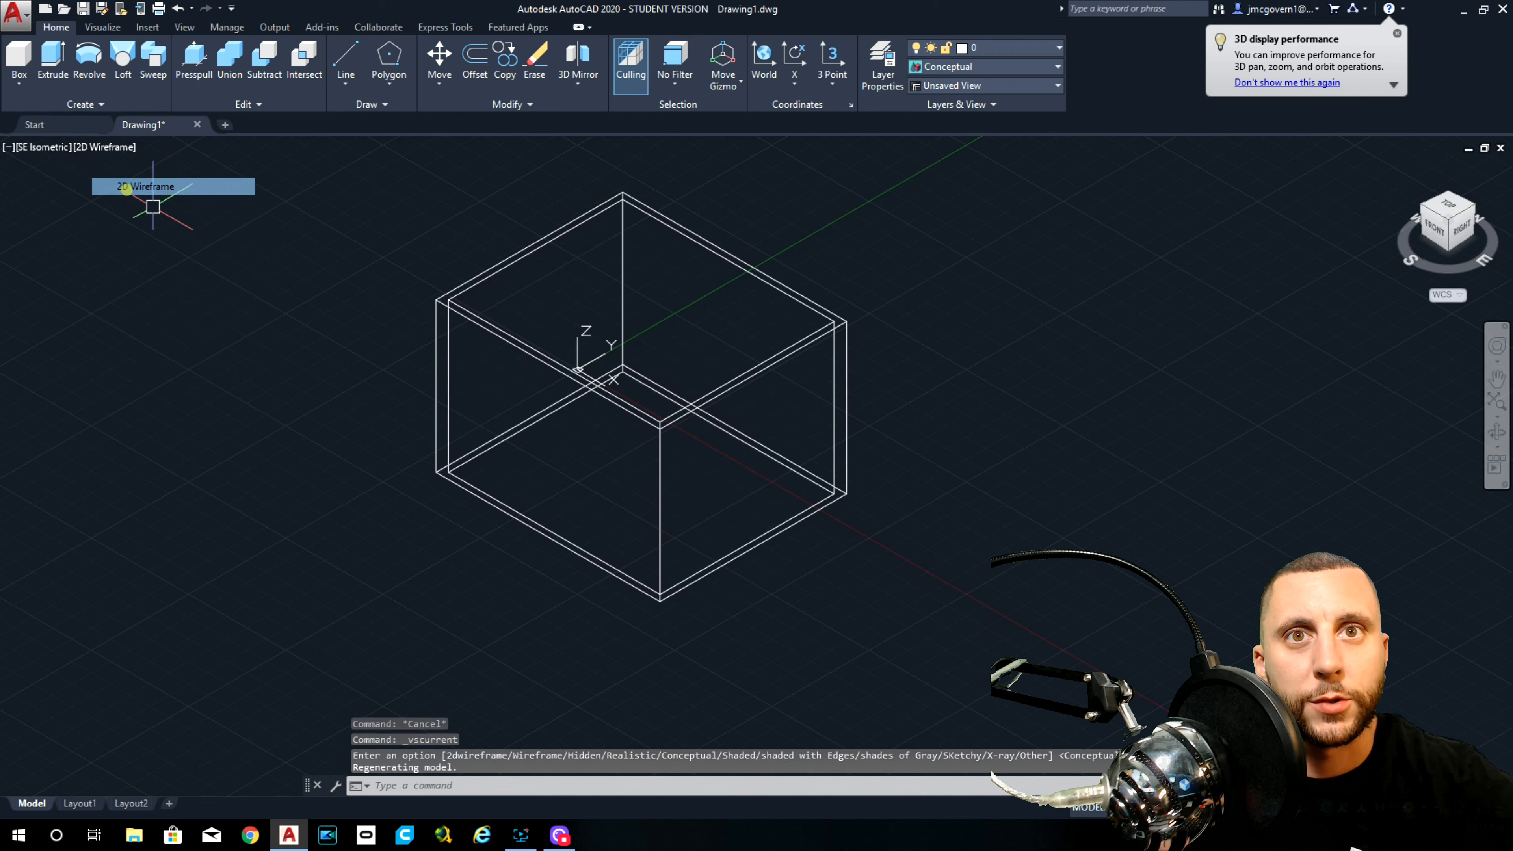
Step: Create a 3" high box solid spanning the base of the walls from one outer corner to the diagonally opposite corner
left_click(19, 55)
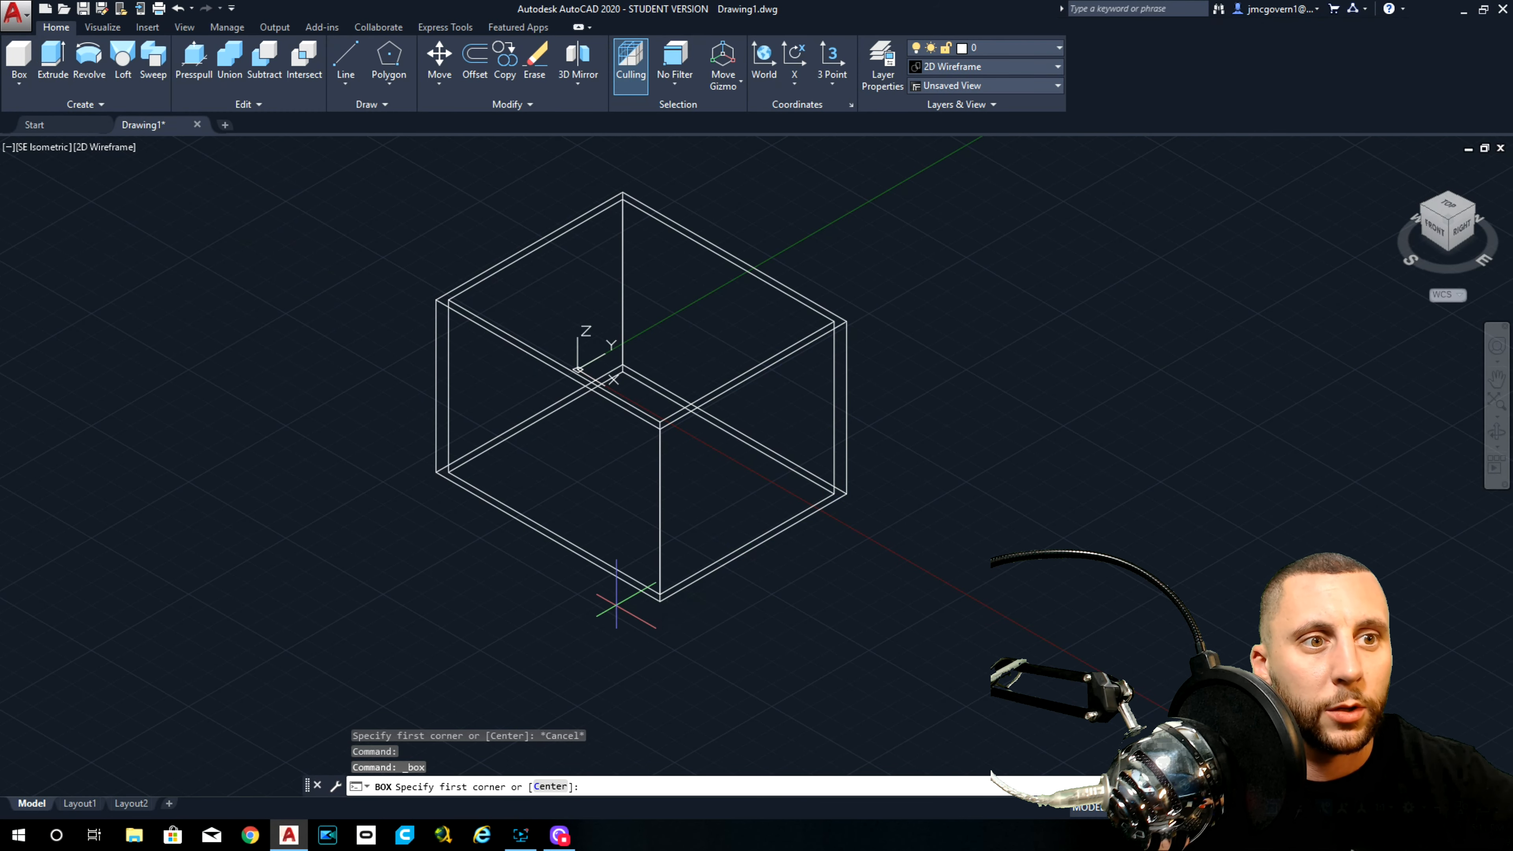
scroll(433, 468, "up", 4)
left_click(438, 470)
scroll(676, 551, "down", 5)
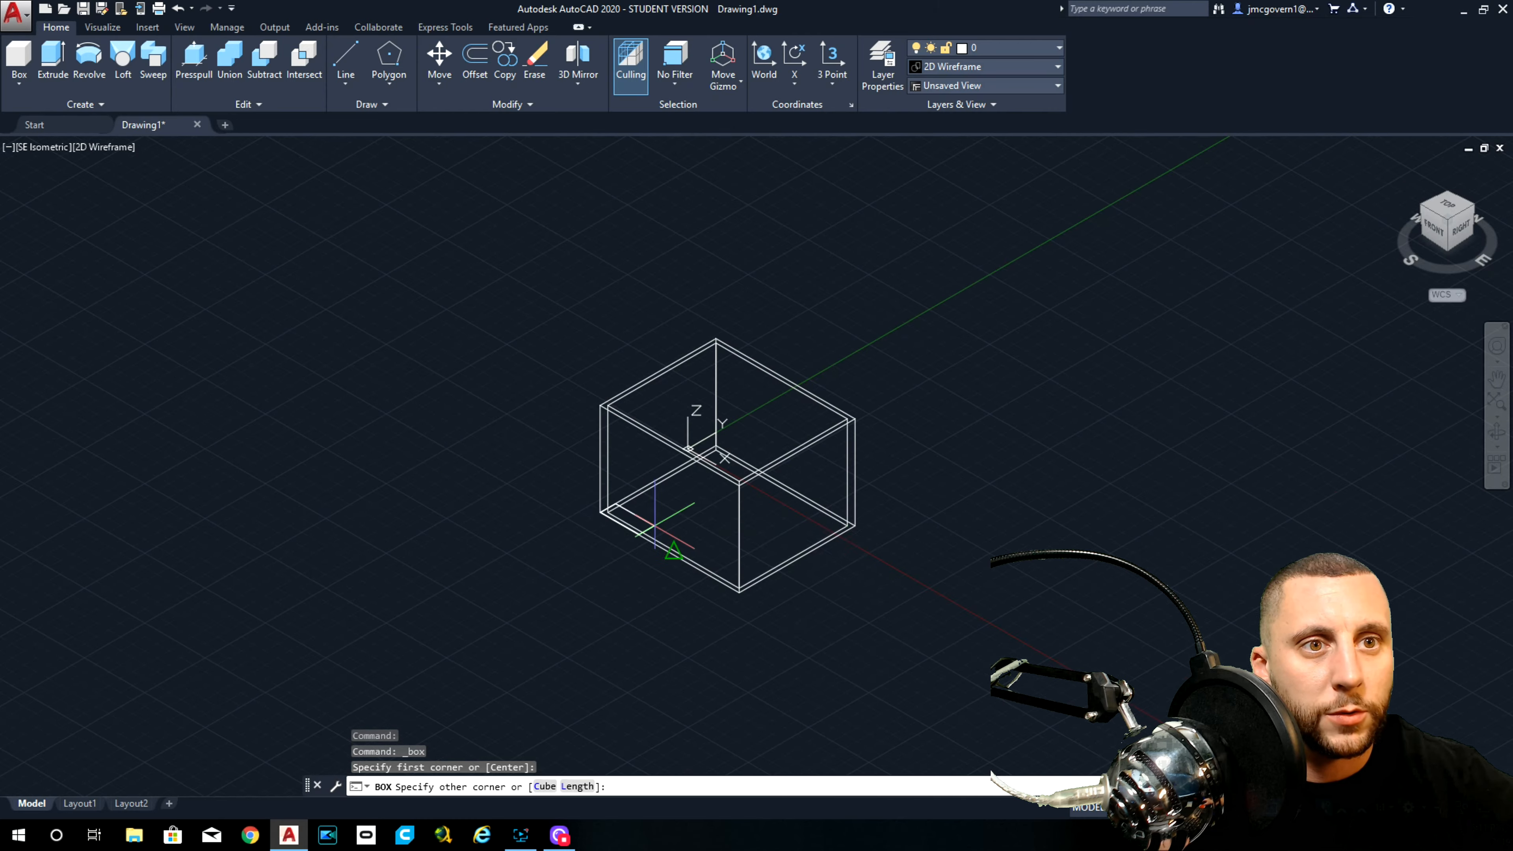
scroll(854, 519, "up", 5)
left_click(834, 507)
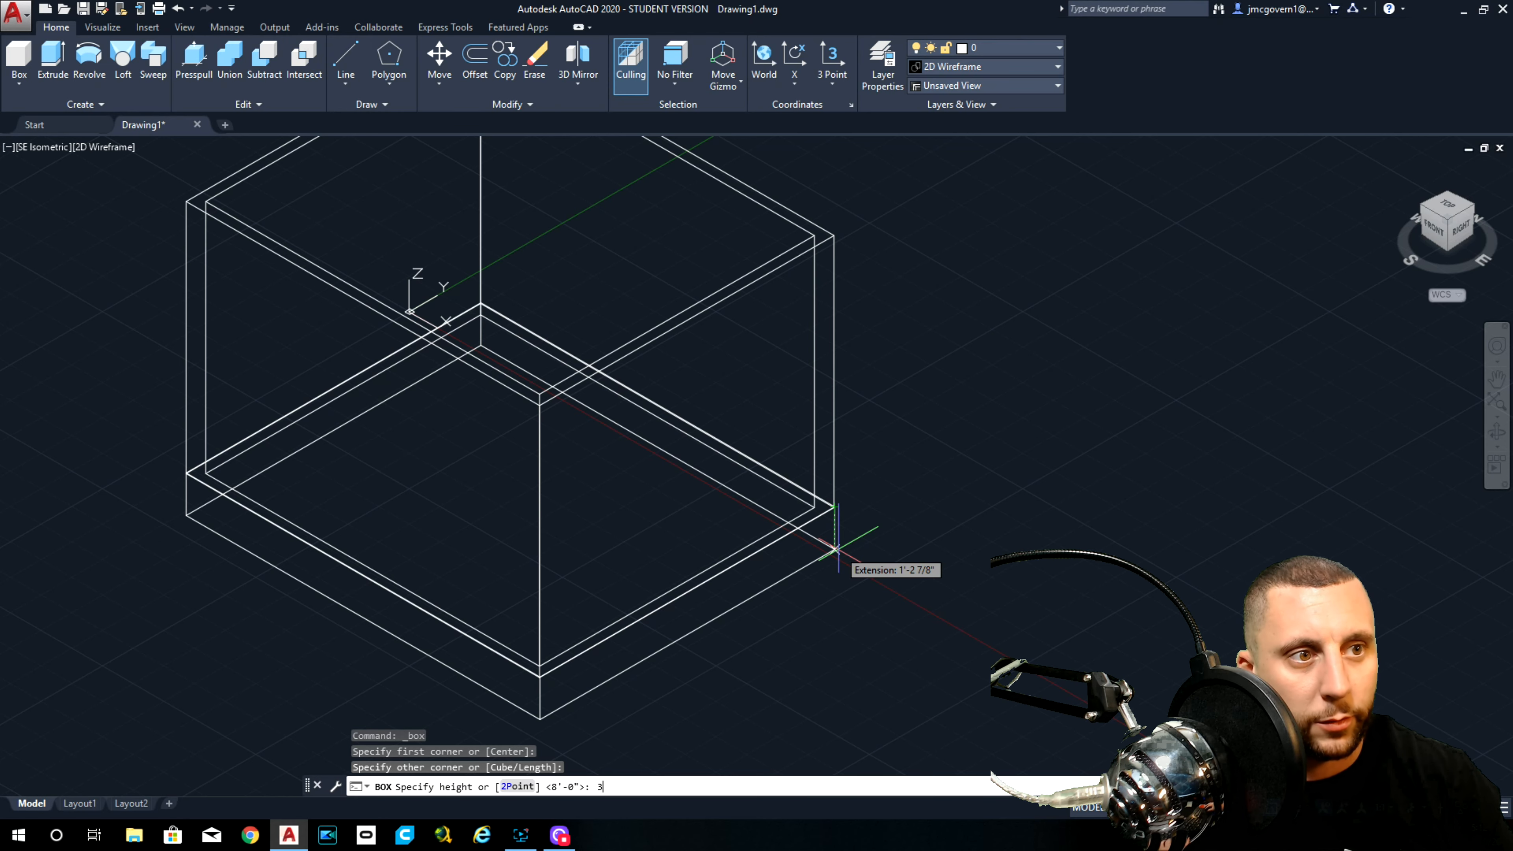
type("3")
key("Return")
scroll(827, 503, "up", 3)
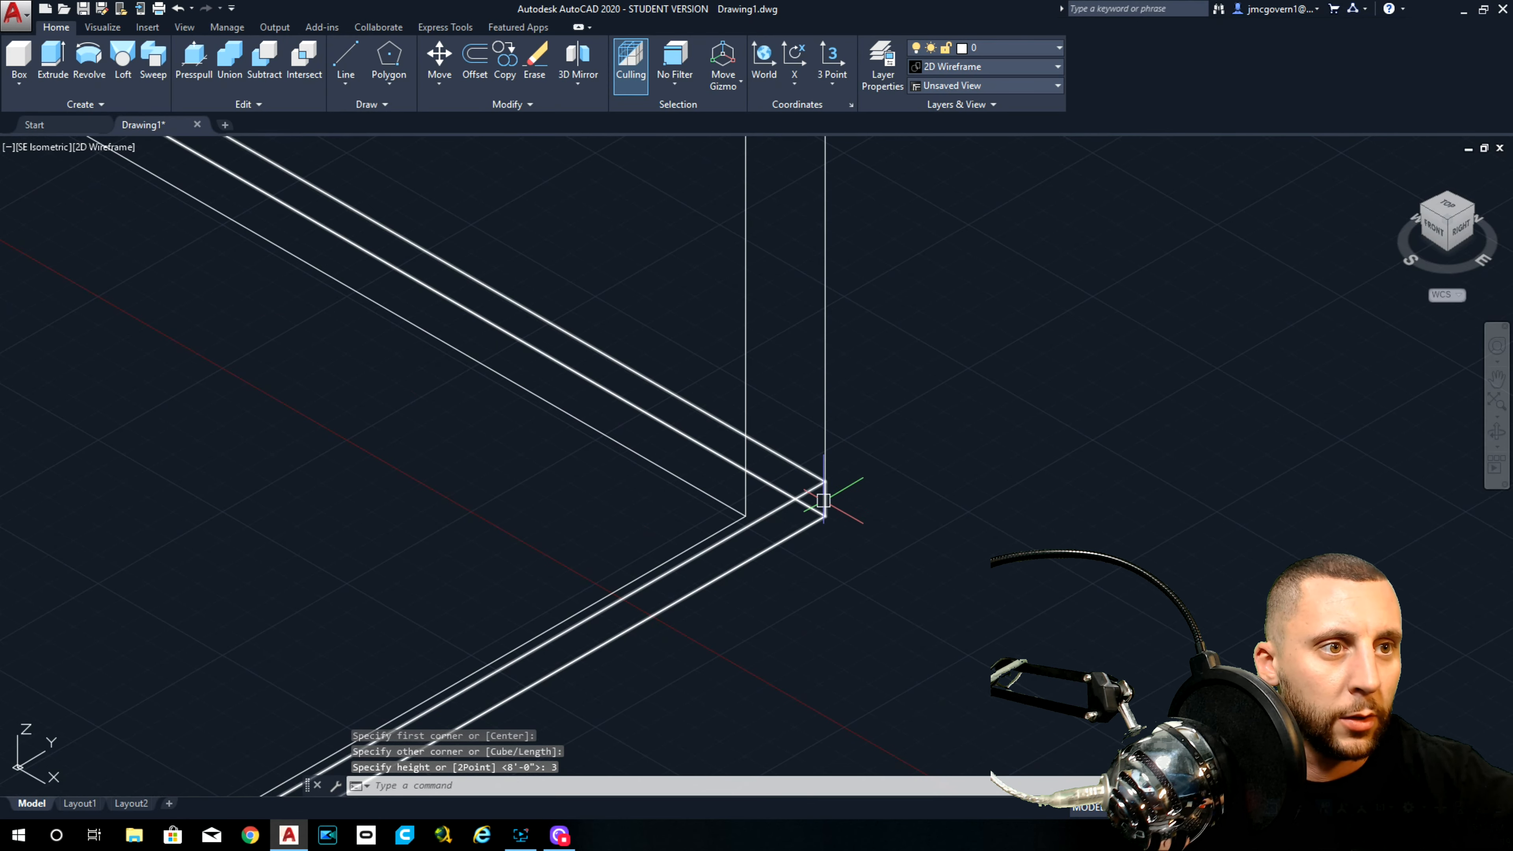
Step: Move the floor box straight down 3" so it sits beneath the walls
key("Escape")
scroll(825, 454, "down", 5)
left_click(816, 483)
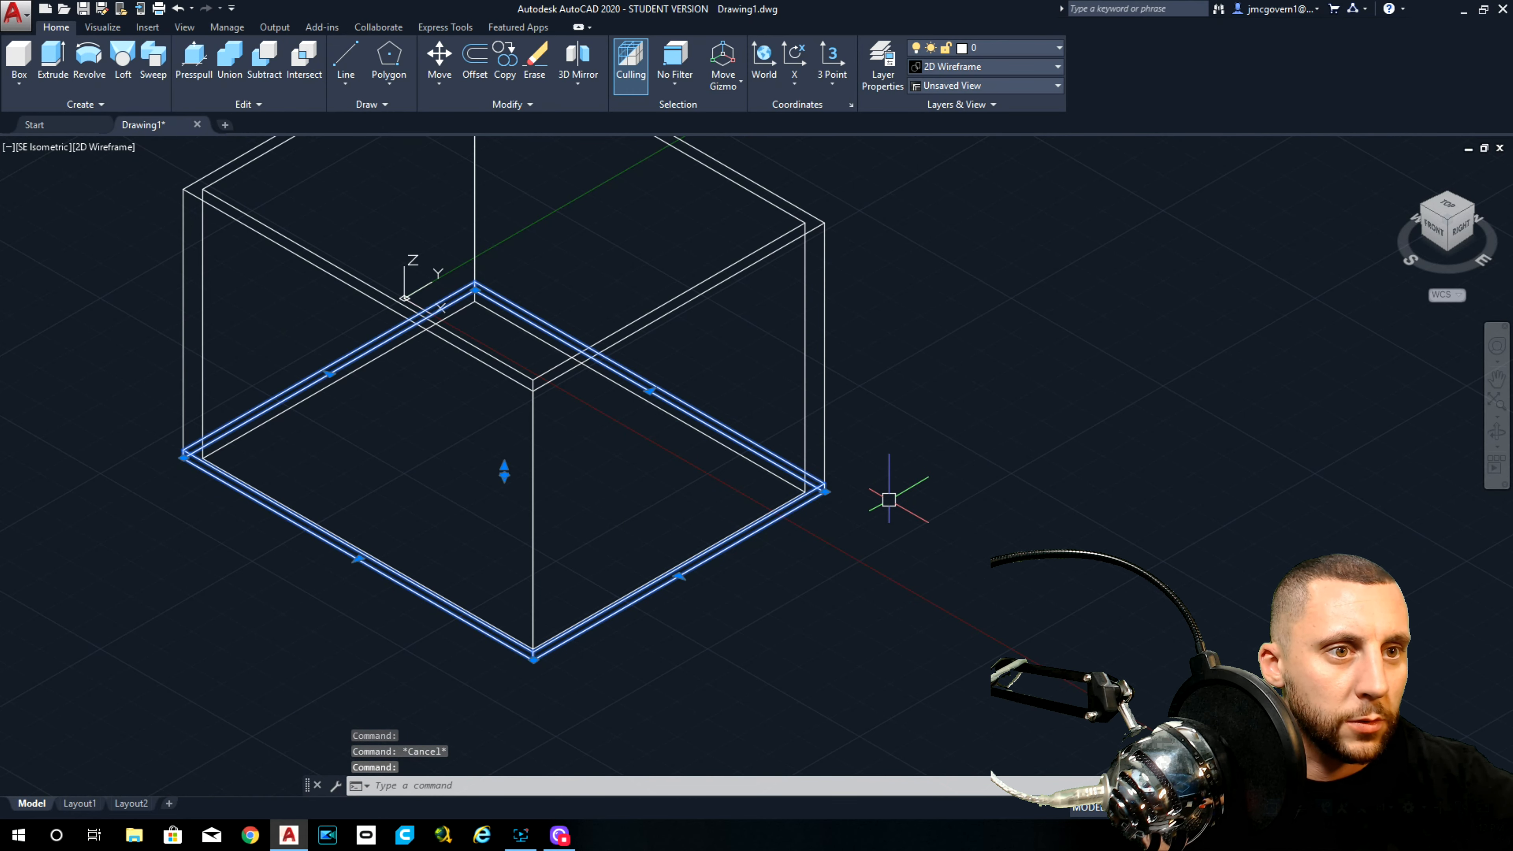
type("m")
key("Return")
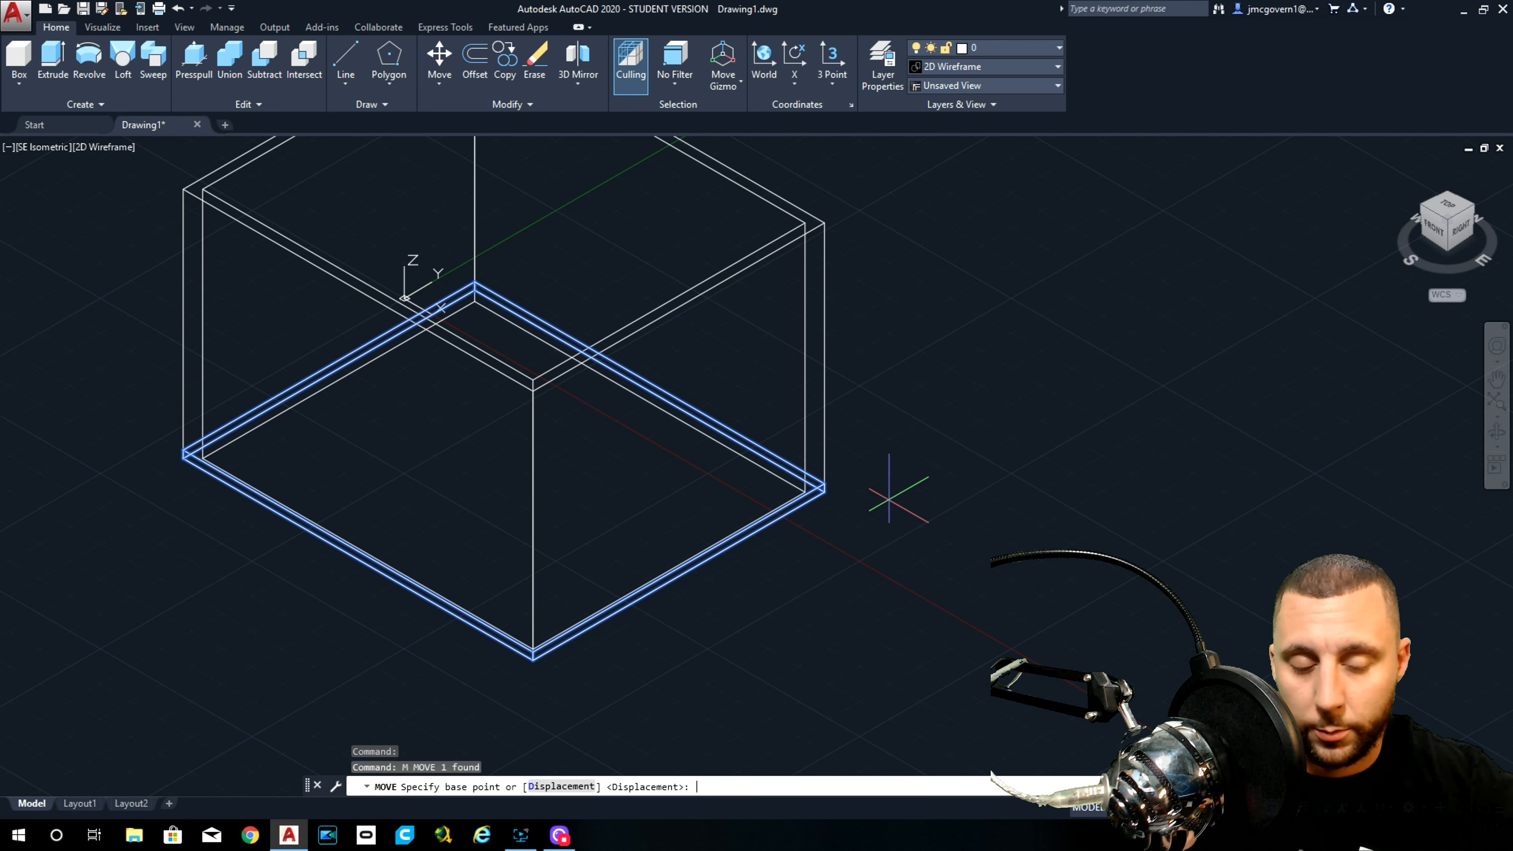
left_click(888, 506)
type("3")
key("Return")
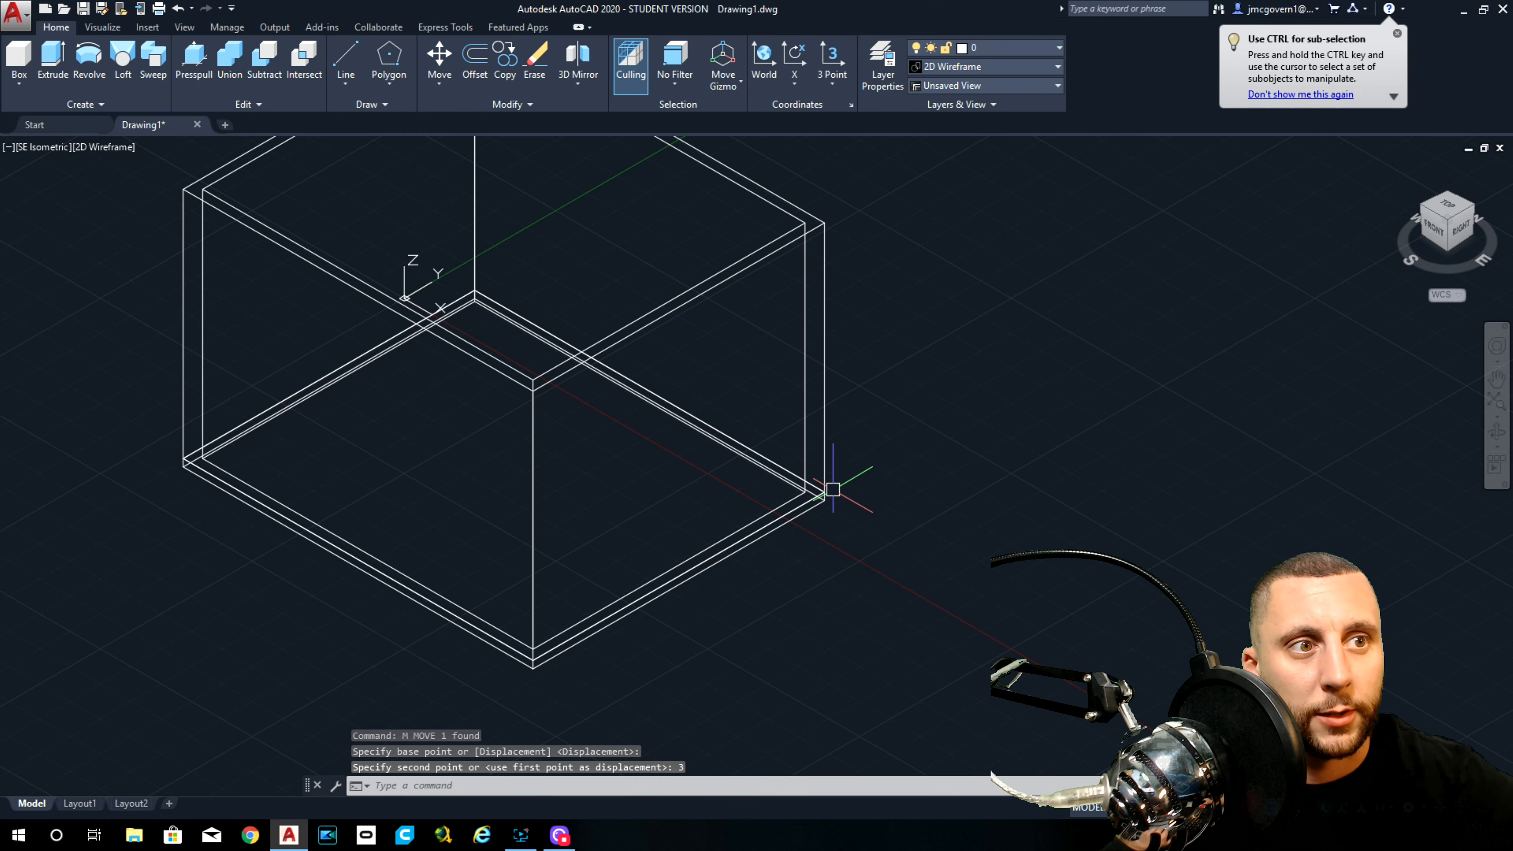
Step: Draw a vertical line along an outer wall corner from the bottom endpoint to the top endpoint
scroll(825, 501, "down", 2)
scroll(774, 498, "down", 2)
scroll(745, 492, "up", 2)
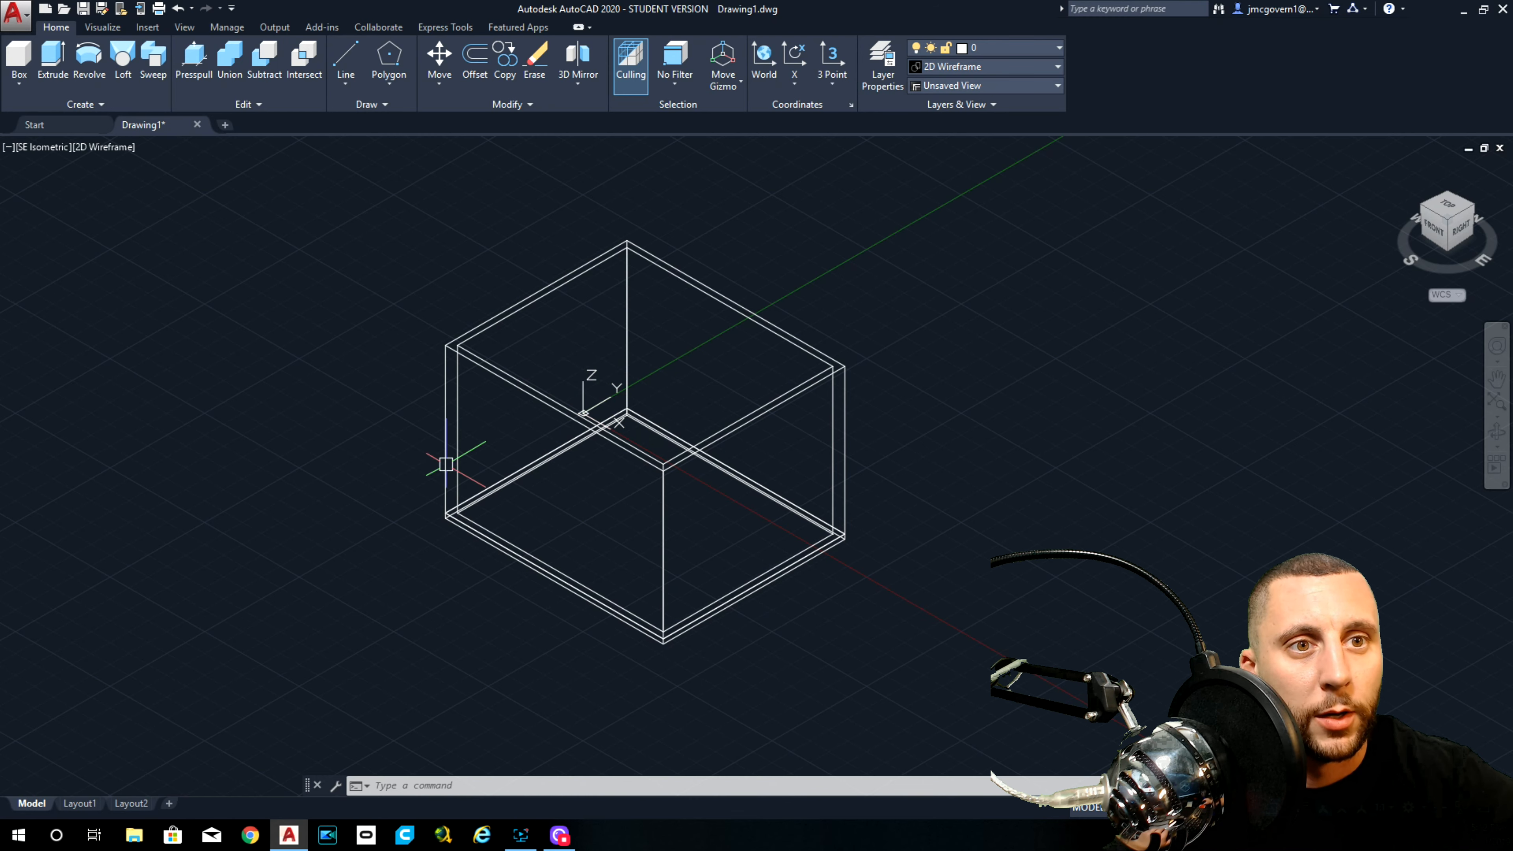
left_click(344, 57)
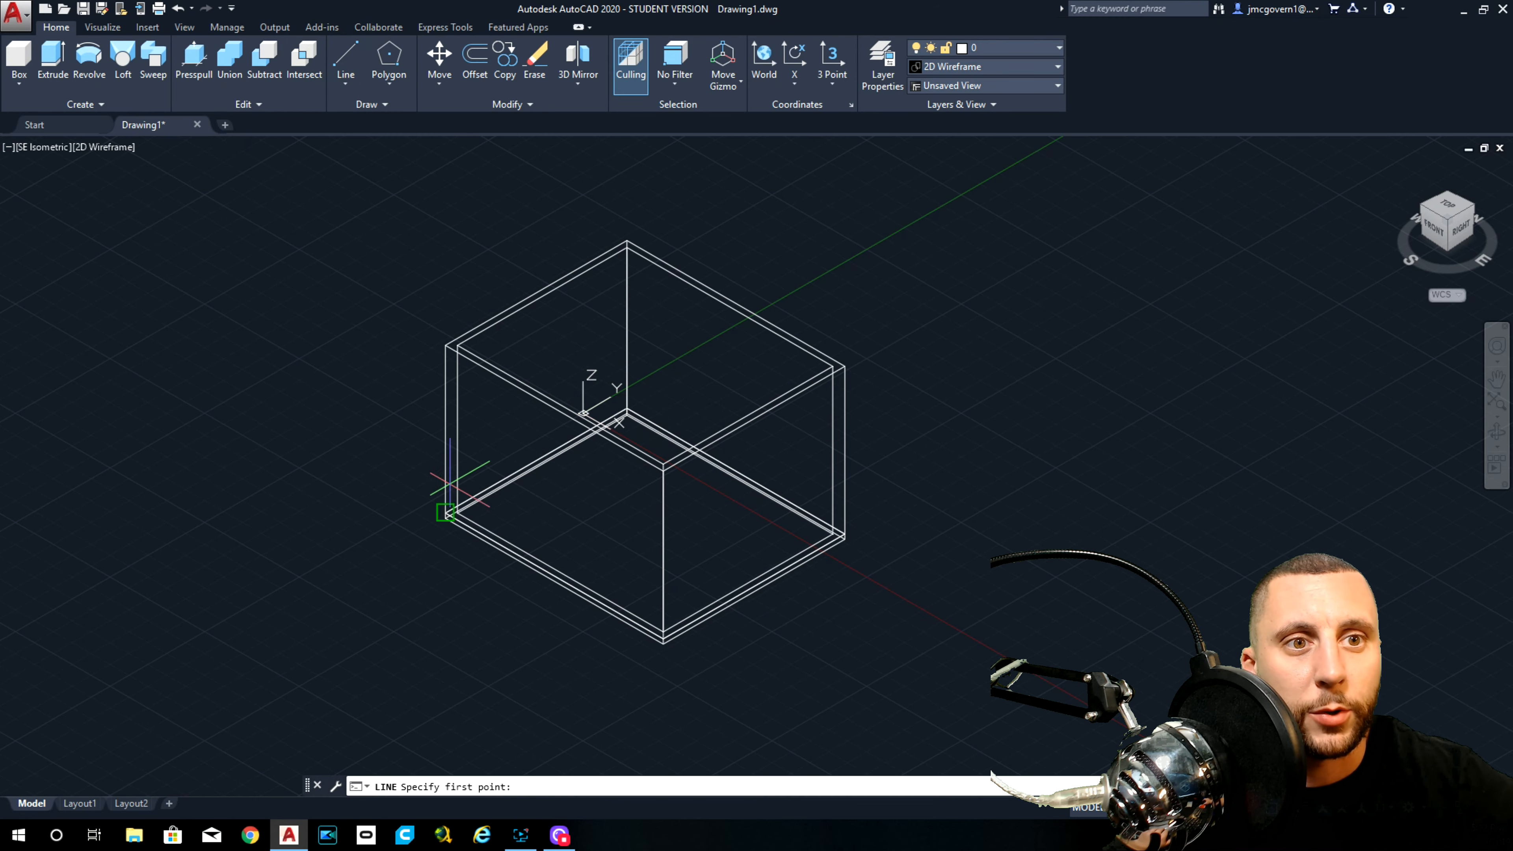
scroll(451, 477, "up", 6)
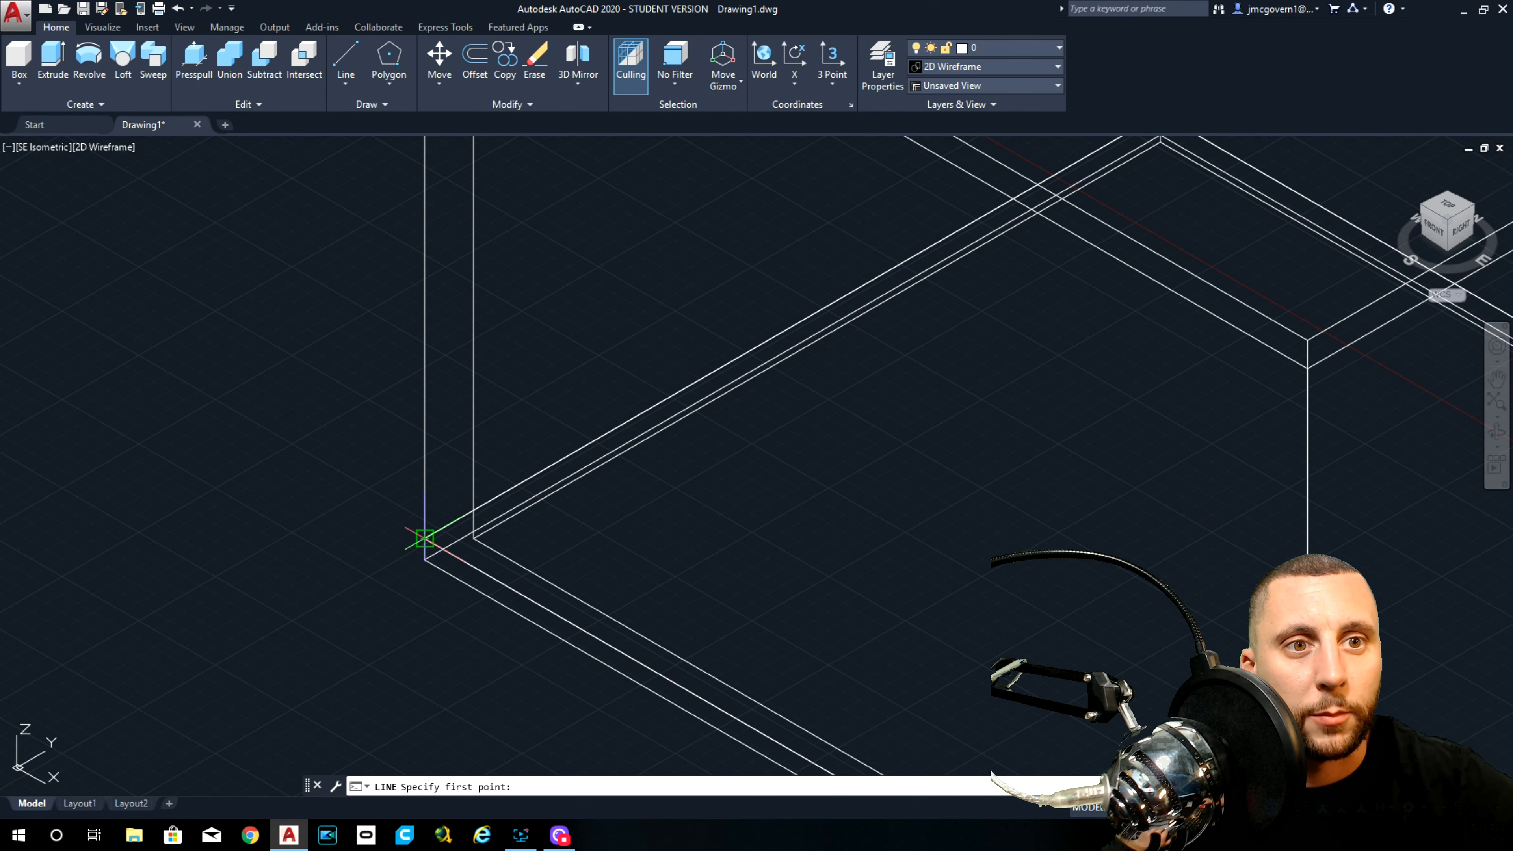
scroll(424, 538, "down", 6)
middle_click_drag(699, 466, 1142, 477, "shift")
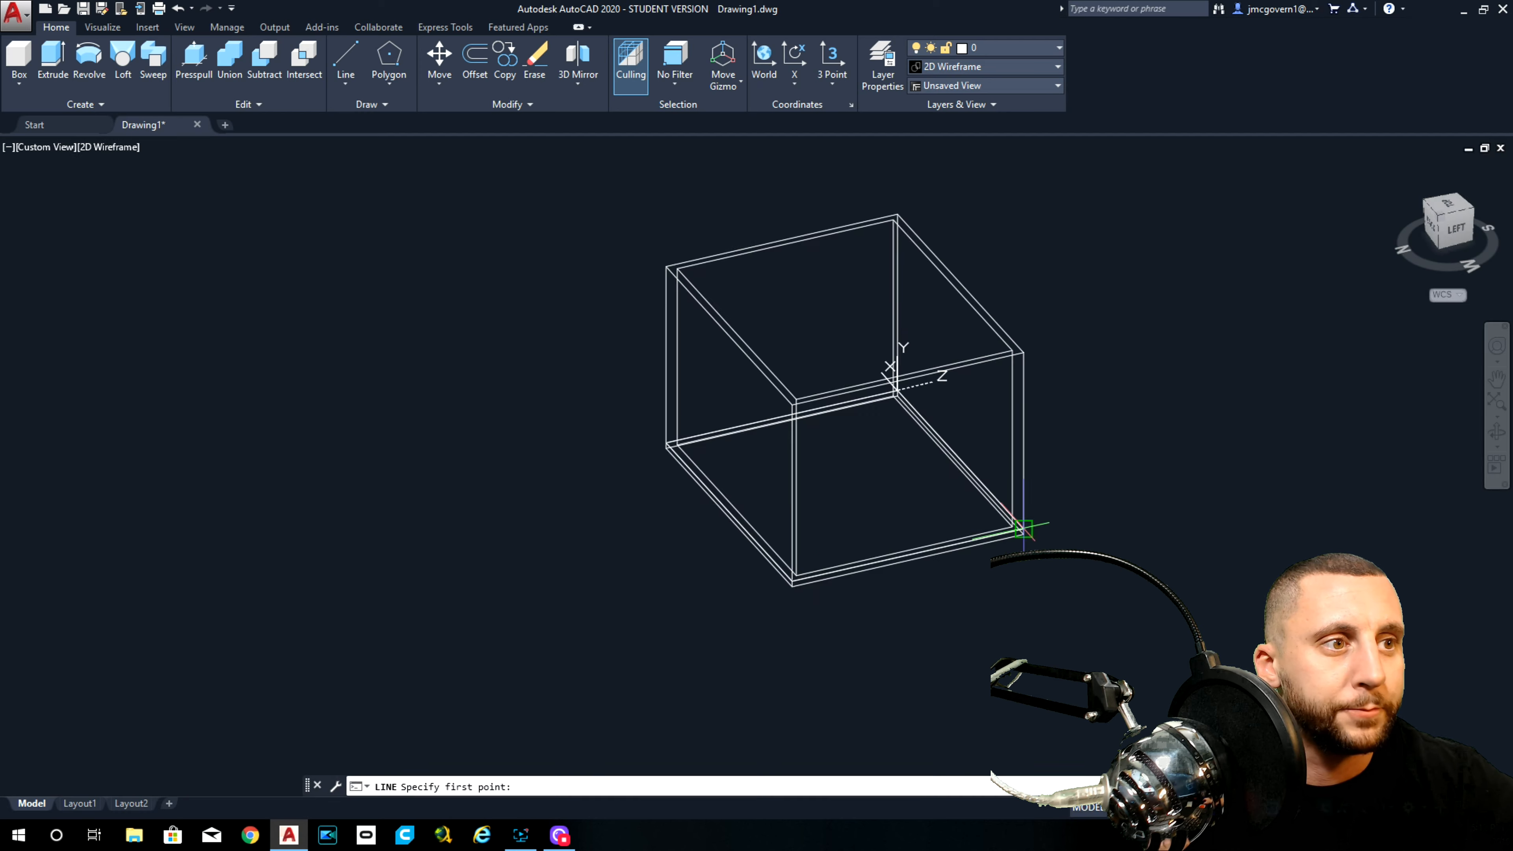
scroll(1024, 536, "up", 5)
scroll(1038, 486, "down", 5)
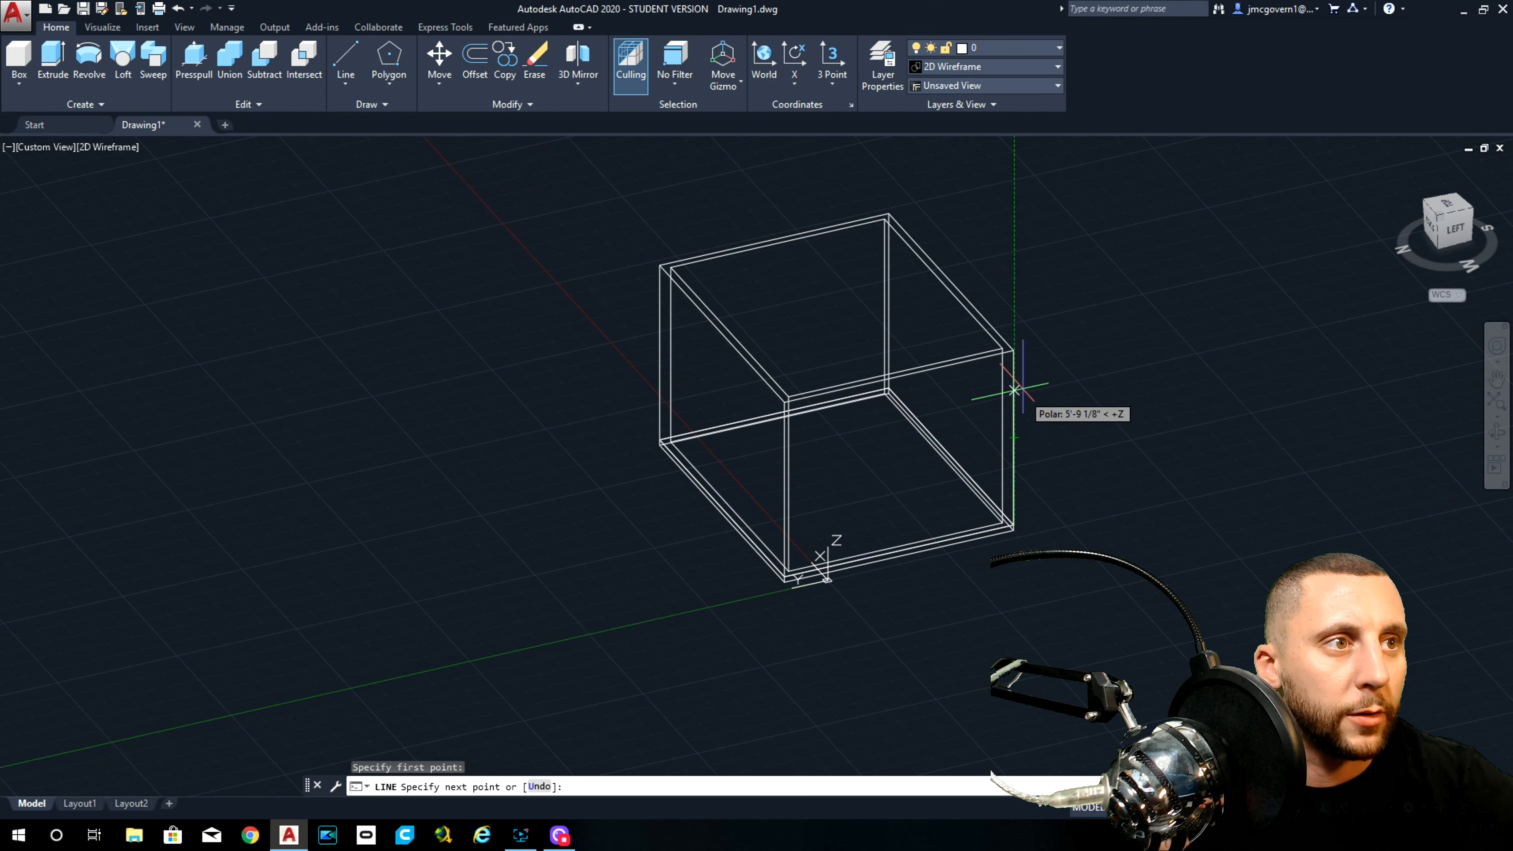
left_click(1016, 350)
key("Escape")
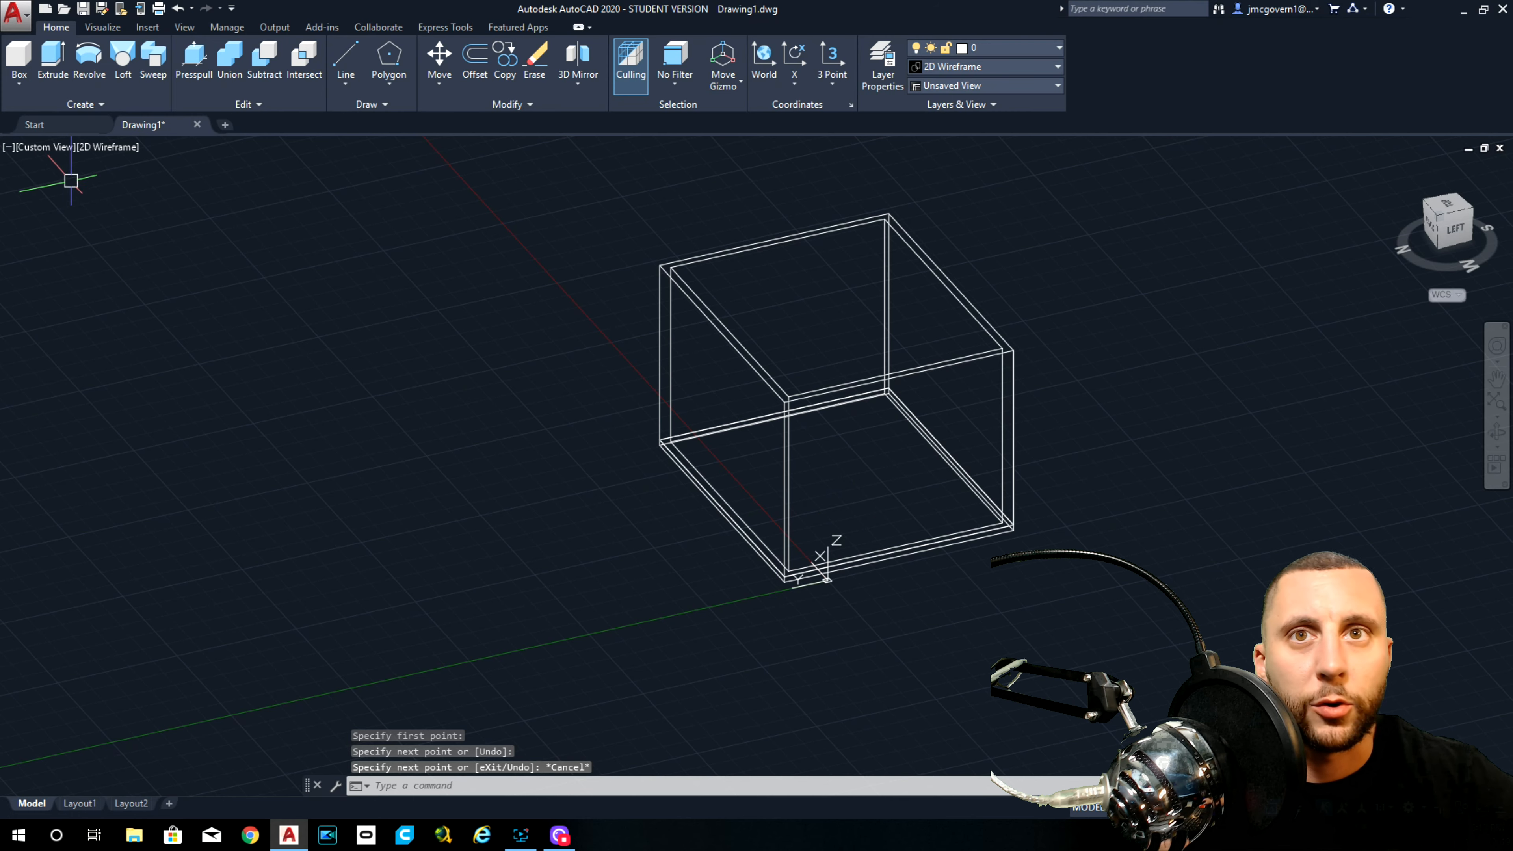
Step: Check in the Top view at which outer wall corner the vertical line stands by window-selecting the corners
left_click(49, 149)
left_click(65, 183)
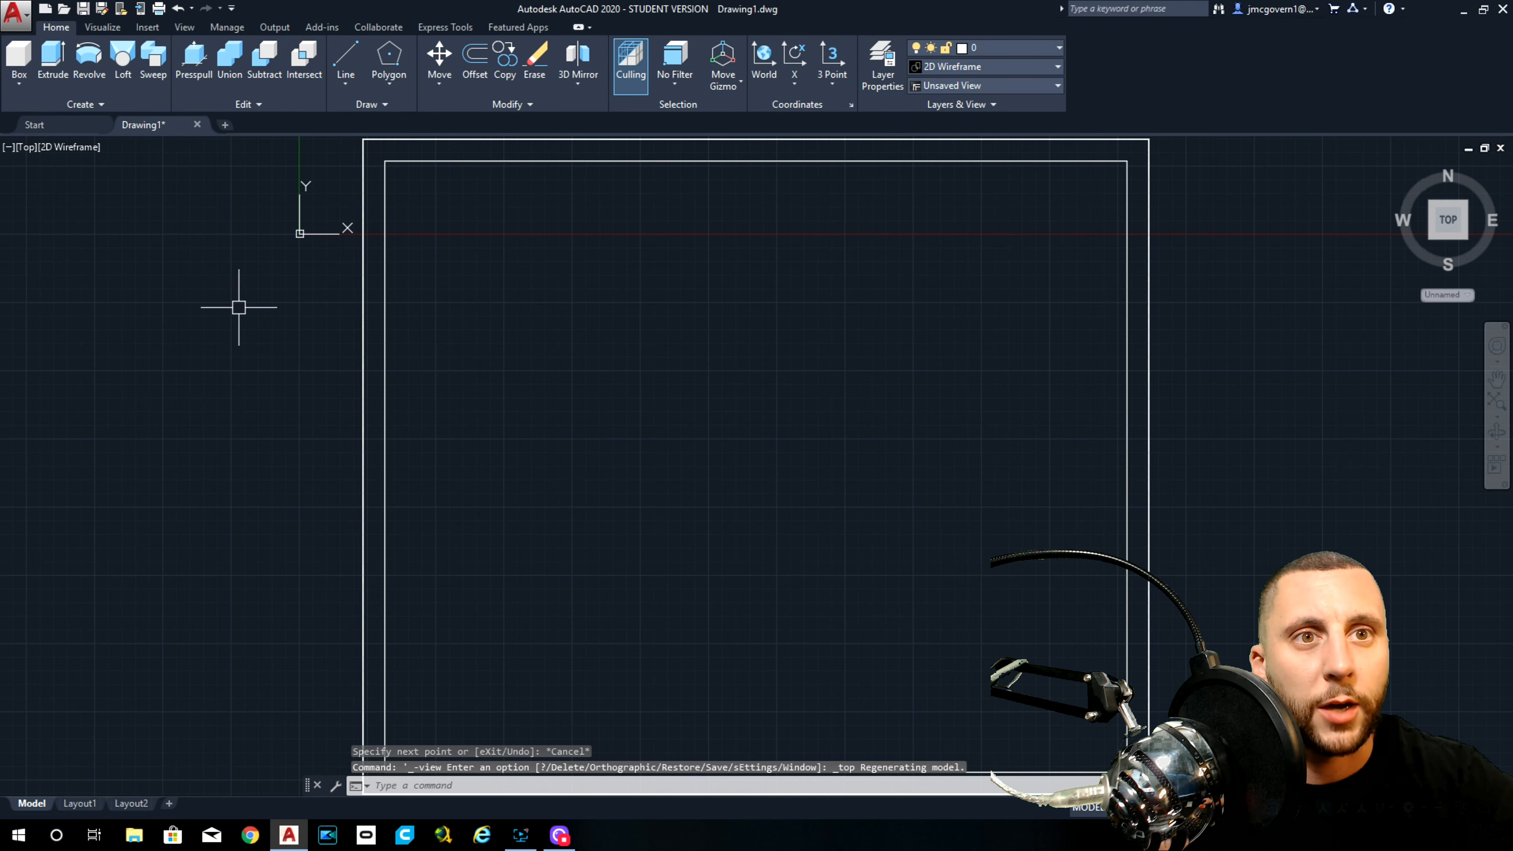
left_click(296, 173)
left_click(356, 219)
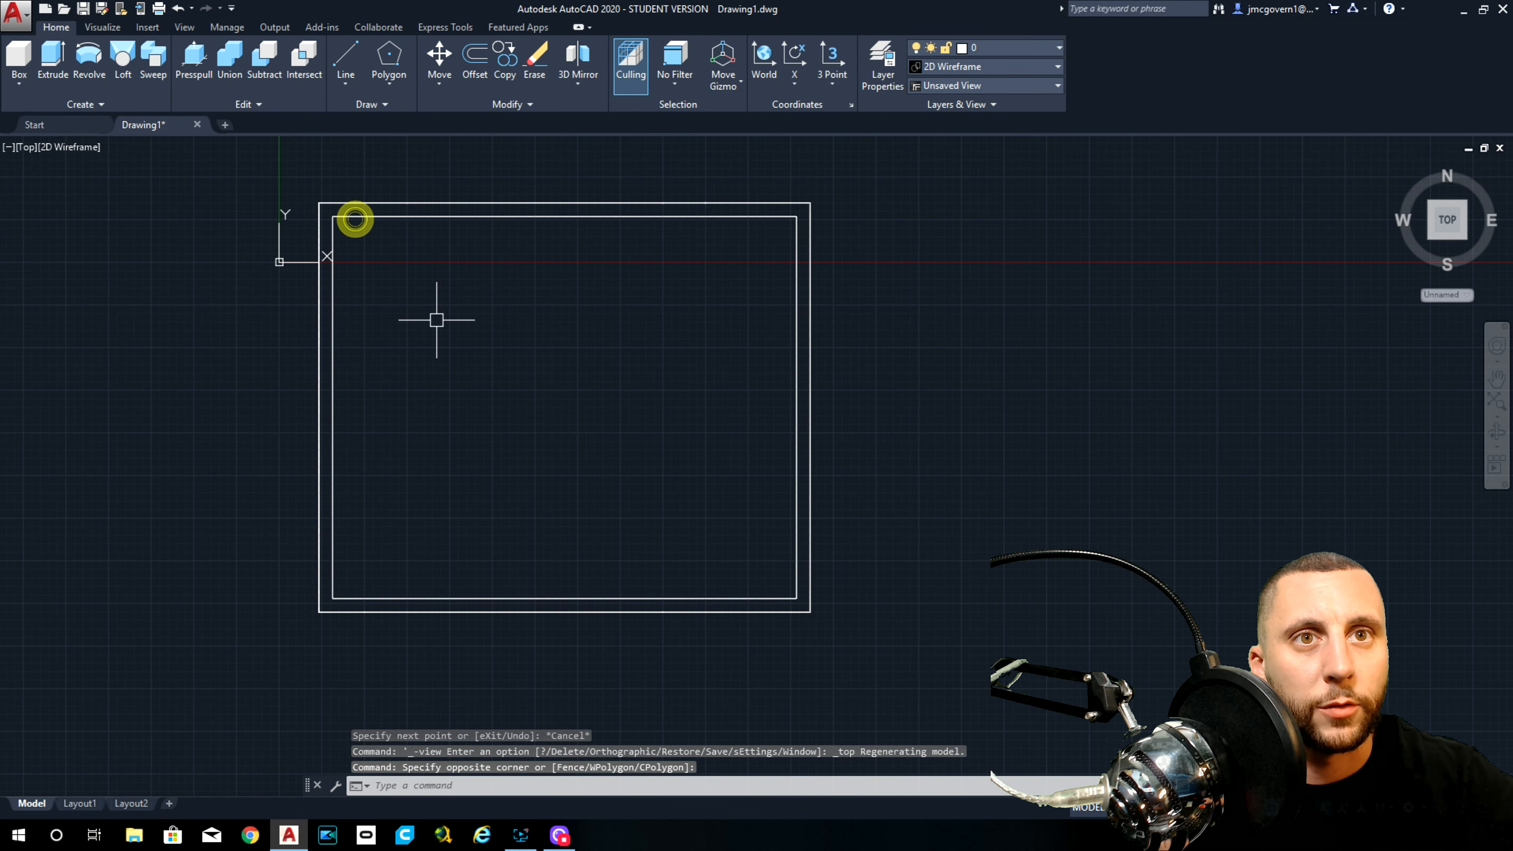
left_click(251, 584)
left_click(401, 655)
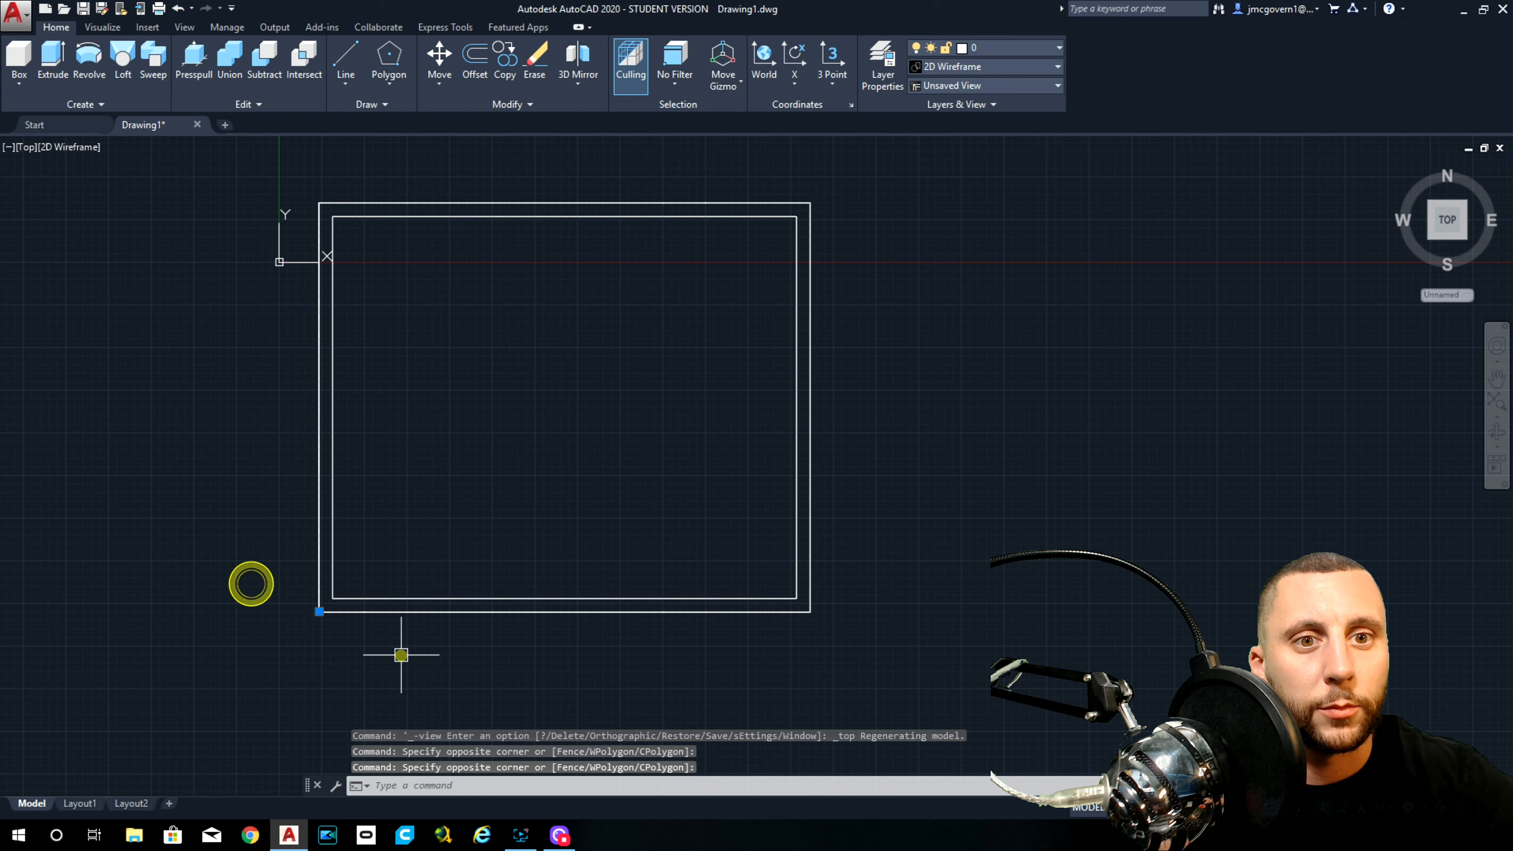
Step: Switch to the Left view and offset the vertical corner line 24" inward along the wall
left_click(28, 147)
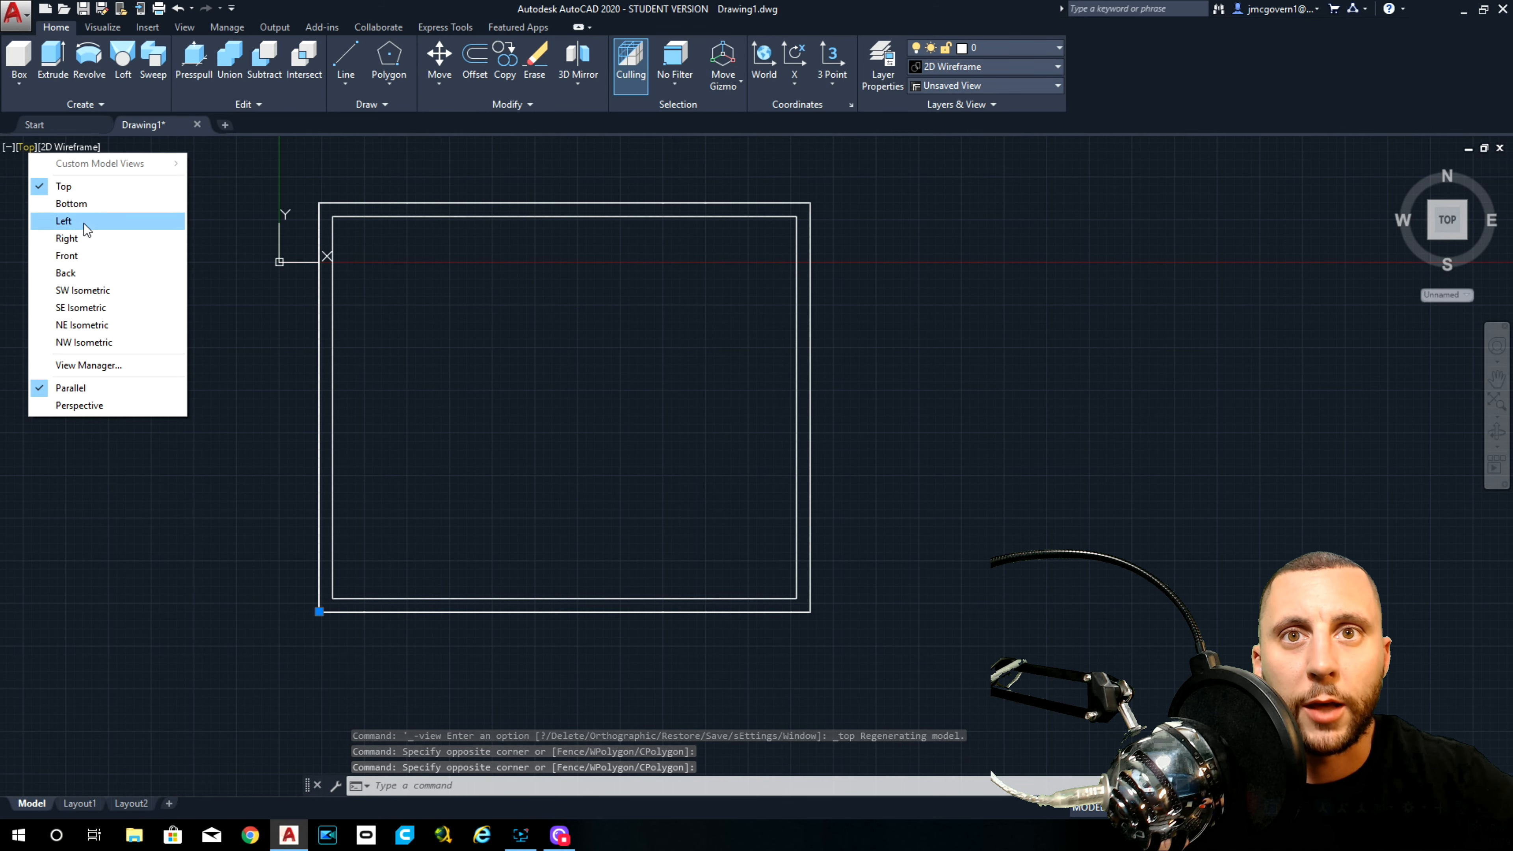
left_click(84, 223)
scroll(332, 351, "down", 3)
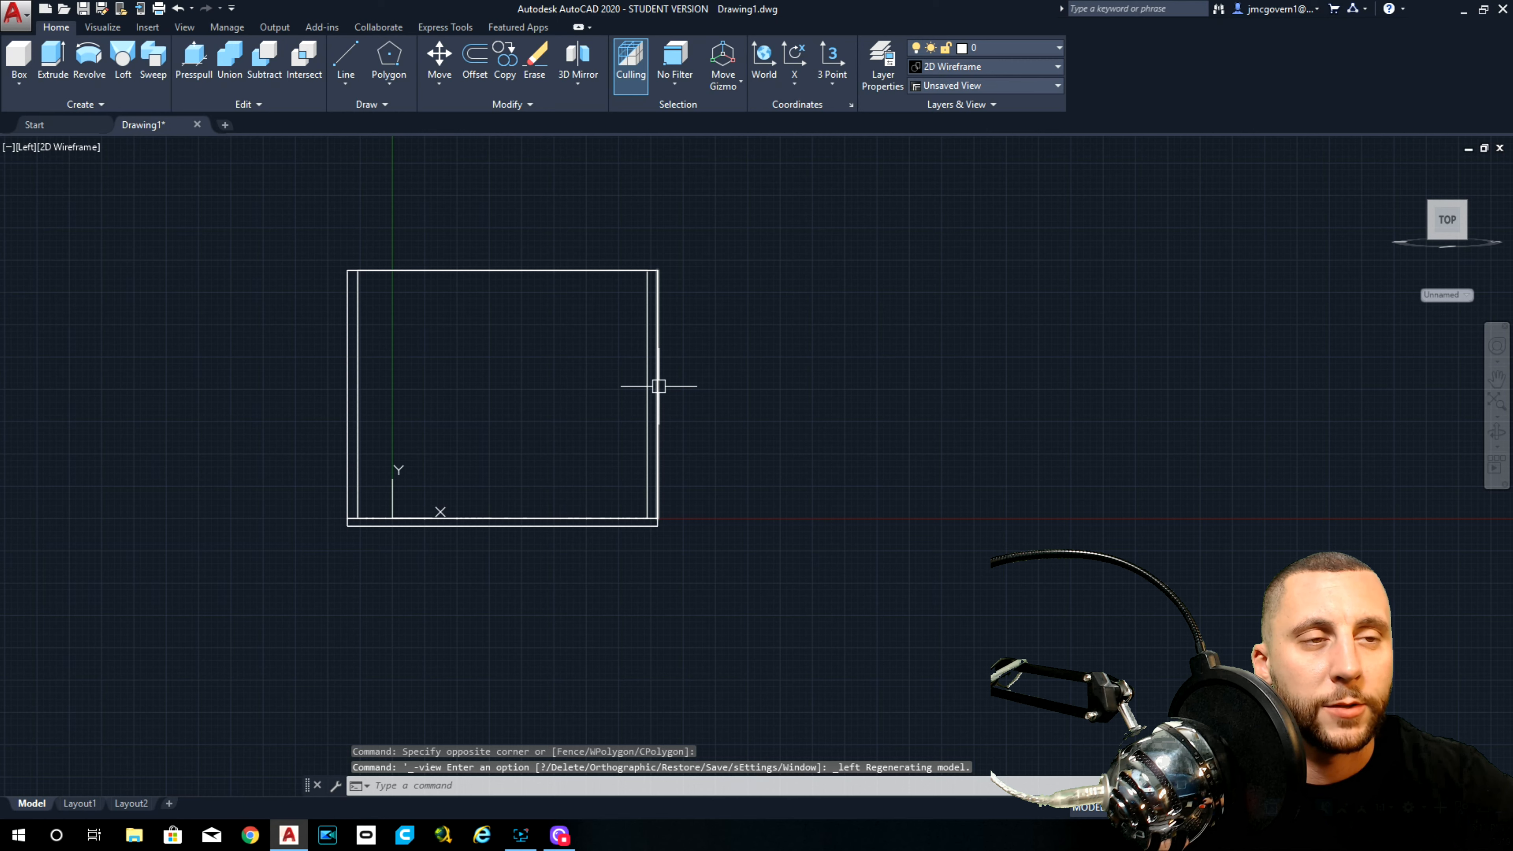
left_click(474, 58)
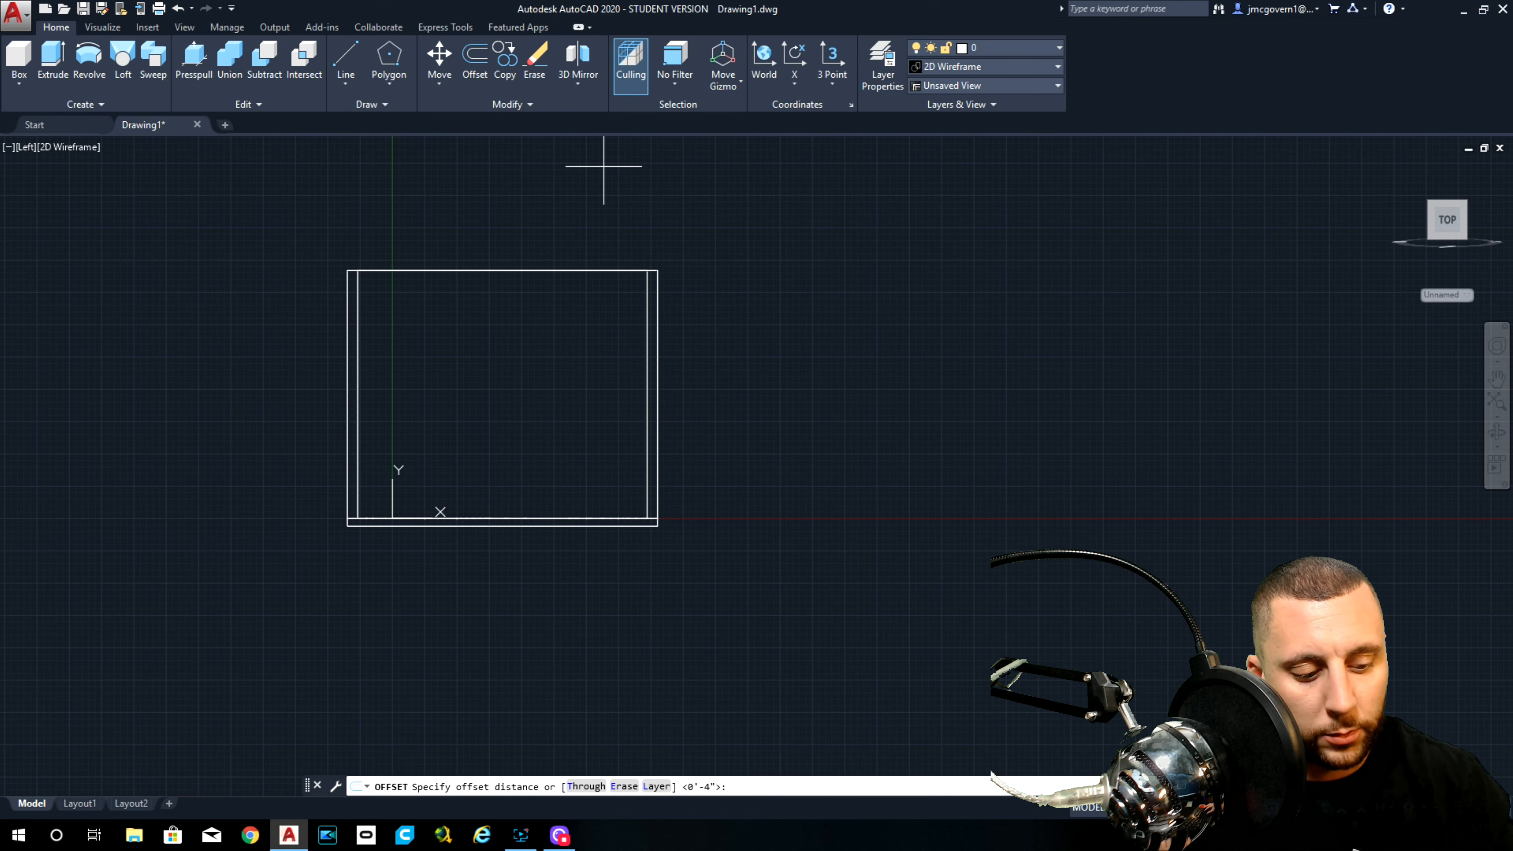
type("2")
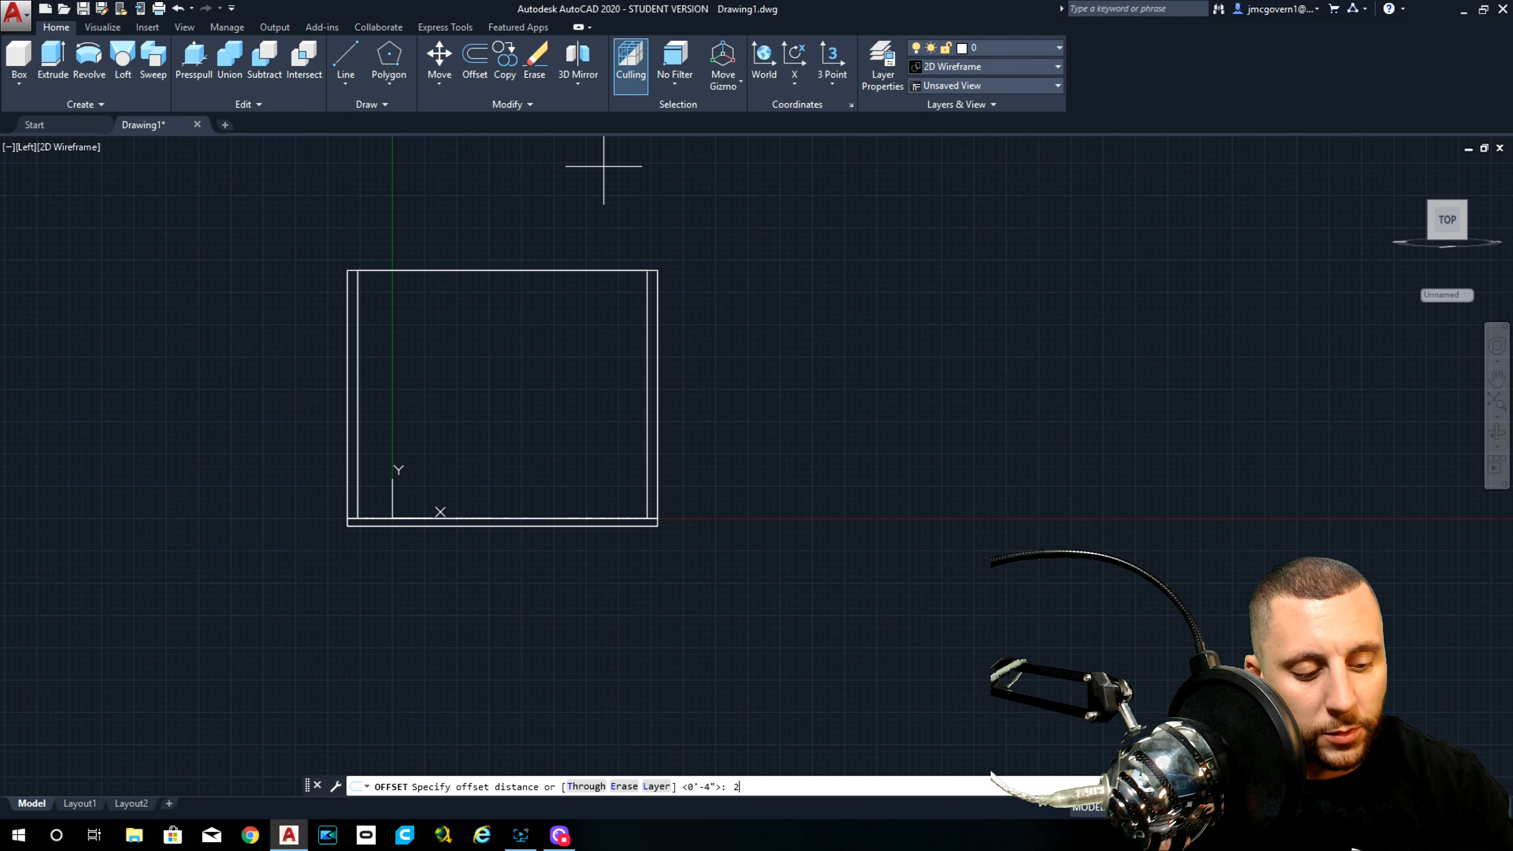
type("4")
key("Return")
left_click(658, 354)
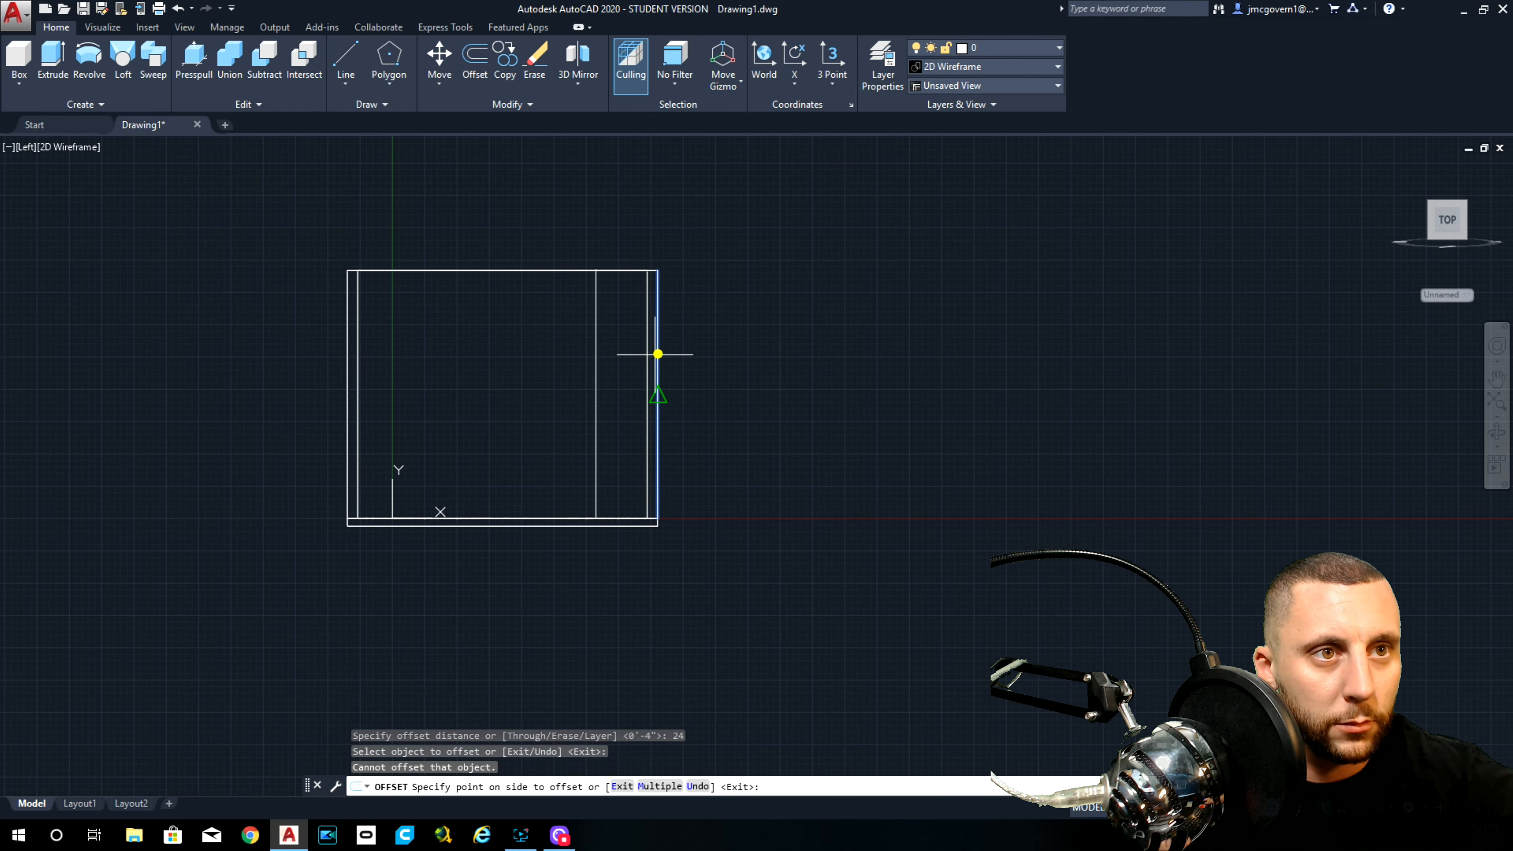
left_click(654, 357)
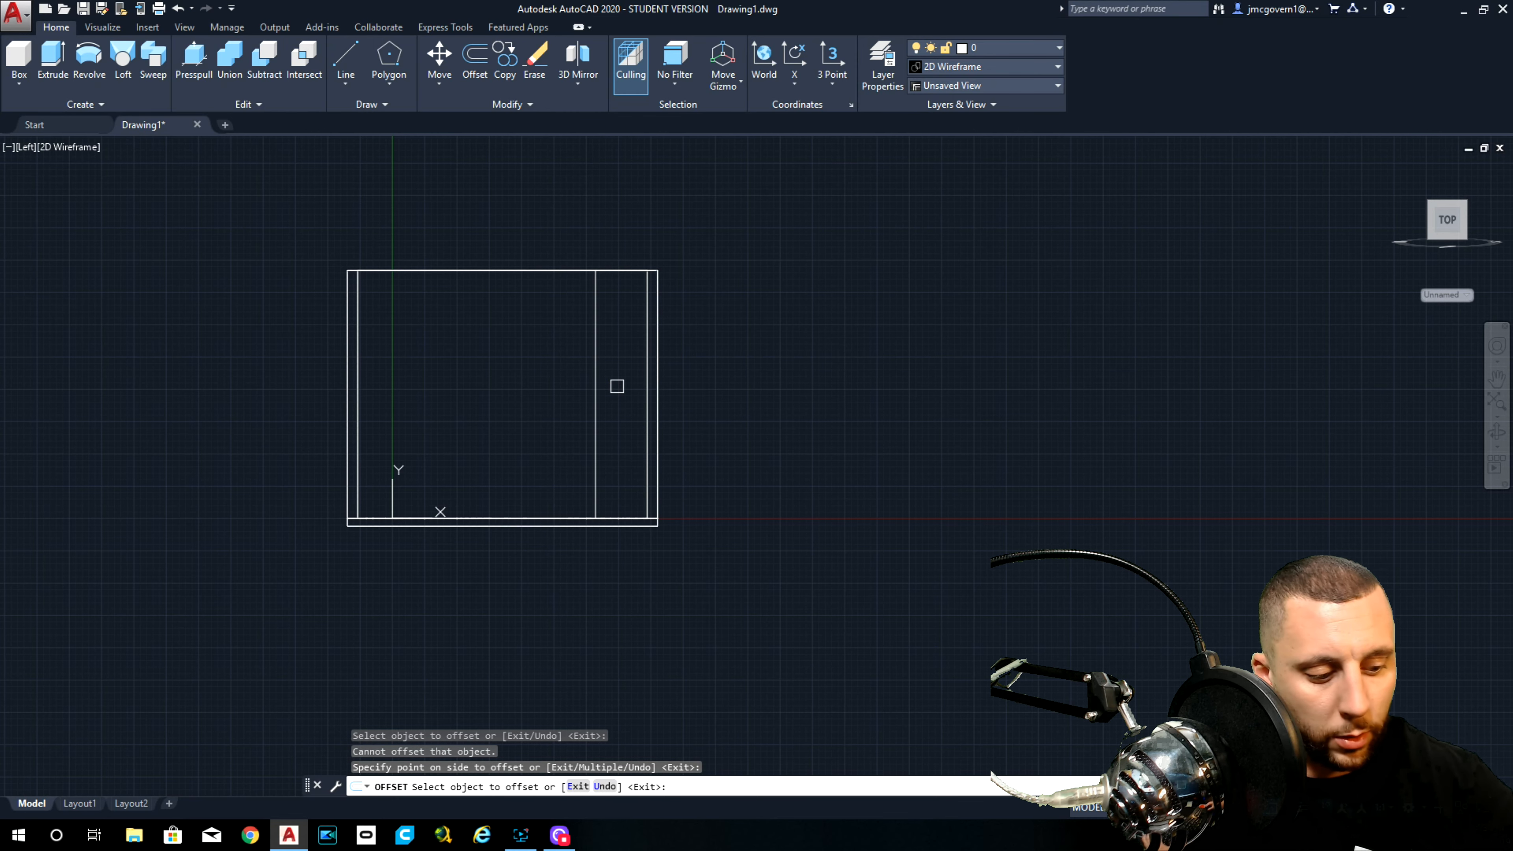
Step: Offset the new vertical line another 32" in the same direction to mark the opening's far side
key("Return")
key("Return")
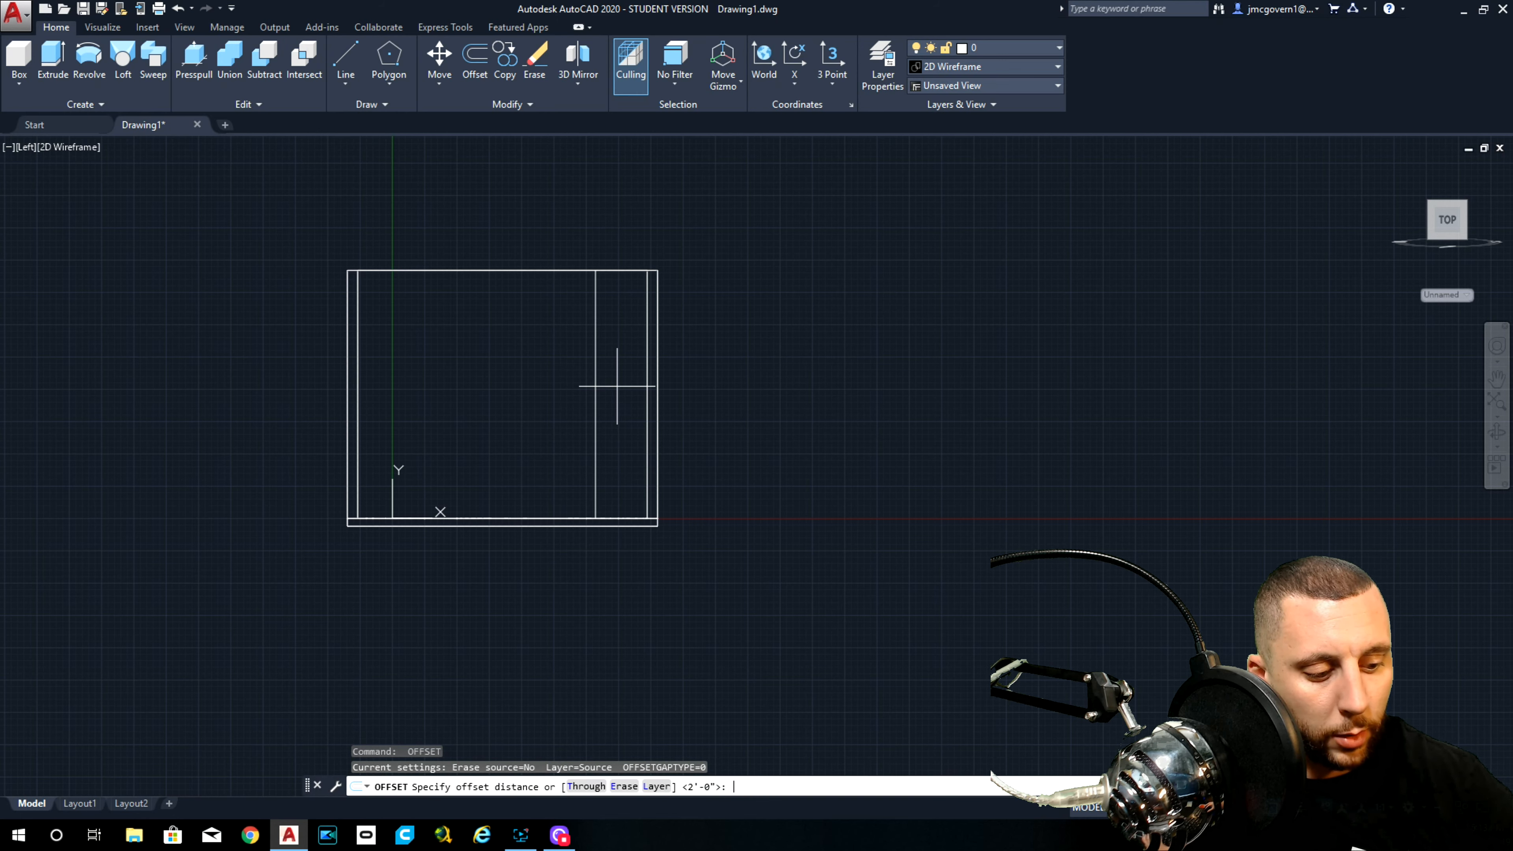
type("32")
key("Return")
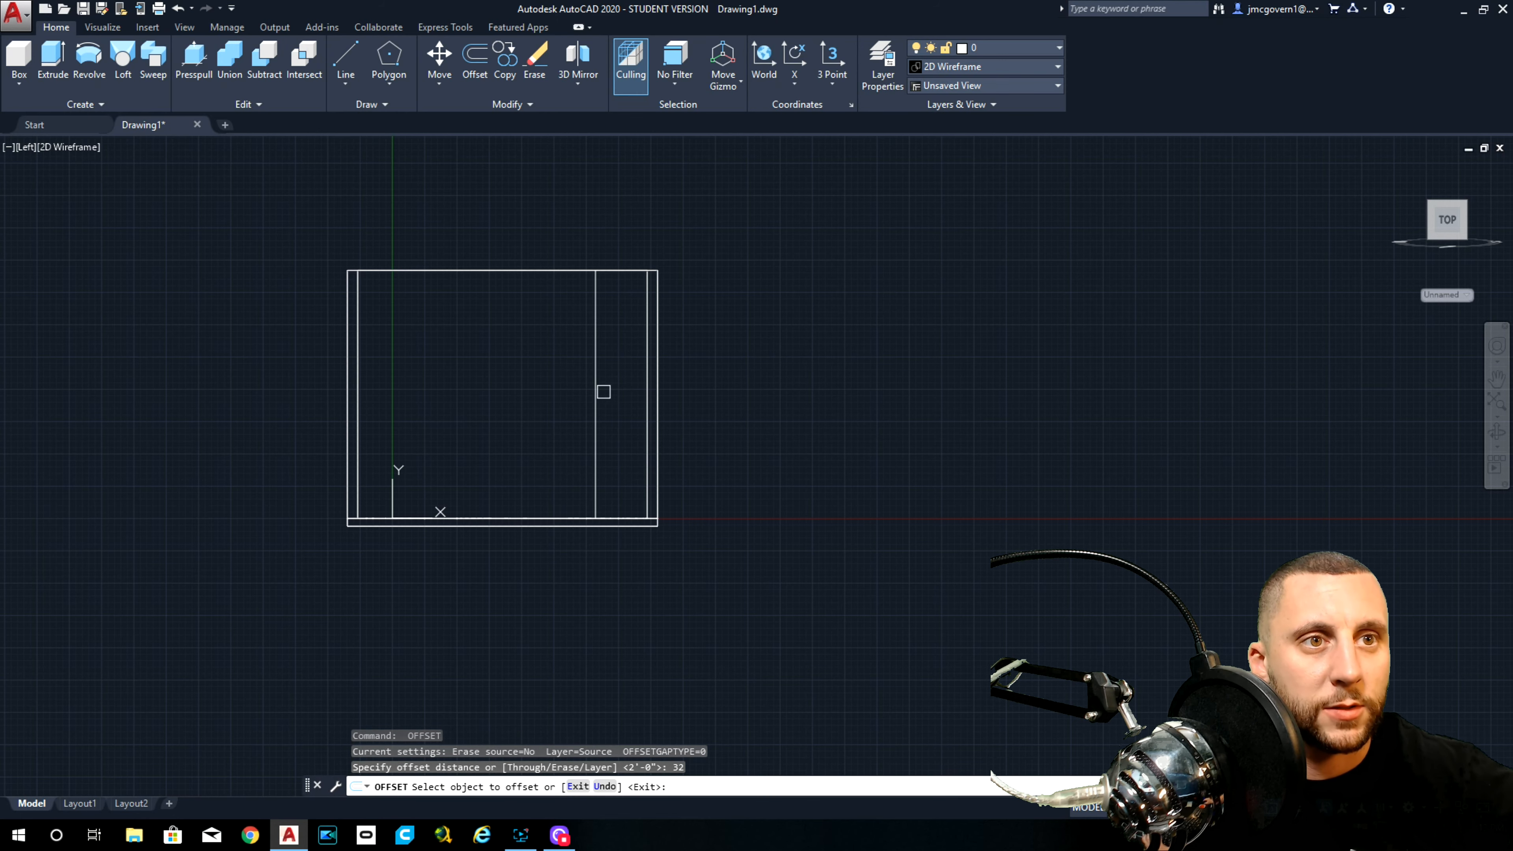
left_click(596, 393)
left_click(543, 399)
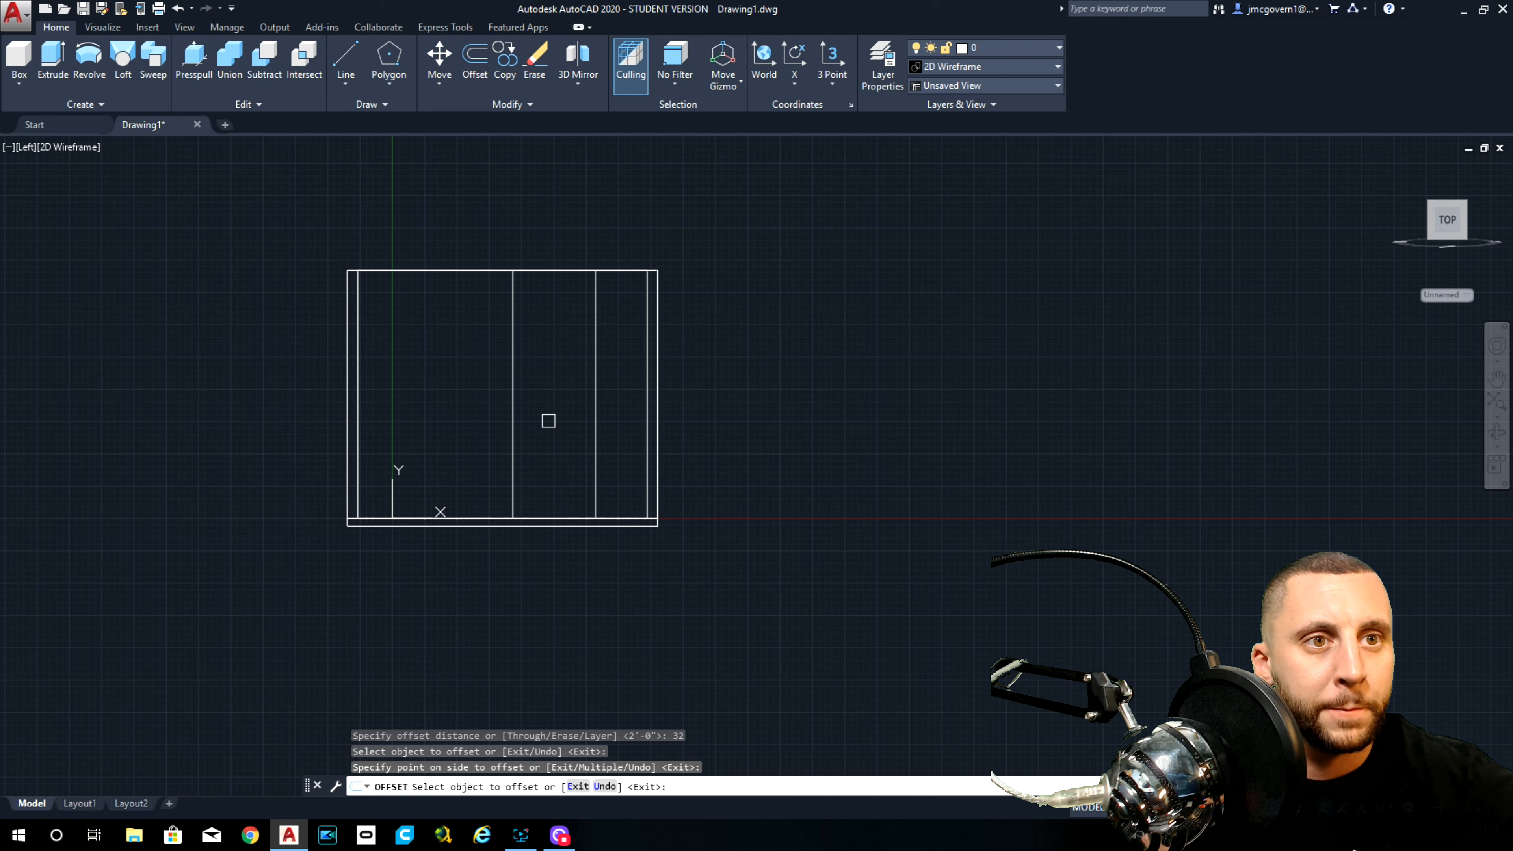
key("Escape")
Step: Draw a line along the wall's base connecting the lower endpoints of the two offset vertical lines
left_click(346, 60)
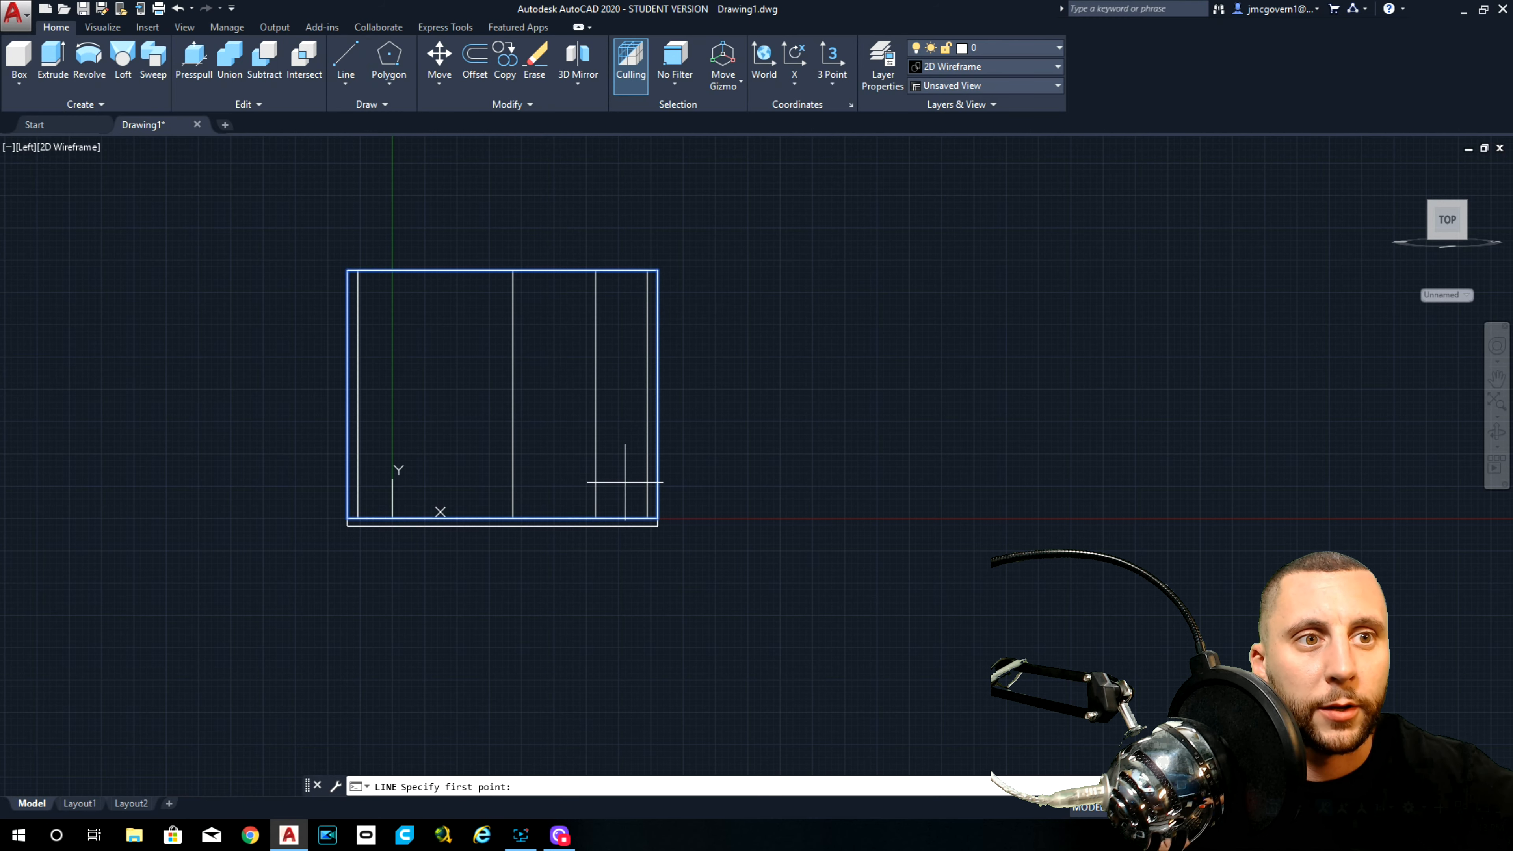
middle_click_drag(618, 461, 542, 530, "shift")
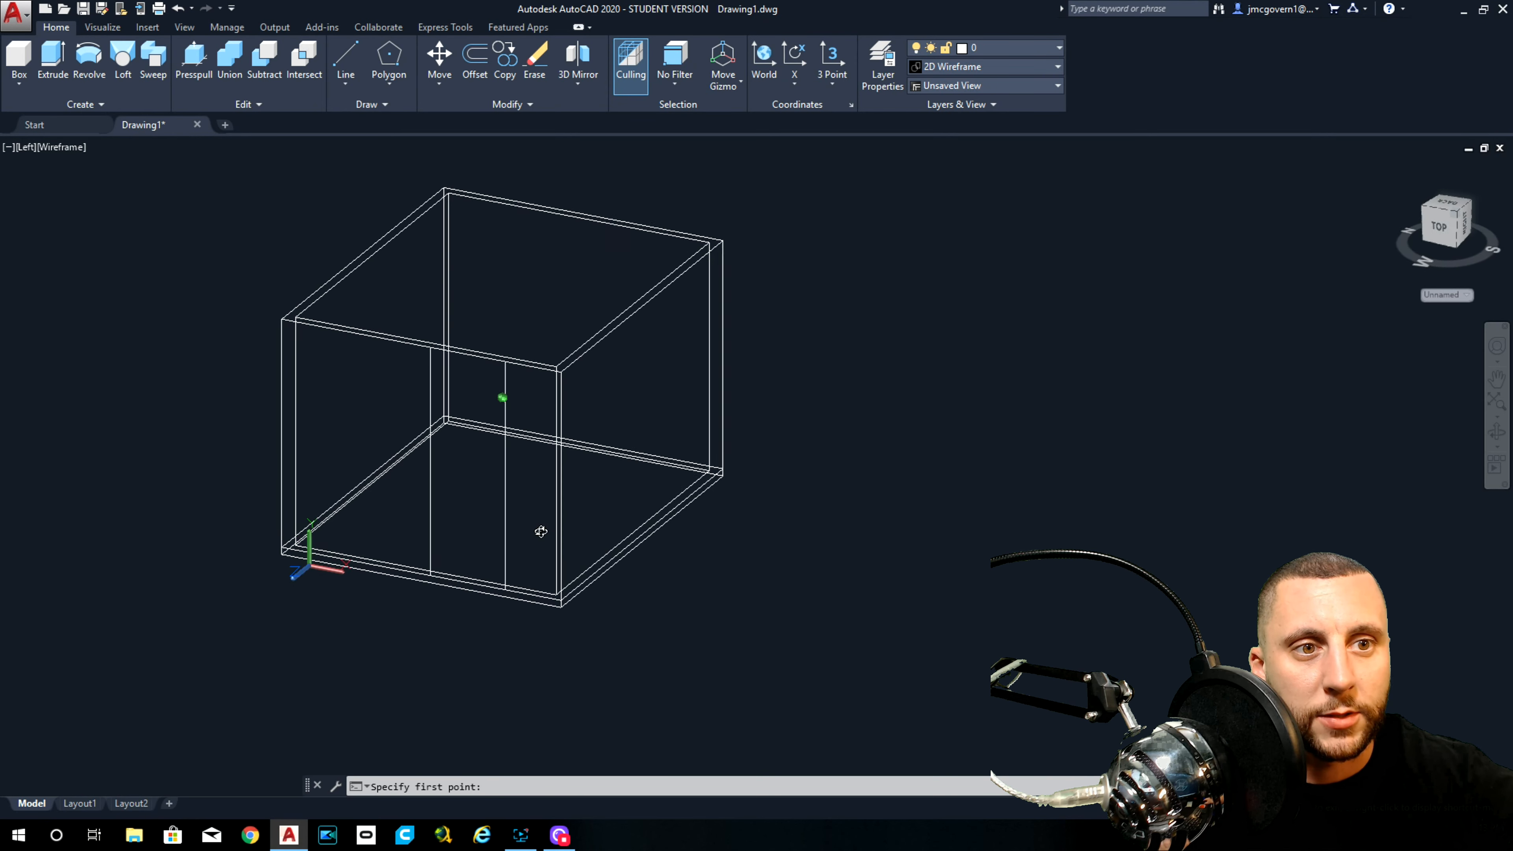
scroll(555, 605, "up", 6)
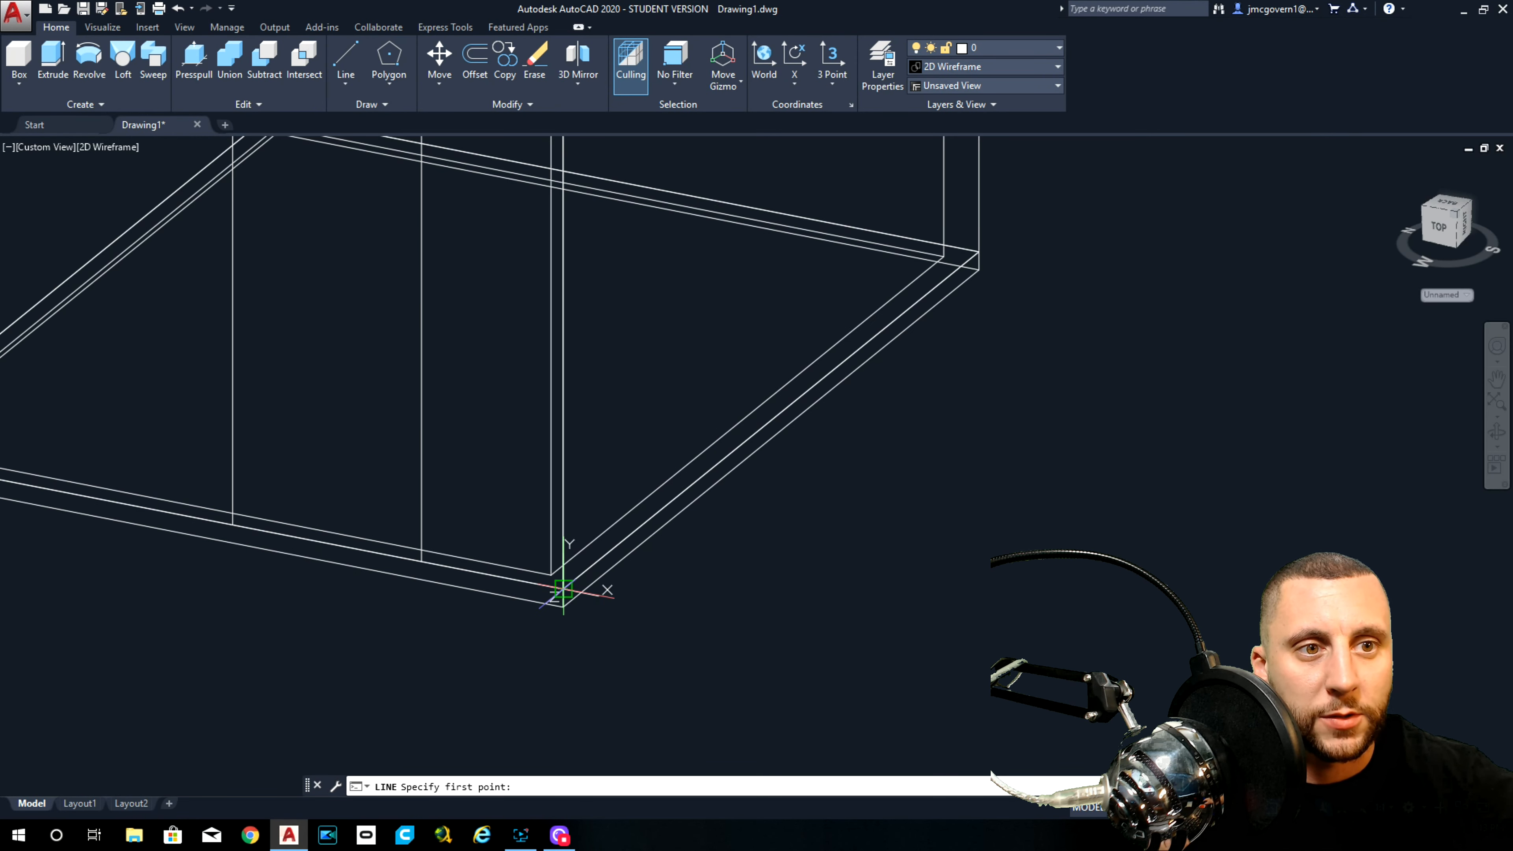
left_click(563, 589)
scroll(558, 584, "down", 3)
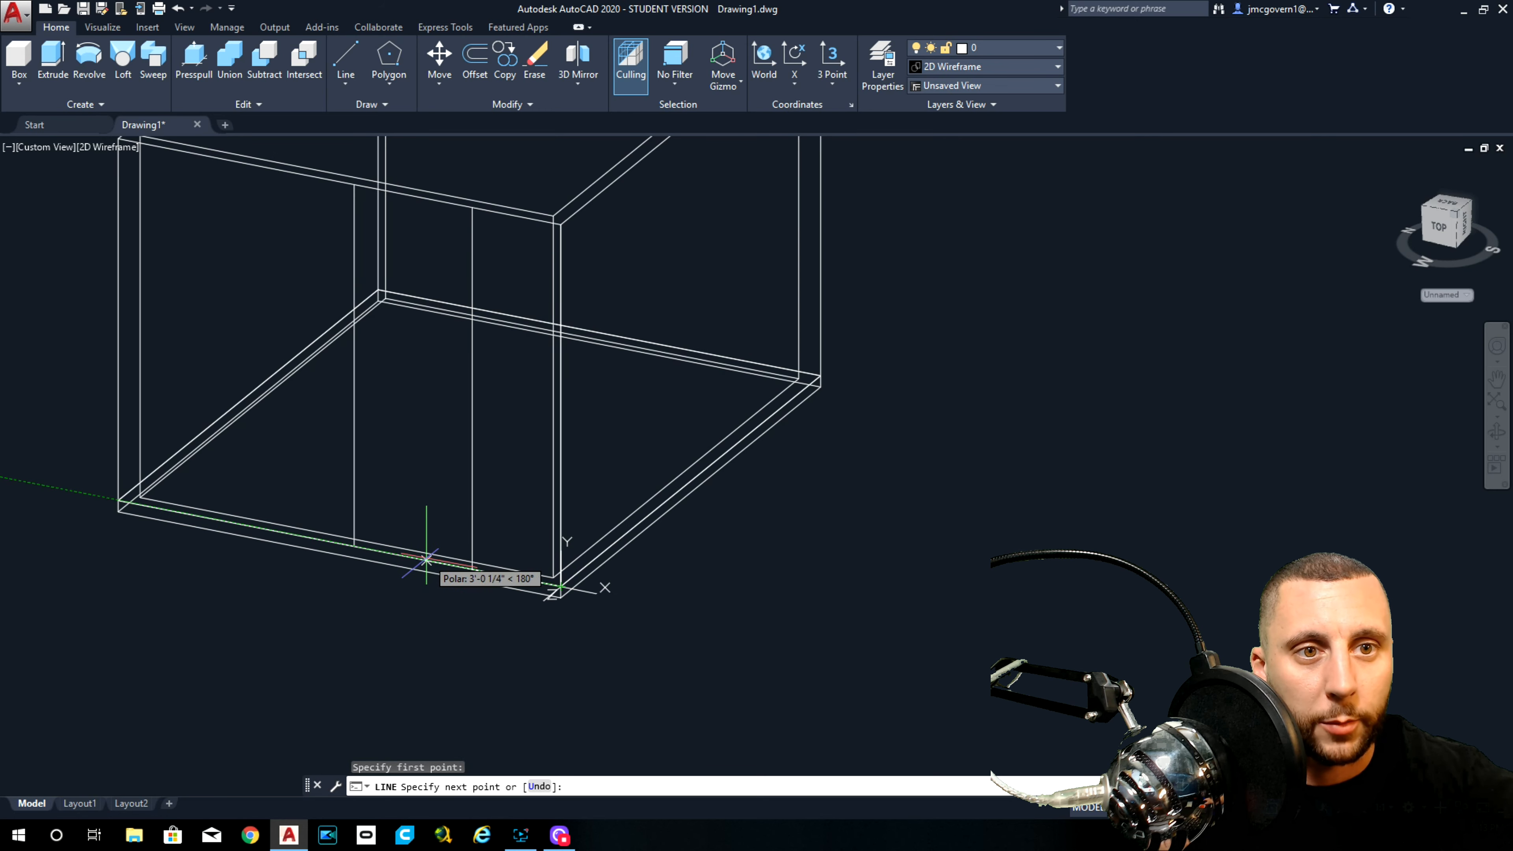
key("Escape")
key("space")
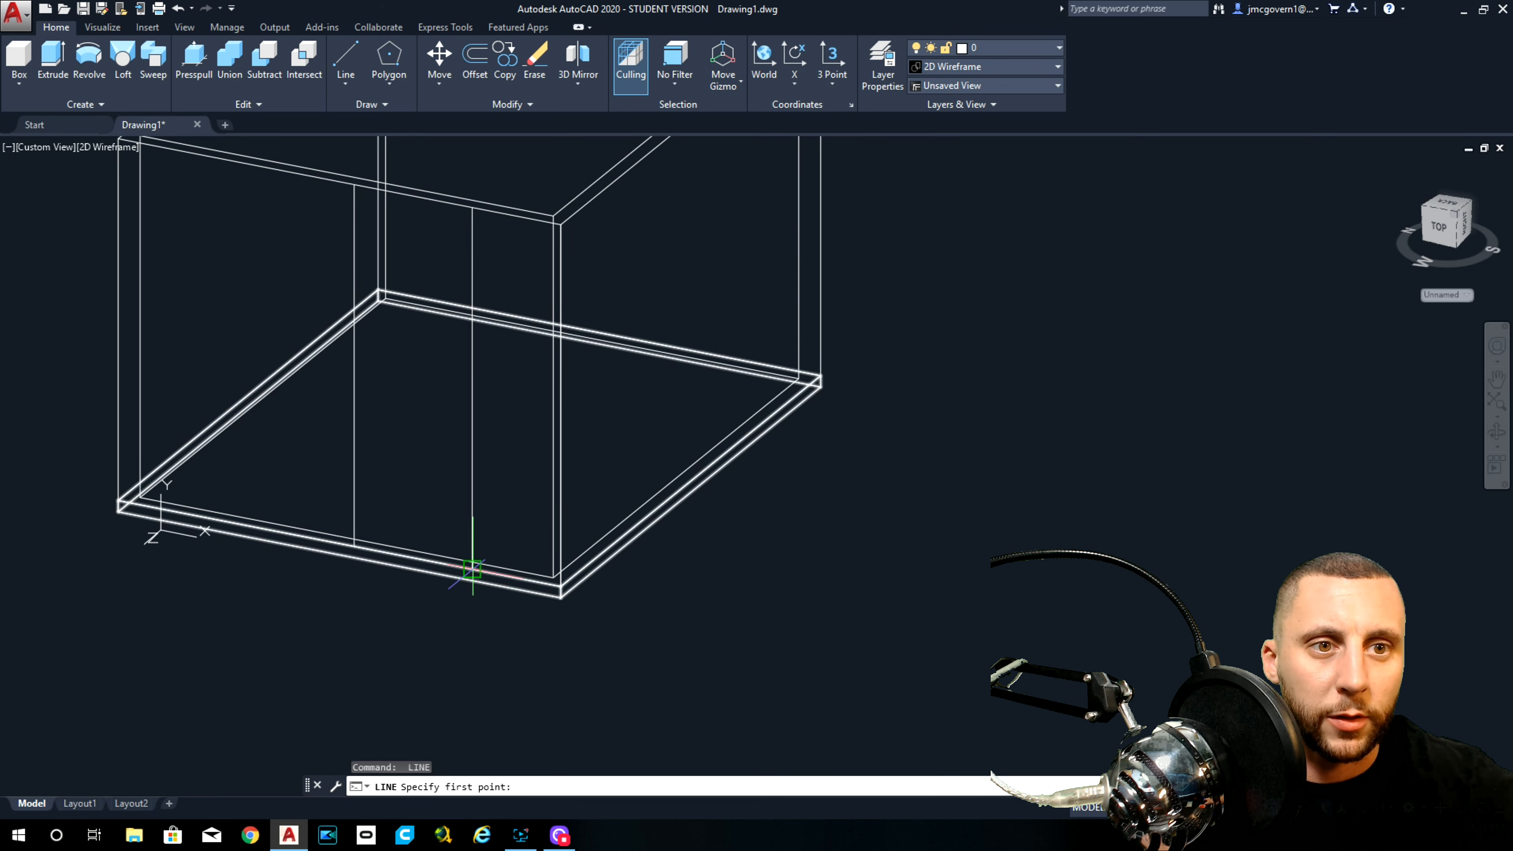
left_click(472, 569)
left_click(352, 543)
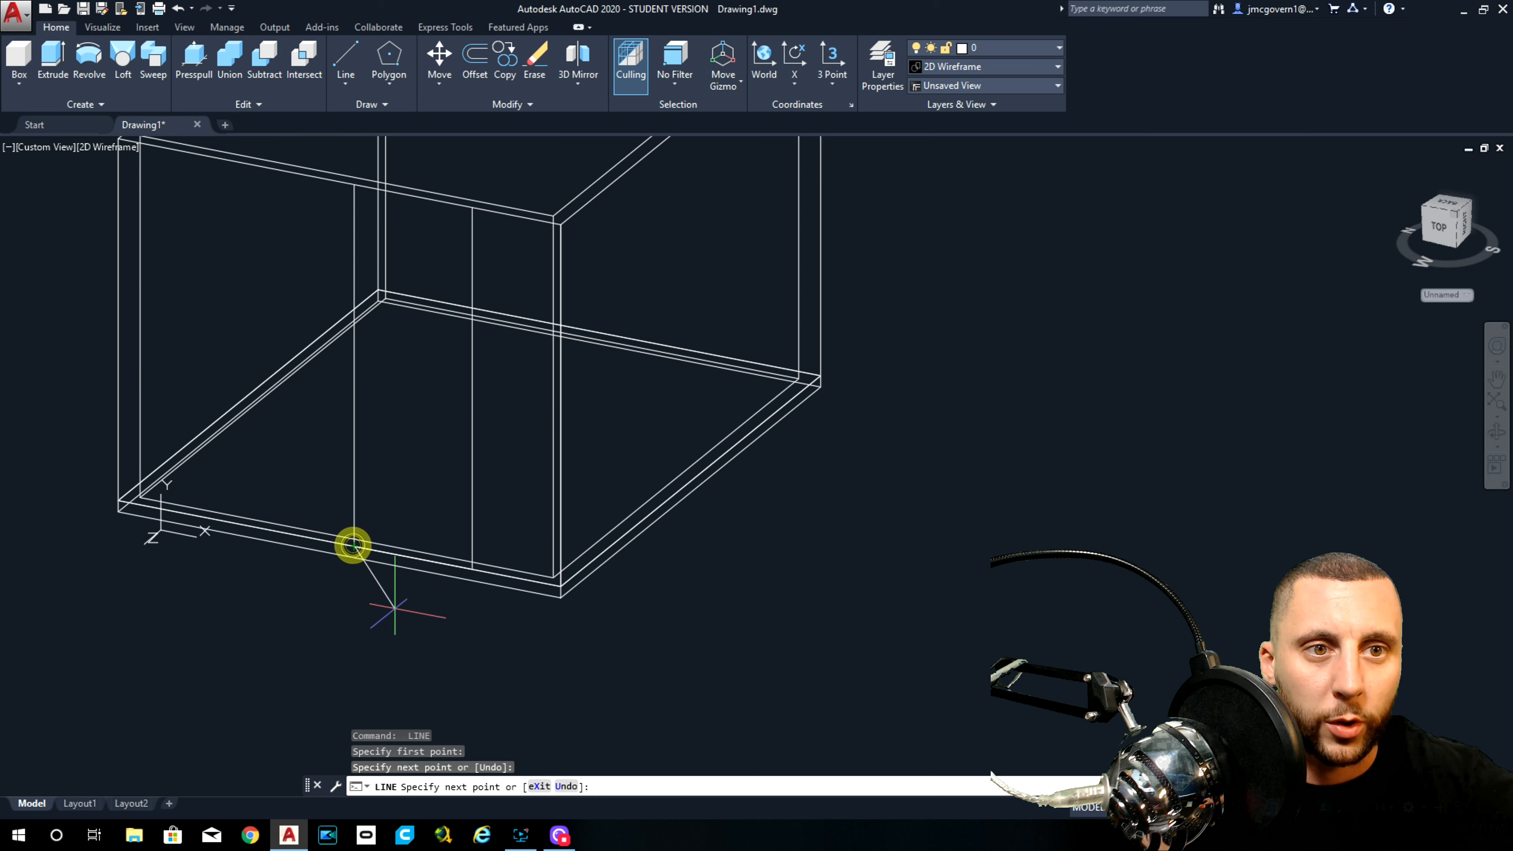
key("Escape")
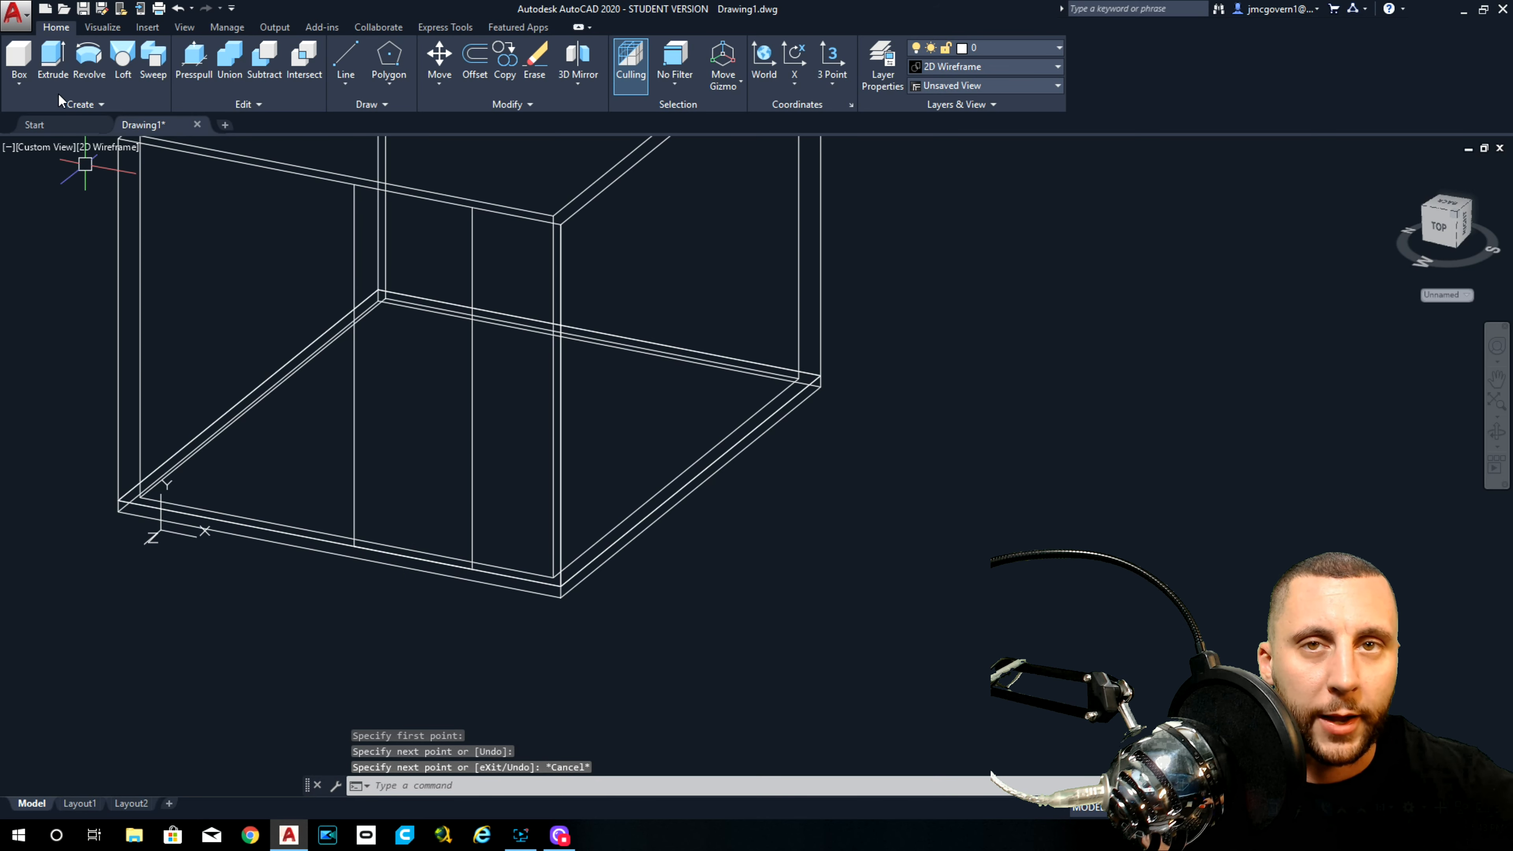
Step: Switch to the Left view and offset the opening's base line 6'8" upward to mark the top of the doorway
left_click(36, 148)
left_click(67, 218)
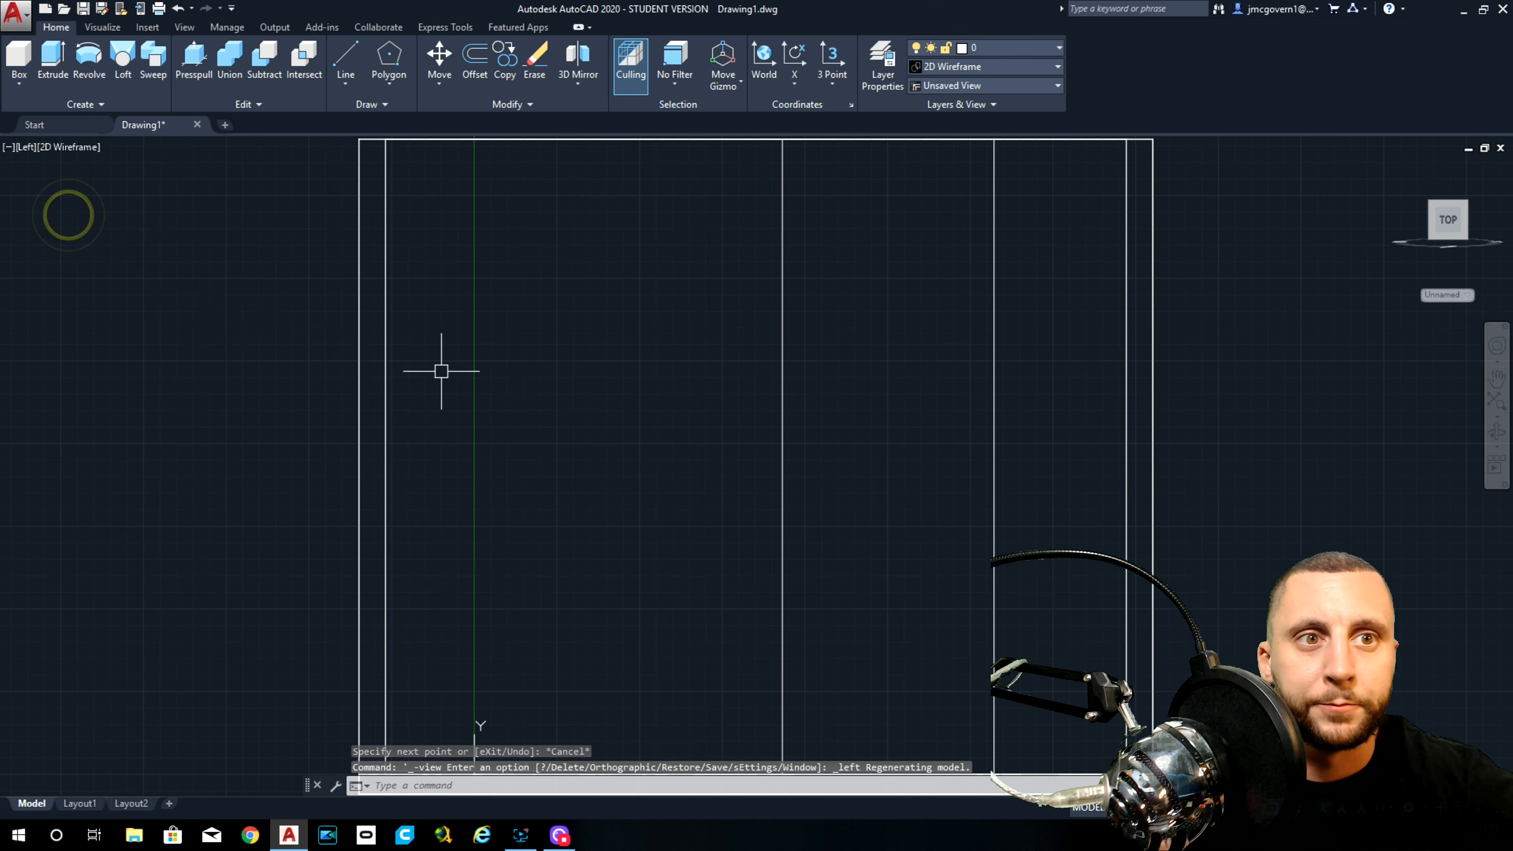
left_click(598, 529)
left_click(846, 661)
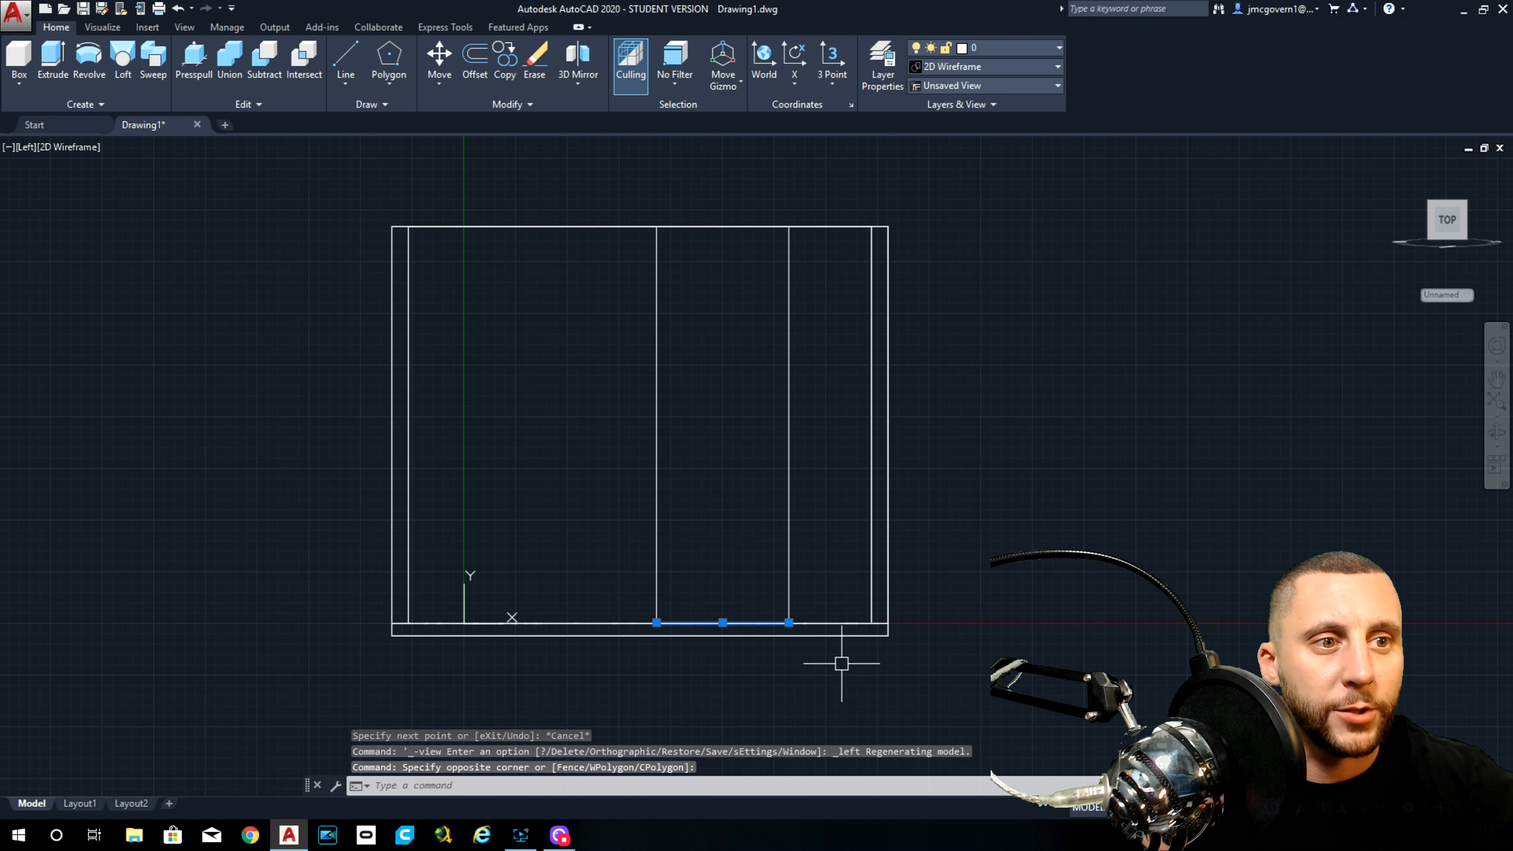
key("Escape")
left_click(481, 63)
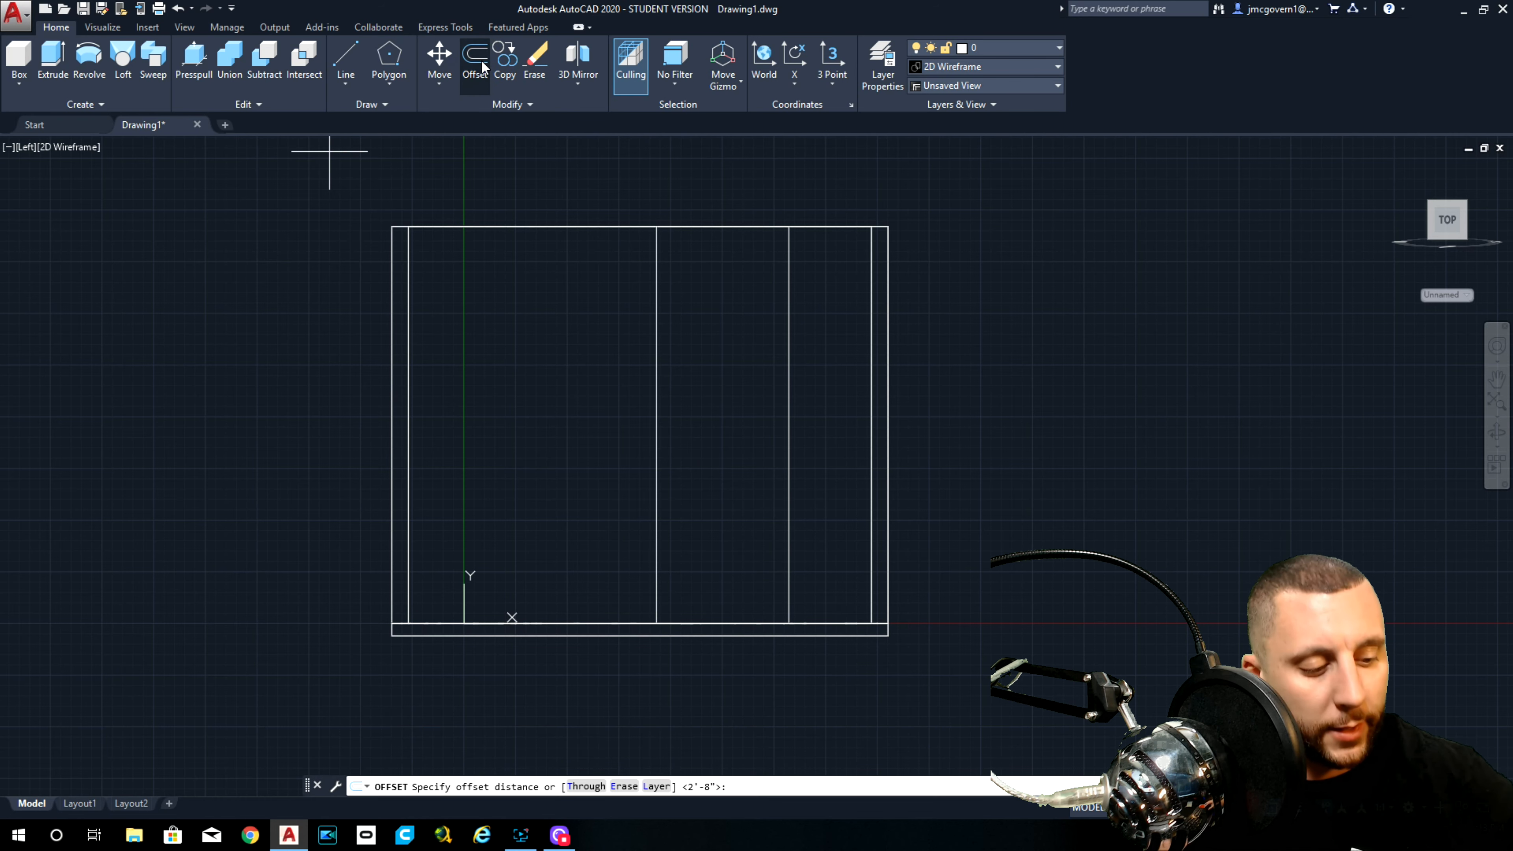
type("6'8")
key("Return")
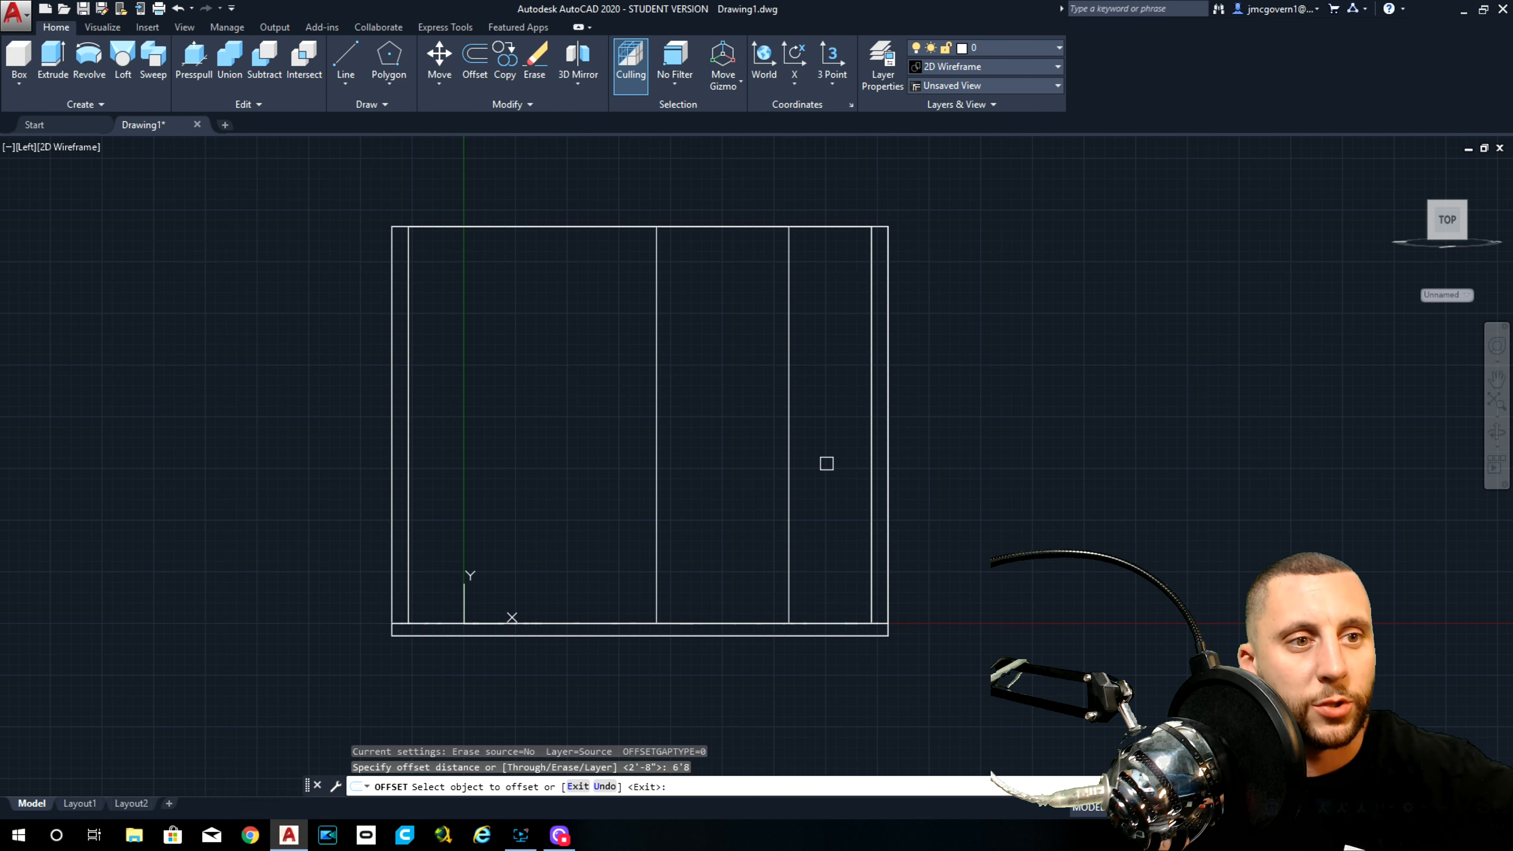
left_click(733, 622)
left_click(719, 517)
key("Escape")
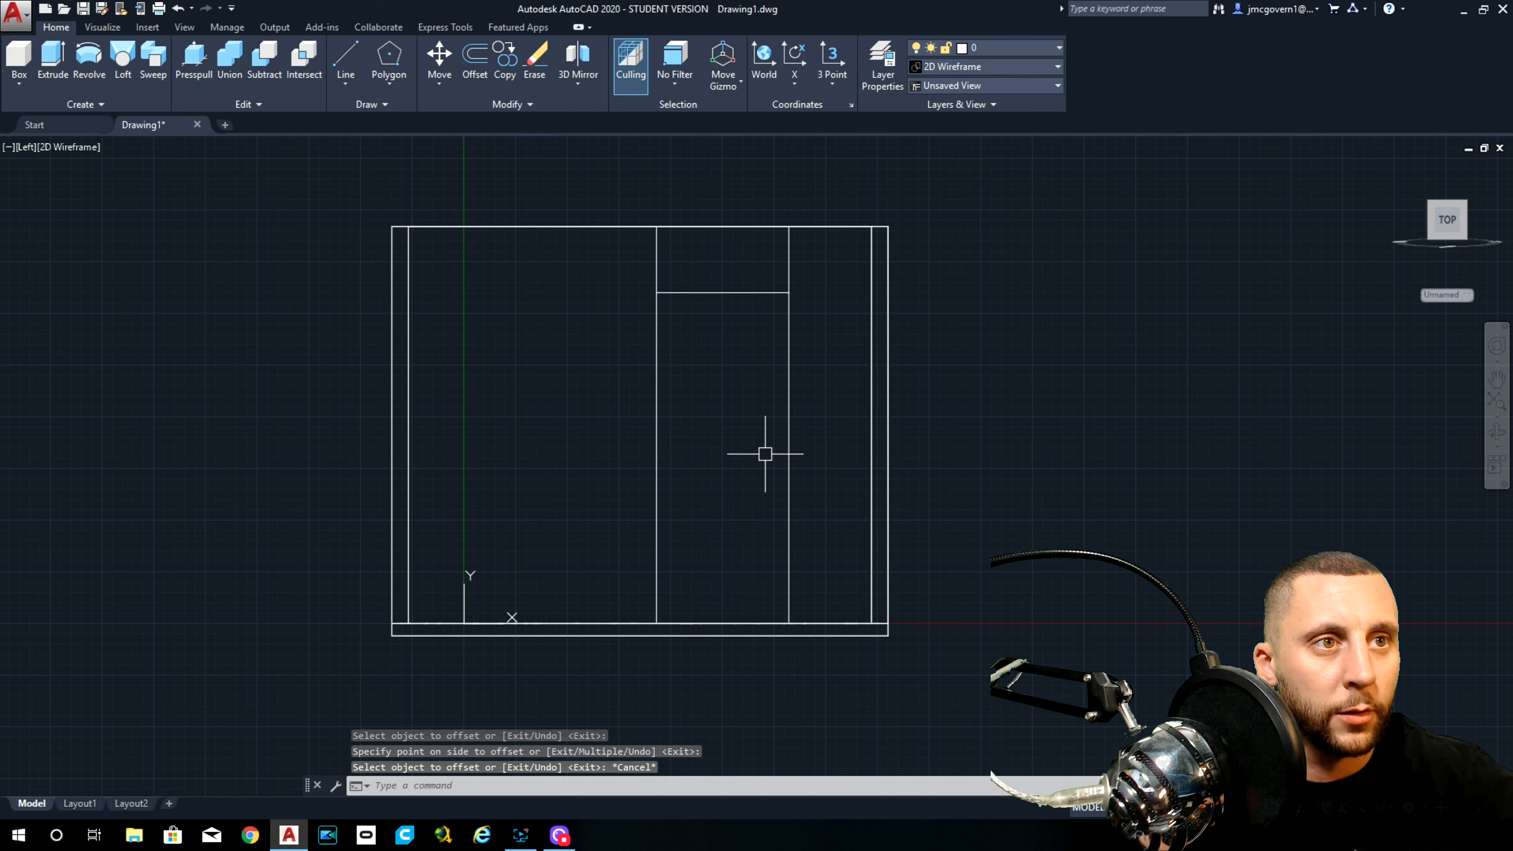
Step: Trim both vertical lines where they extend above the doorway's top line
type("tr")
key("Return")
left_click(824, 249)
left_click(597, 264)
key("Escape")
Step: Select the four lines outlining the doorway and join them into a single closed polyline
left_click(625, 591)
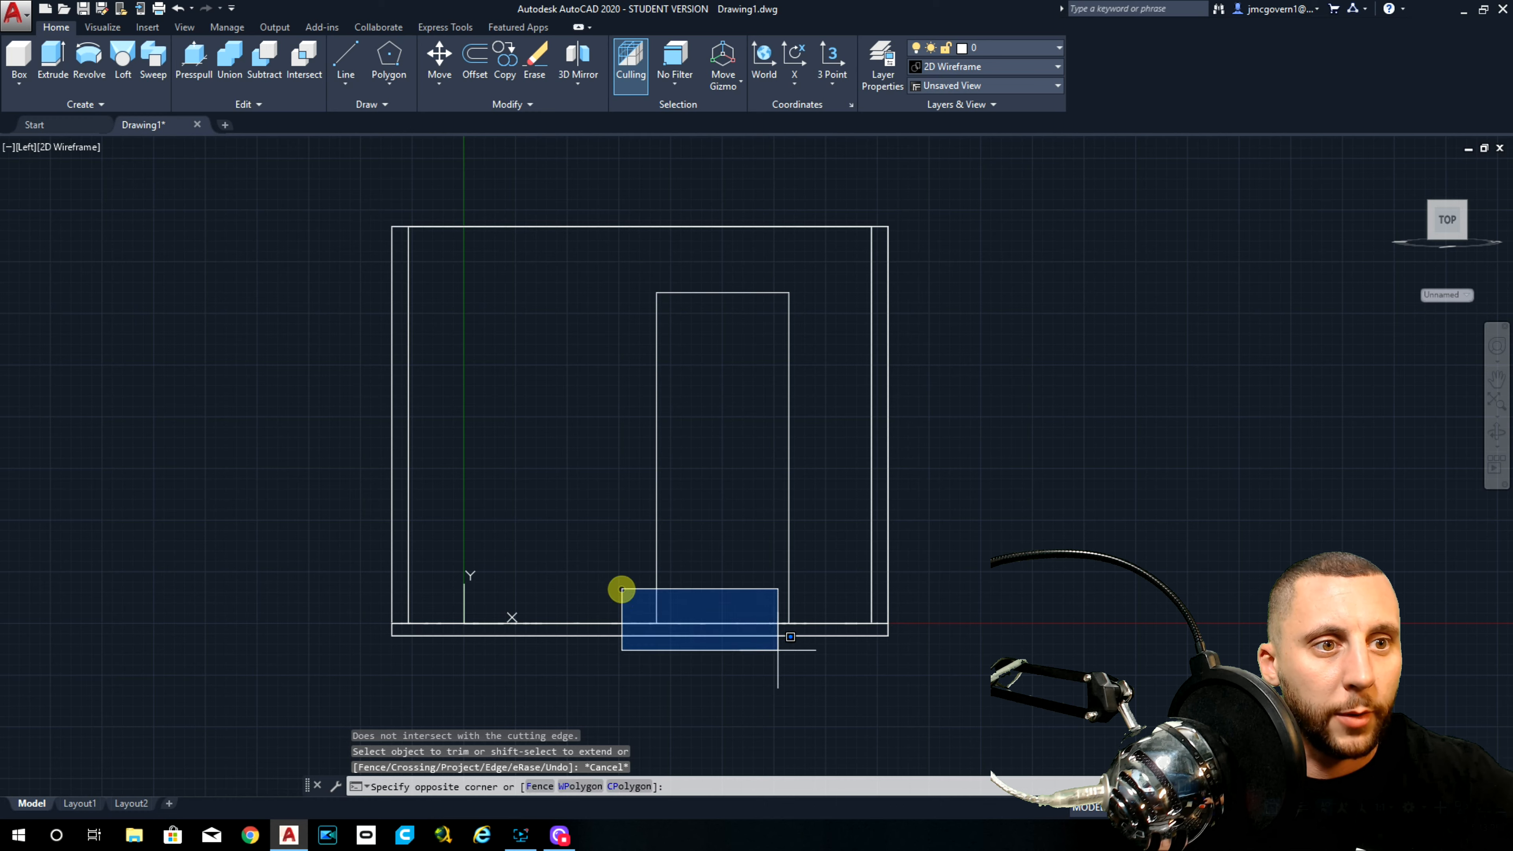
left_click(833, 665)
left_click(827, 496)
left_click(597, 510)
left_click(733, 270)
left_click(696, 332)
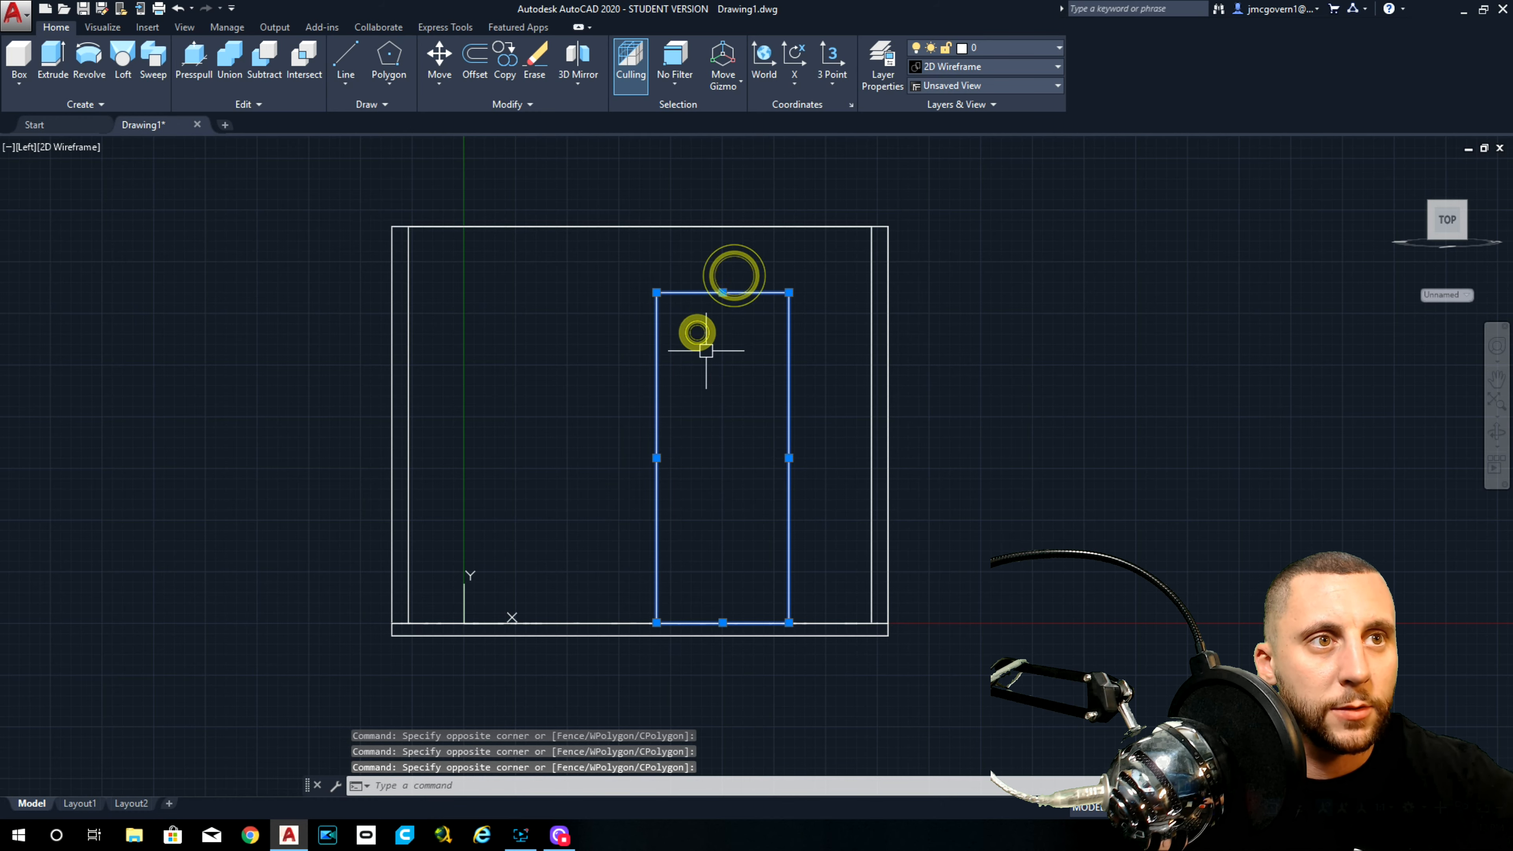
type("join")
key("Return")
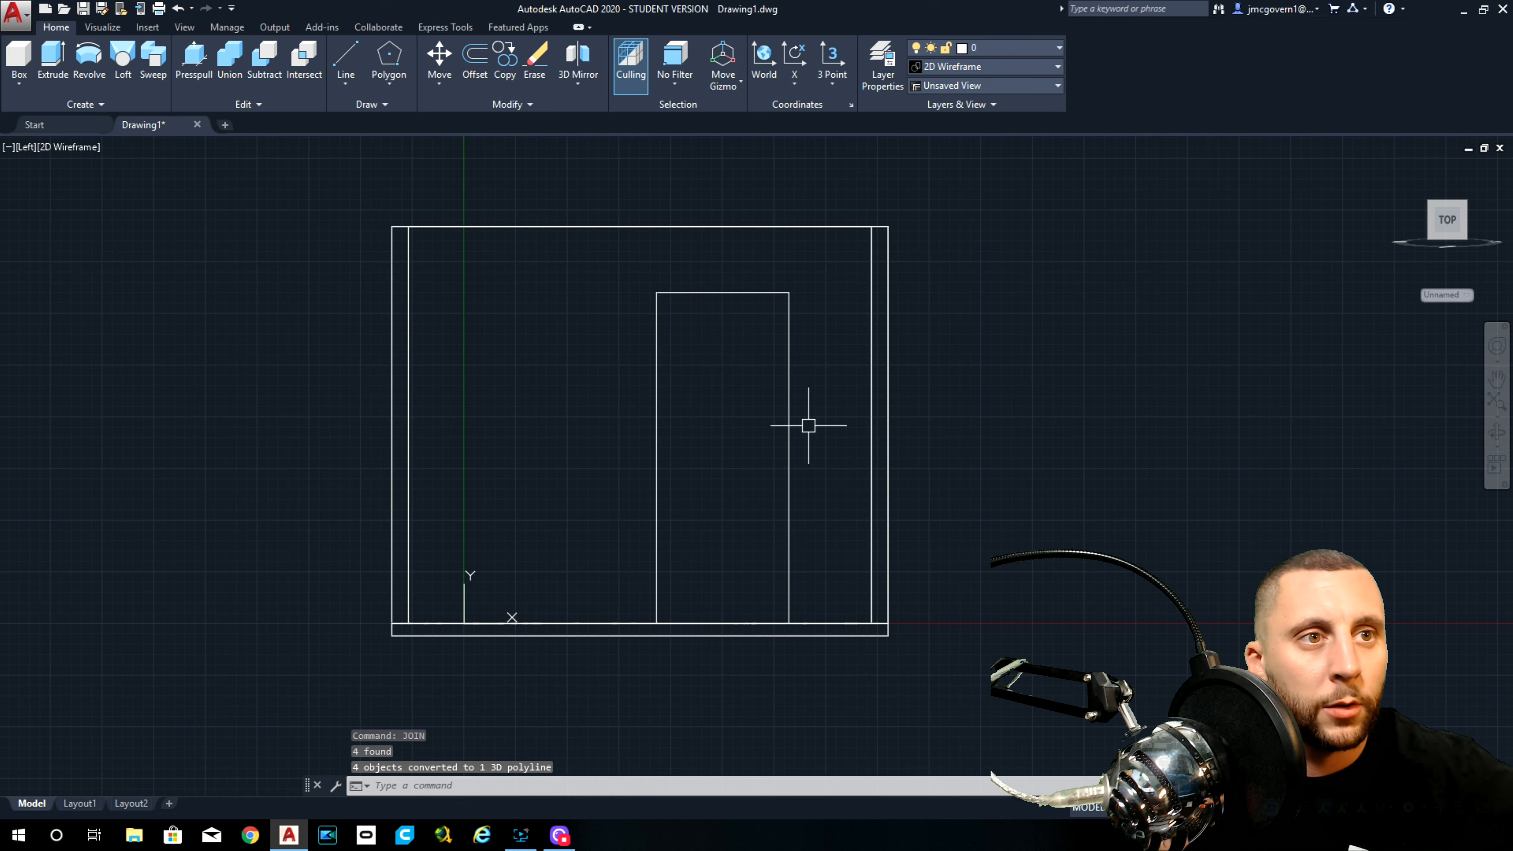
Step: Extrude the joined doorway outline freehand as a solid reaching through the wall into the room
scroll(871, 442, "down", 4)
middle_click_drag(871, 443, 449, 192, "shift")
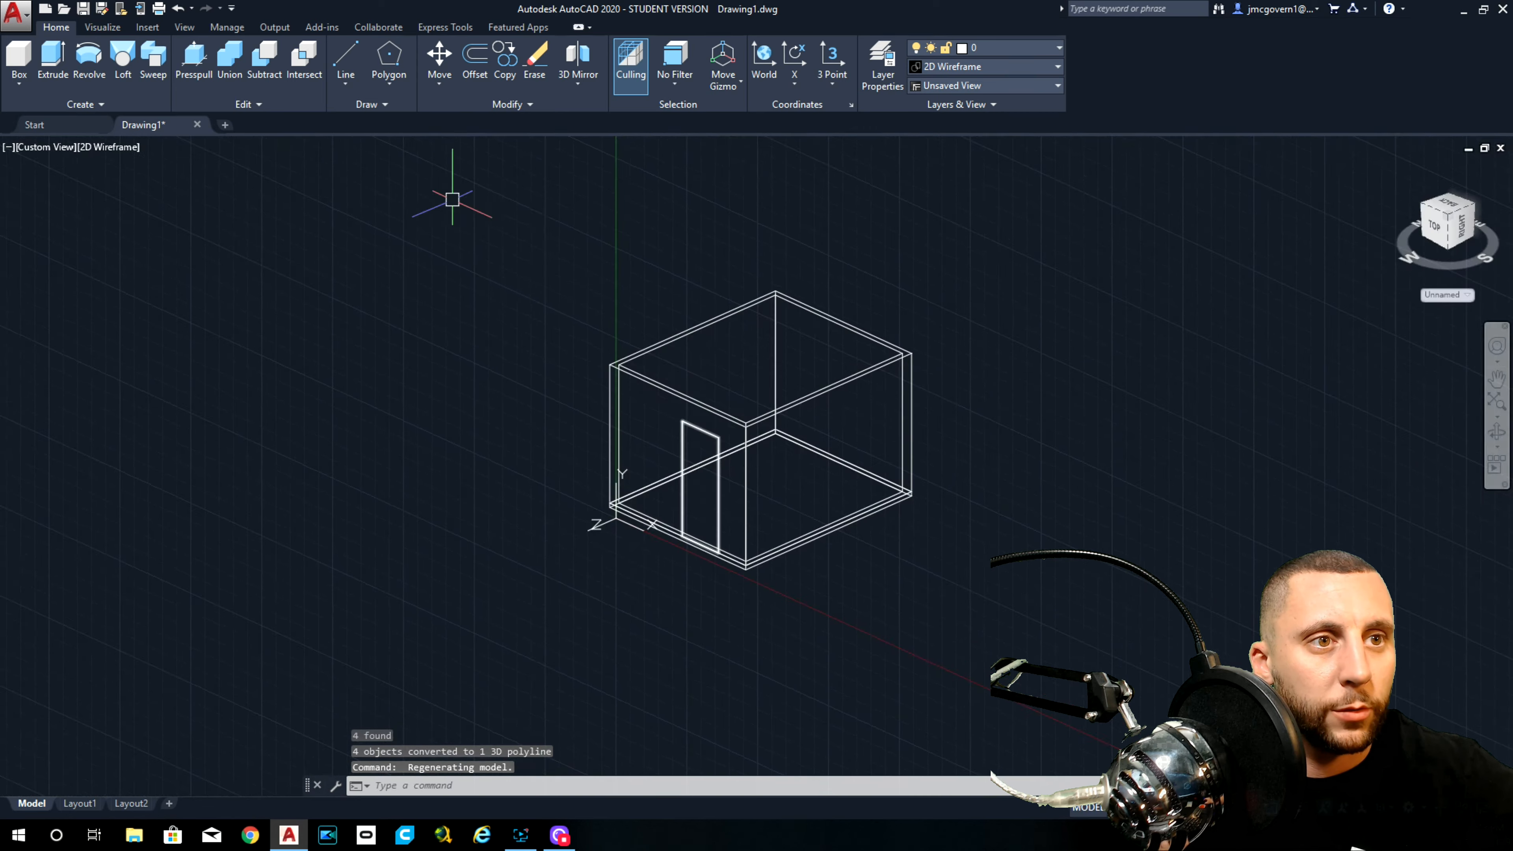
left_click(52, 59)
scroll(692, 482, "up", 4)
left_click(672, 482)
key("Return")
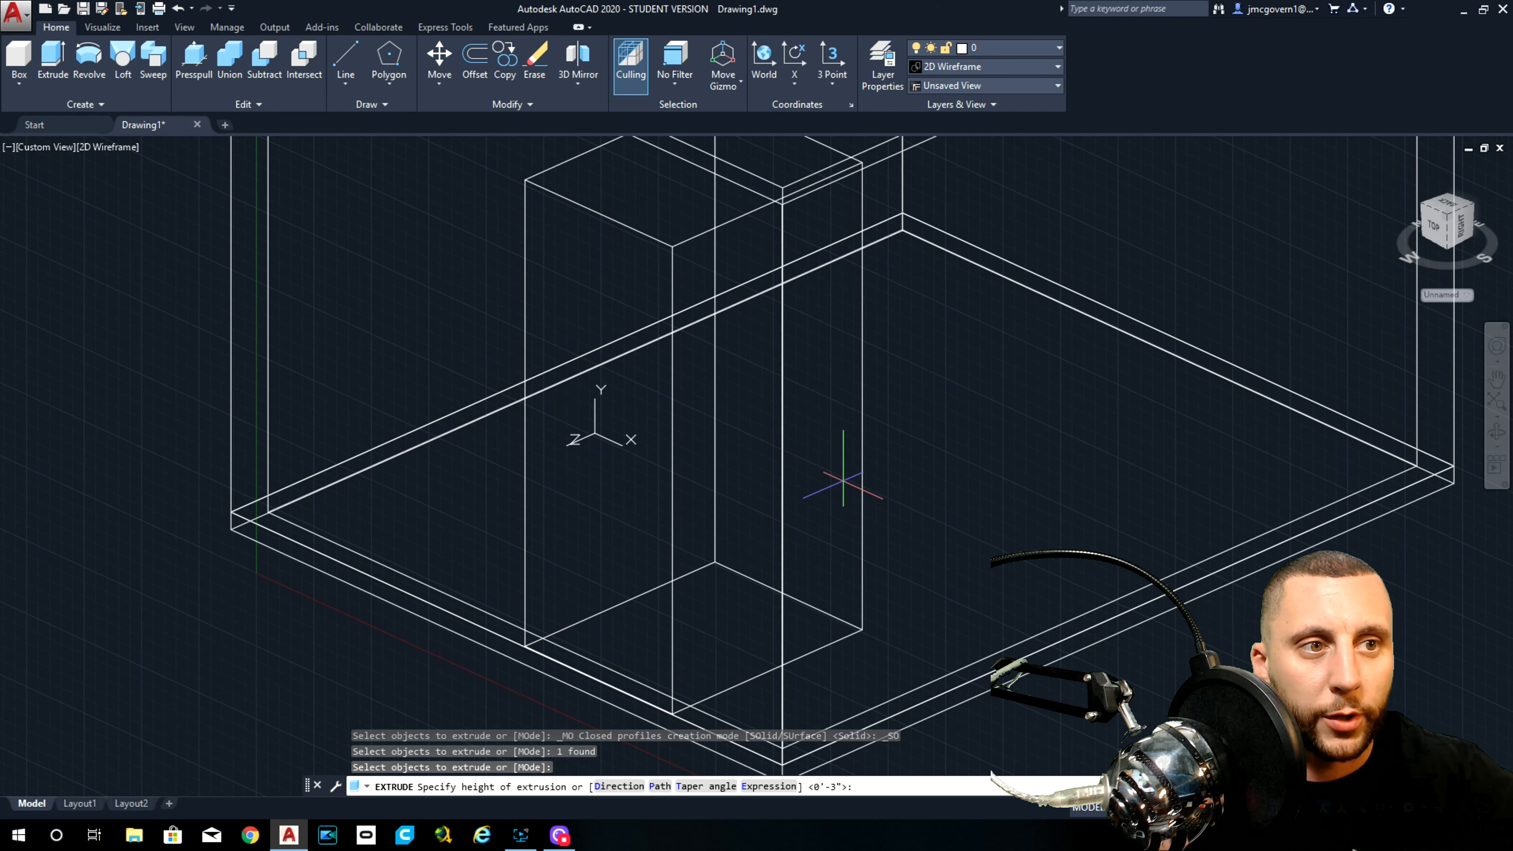
left_click(878, 476)
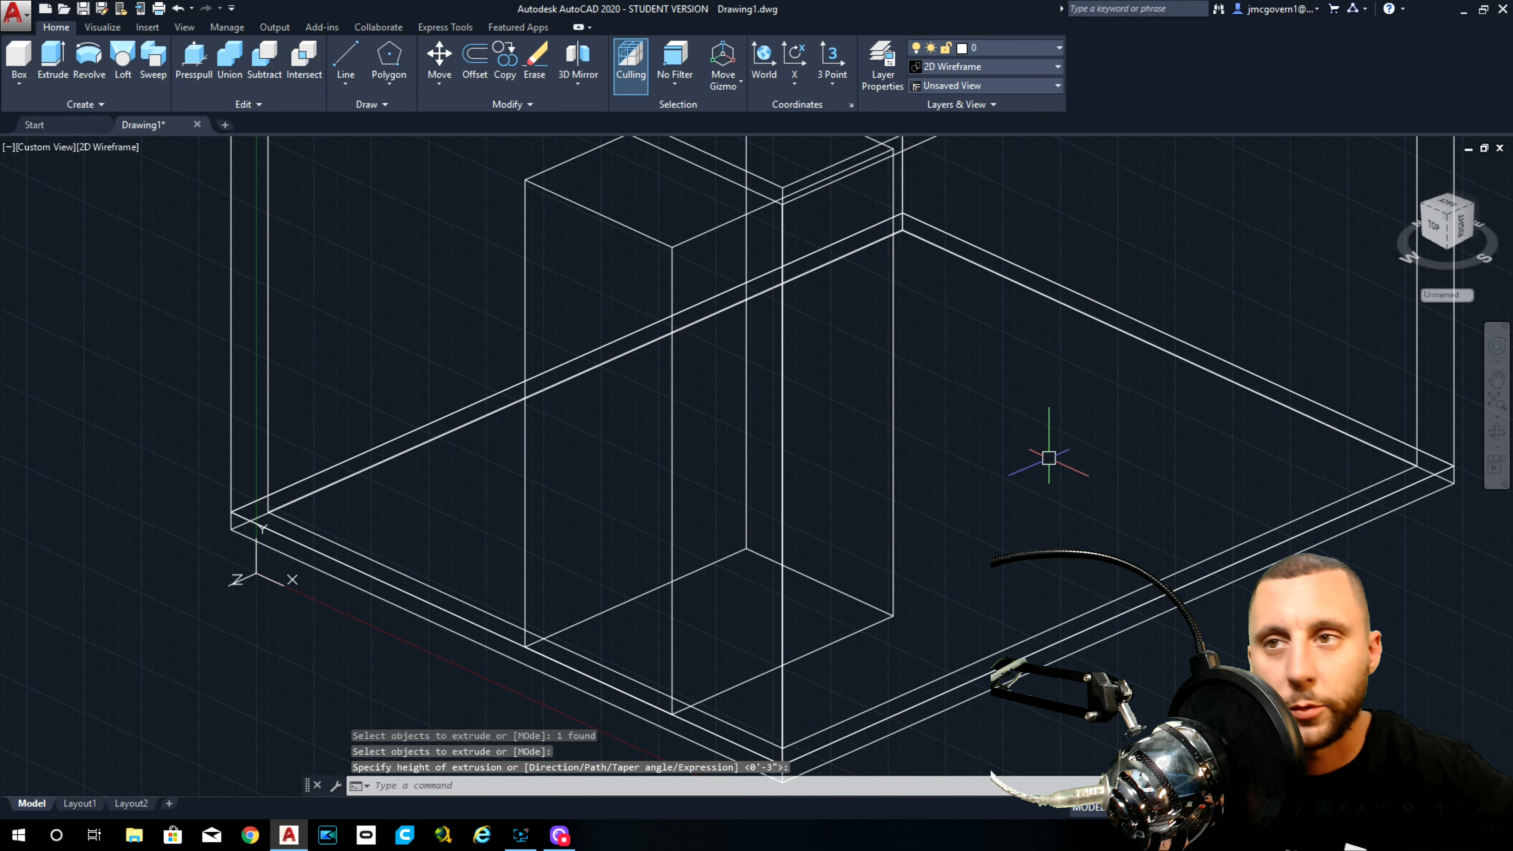
Step: Subtract the extruded doorway solid from the walls to cut the door opening
type("subtract")
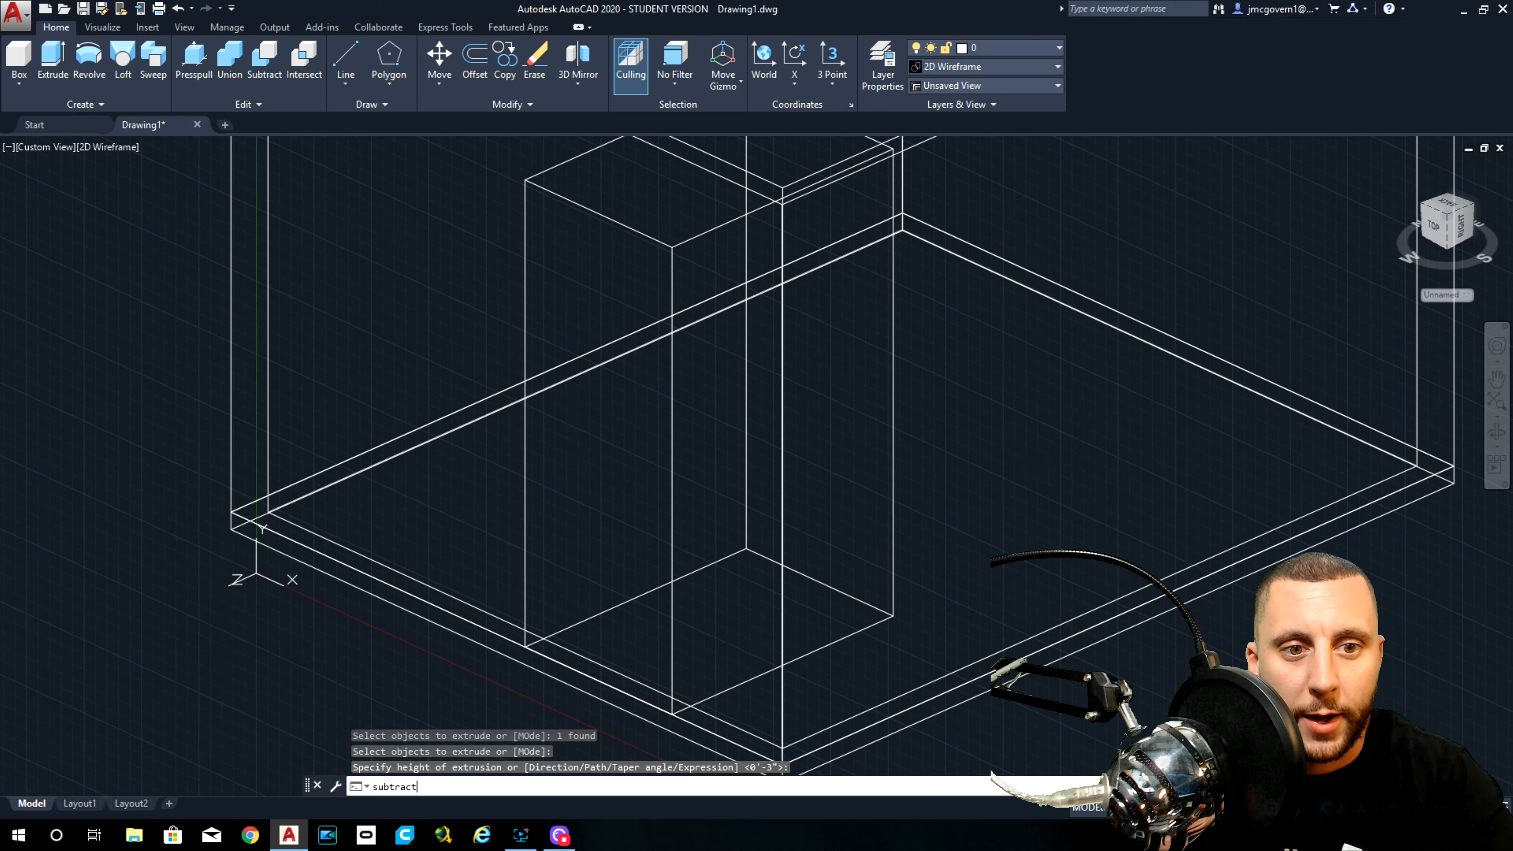
key("Return")
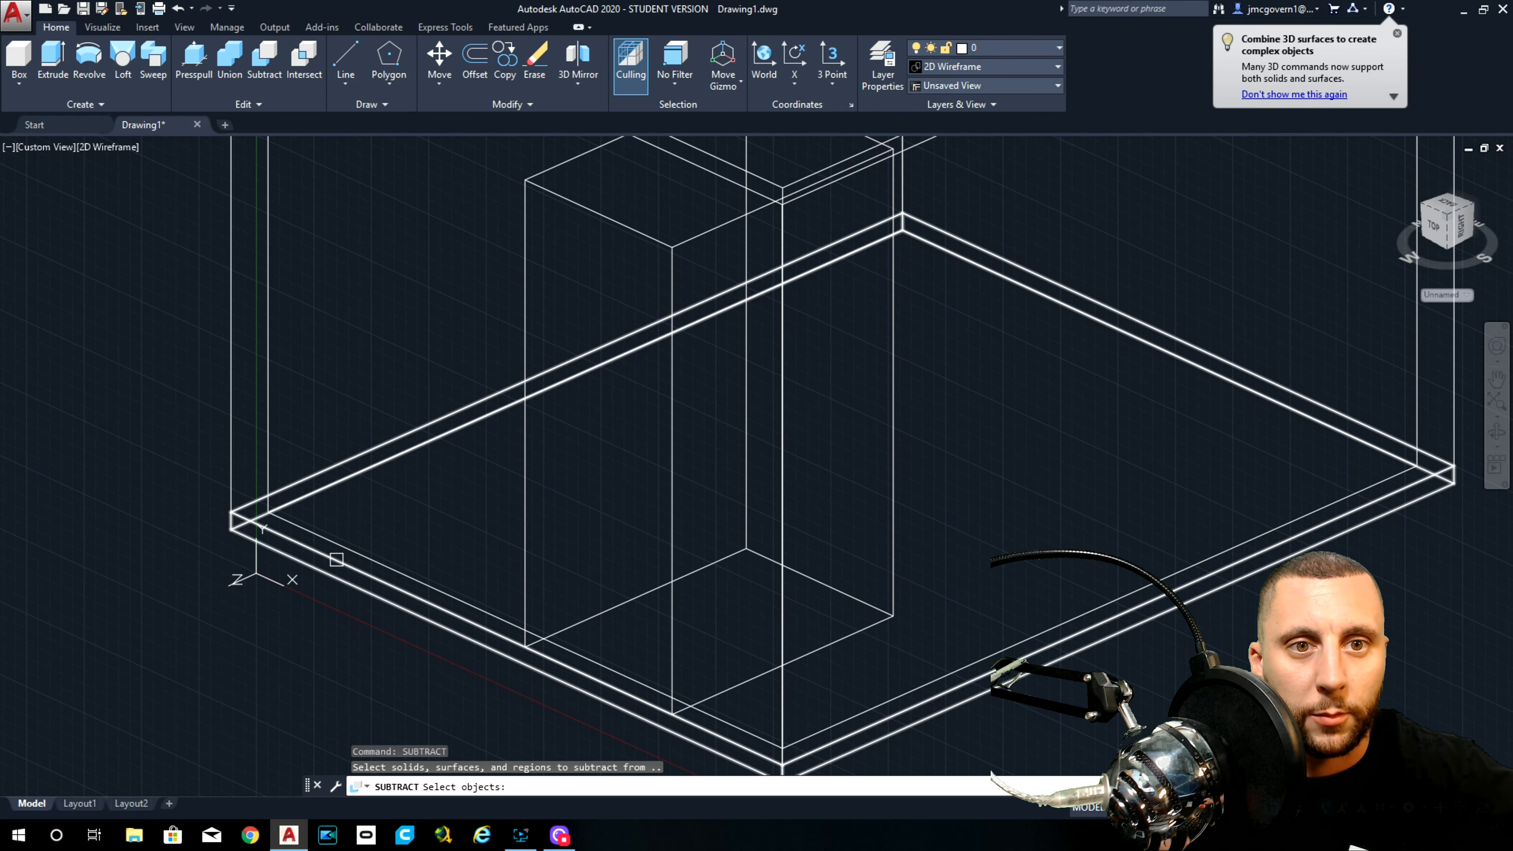
left_click(232, 441)
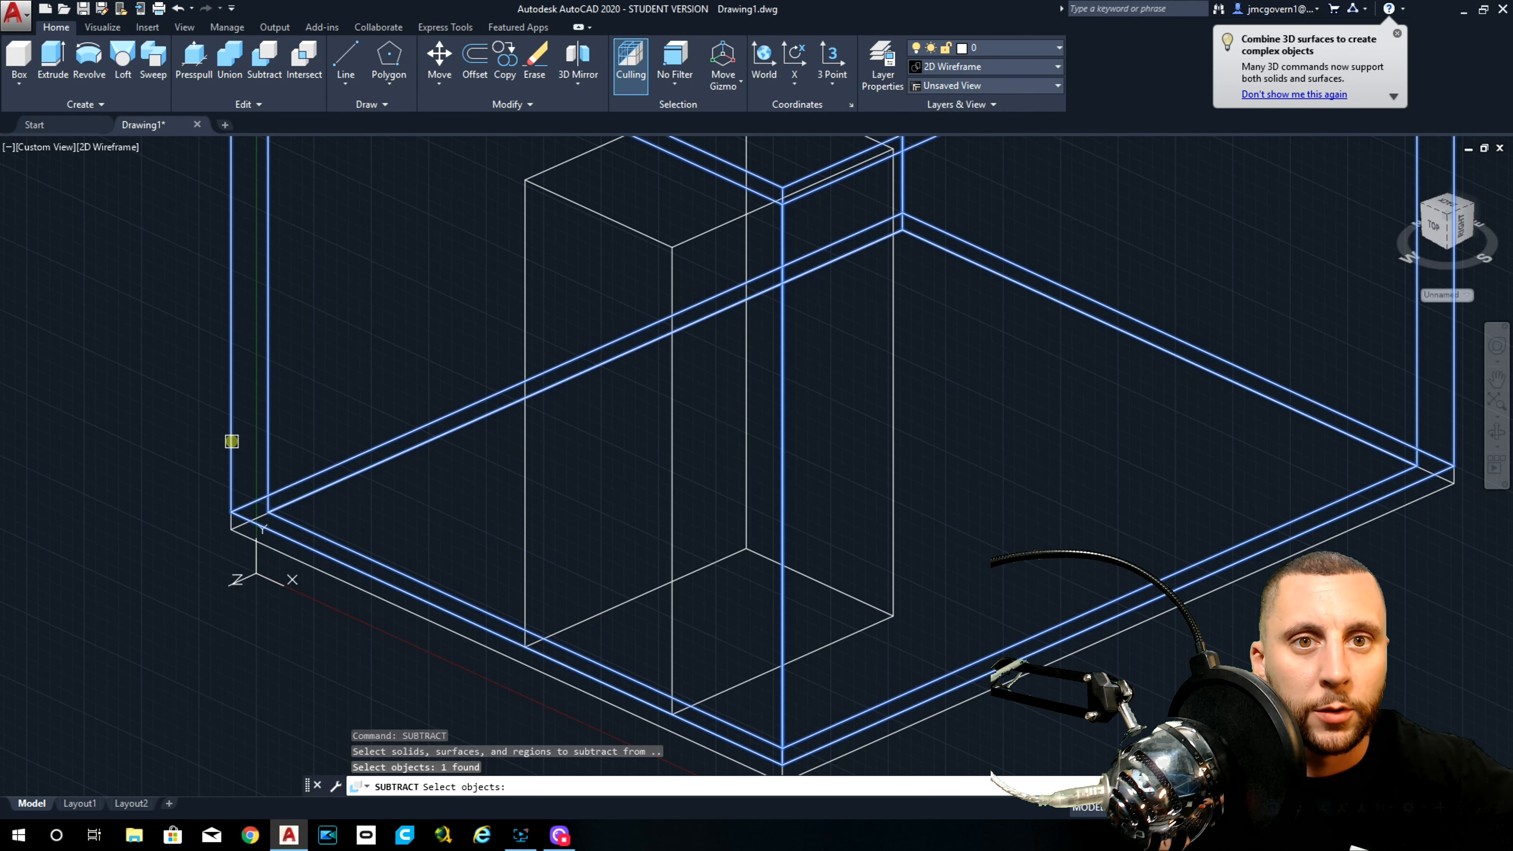
key("Return")
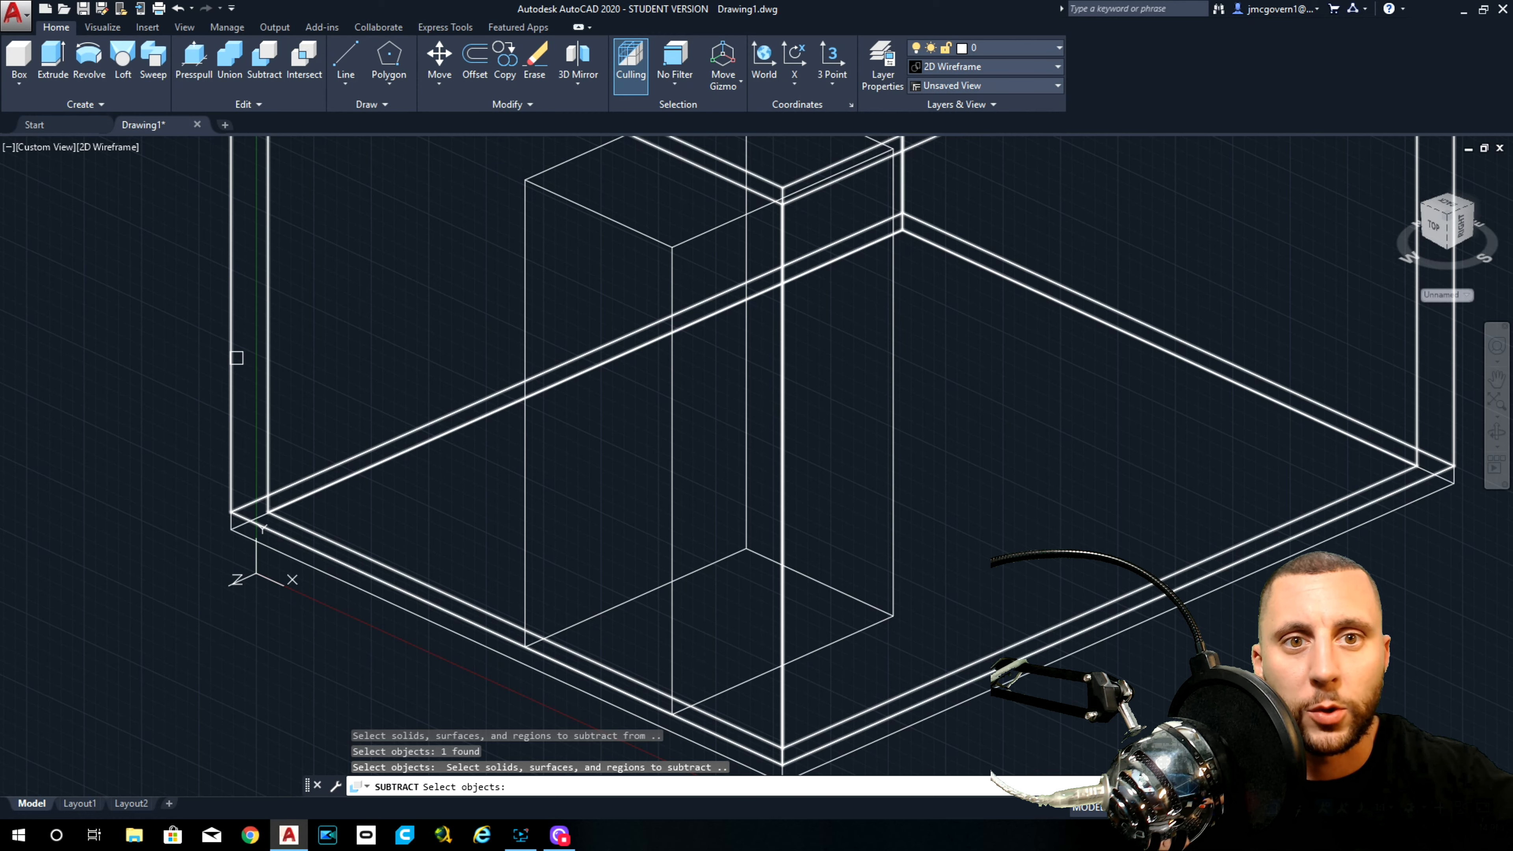
left_click(524, 445)
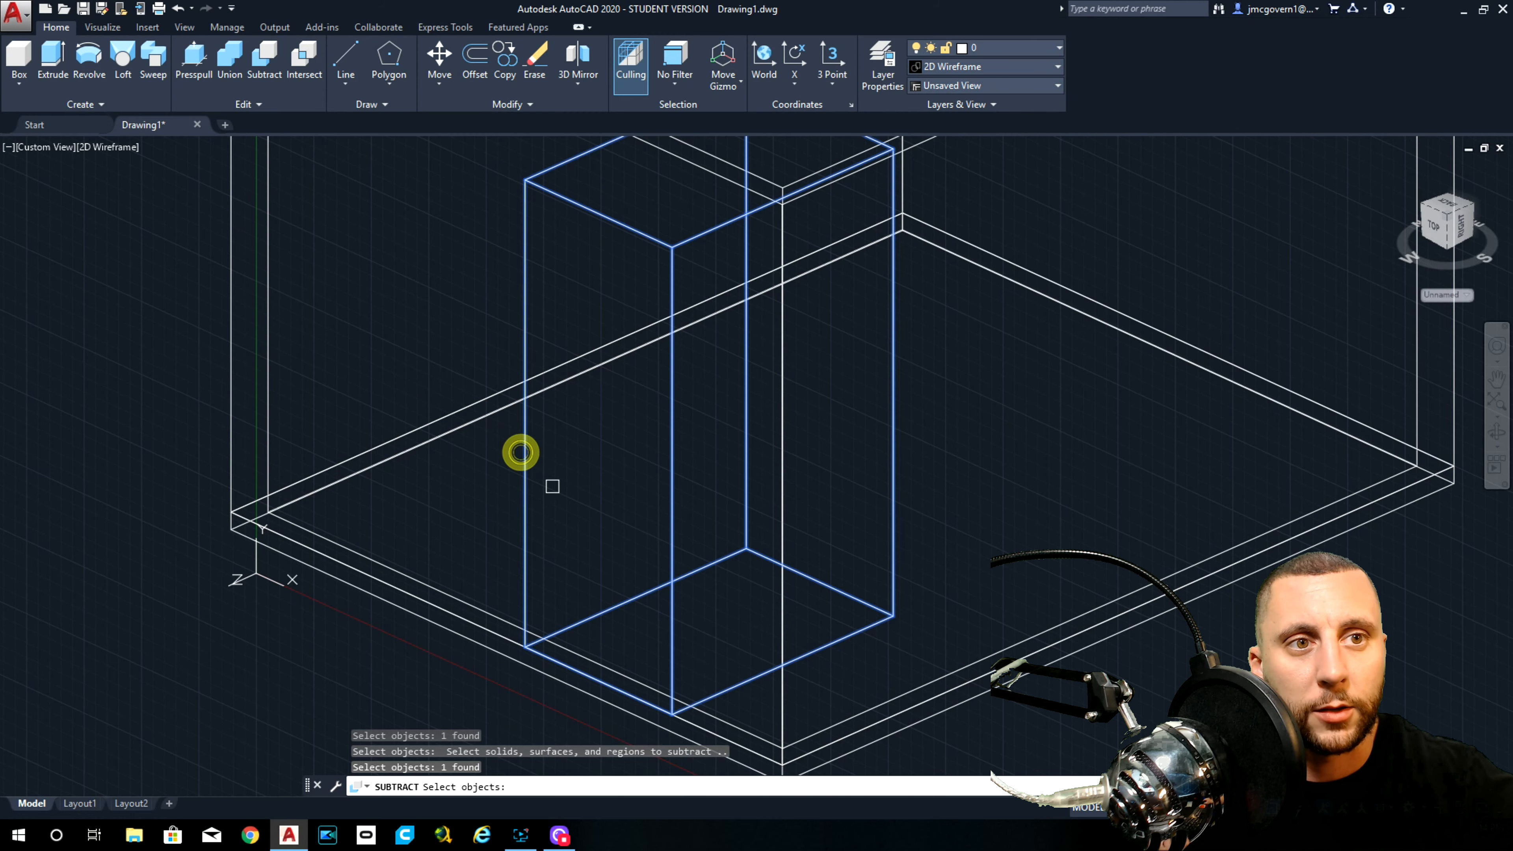
key("Return")
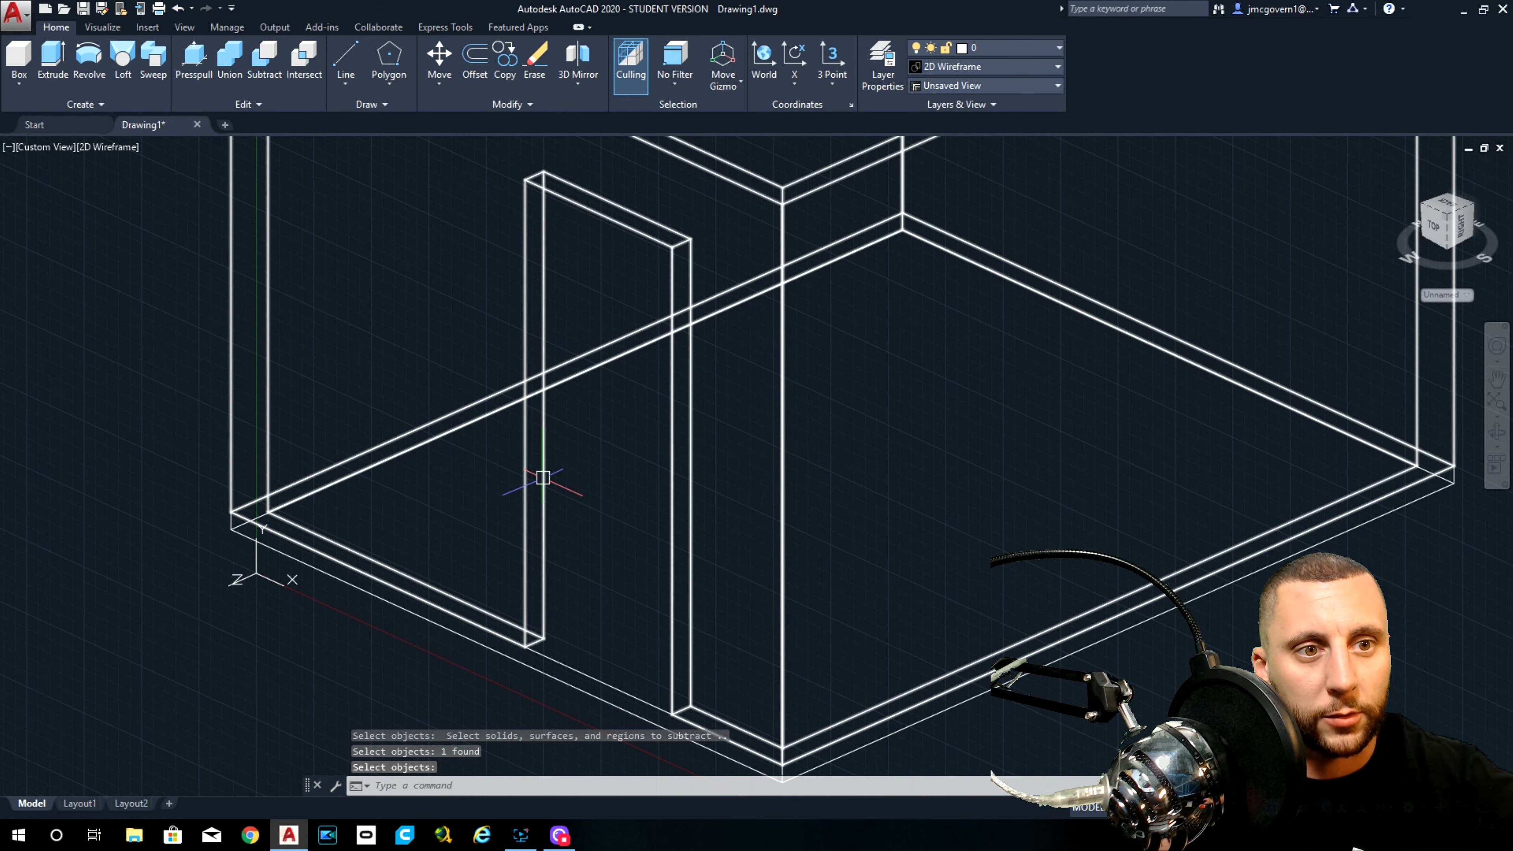
Step: Switch to the Top view to realign the coordinate system, and show the room in the SE Isometric view
scroll(540, 473, "down", 4)
left_click(33, 146)
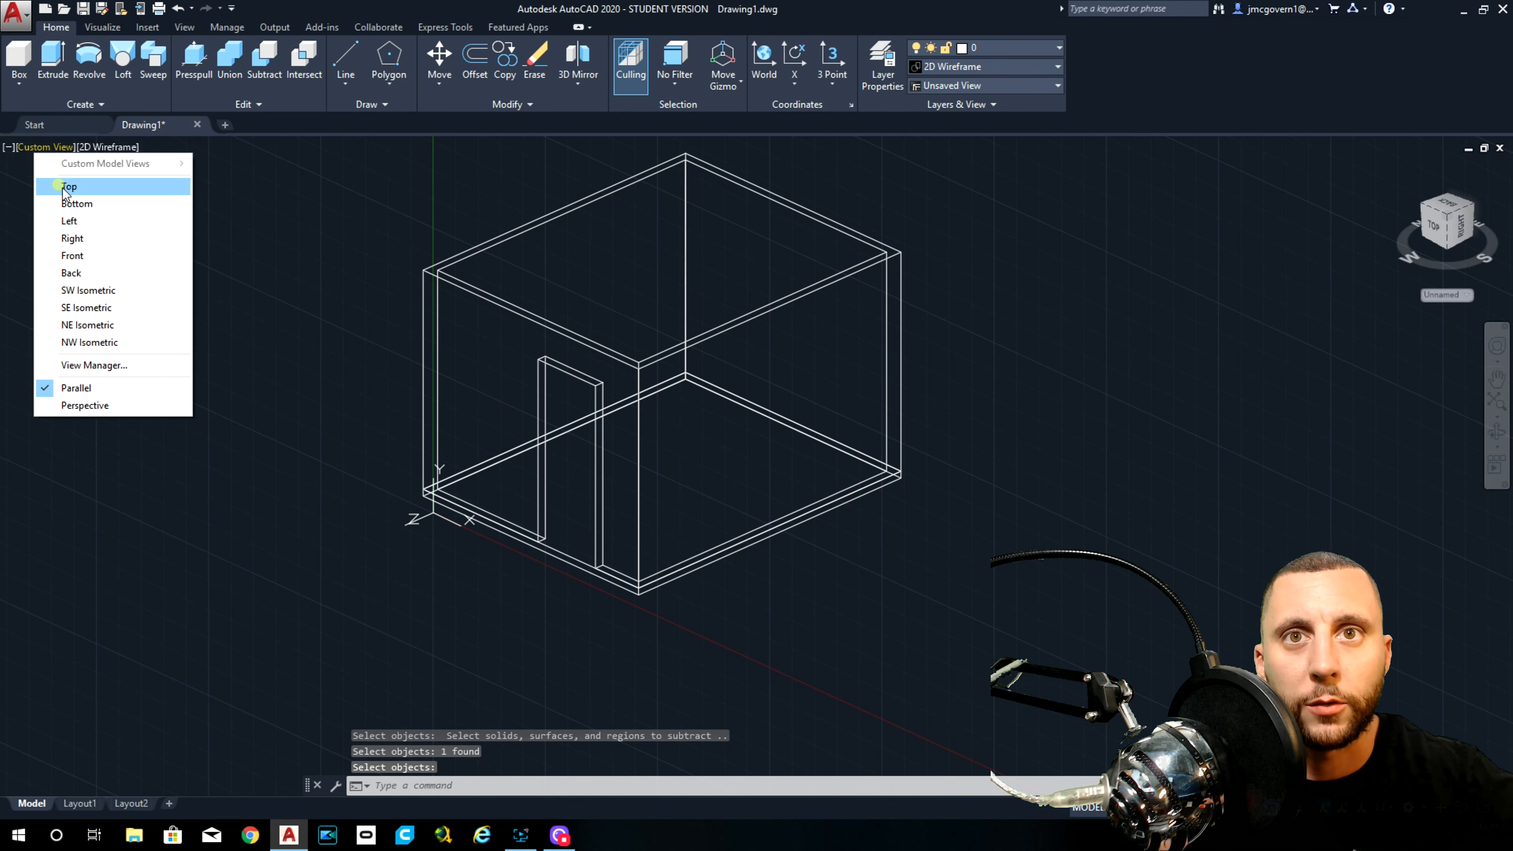
left_click(55, 187)
left_click(1465, 238)
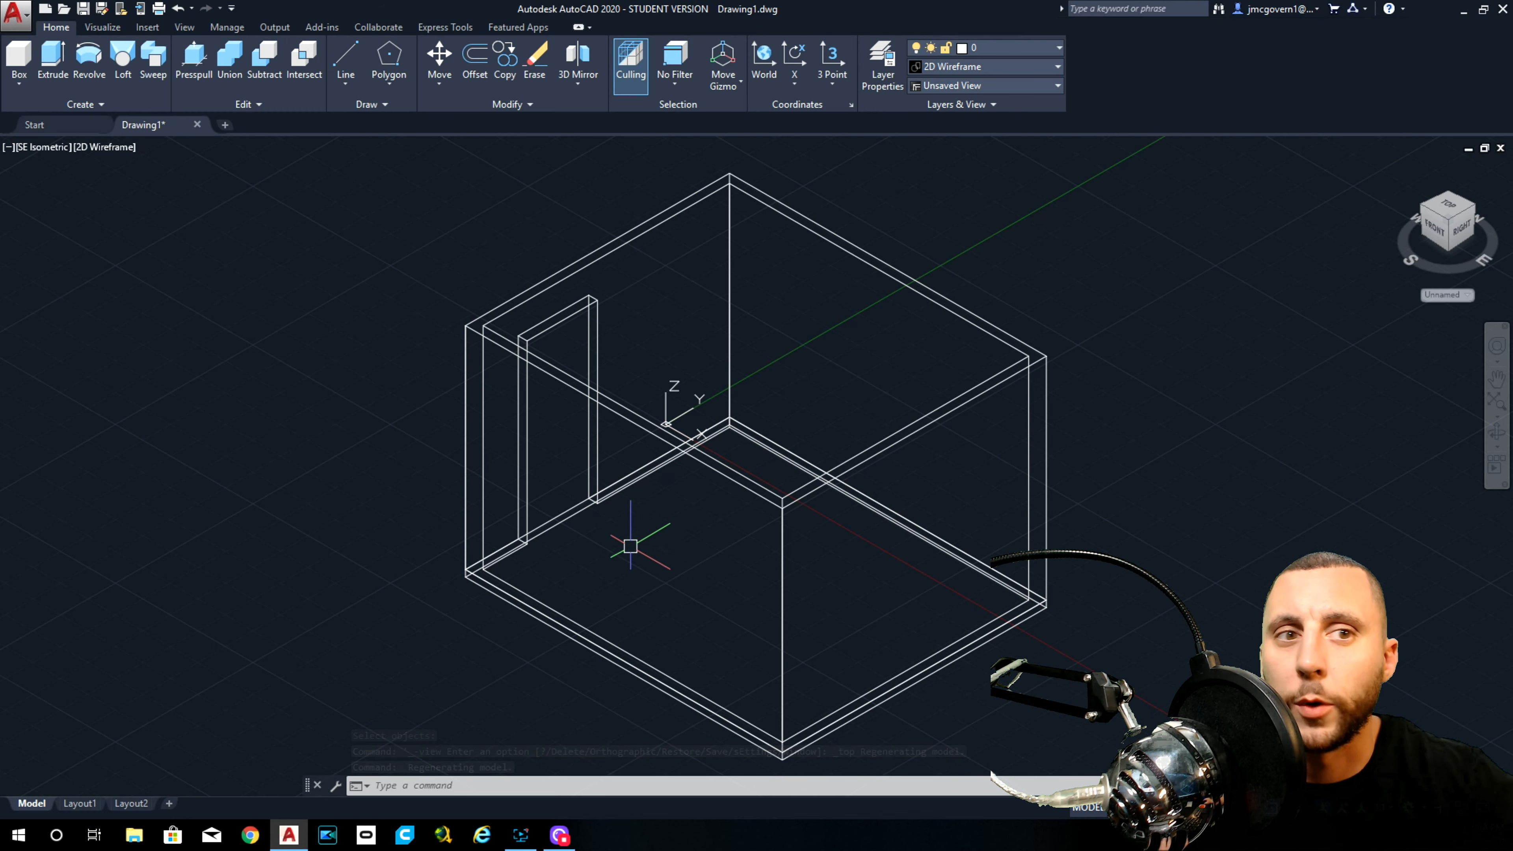
left_click(571, 519)
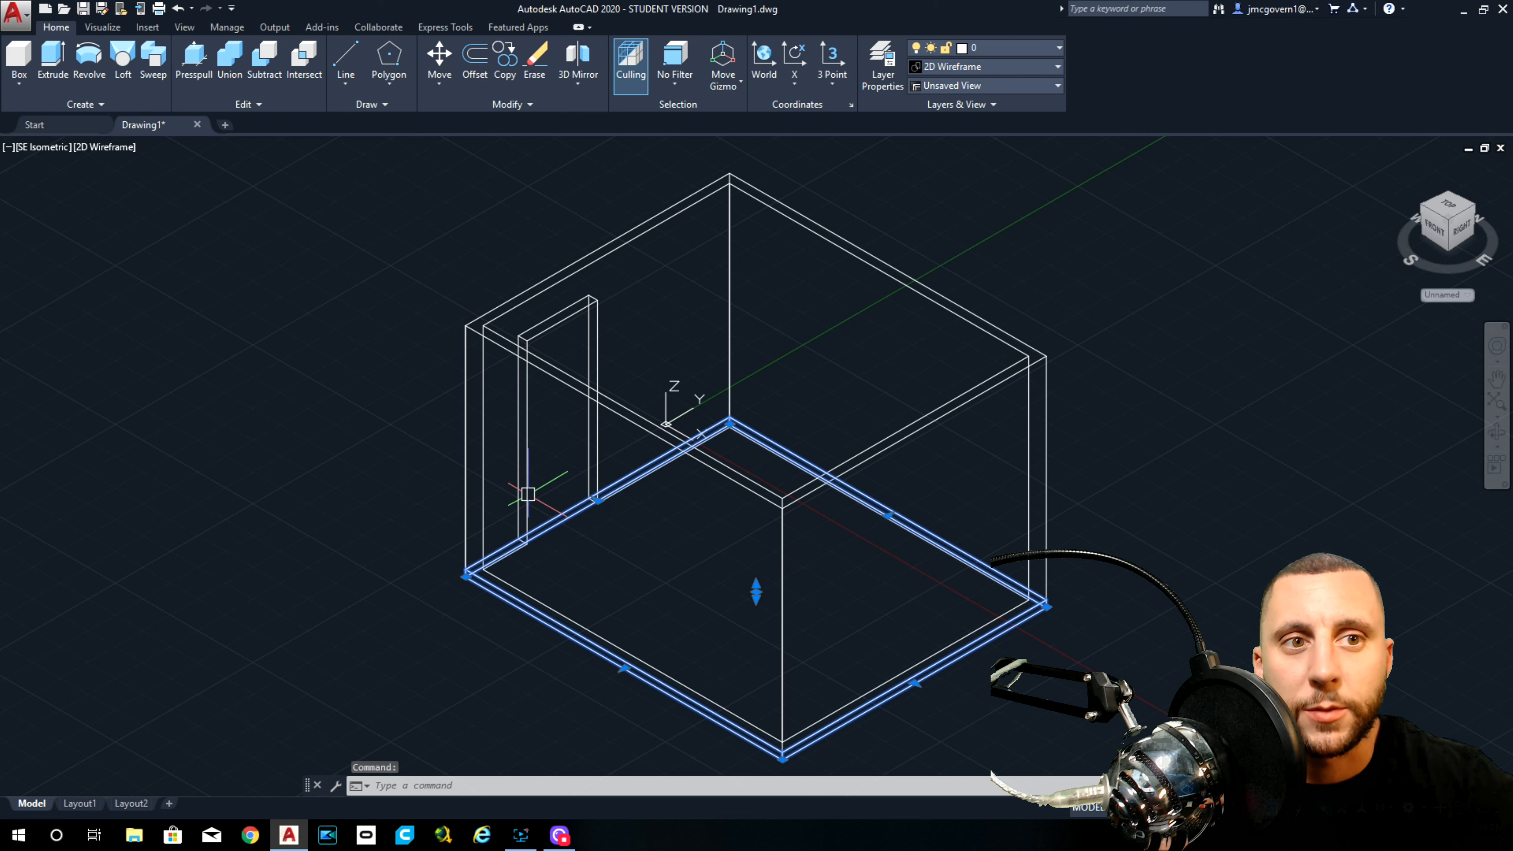
key("Escape")
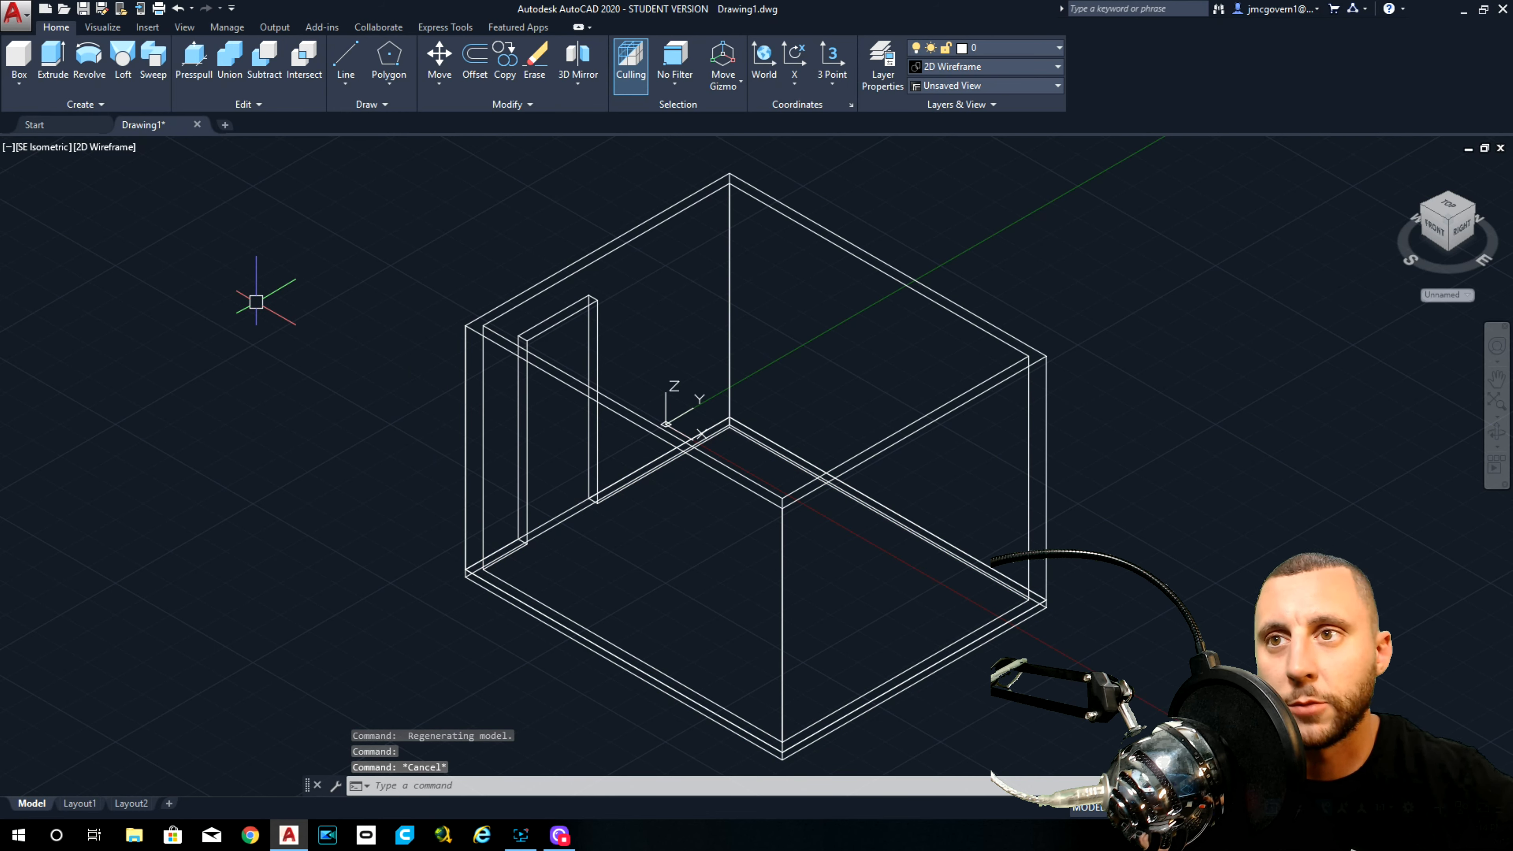
Step: Copy the floor slab from its outer corner opposite the door wall to the matching door-wall corner, placing the duplicate outside the doorway
left_click(574, 511)
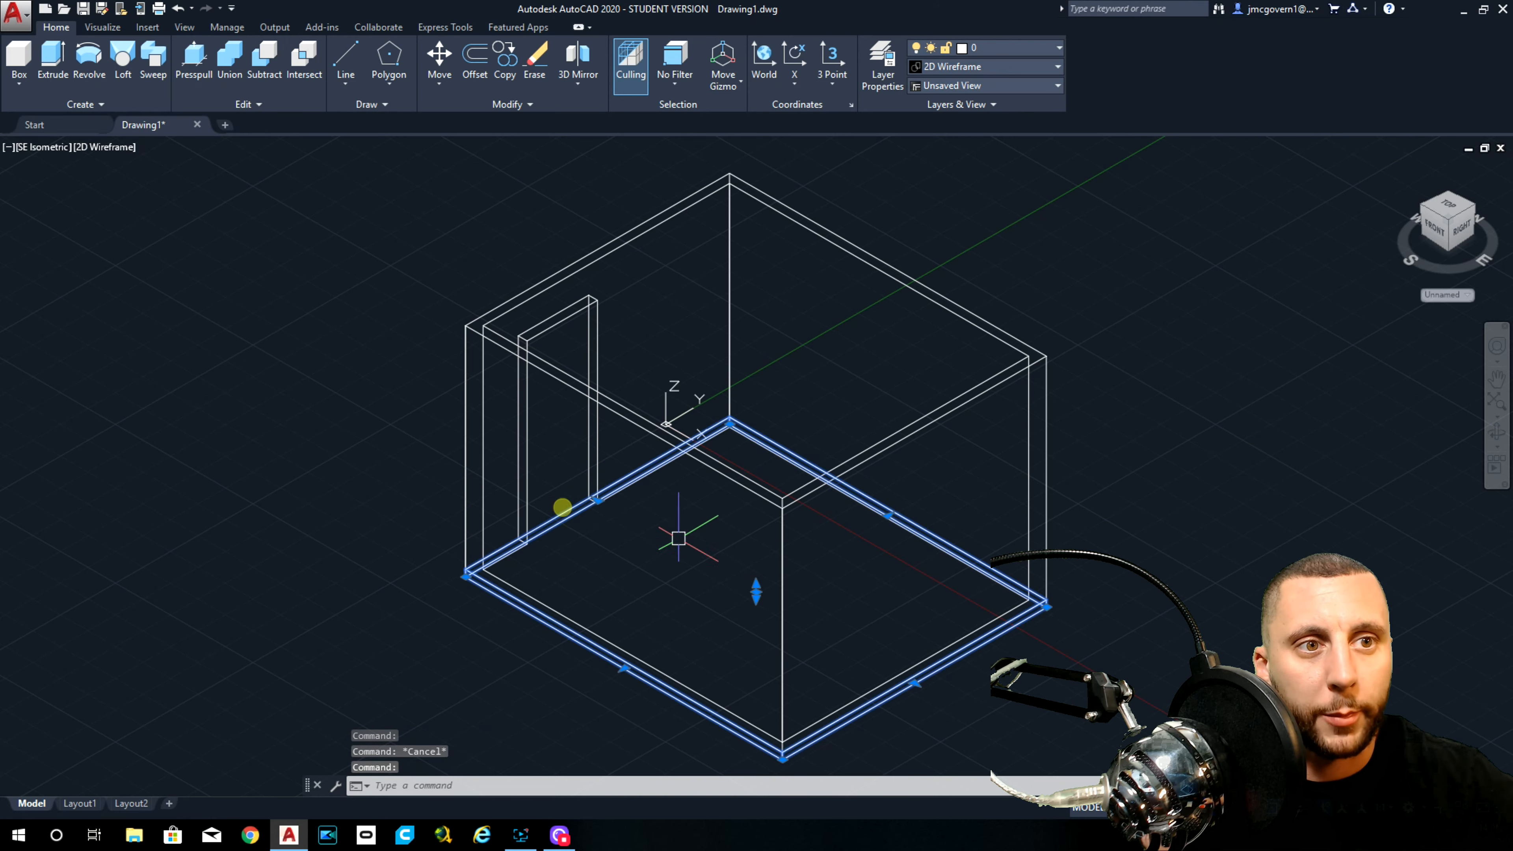
type("co")
key("Return")
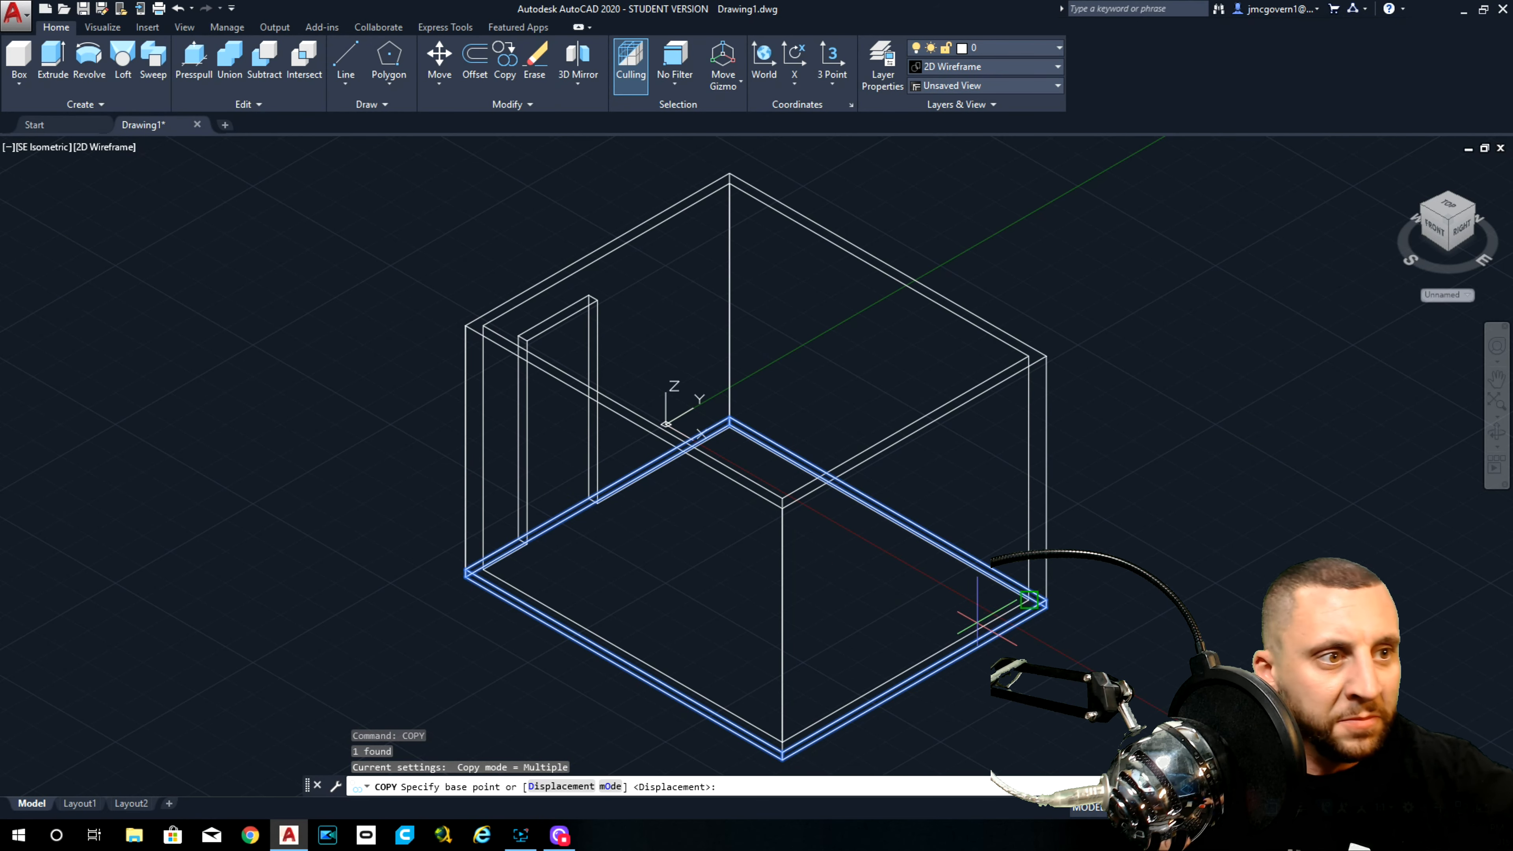
scroll(1065, 634, "up", 2)
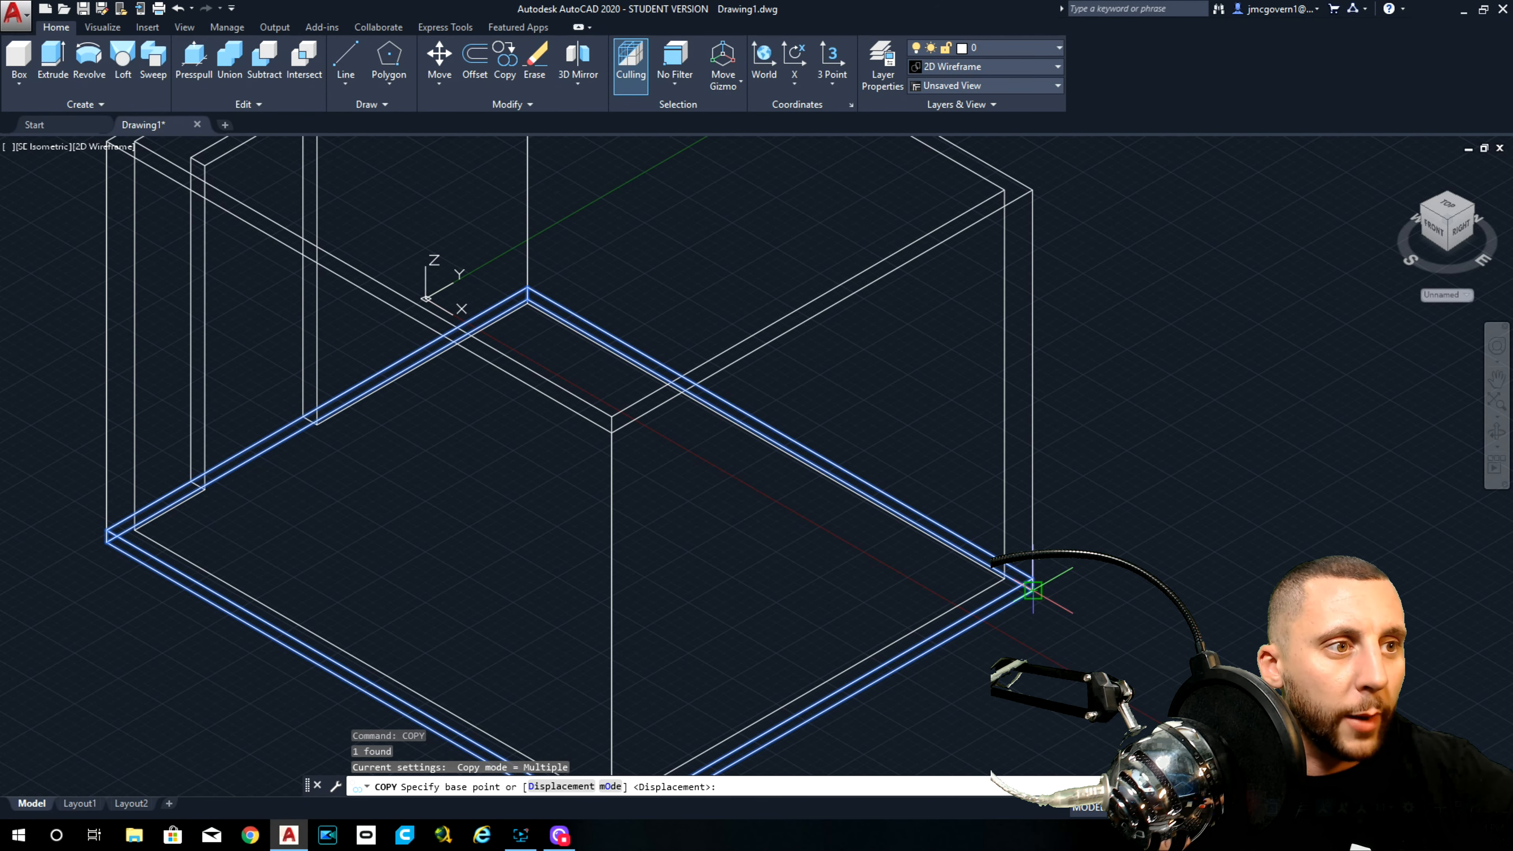
left_click(1033, 590)
middle_click_drag(726, 389, 466, 457, "shift")
middle_click_drag(390, 545, 470, 247)
scroll(564, 570, "up", 2)
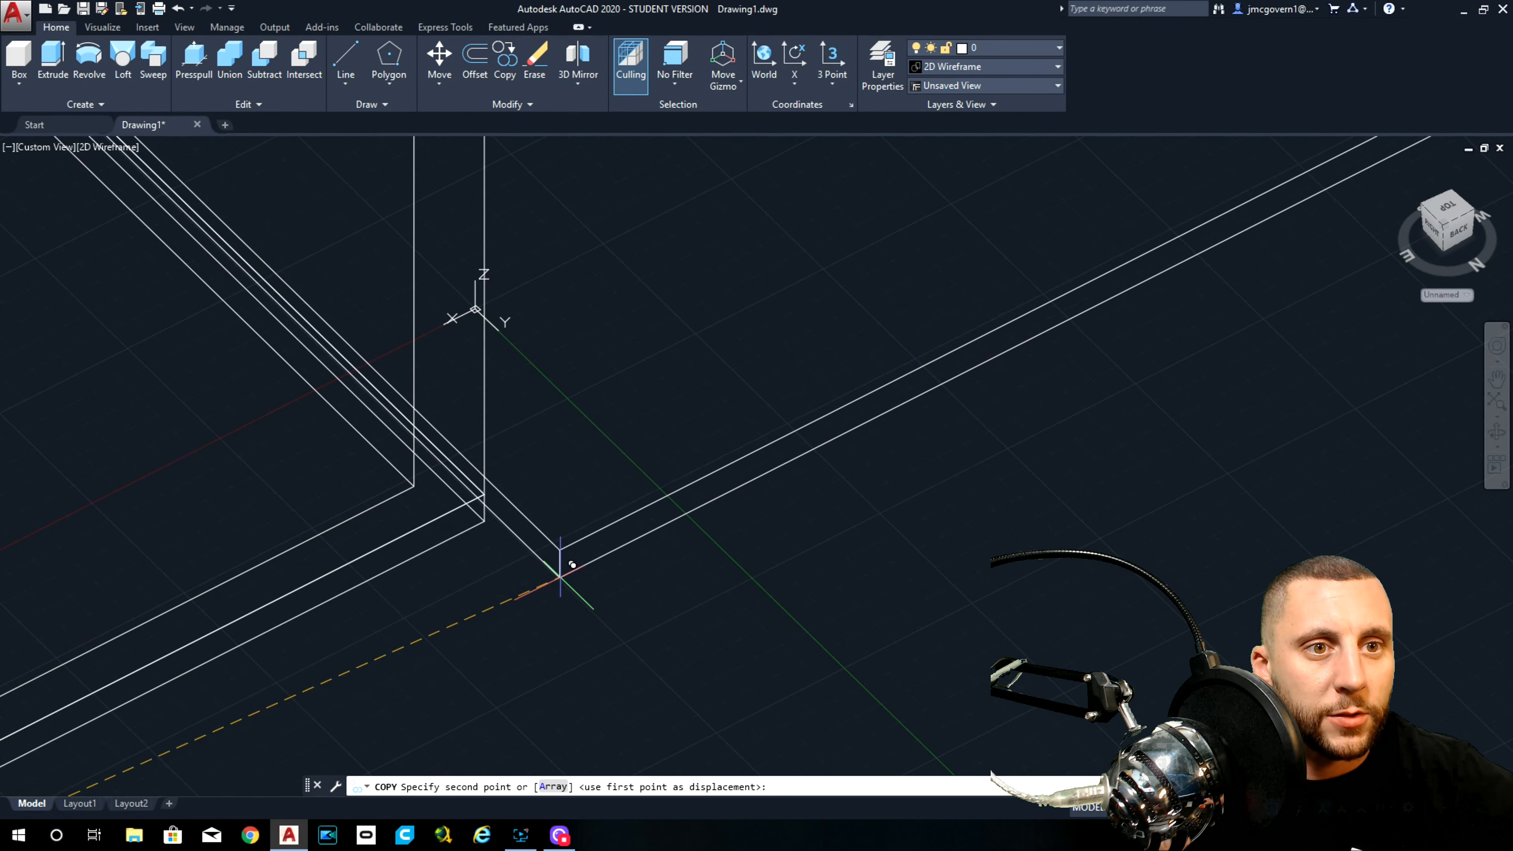
left_click(484, 517)
scroll(601, 516, "down", 5)
key("Escape")
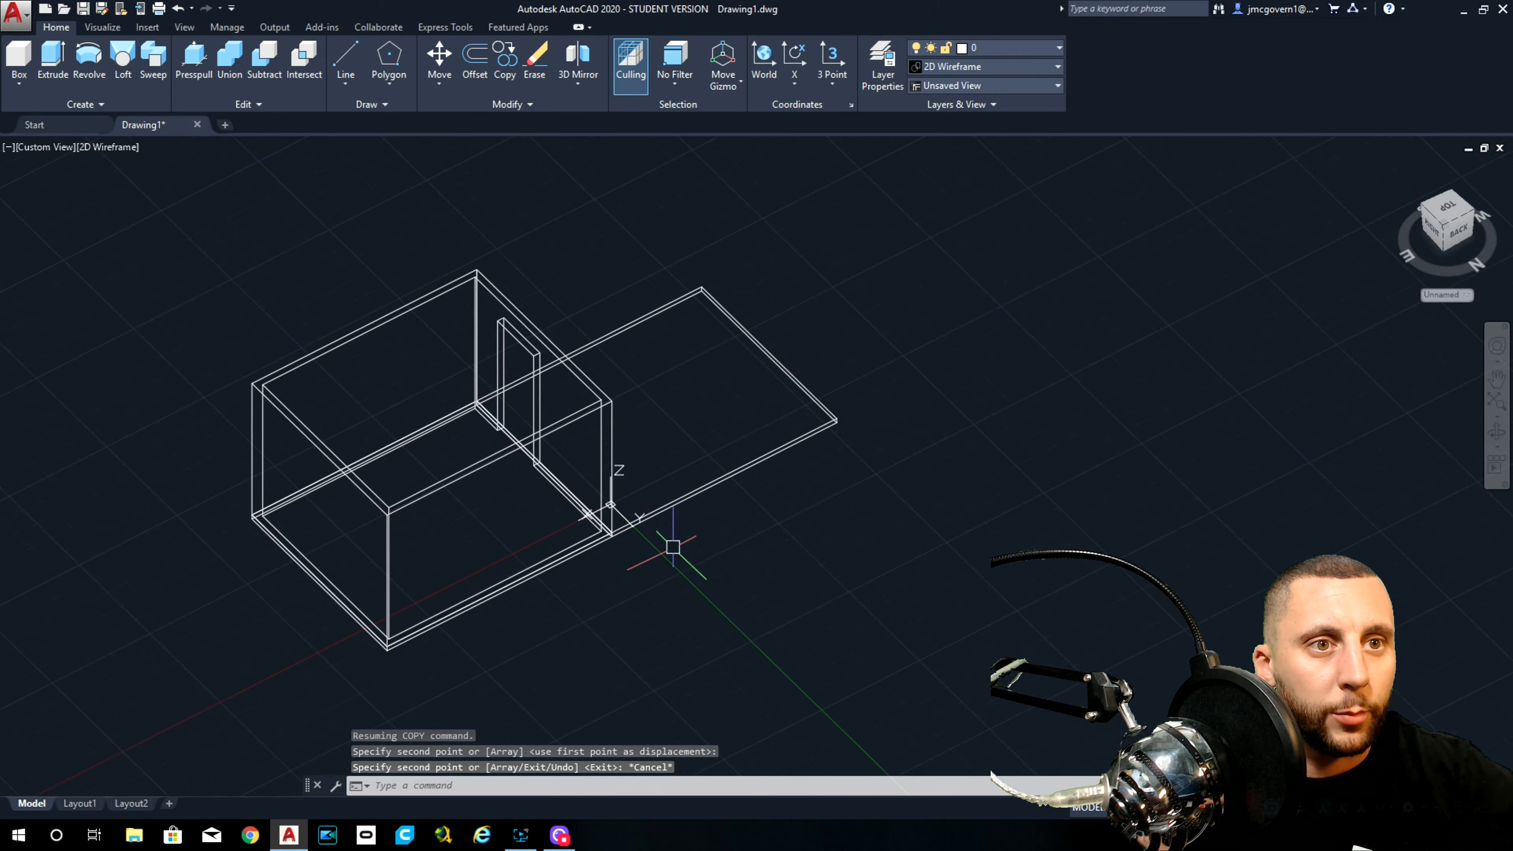
Step: View the room and both slabs from the side opposite the doorway and apply the Realistic visual style
middle_click_drag(524, 592, 455, 500, "shift")
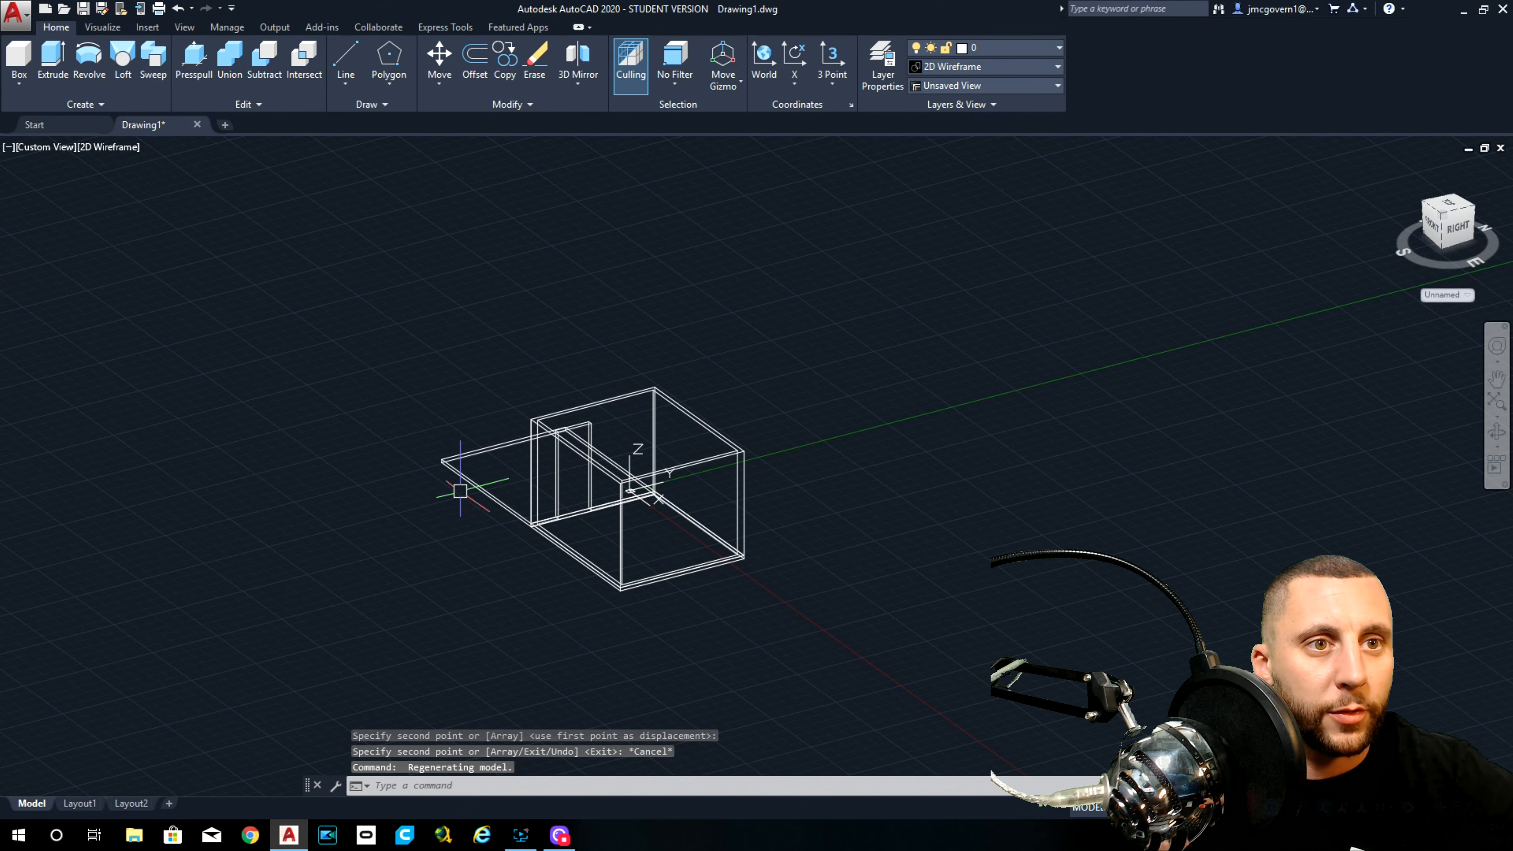
scroll(572, 498, "up", 2)
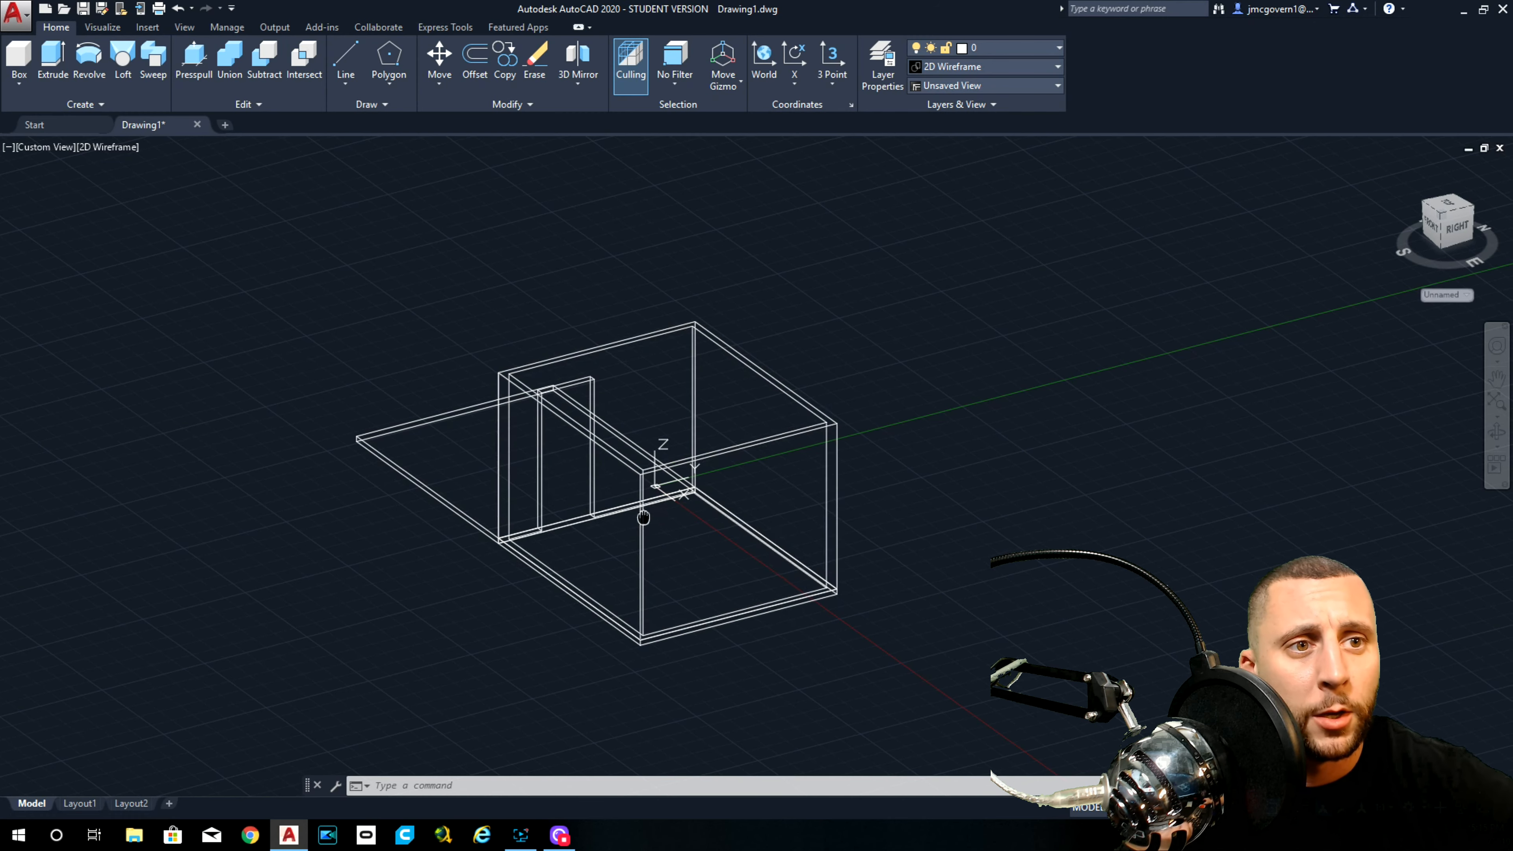
middle_click_drag(642, 519, 562, 489)
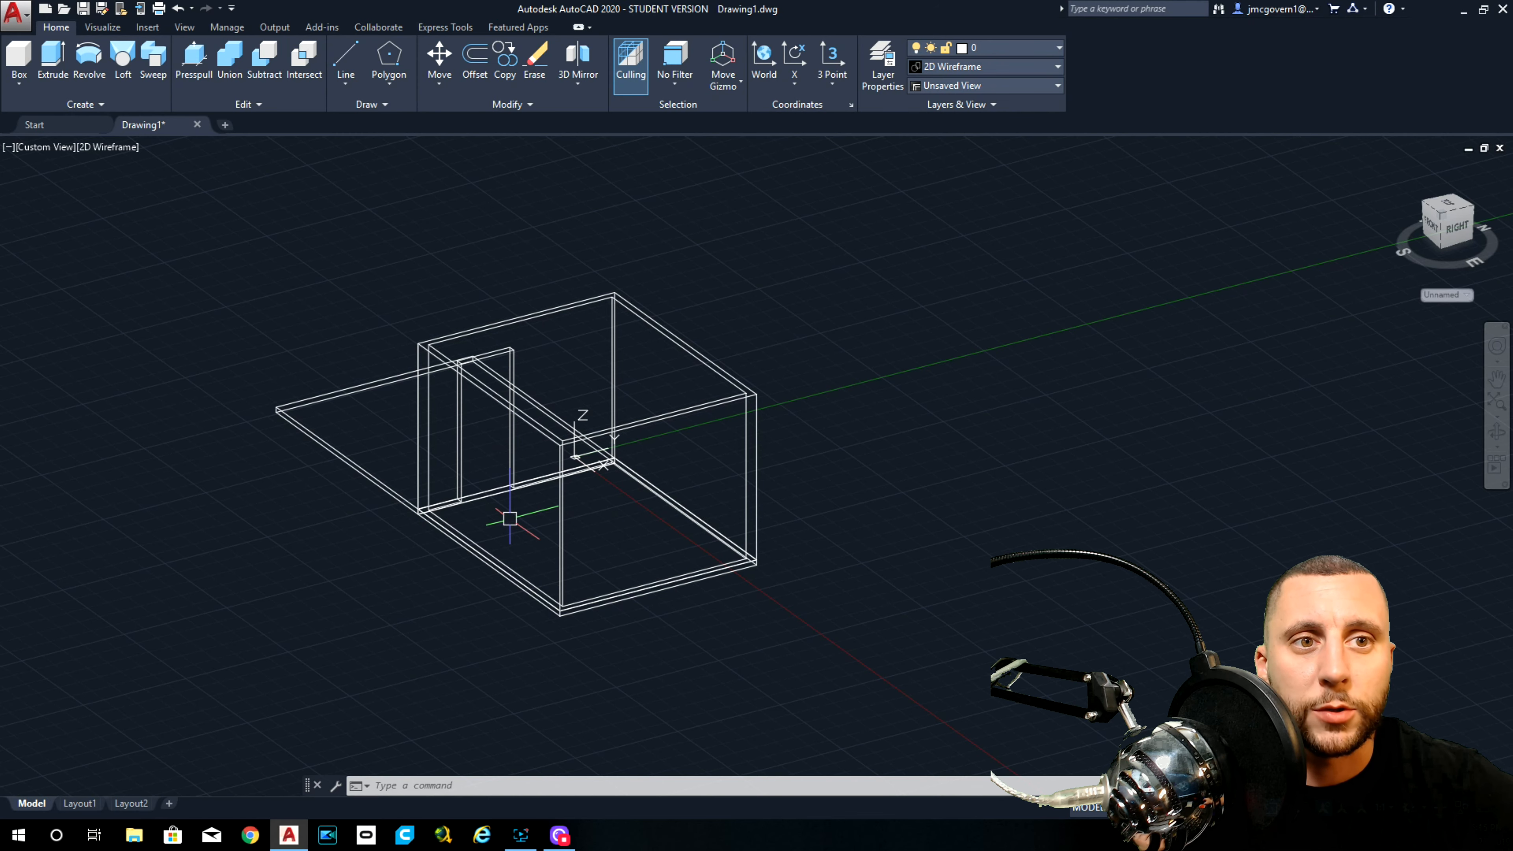
left_click(99, 149)
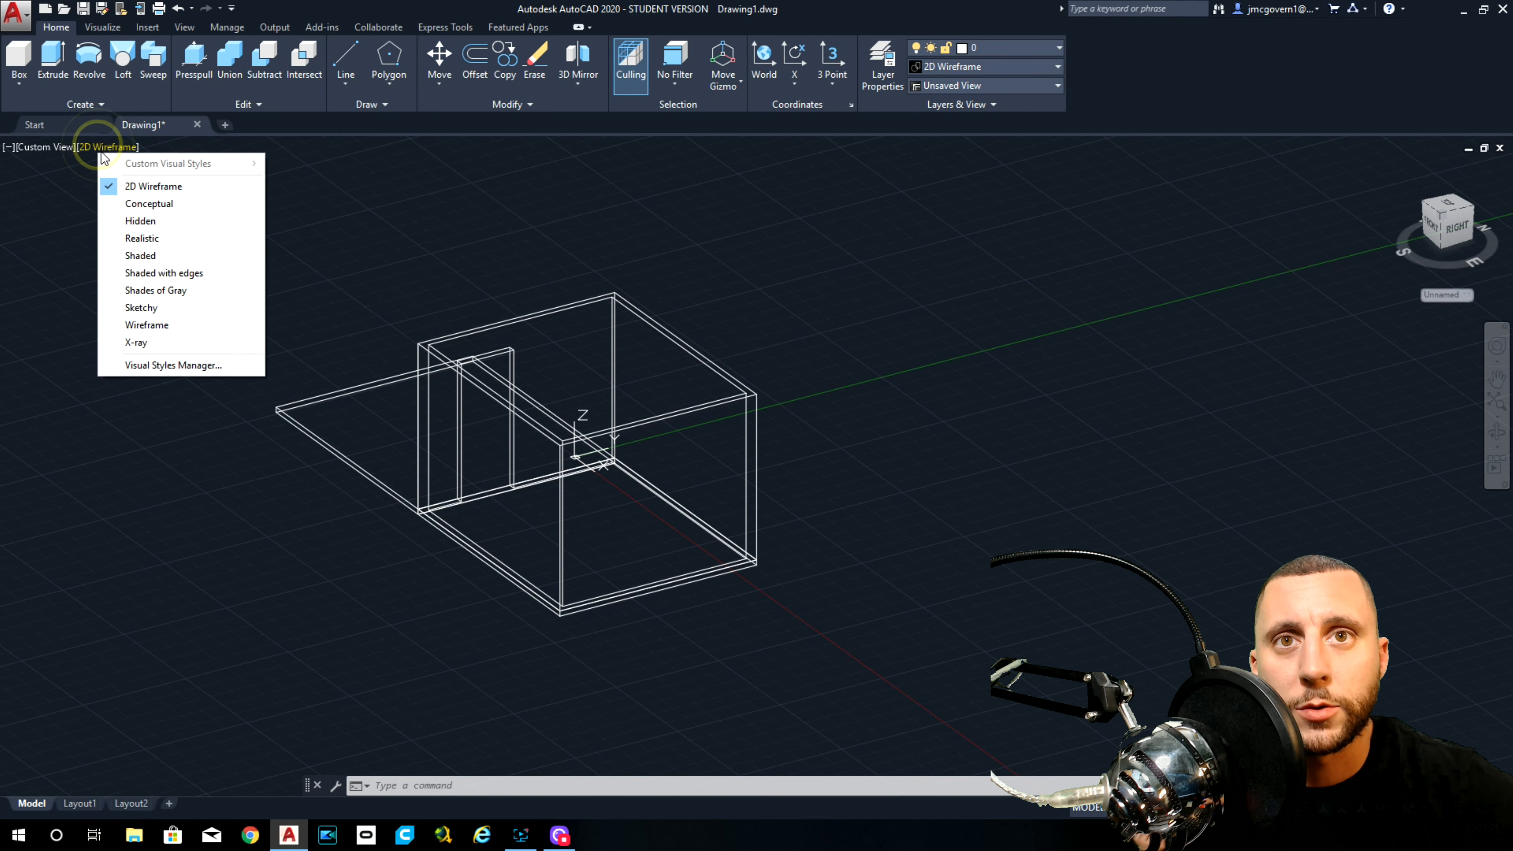
left_click(142, 239)
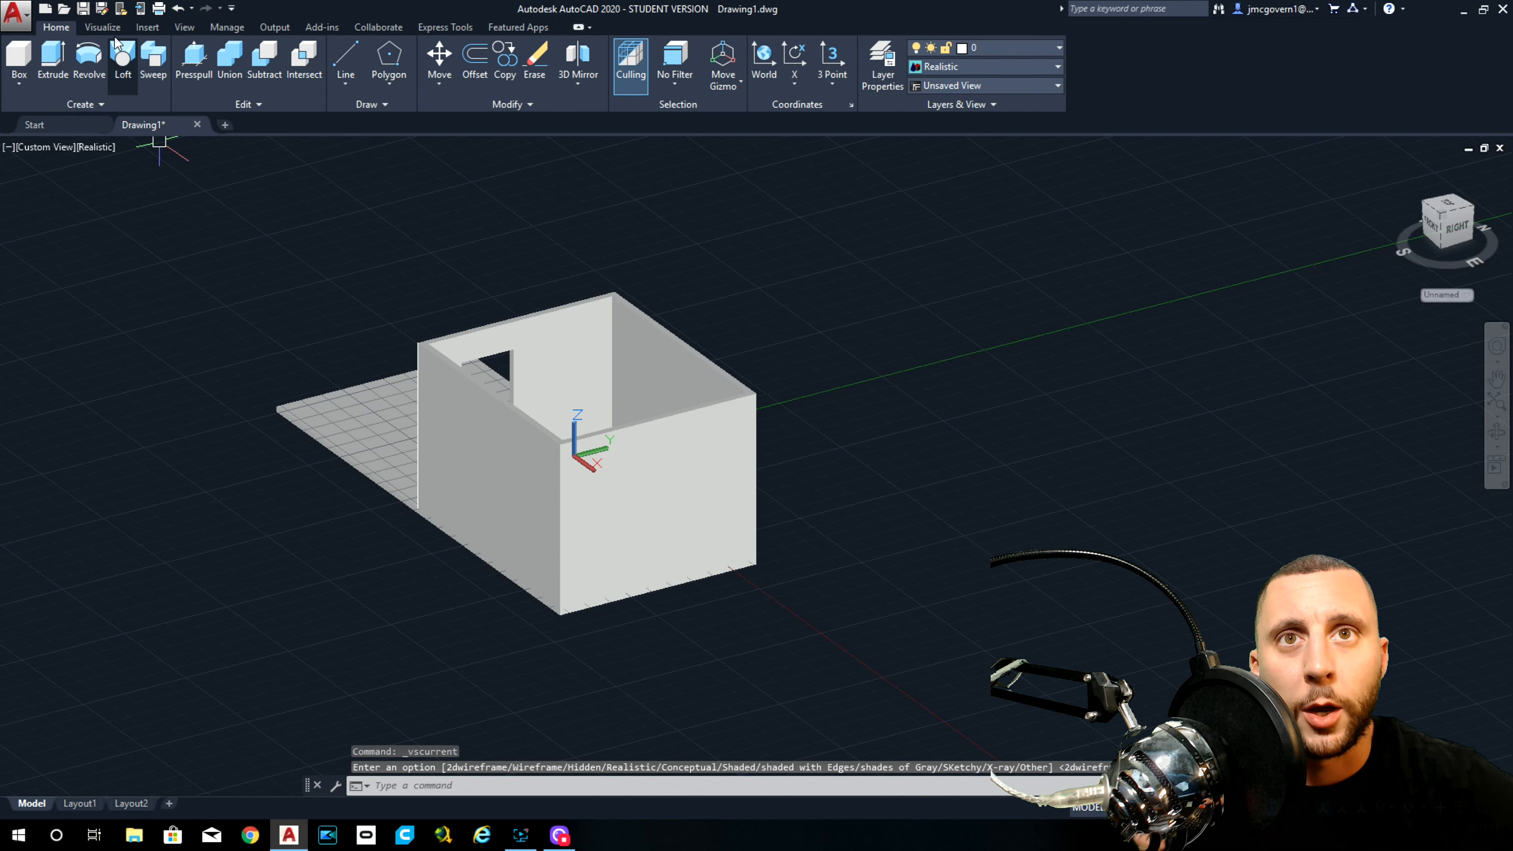
Step: Open the Materials Browser and expand the Autodesk Library to list its material categories
left_click(110, 28)
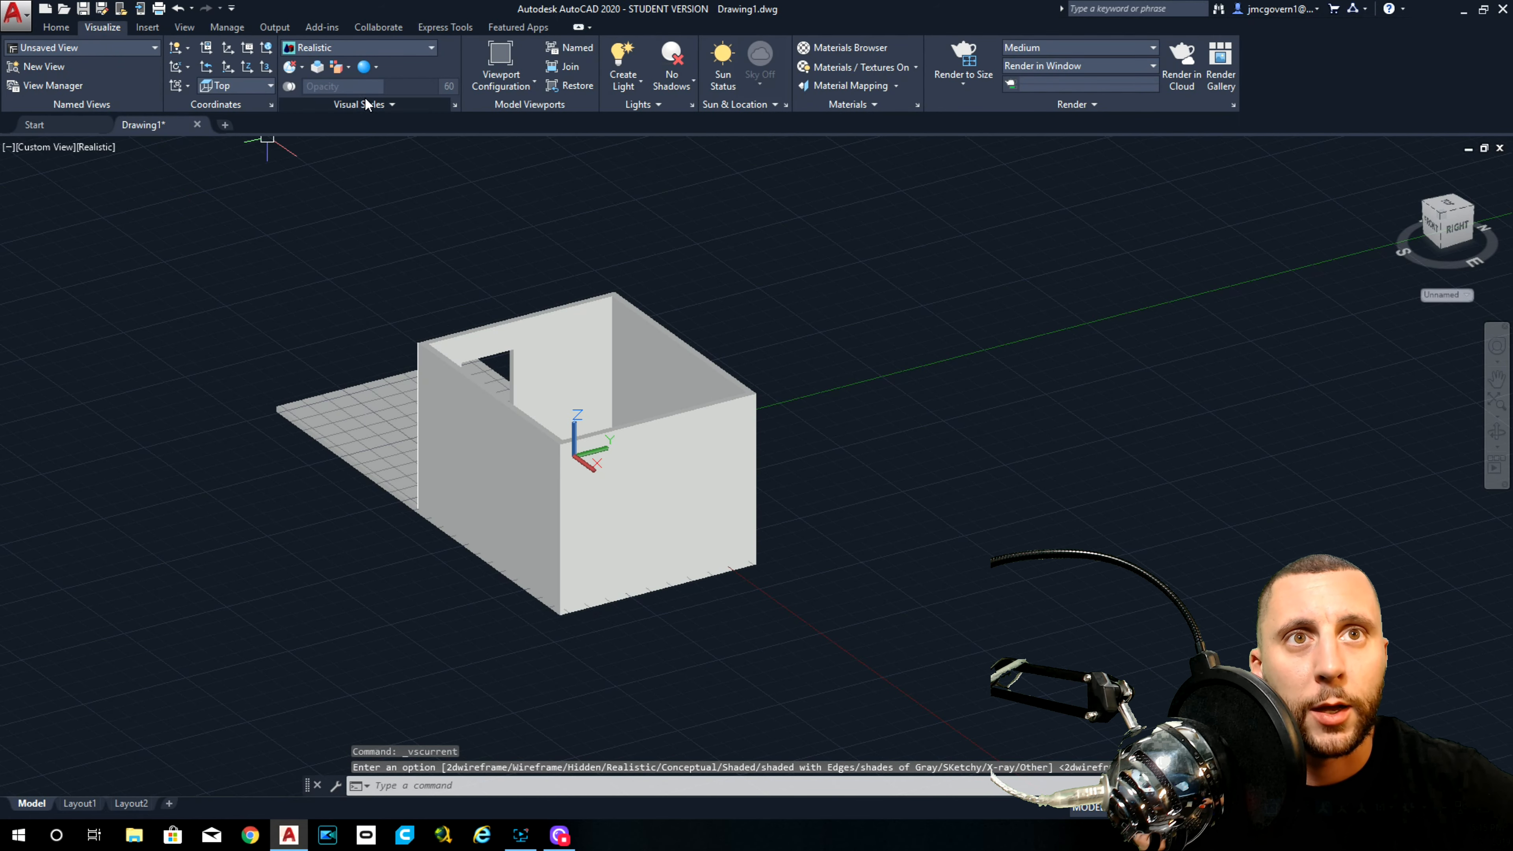
left_click(860, 46)
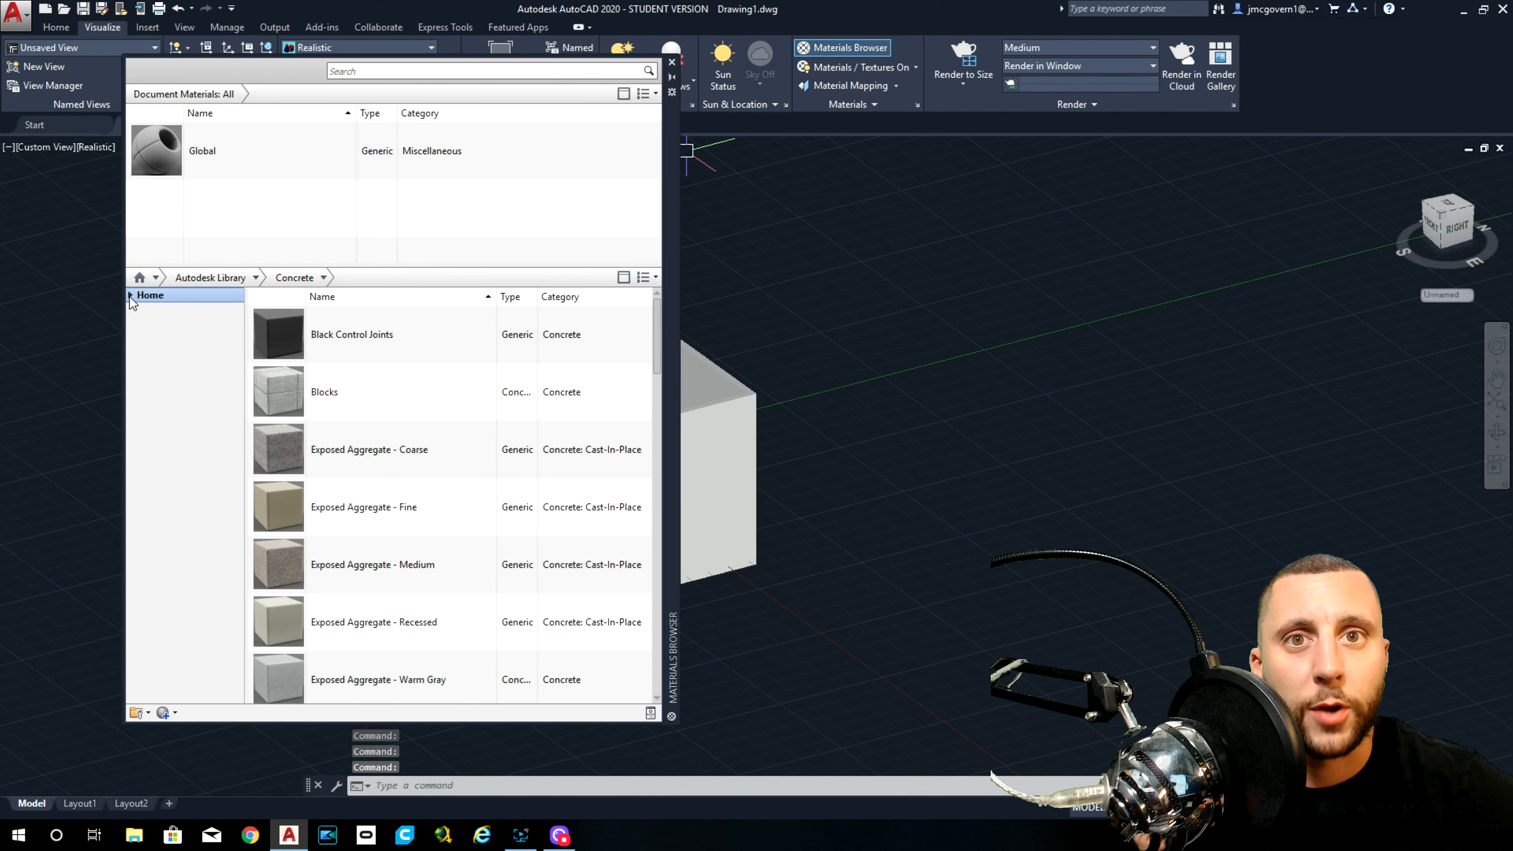
left_click(130, 295)
left_click(136, 325)
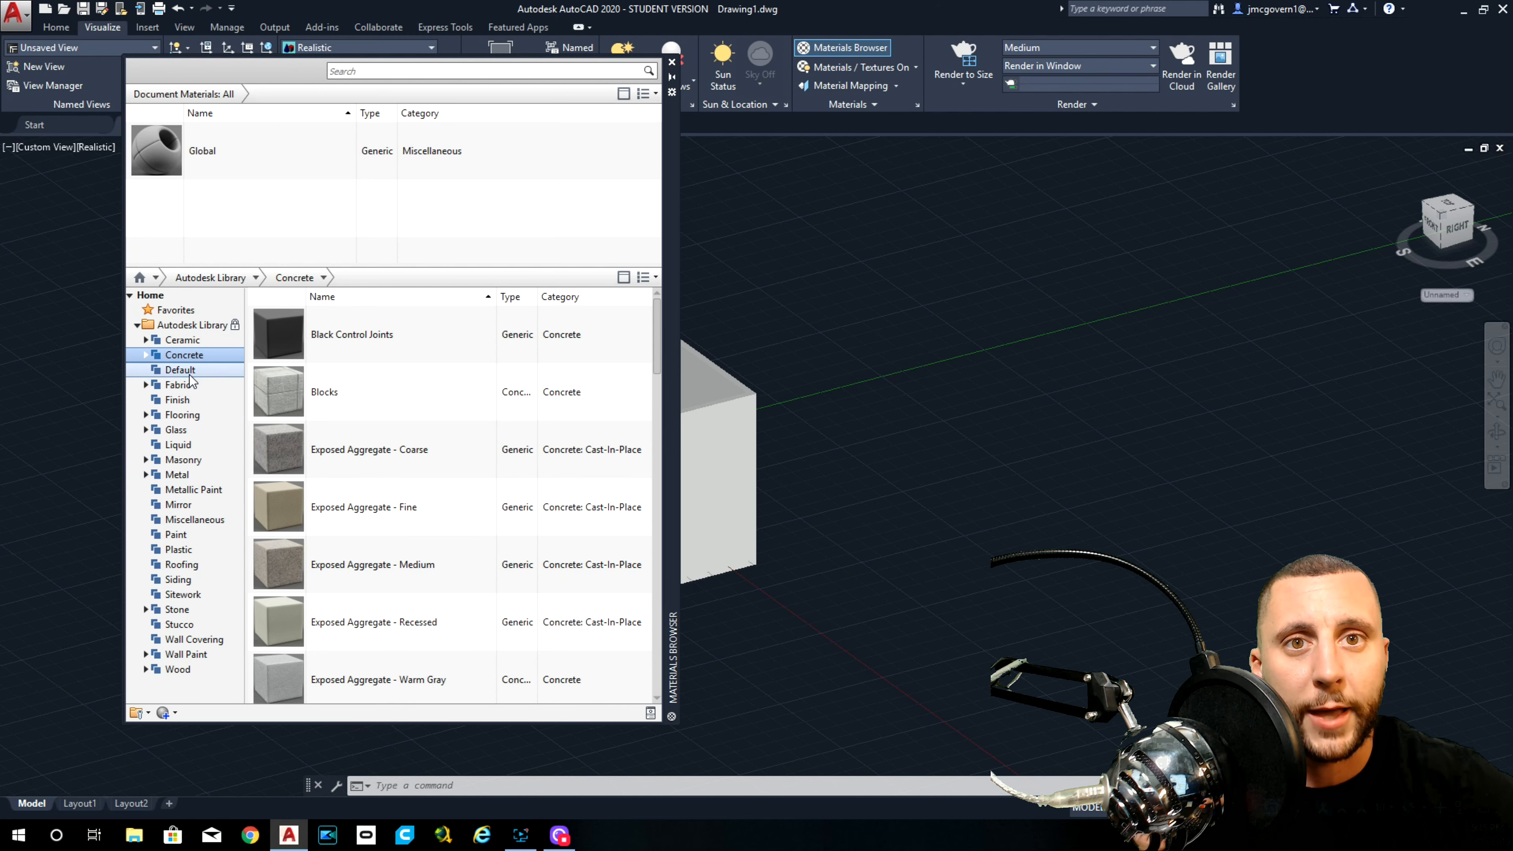
Step: Set the thumbnail size to 64 x 64 for both the library materials and the document materials
left_click(651, 280)
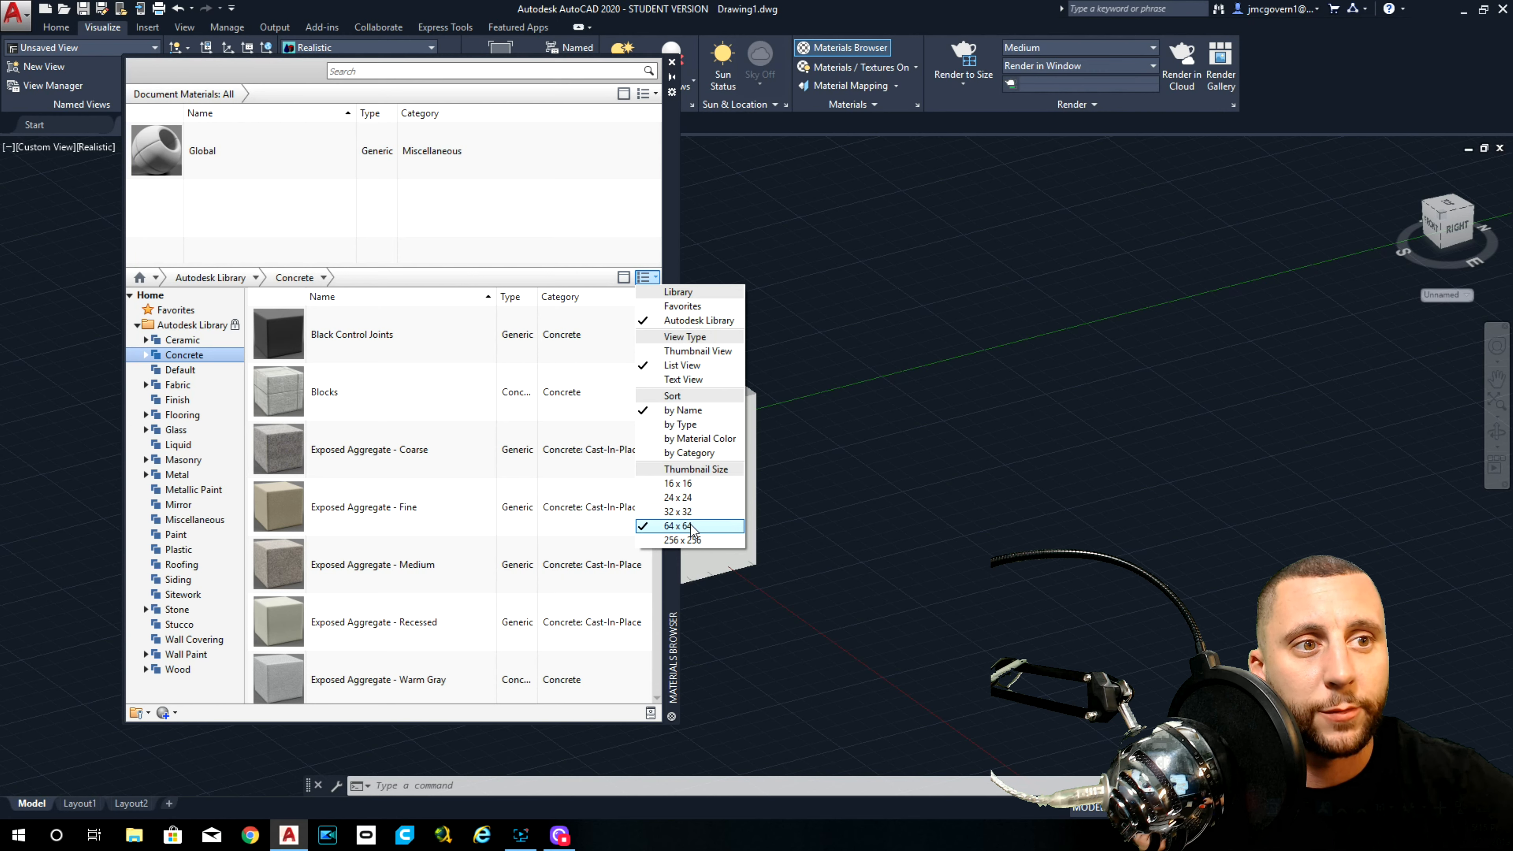
left_click(679, 525)
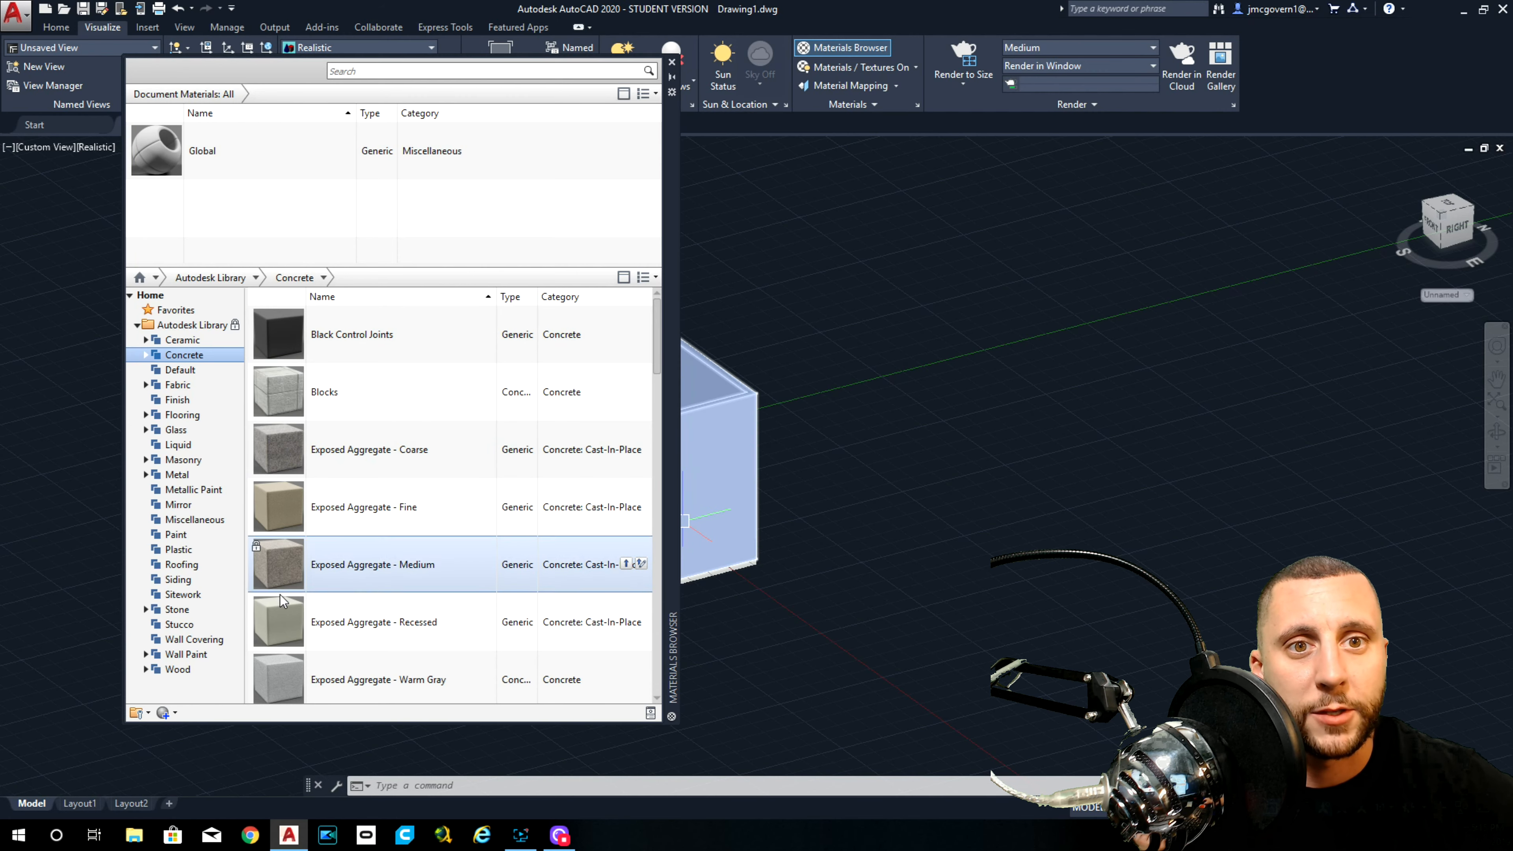
left_click(656, 93)
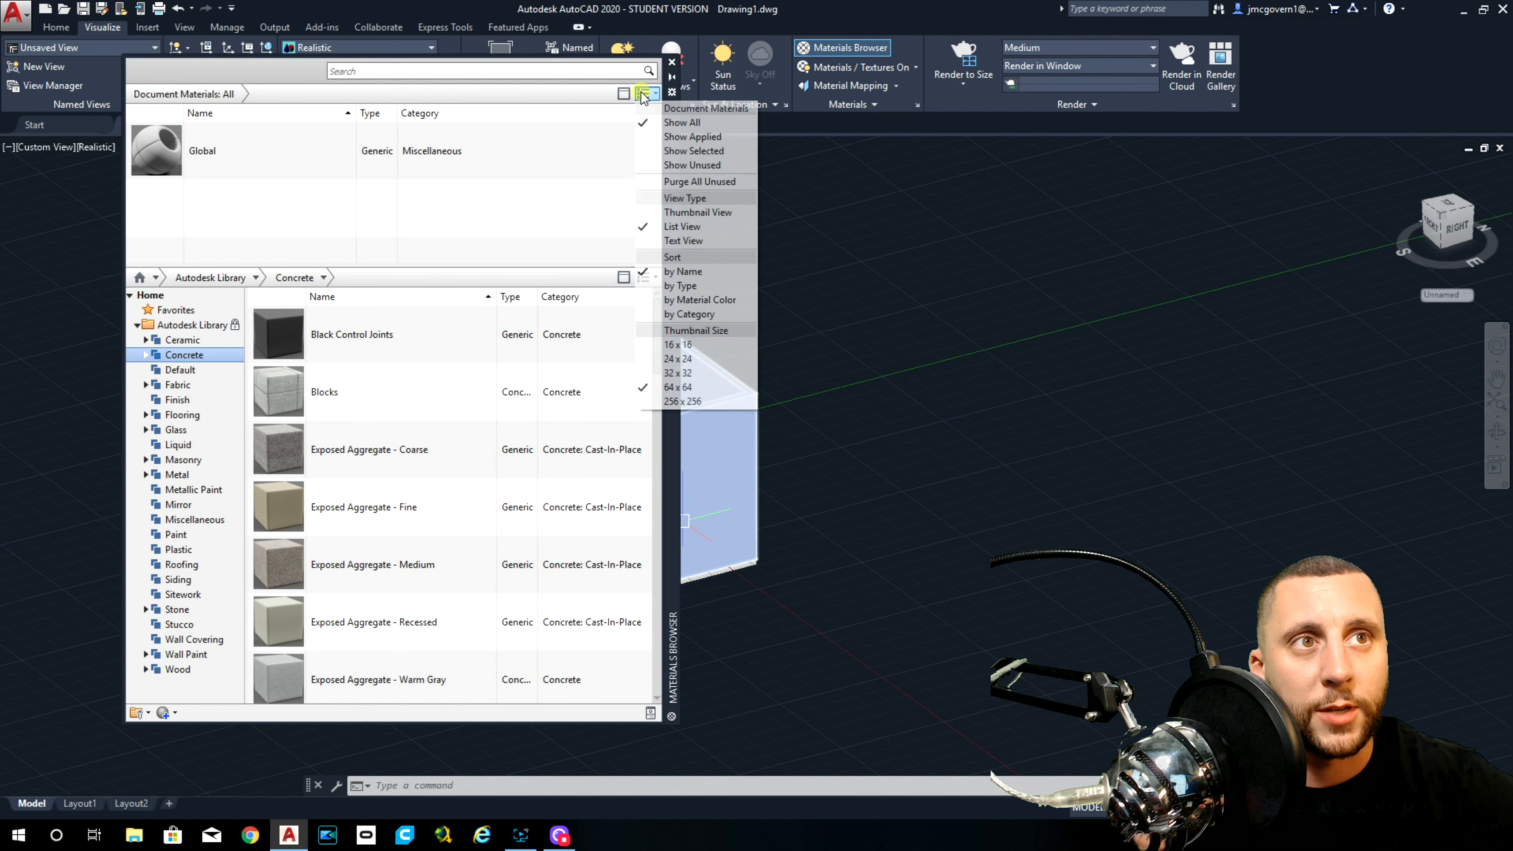
left_click(679, 387)
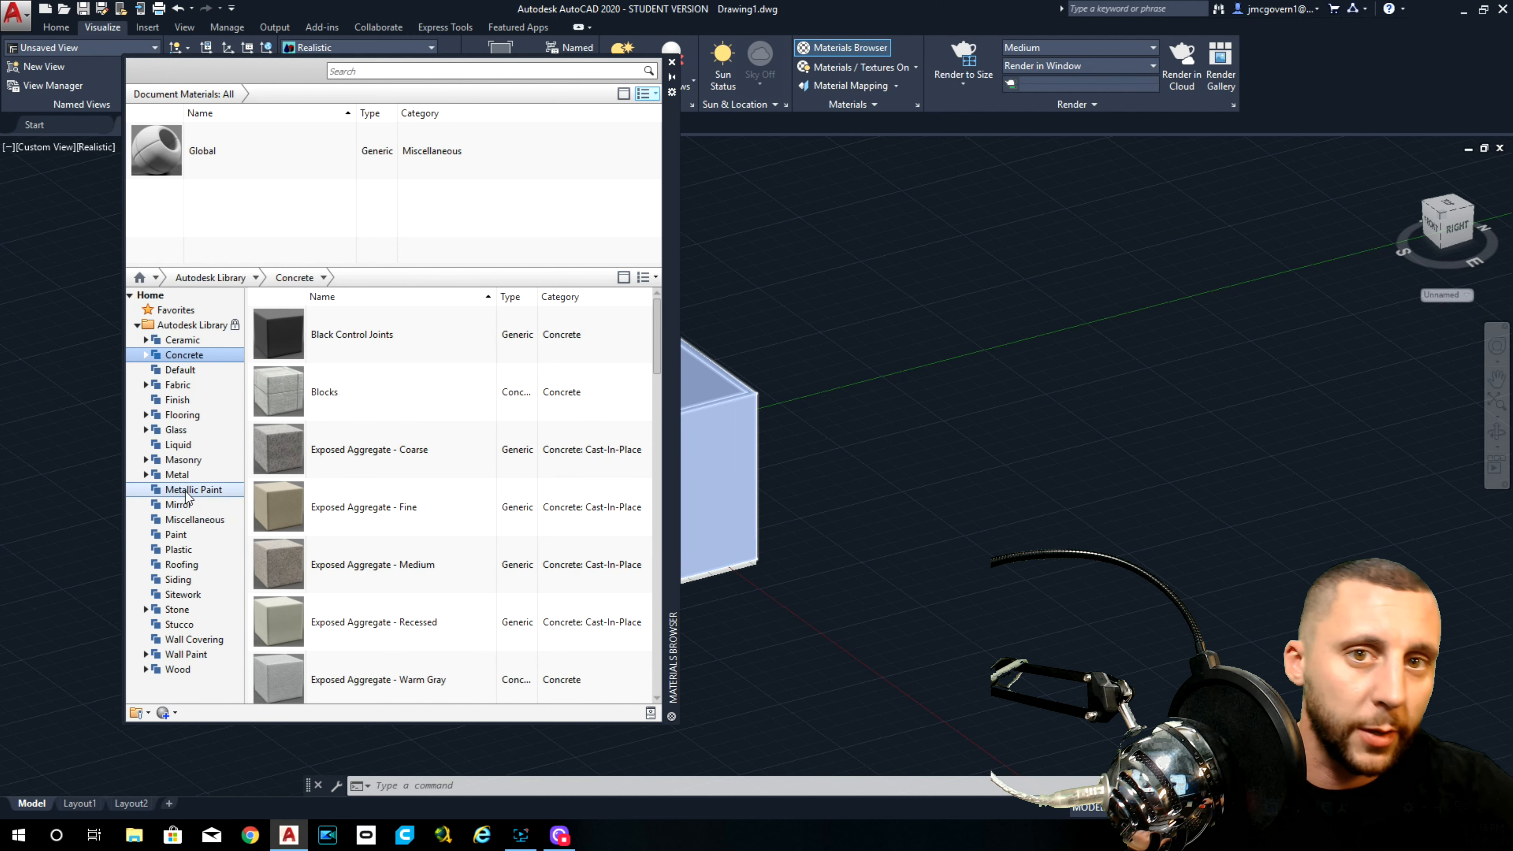
Step: Move the Materials Browser clear of the model and apply the Sisal - Random carpet from the Flooring library to the slab outside the doorway
left_click(177, 413)
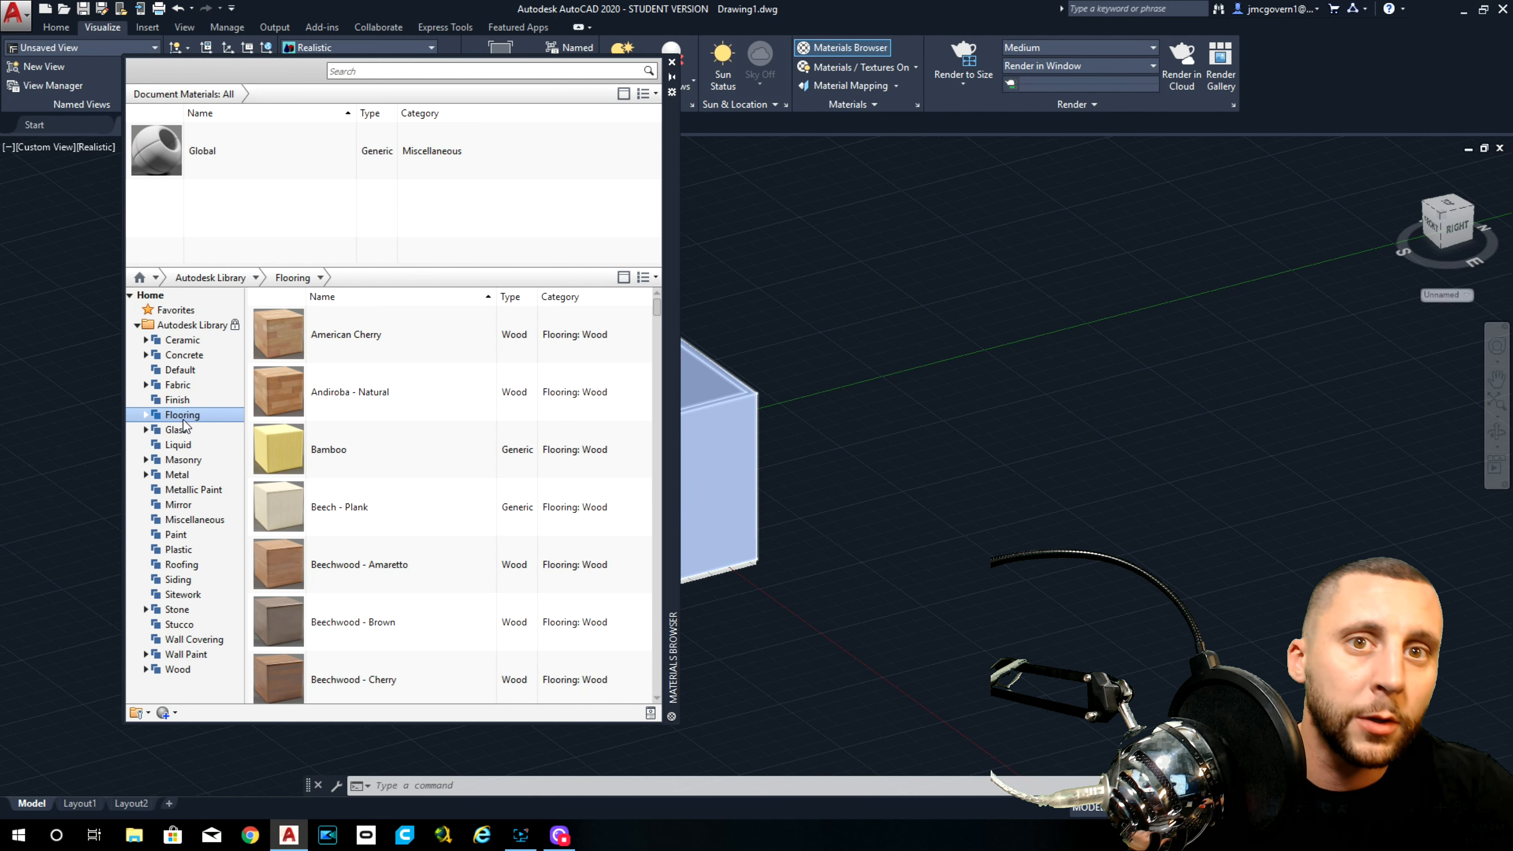
left_click(145, 415)
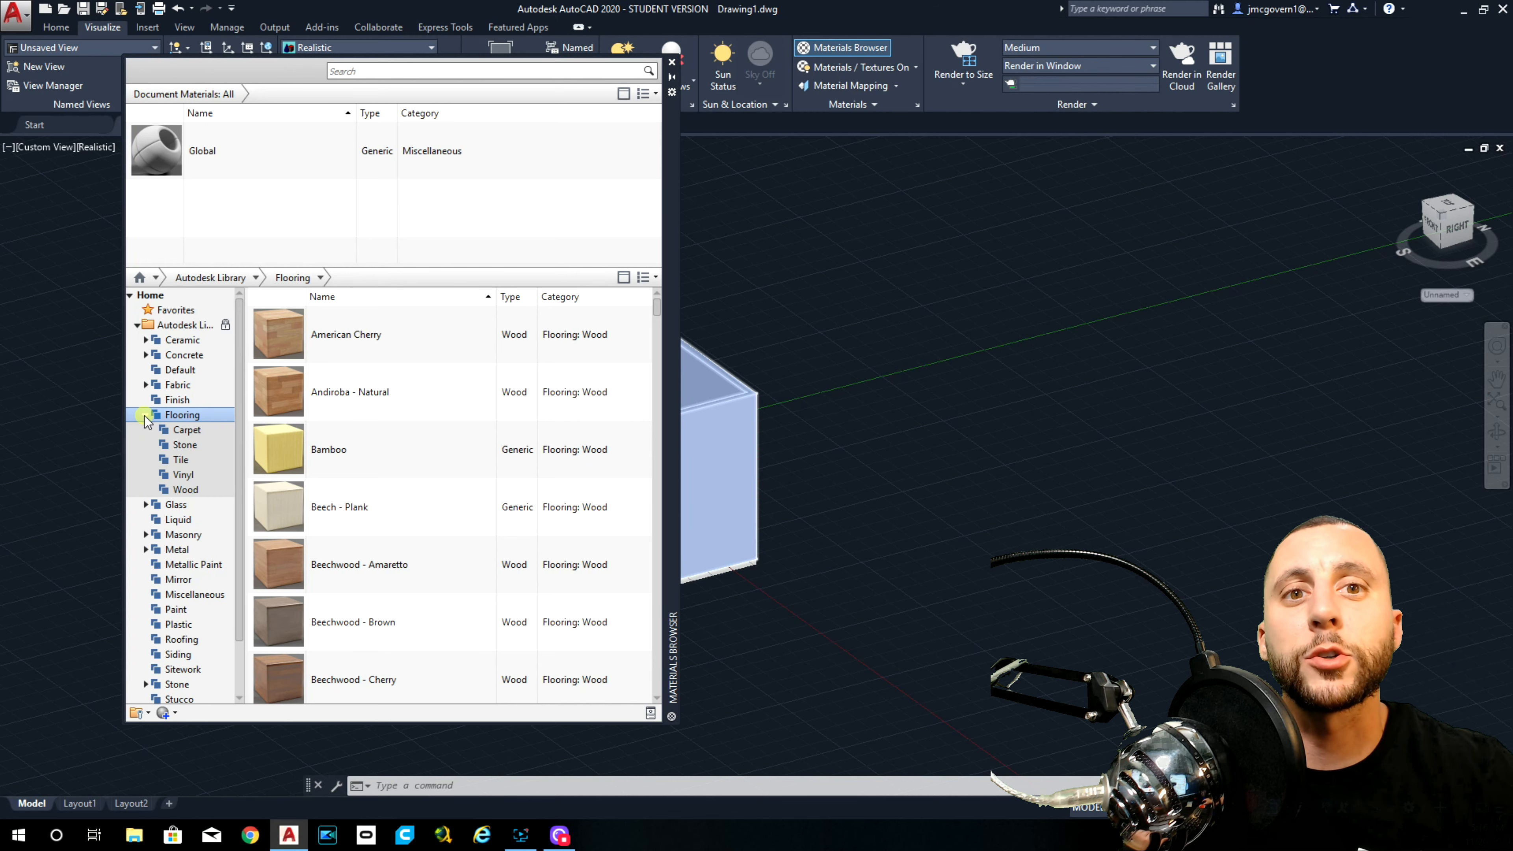
left_click(190, 429)
scroll(367, 460, "down", 5)
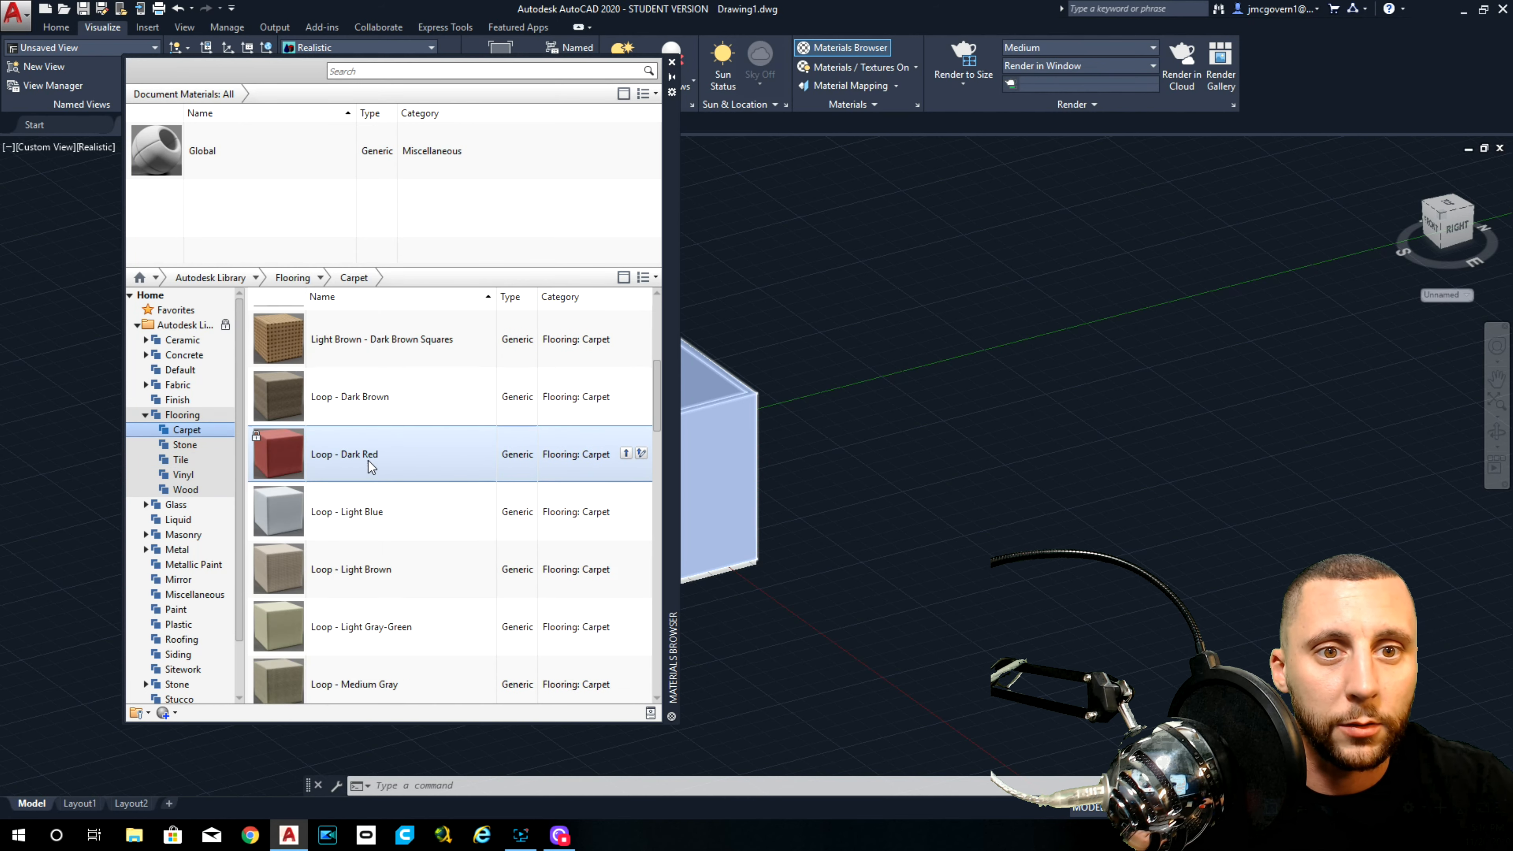
scroll(371, 465, "down", 1)
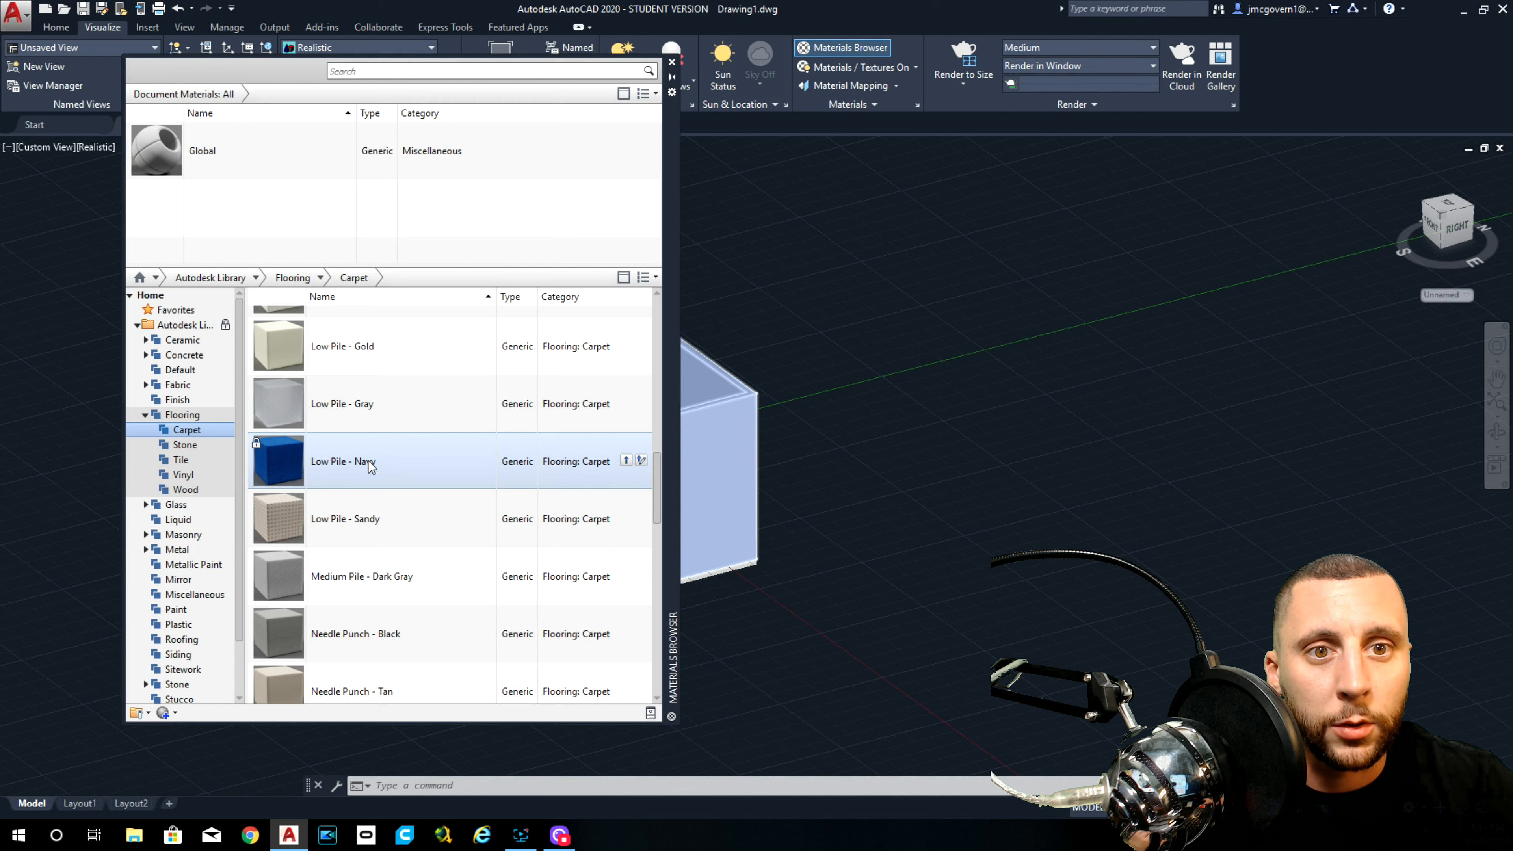
scroll(371, 465, "down", 3)
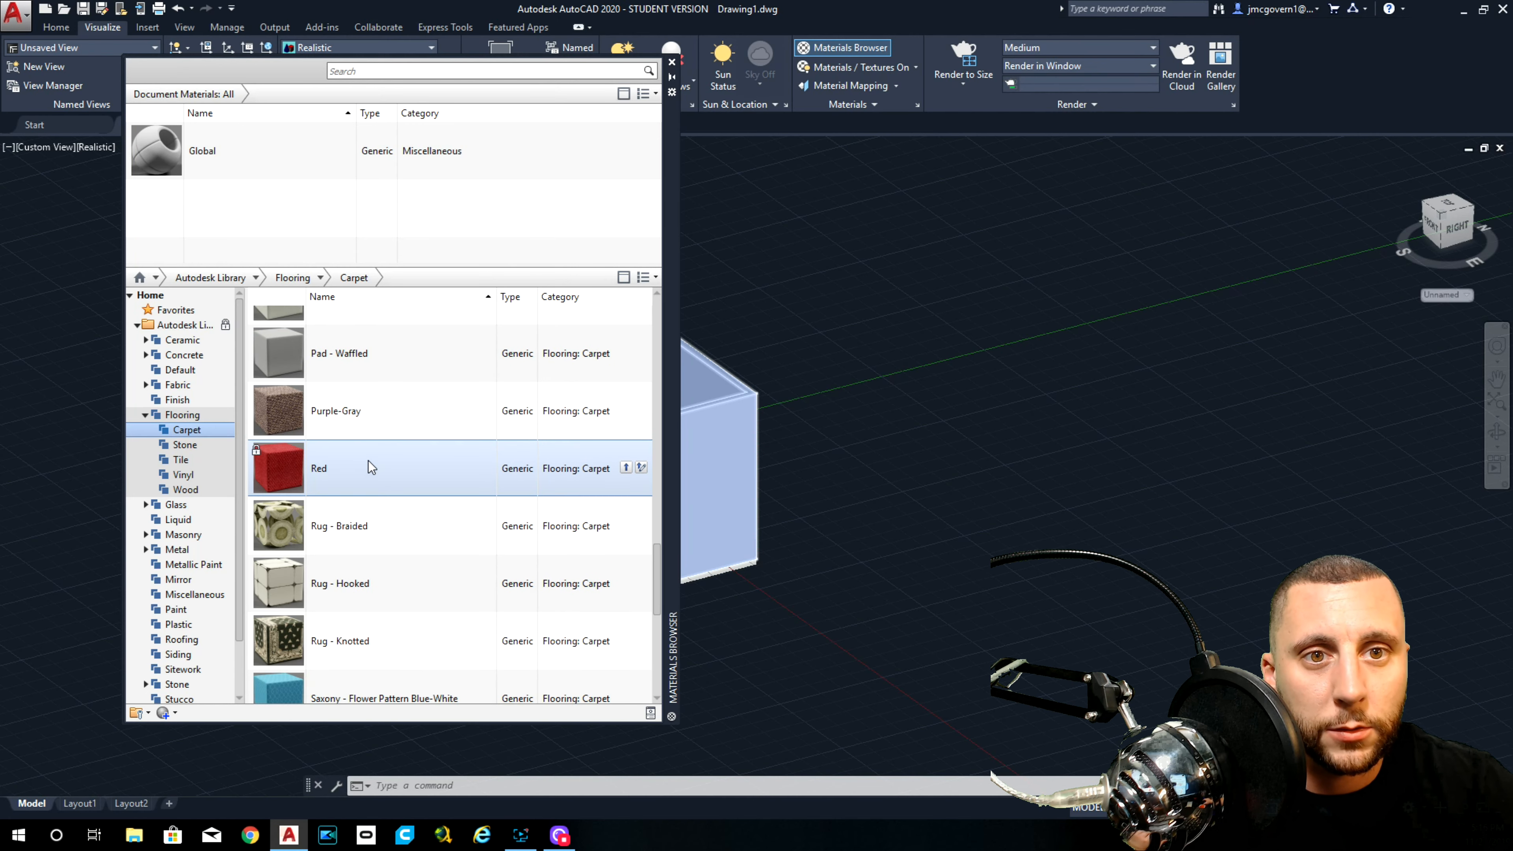
scroll(371, 465, "down", 1)
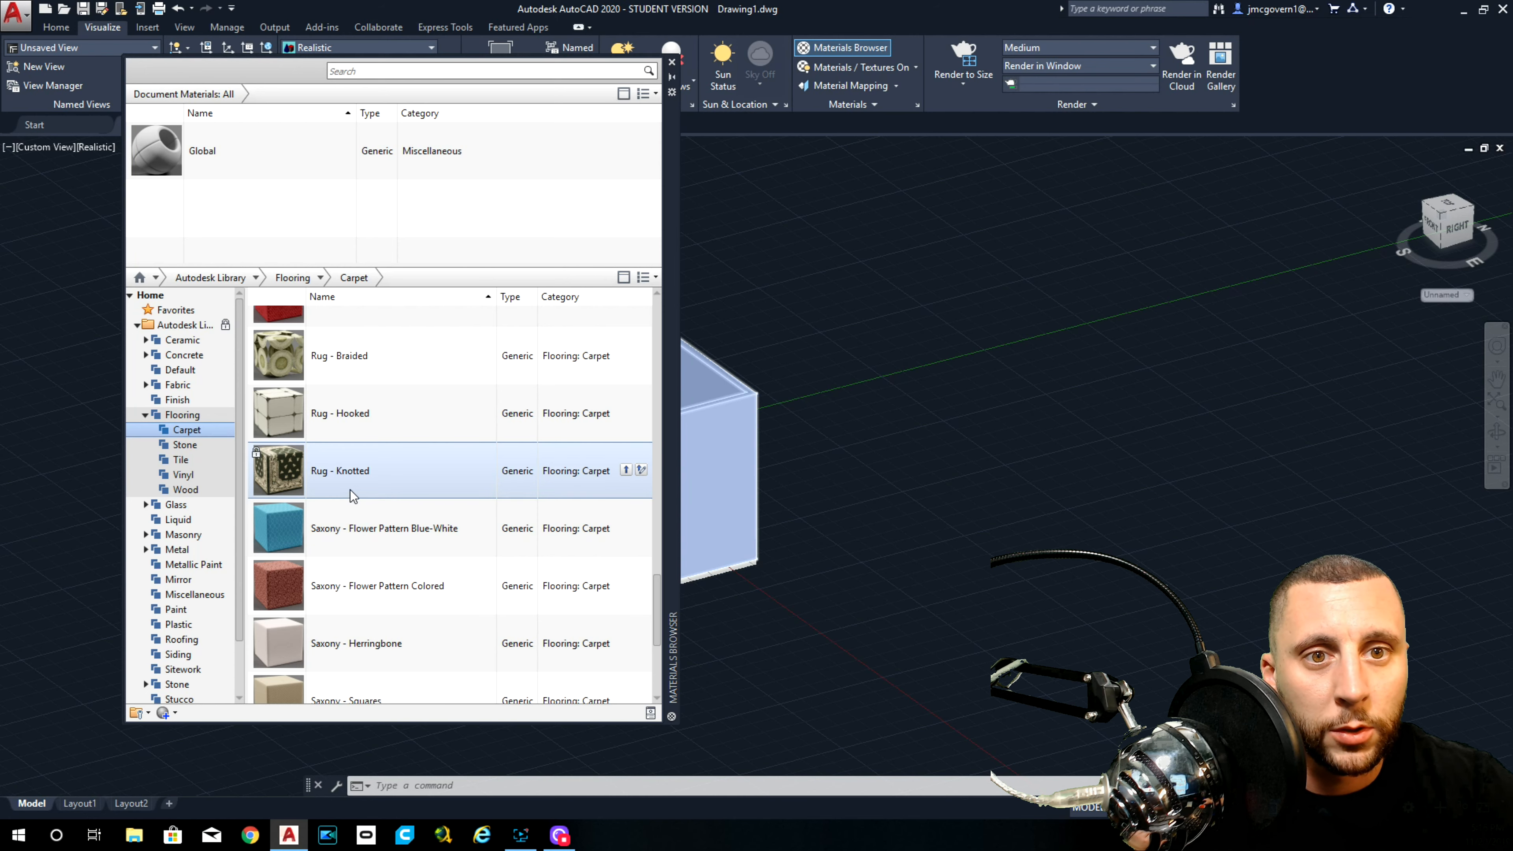
scroll(356, 496, "down", 1)
scroll(356, 496, "down", 1)
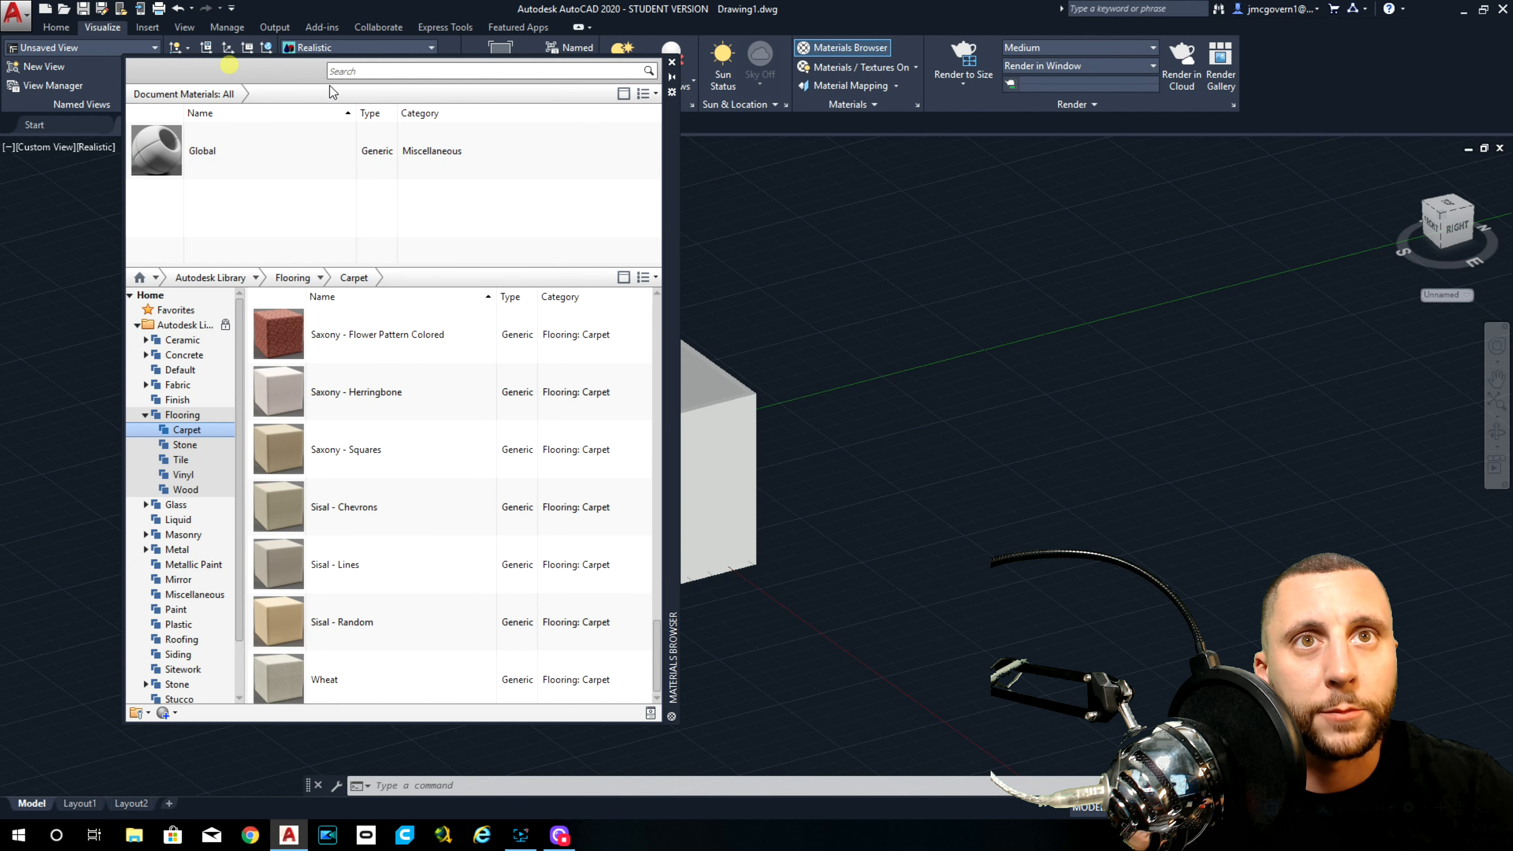
left_click_drag(671, 116, 1171, 129)
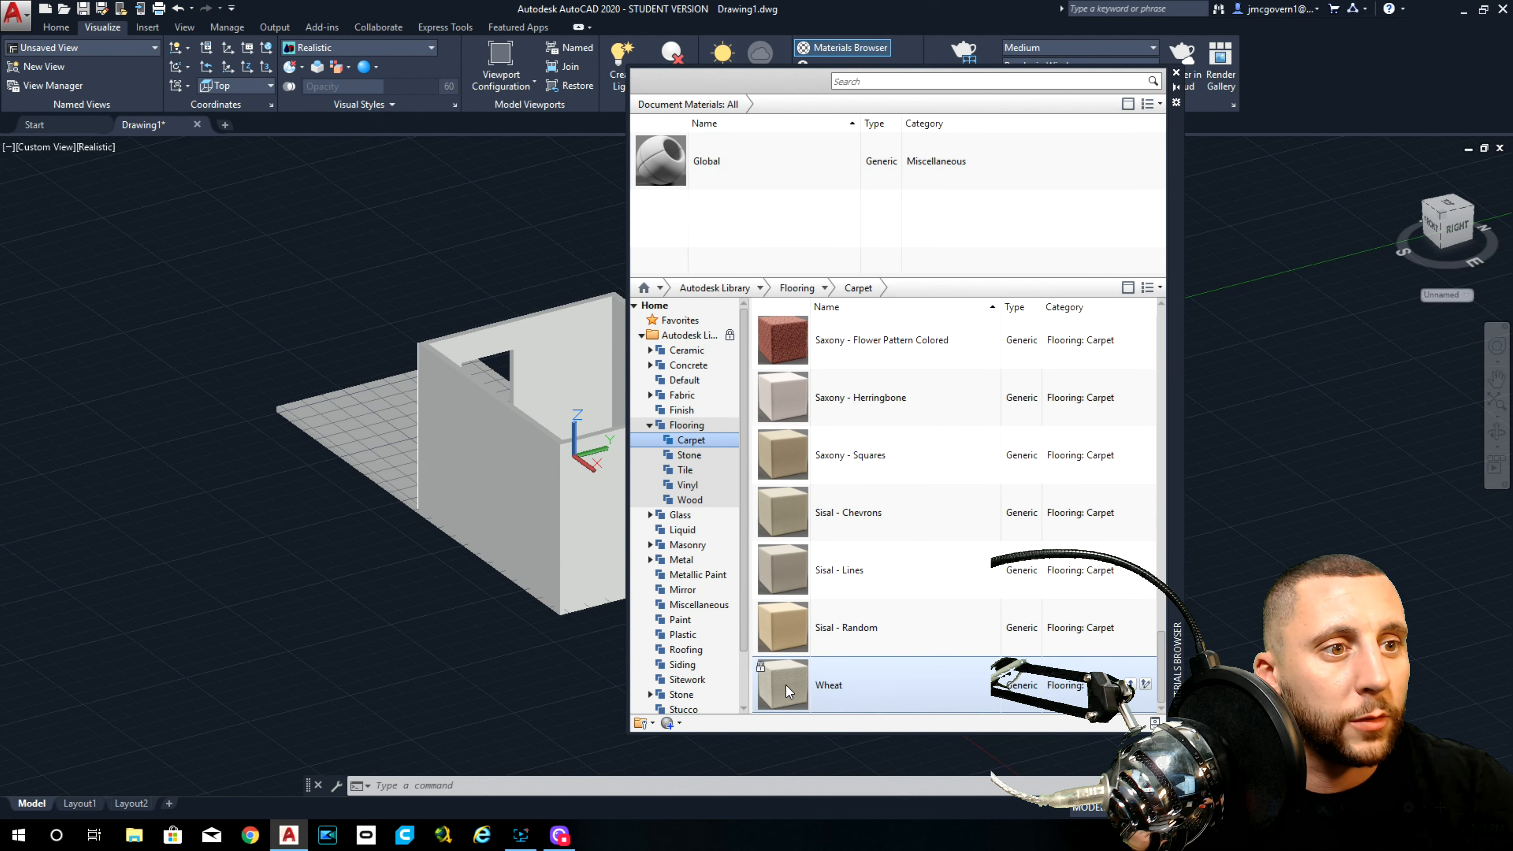
left_click_drag(790, 625, 348, 420)
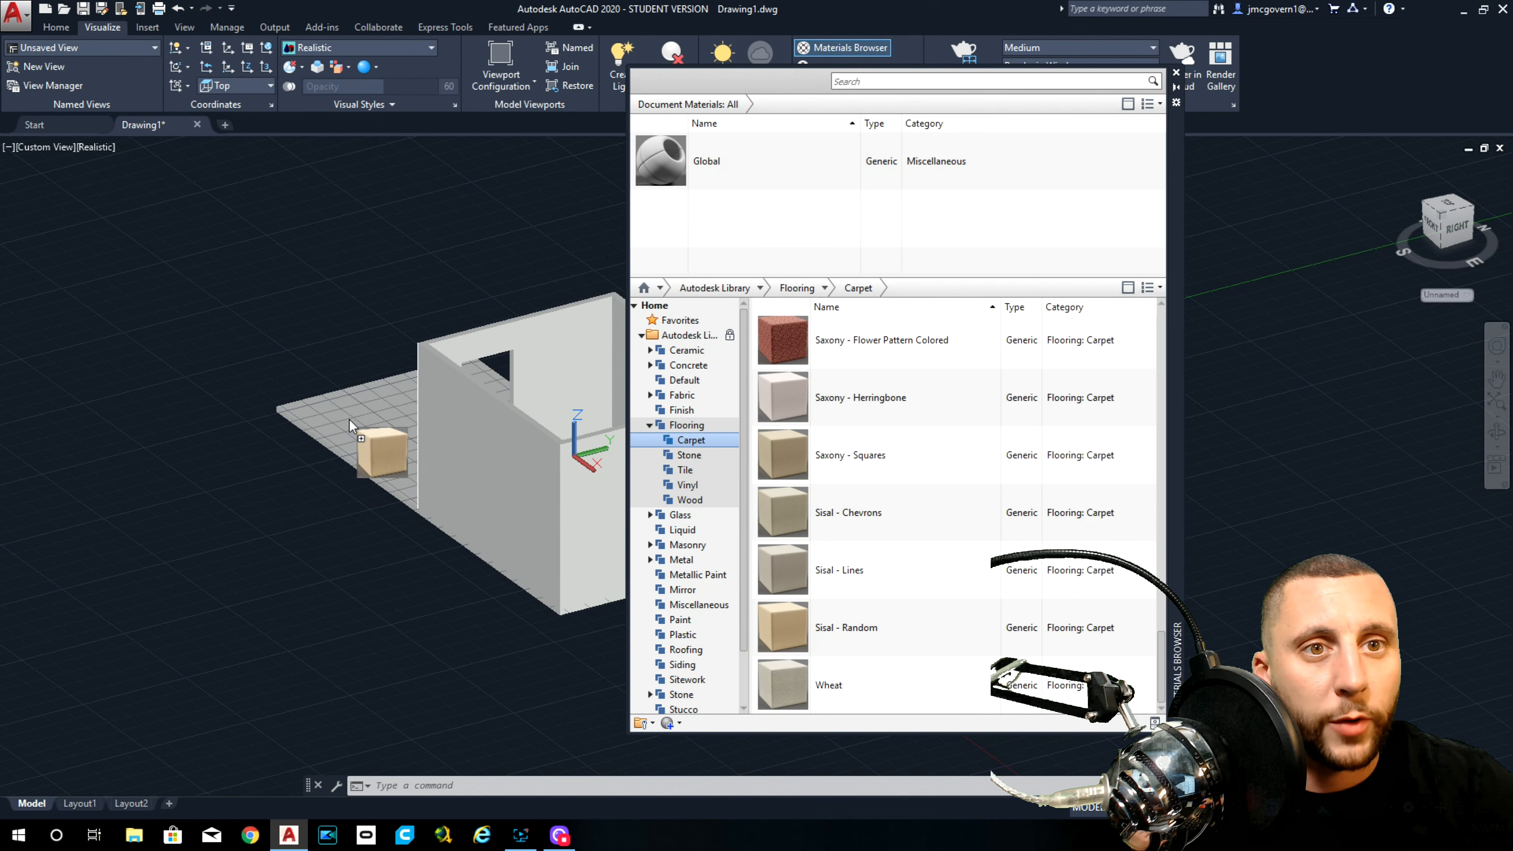
left_click_drag(349, 419, 349, 420)
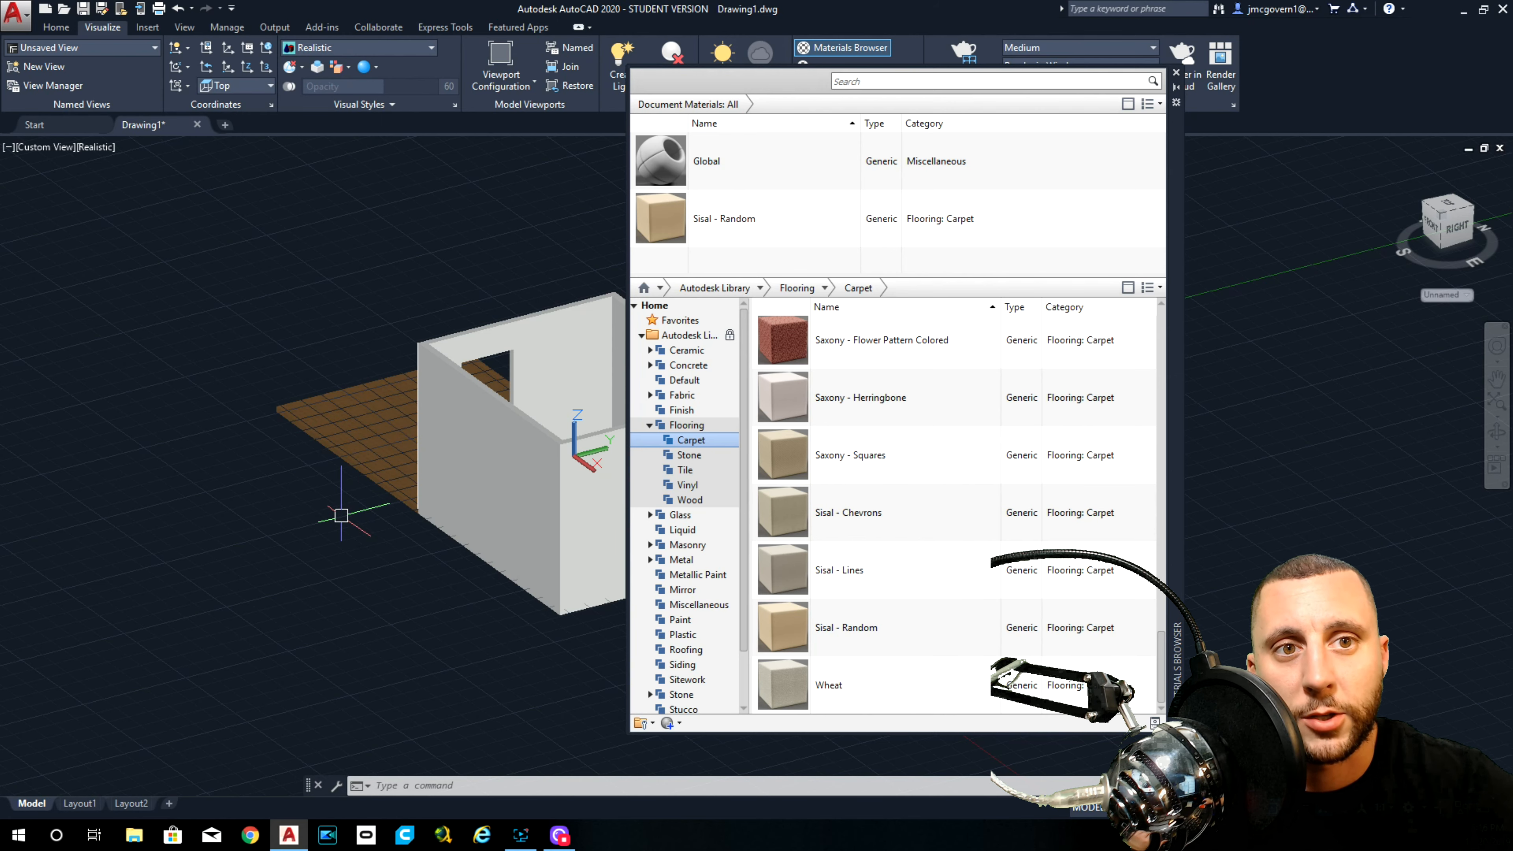
Step: Apply the Mosaic vinyl flooring material to the floor slab inside the room
middle_click_drag(448, 416, 391, 429, "shift")
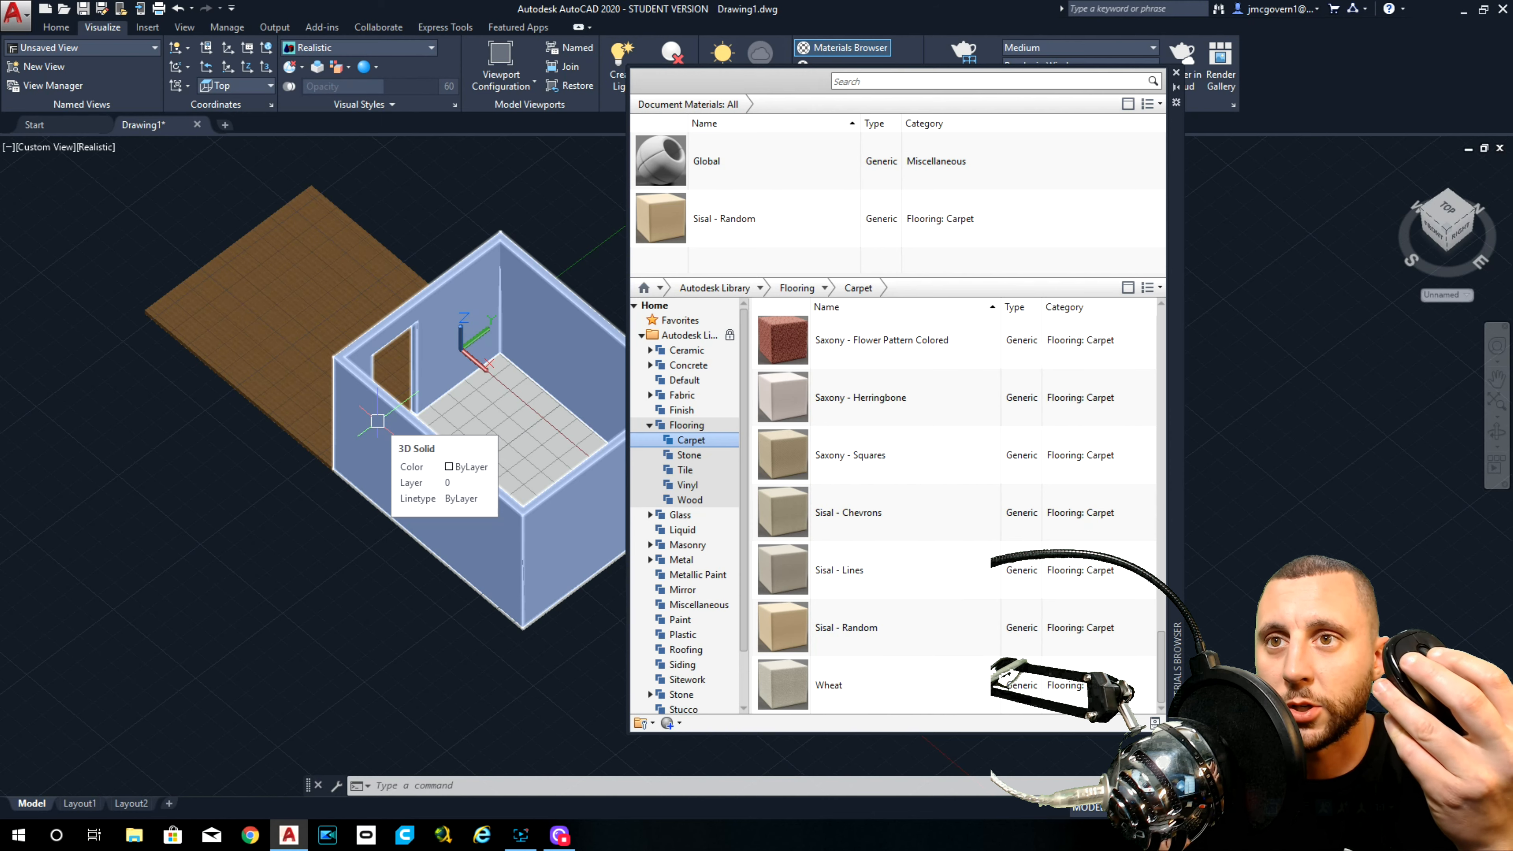
mouse_move(346, 405)
middle_mouse_down()
mouse_move(381, 392)
mouse_move(356, 393)
middle_mouse_up()
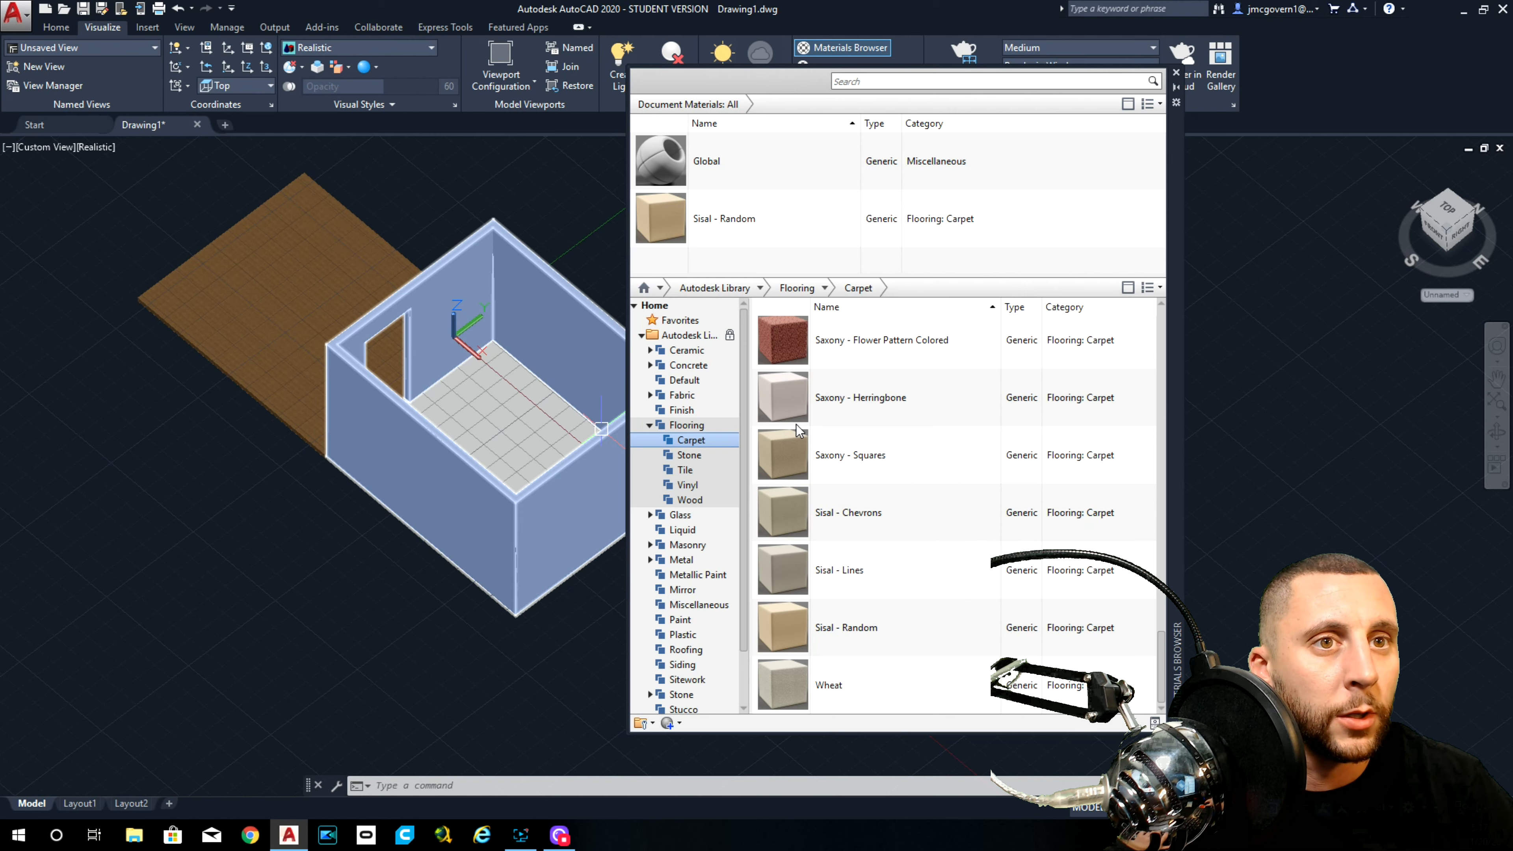
left_click(691, 471)
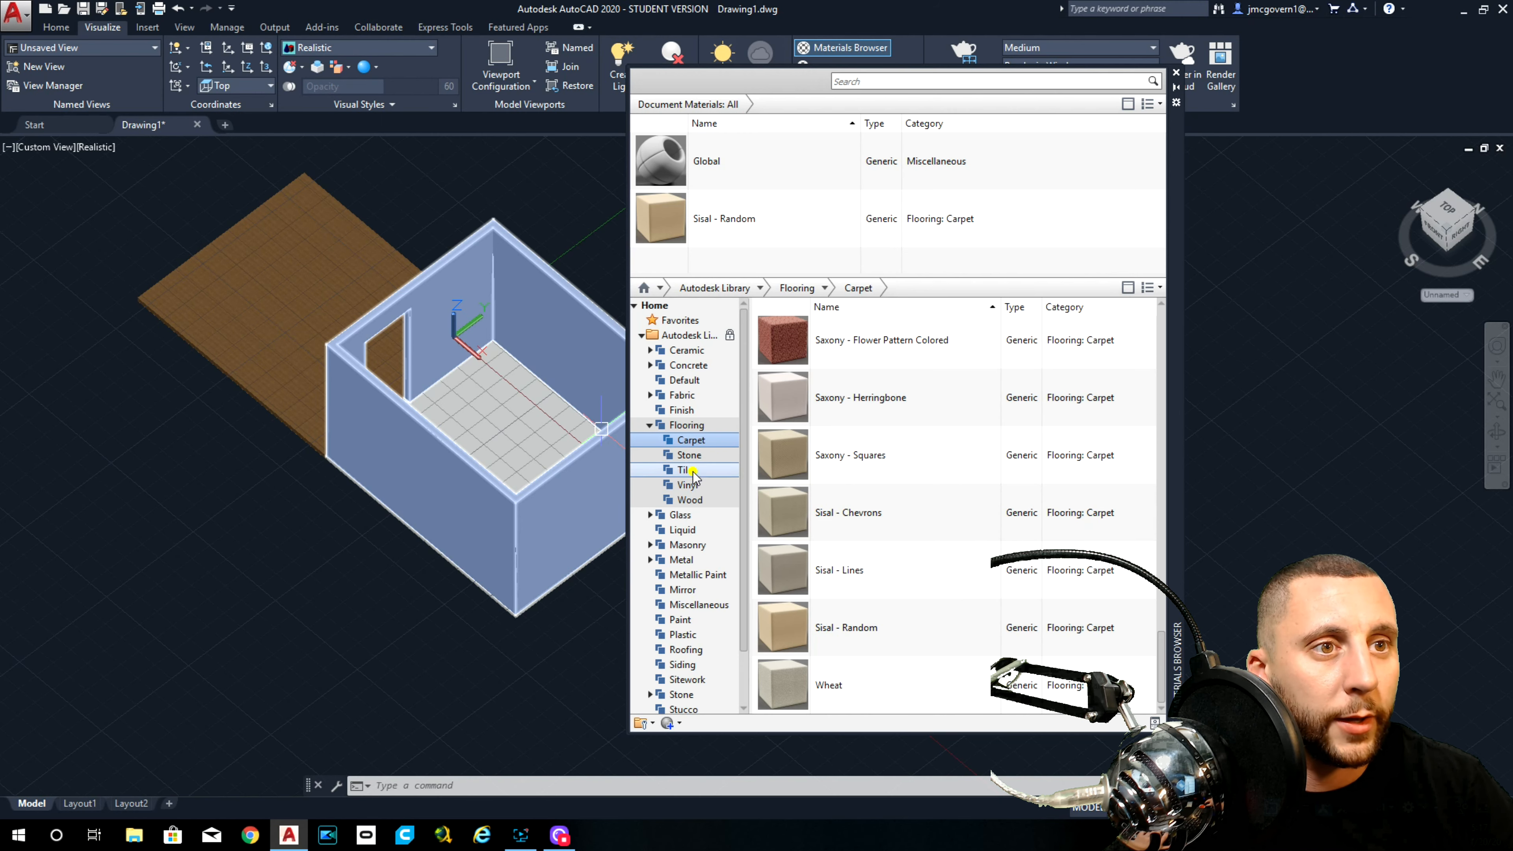
scroll(880, 479, "down", 1)
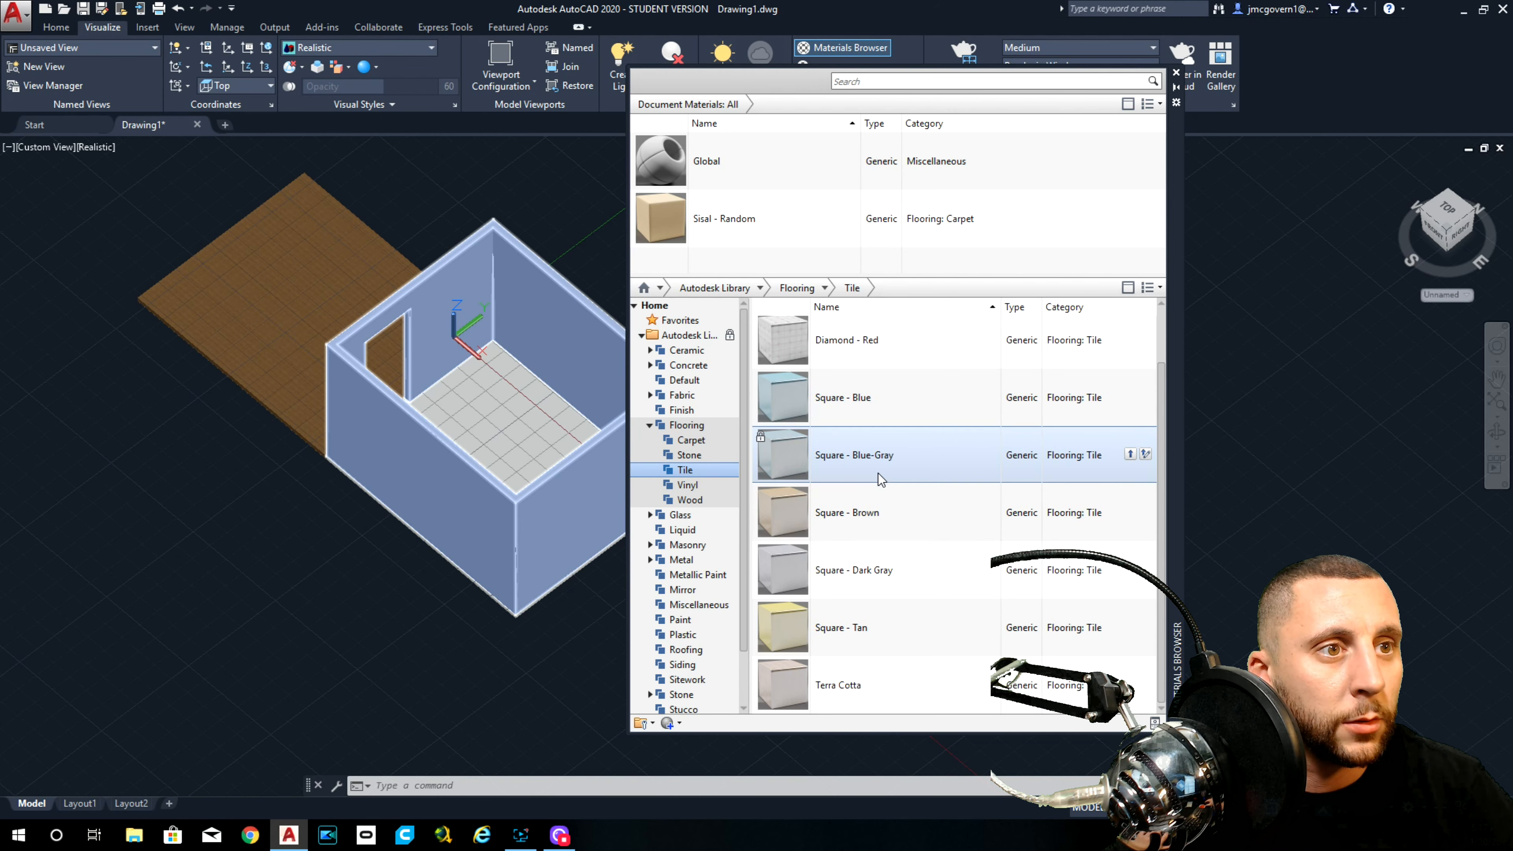
scroll(877, 475, "up", 1)
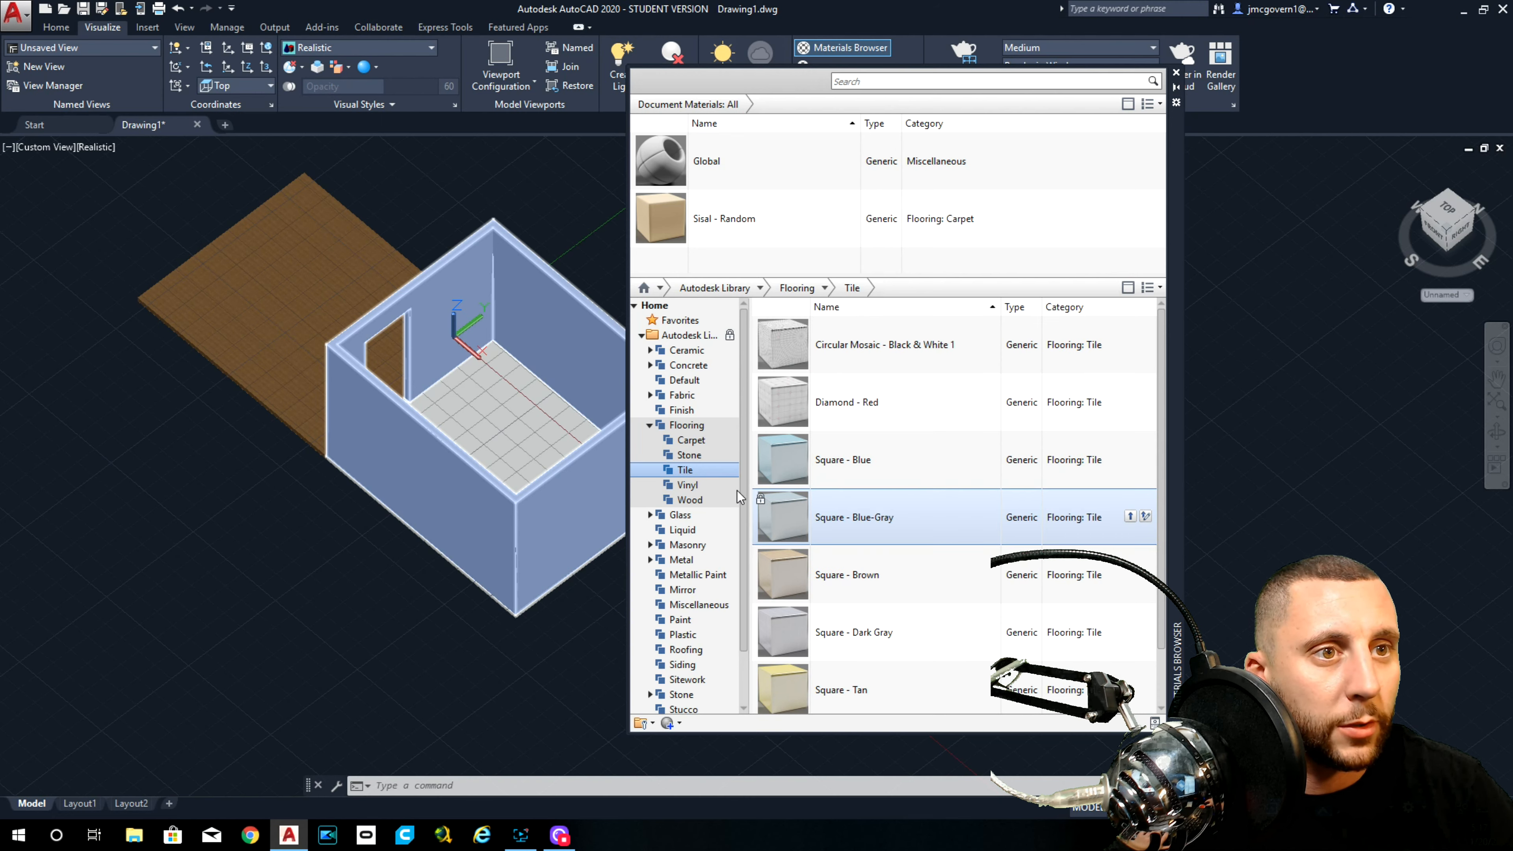
left_click(690, 485)
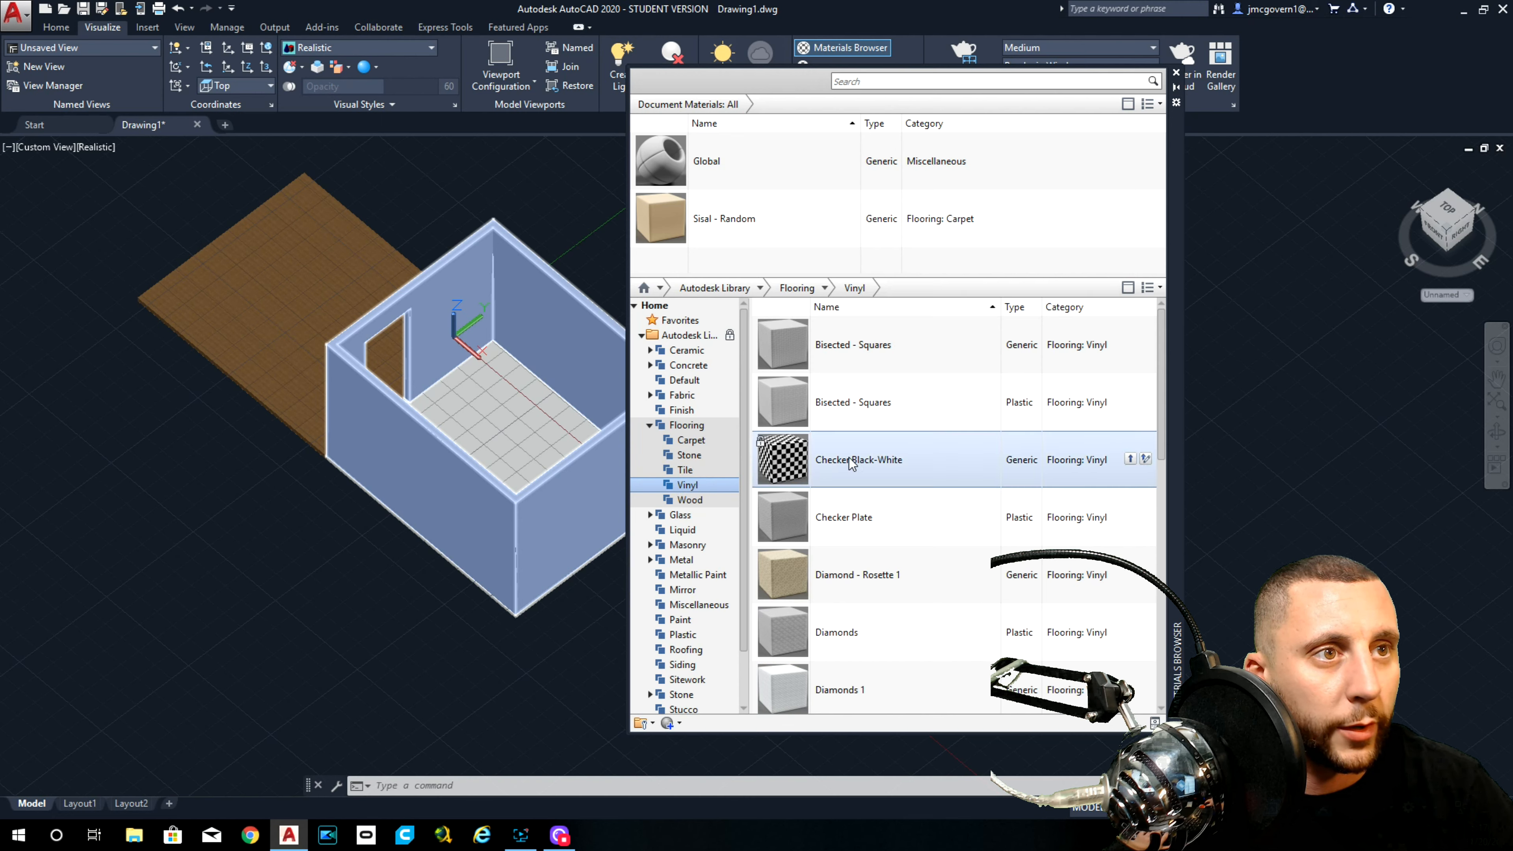
scroll(901, 433, "down", 1)
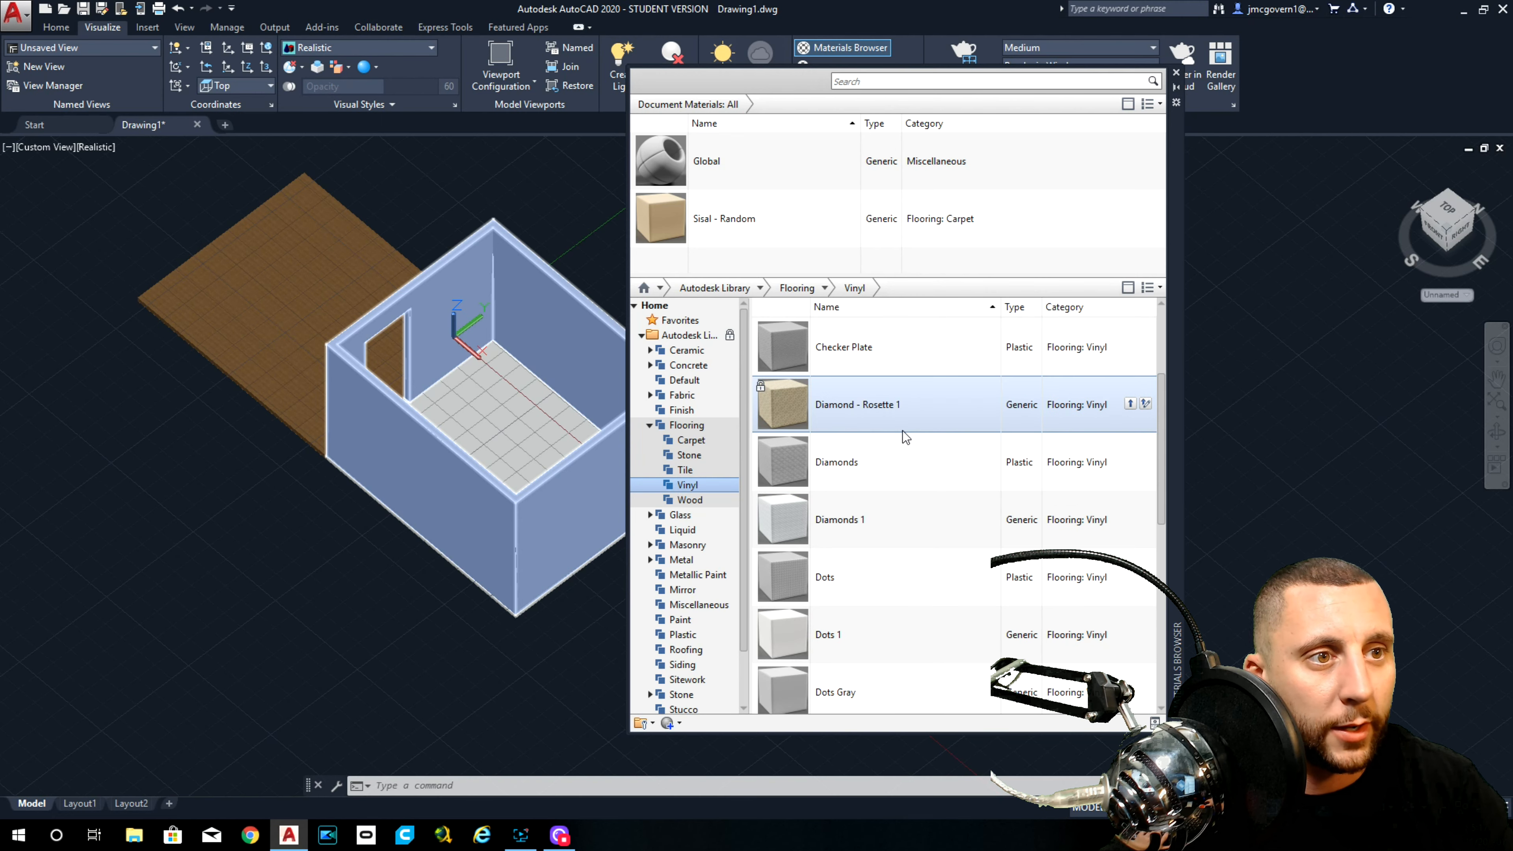
scroll(902, 433, "down", 3)
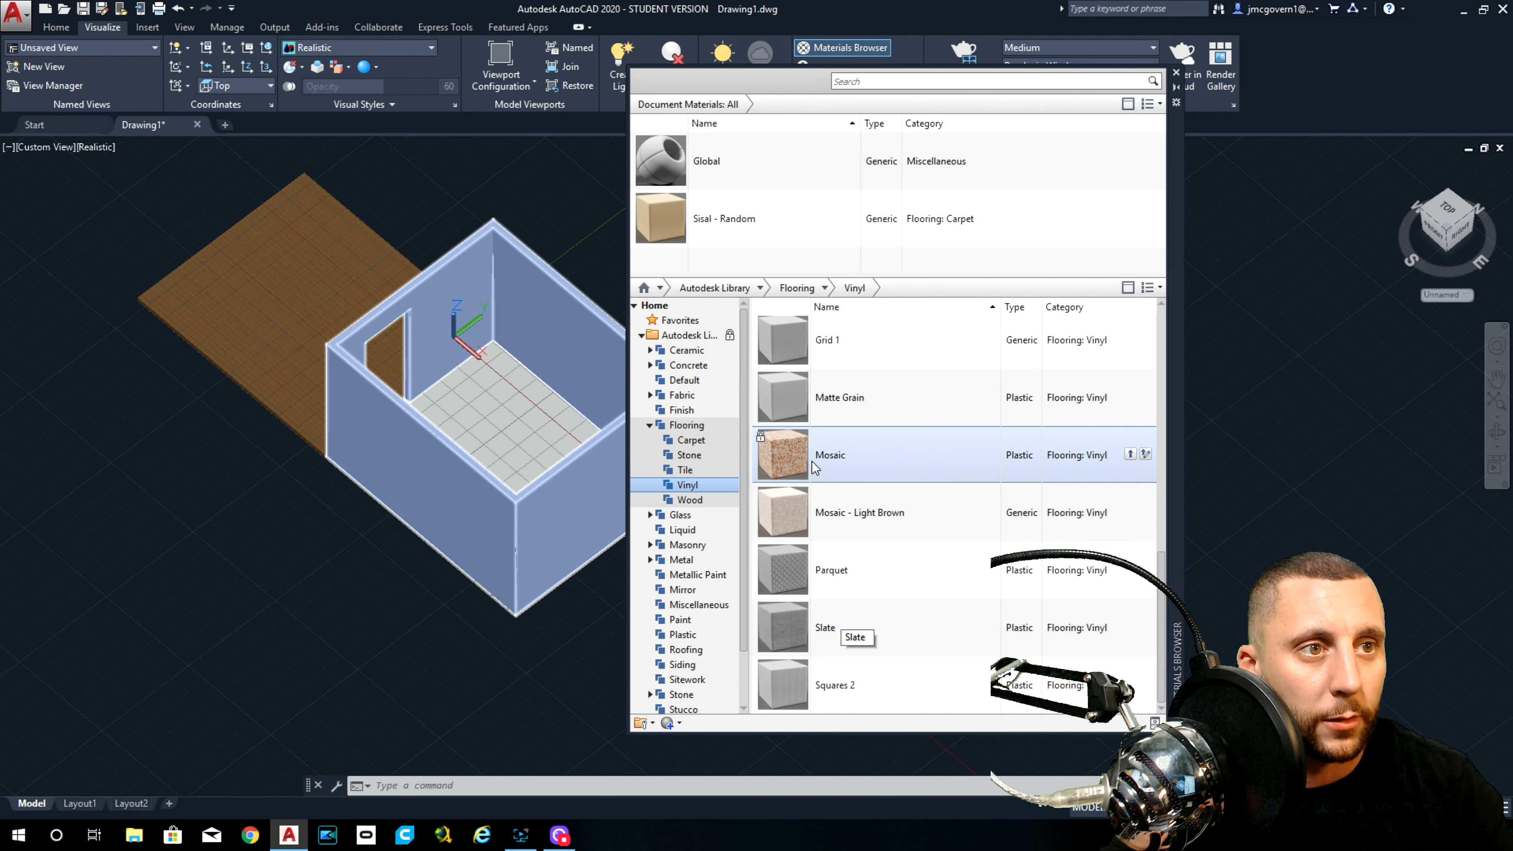
left_click_drag(791, 451, 486, 416)
scroll(488, 427, "up", 5)
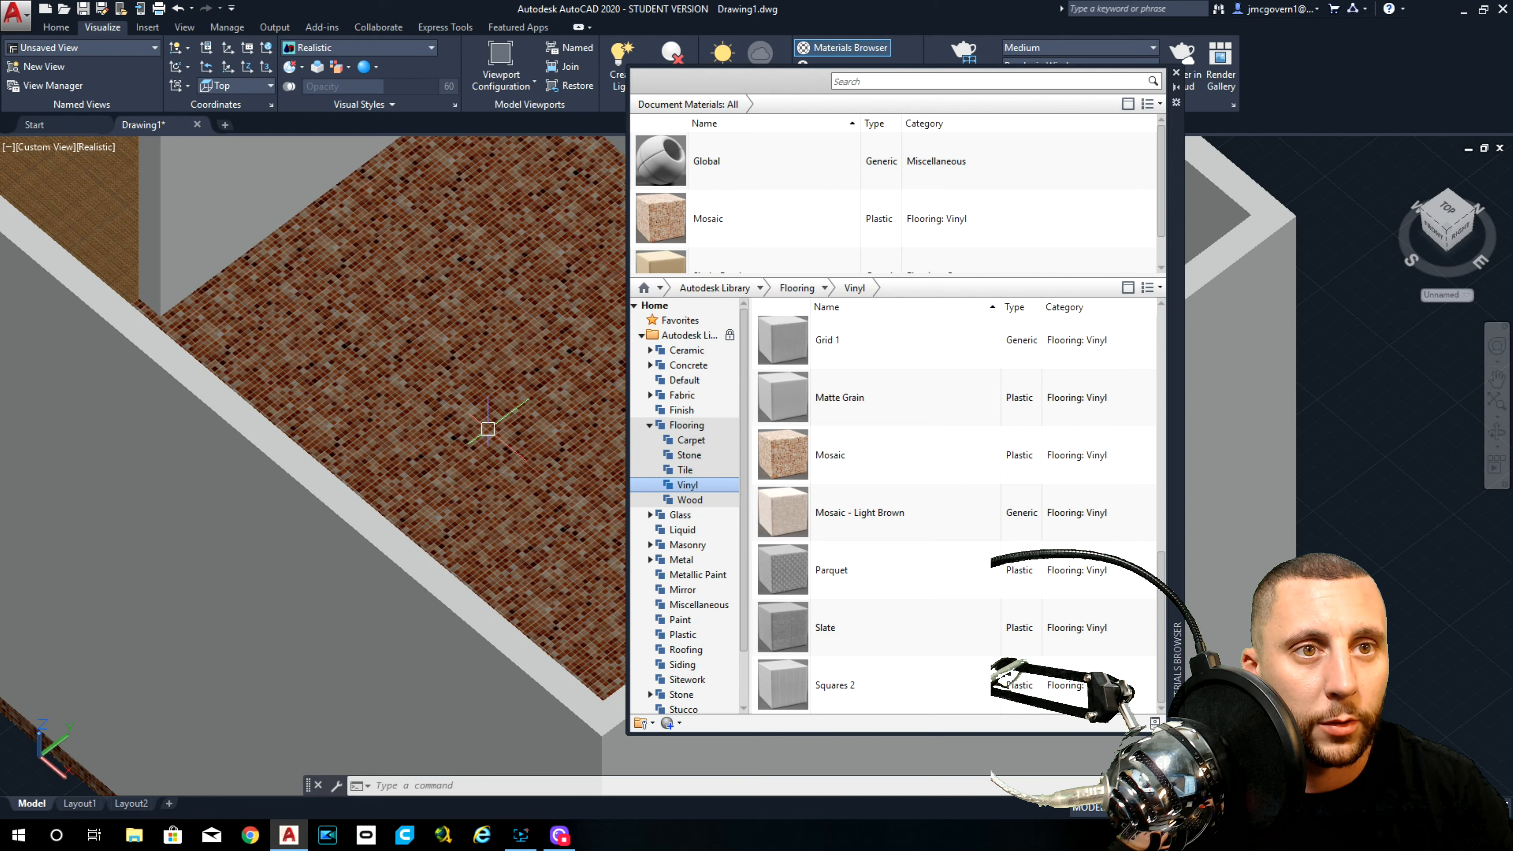
scroll(487, 428, "down", 3)
scroll(418, 410, "up", 6)
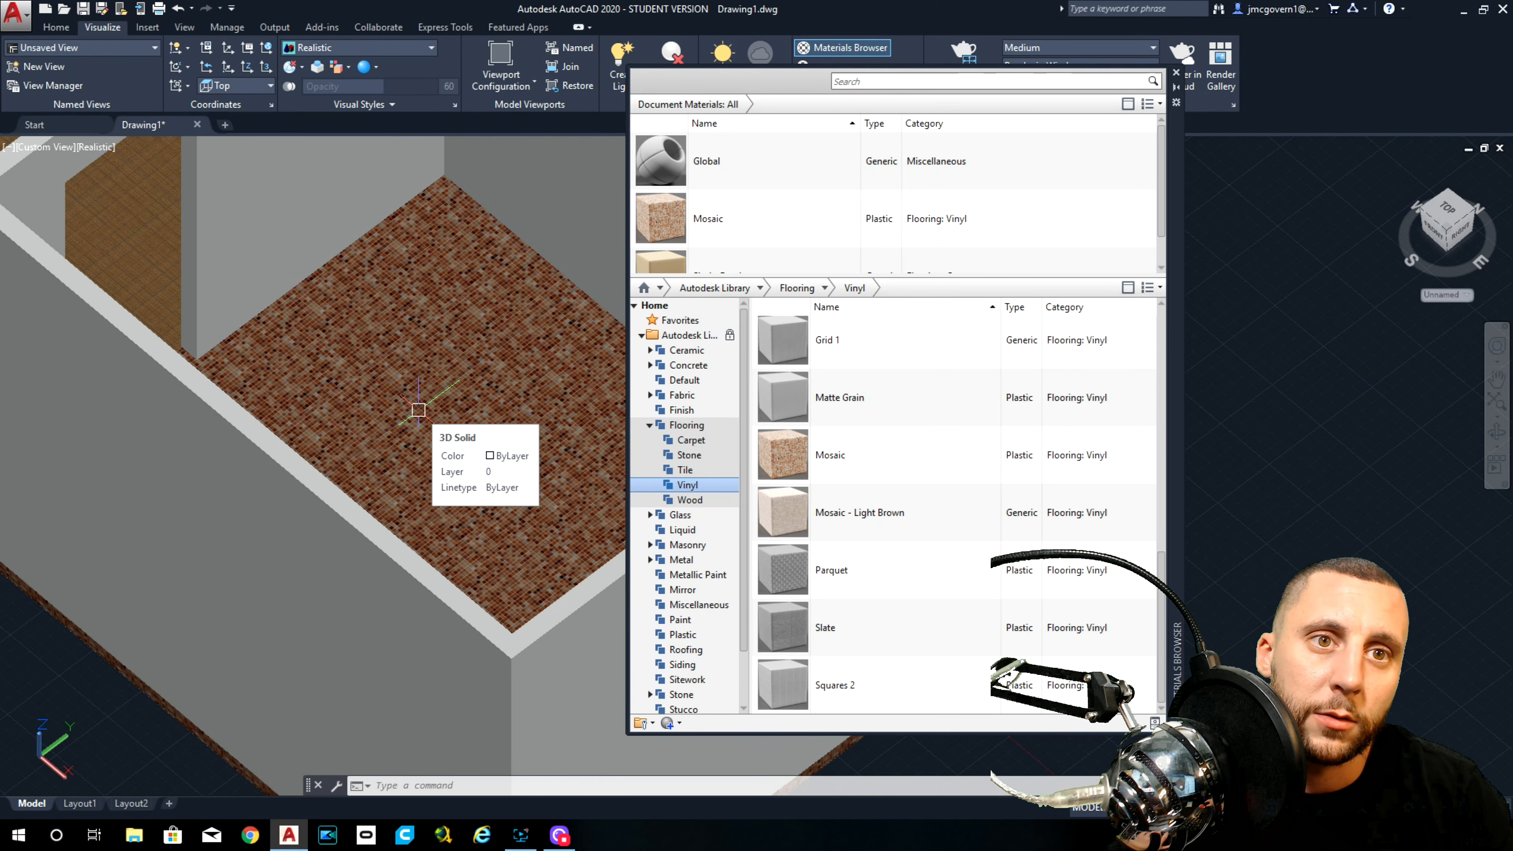
Step: Try the Mosaic - Light Brown and Checker Black-White vinyl materials on the room floor, and undo the last one
left_click_drag(792, 512, 514, 498)
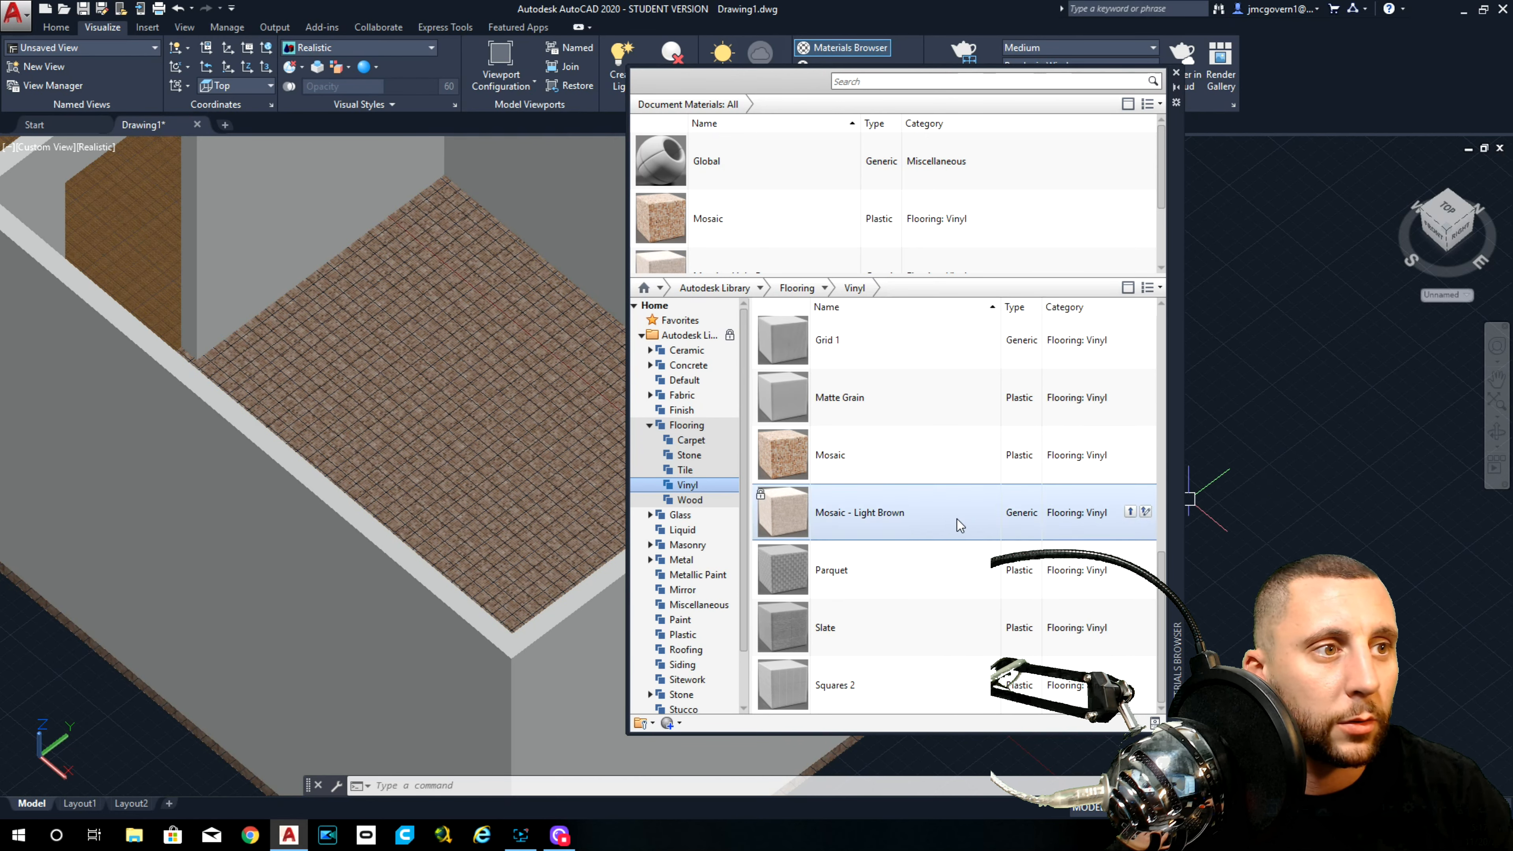
scroll(953, 512, "up", 3)
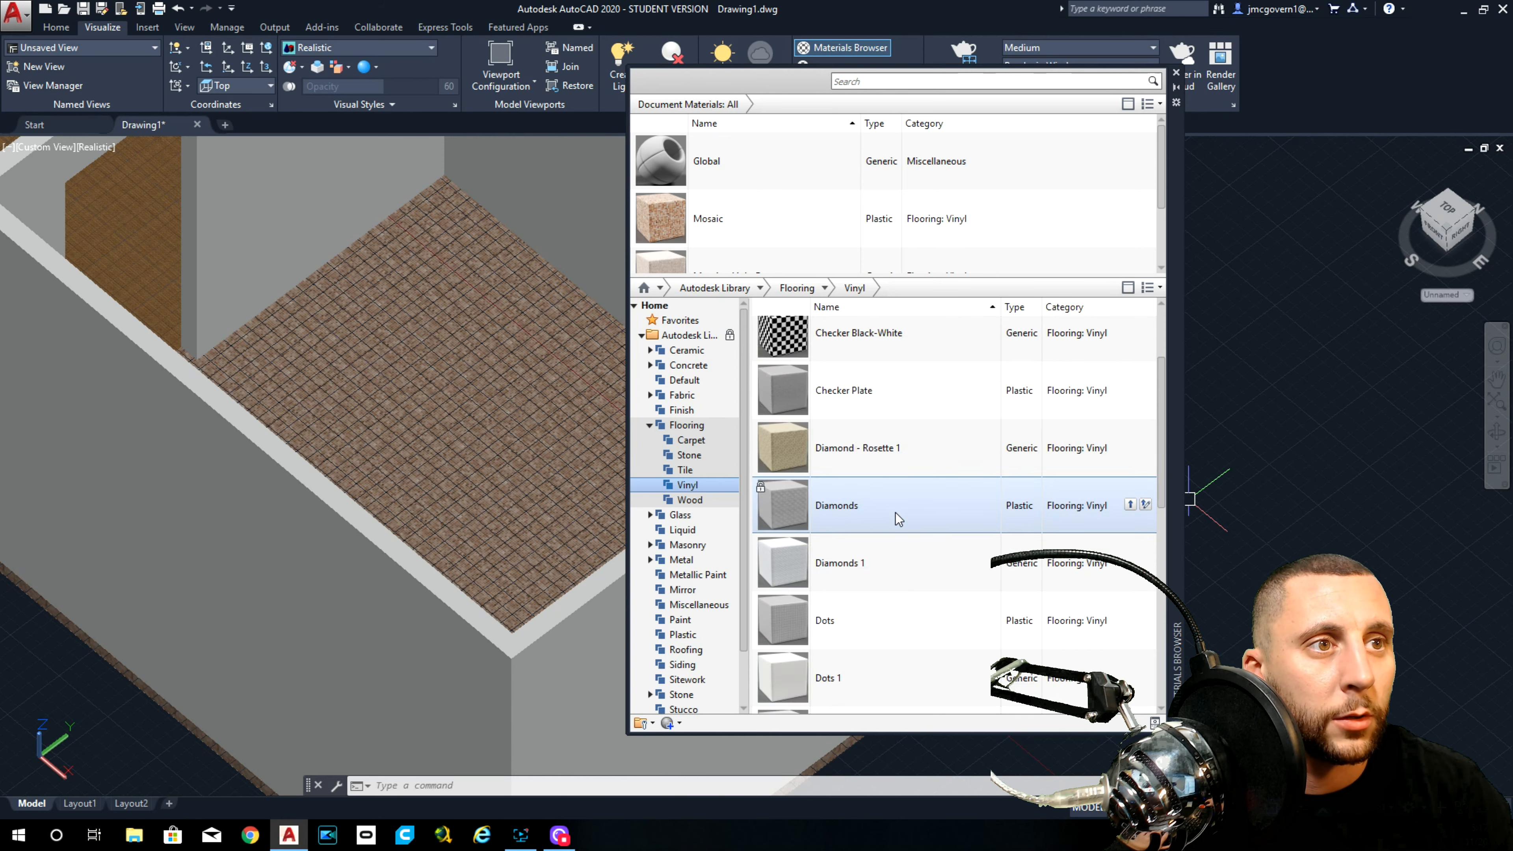
left_click_drag(858, 459, 530, 464)
key("ctrl+z")
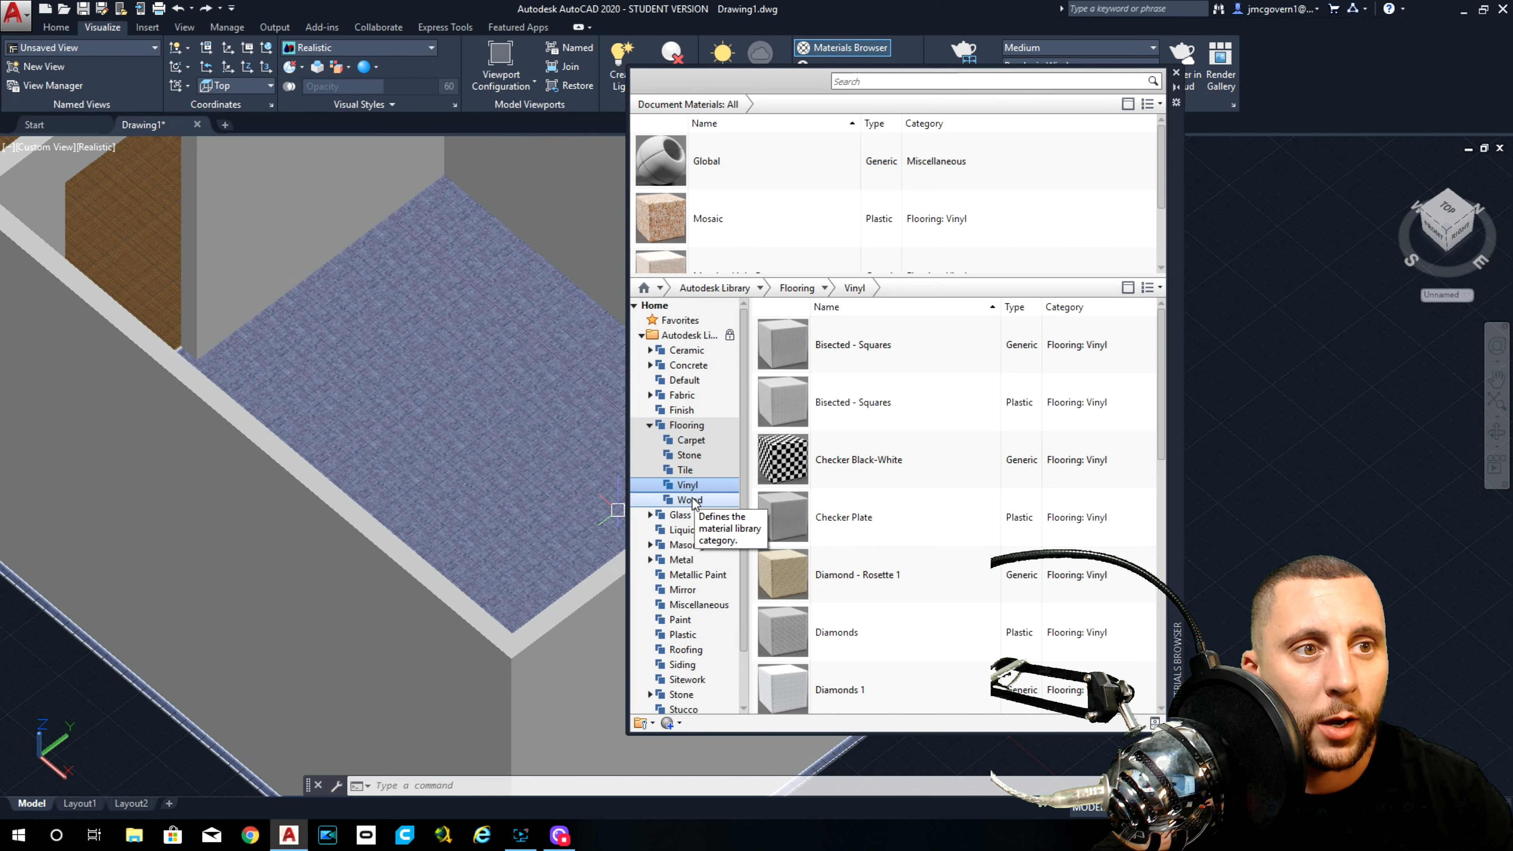
Step: Apply the Beechwood - Chocolate Brown wood flooring material to the floor slab inside the room
left_click(690, 426)
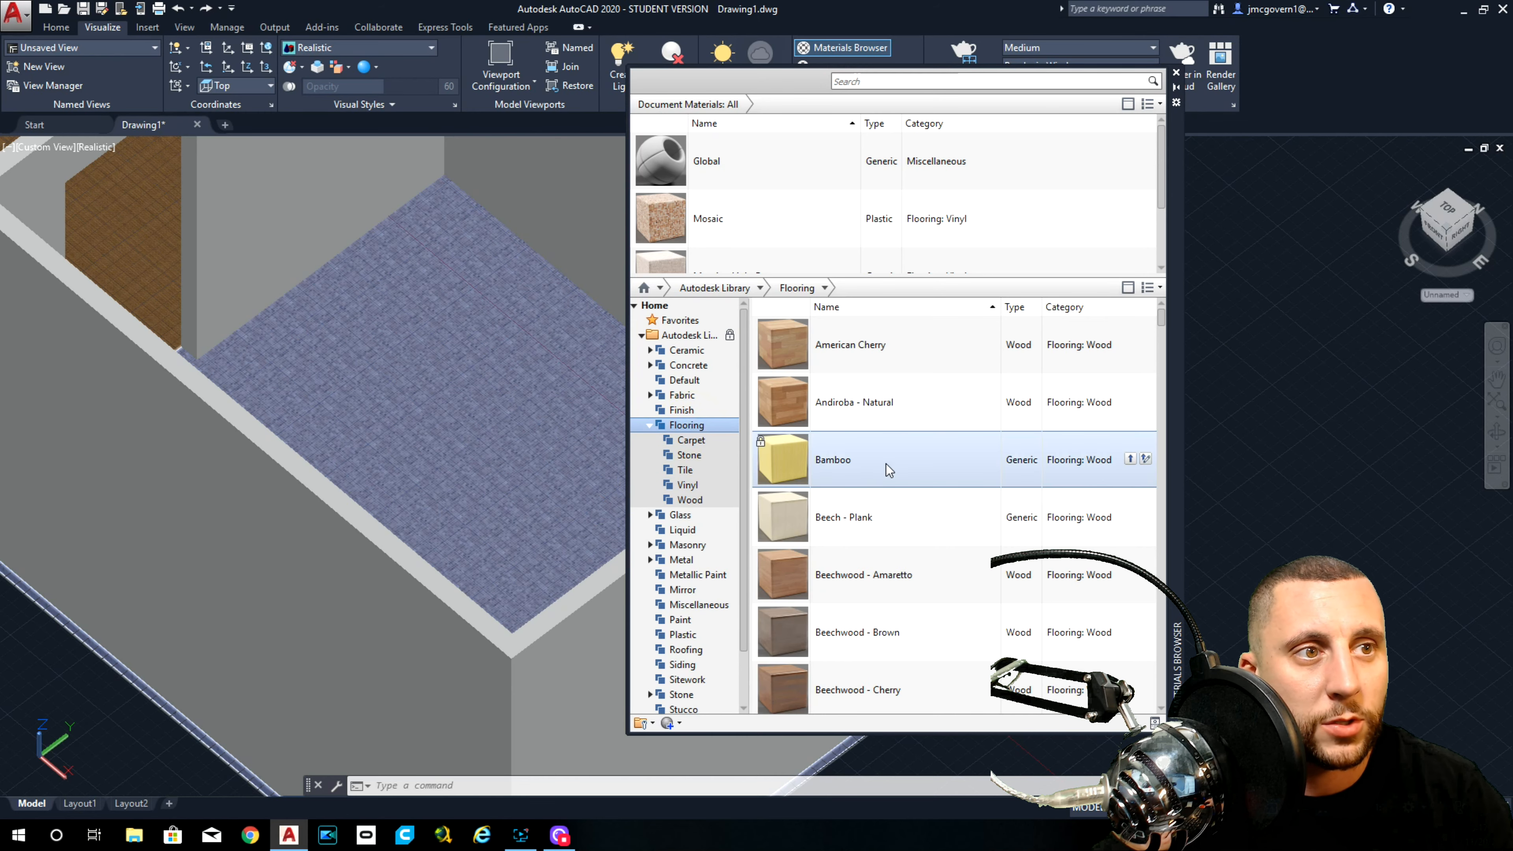
scroll(887, 465, "down", 5)
scroll(889, 473, "up", 1)
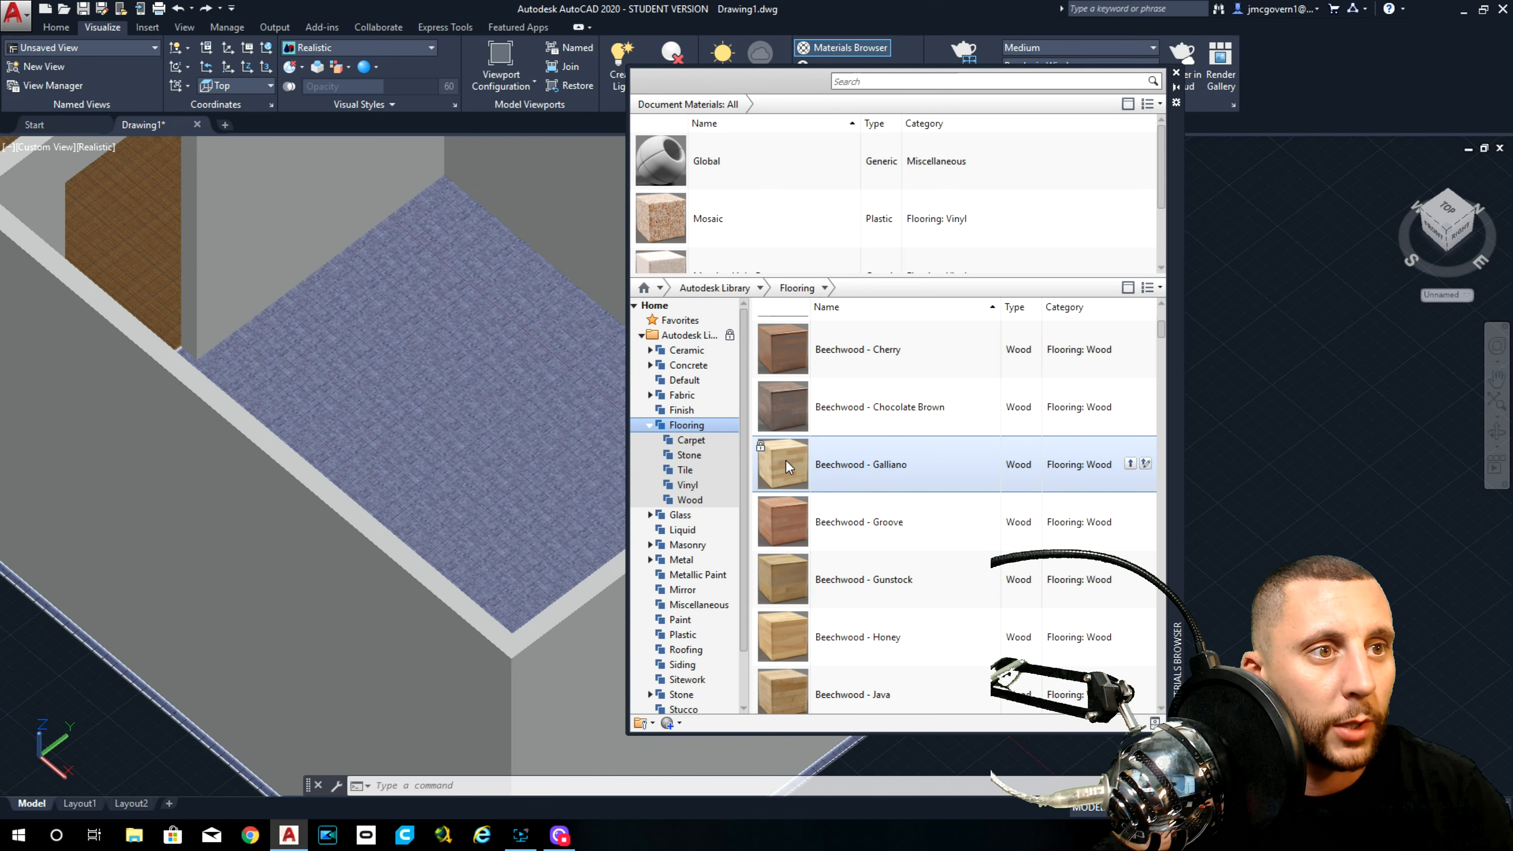
left_click_drag(788, 402, 534, 496)
scroll(503, 460, "down", 3)
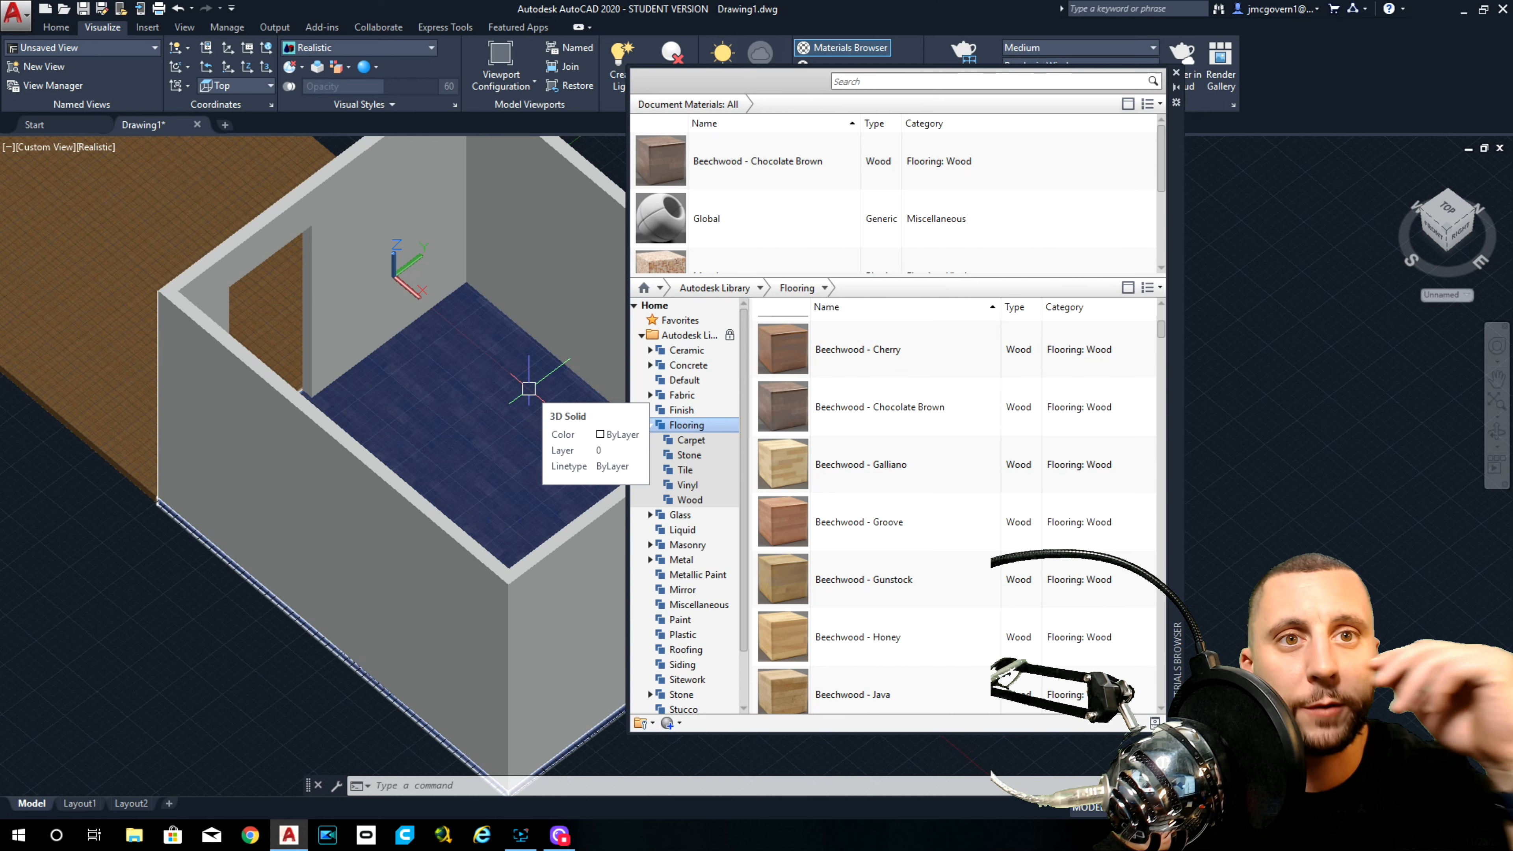
left_click(524, 381)
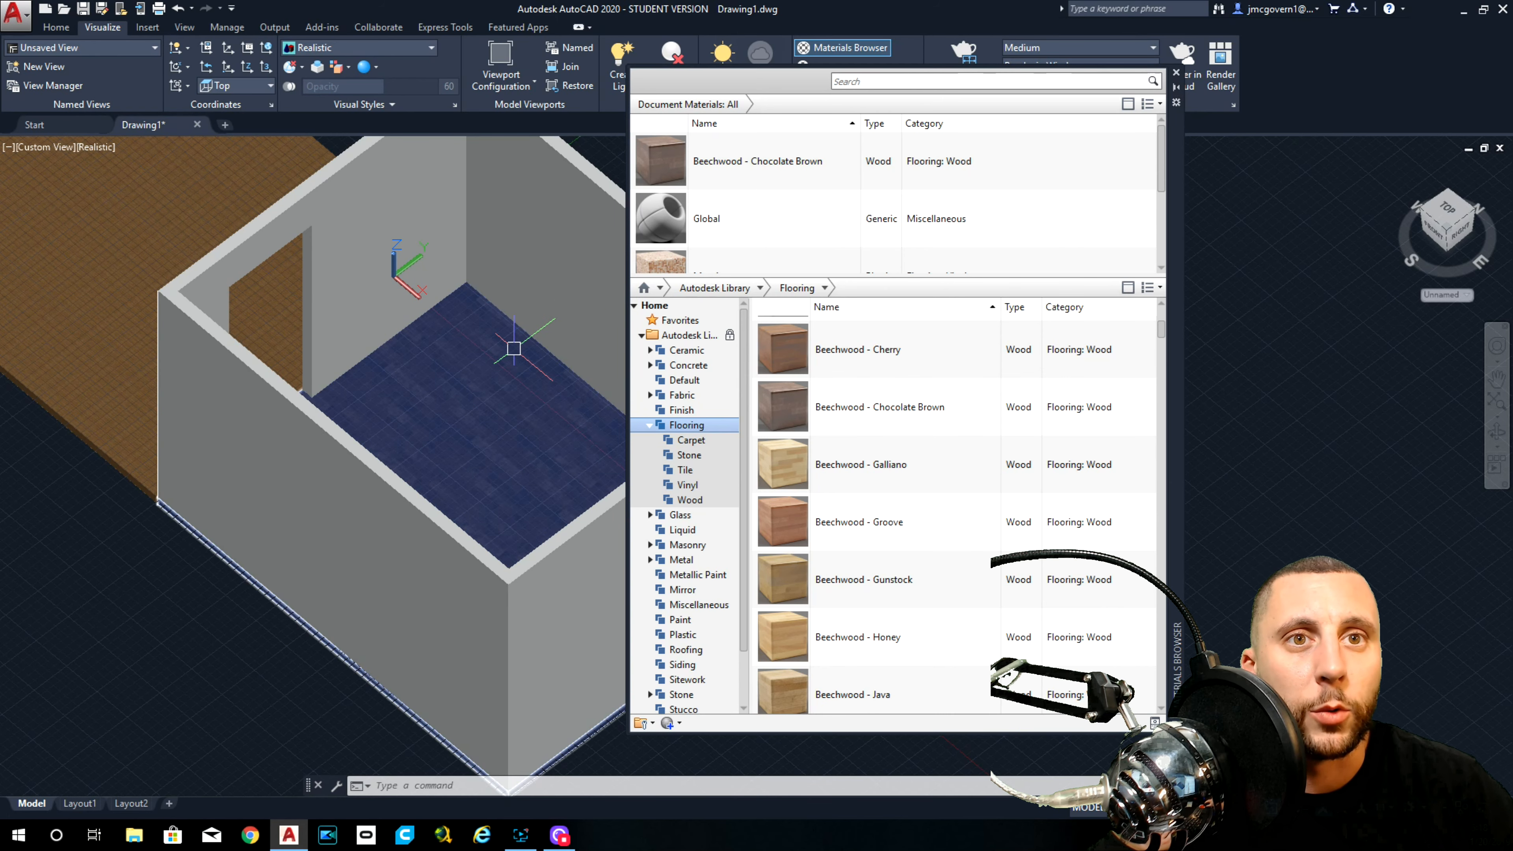
middle_click_drag(506, 370, 444, 324)
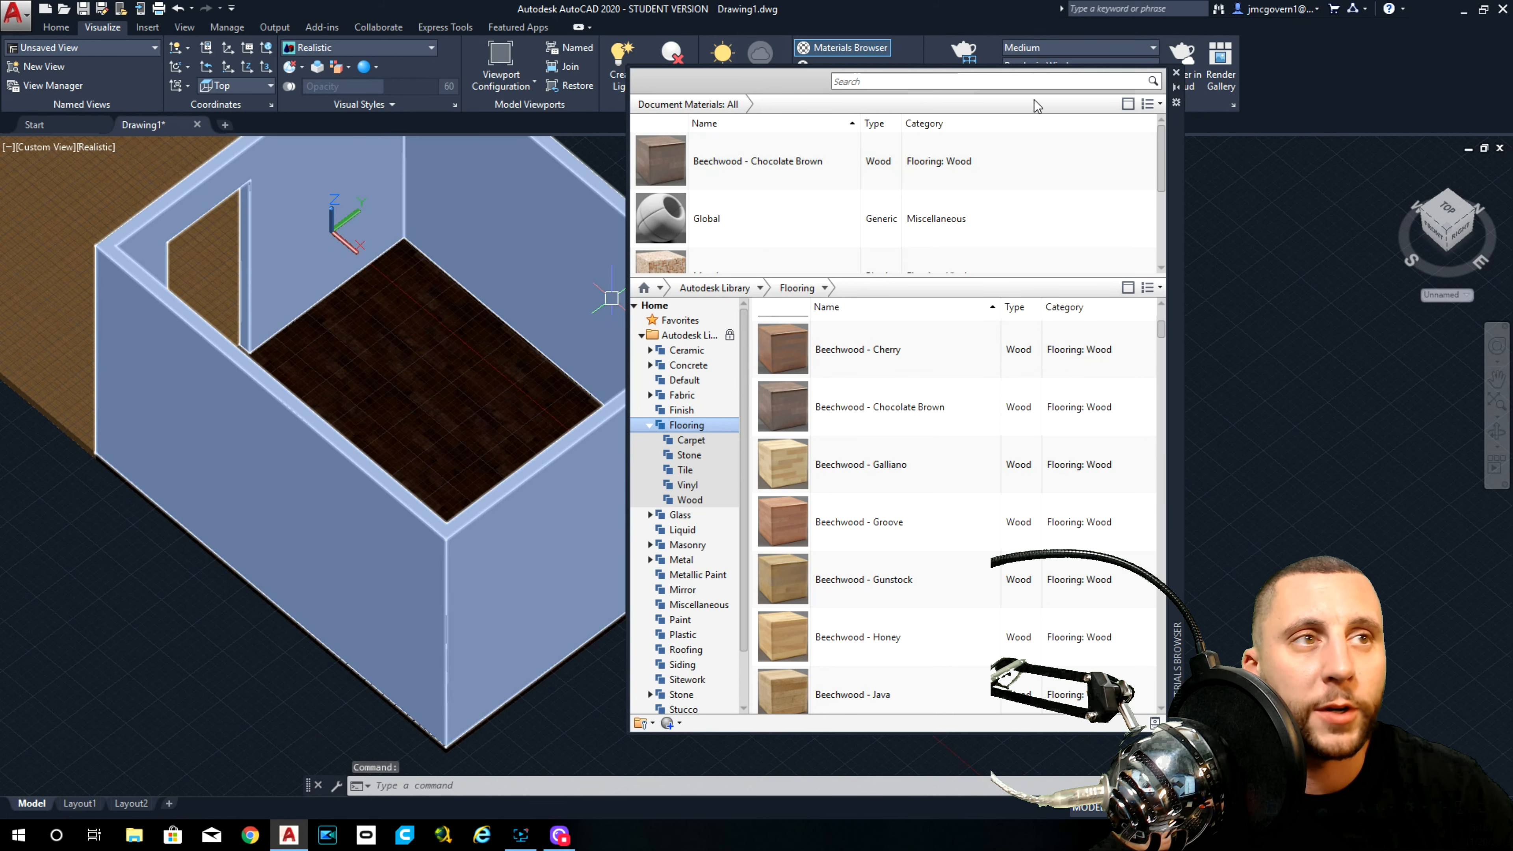
Step: Close the Materials Browser
left_click(1175, 74)
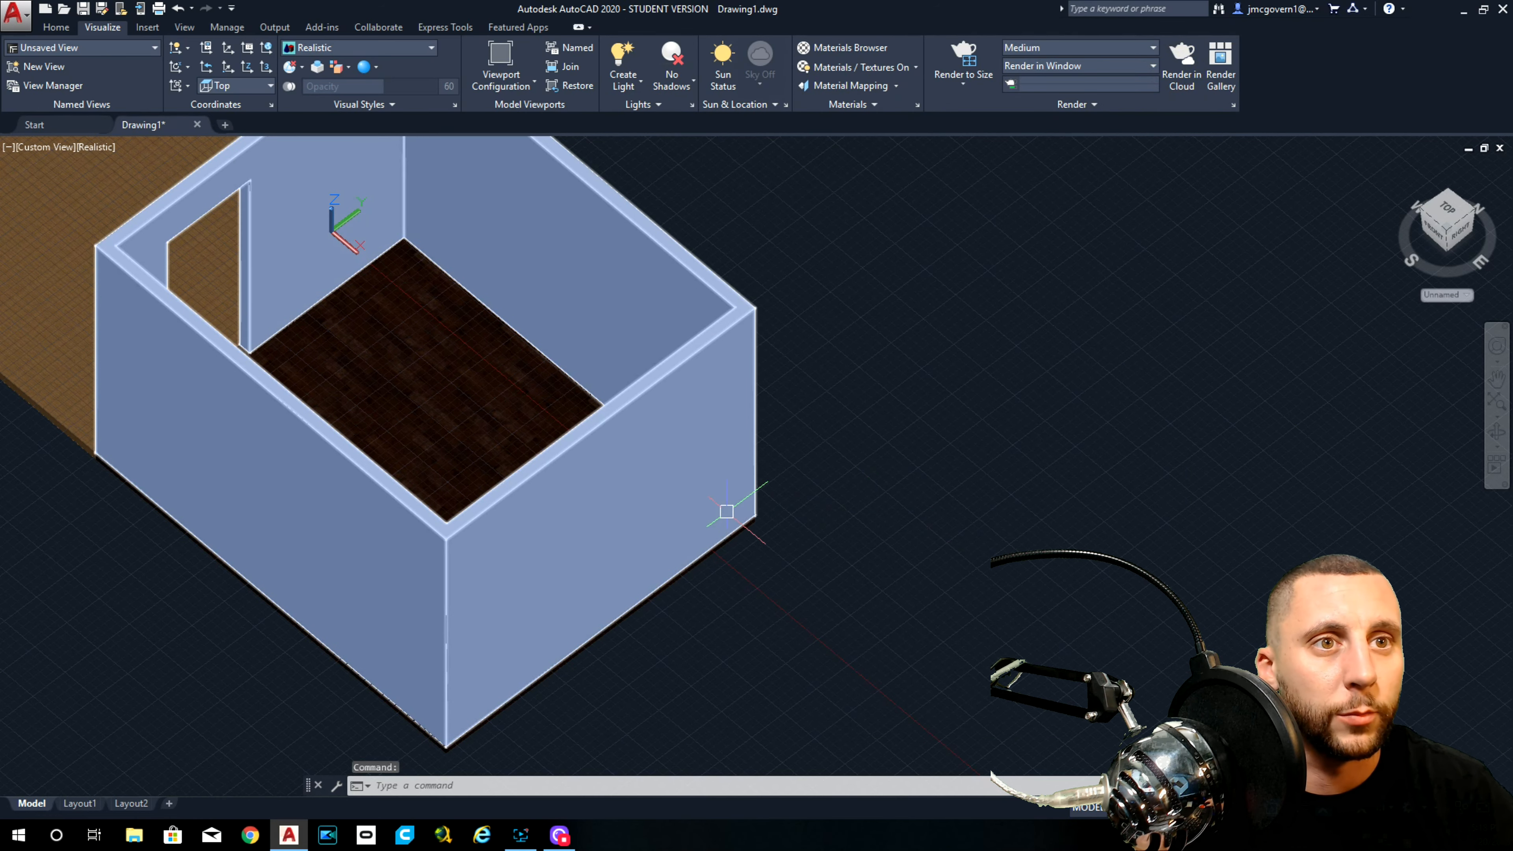
Step: Try moving the walls off the floor slab to reach the stray vertical line at the slab corner, and undo the move
left_click(417, 534)
type("m")
key("Return")
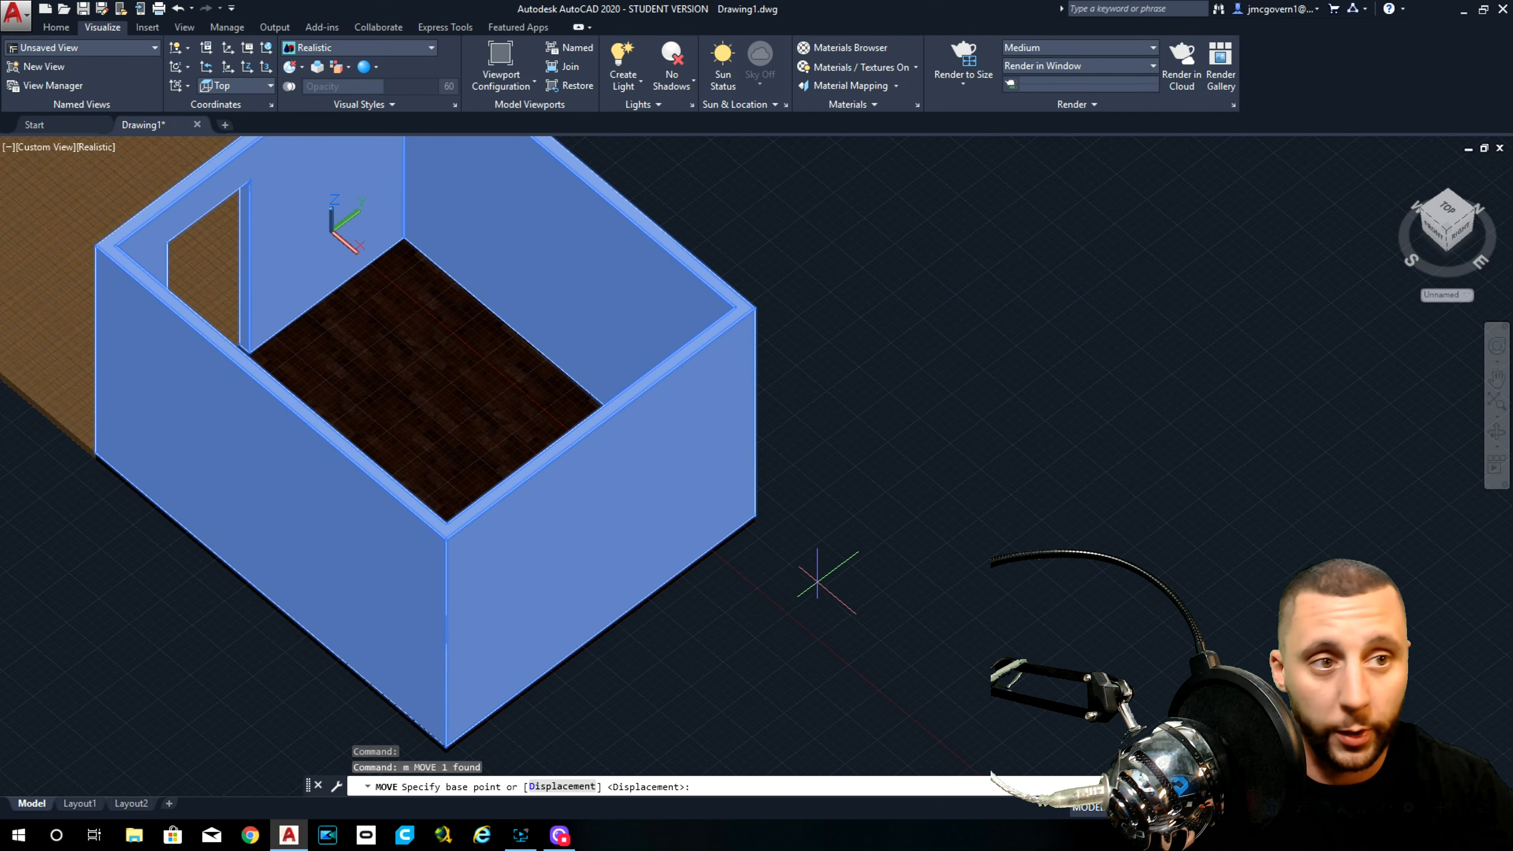
left_click(833, 444)
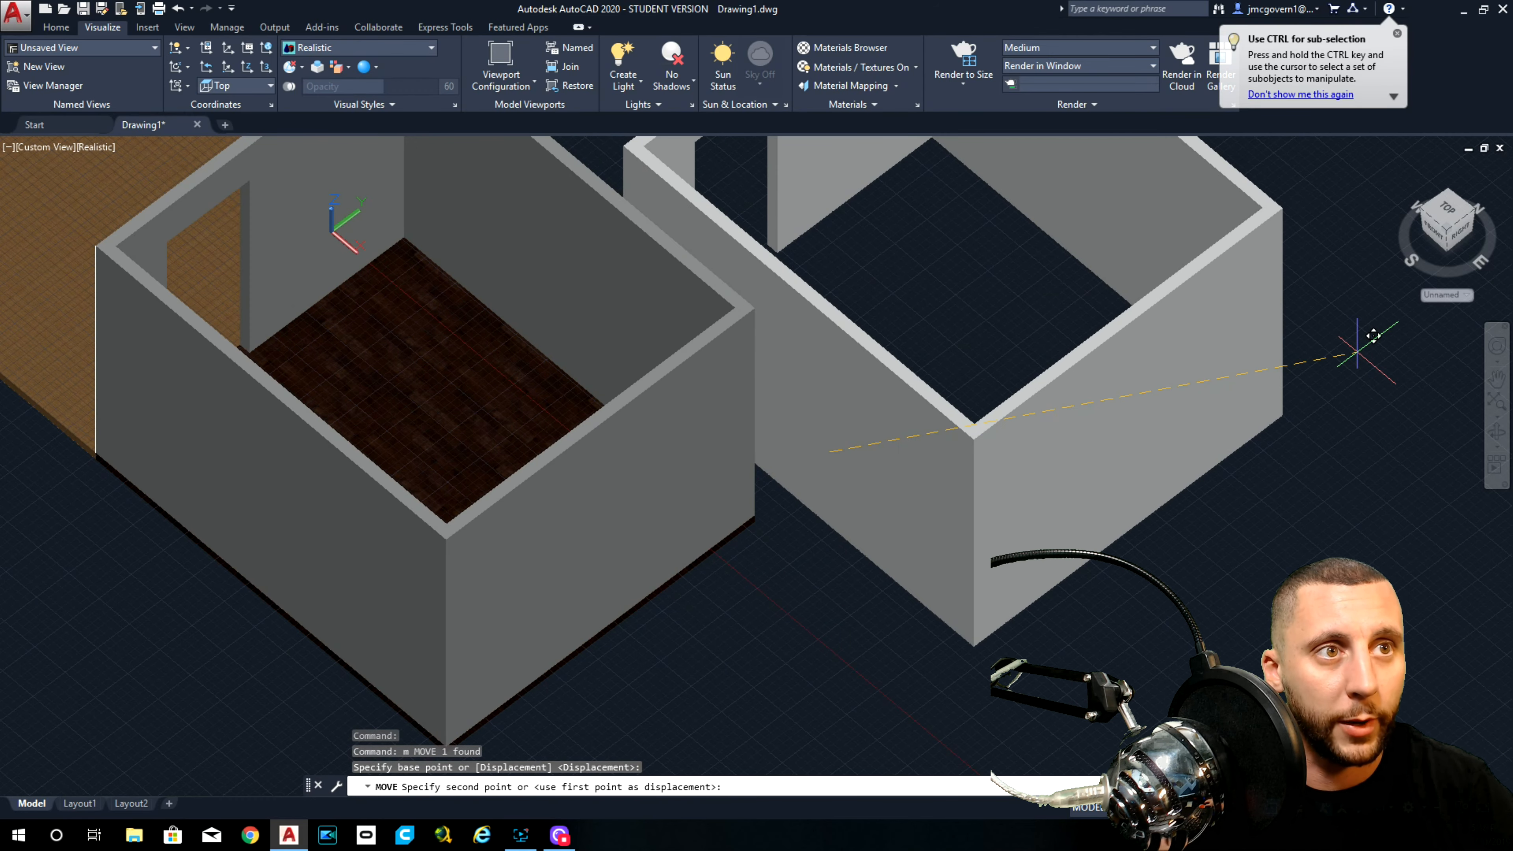
left_click(1357, 351)
left_click(370, 404)
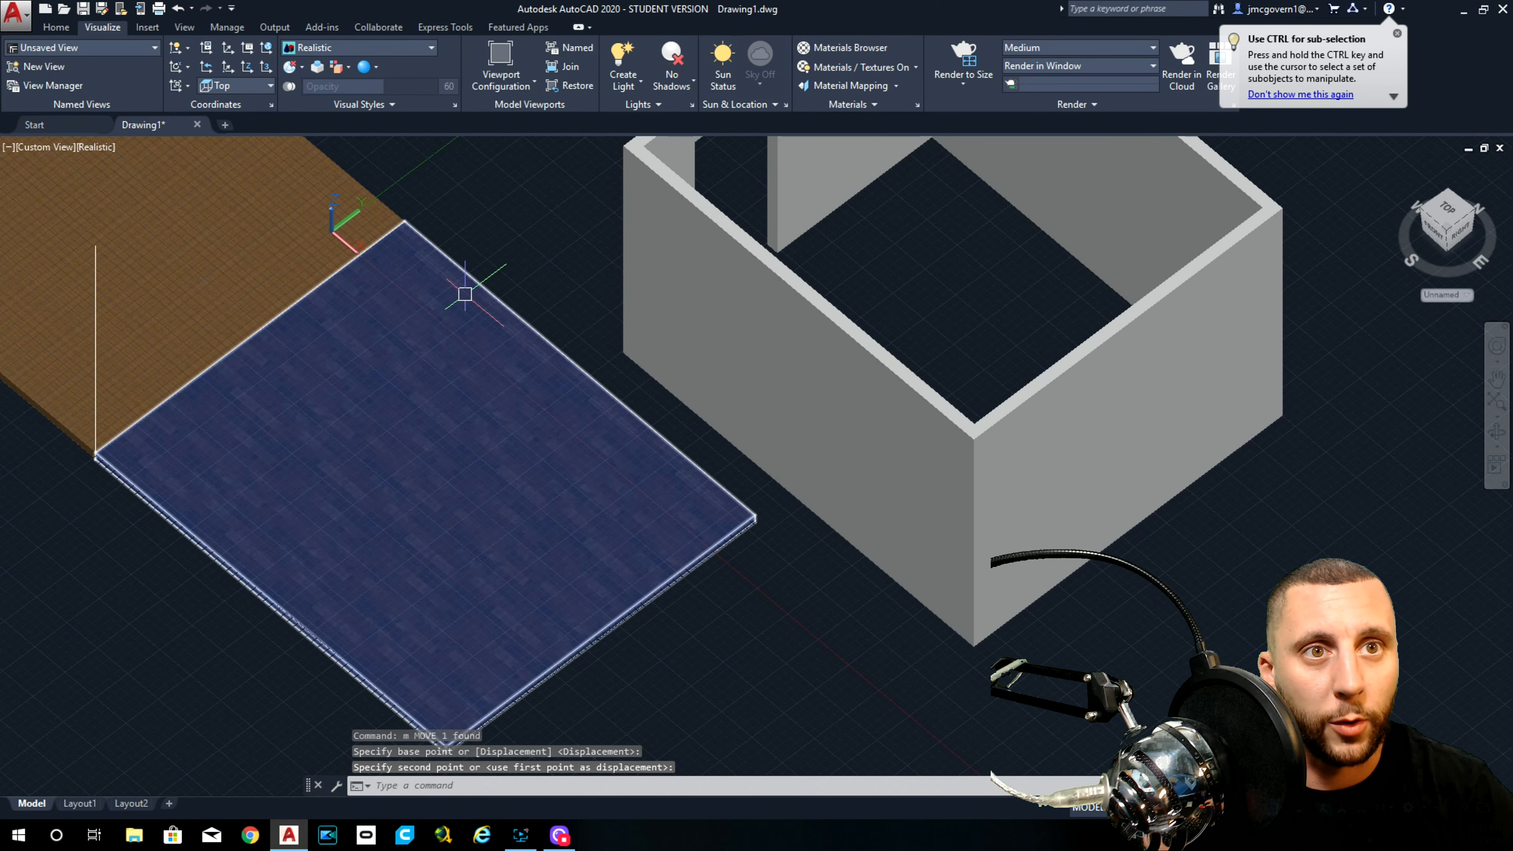
scroll(701, 474, "down", 5)
key("Escape")
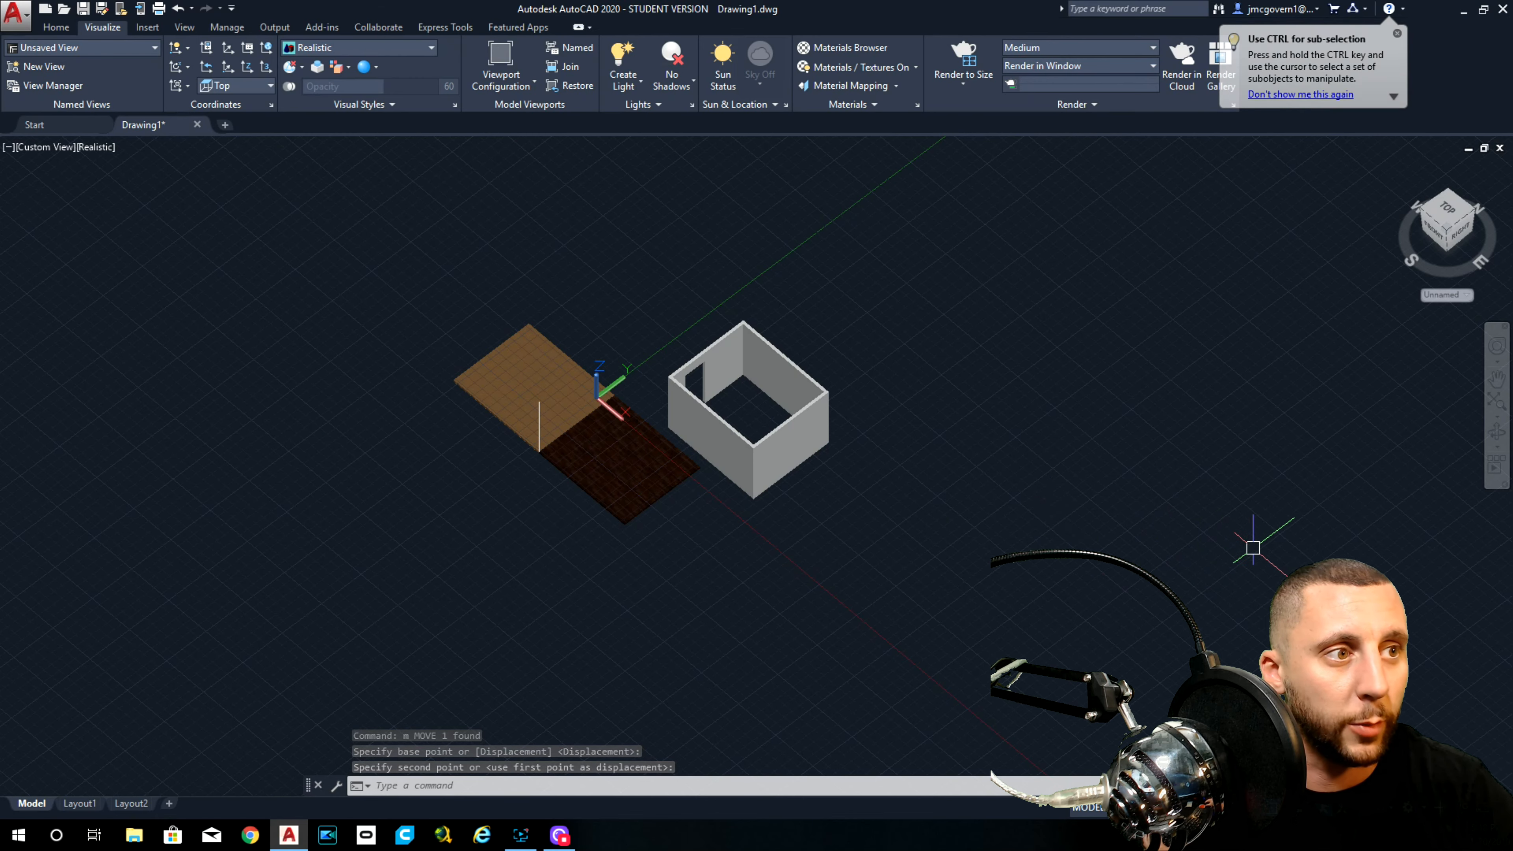
left_click(482, 314)
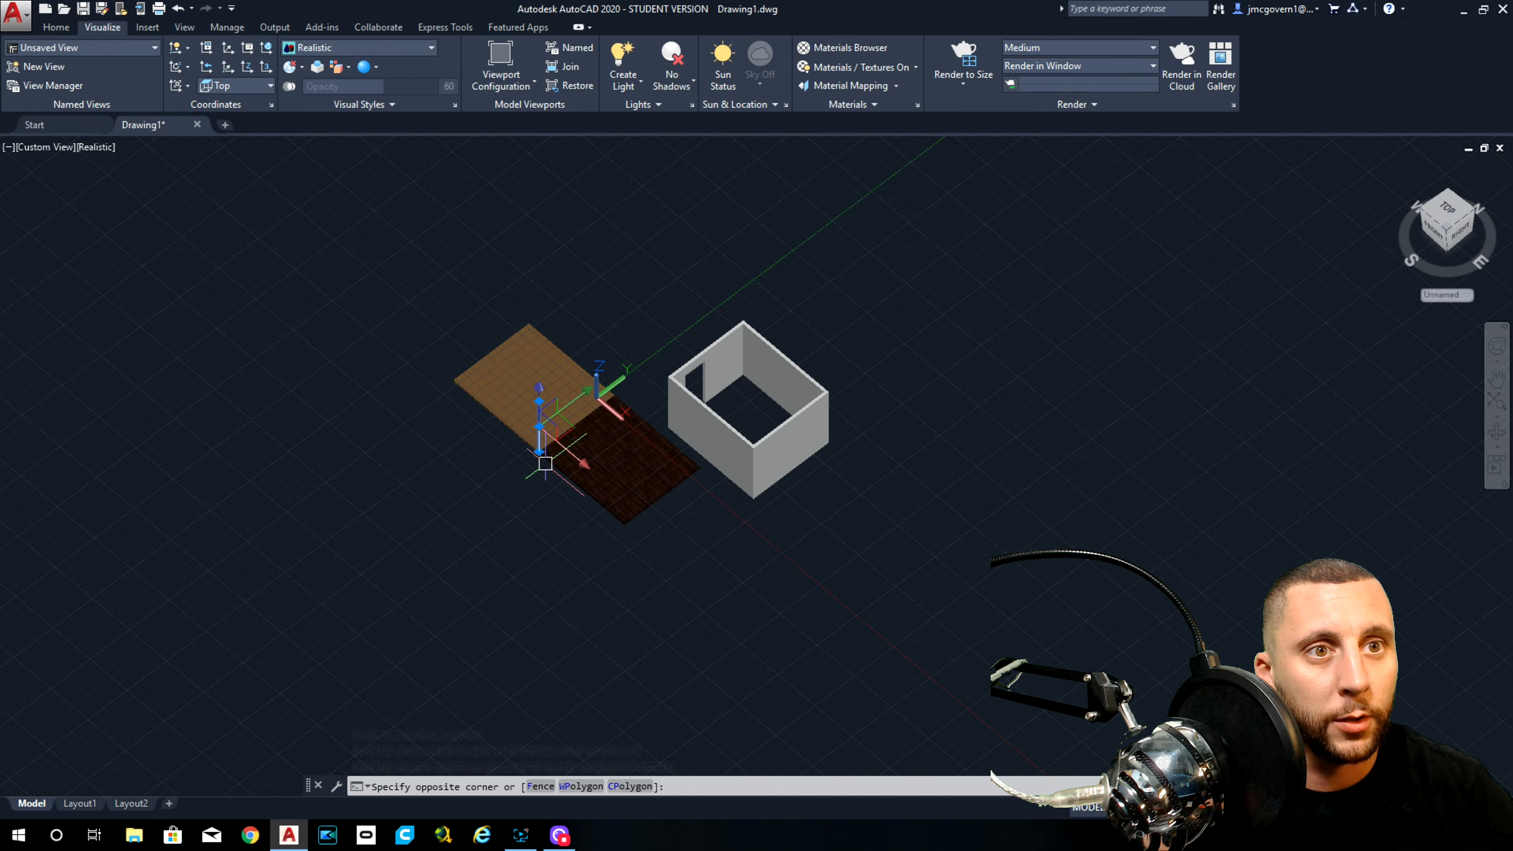
left_click(545, 463)
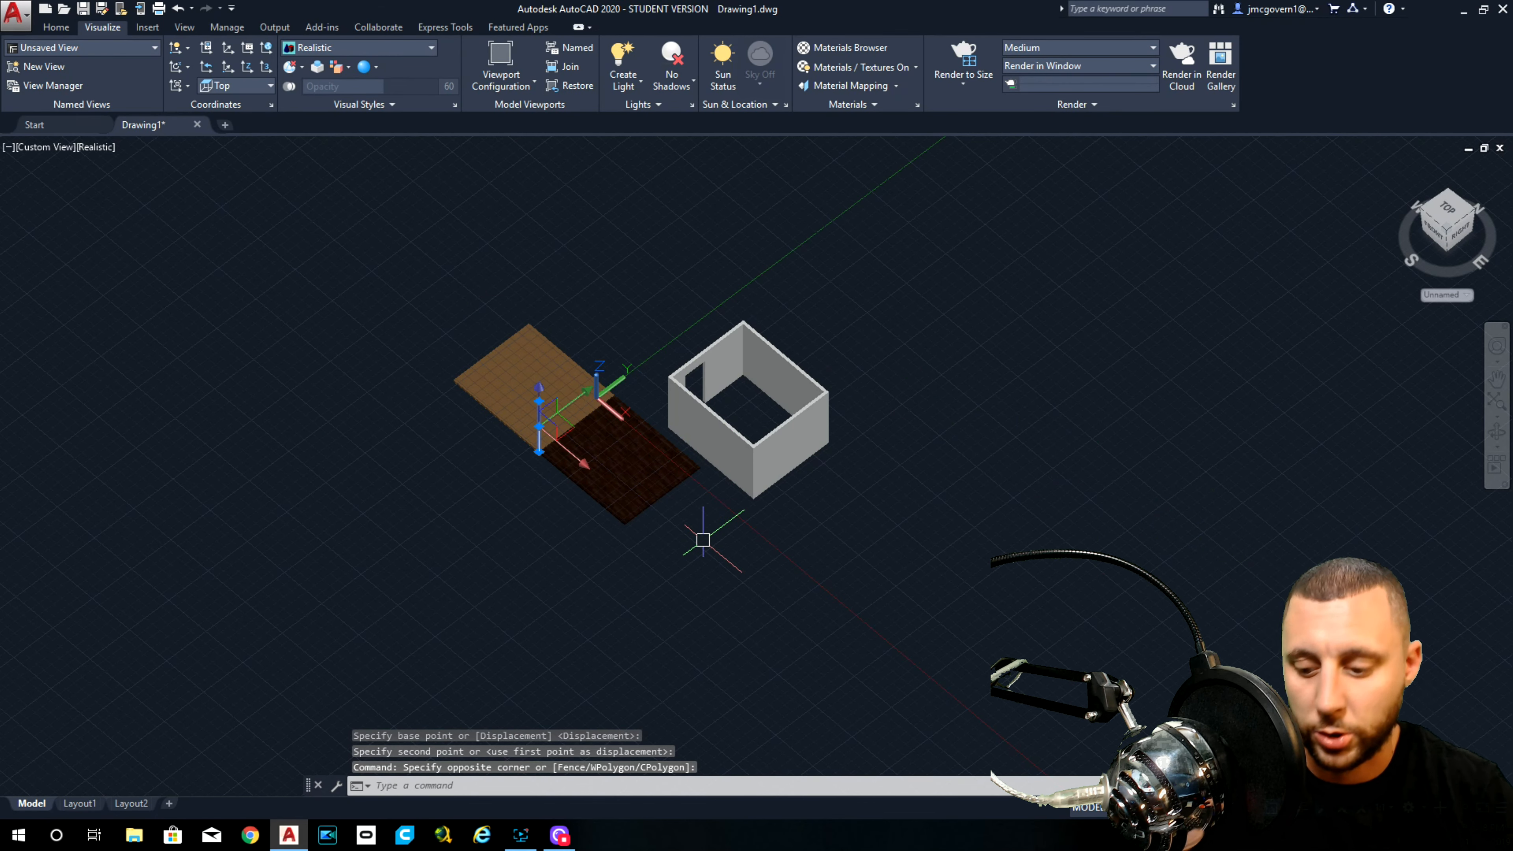
scroll(703, 536, "up", 8)
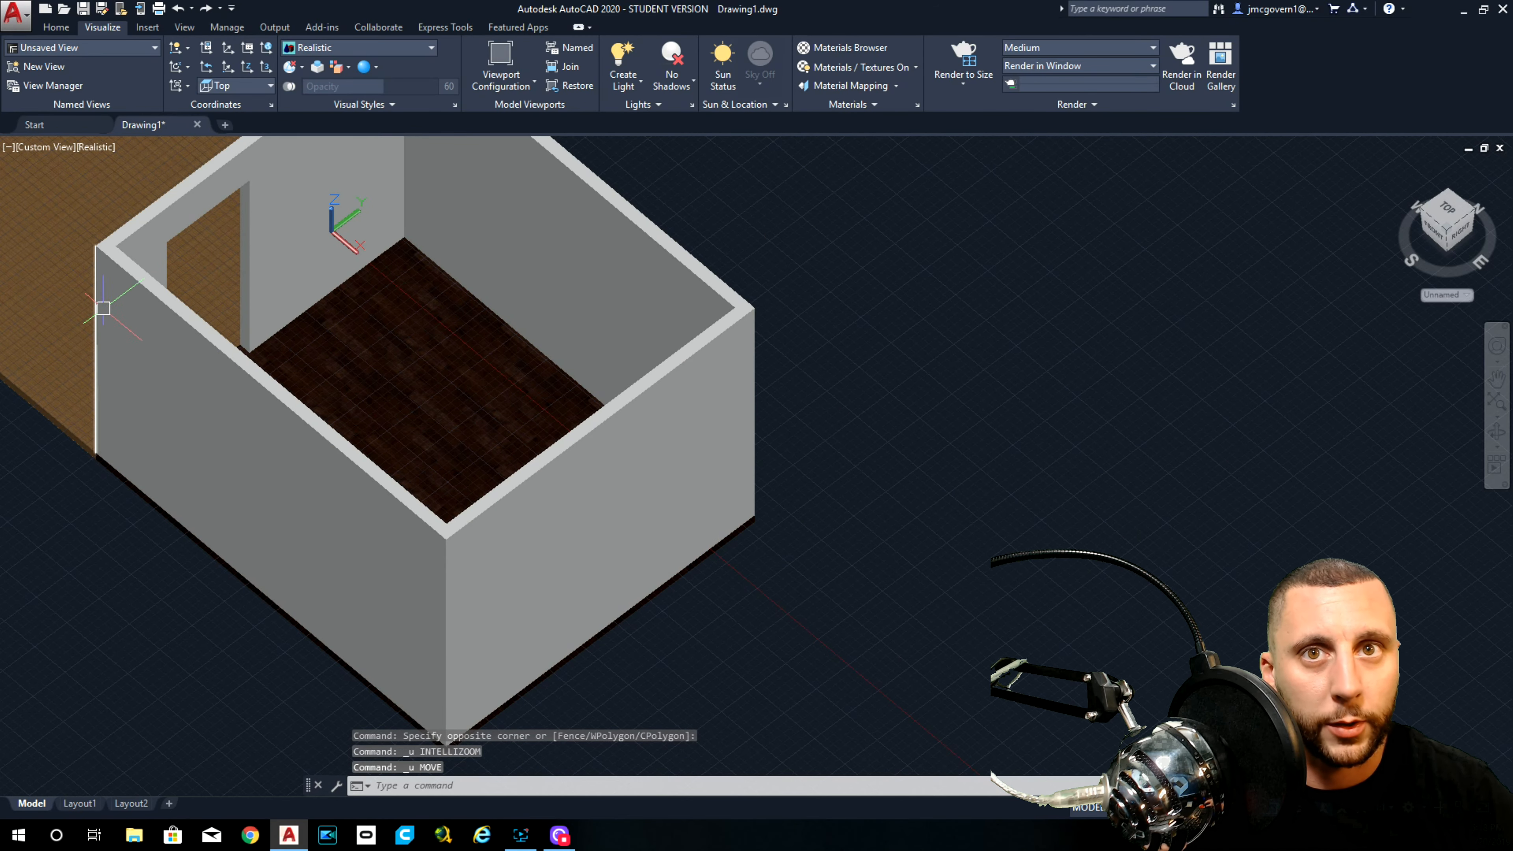
Step: Erase the stray vertical line at the outer wall corner beside the doorway
scroll(168, 340, "down", 5)
left_click(101, 395)
left_click(146, 273)
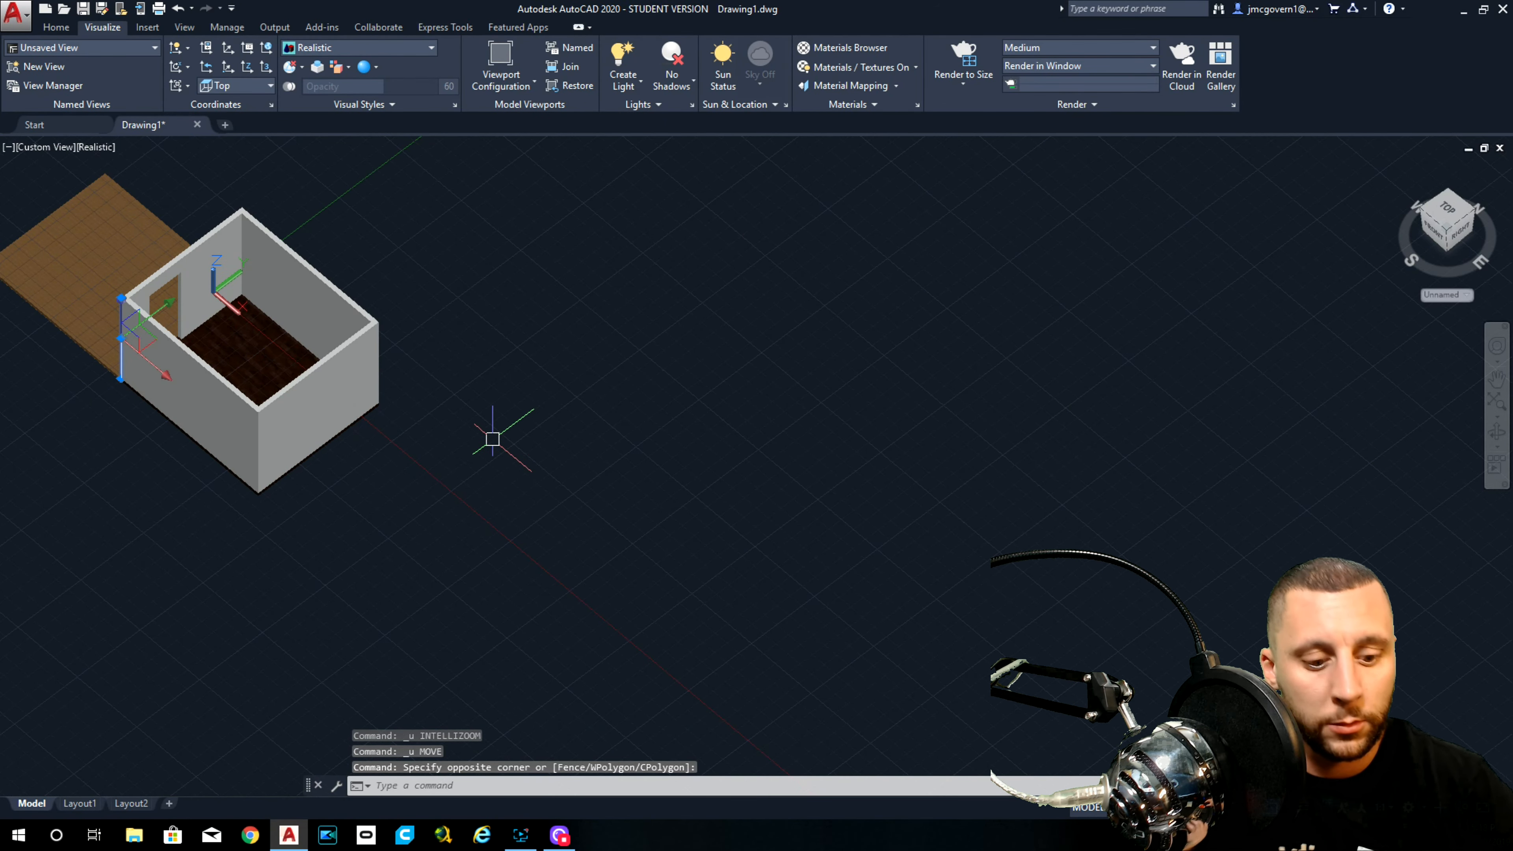
key("Delete")
left_click(109, 428)
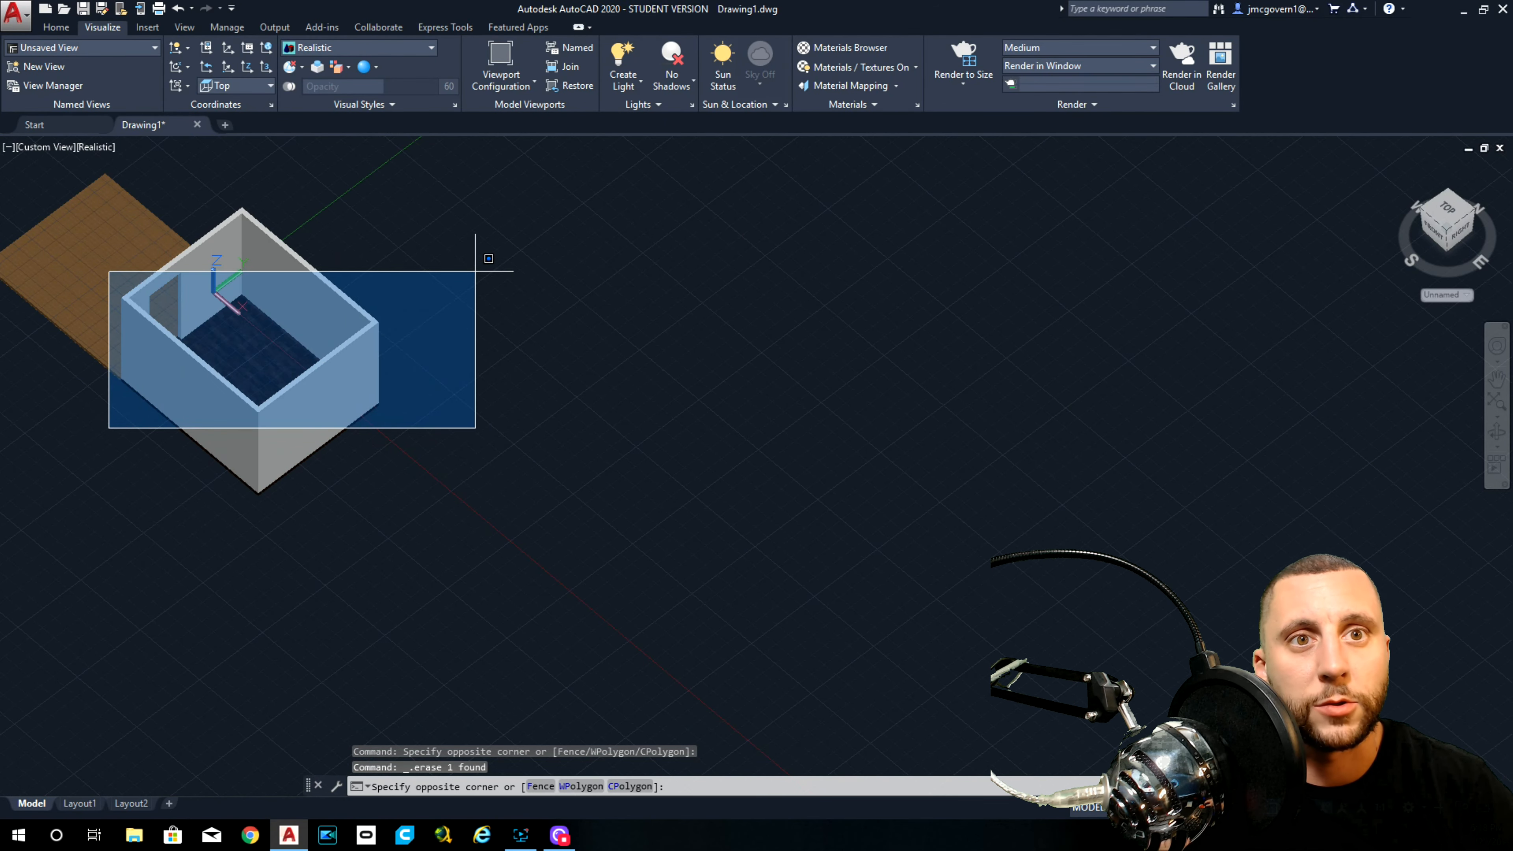
left_click(125, 463)
scroll(220, 324, "up", 3)
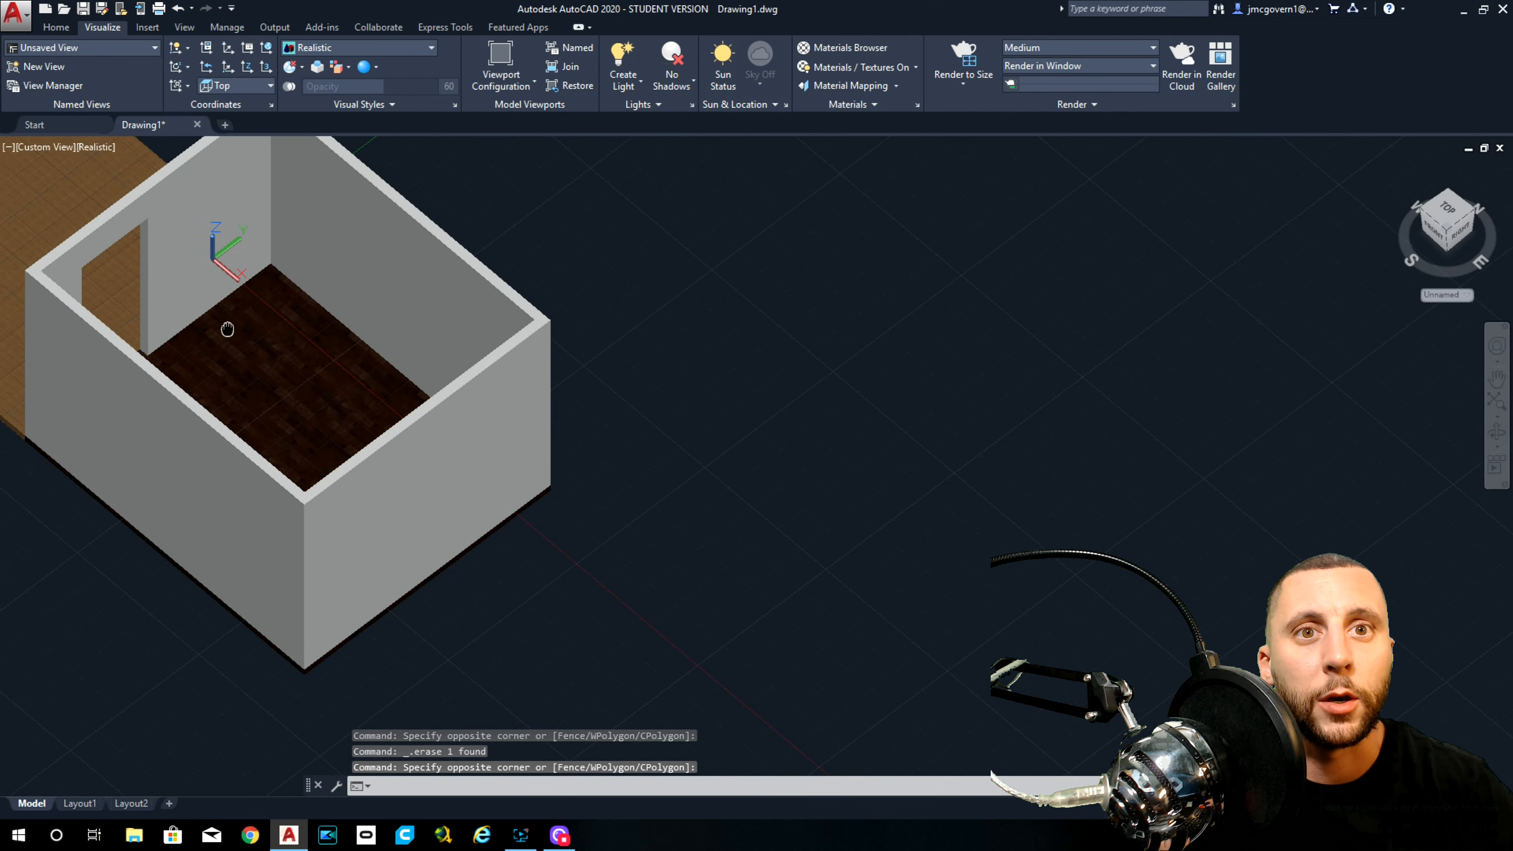
Step: Examine the near top corner of the walls up close and from a lower angle as a possible camera position
middle_click_drag(226, 328, 398, 333)
type("cam")
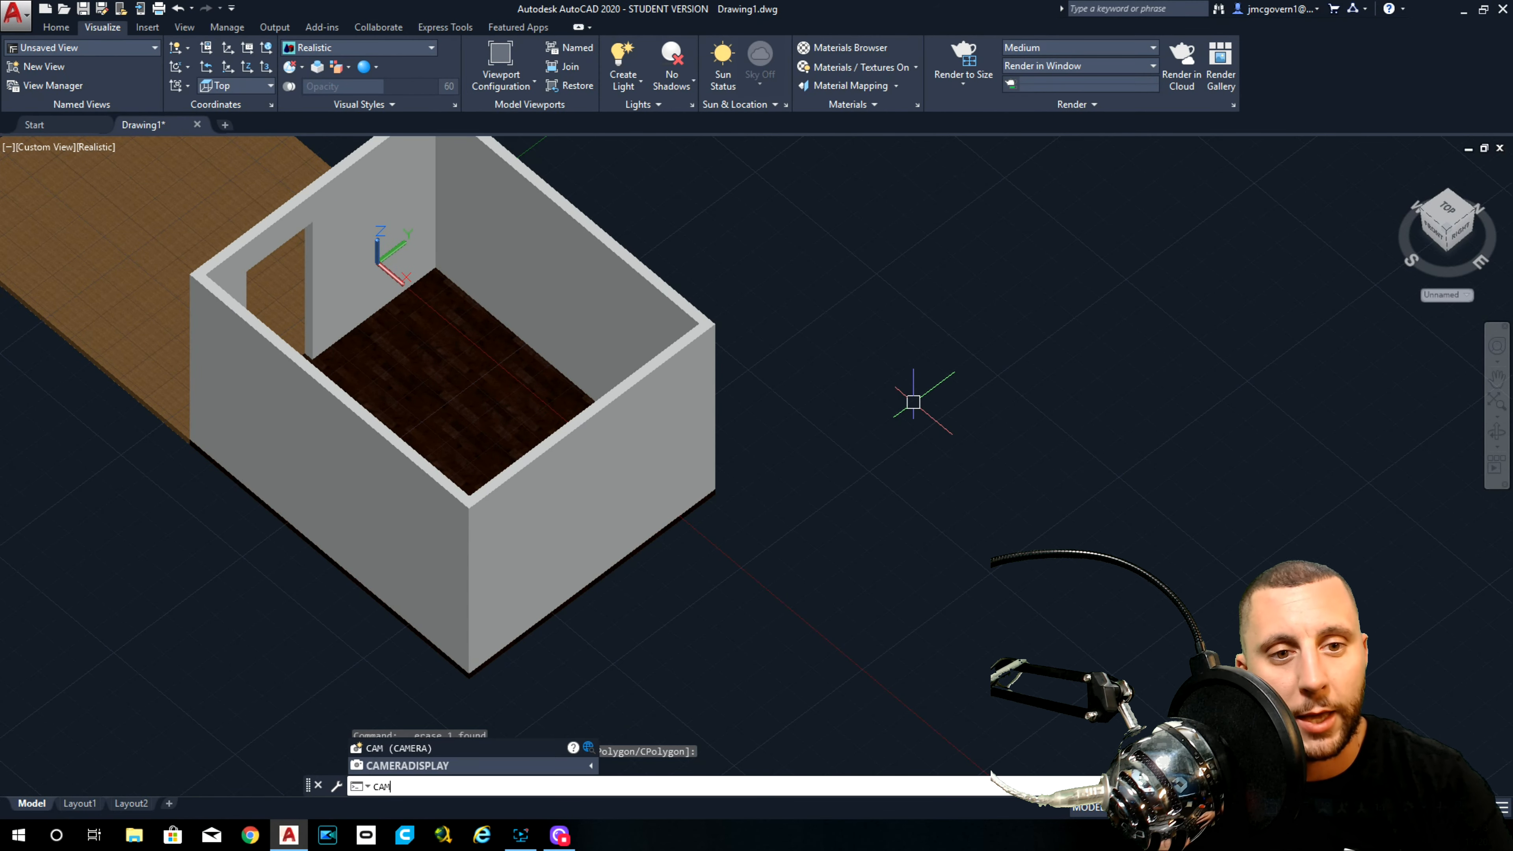
key("Escape")
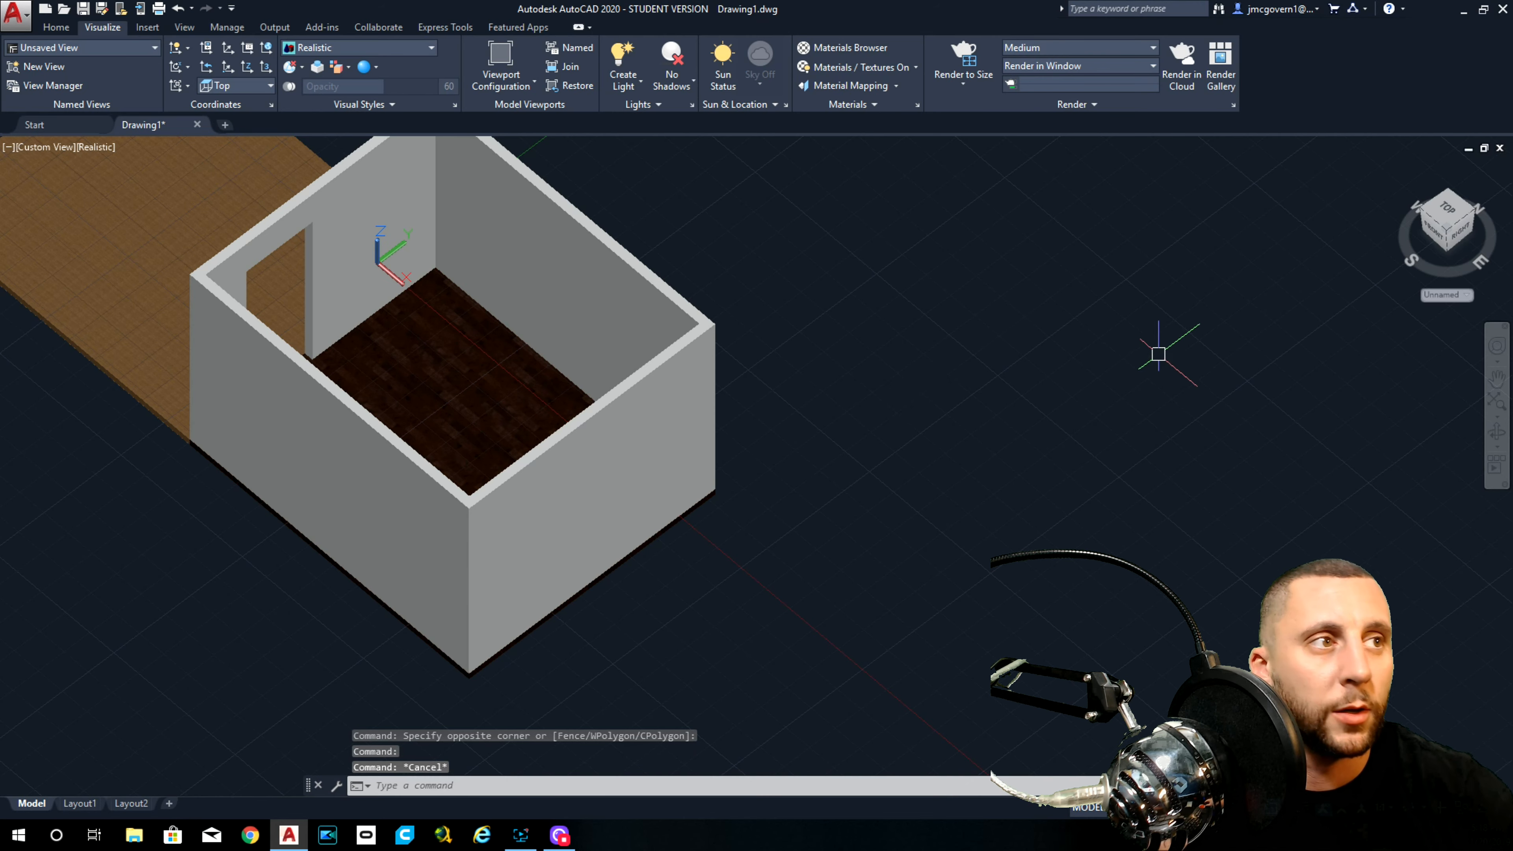
middle_click_drag(1158, 348, 1099, 365)
scroll(433, 426, "up", 5)
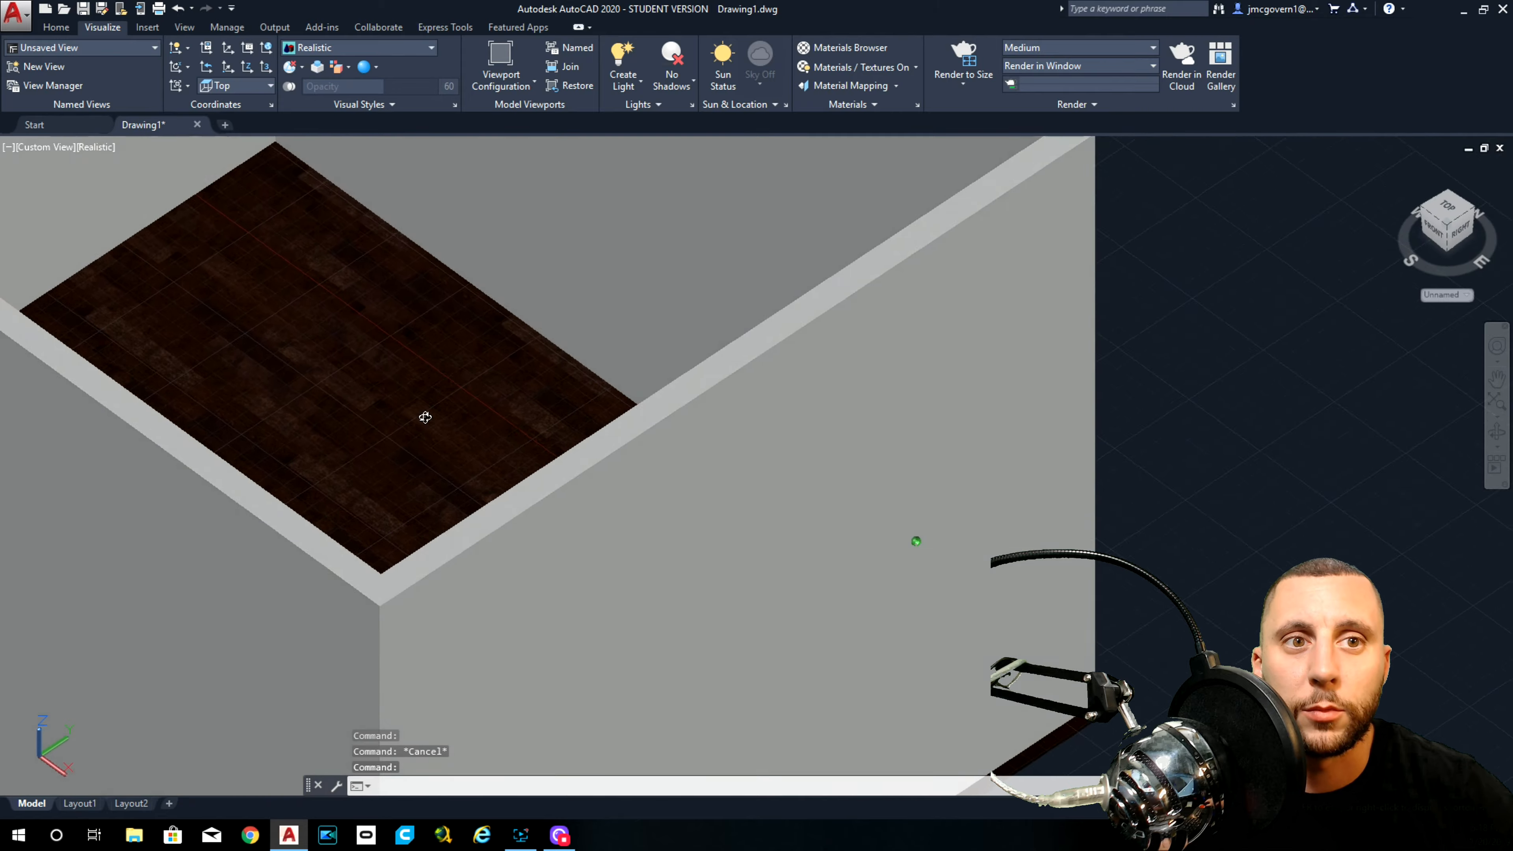
middle_click_drag(425, 417, 424, 381, "shift")
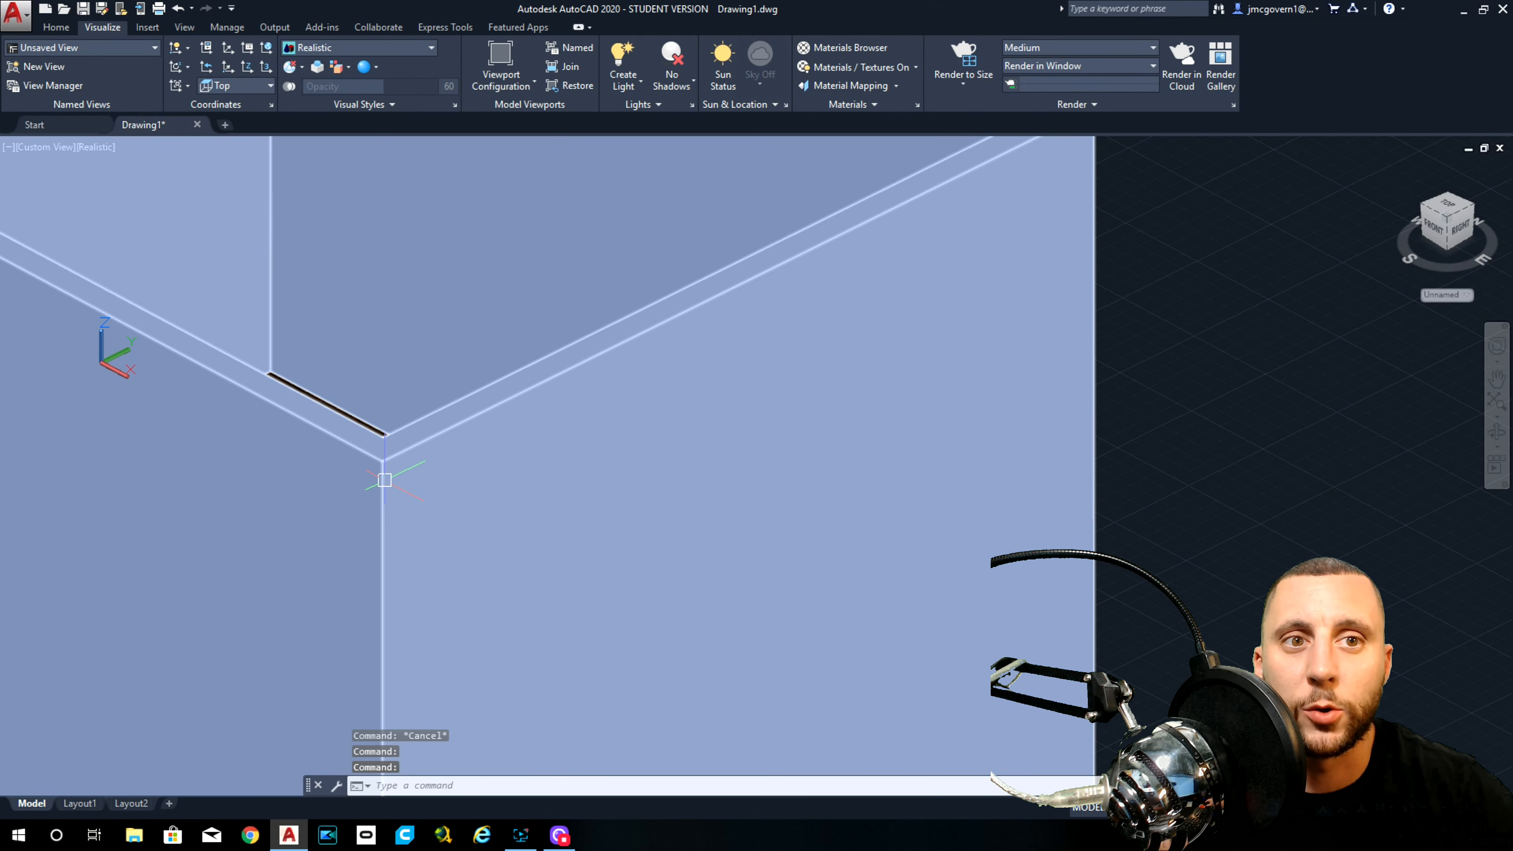
scroll(384, 480, "up", 2)
scroll(384, 480, "down", 8)
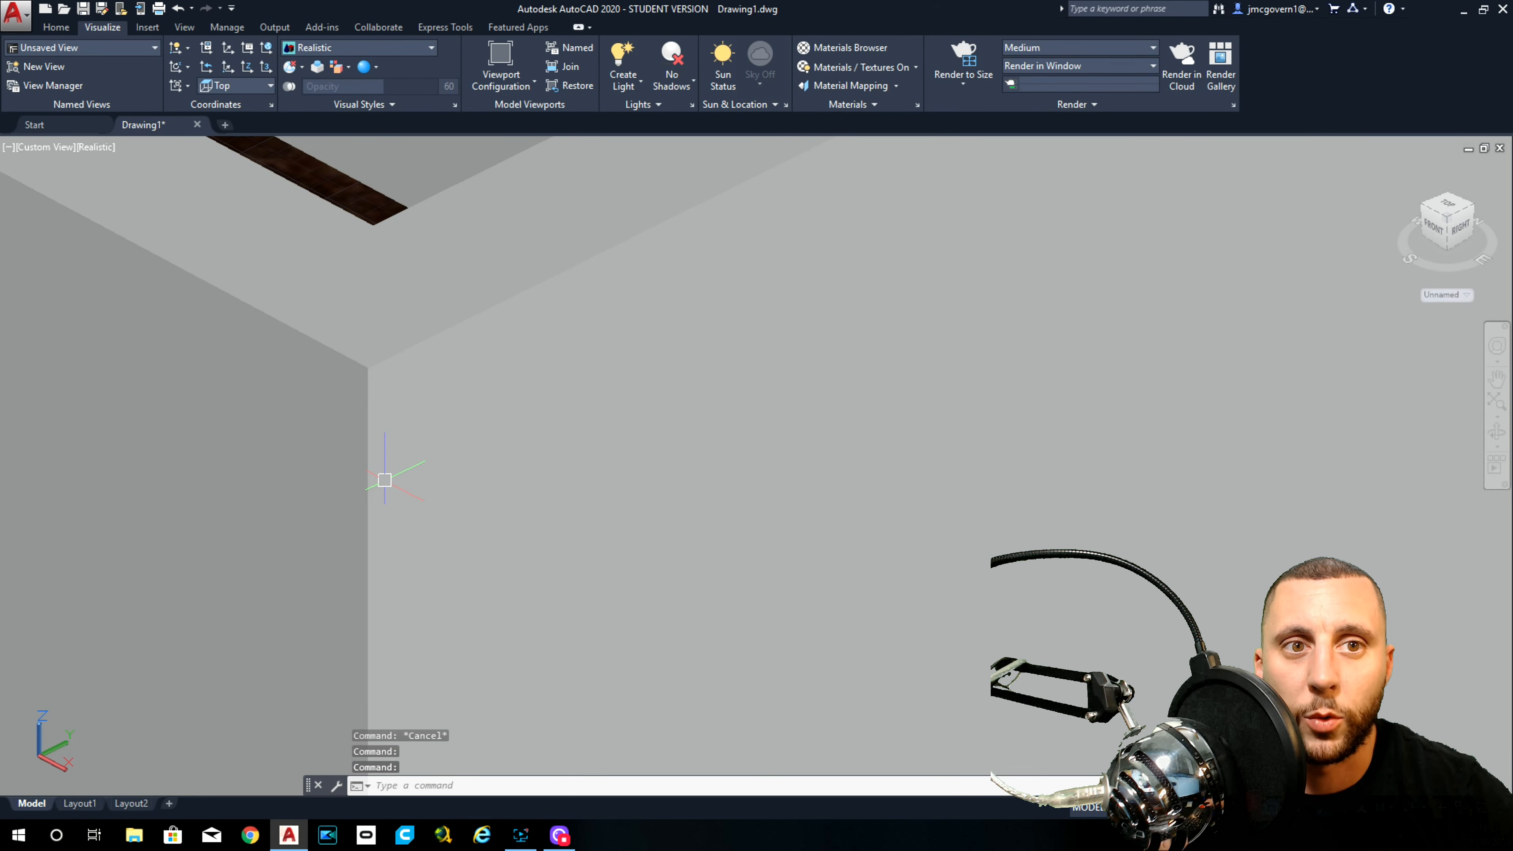
scroll(386, 479, "down", 3)
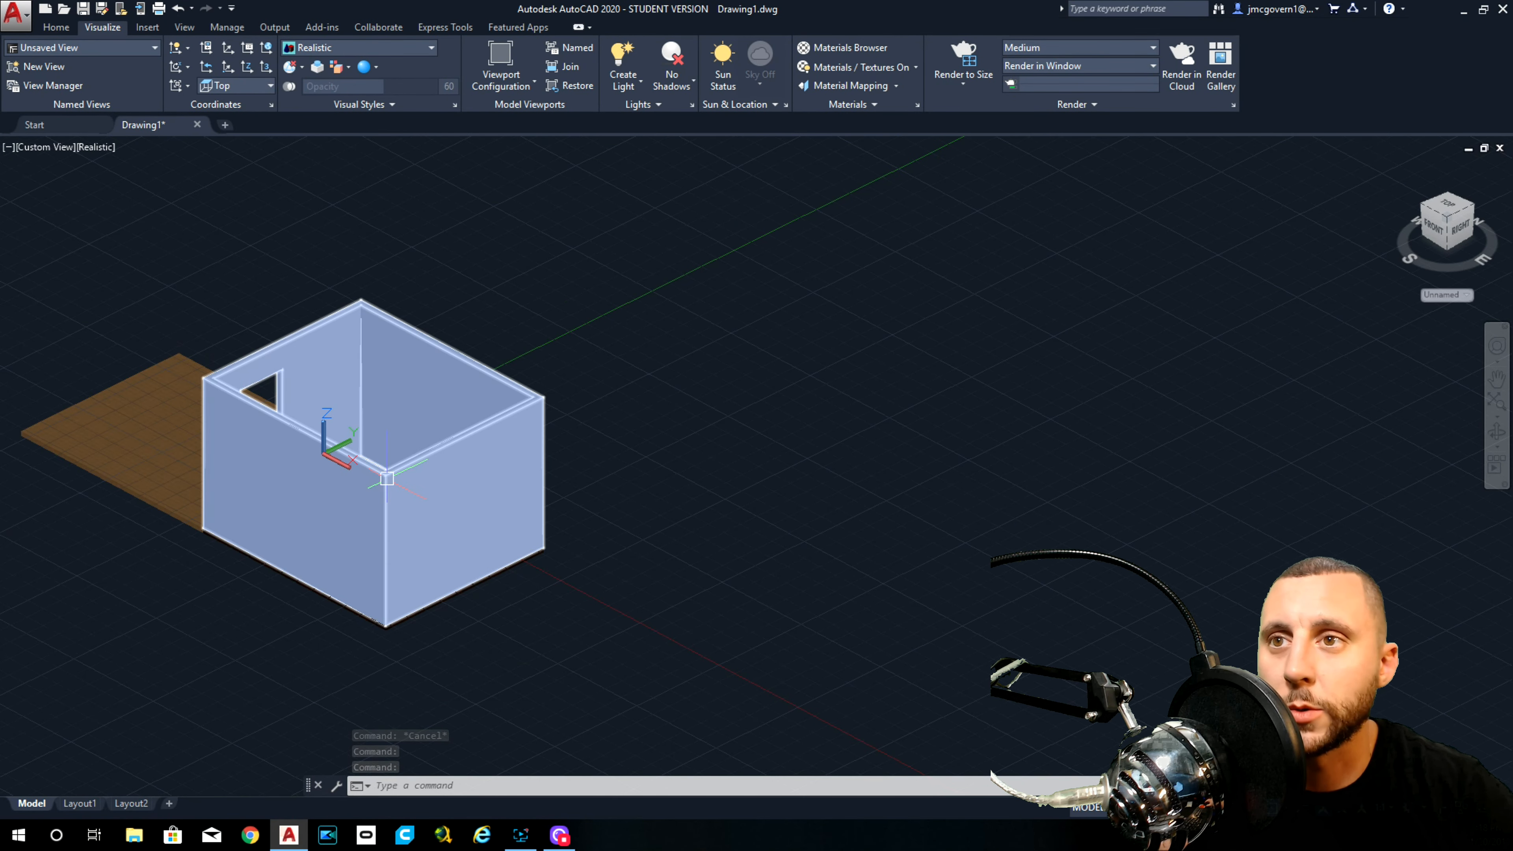
middle_click_drag(387, 478, 442, 488)
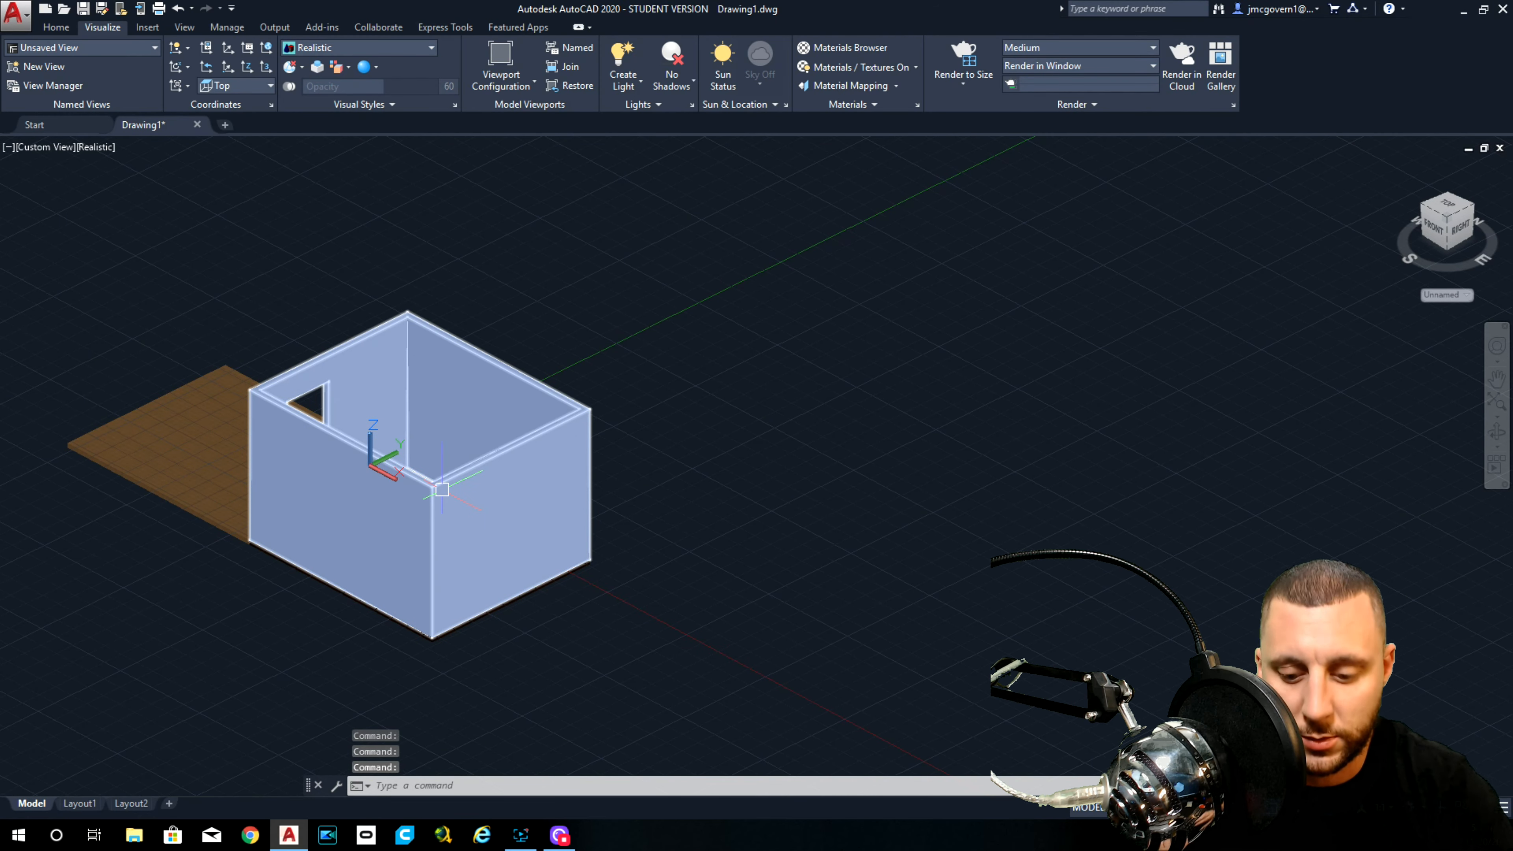
Step: Place a camera named Camera1 at the near top inner corner of the room, aimed at the midpoint of the opposite vertical corner edge
type("camera")
key("Return")
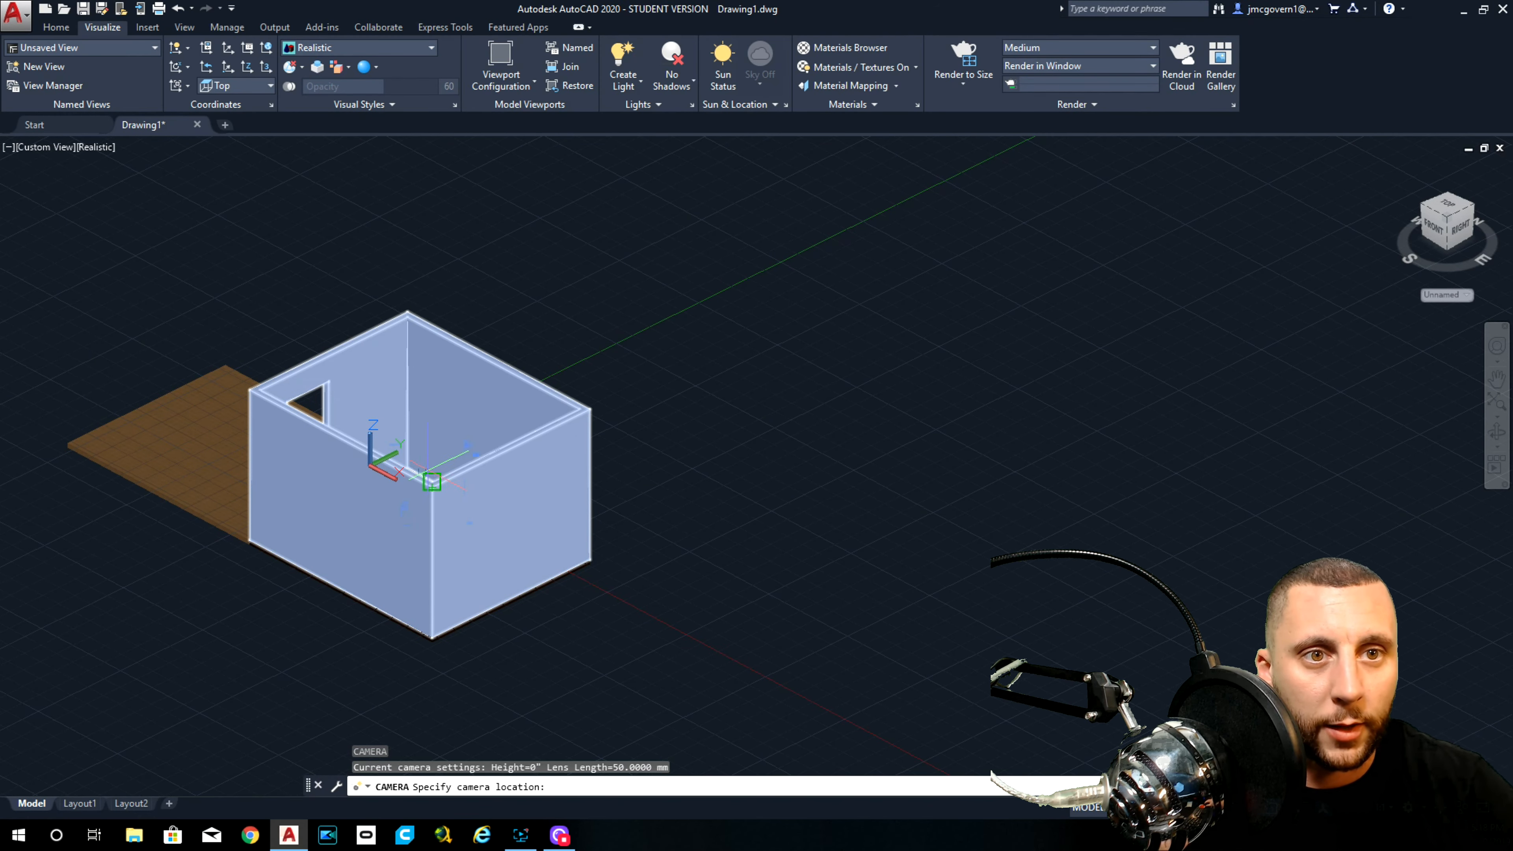
scroll(431, 481, "up", 6)
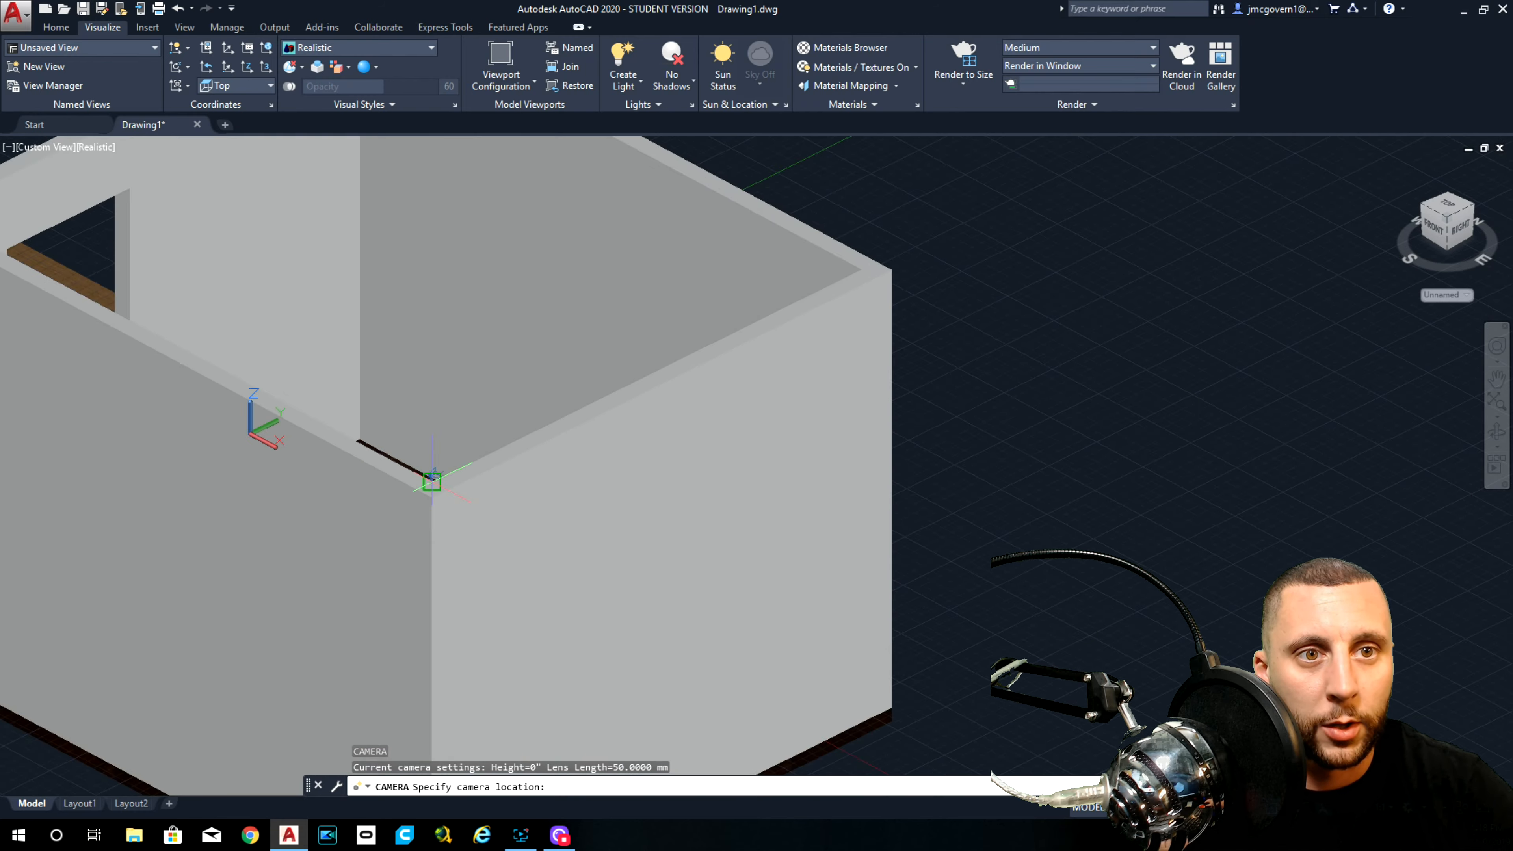
left_click(432, 481)
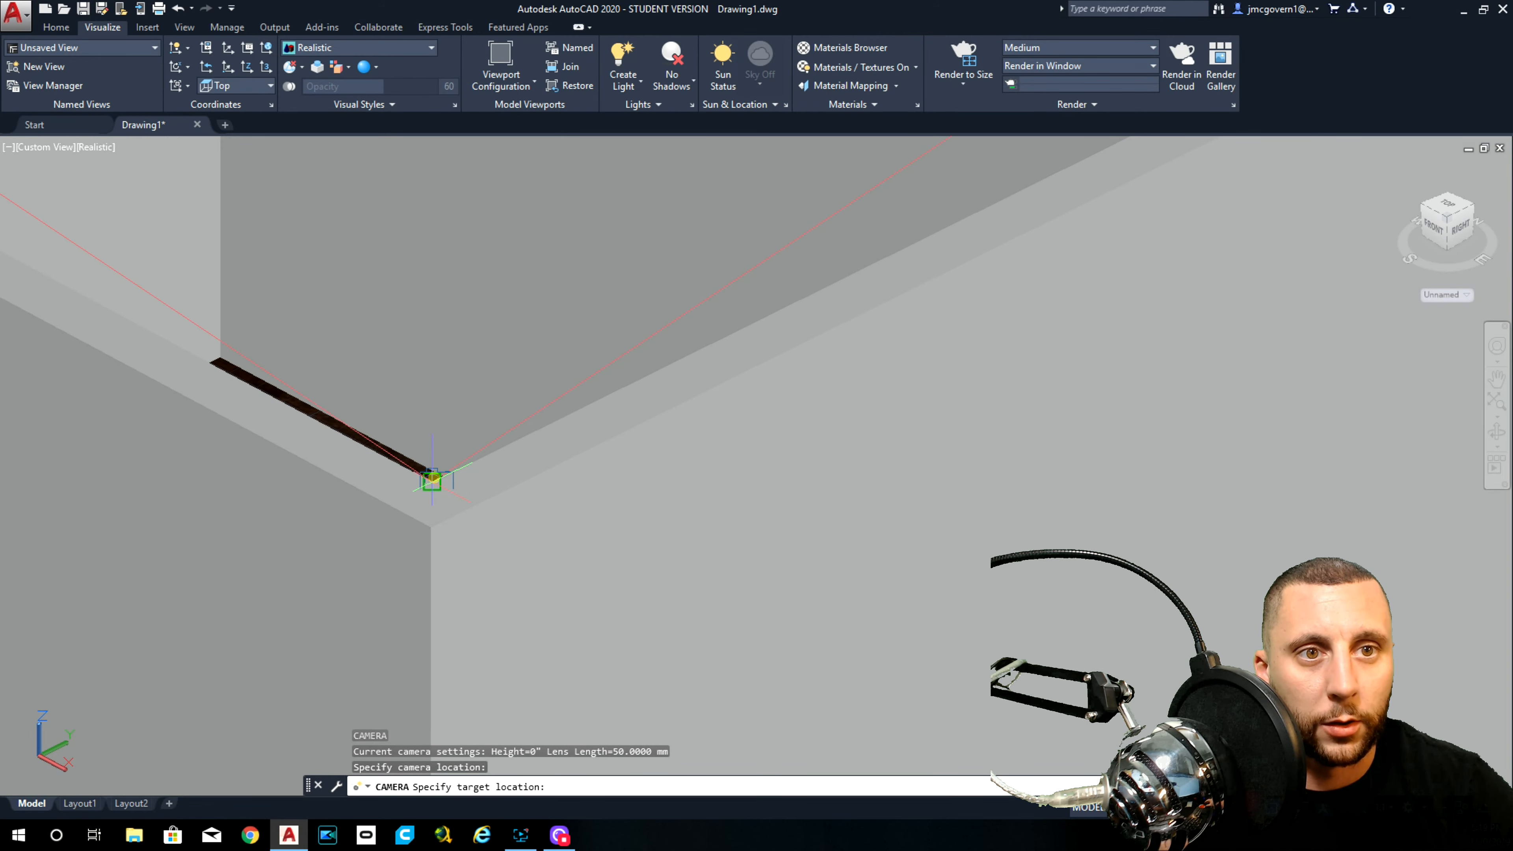
scroll(369, 260, "down", 6)
middle_click_drag(367, 260, 435, 484)
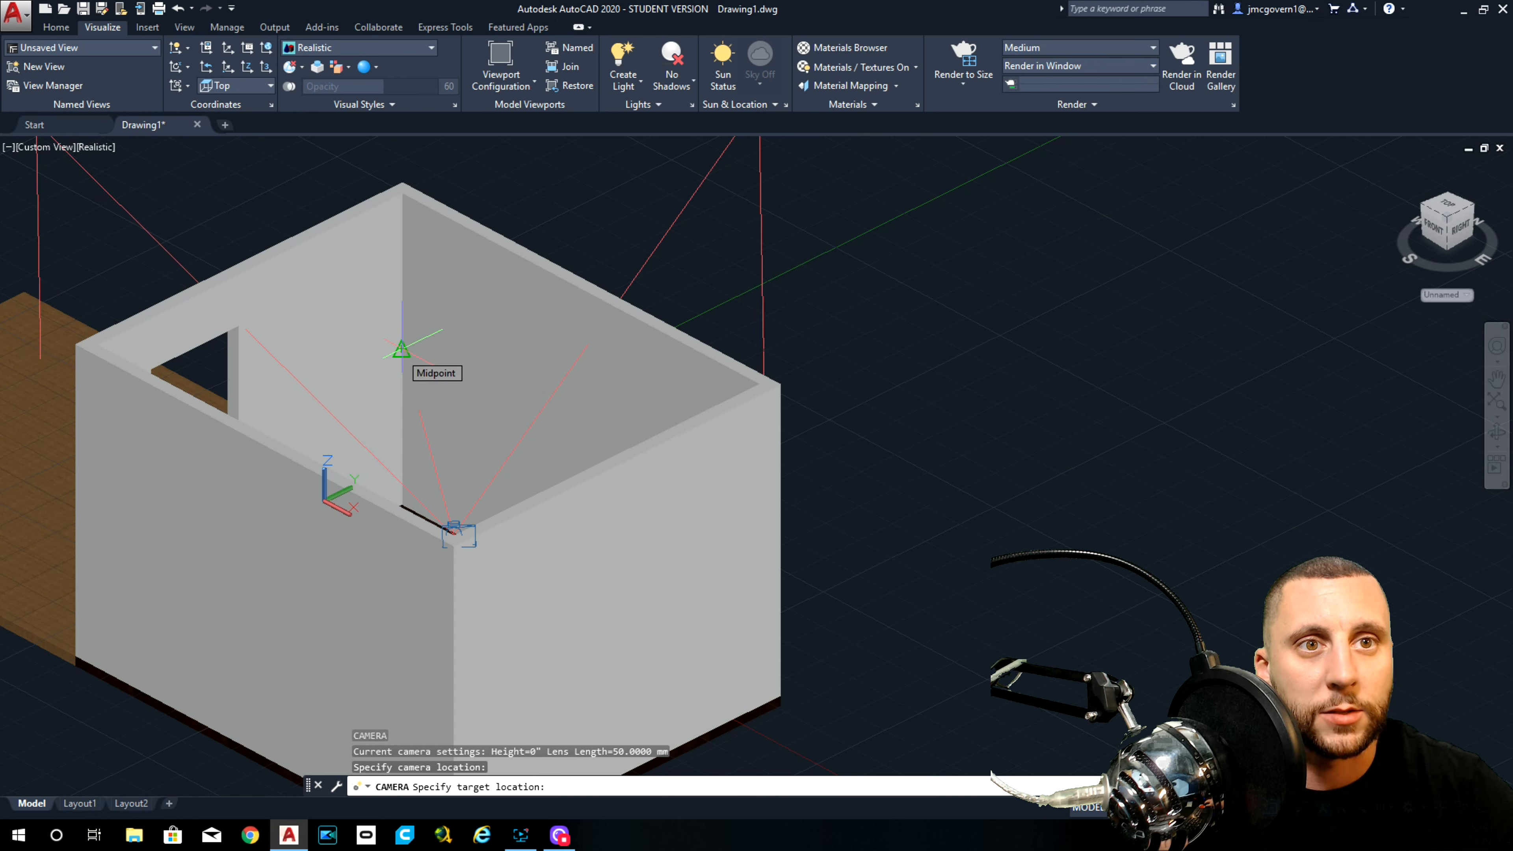
left_click(401, 349)
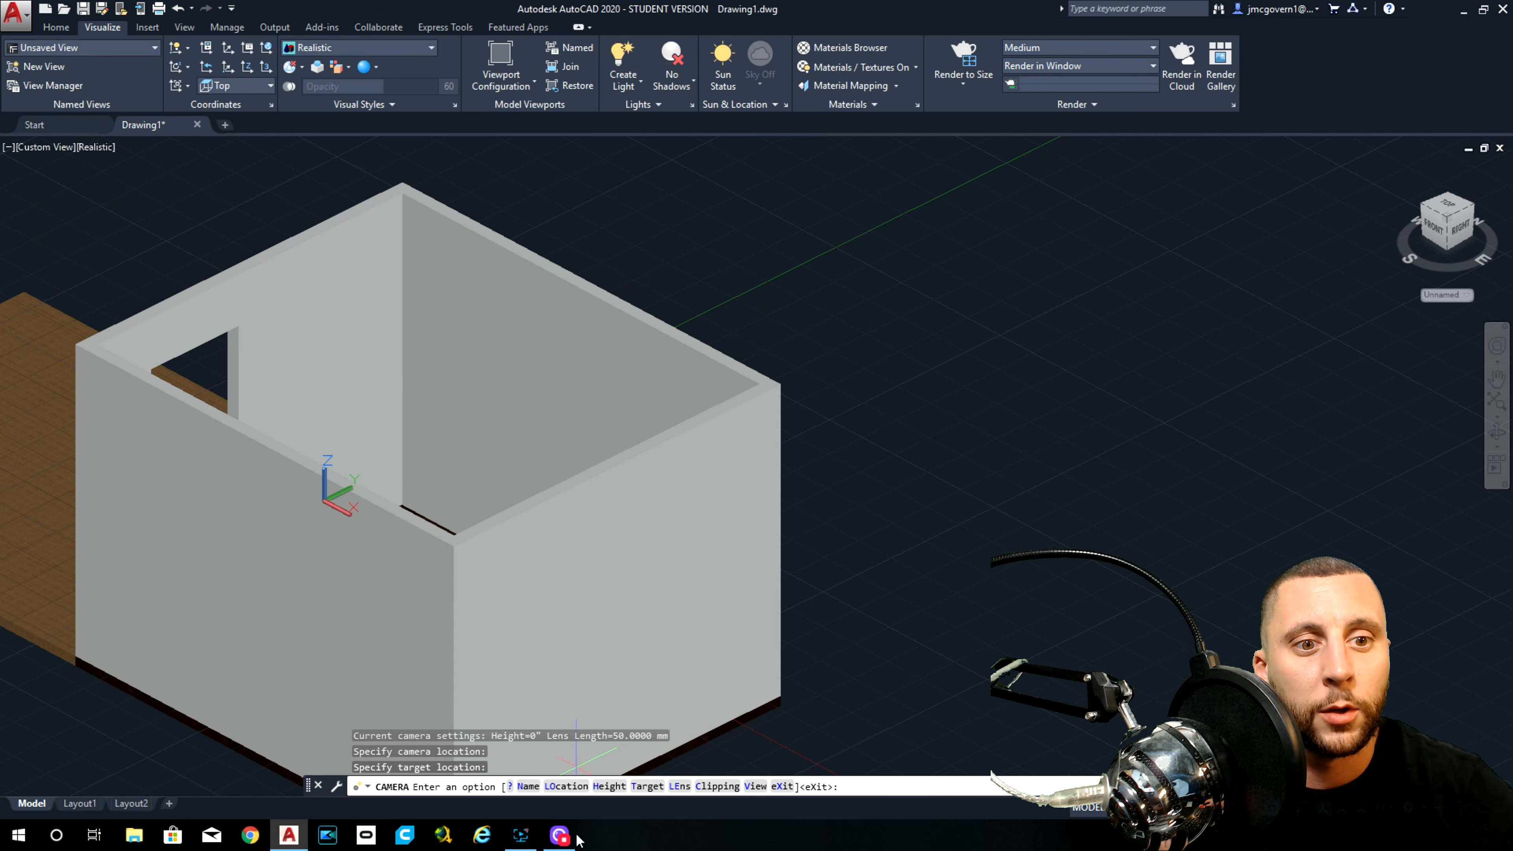
left_click(528, 787)
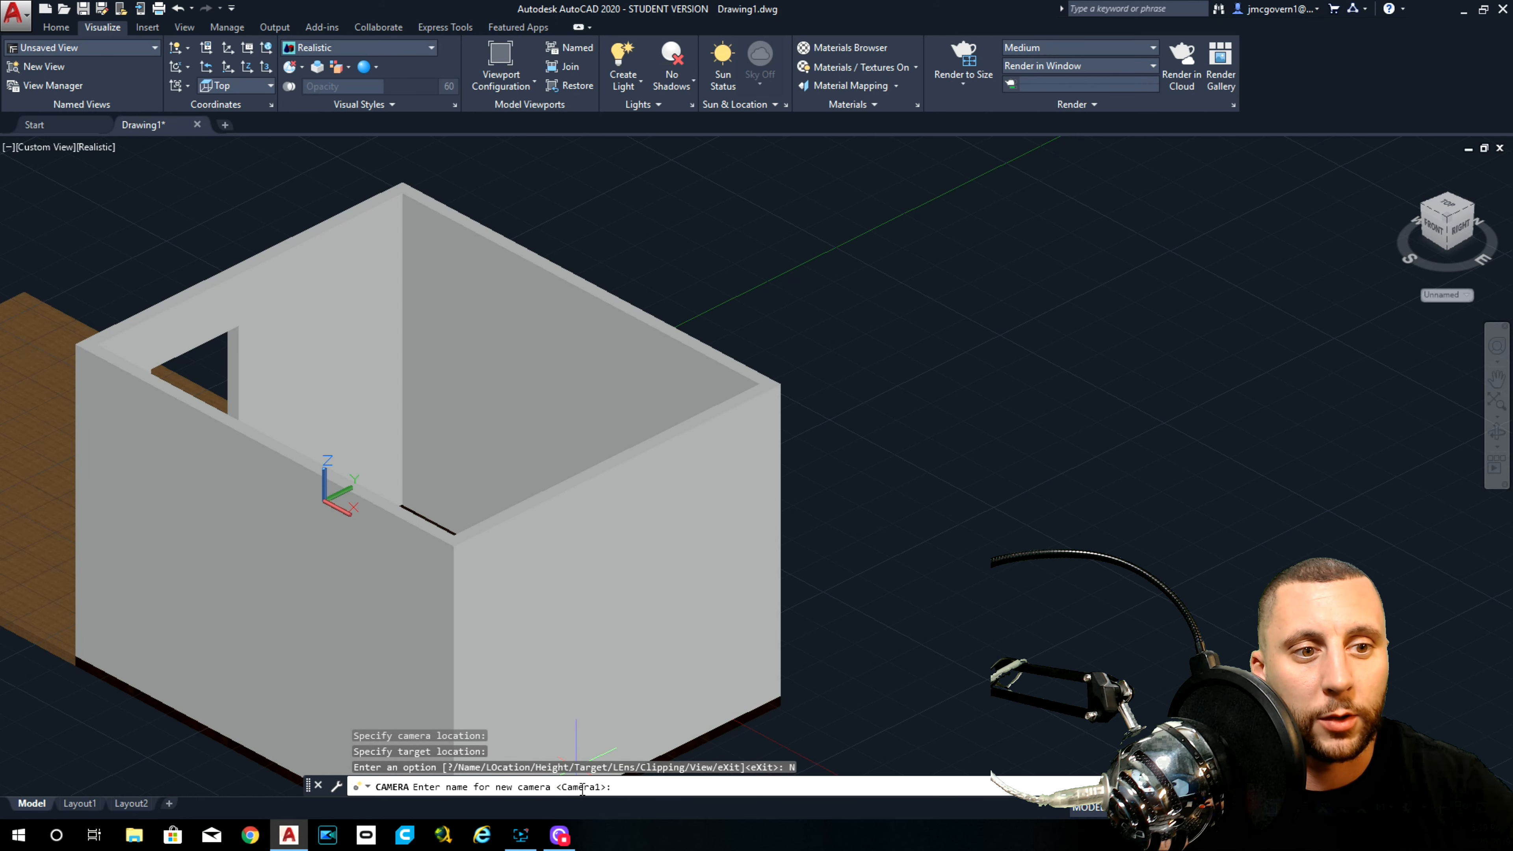
key("Return")
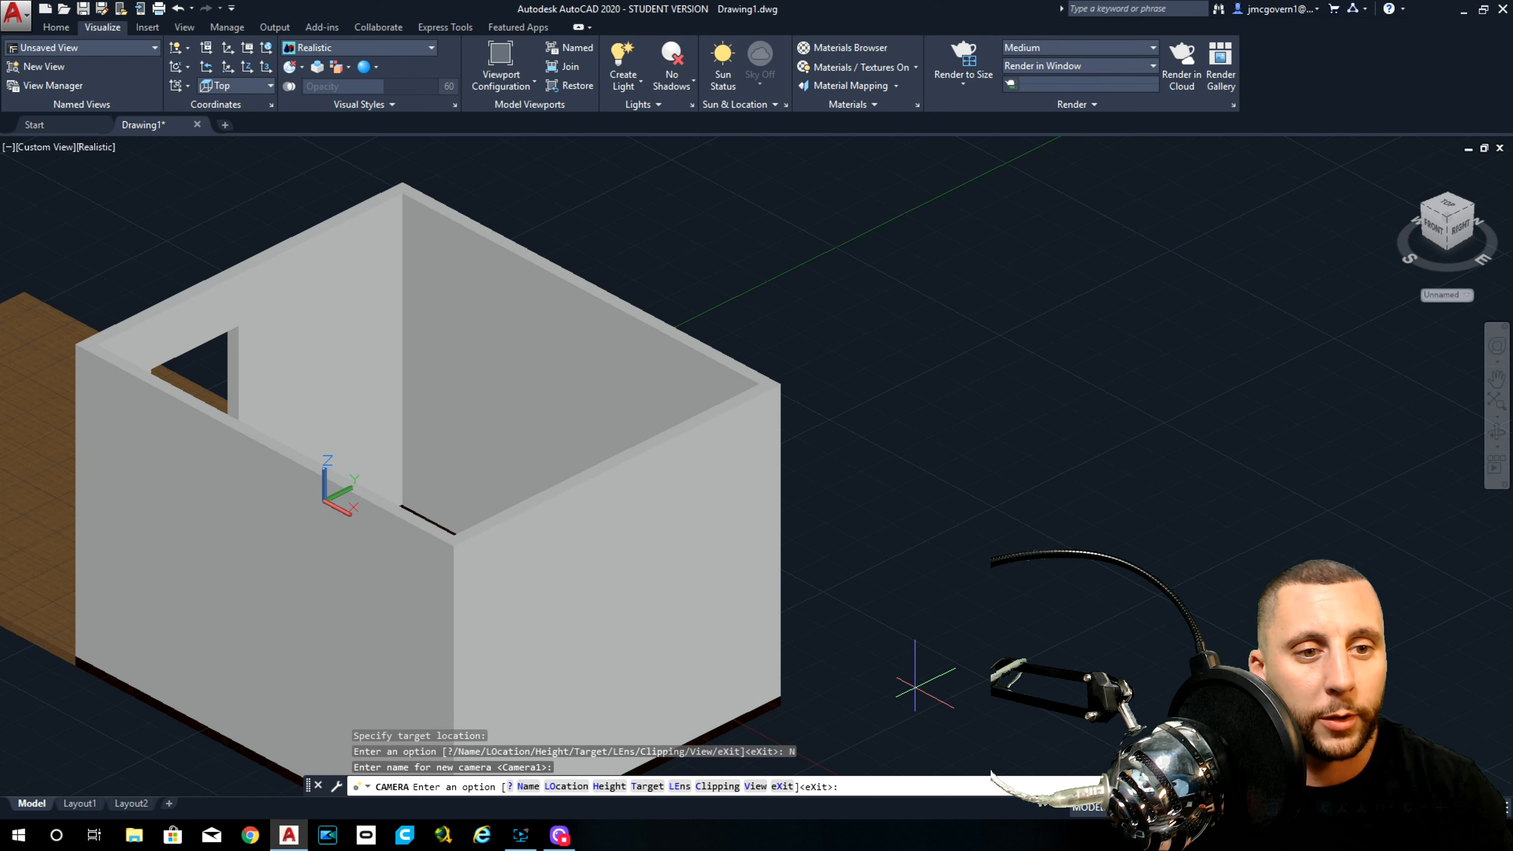
key("Return")
Step: Select the new camera, enlarge its preview window and set the preview's visual style to Realistic
left_click(455, 527)
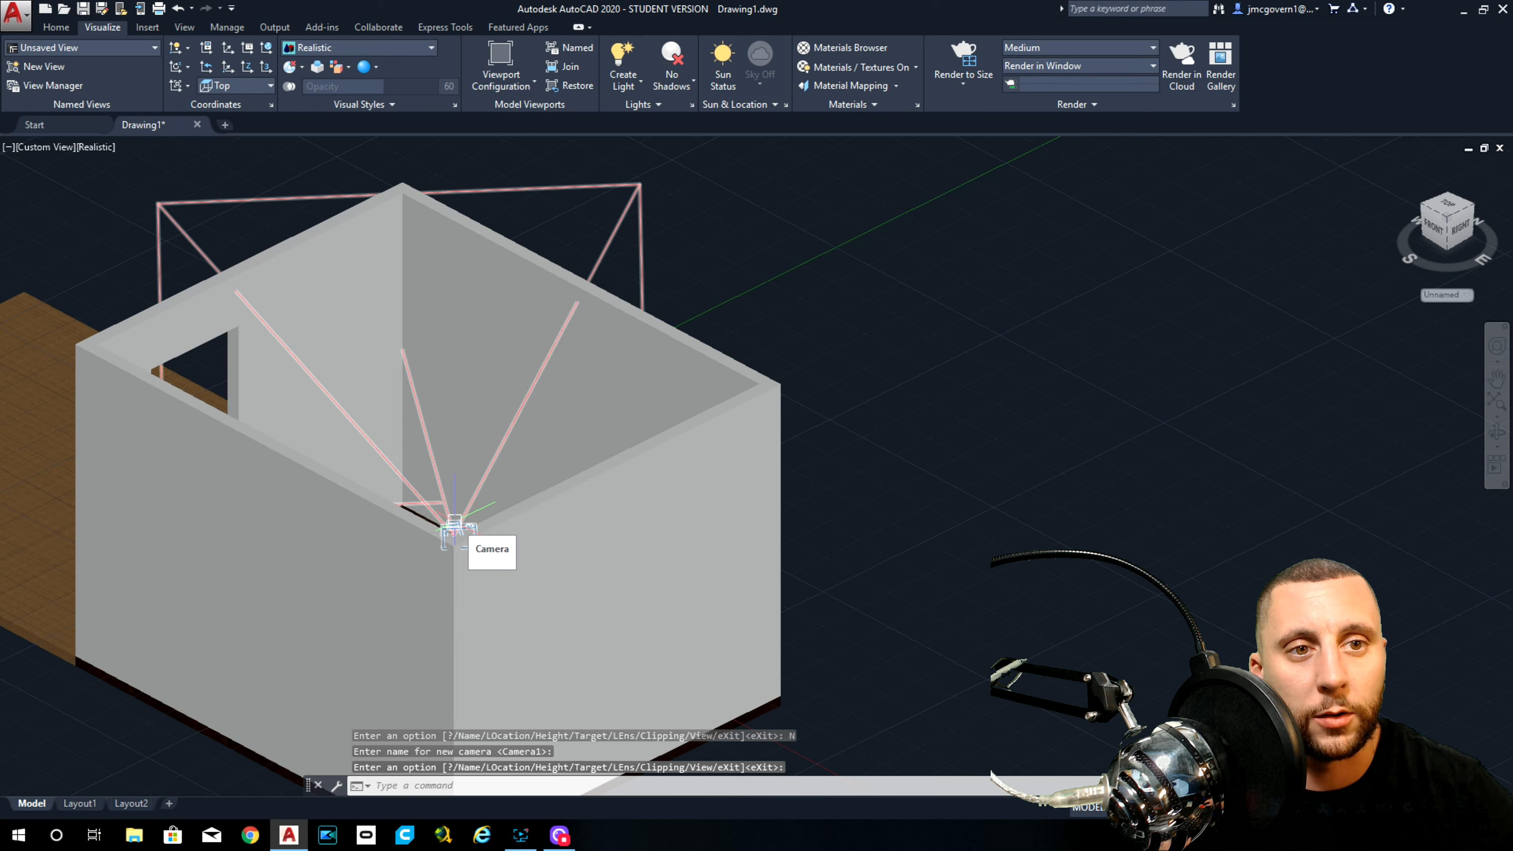
left_click(454, 526)
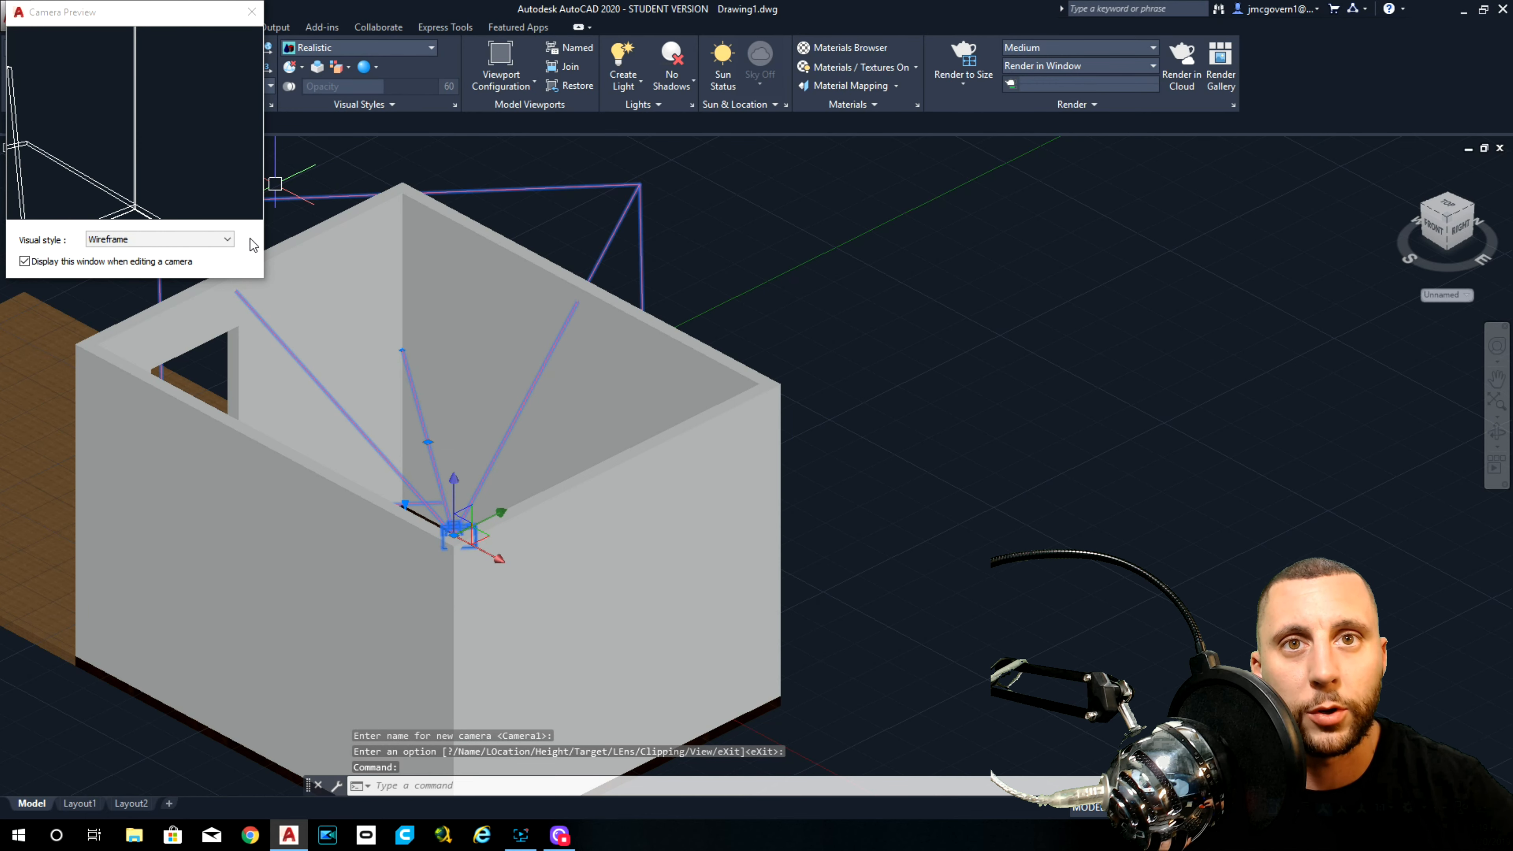
left_click_drag(264, 280, 529, 462)
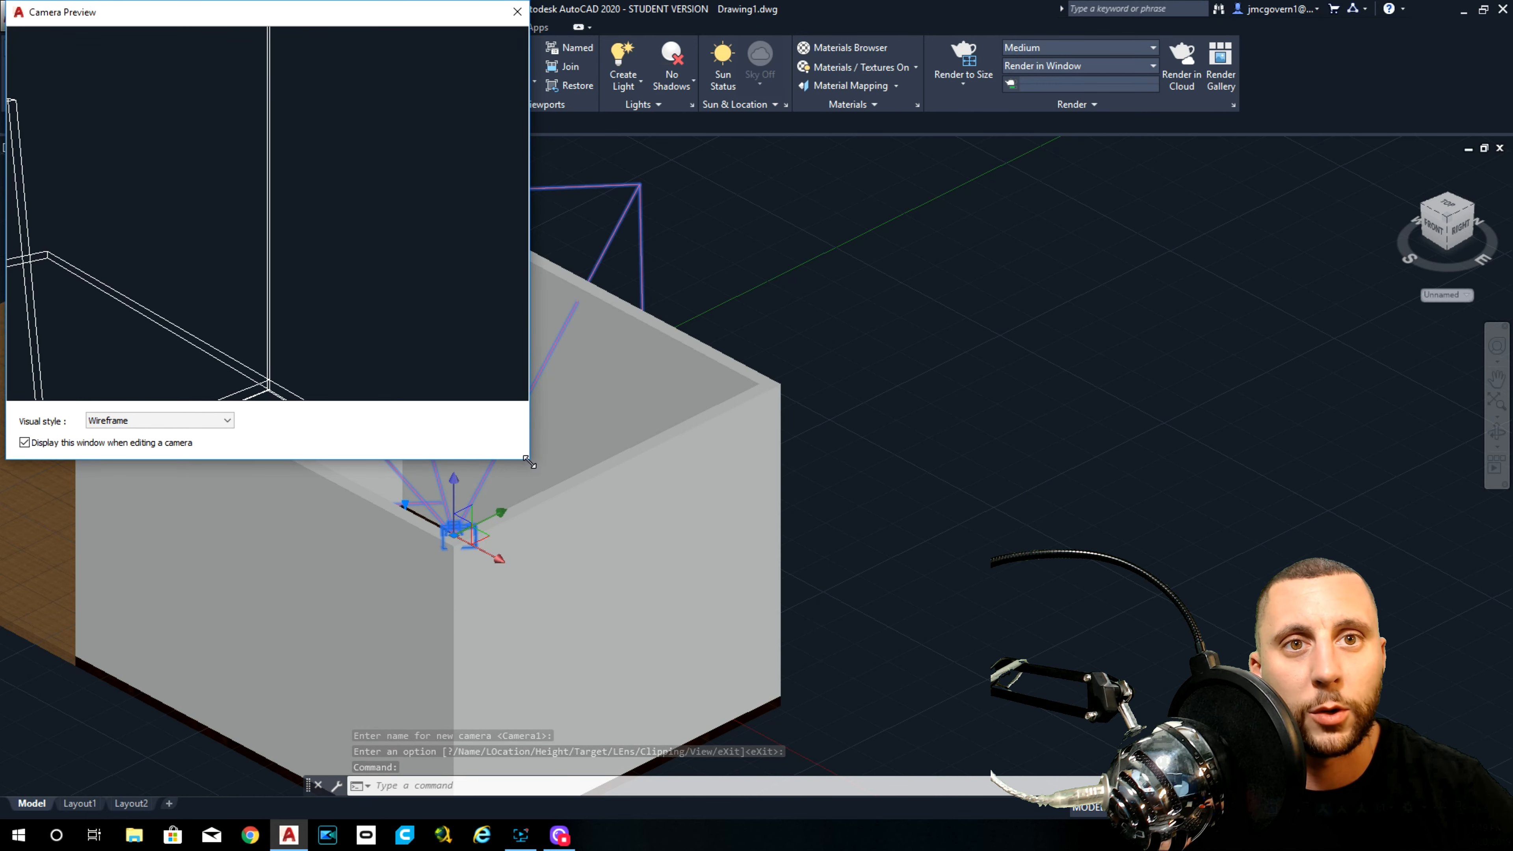
left_click(208, 422)
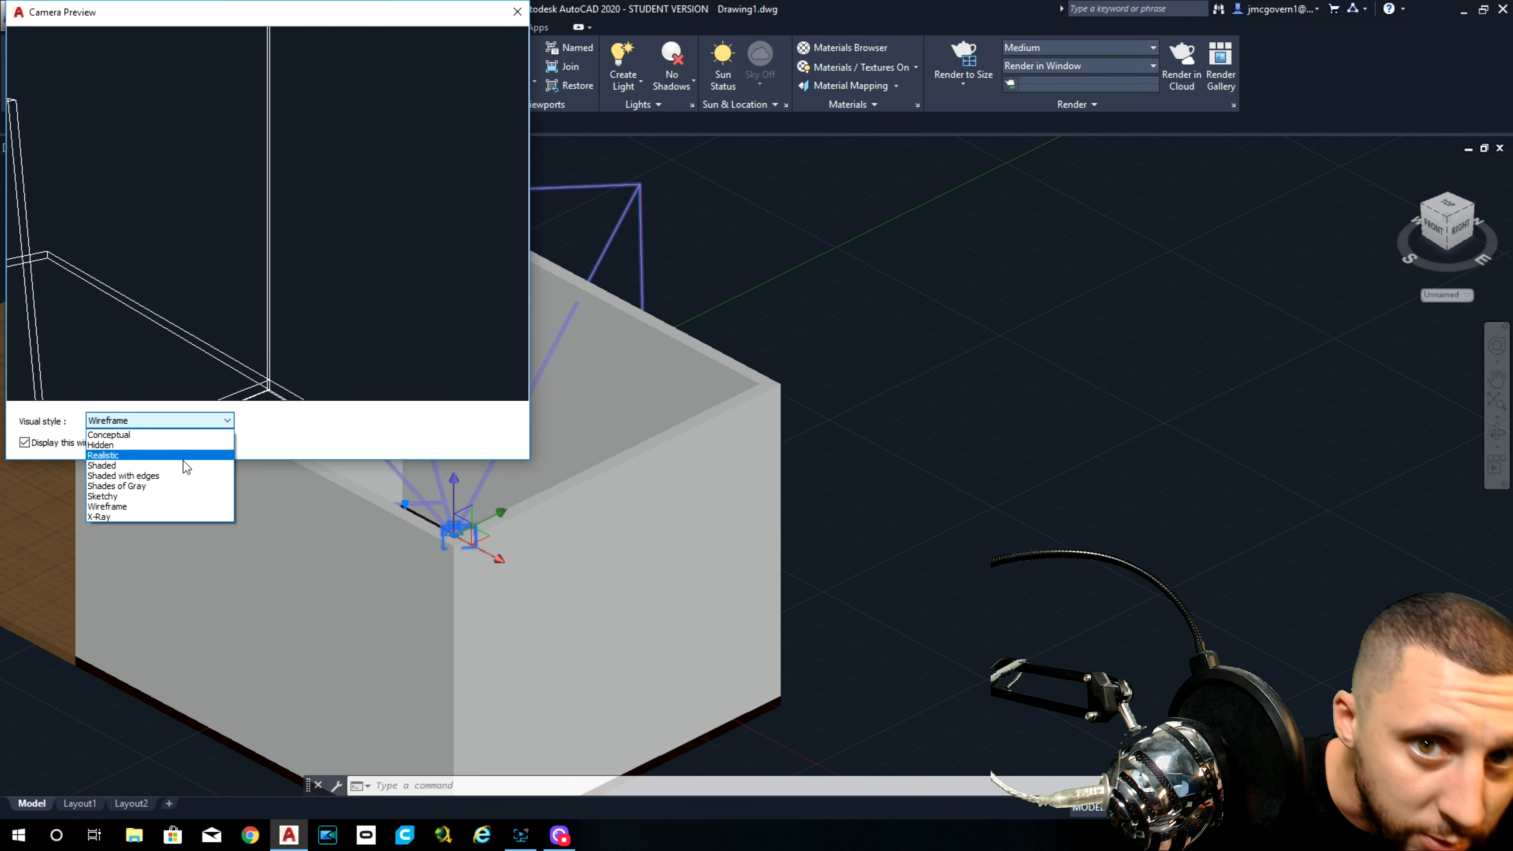
left_click(158, 455)
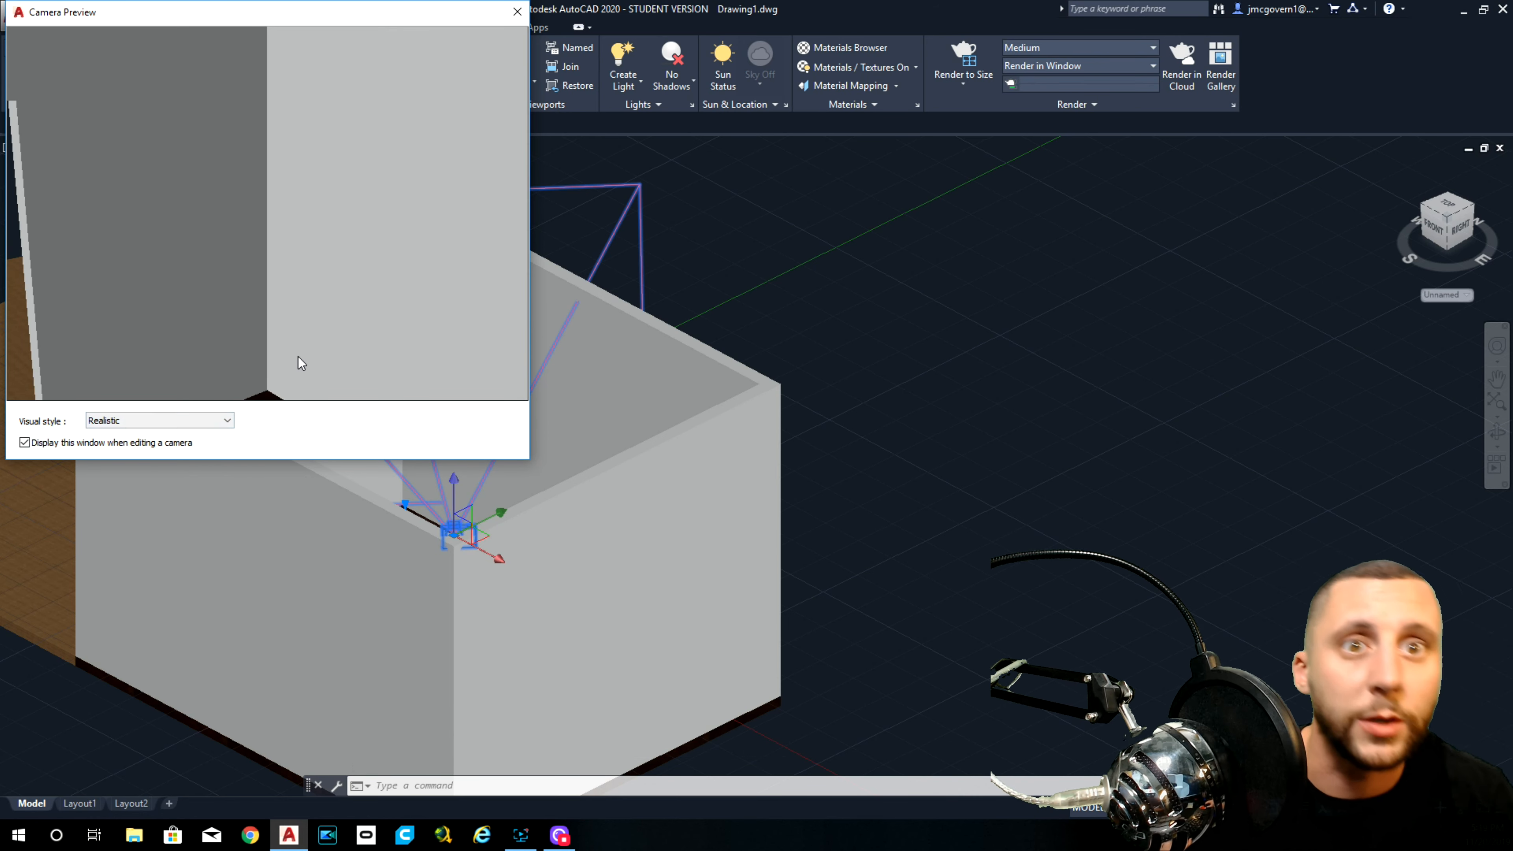
left_click(971, 360)
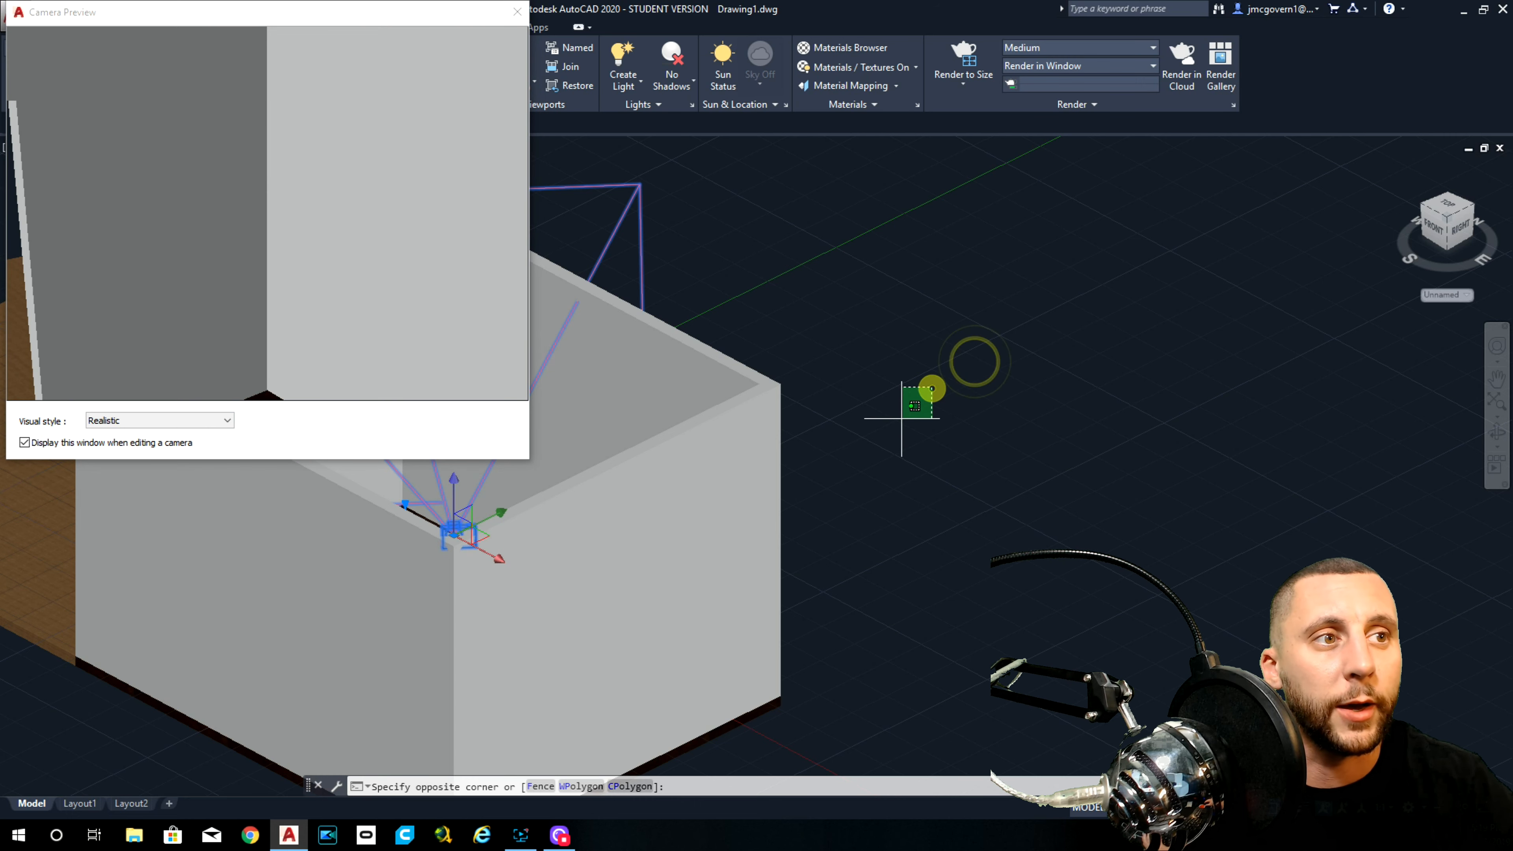
key("Escape")
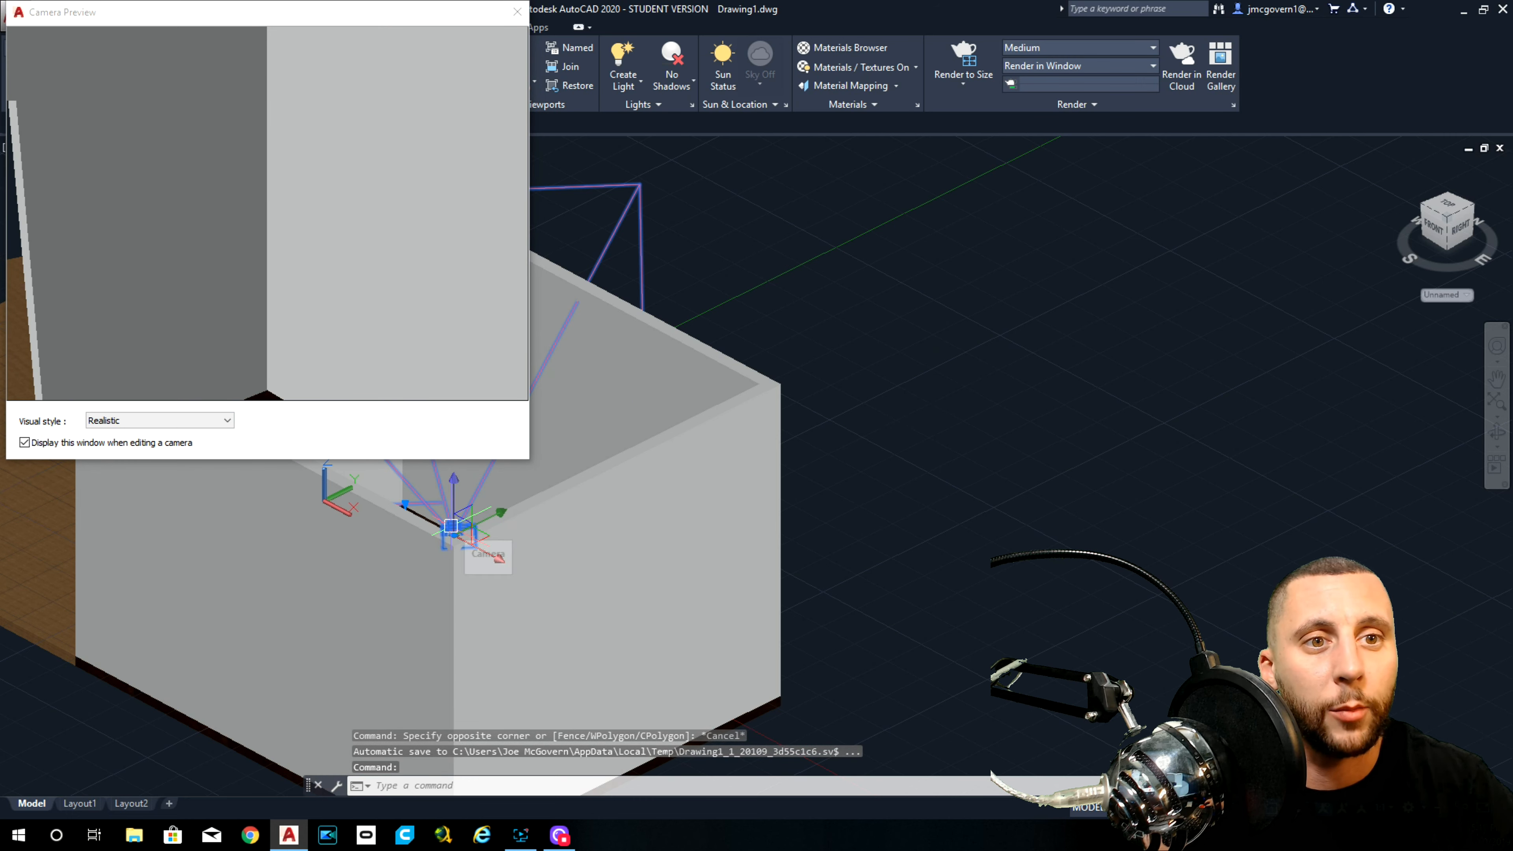
right_click(451, 529)
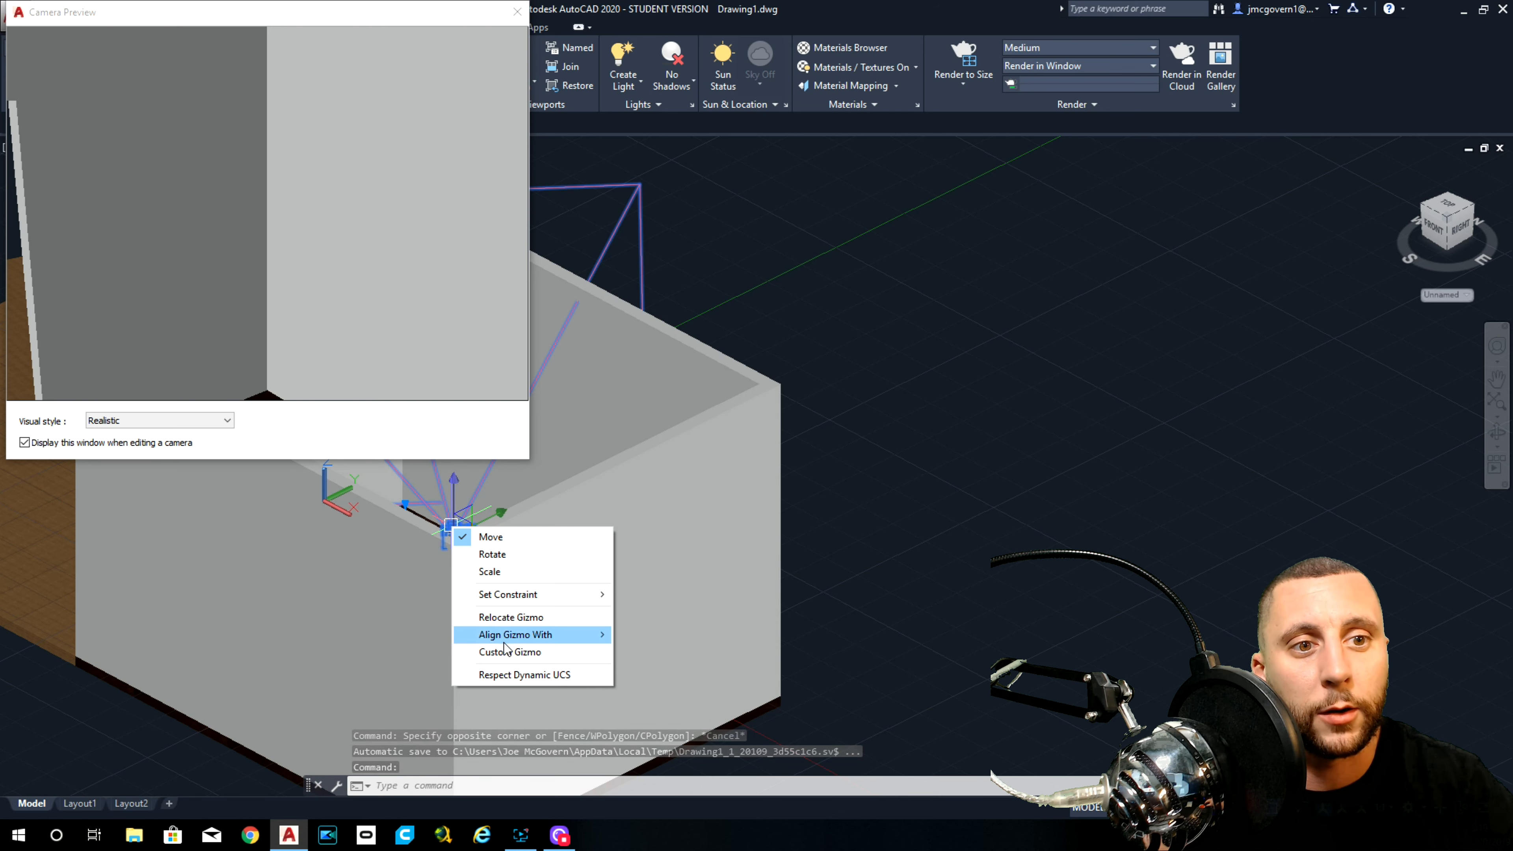
left_click(1189, 423)
left_click(958, 434)
left_click(884, 509)
left_click(832, 548)
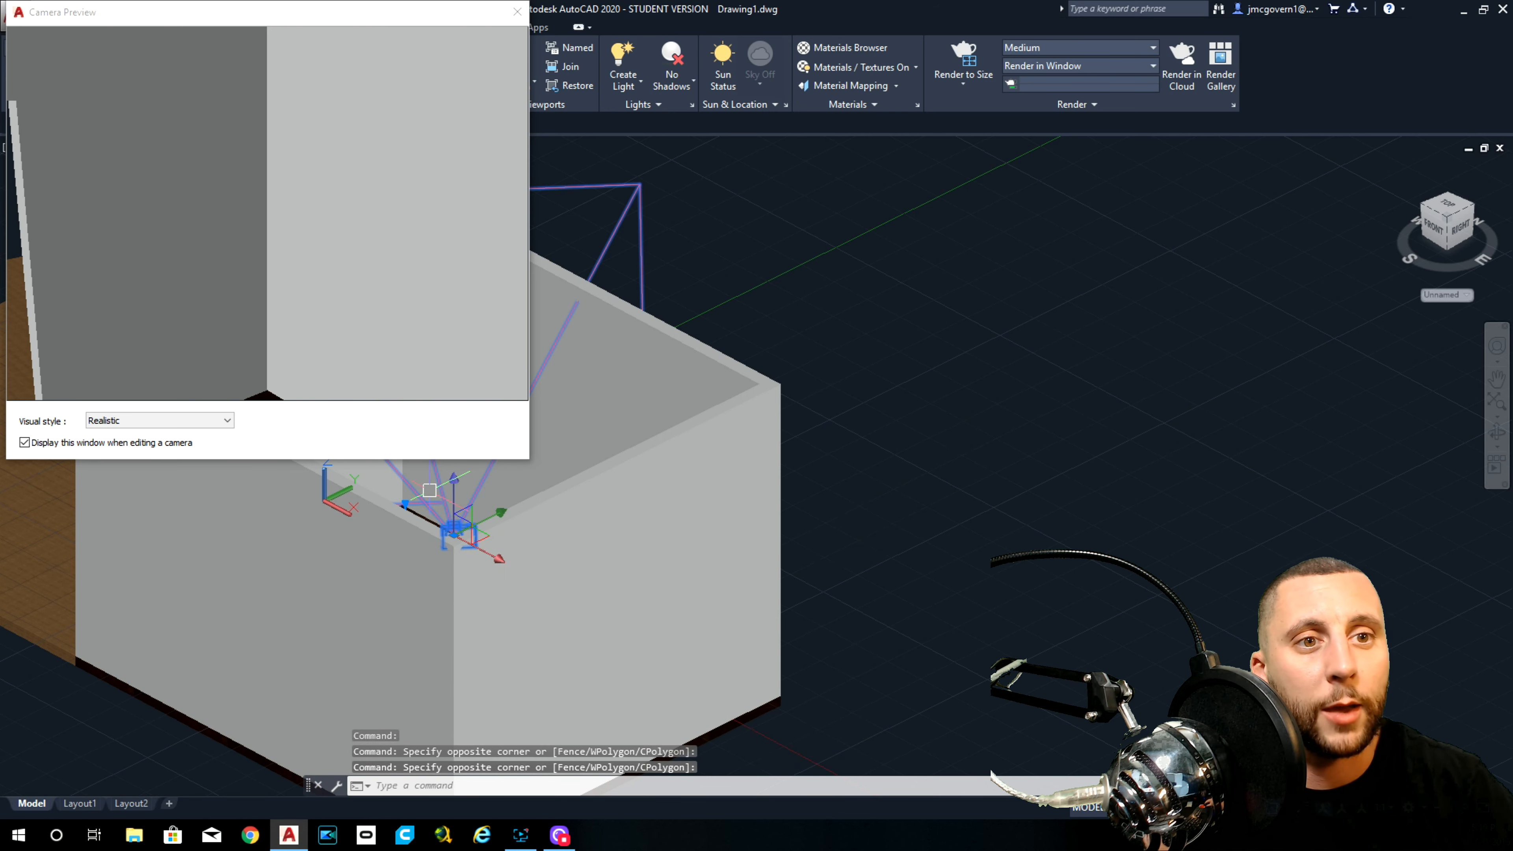
Step: Open the camera's properties, set its field of view to 100 and check the result in the camera preview
right_click(872, 310)
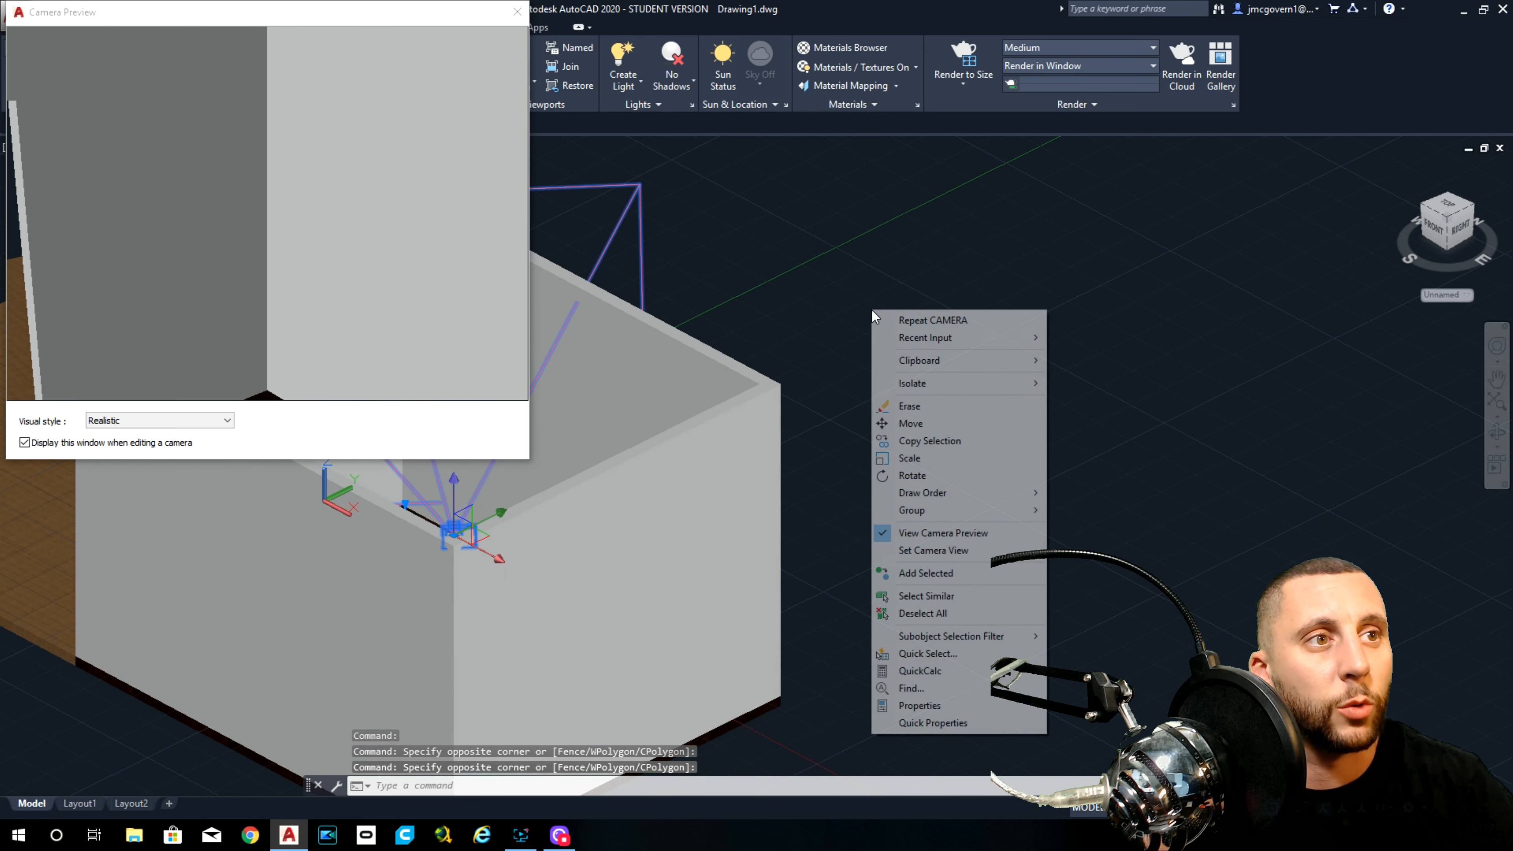
left_click(940, 706)
left_click(516, 11)
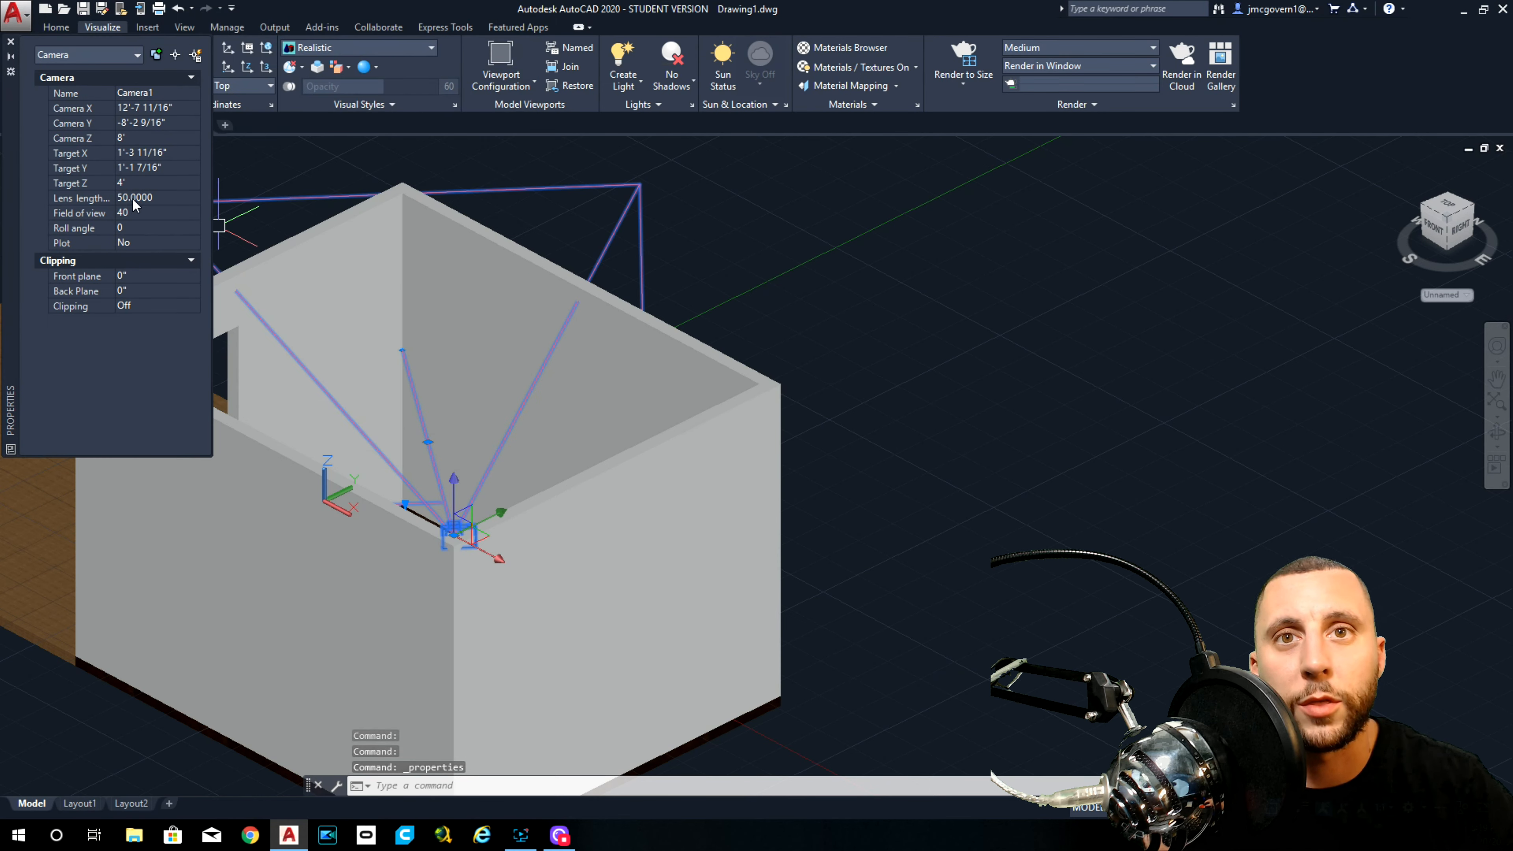
left_click(134, 213)
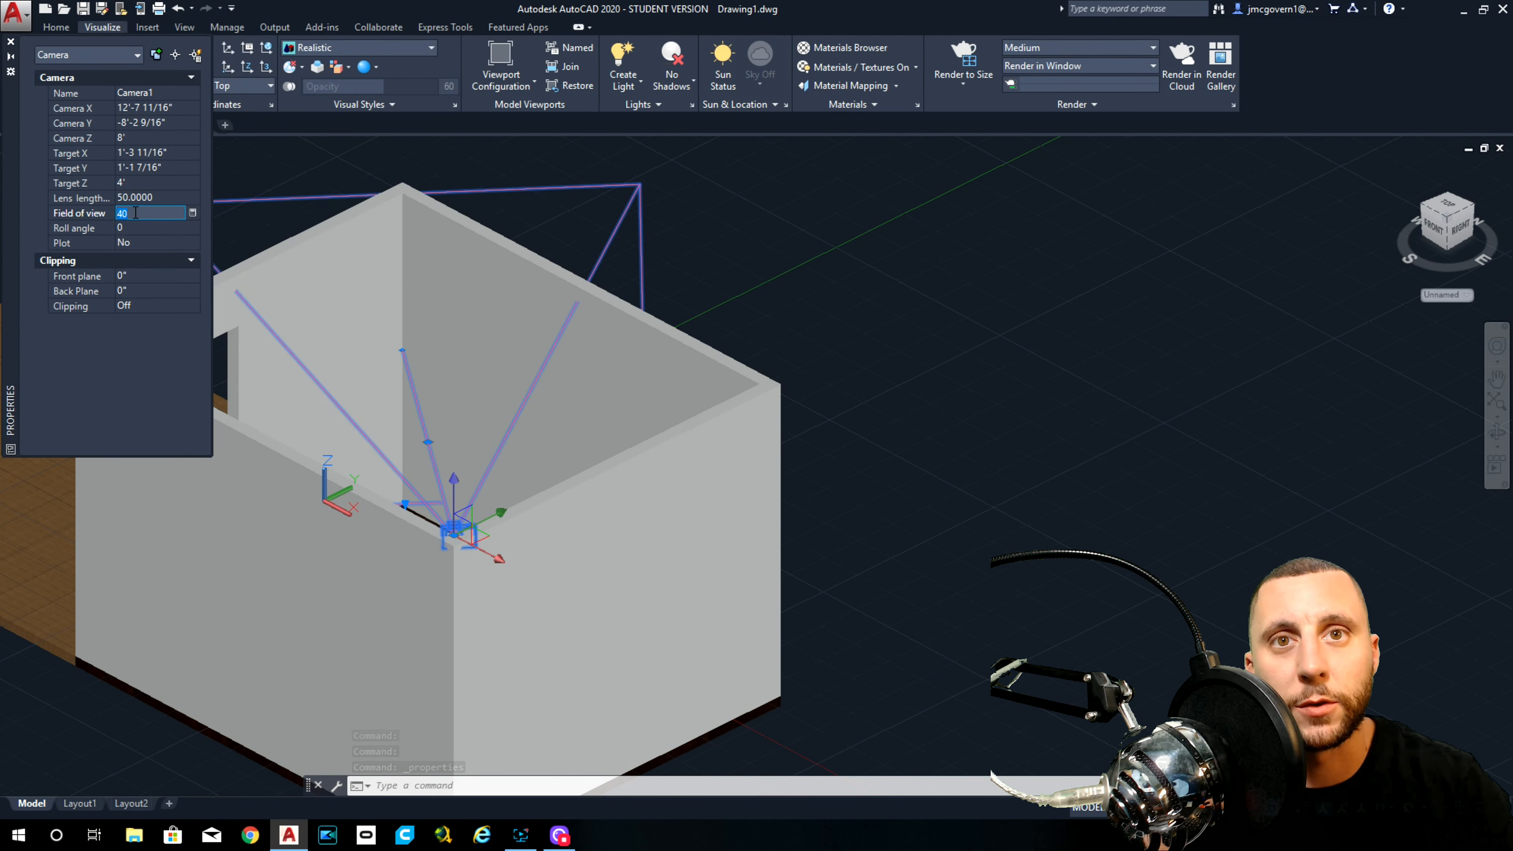
type("100")
key("Tab")
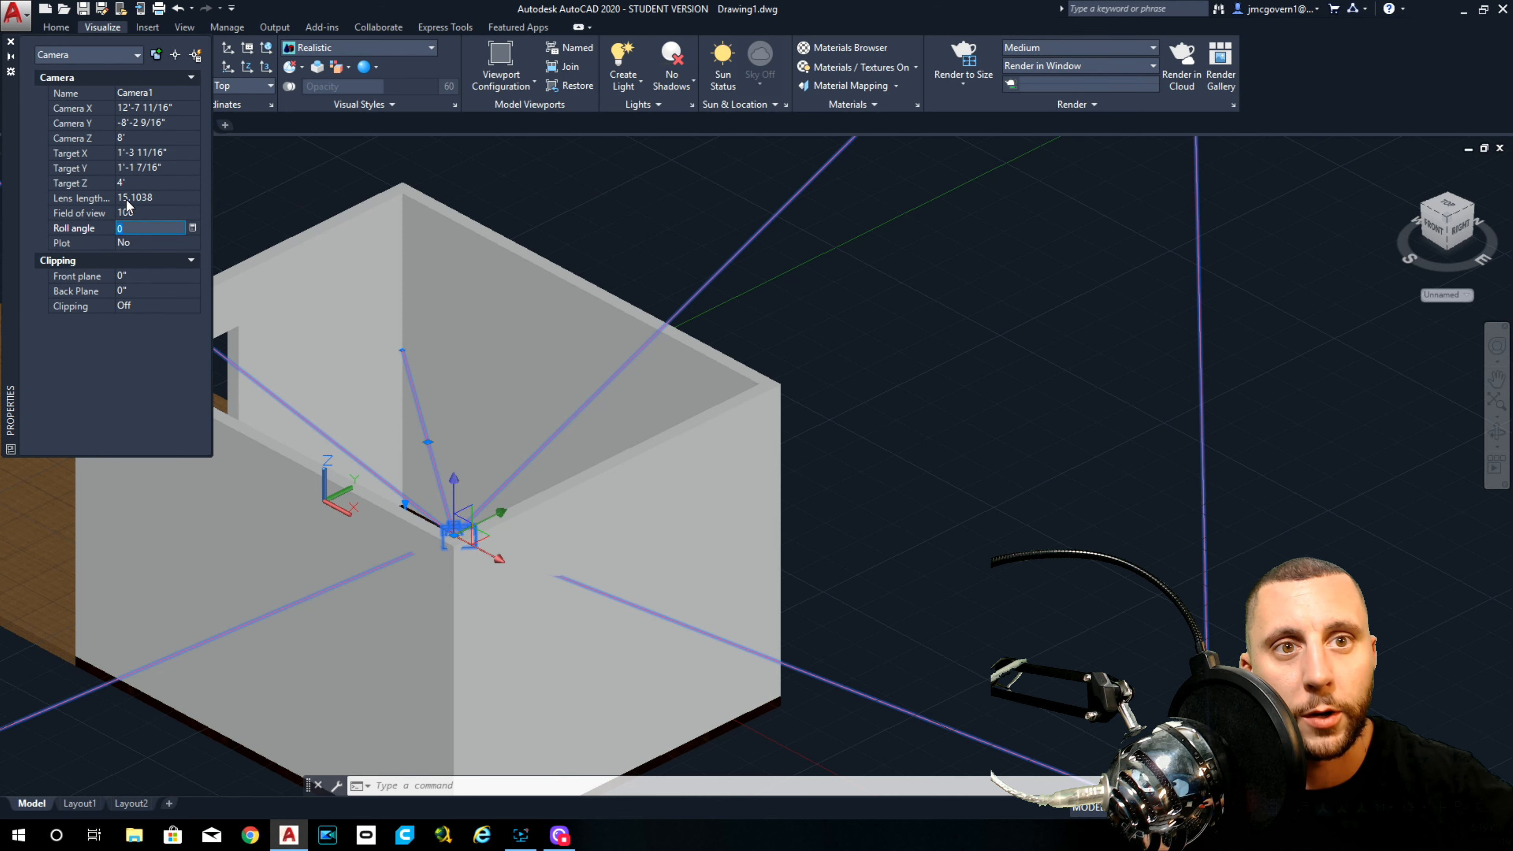
key("Escape")
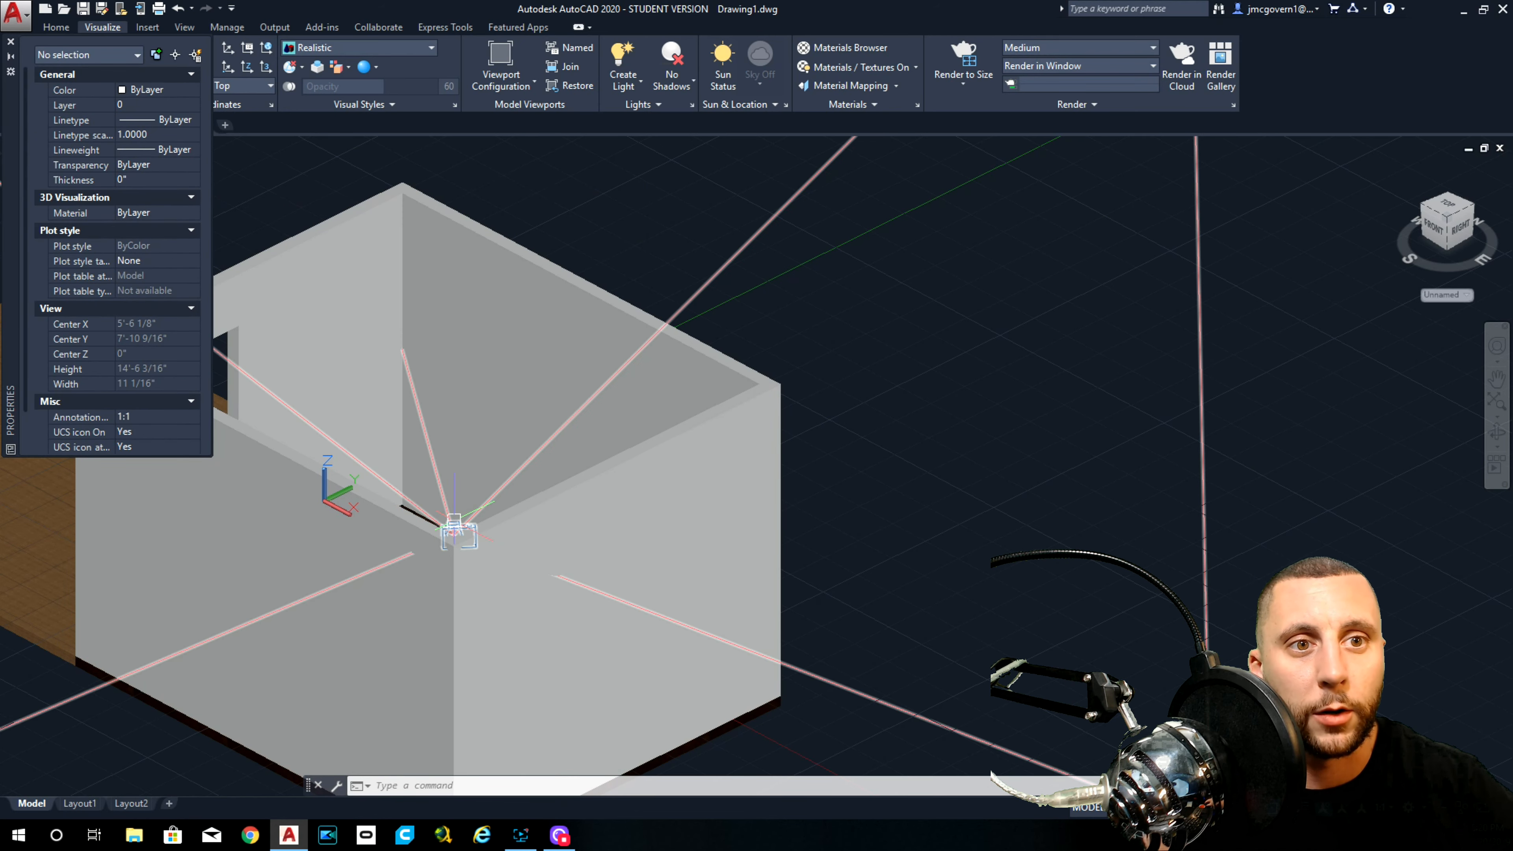
left_click(458, 532)
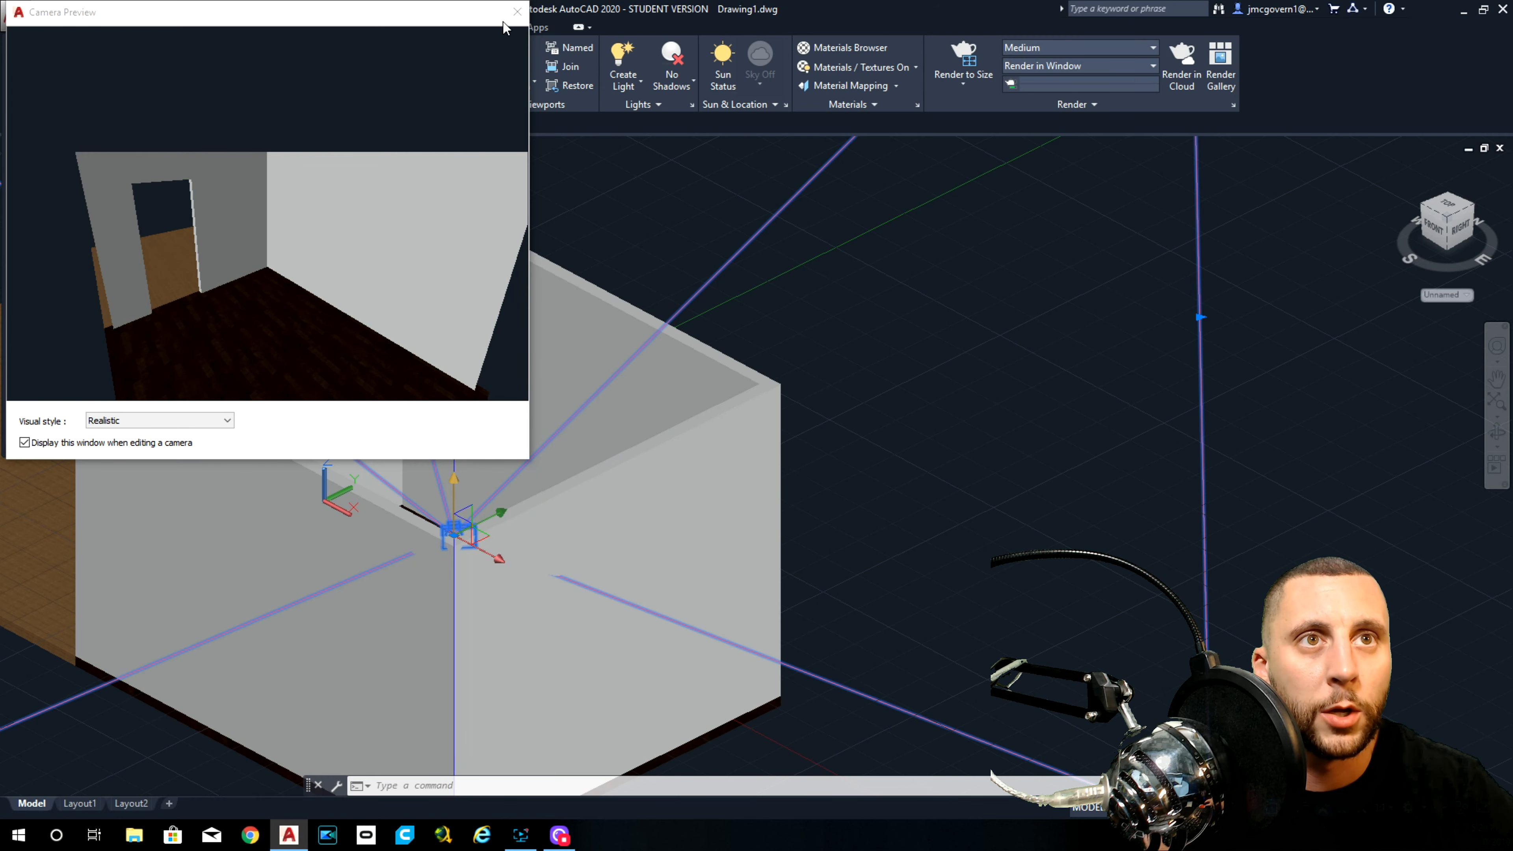
Step: Move the camera inward from the wall corner to about X 11'-11 9/16", Y -7'-8 1/16" and check its preview
double_click(452, 535)
scroll(452, 513, "up", 5)
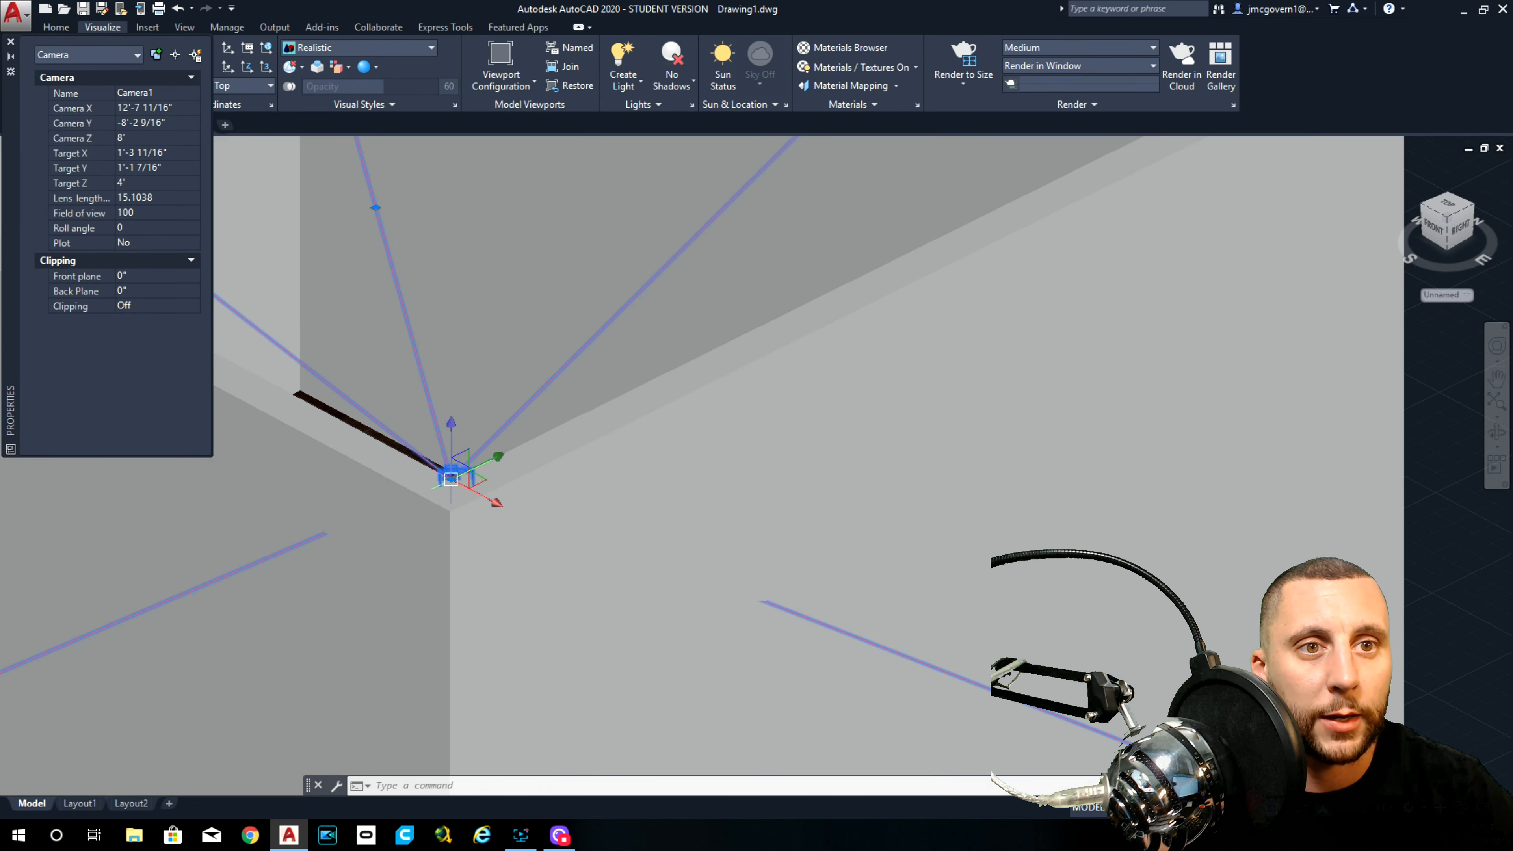
left_click(450, 474)
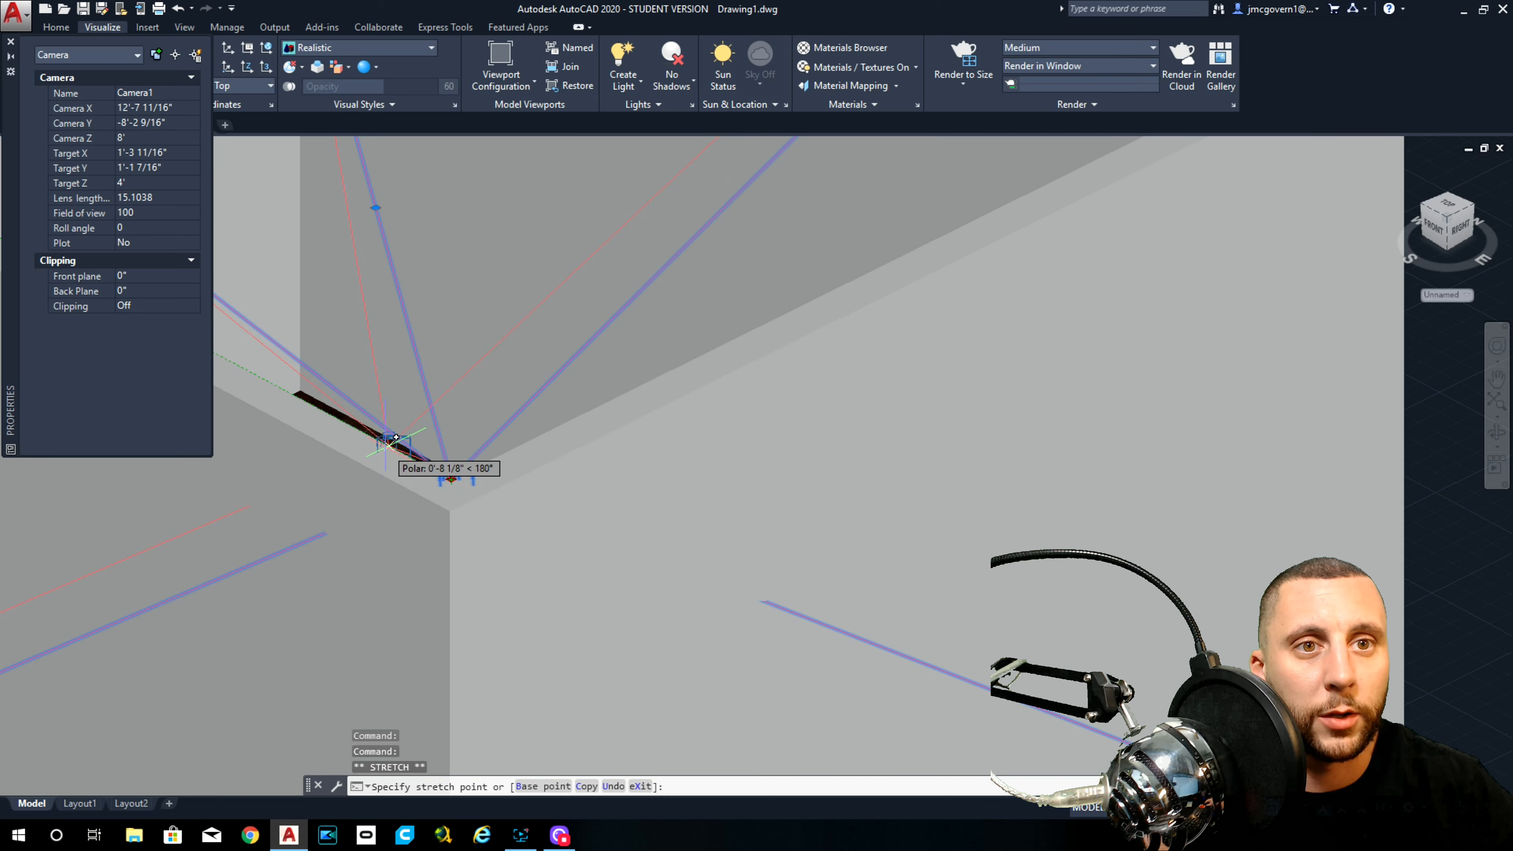
left_click(389, 448)
left_click(387, 445)
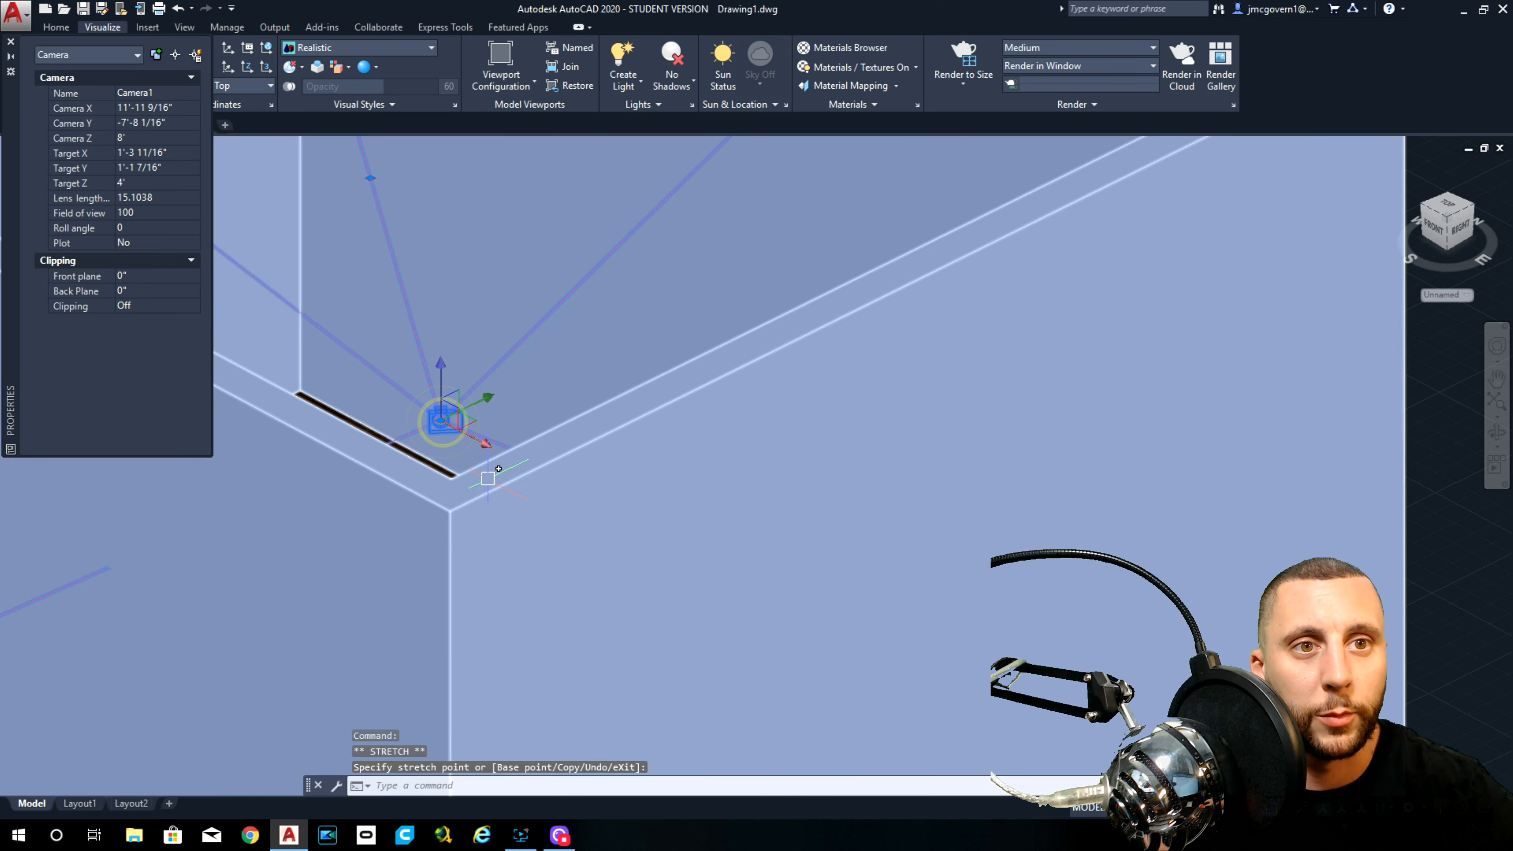
key("Escape")
left_click(436, 422)
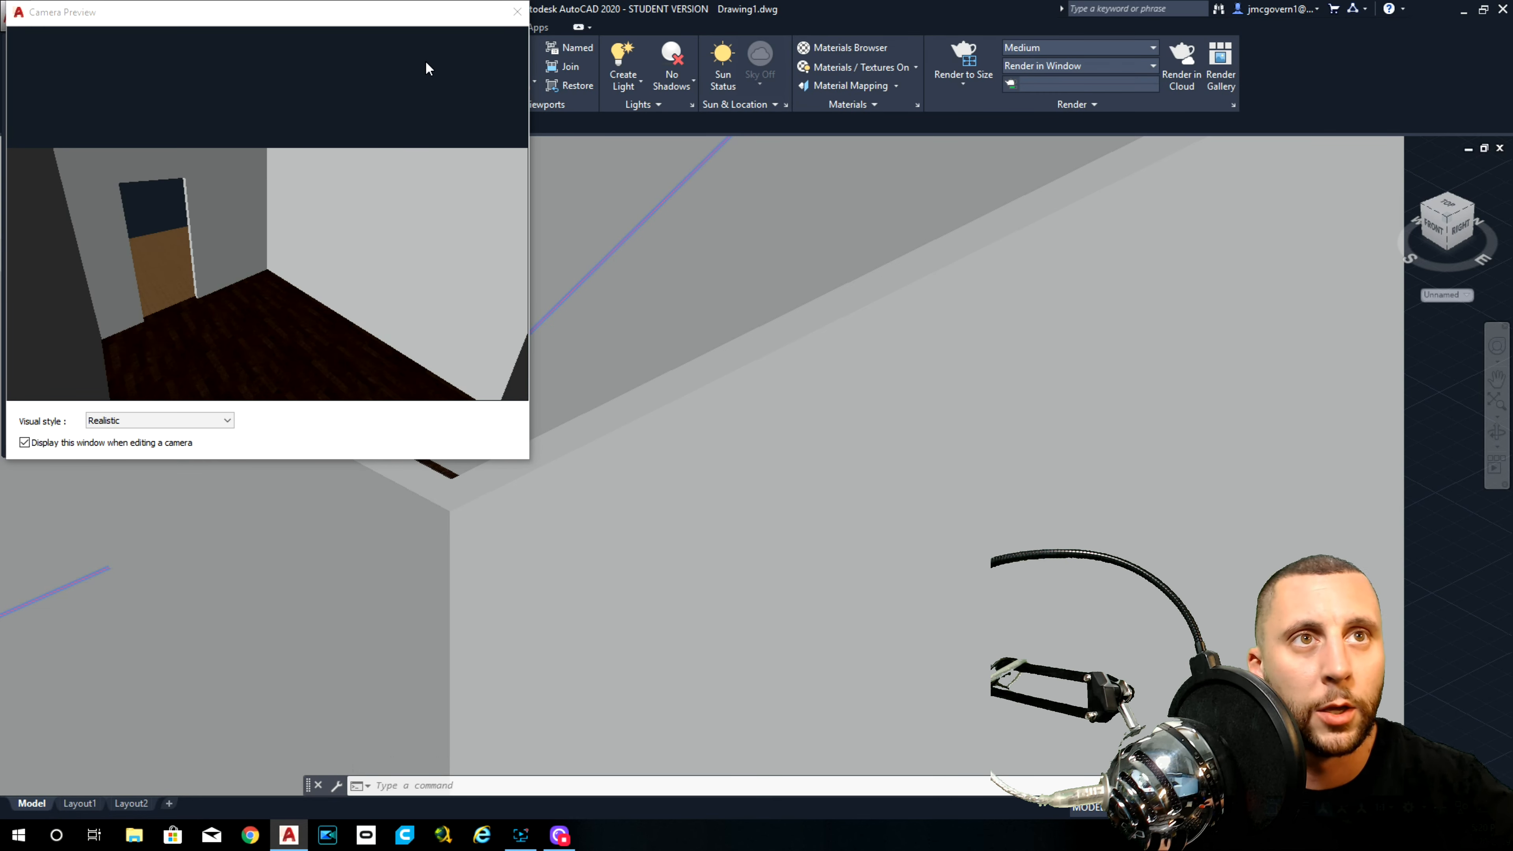
left_click(515, 12)
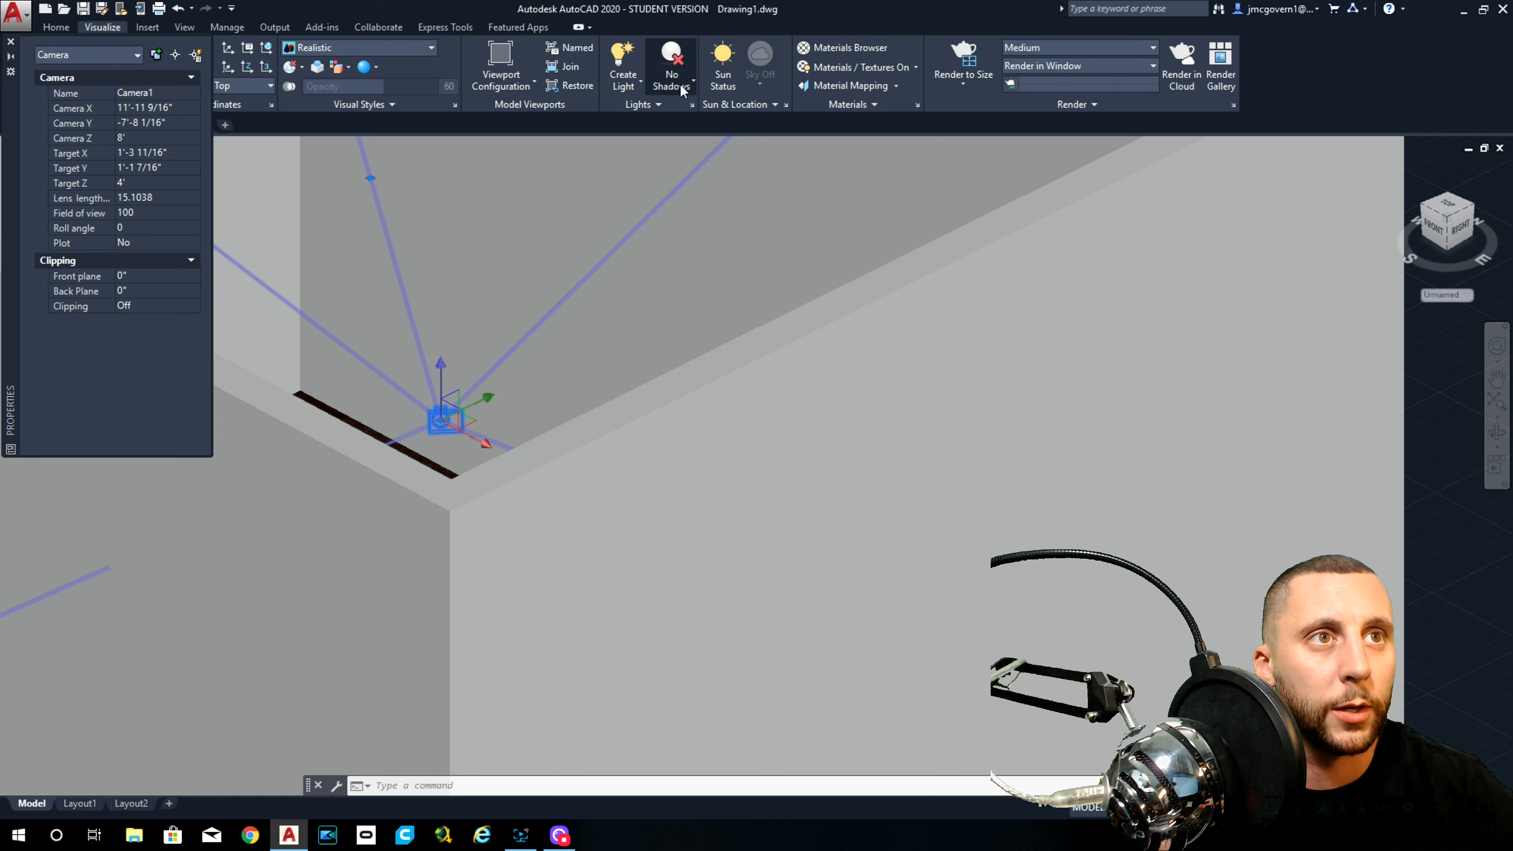
Step: Turn on the sun and close the render environment and properties palettes
left_click(682, 83)
left_click(682, 119)
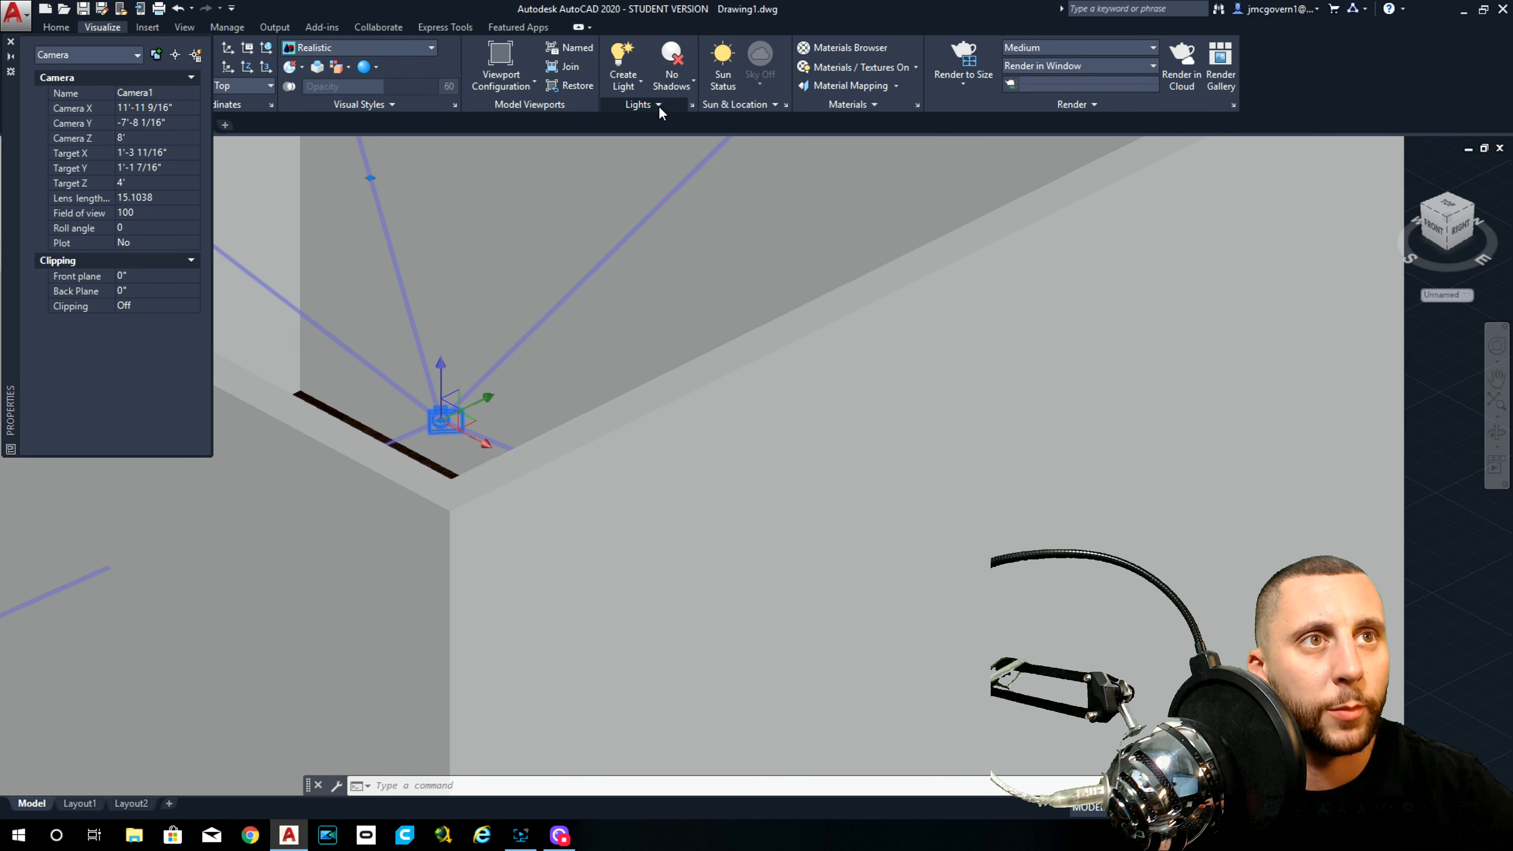
left_click(724, 60)
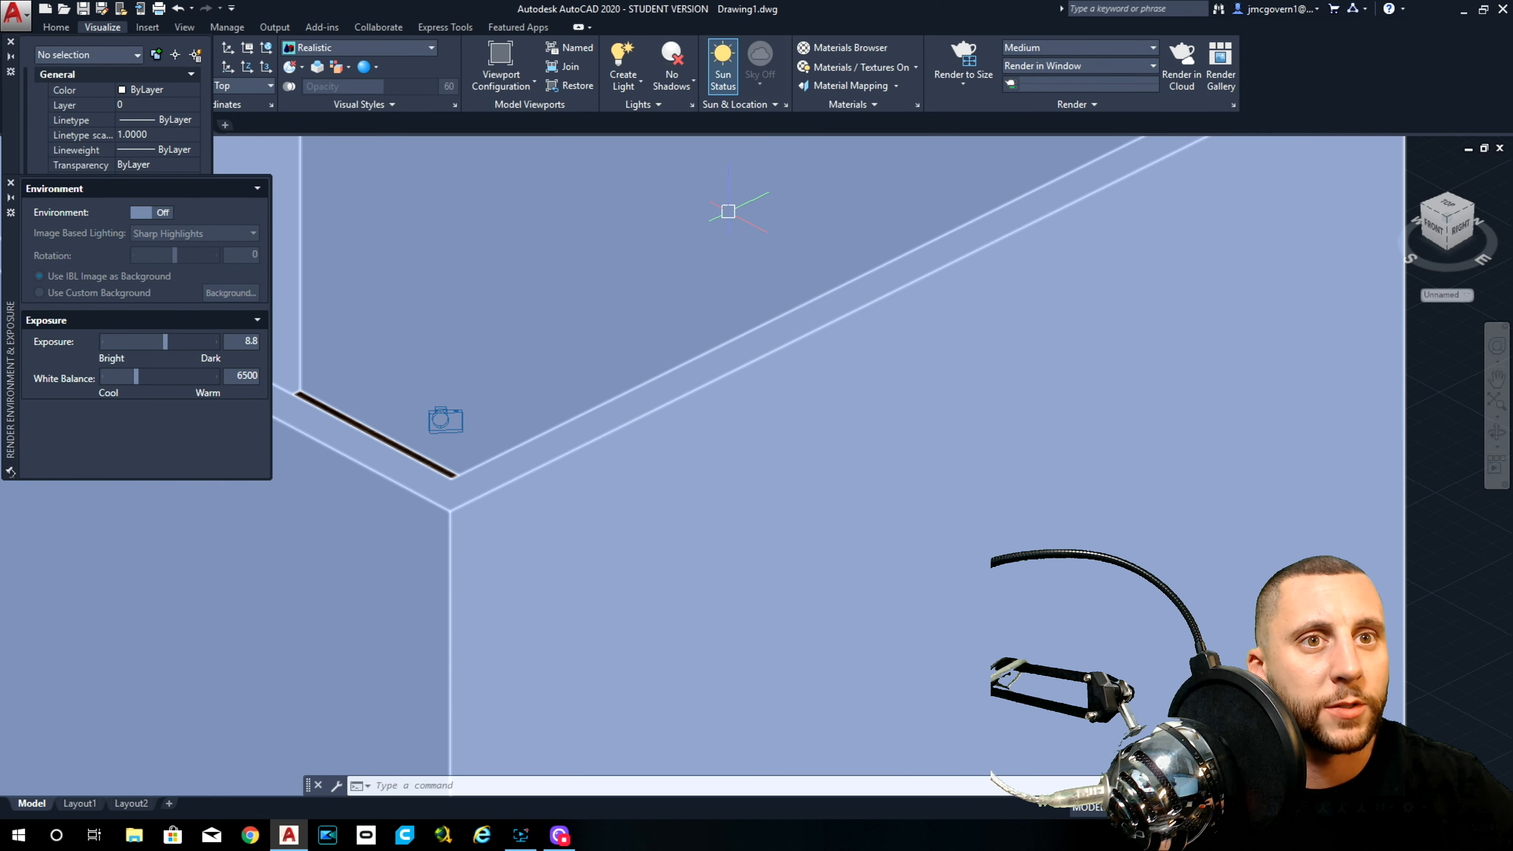
left_click(728, 104)
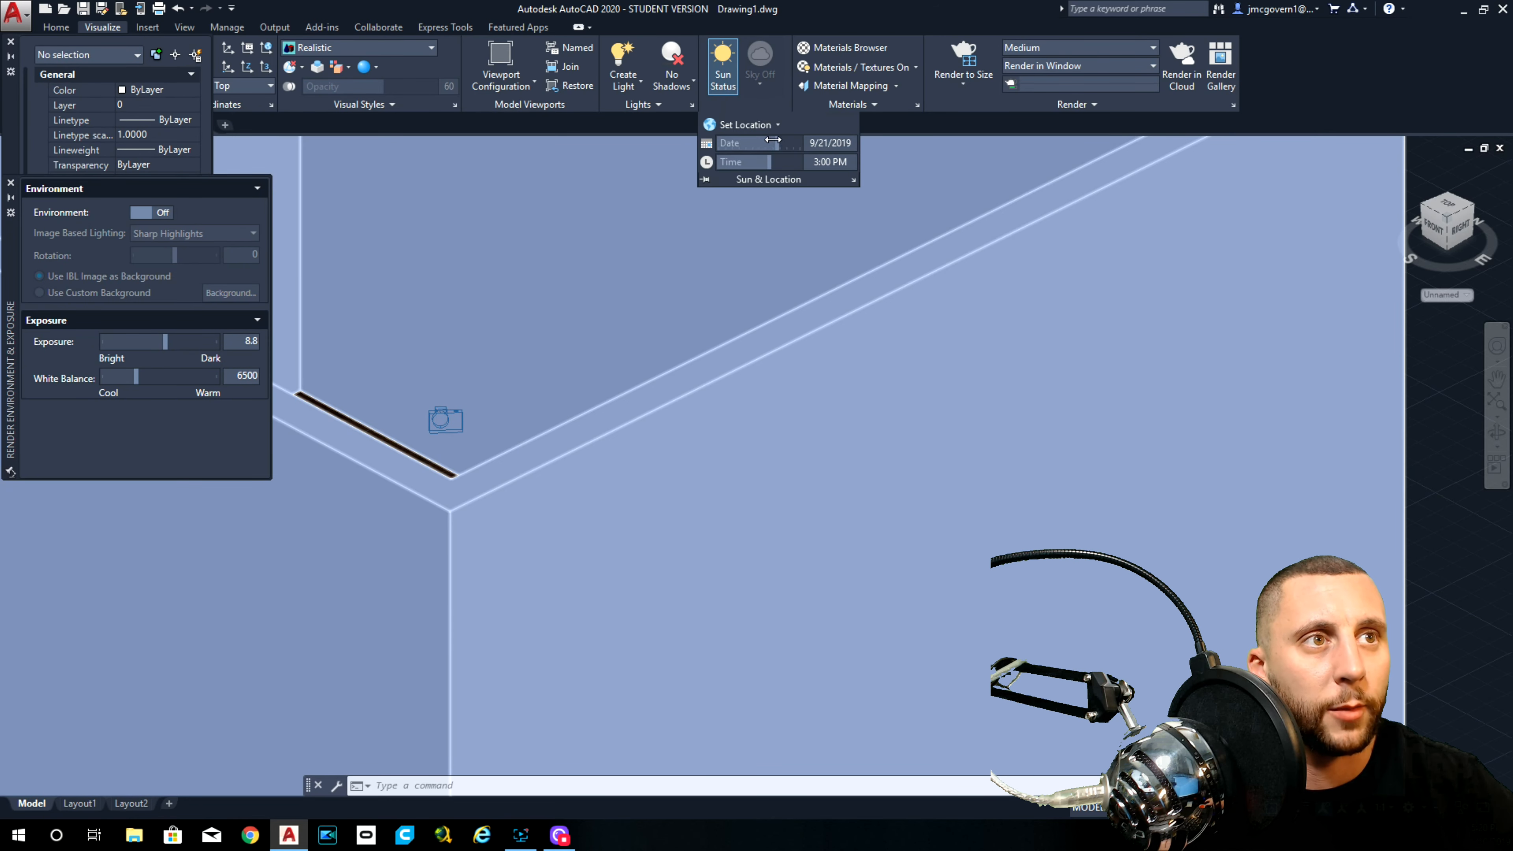
left_click_drag(772, 143, 745, 163)
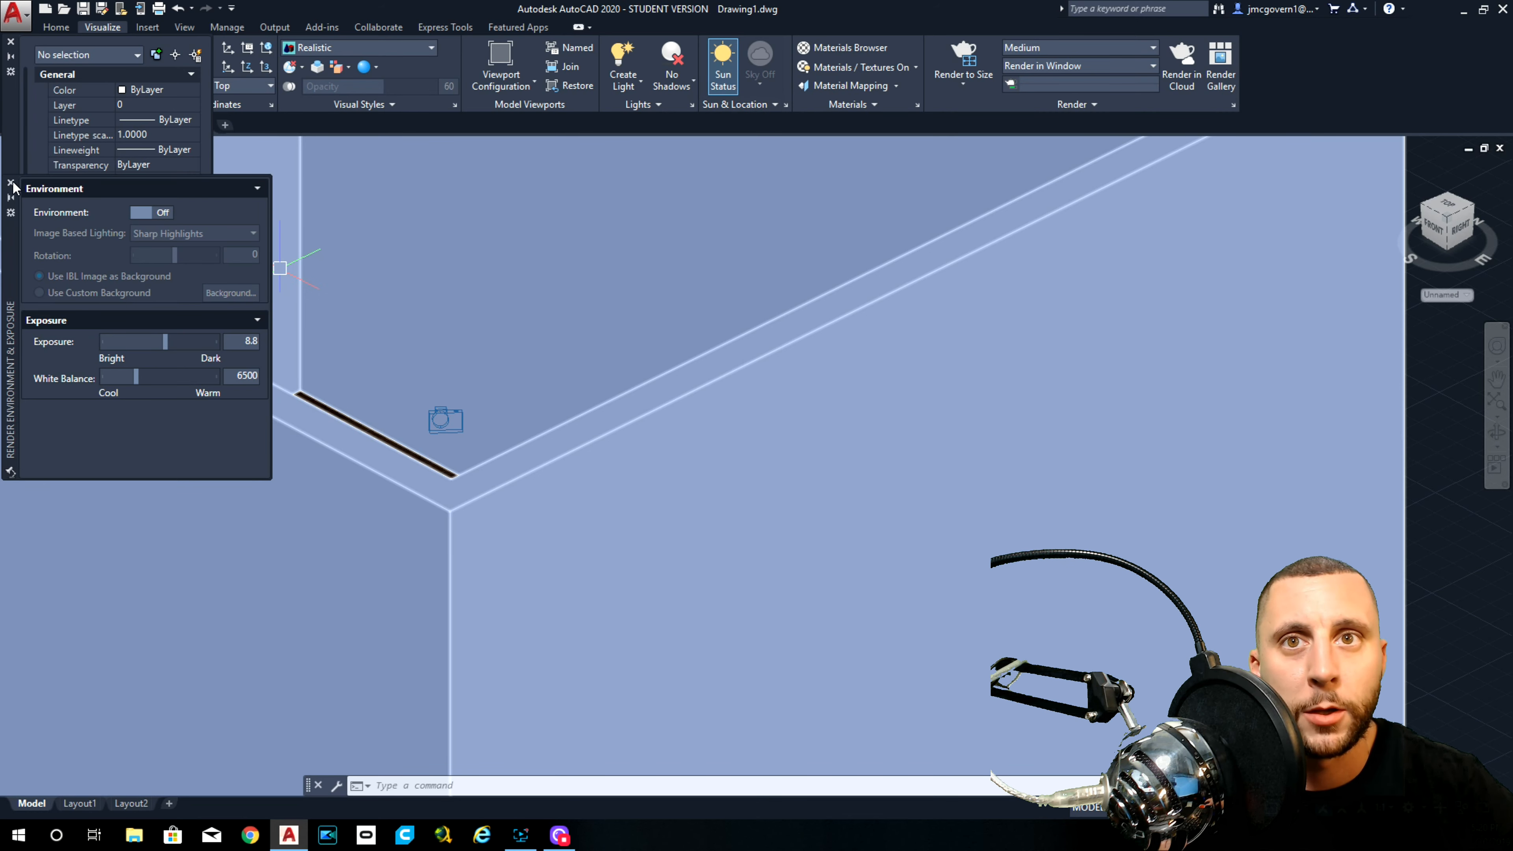
left_click(11, 182)
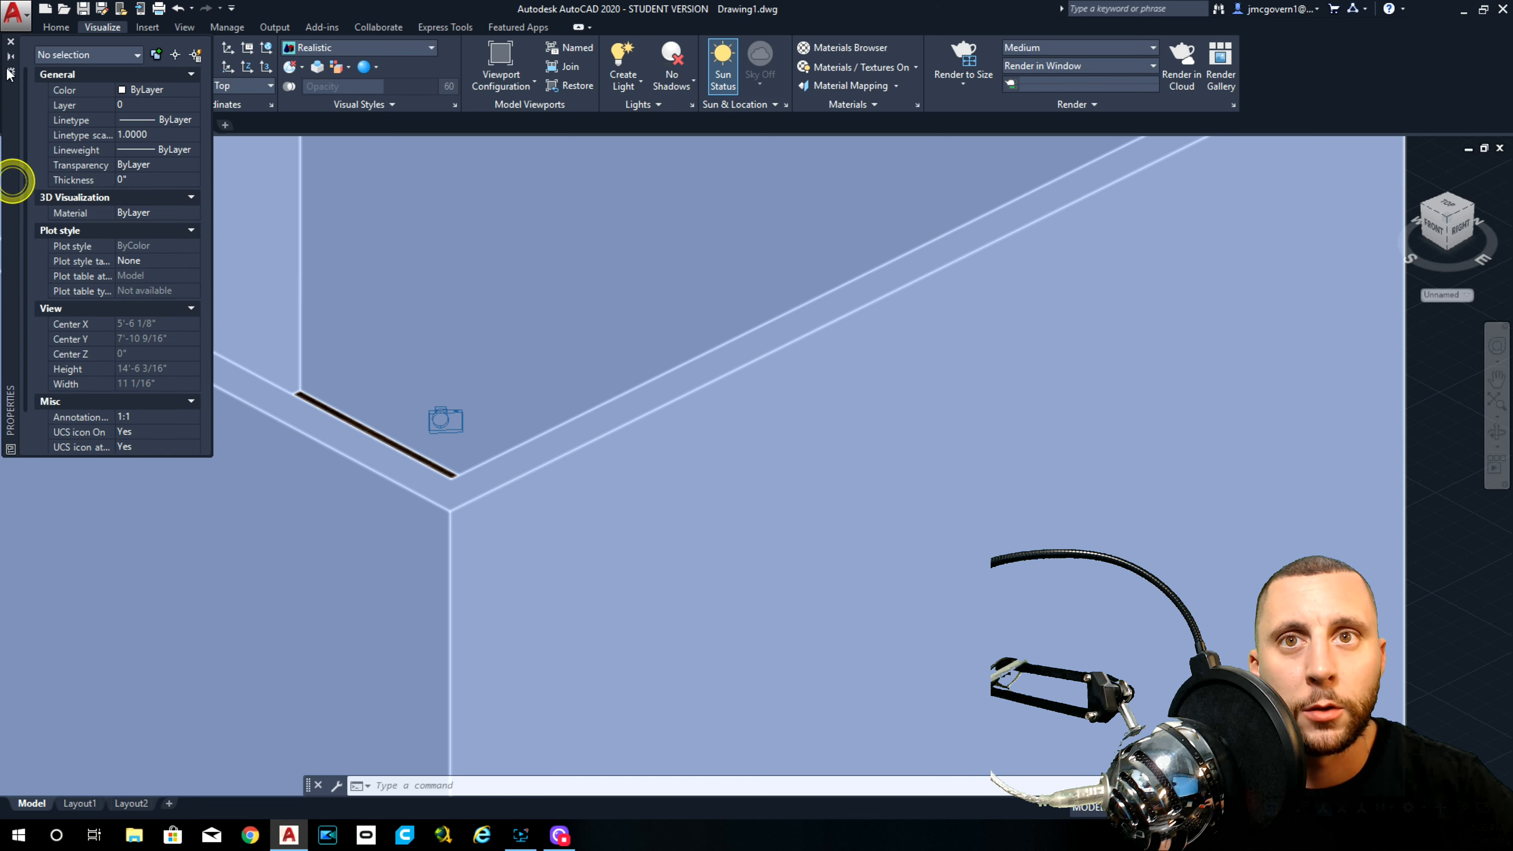
left_click(11, 41)
Step: Set the lighting exposure to 7.20 and compare the camera preview before and after
left_click(445, 417)
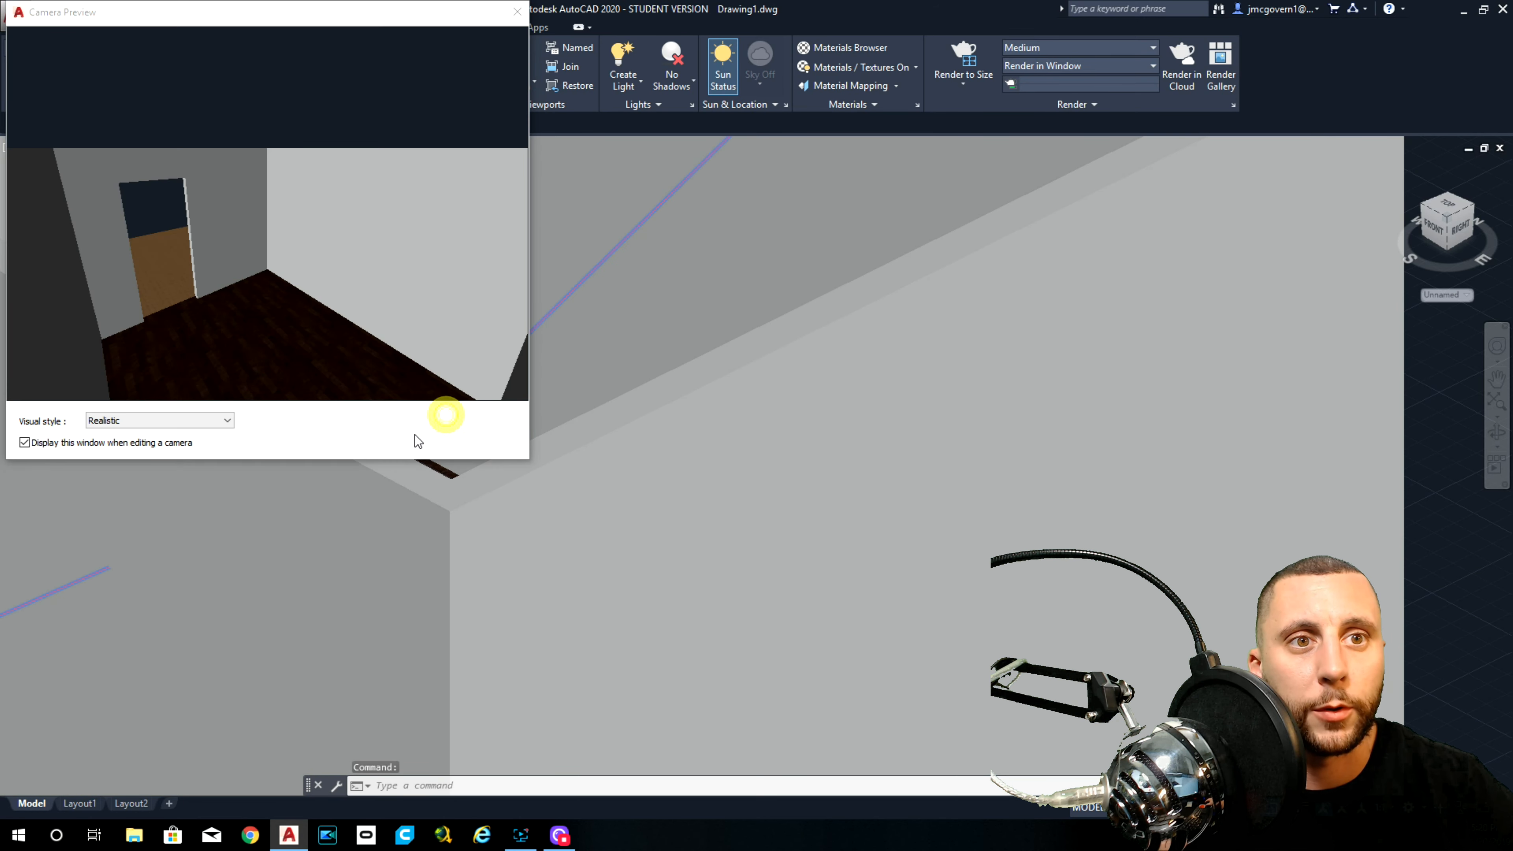
left_click(516, 22)
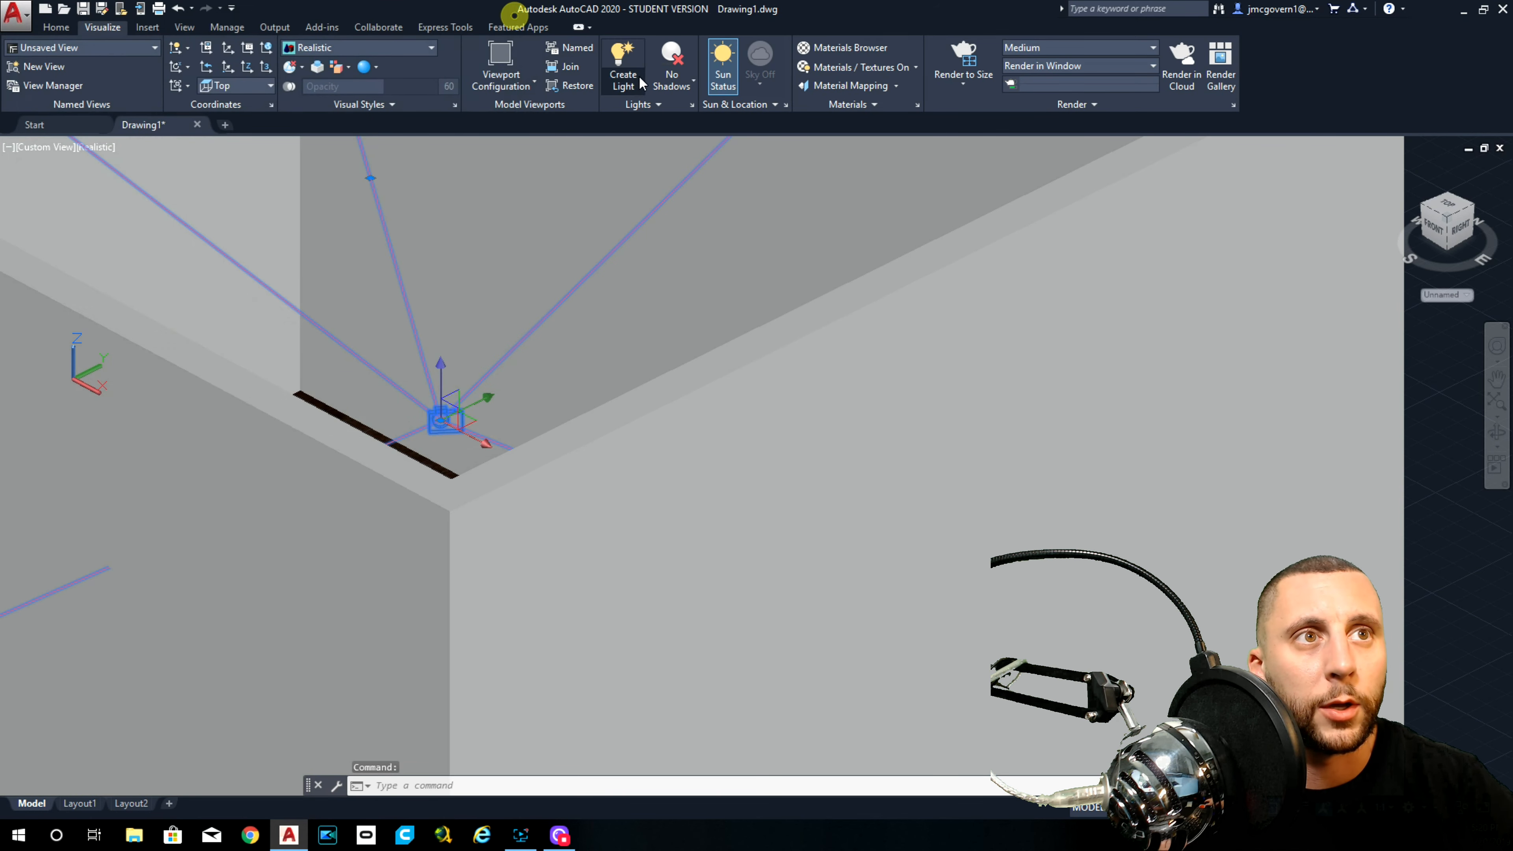
left_click(640, 104)
left_click_drag(661, 143, 647, 144)
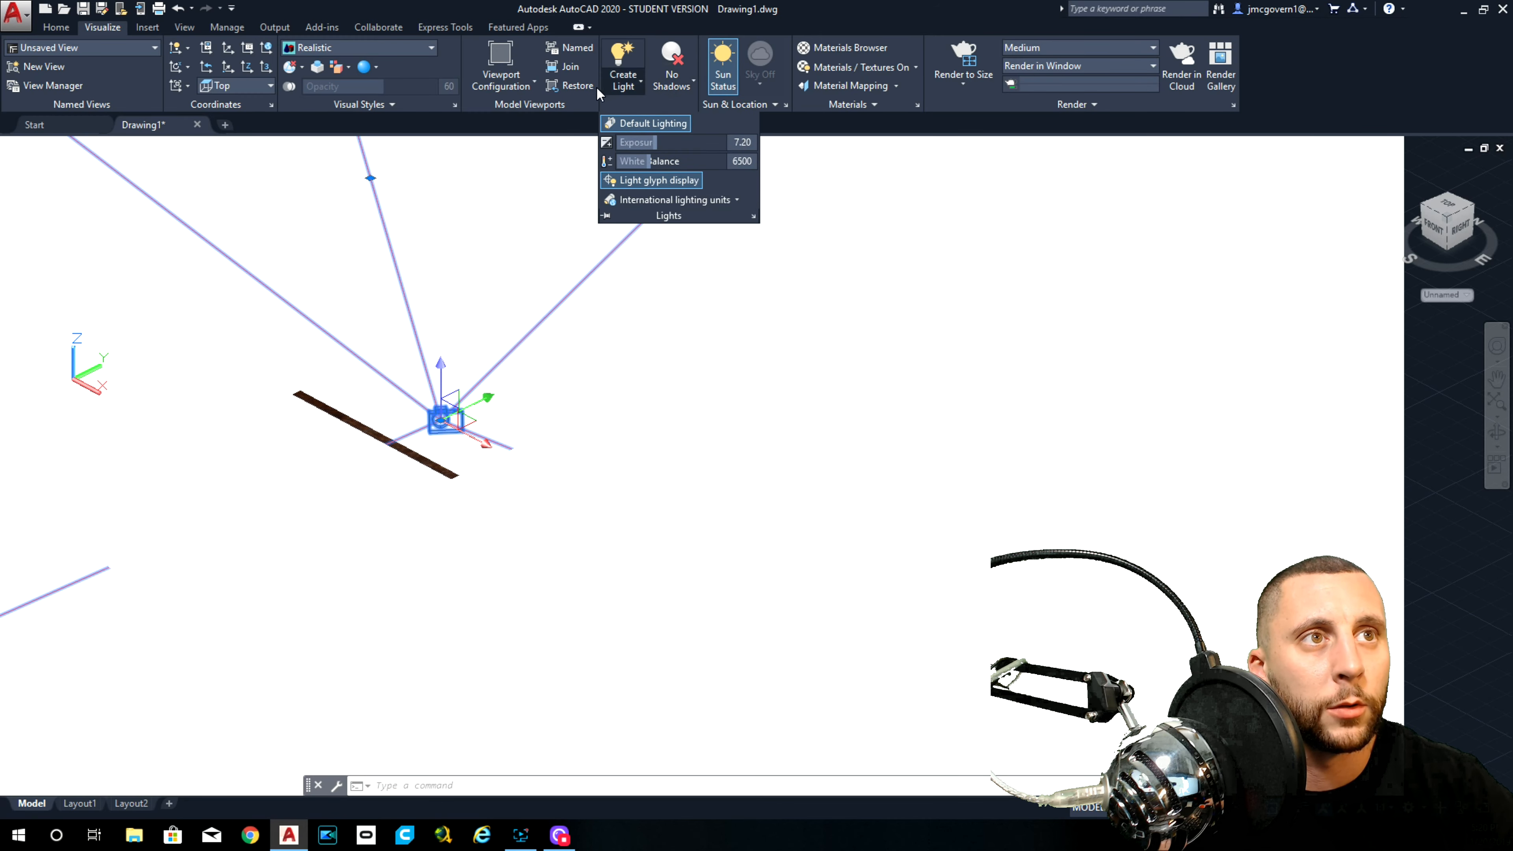
key("Escape")
left_click(453, 422)
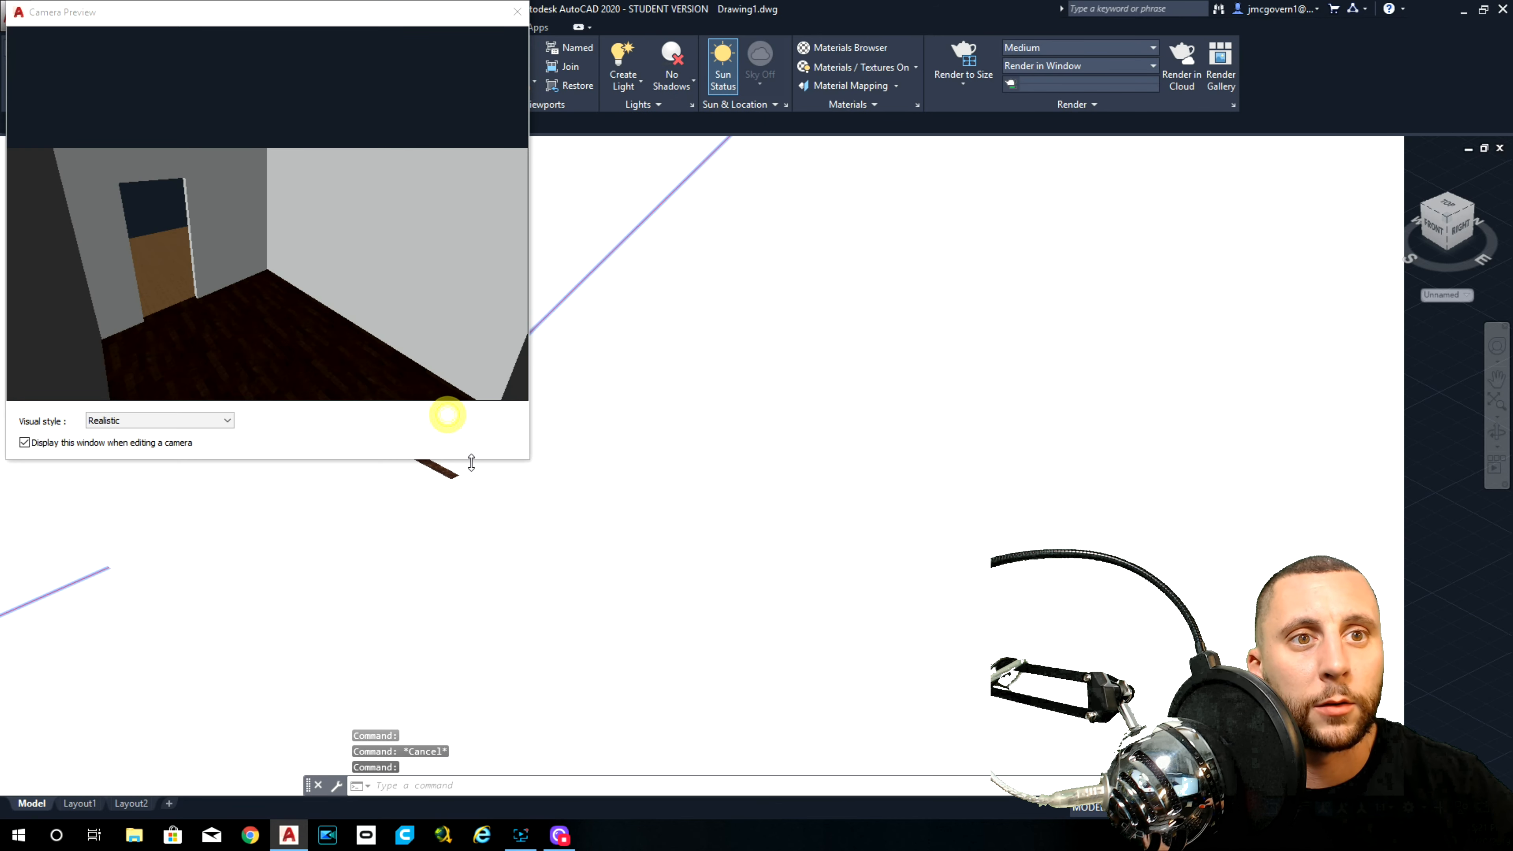
left_click(517, 11)
Step: Enable full shadows and switch off default lighting
left_click(673, 82)
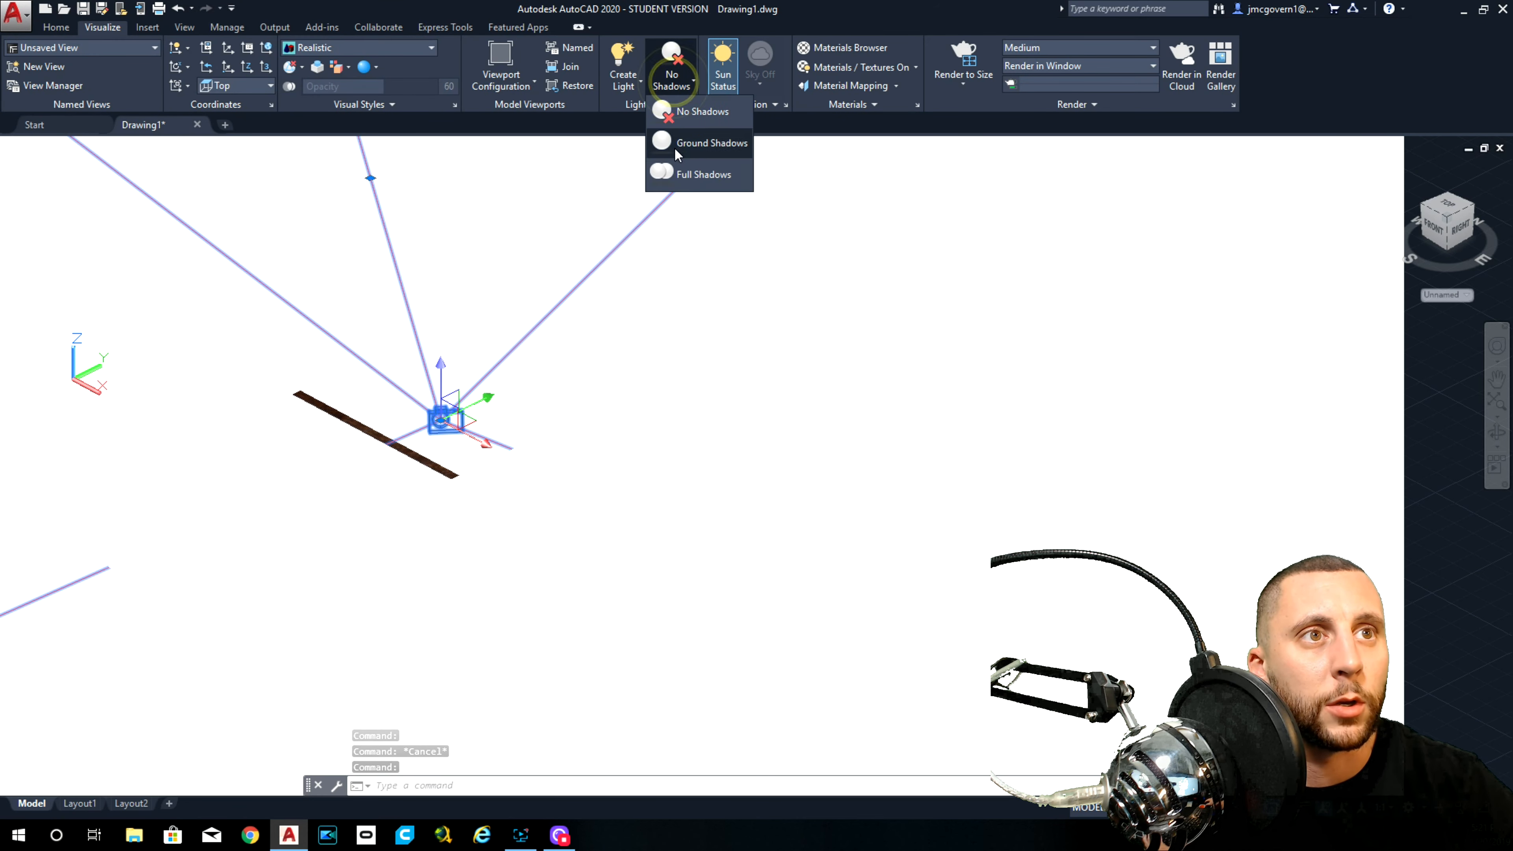
left_click(678, 178)
left_click(647, 106)
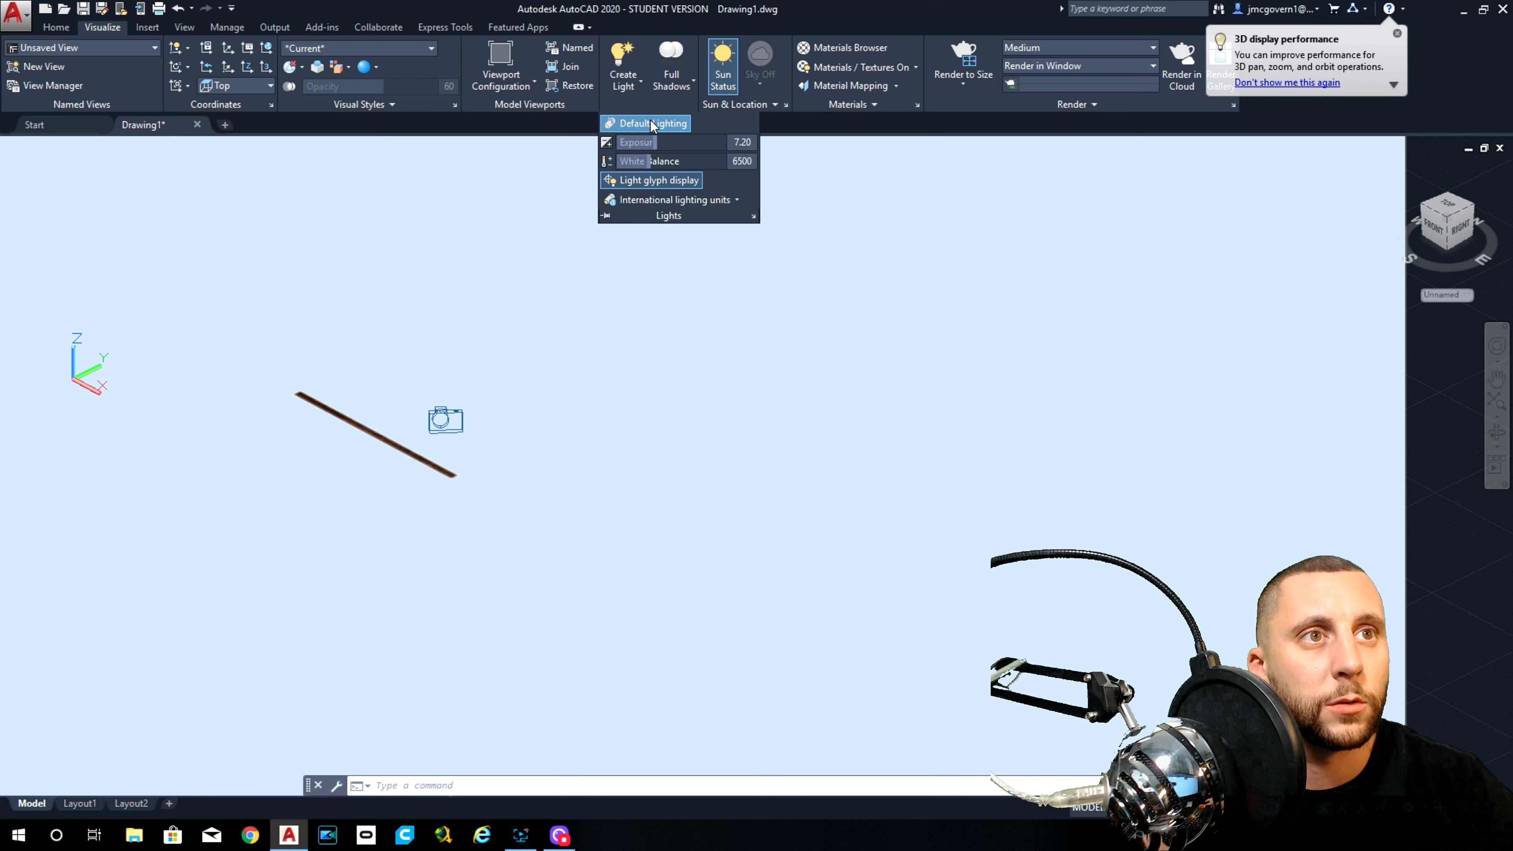
left_click(650, 122)
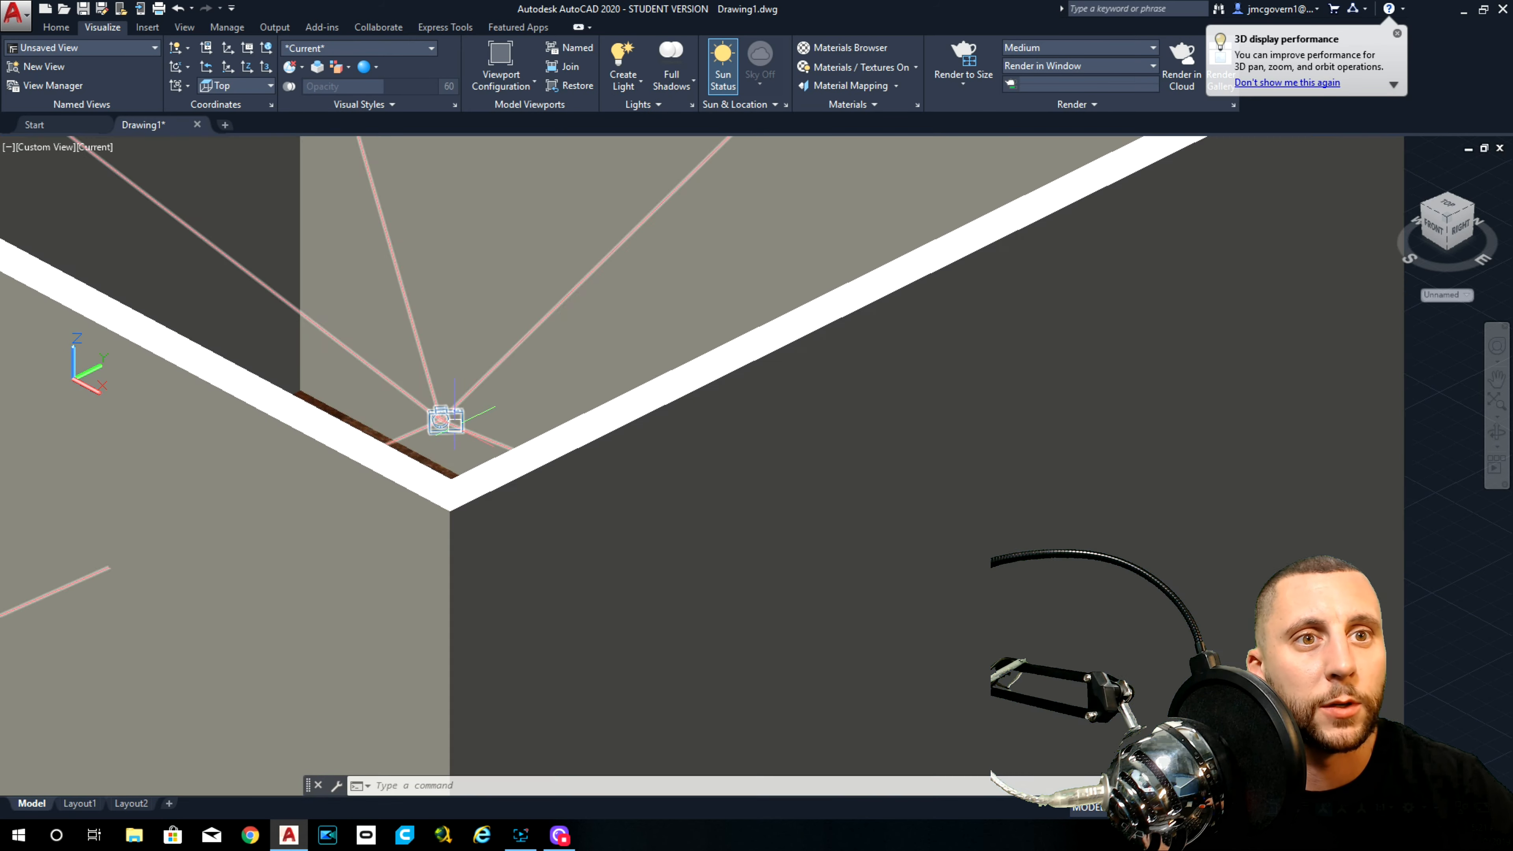
Step: Try to select the camera at the near inner corner of the room
left_click(451, 426)
key("Escape")
left_click(448, 417)
key("Escape")
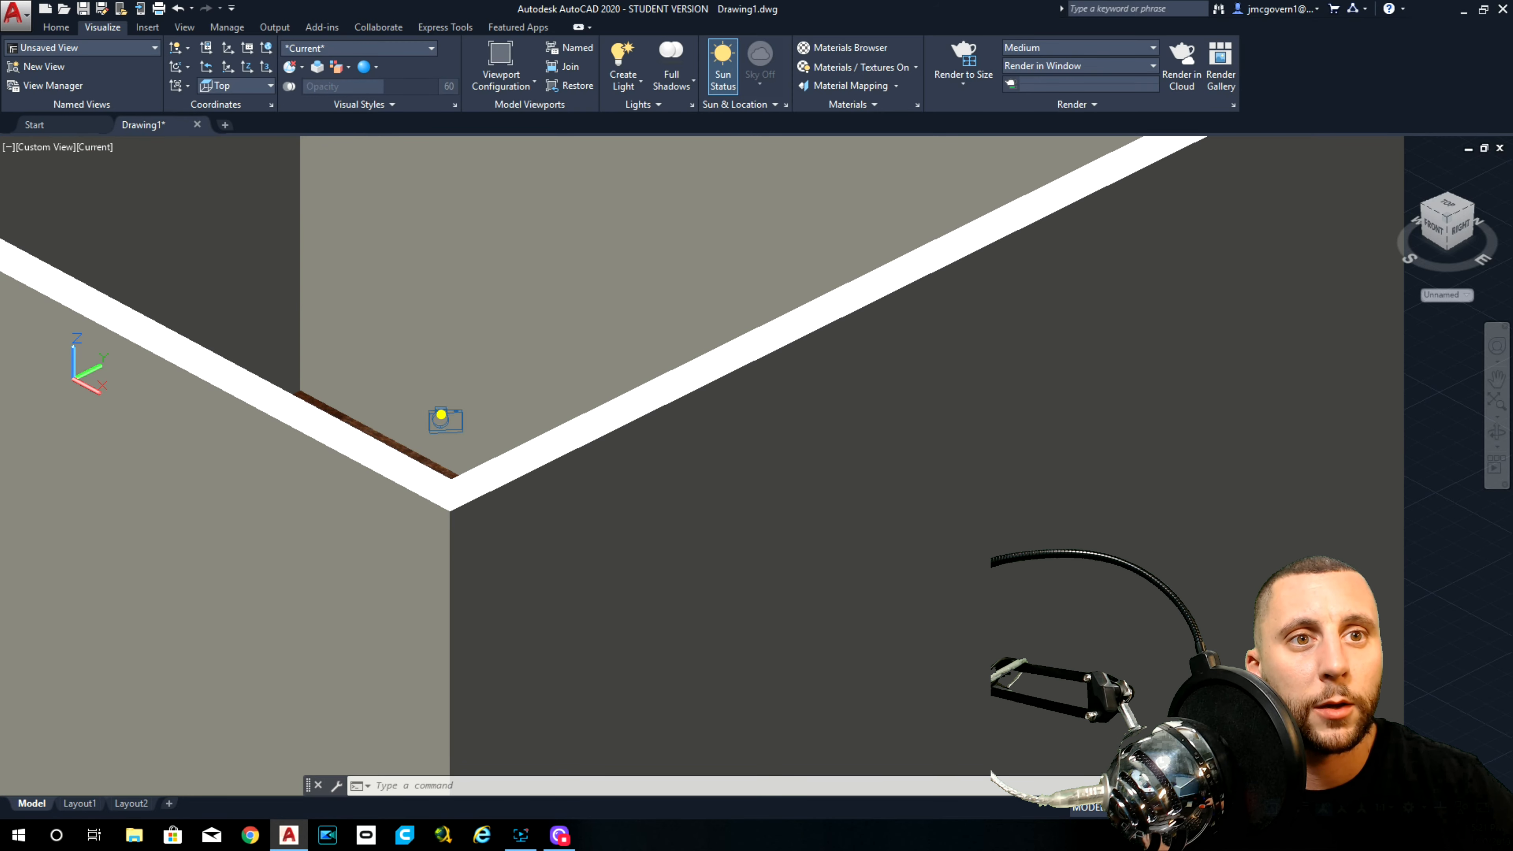
left_click(443, 419)
scroll(464, 444, "down", 3)
key("Escape")
left_click(459, 428)
key("Escape")
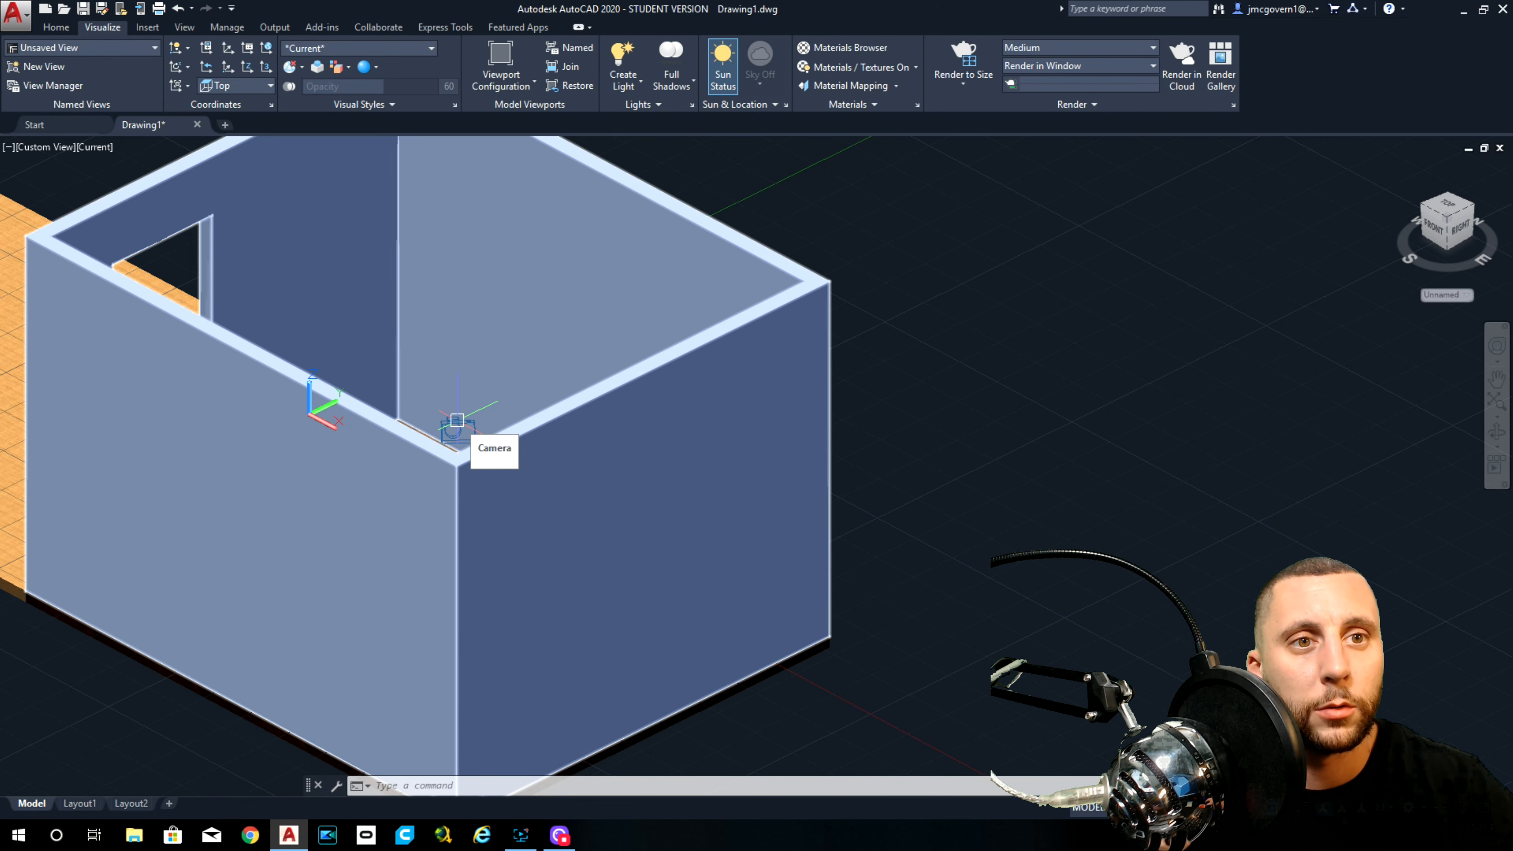
left_click(449, 438)
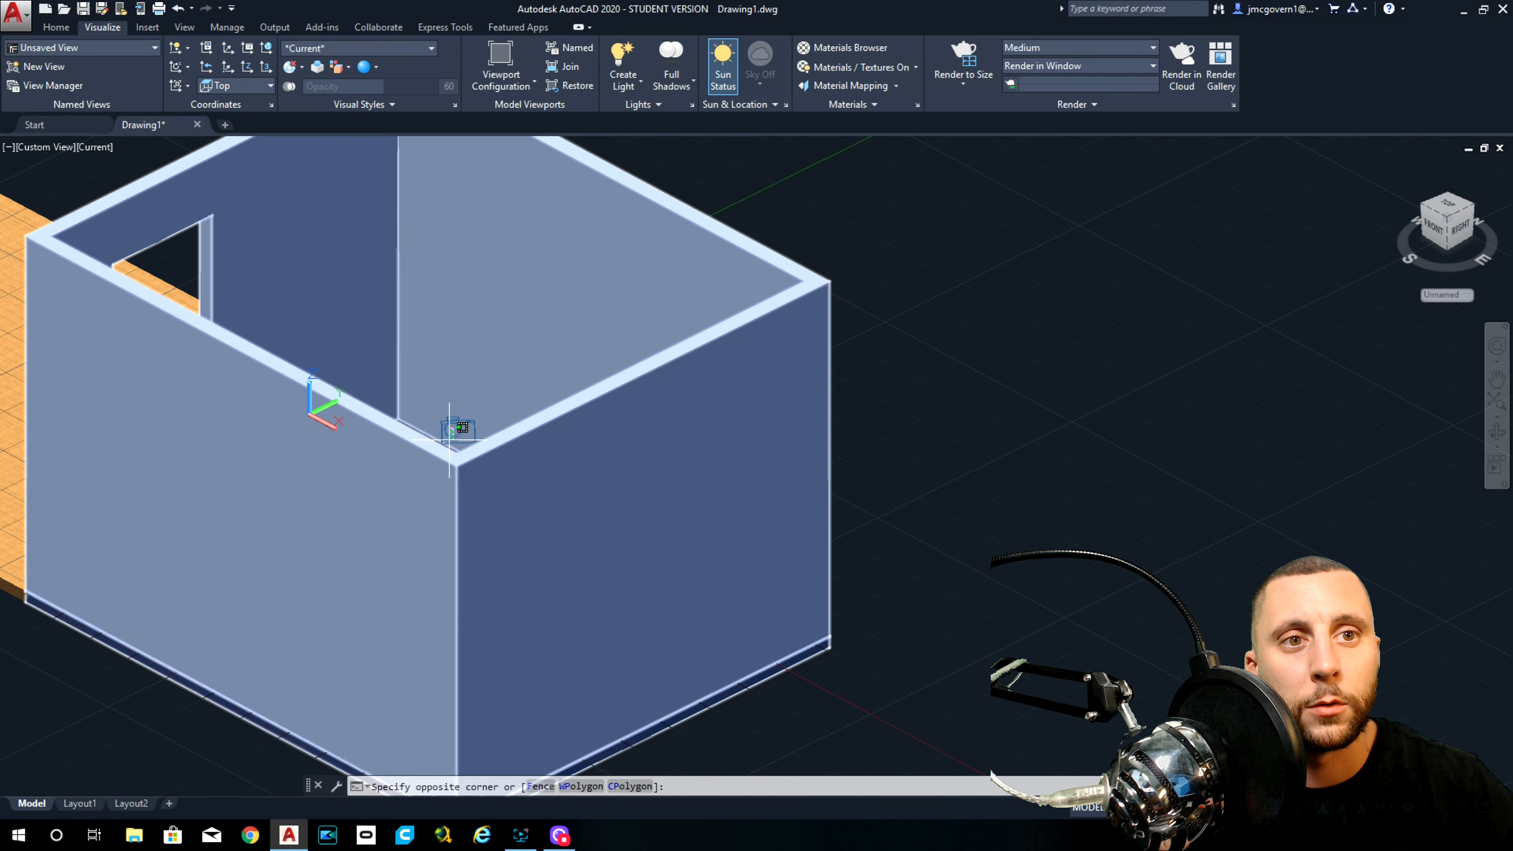
key("Escape")
key("Escape")
Step: Move the room walls 10' along the positive Y direction, away from the camera and floor slab
left_click(494, 458)
type("m")
key("Return")
left_click(879, 371)
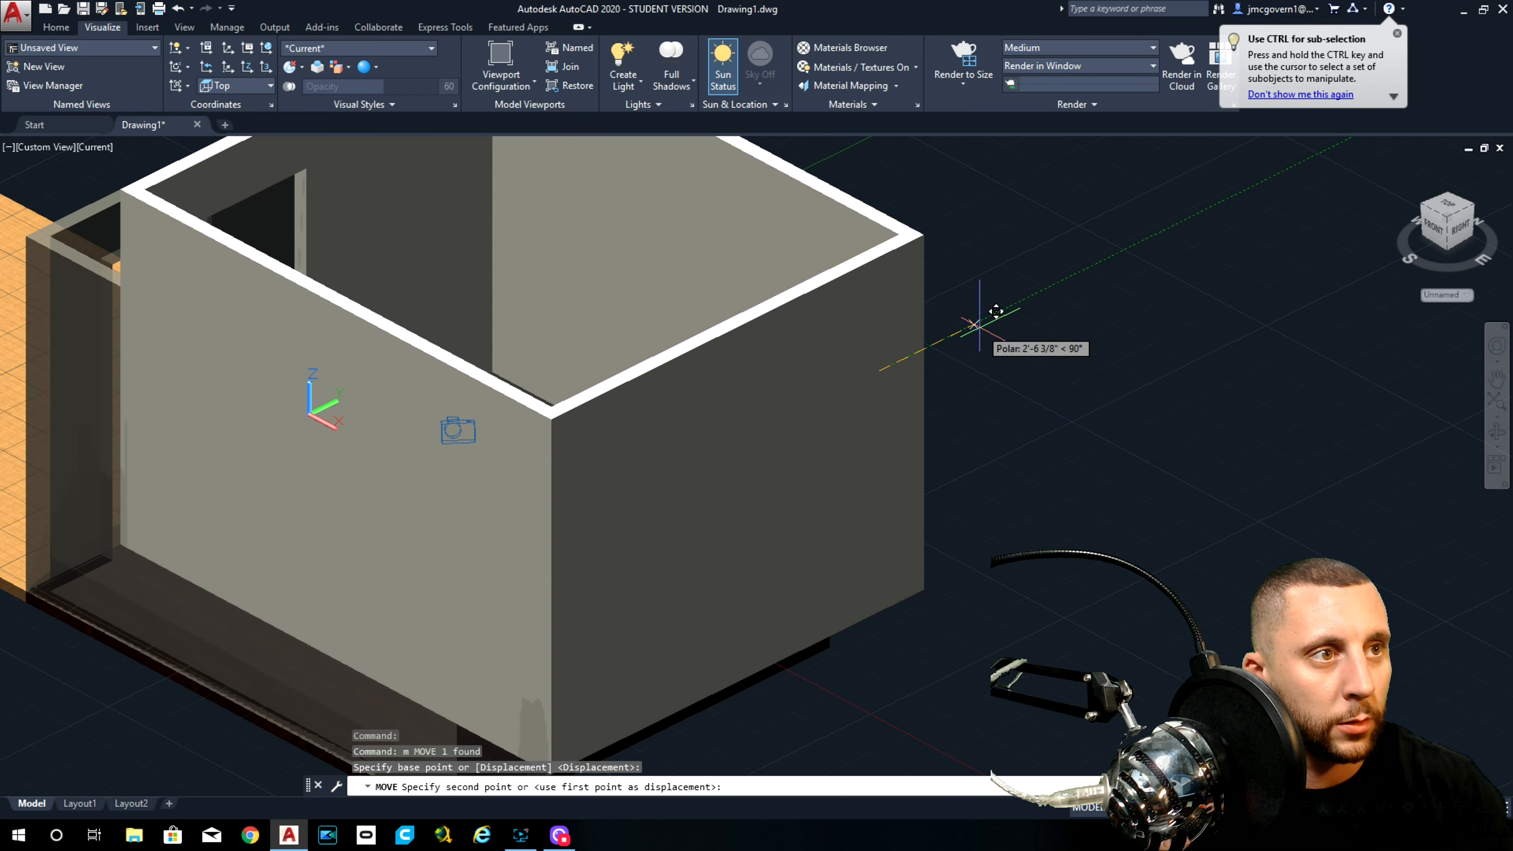
type("10")
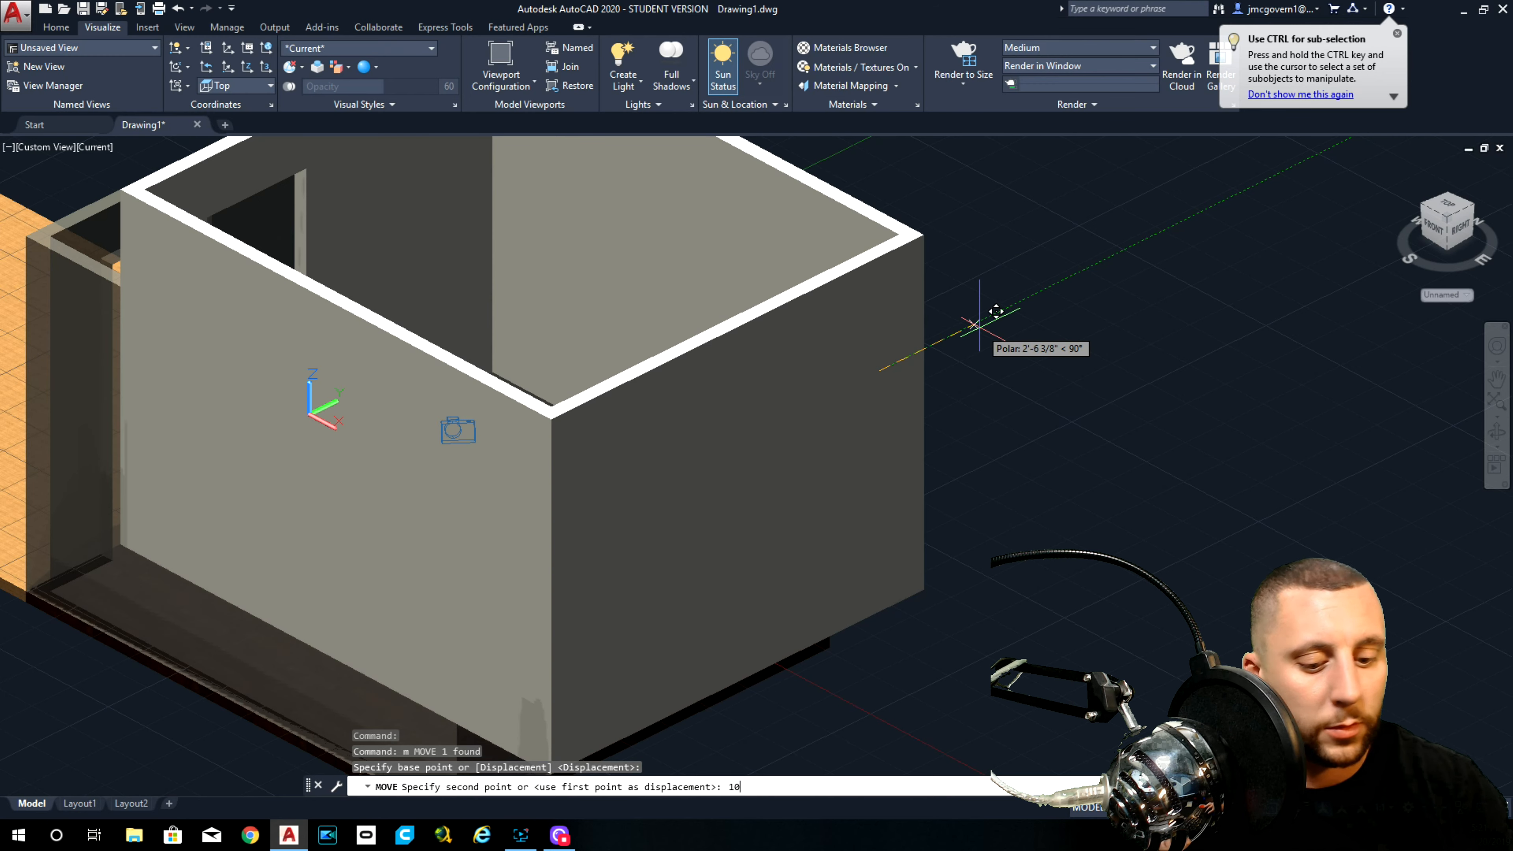
type("'")
key("Return")
Step: Try to select the camera beside the moved walls and clear the selection
left_click(455, 429)
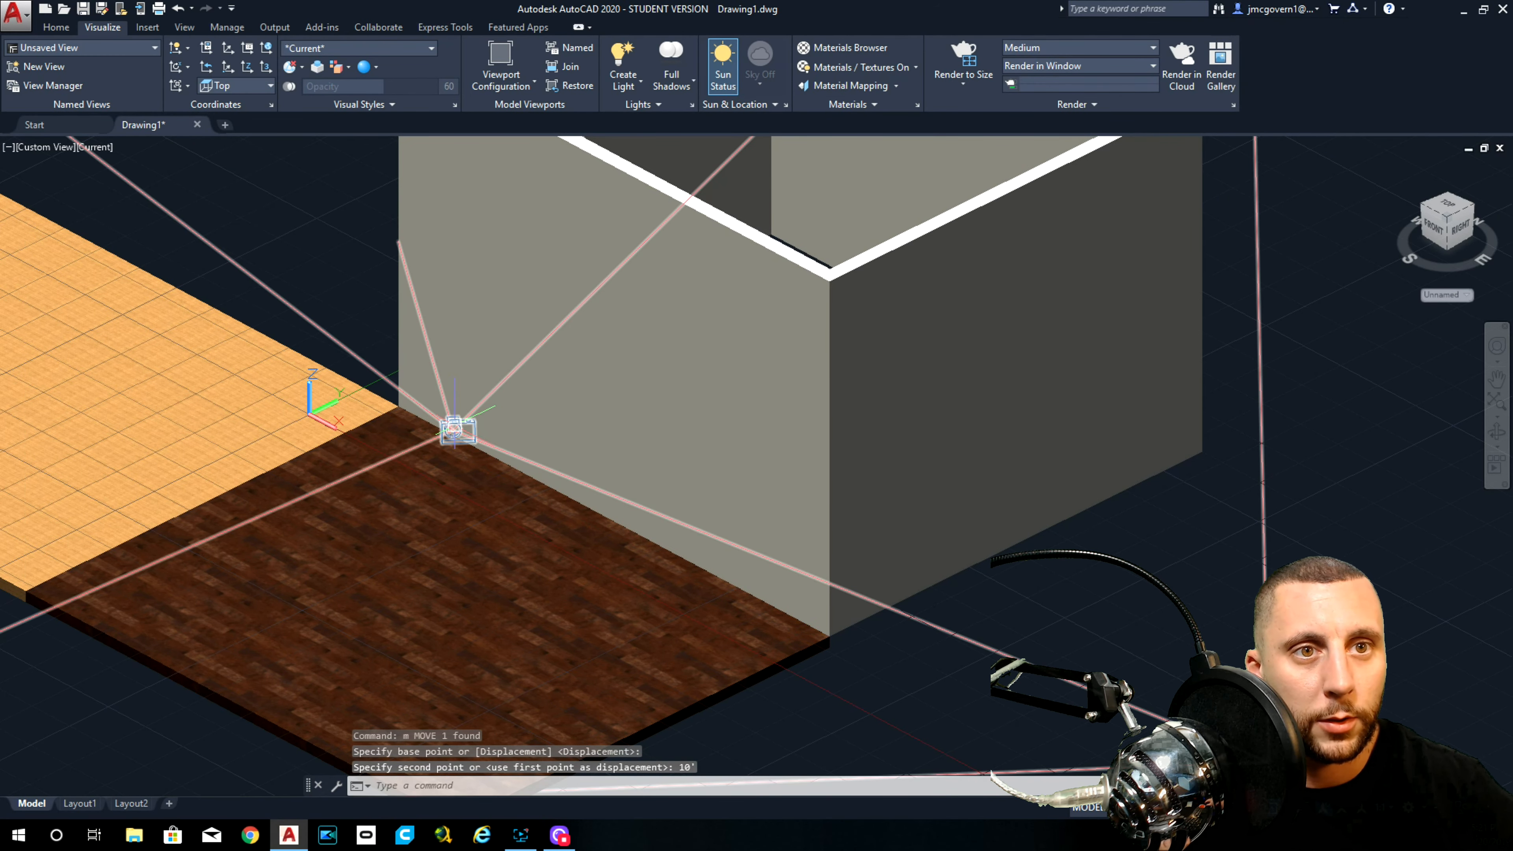
left_click(456, 424)
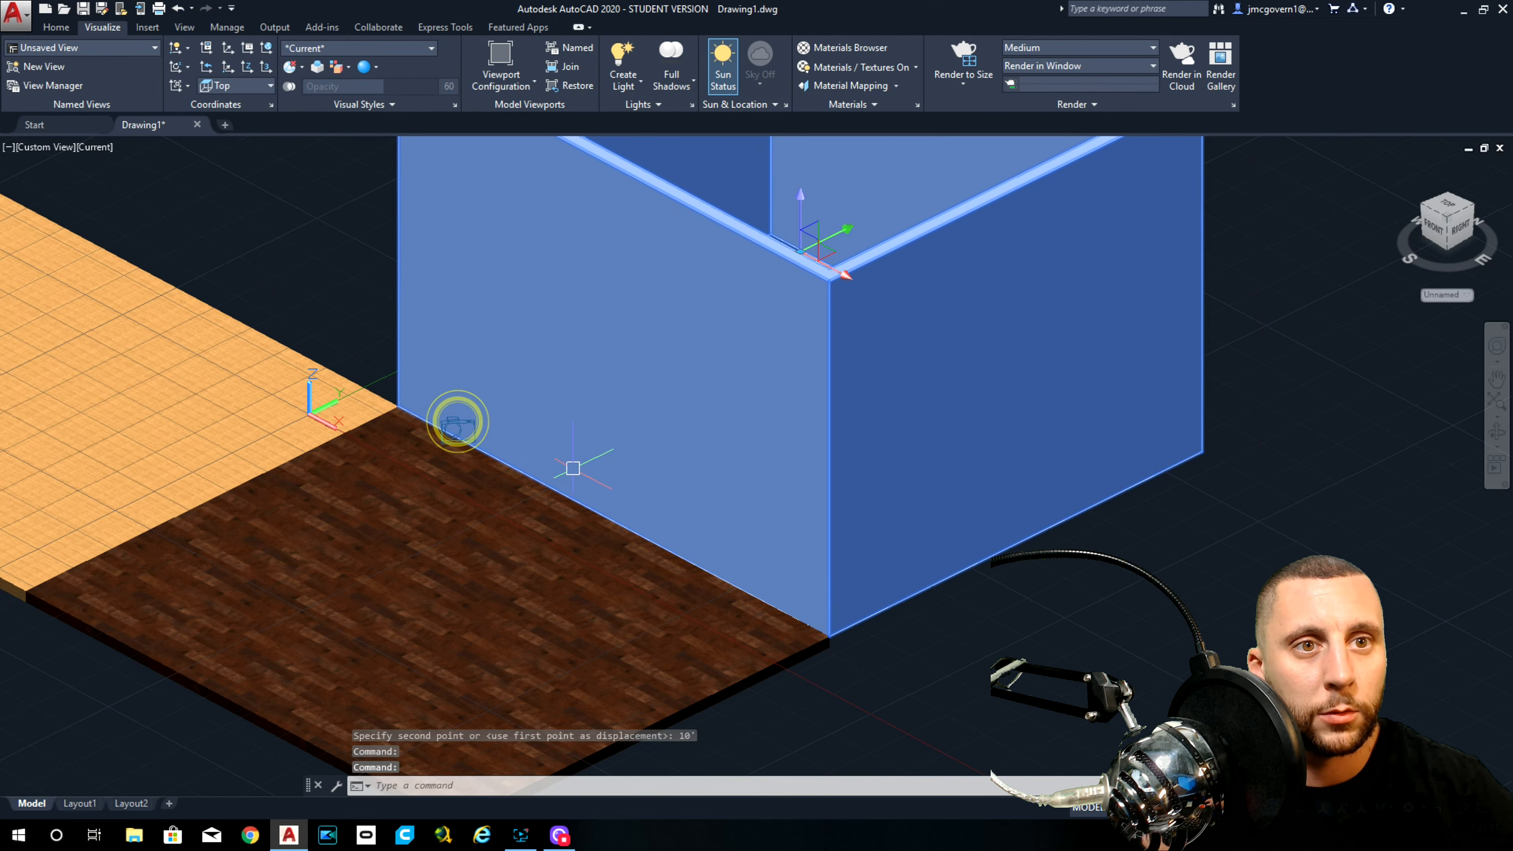
key("Escape")
key("Escape")
key("Escape")
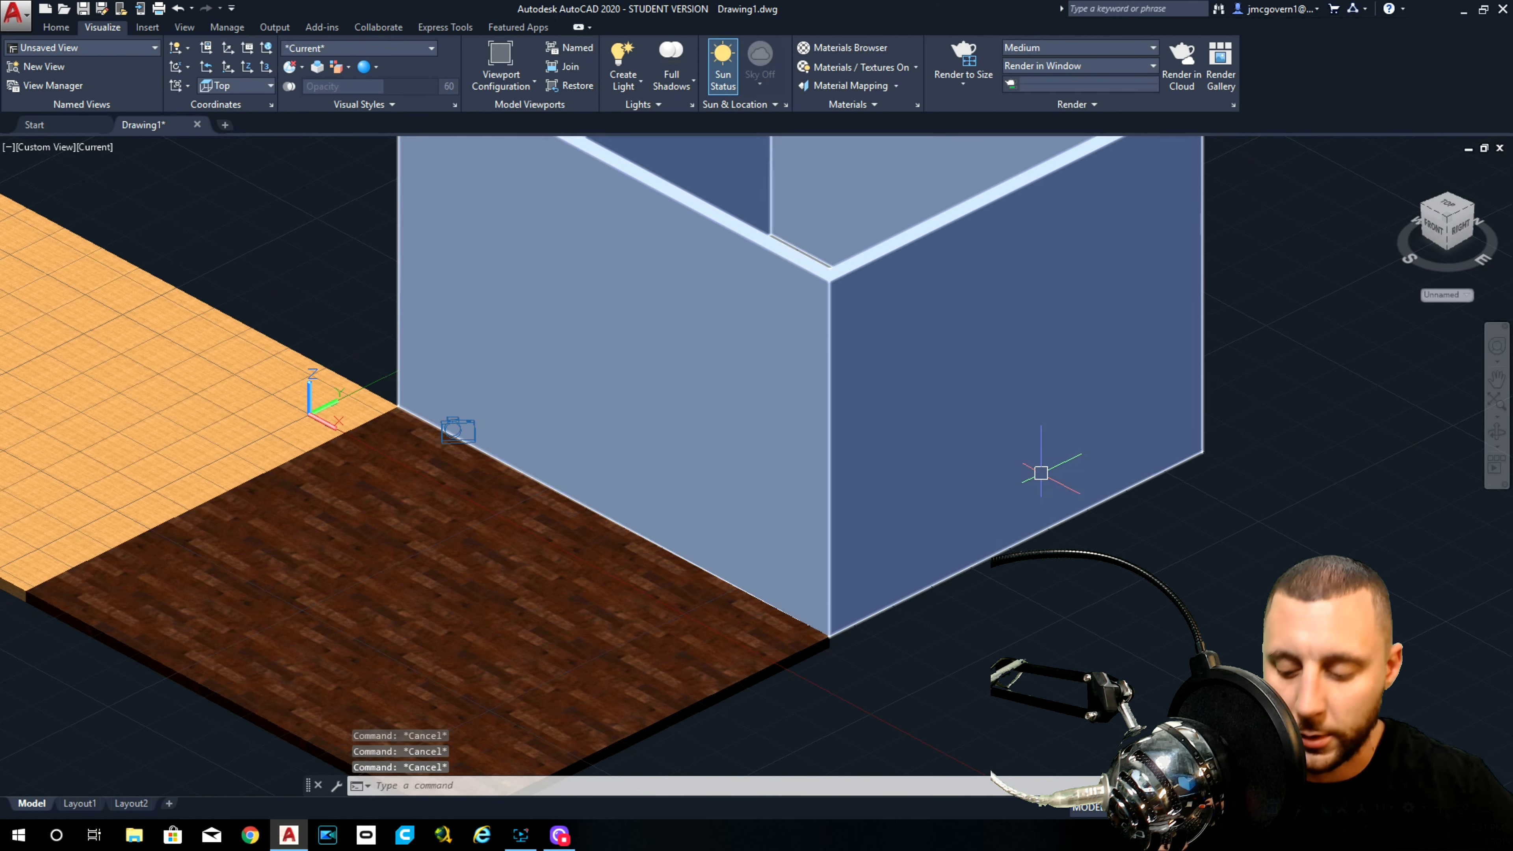
Step: Undo the last wall move and restore the Camera1 model view through the View Manager
key("ctrl+z")
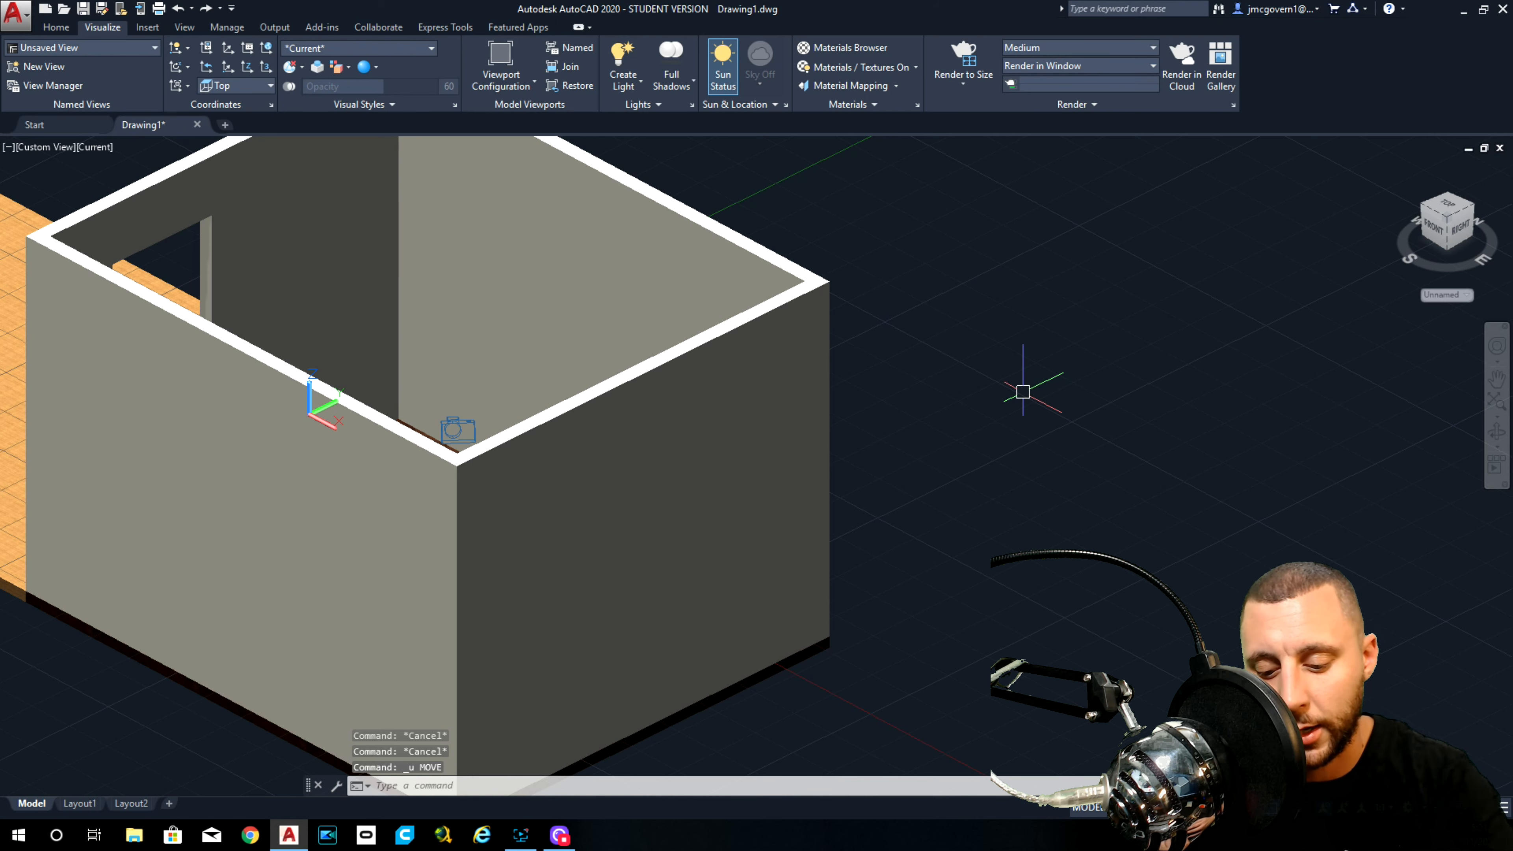
type("view")
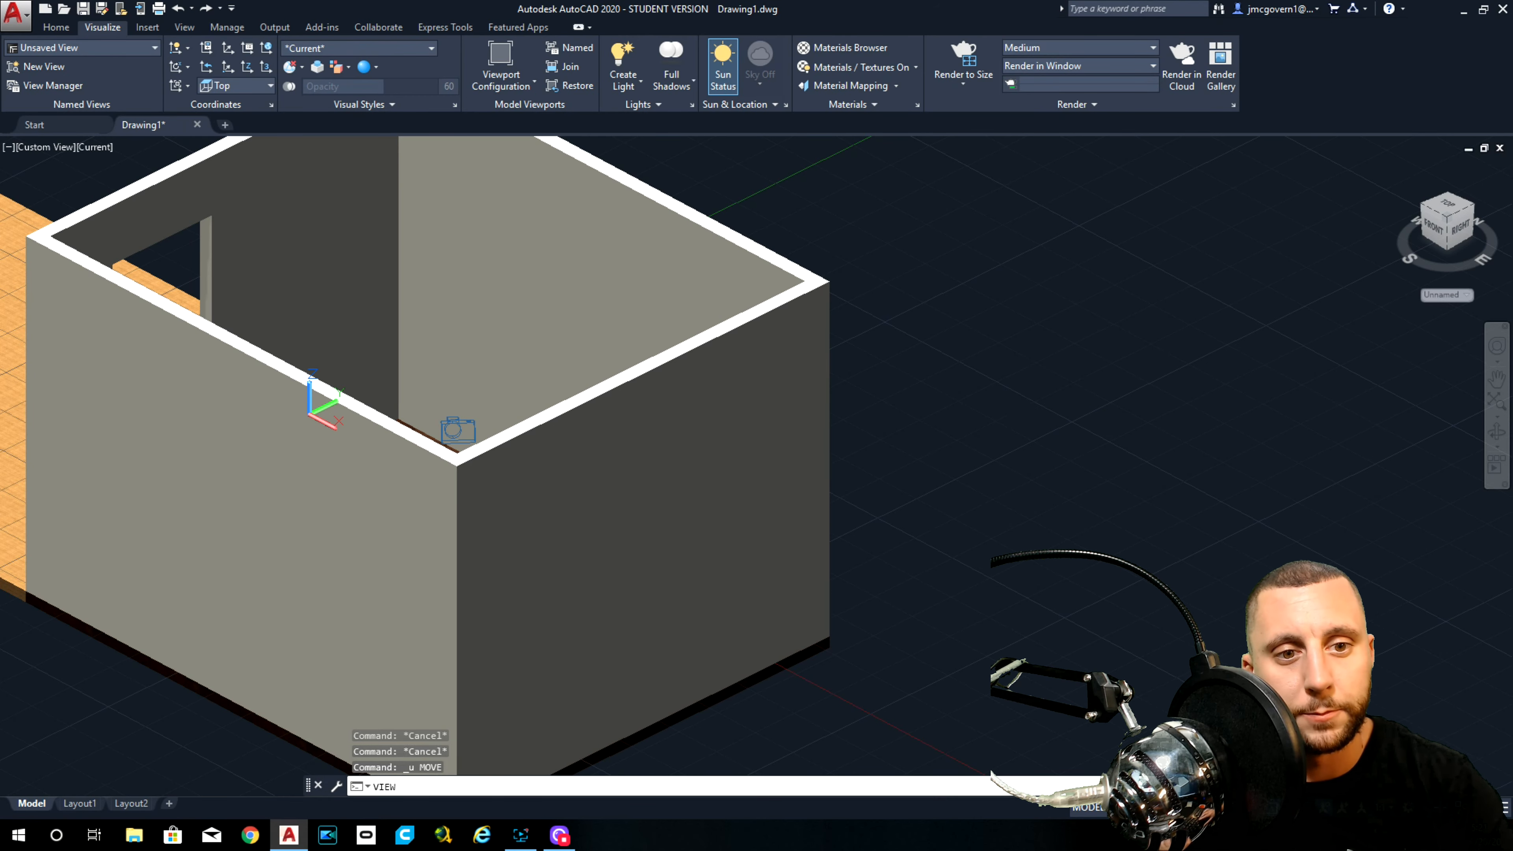
key("Return")
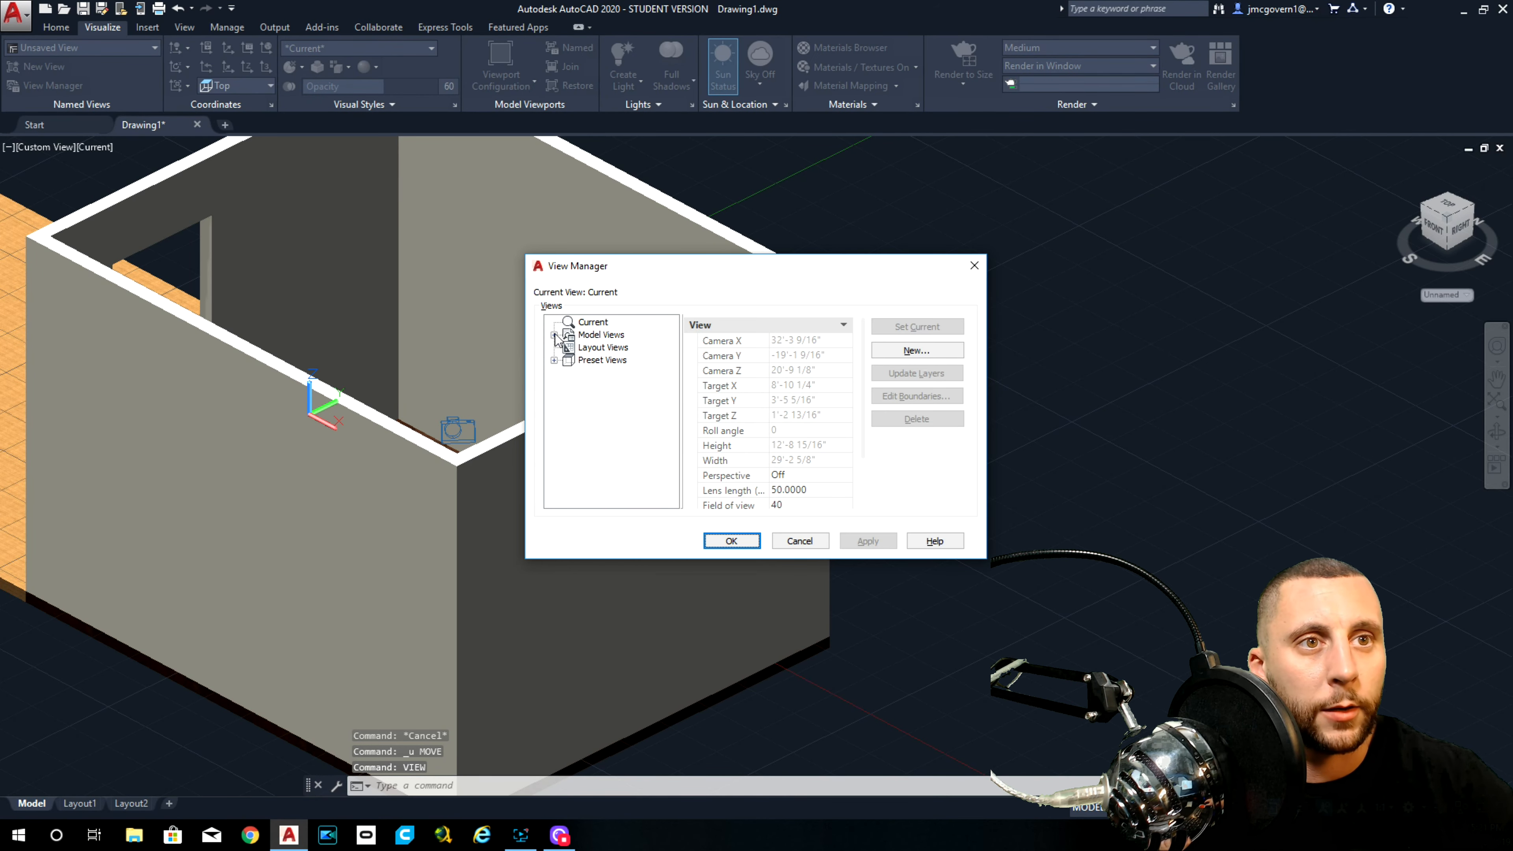
left_click(554, 336)
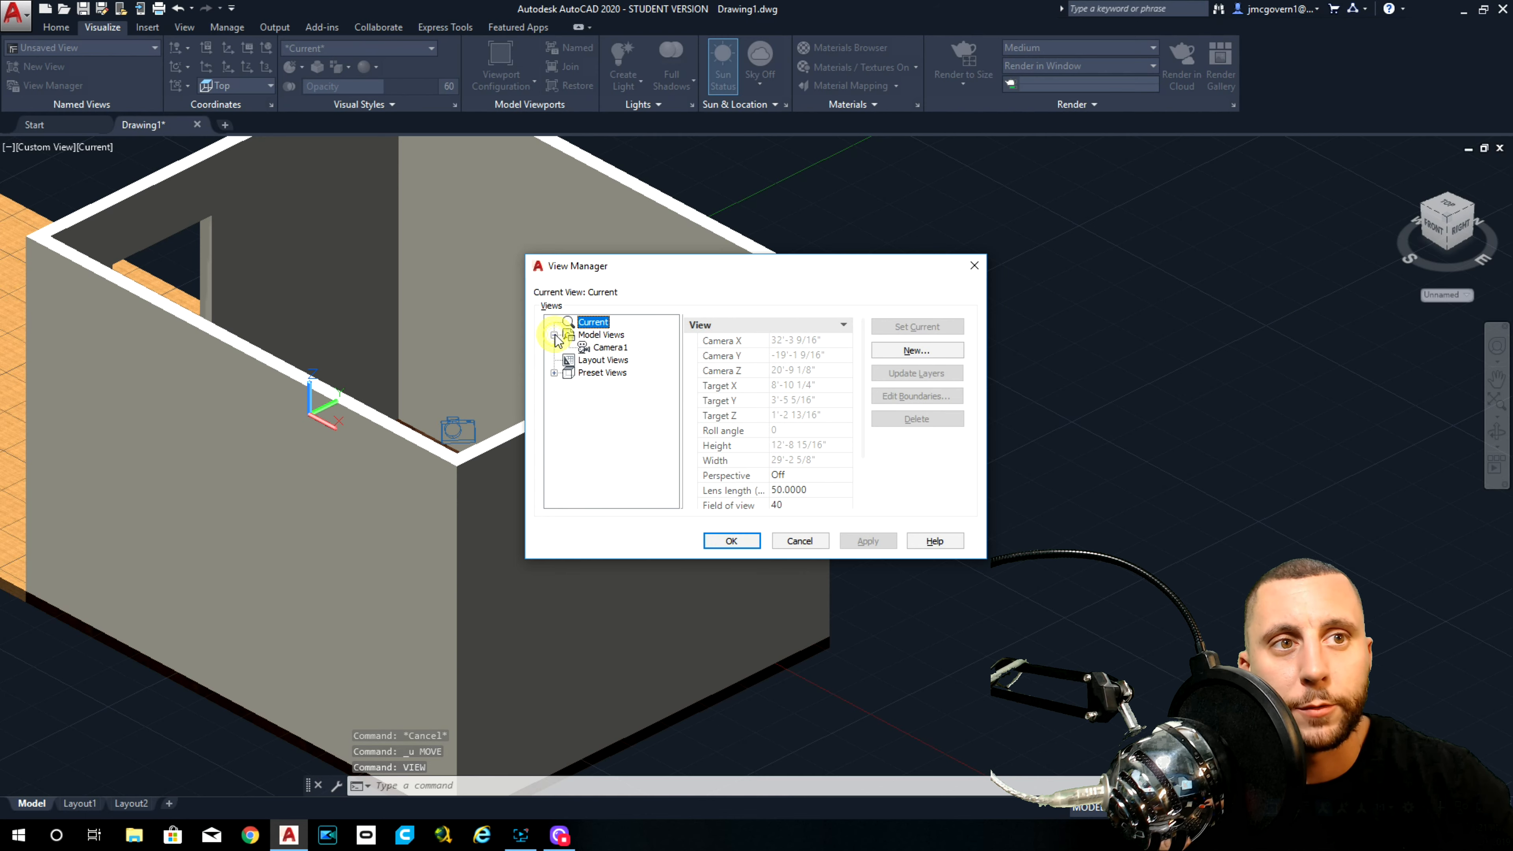
left_click(609, 348)
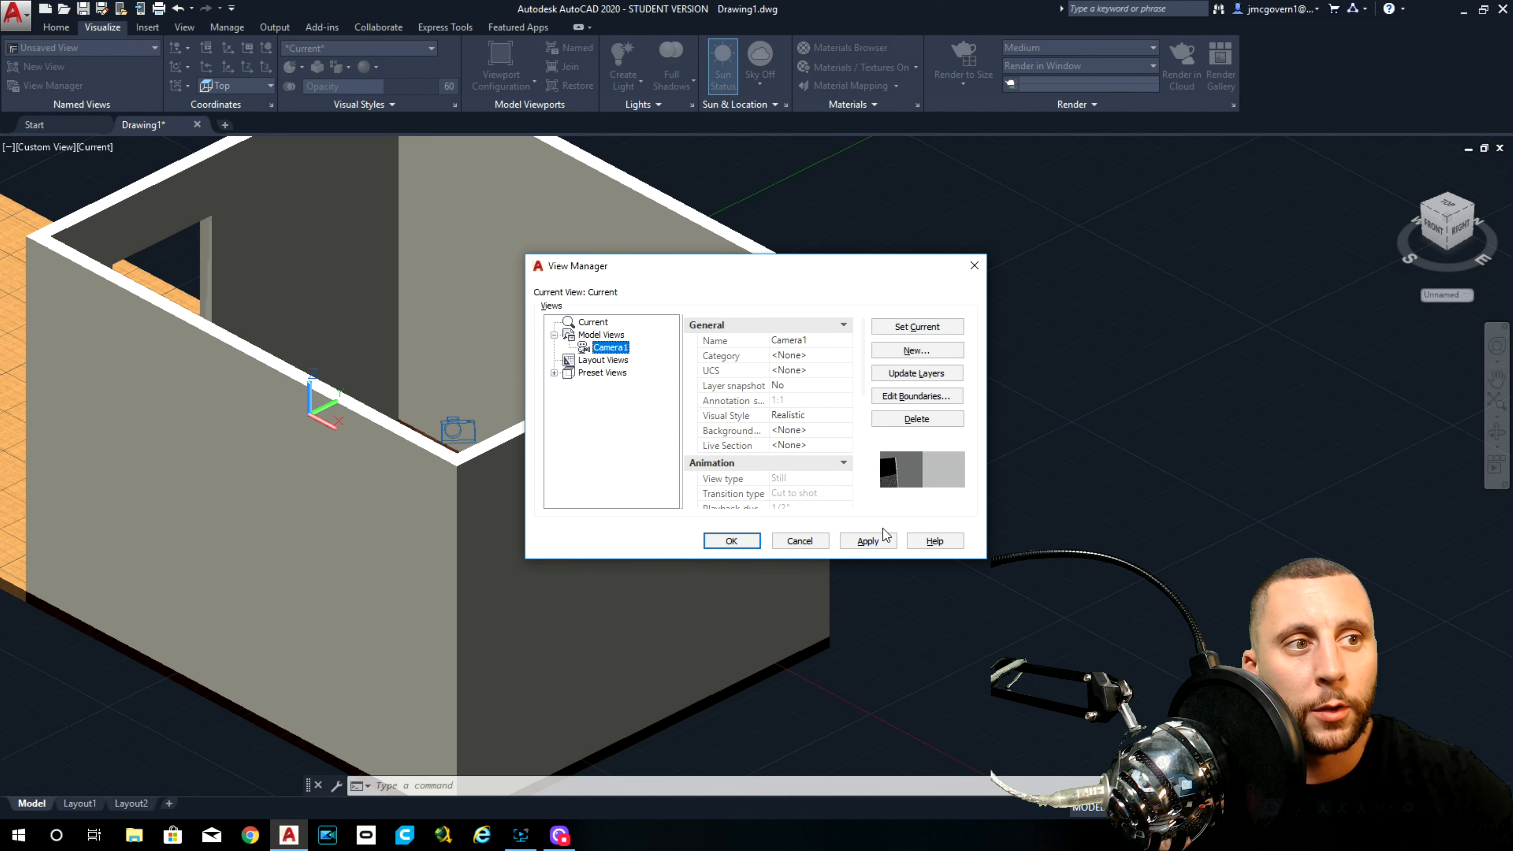
left_click(870, 541)
left_click(731, 541)
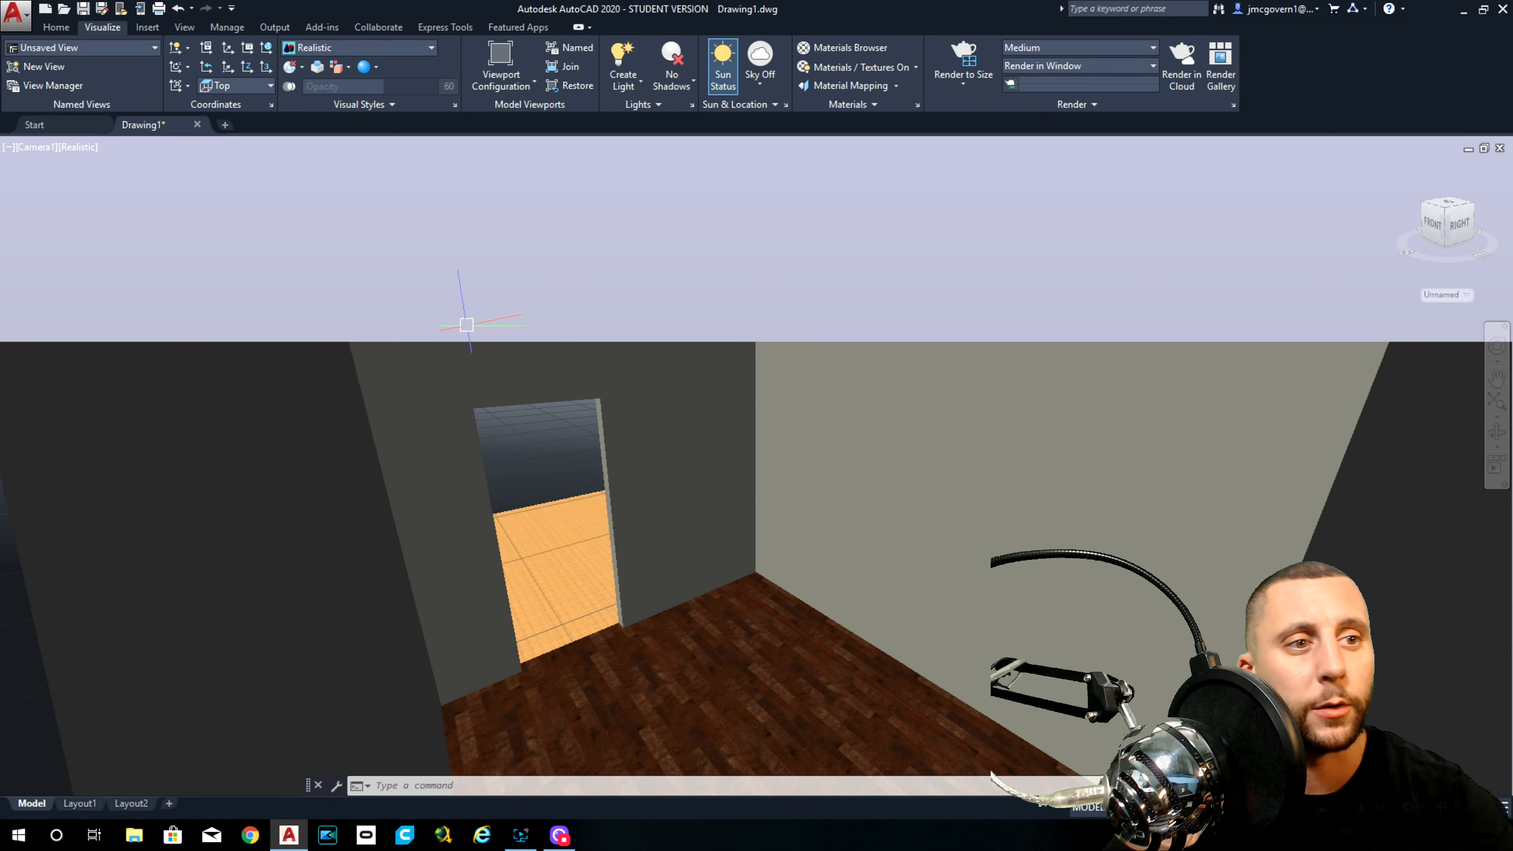
Step: Apply the Cool White matte wall paint from the Autodesk material library to the room walls
left_click(62, 30)
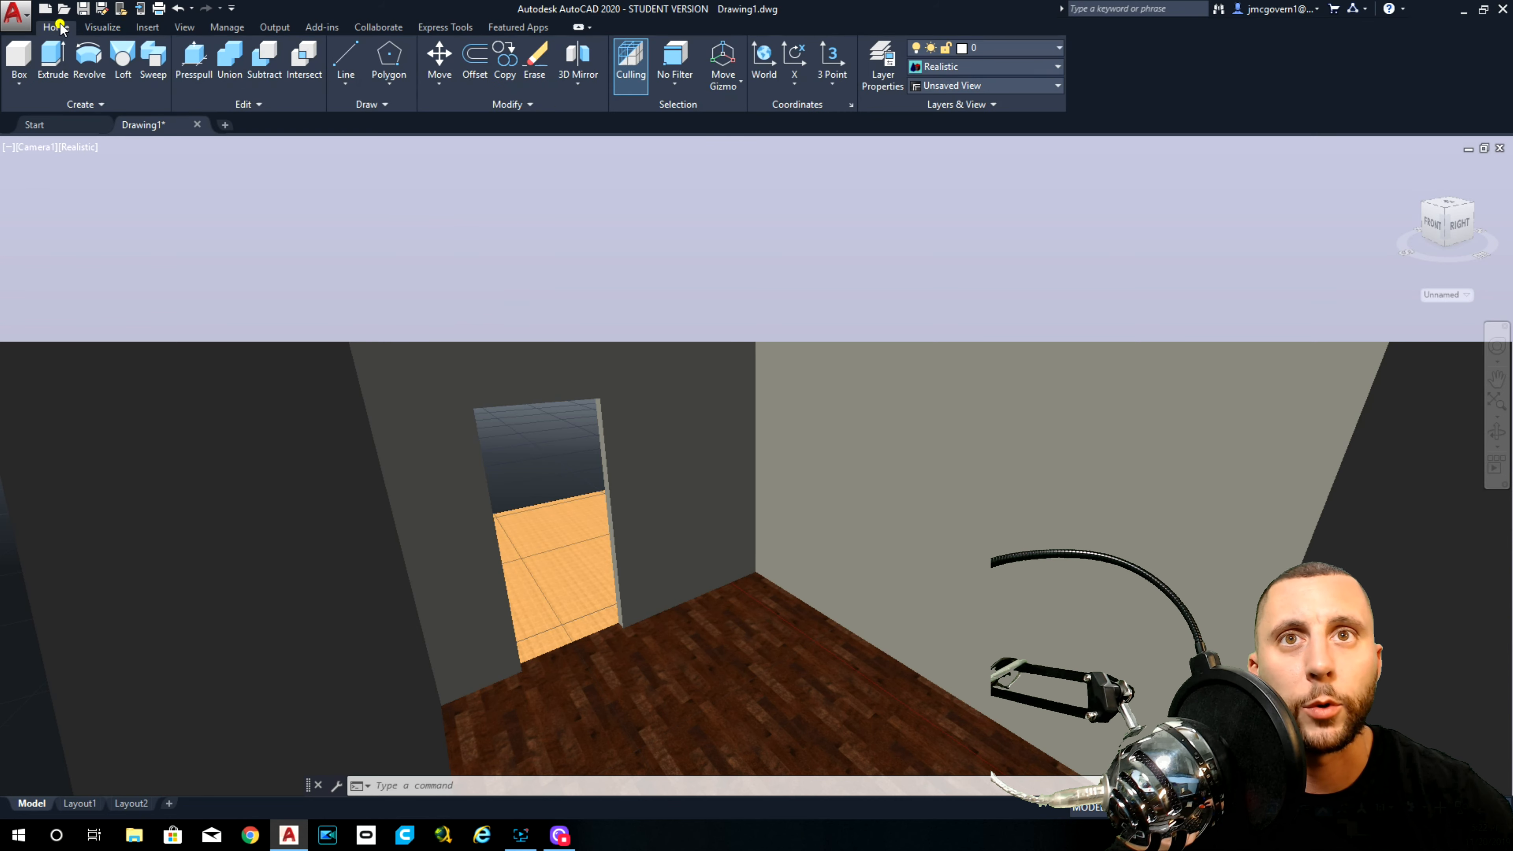
left_click(113, 33)
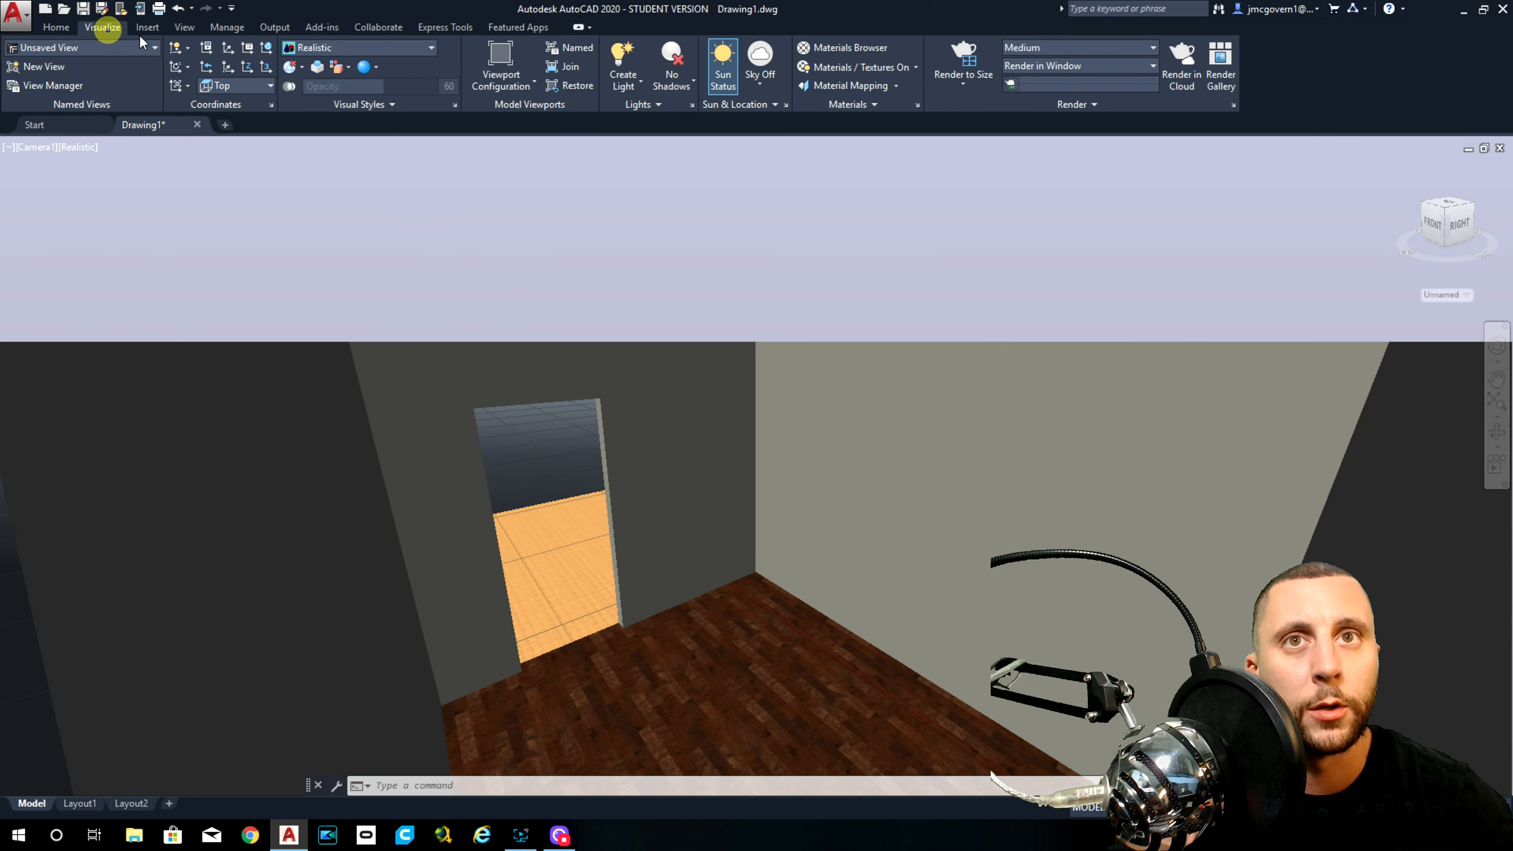
left_click(845, 48)
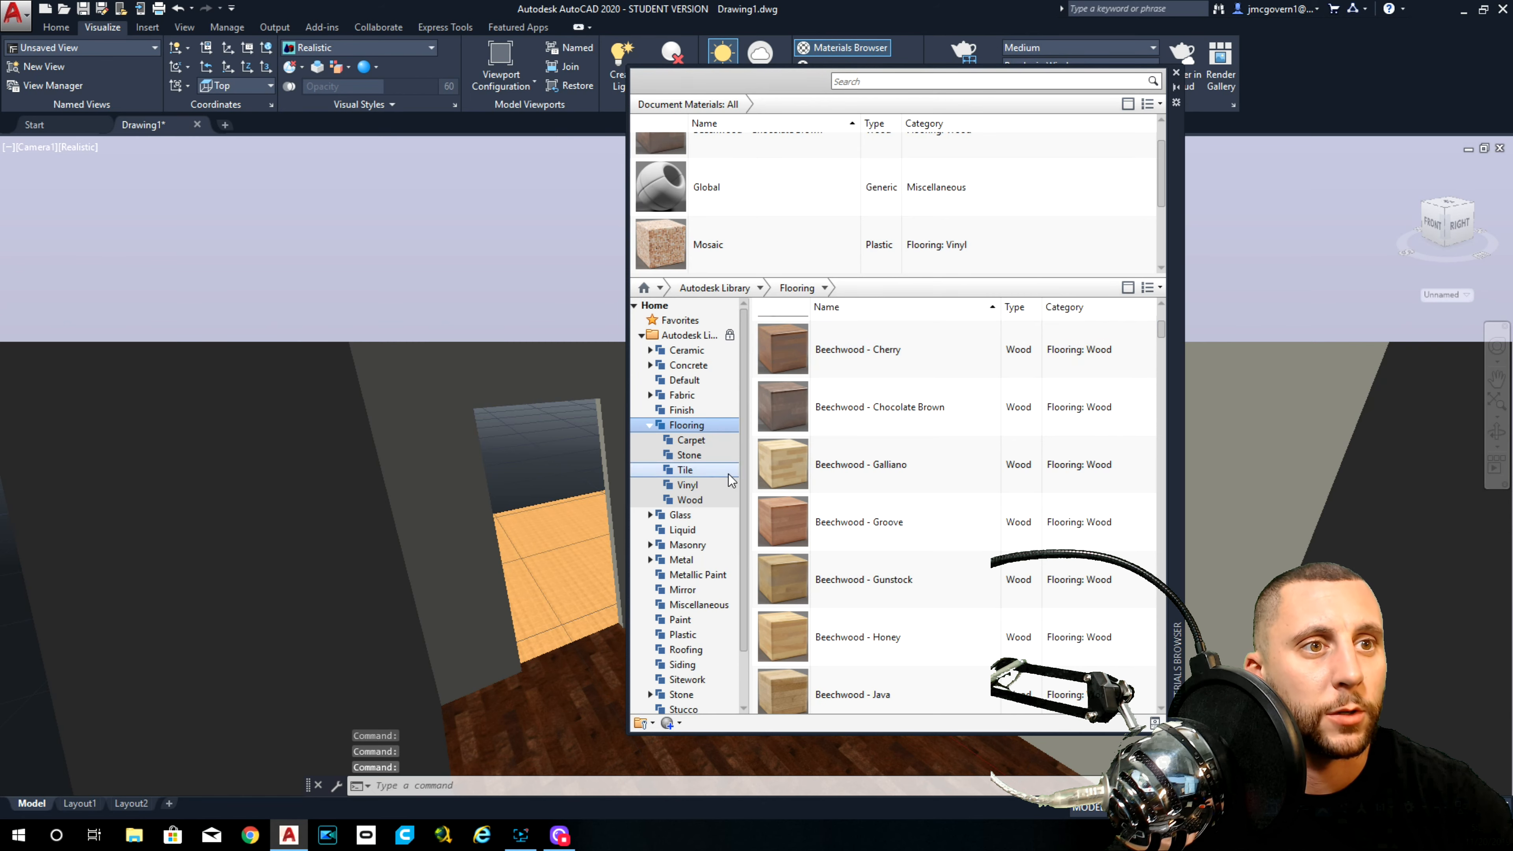
scroll(687, 616, "down", 2)
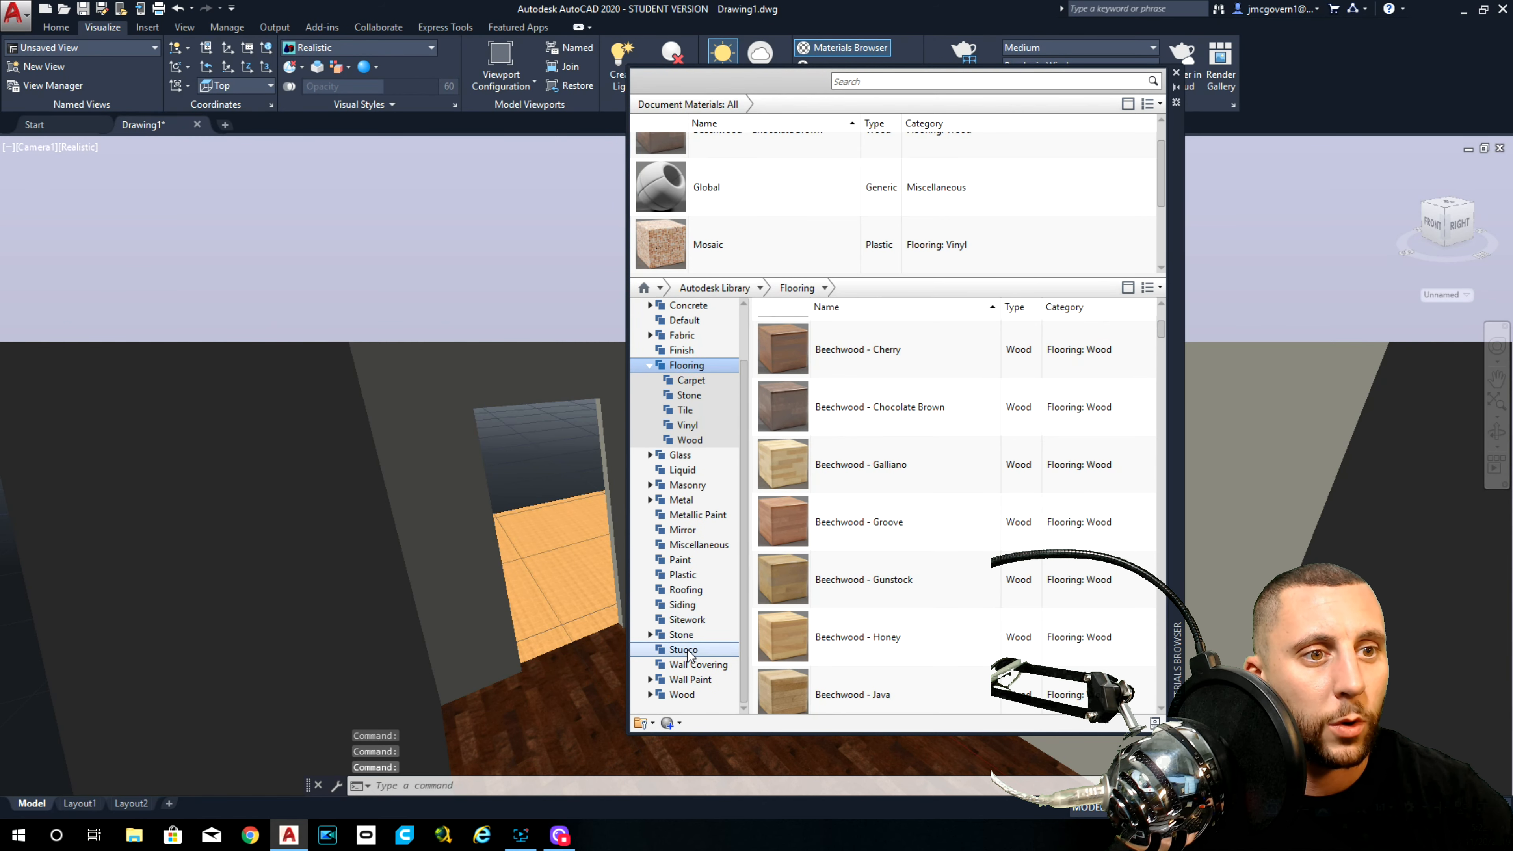
left_click(690, 679)
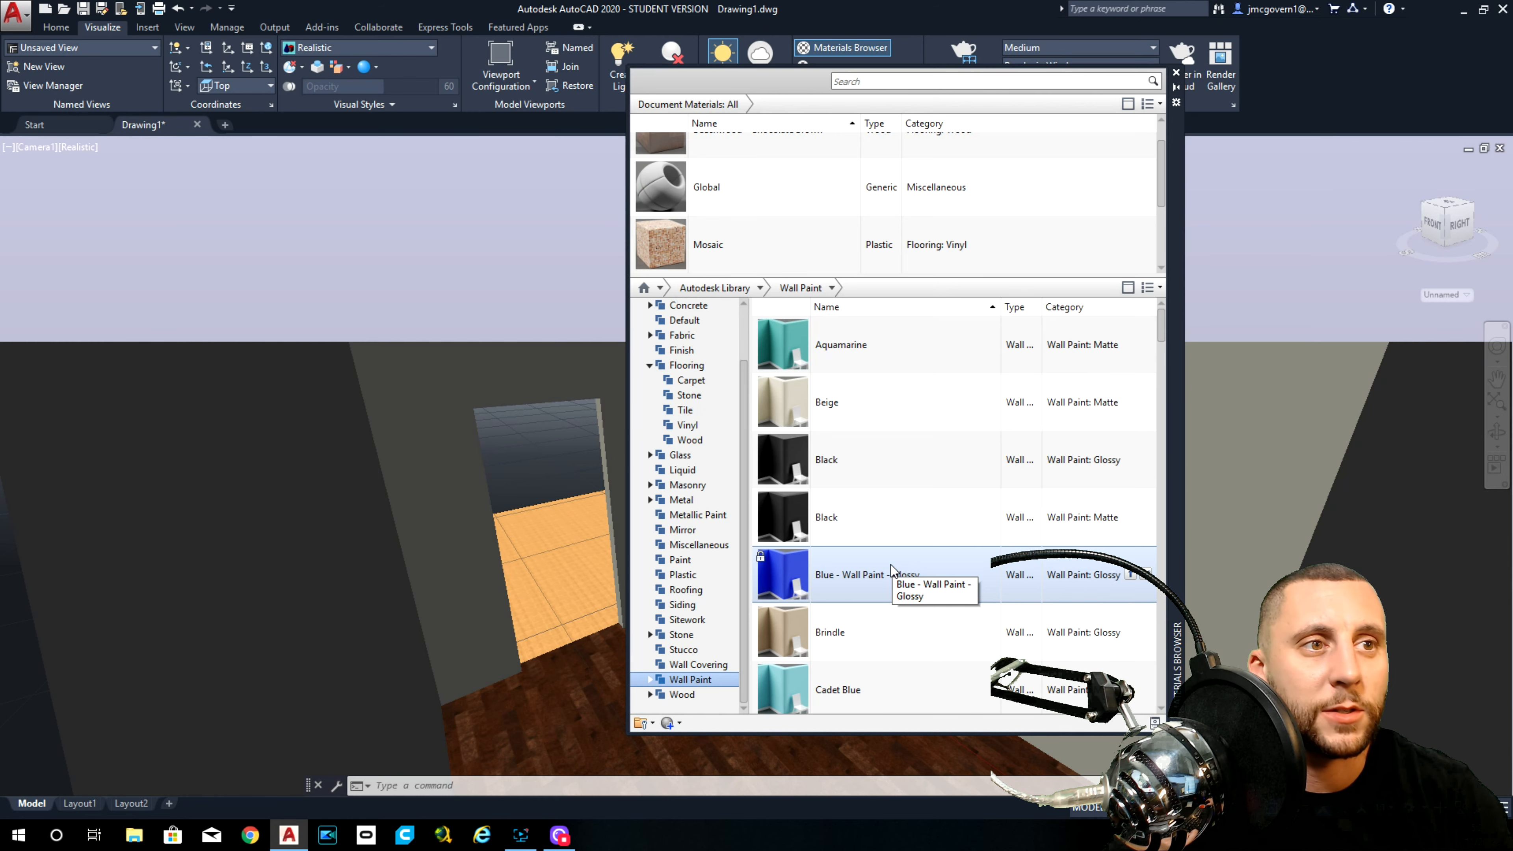
scroll(890, 564, "down", 5)
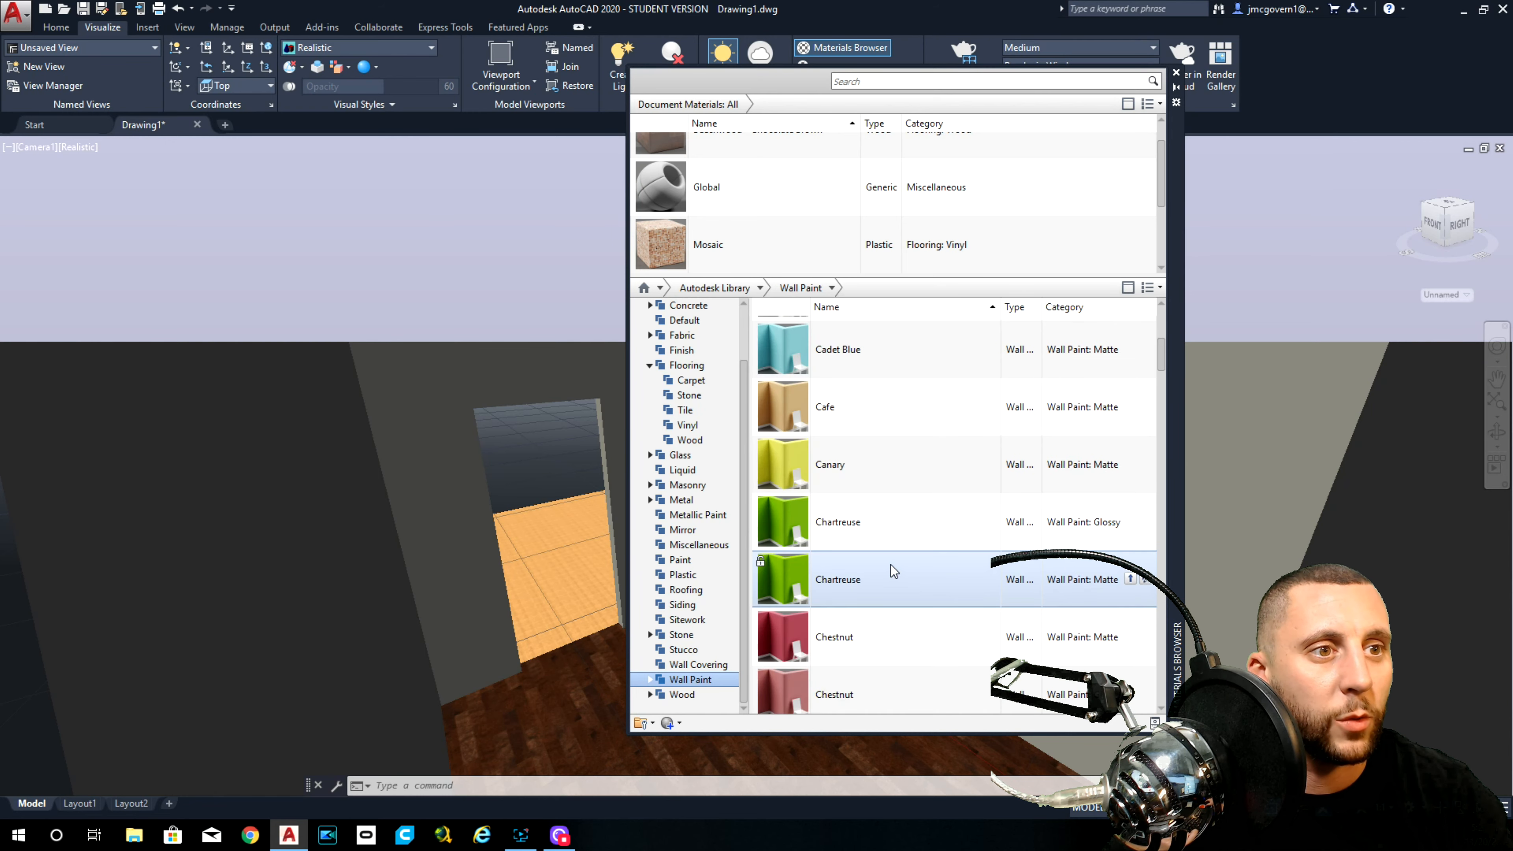
scroll(890, 564, "up", 1)
left_click_drag(793, 524, 437, 370)
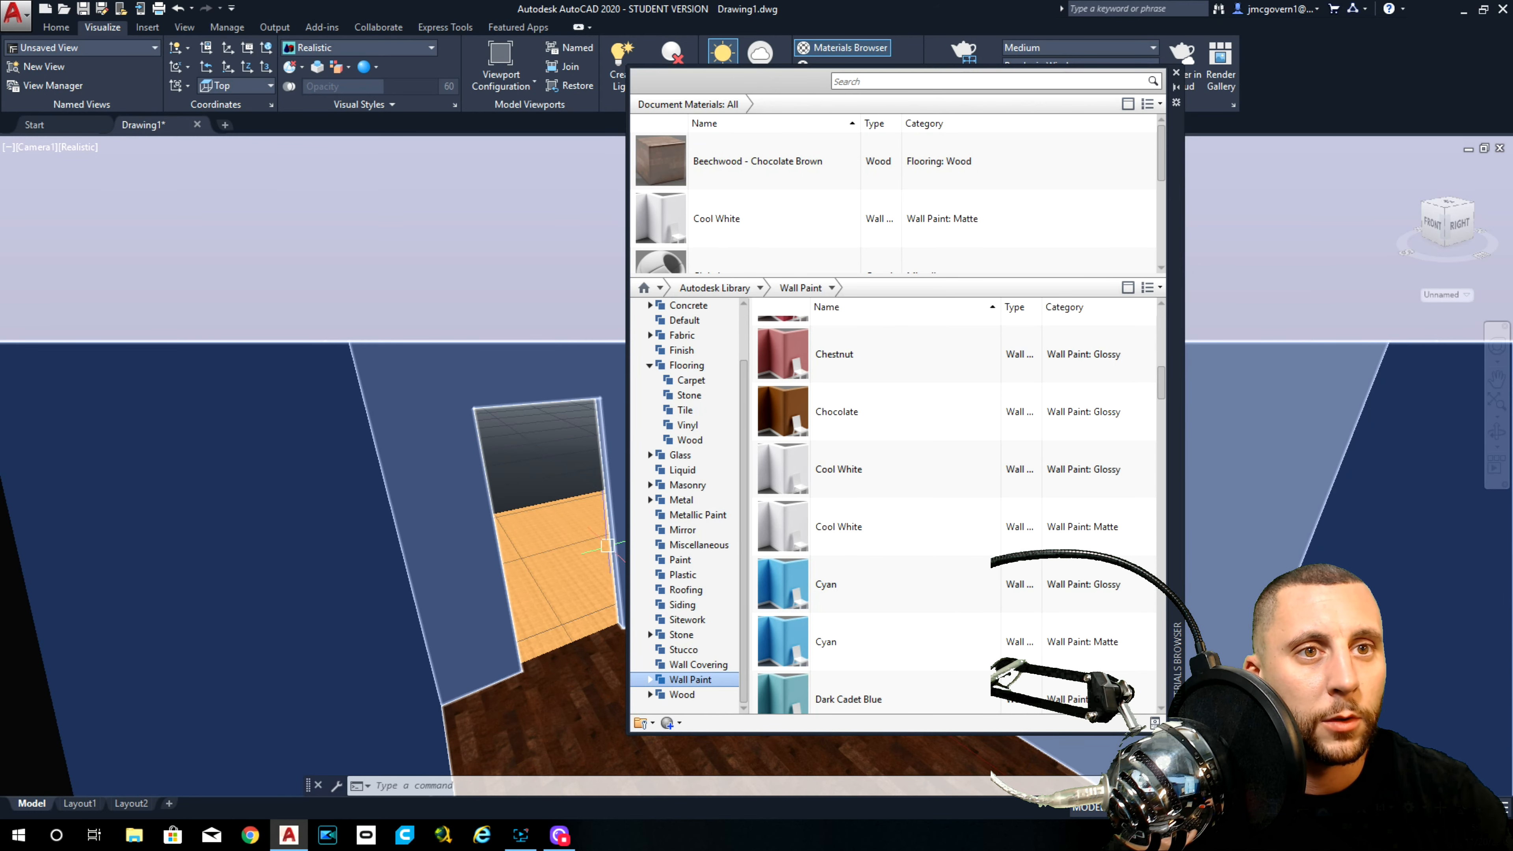
Step: Close the materials browser and brighten the scene by lowering the lighting exposure
left_click(1175, 72)
left_click(666, 105)
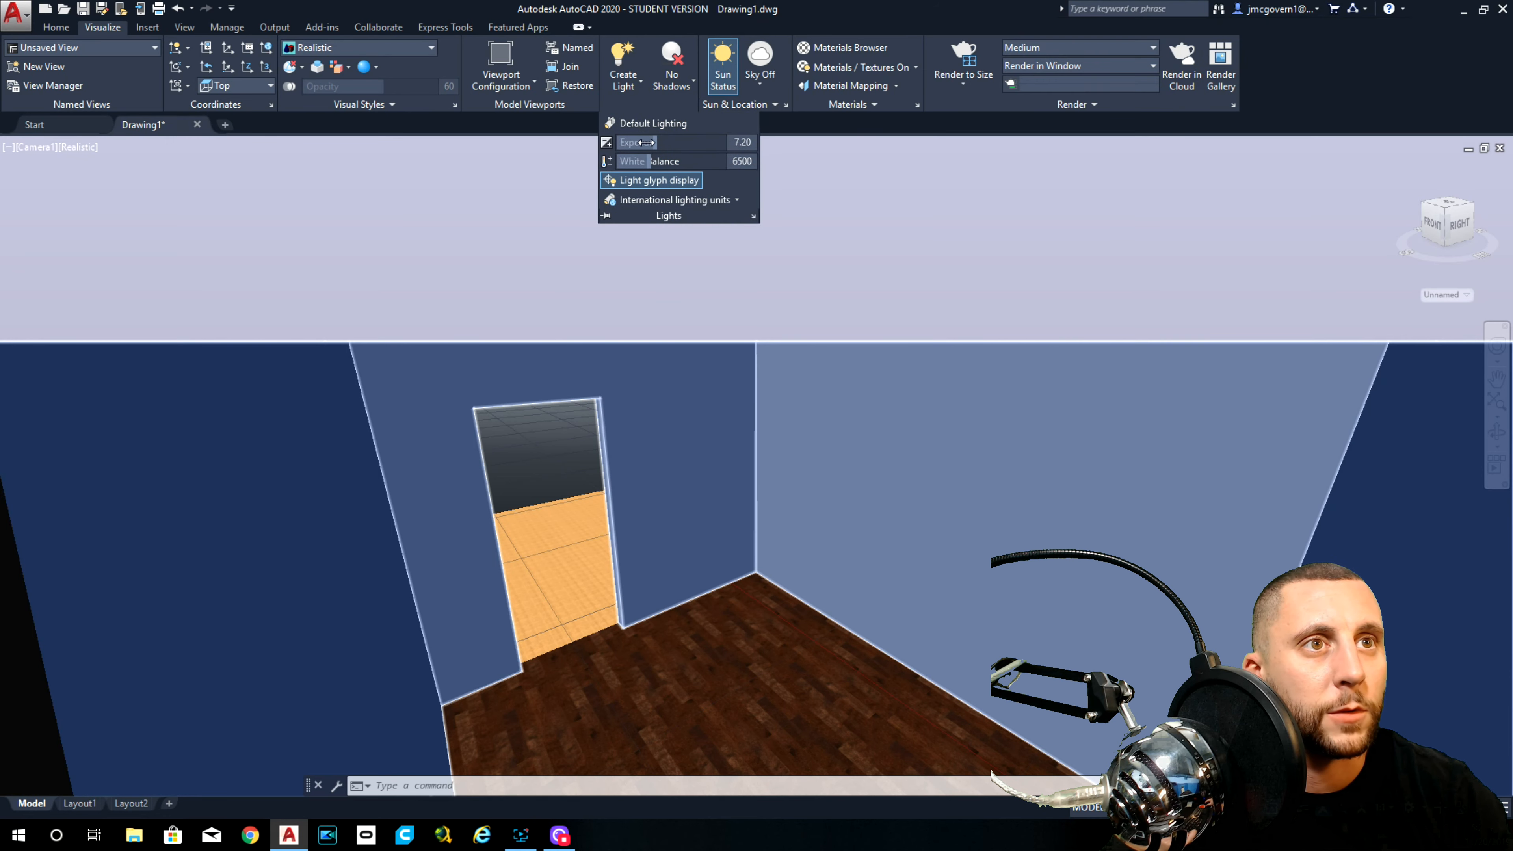
left_click_drag(652, 142, 630, 145)
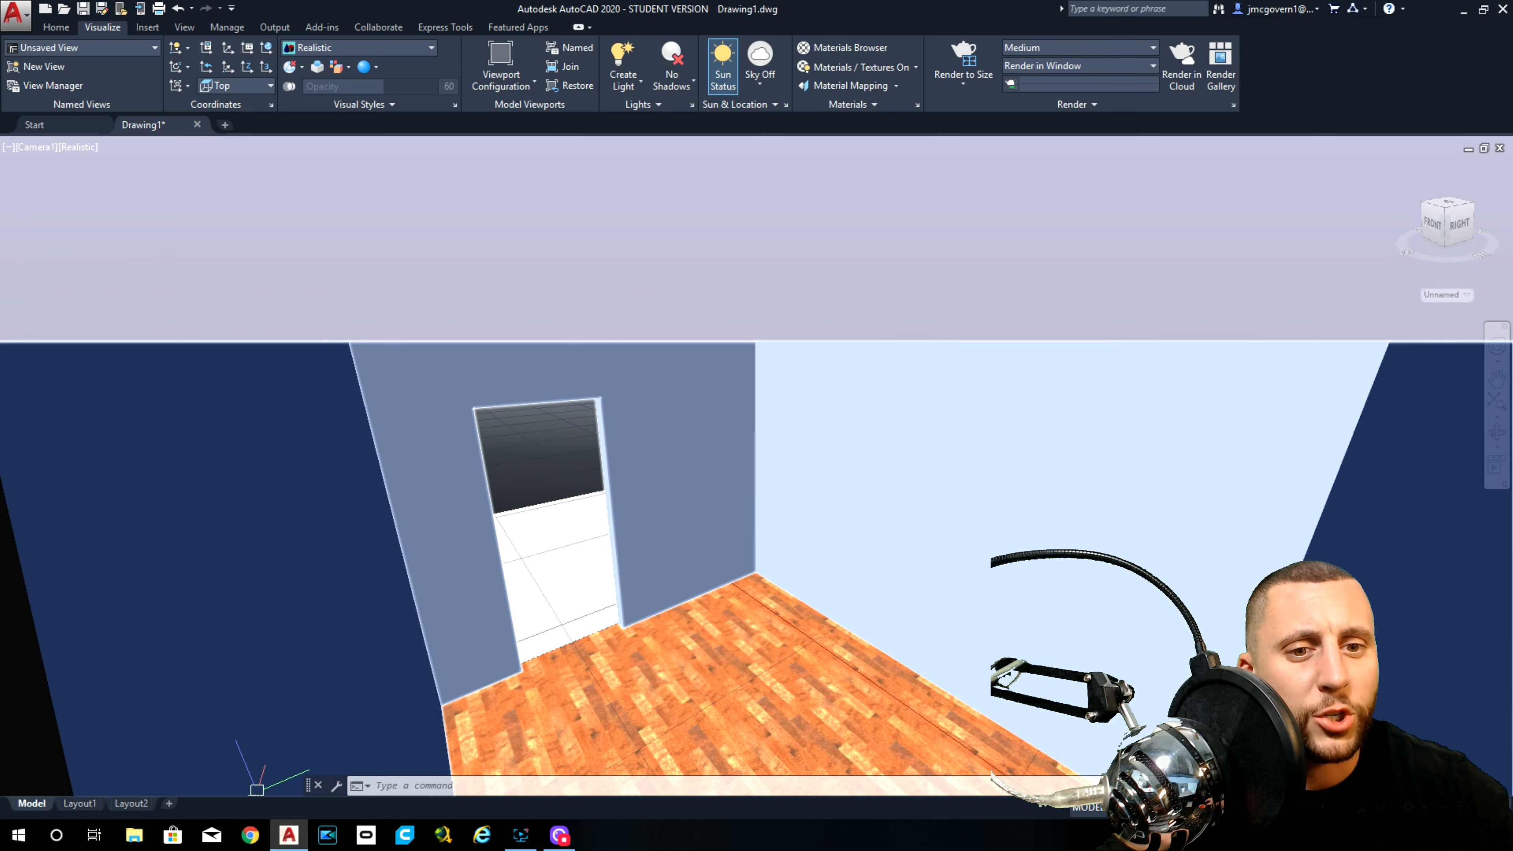
Step: Switch to Chrome and search the web for "triangle work theory"
left_click(250, 835)
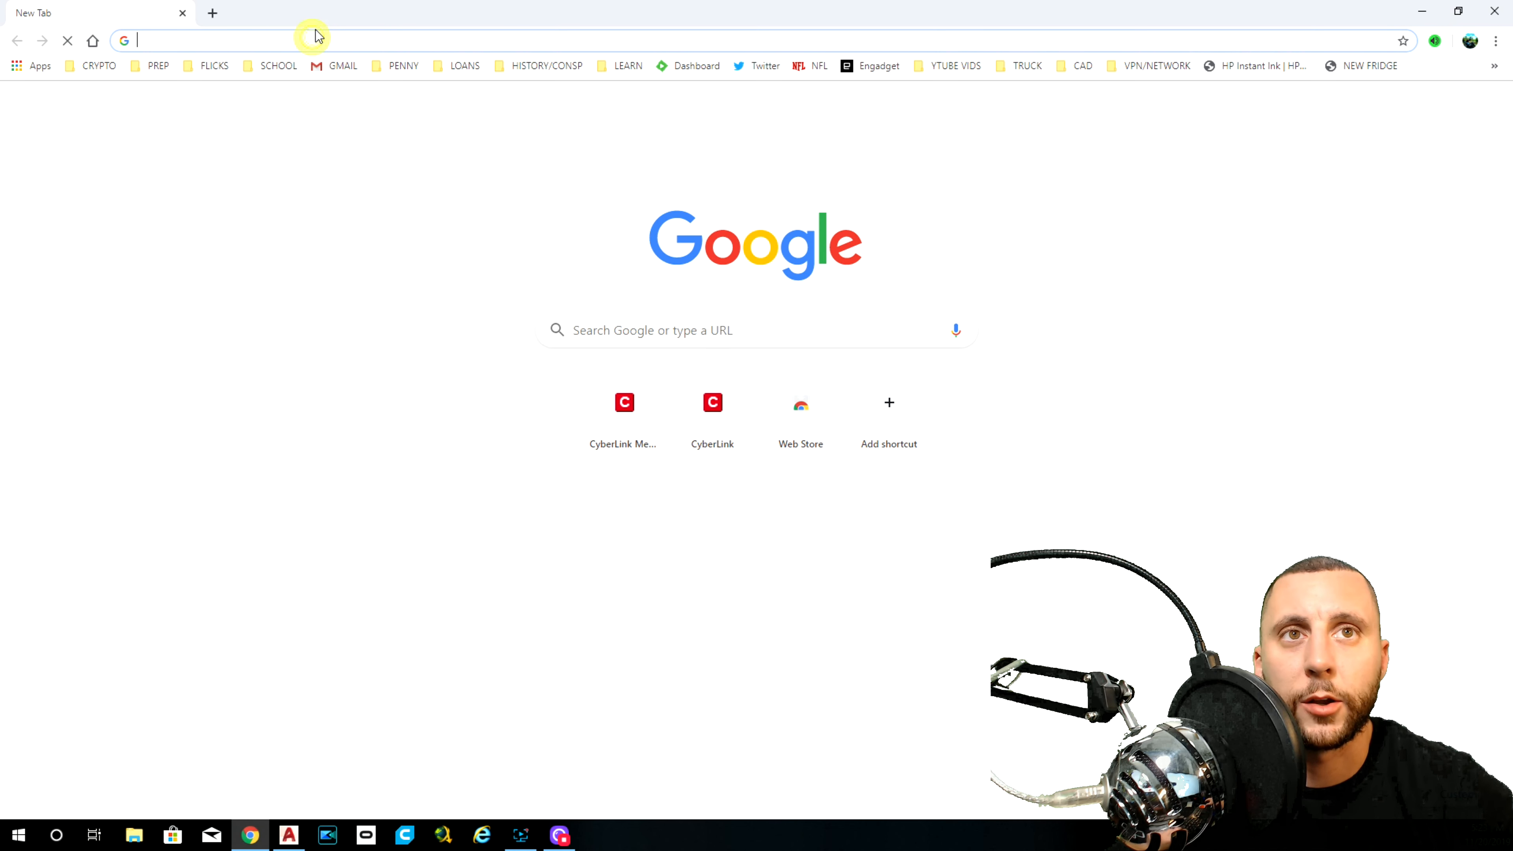
type("triangle ")
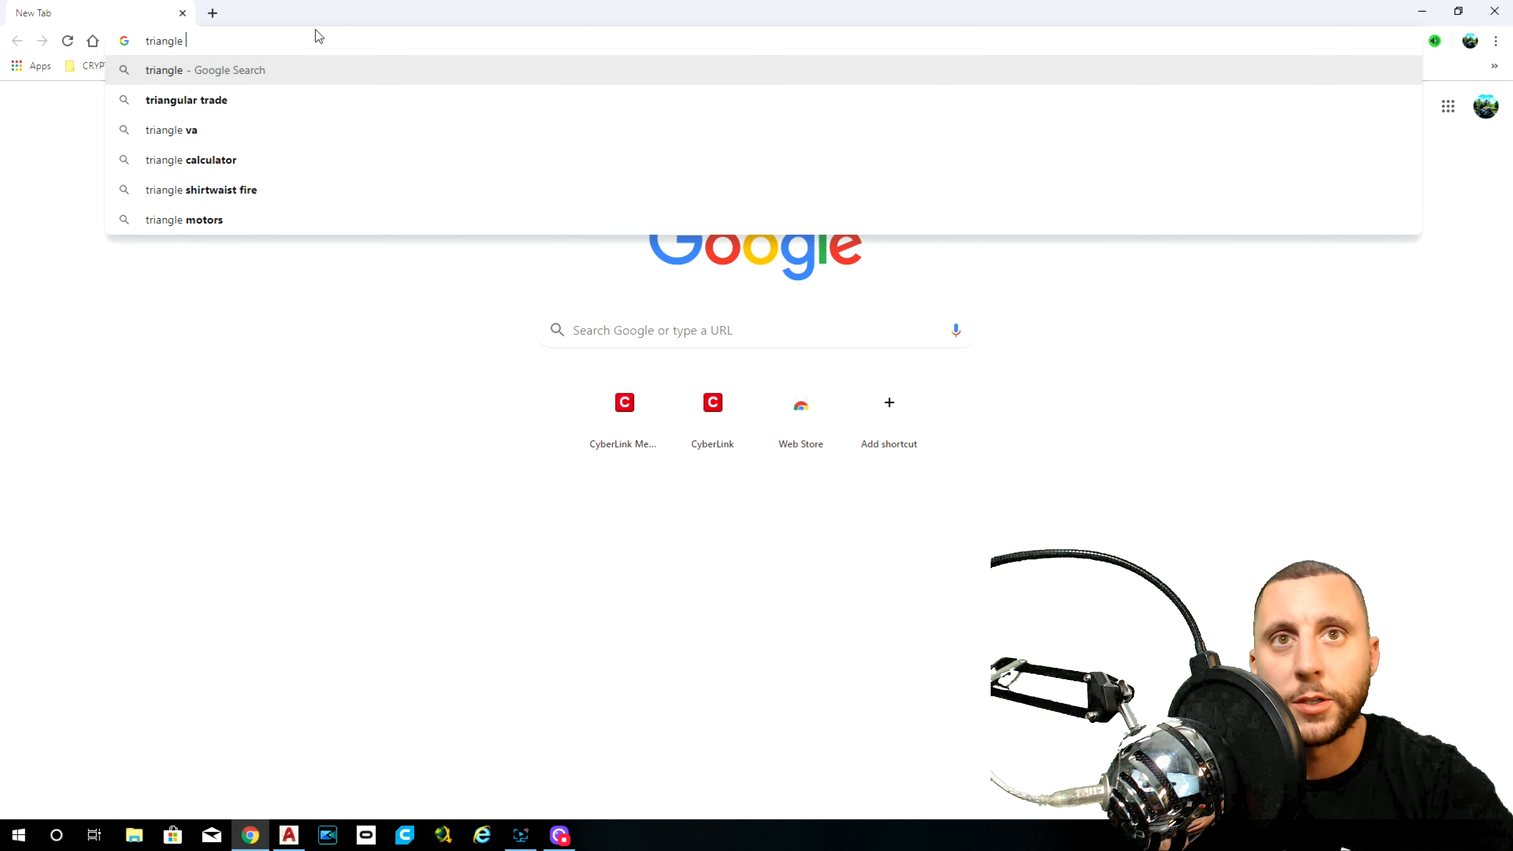
type("work theory")
key("Return")
Step: Open the Architectural Digest article on the kitchen triangle theory, skim it to the end and return to the search results
scroll(379, 442, "down", 3)
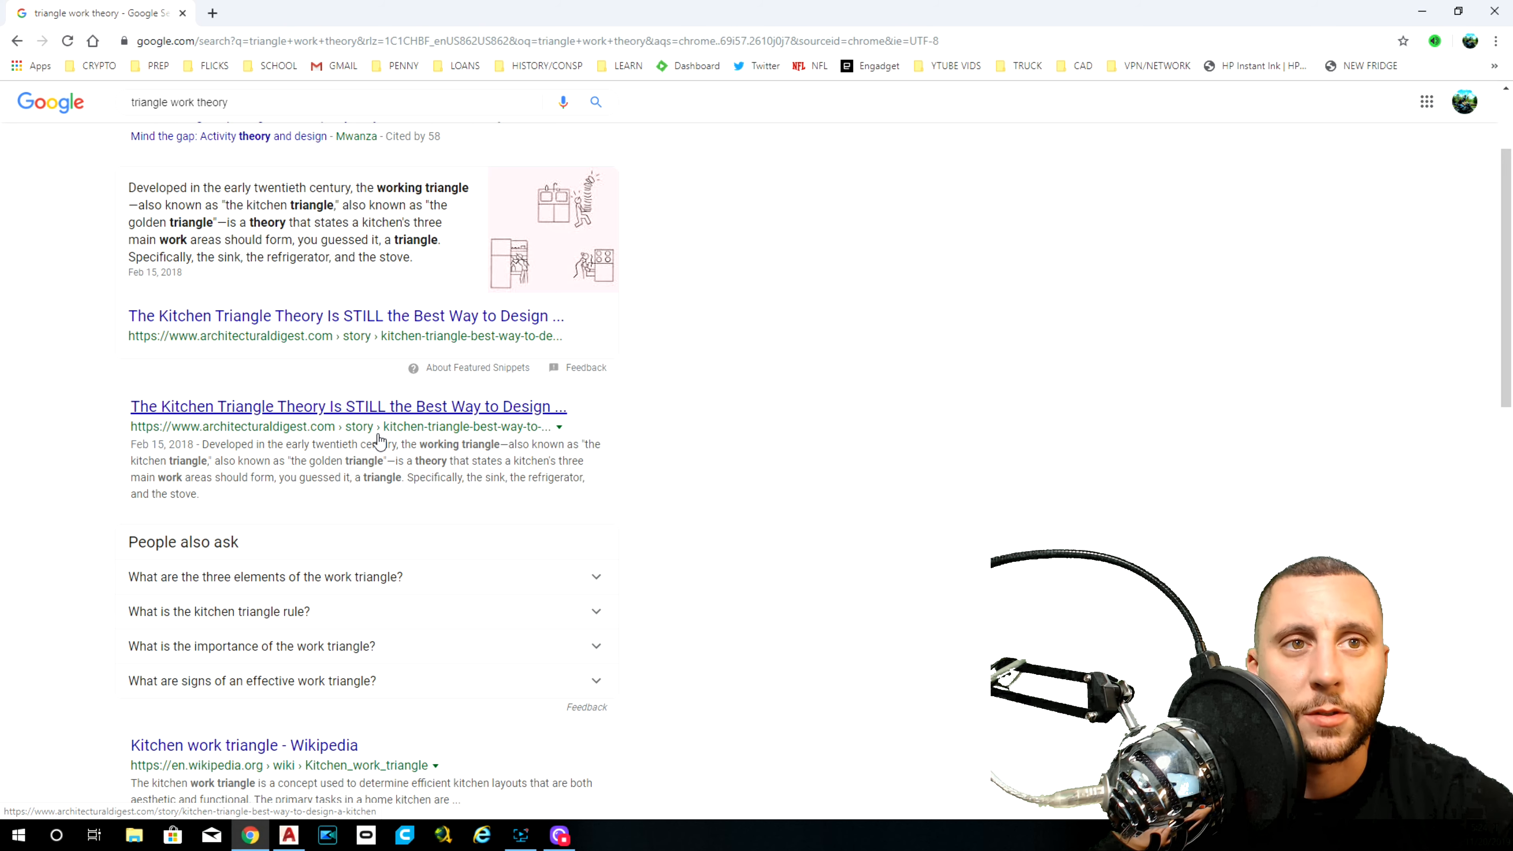
left_click(351, 408)
scroll(352, 417, "down", 10)
scroll(408, 455, "down", 15)
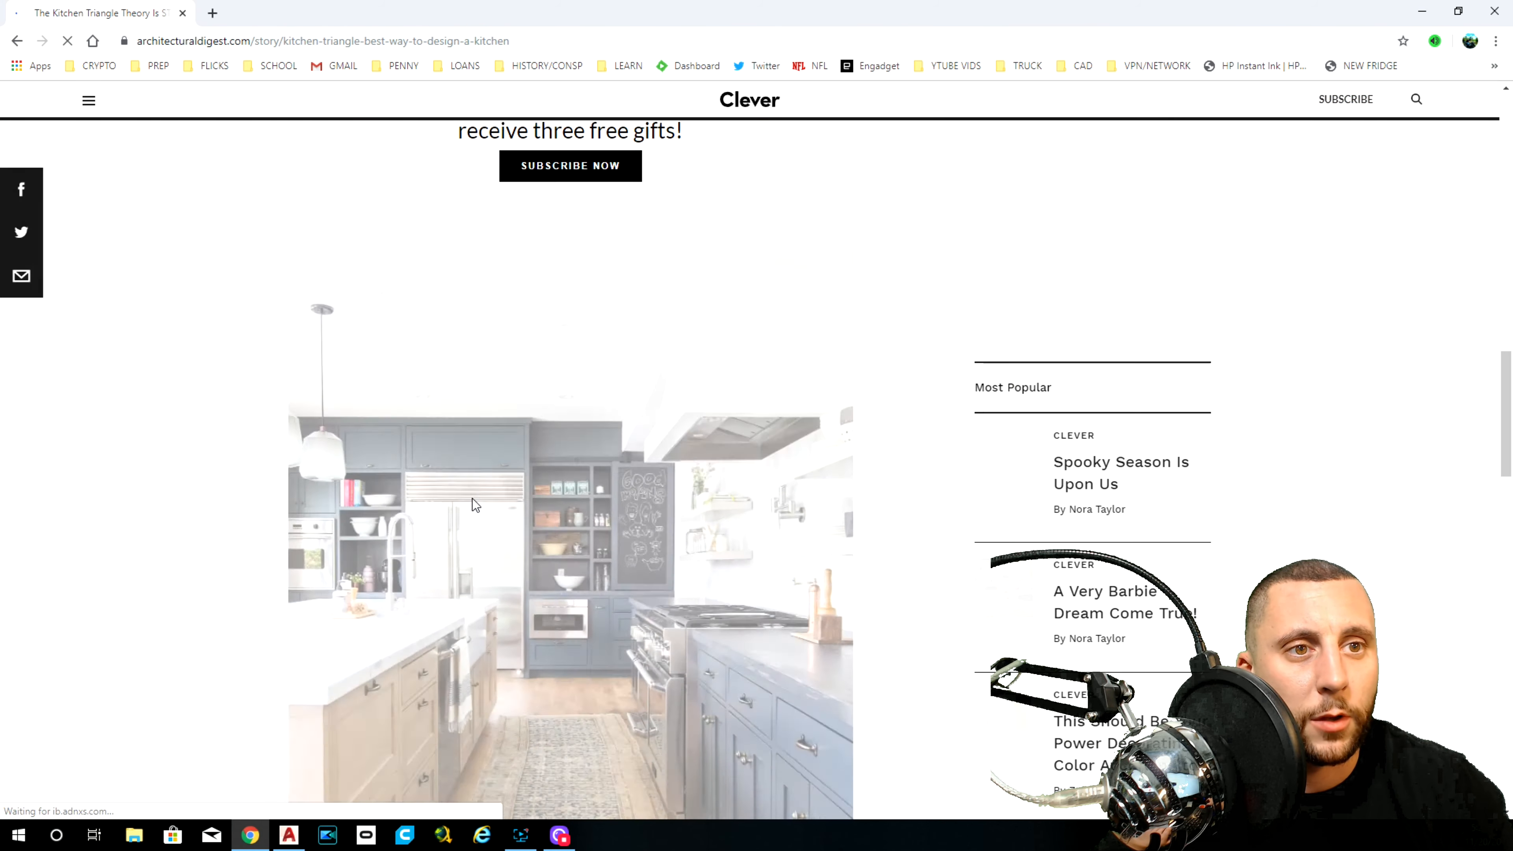
scroll(480, 503, "down", 15)
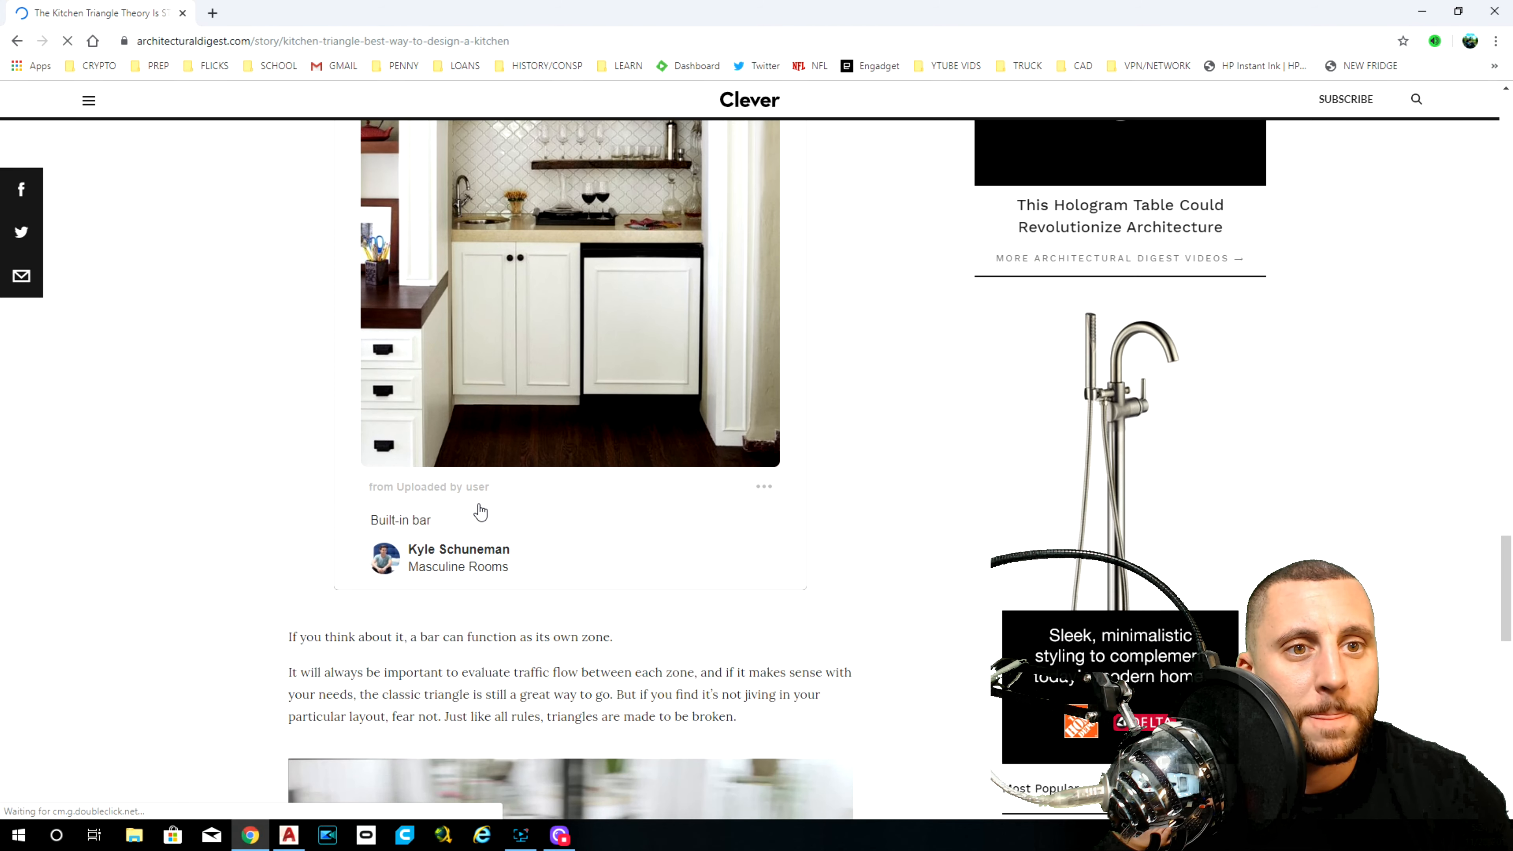
scroll(480, 511, "down", 8)
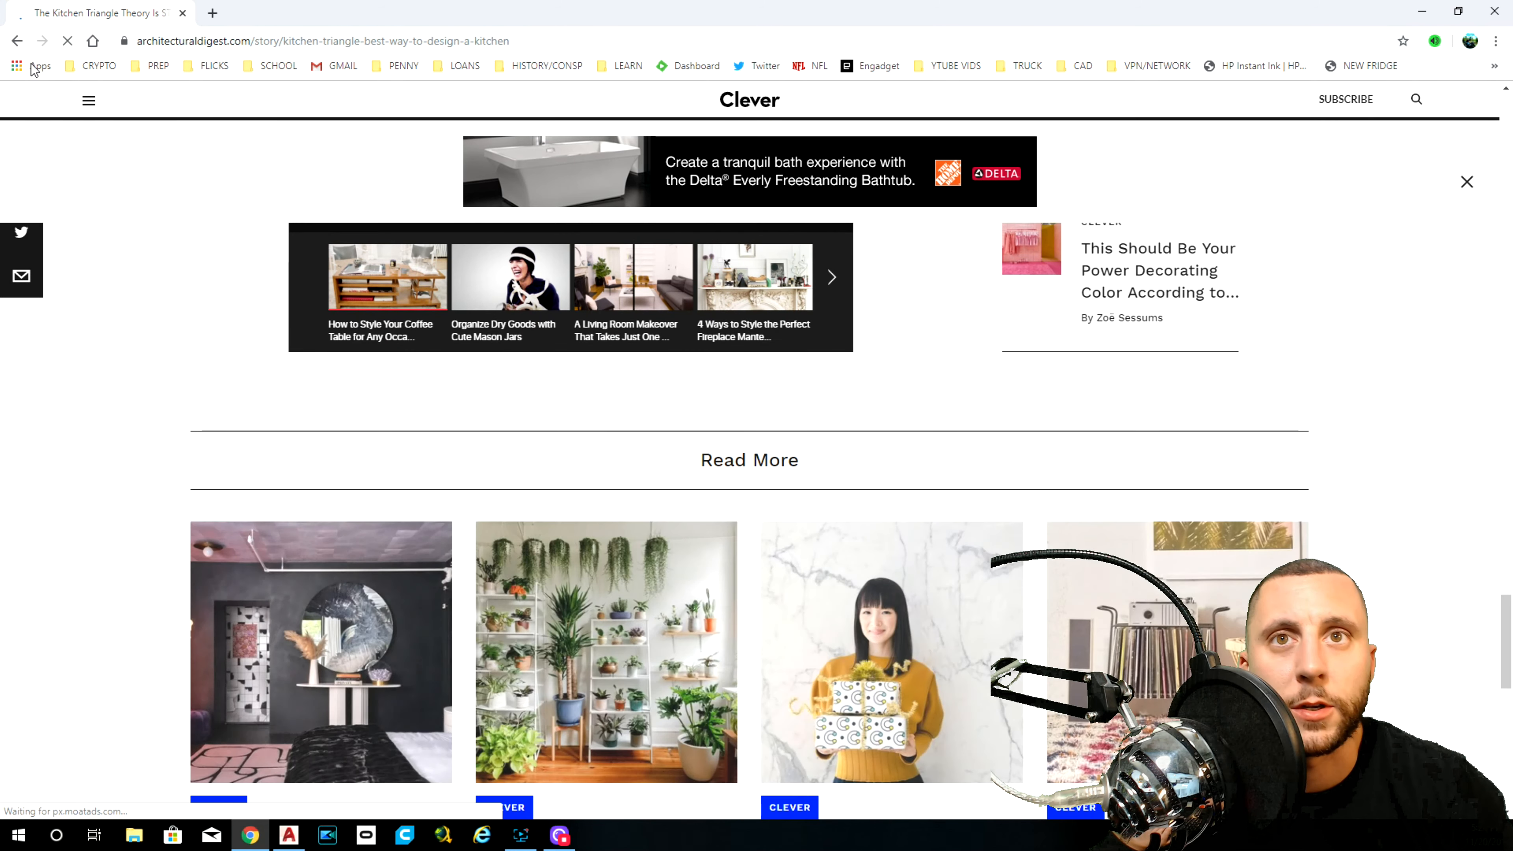
key("alt+Left")
Step: Open the ThoughtCo article on the kitchen work triangle and find its Kitchen Work Triangle Basics section
scroll(431, 485, "down", 7)
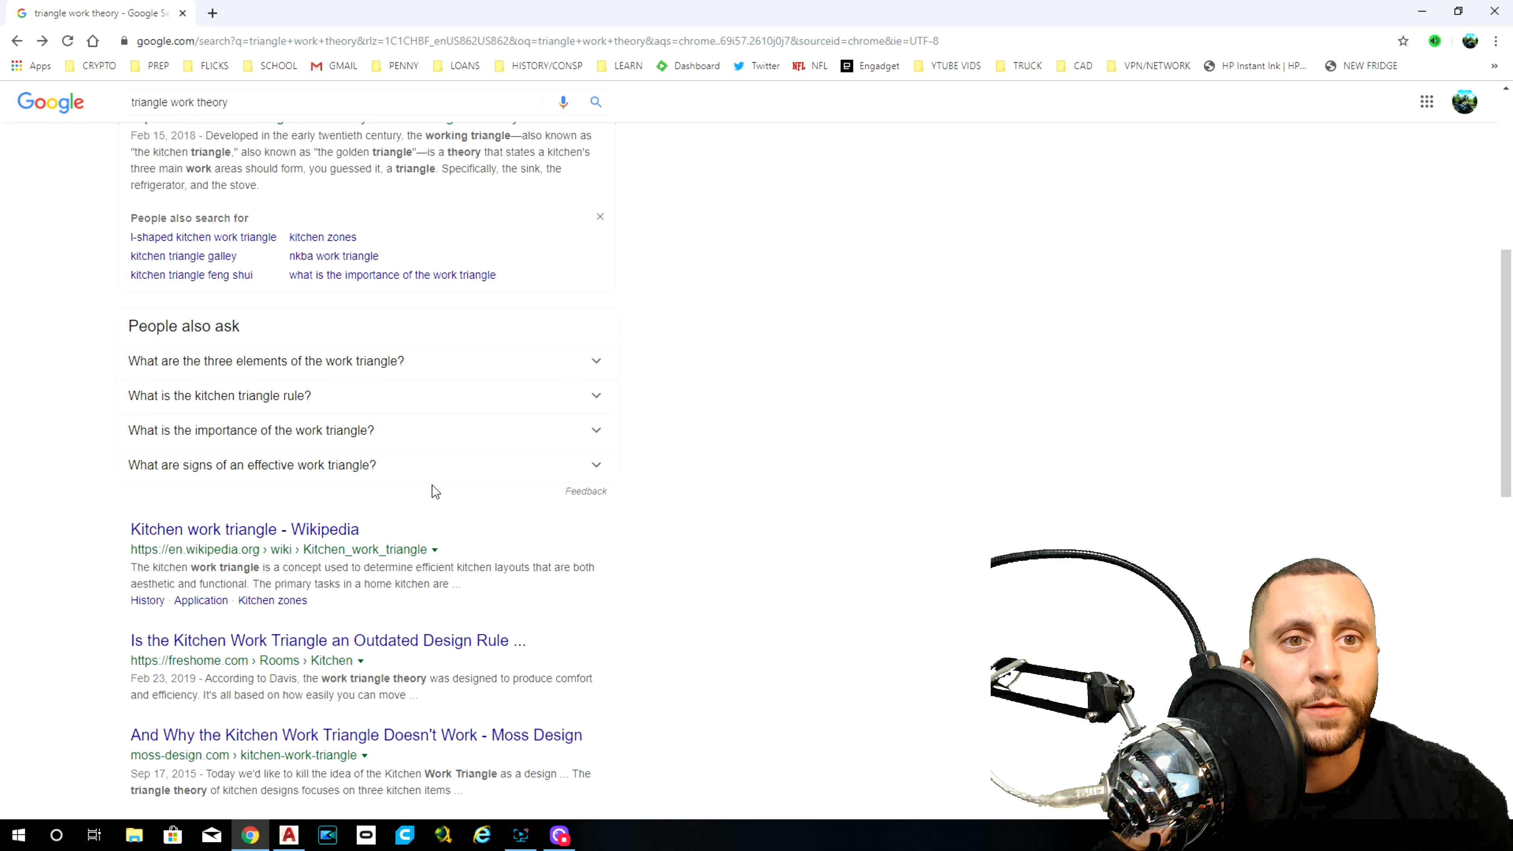
scroll(431, 485, "down", 3)
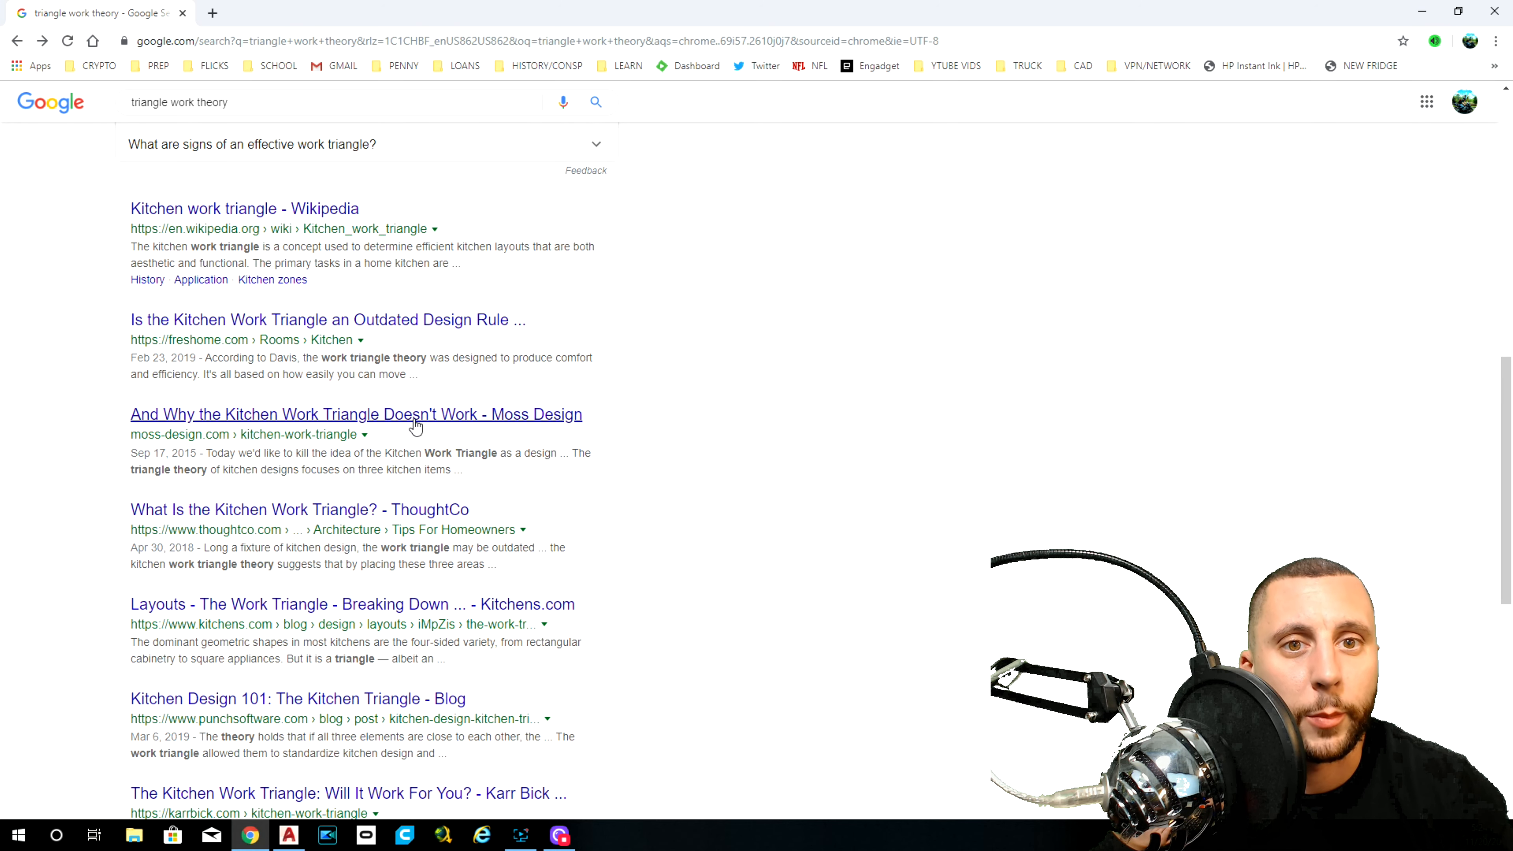
left_click(371, 511)
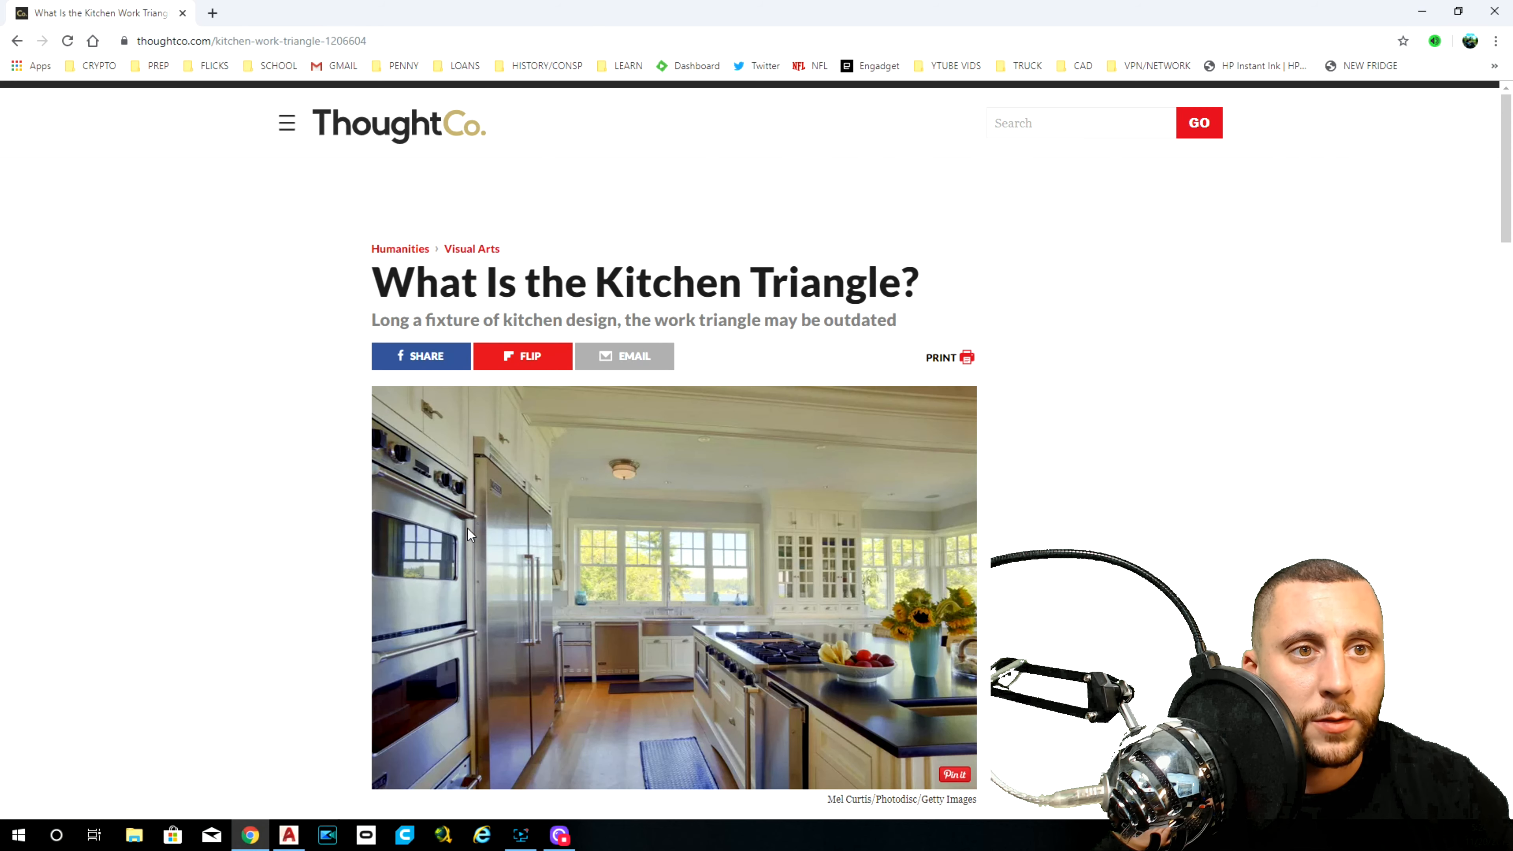
scroll(468, 528, "down", 8)
scroll(473, 529, "down", 8)
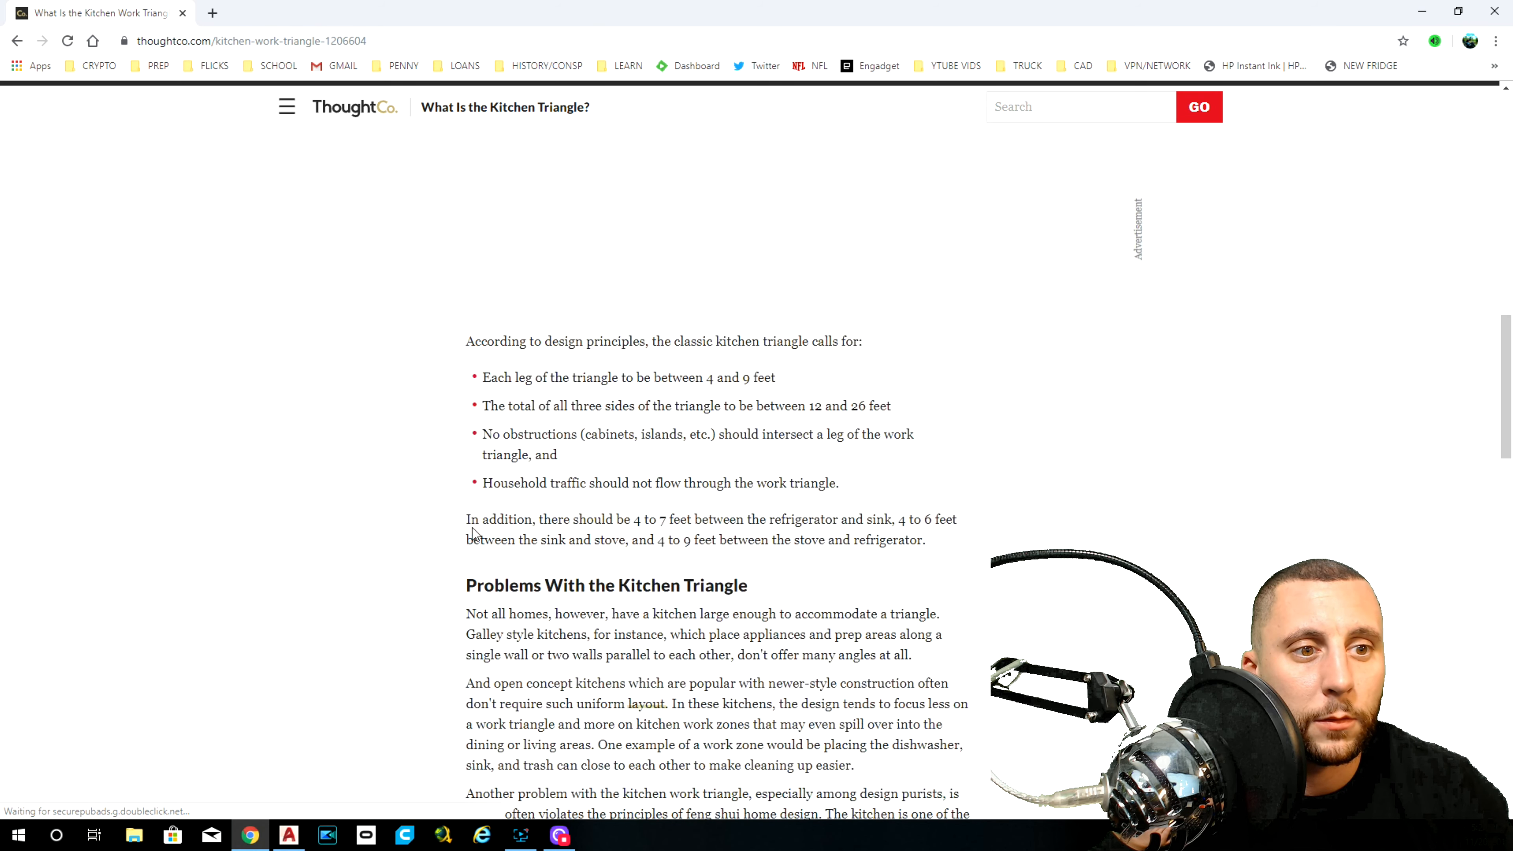
scroll(475, 532, "up", 1)
Step: Examine the rules for the triangle's leg lengths and total side length, and close the browser to return to AutoCAD
left_click_drag(525, 447, 737, 441)
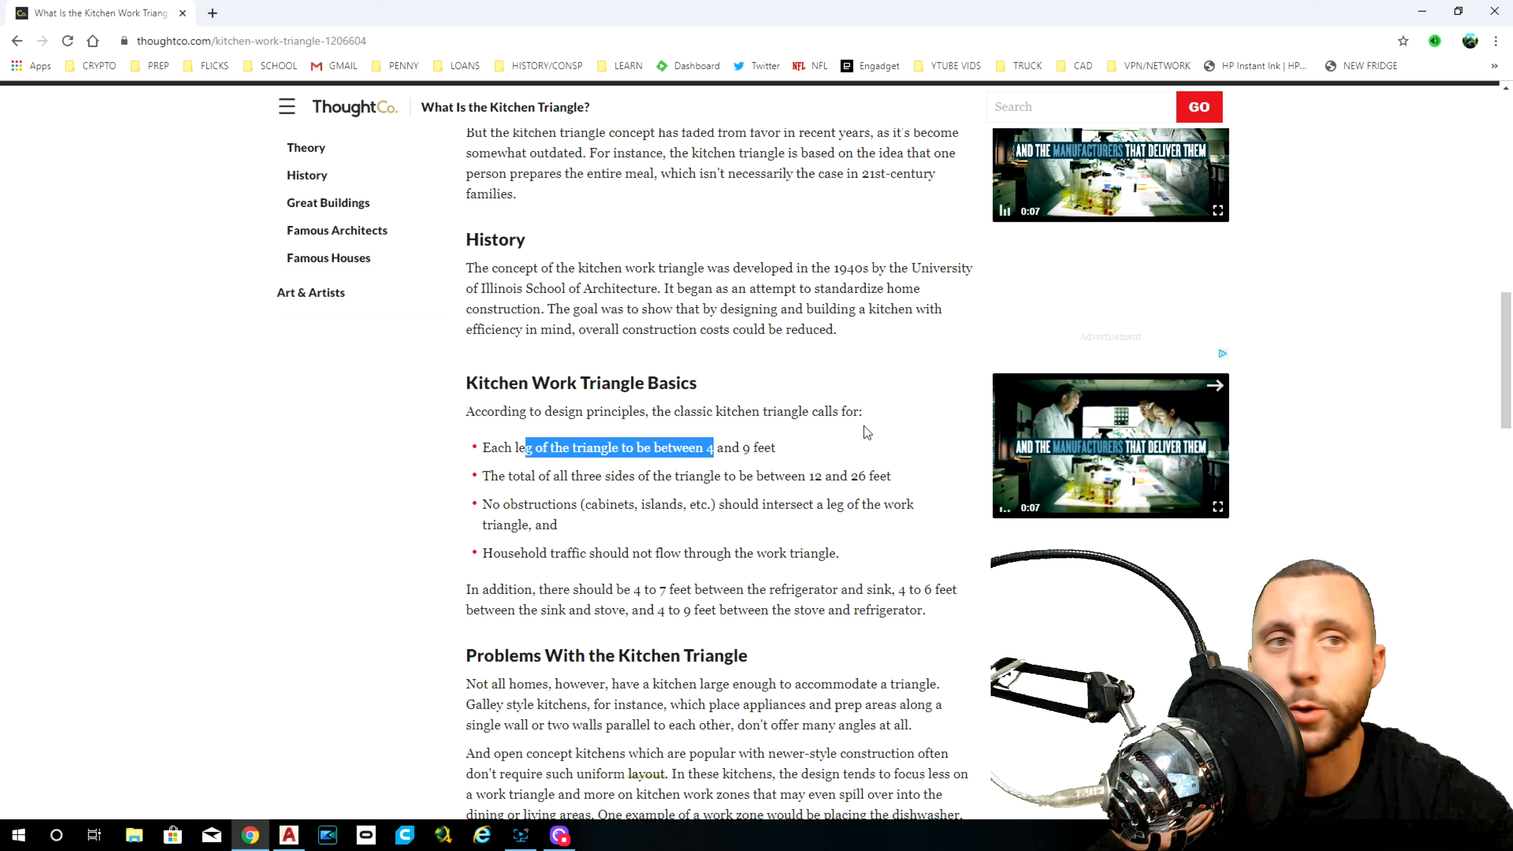
left_click(649, 453)
mouse_move(724, 448)
left_mouse_down()
mouse_move(798, 461)
mouse_move(800, 477)
mouse_move(864, 477)
left_mouse_up()
left_click(858, 486)
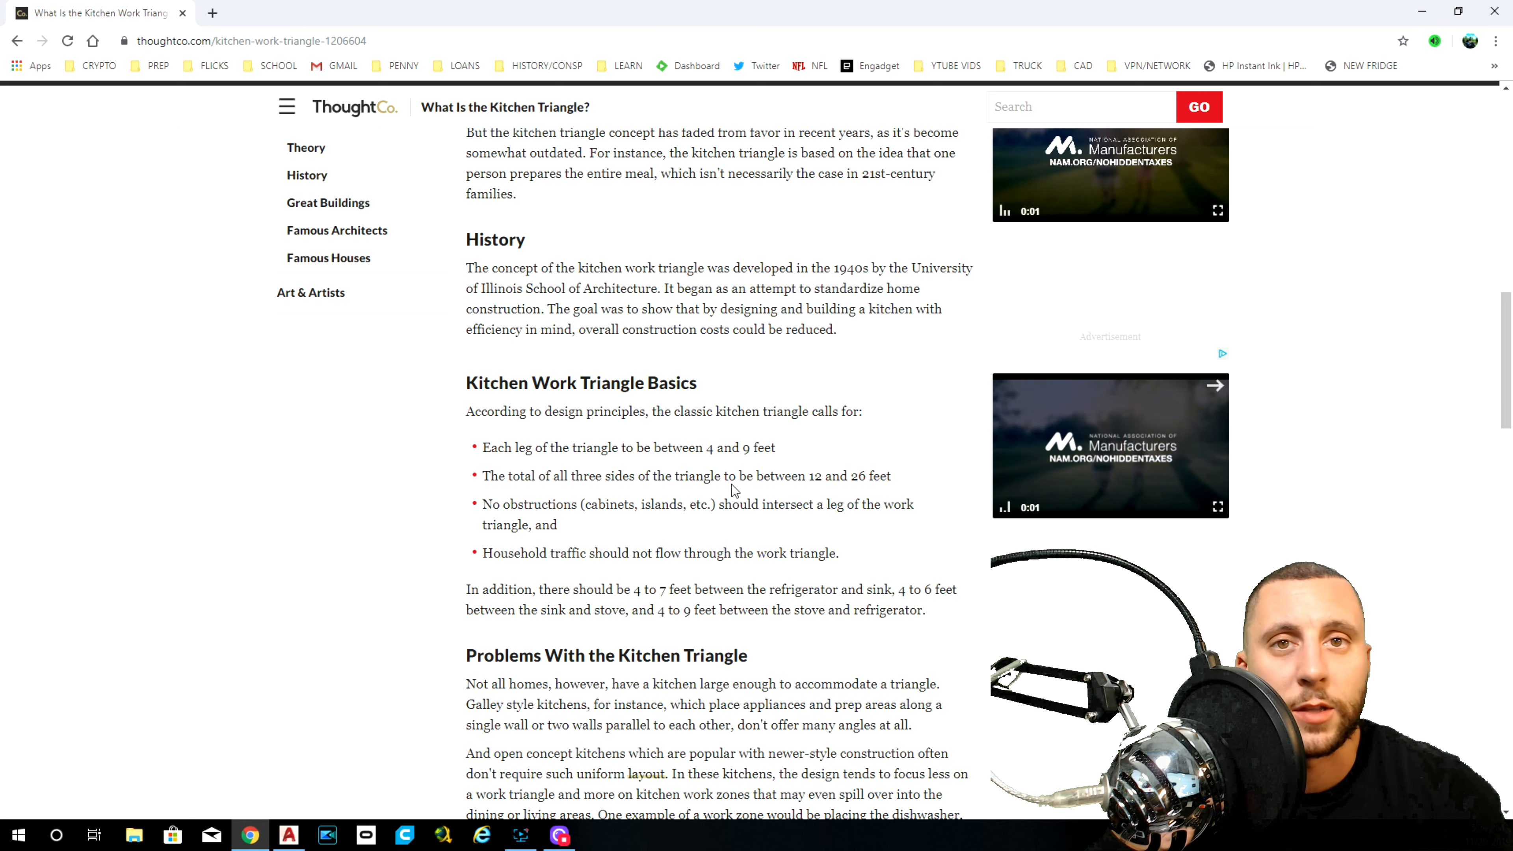
left_click(182, 17)
Step: Set the viewport to the Top view and reorient it to the SE isometric view of the room
middle_click_drag(614, 541, 608, 585, "shift")
scroll(608, 586, "down", 10)
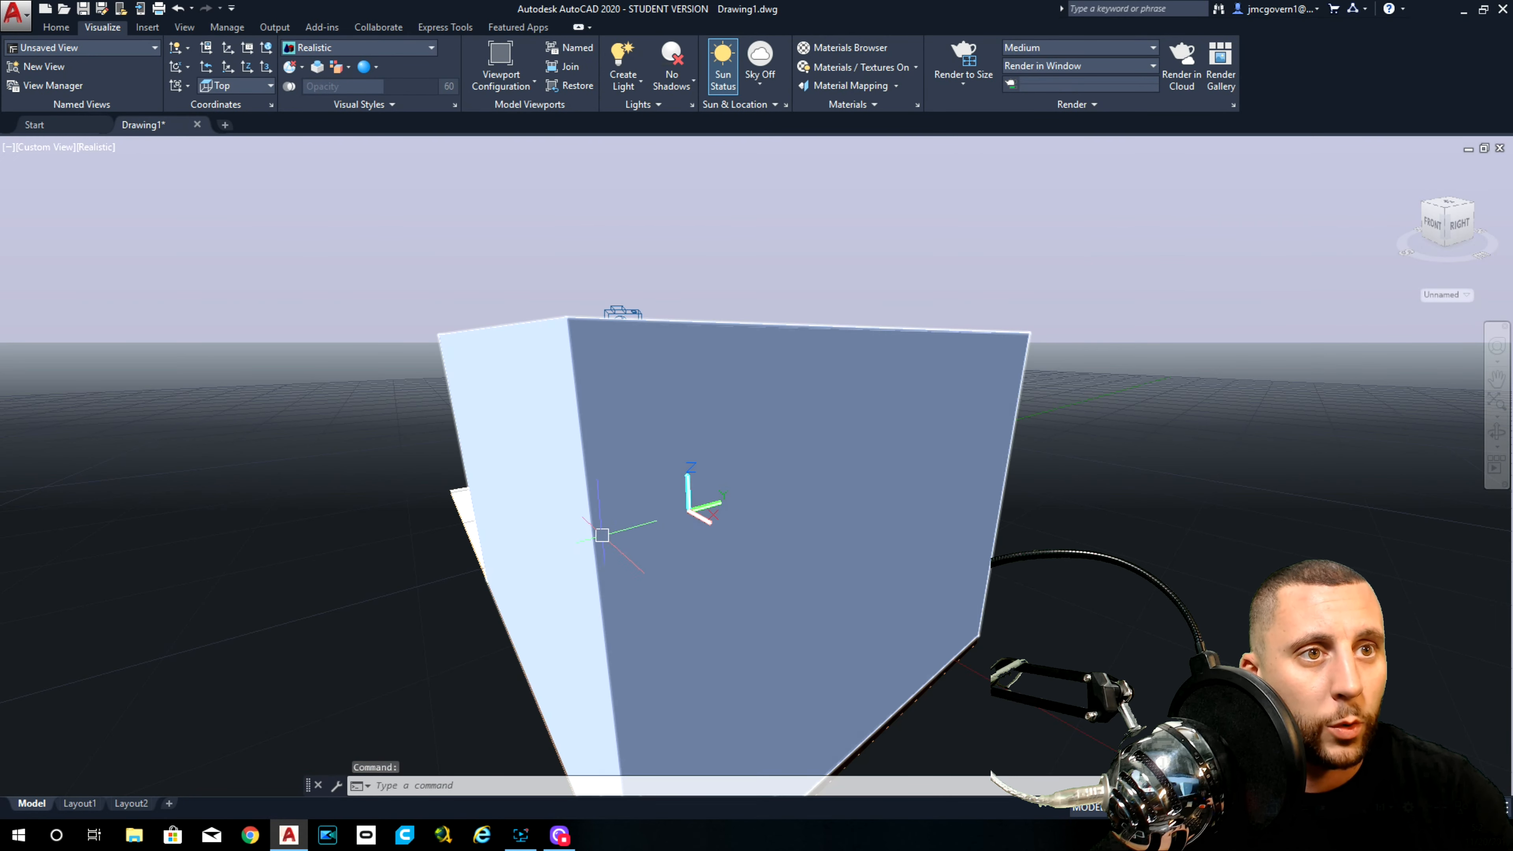
left_click(45, 146)
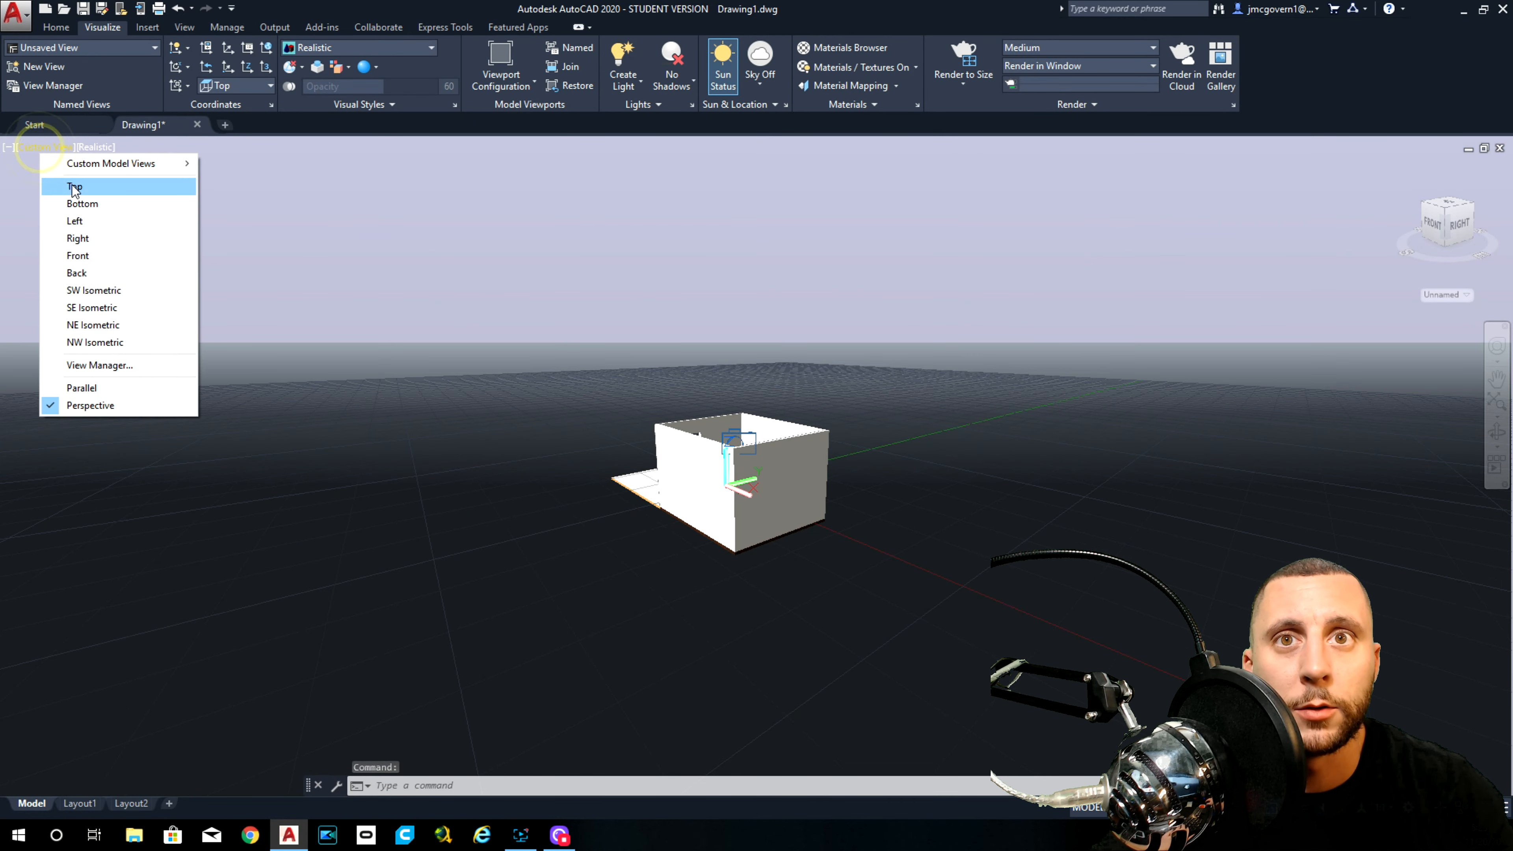
left_click(71, 181)
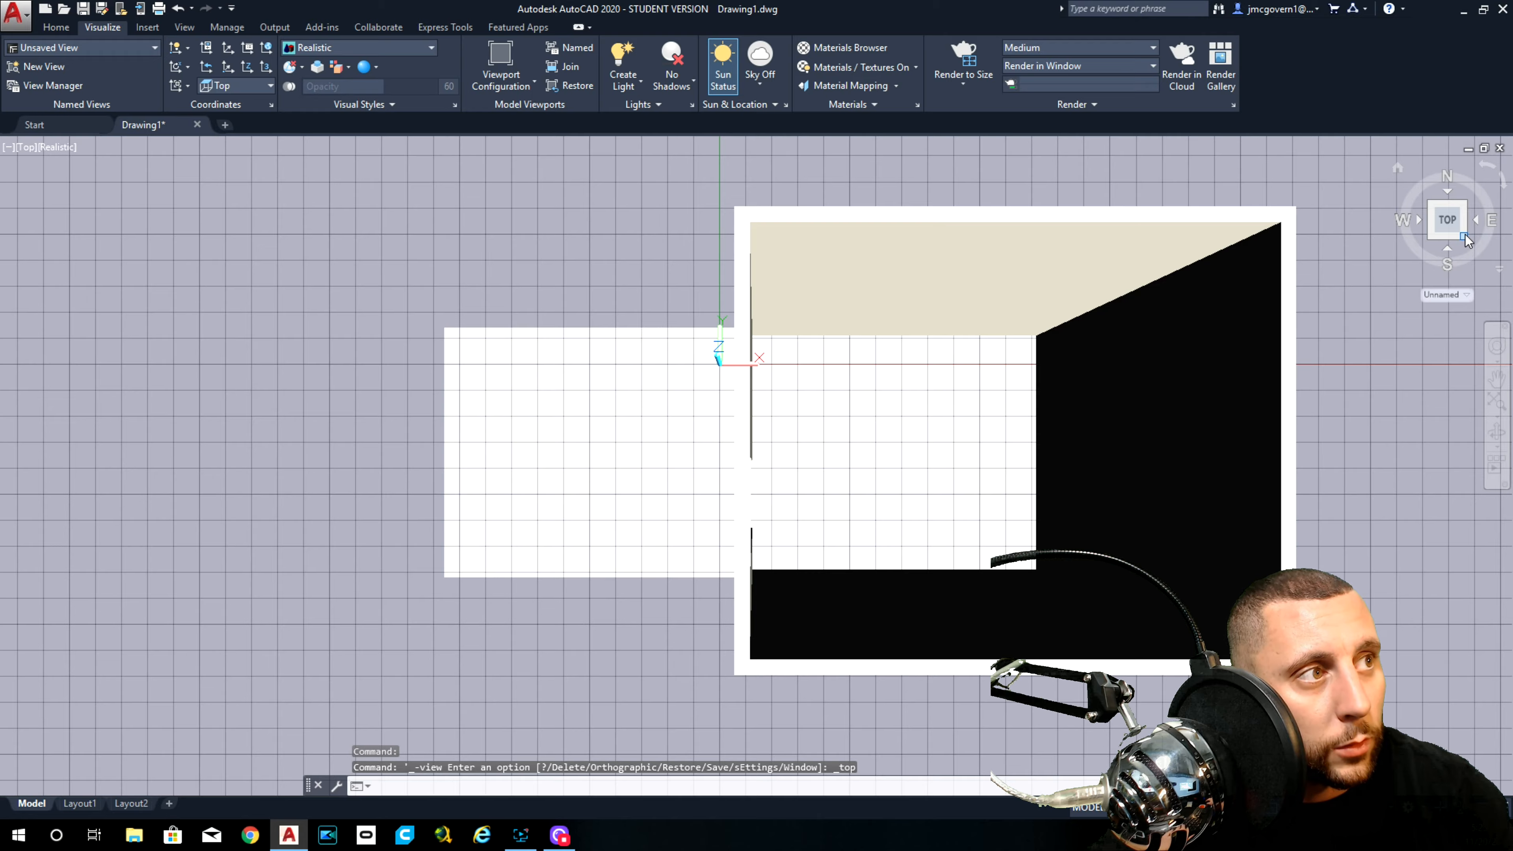
left_click(1467, 240)
scroll(774, 525, "down", 3)
middle_click_drag(774, 524, 702, 521)
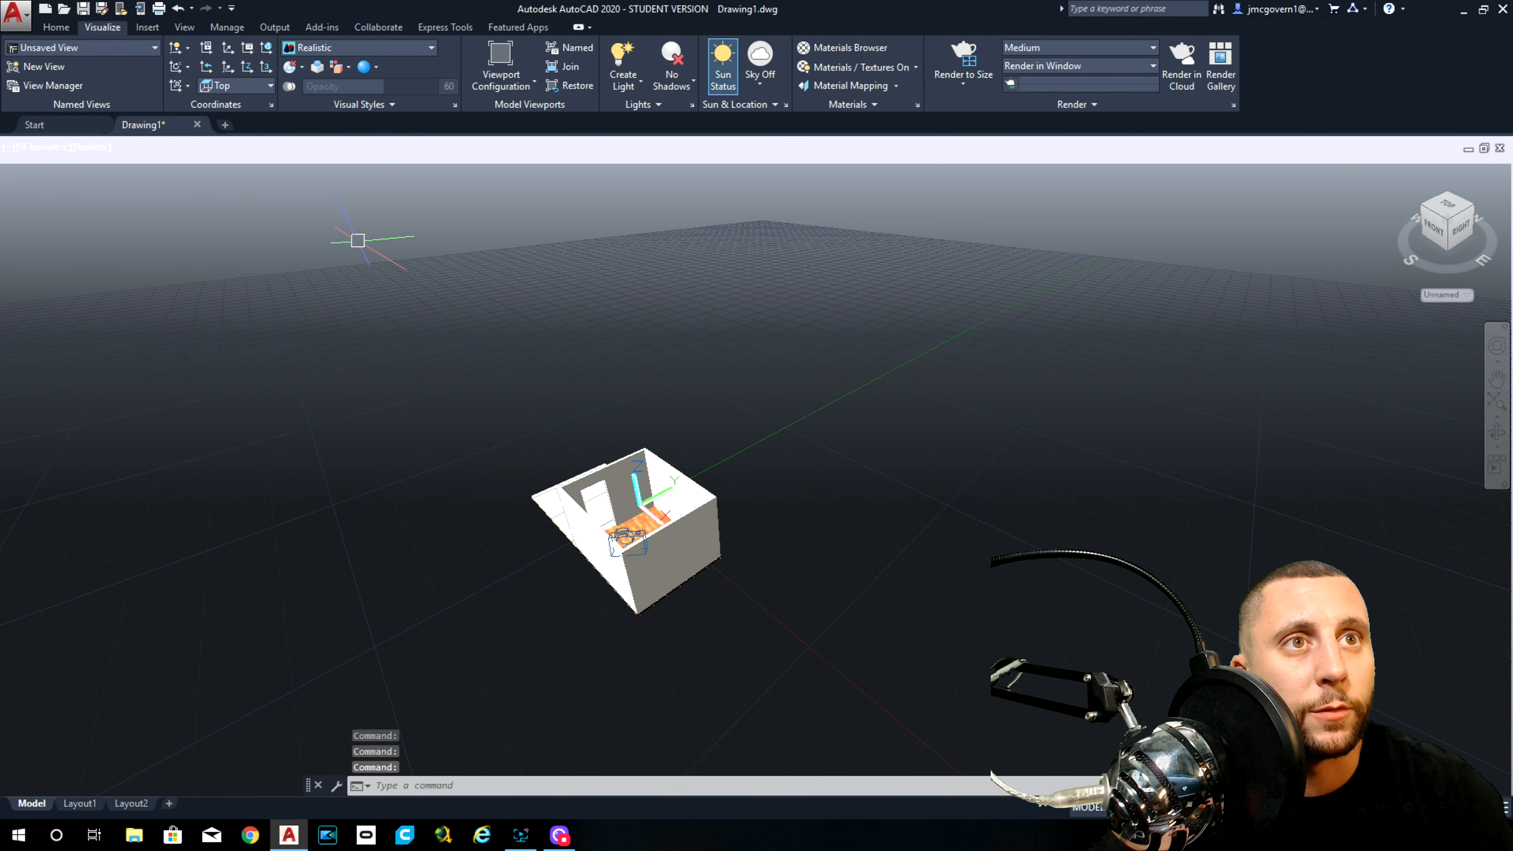
Step: Switch the SE isometric view of the room to parallel projection
right_click(1448, 221)
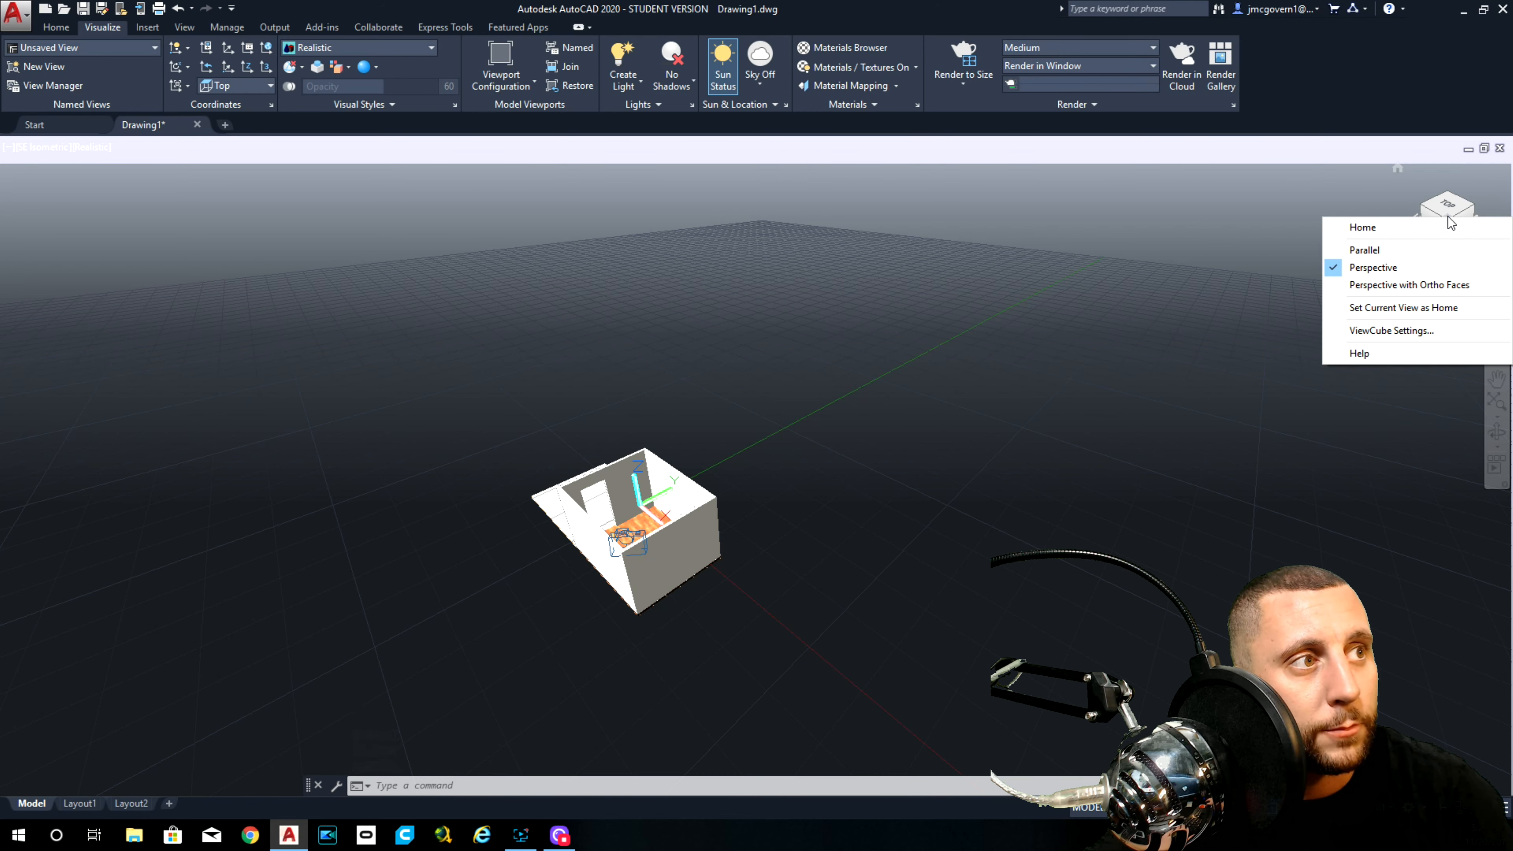
right_click(1449, 215)
right_click(1450, 213)
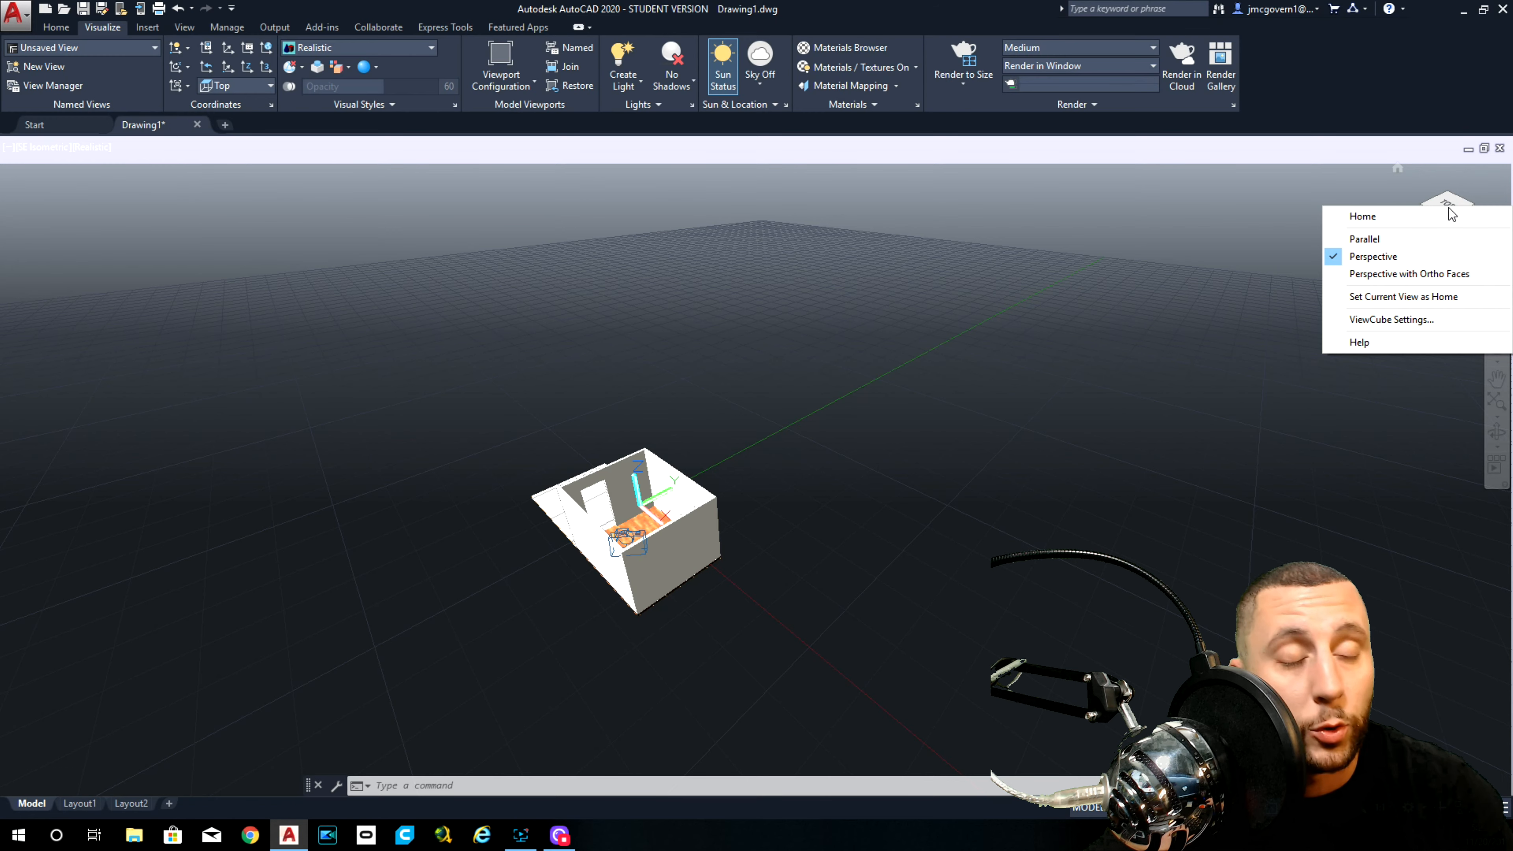
left_click(1367, 239)
middle_click_drag(633, 560, 646, 494)
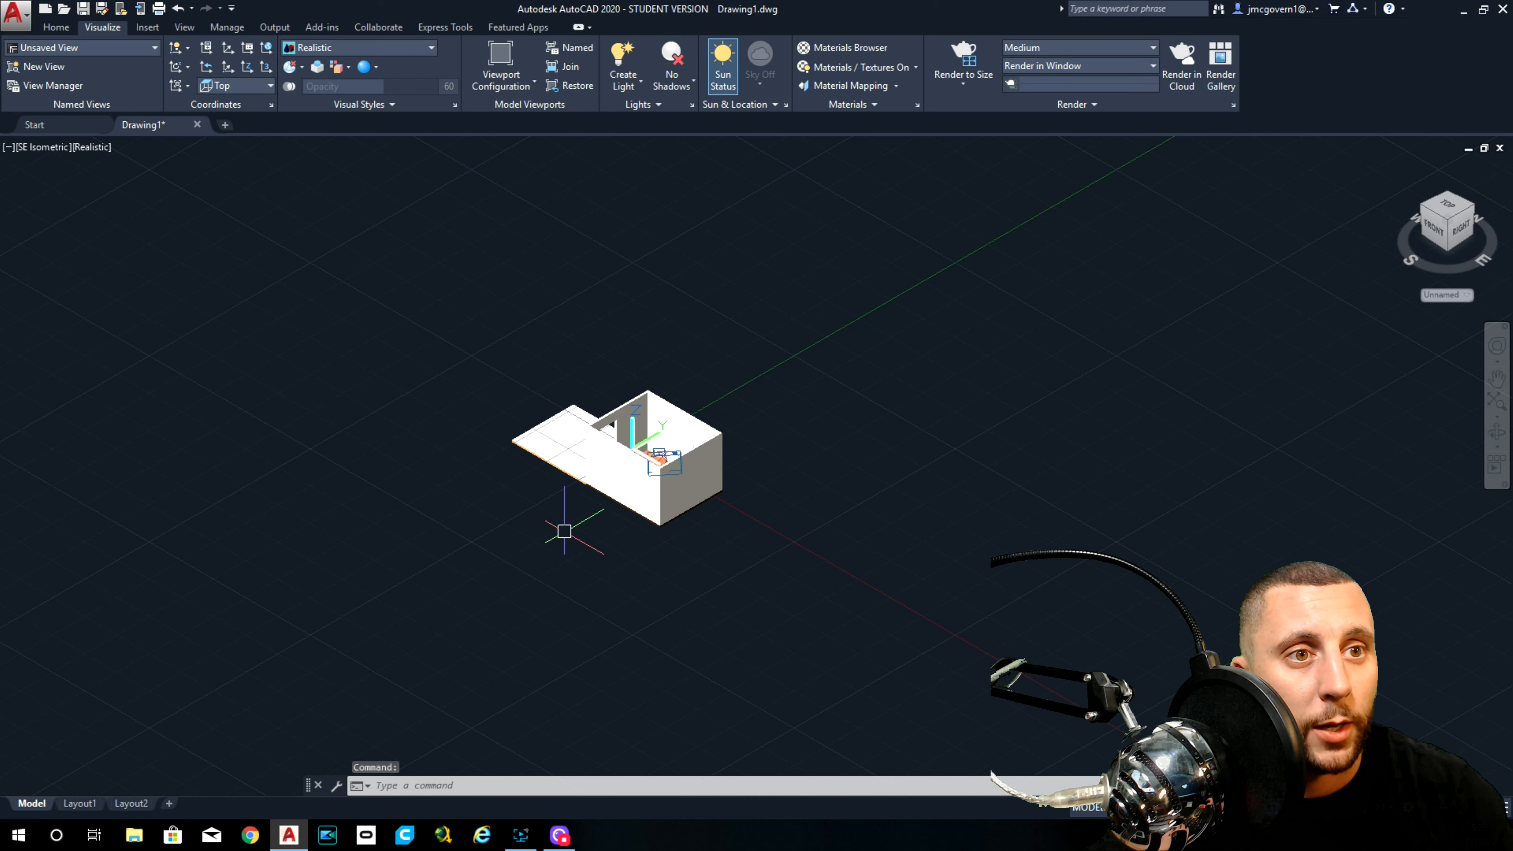
scroll(564, 530, "up", 5)
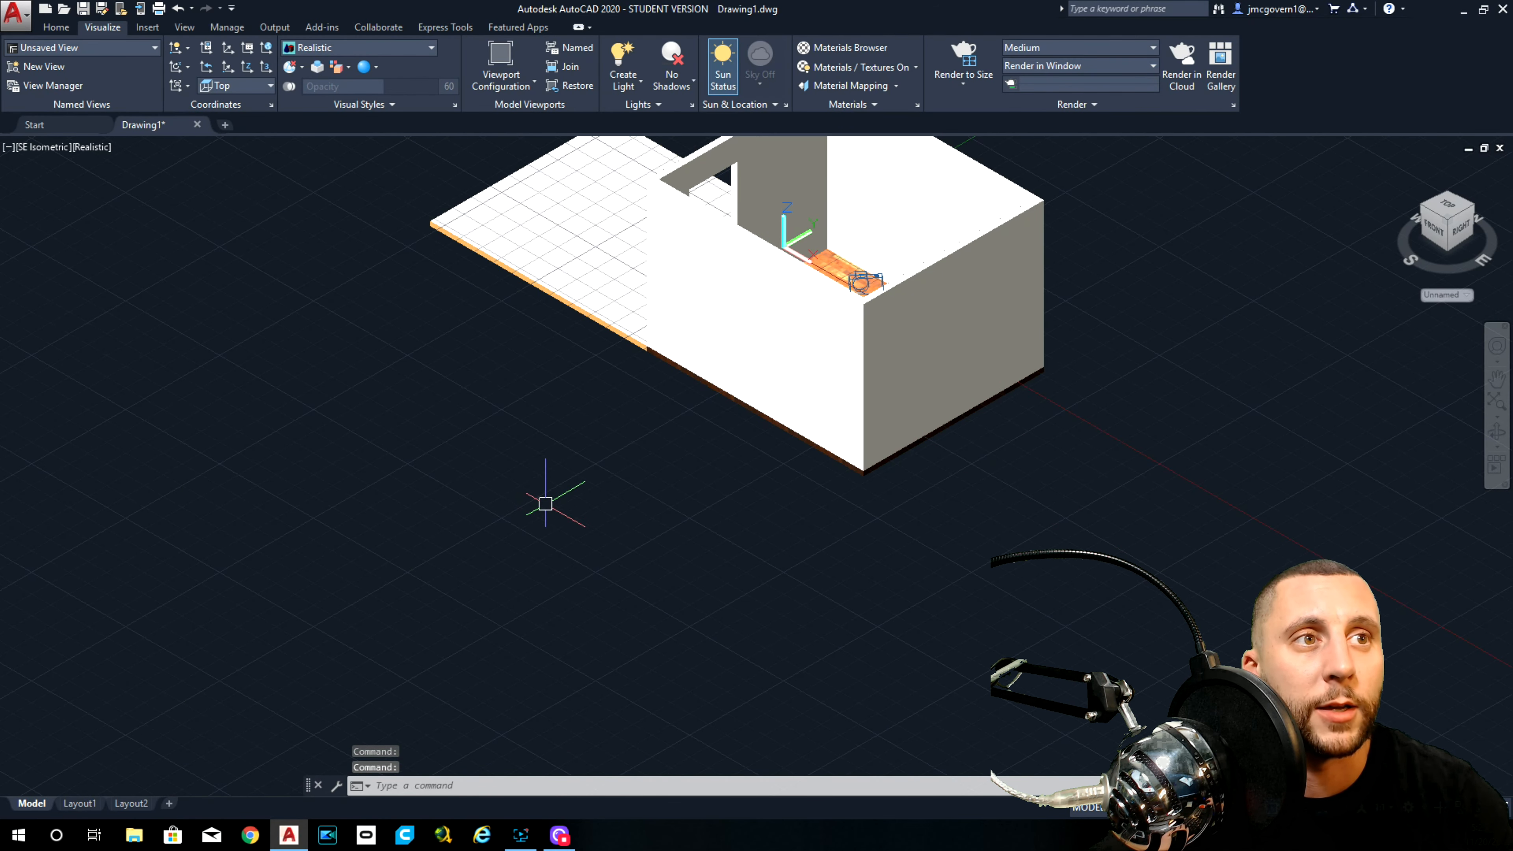
Step: Create a box 36 inches long, 24 inches wide and 34 inches high in the empty space outside the room
left_click(56, 27)
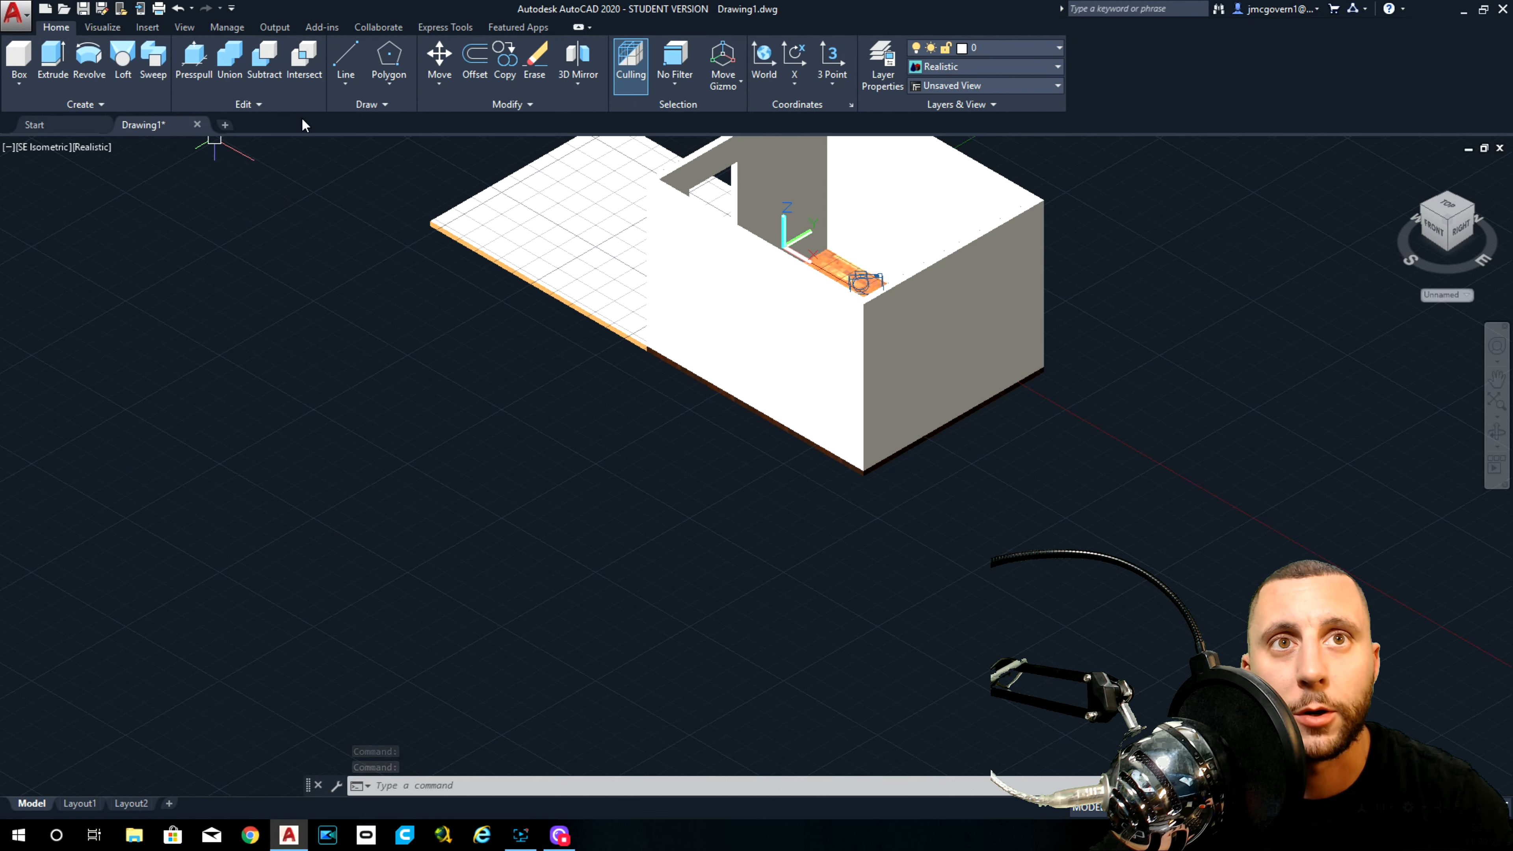
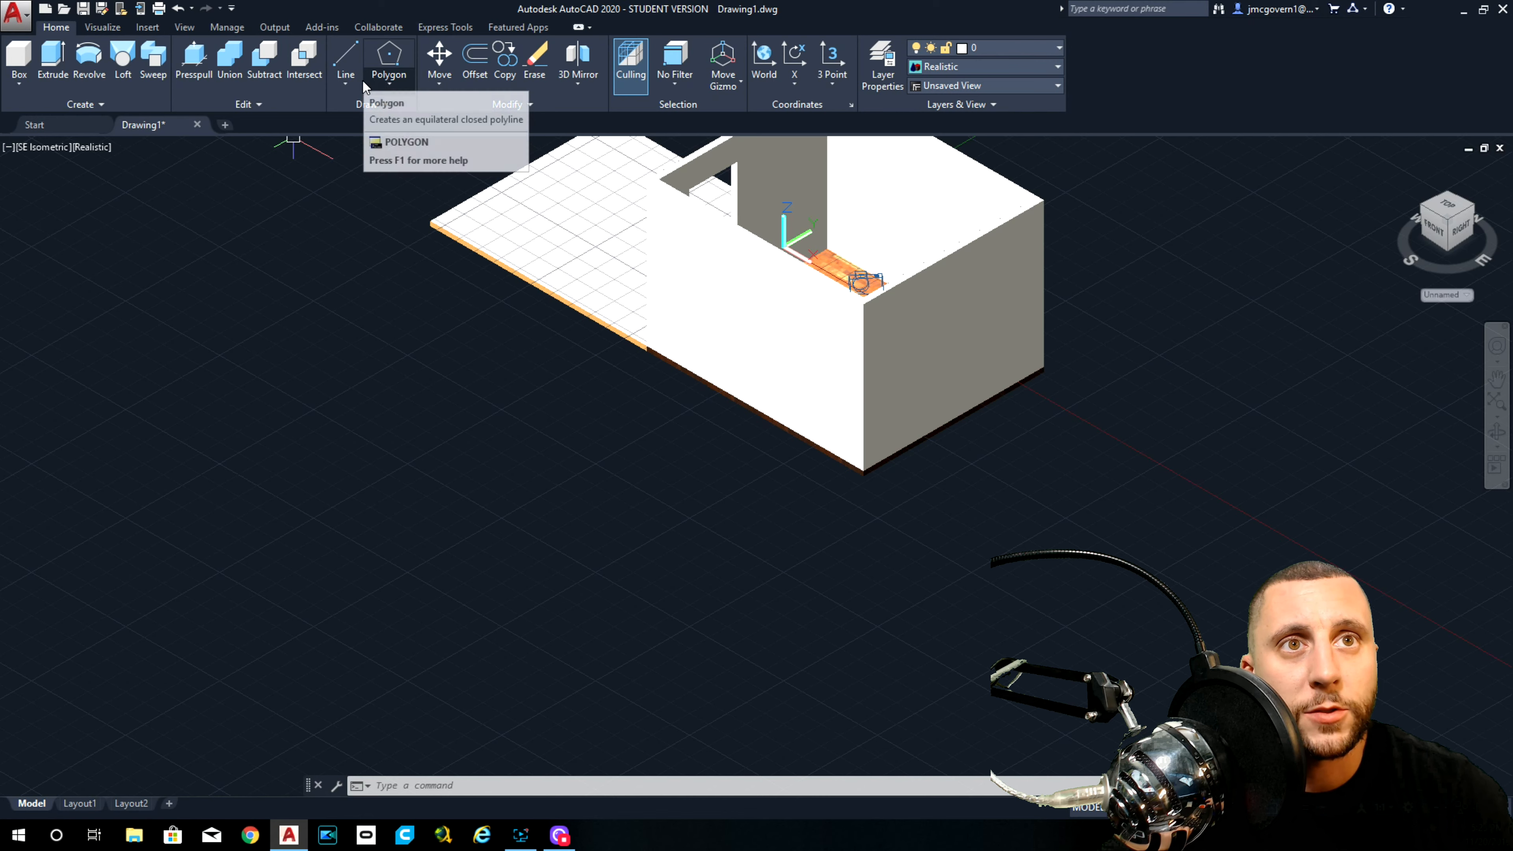
left_click(20, 57)
left_click(20, 58)
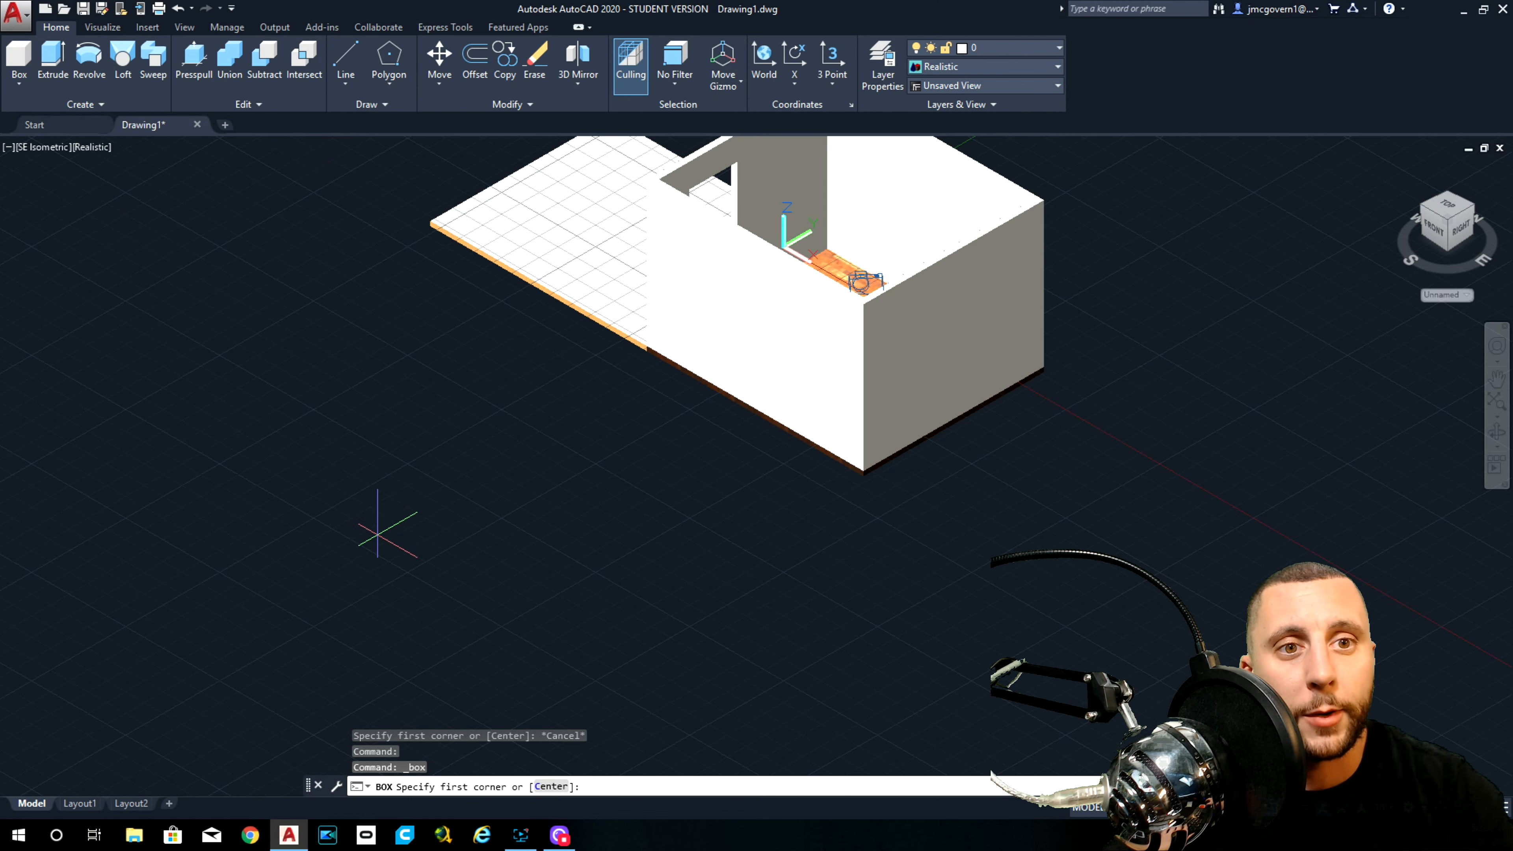
left_click(378, 535)
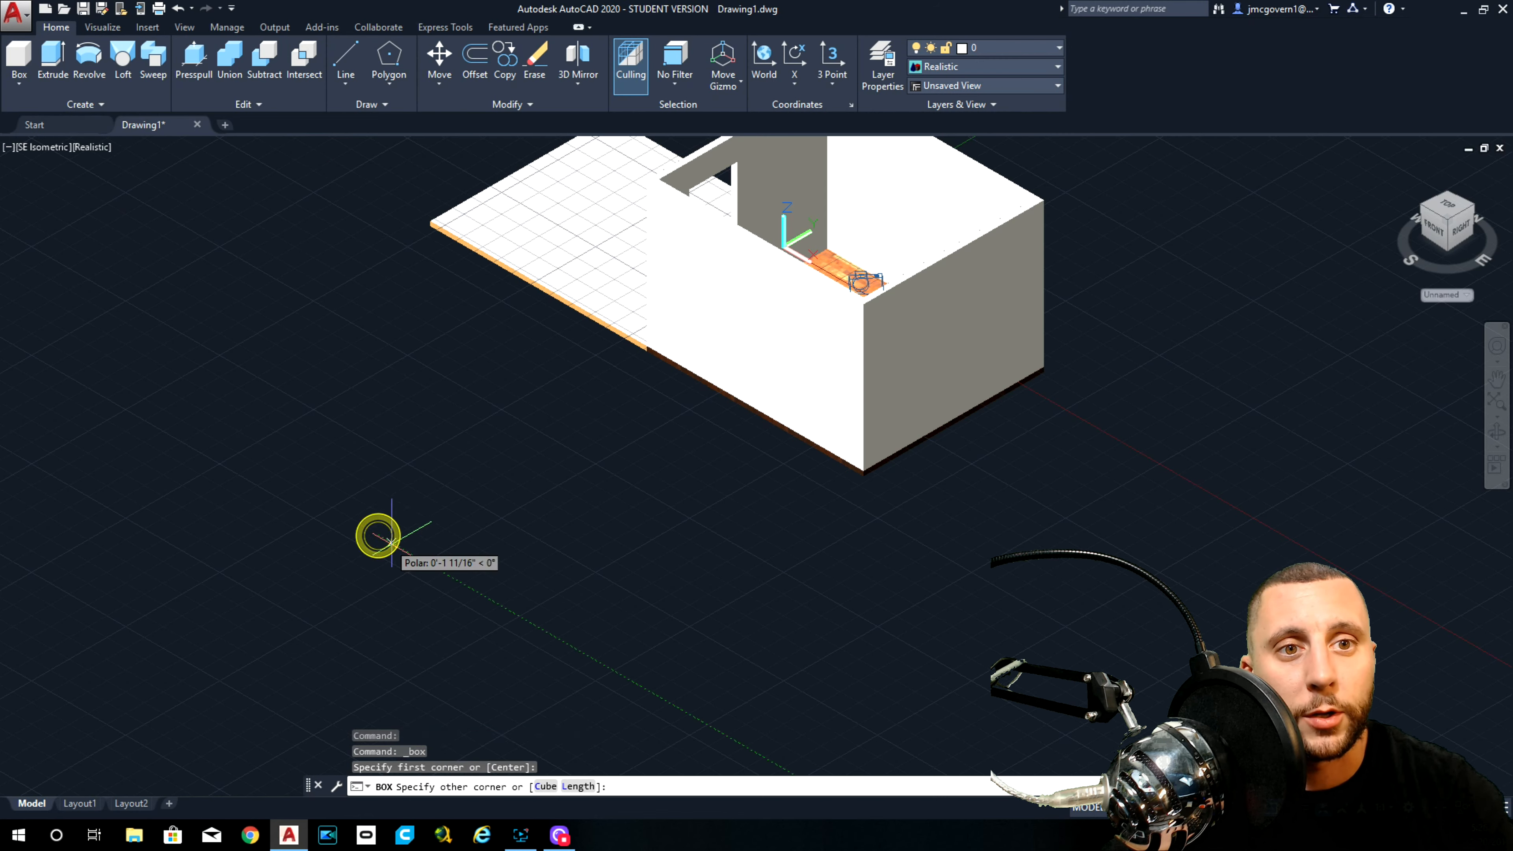
left_click(576, 786)
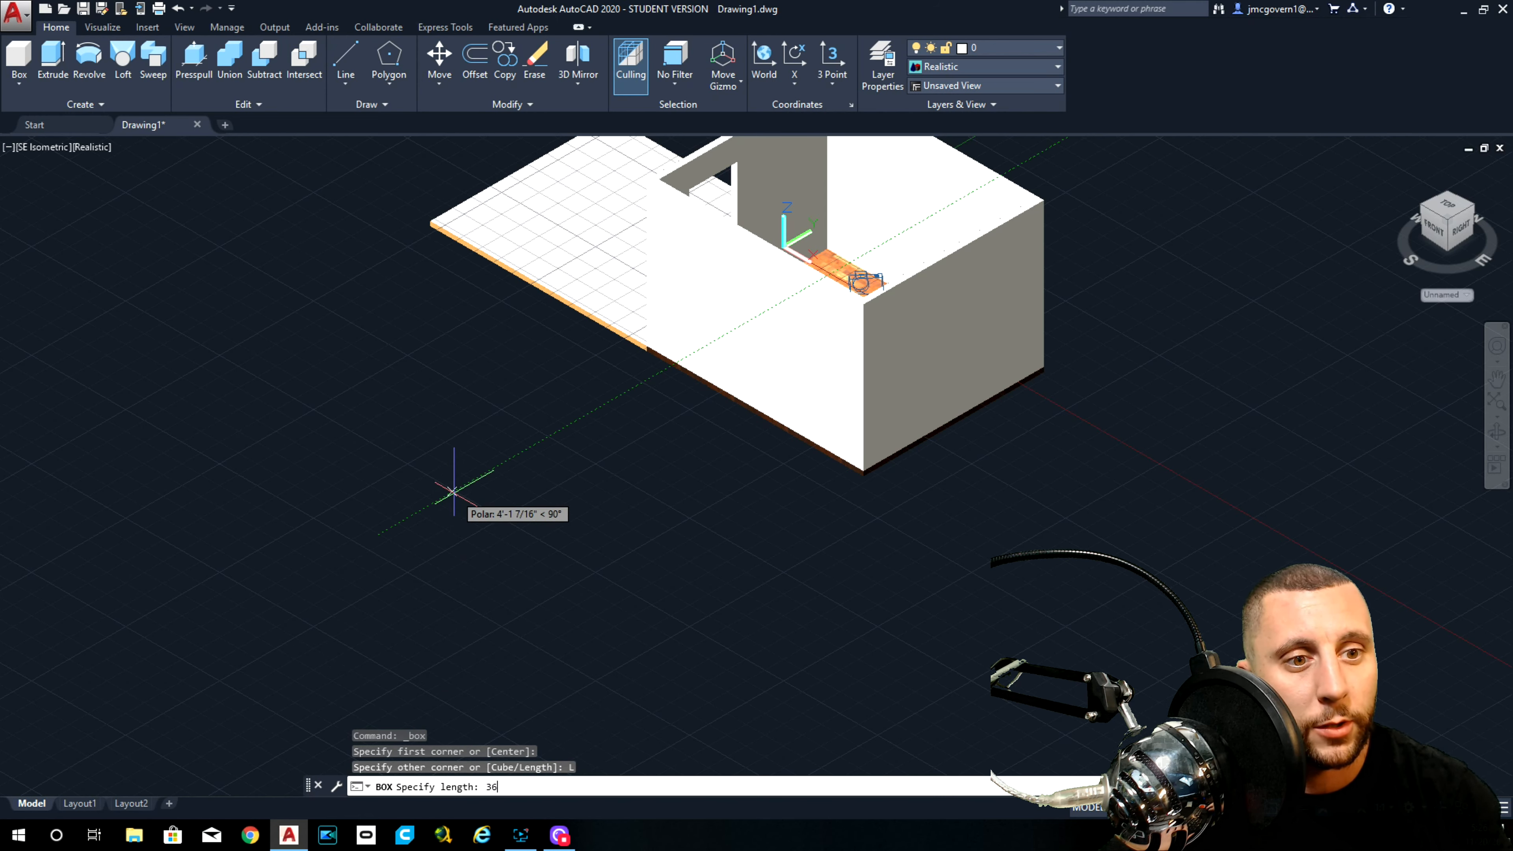
key("Return")
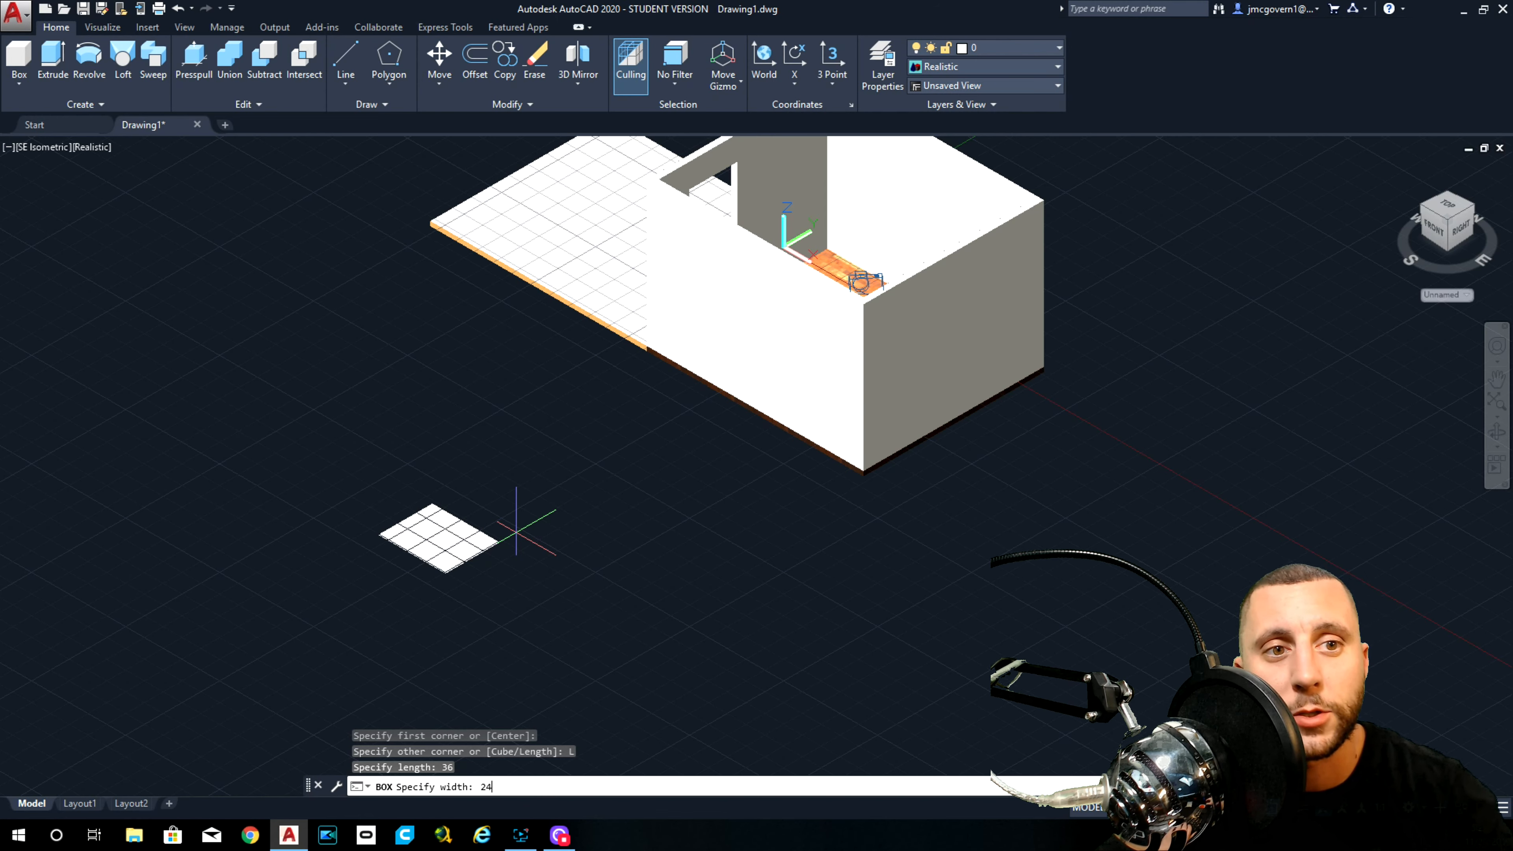
key("Return")
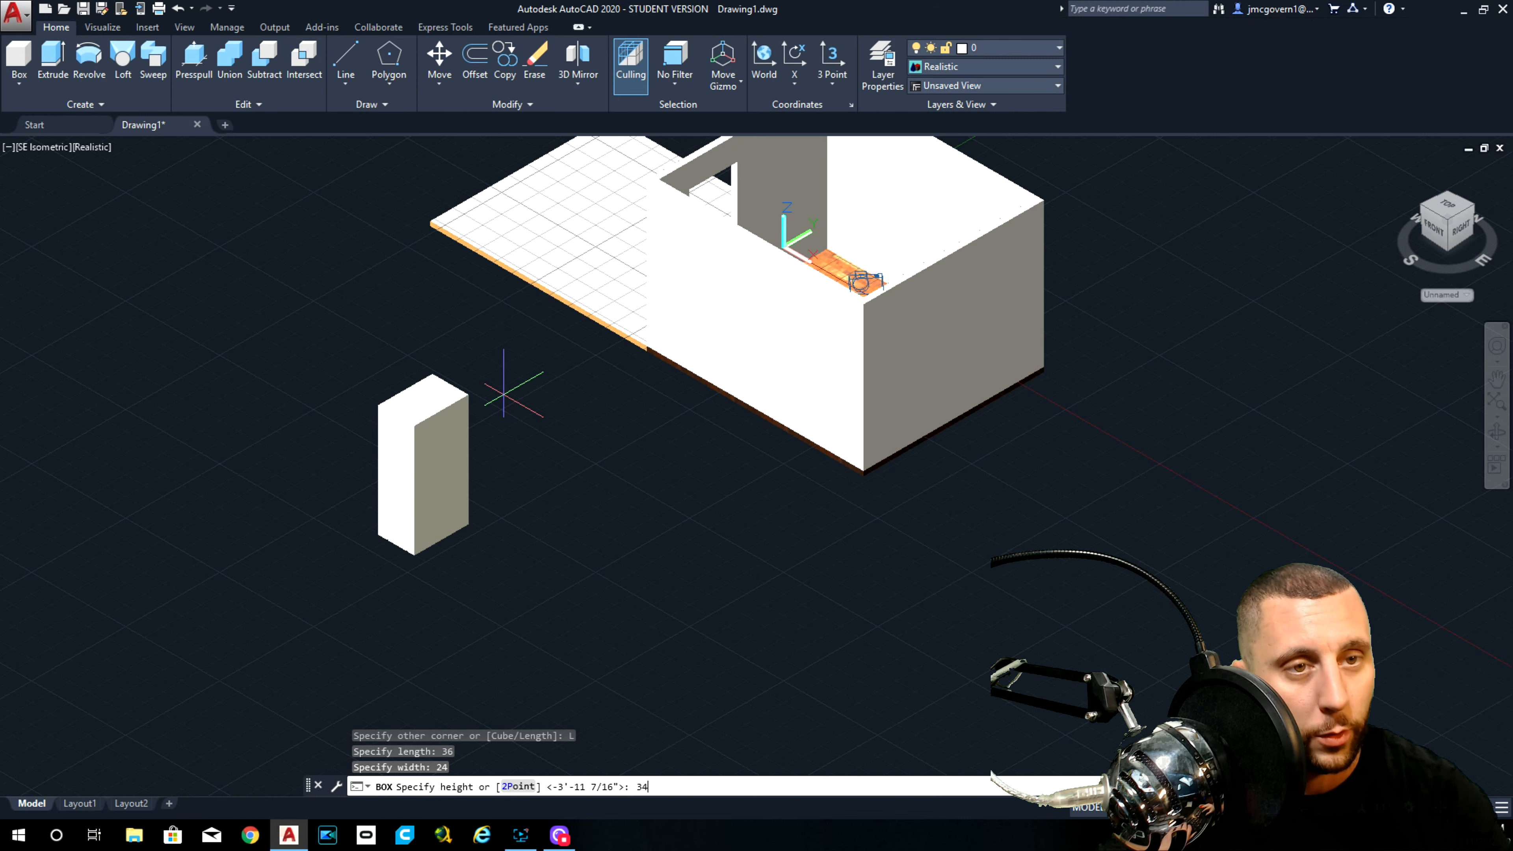
key("Return")
Step: Create a thin box panel 12 inches long, 1 inch wide and 28 inches high beside the cabinet box
scroll(449, 542, "up", 6)
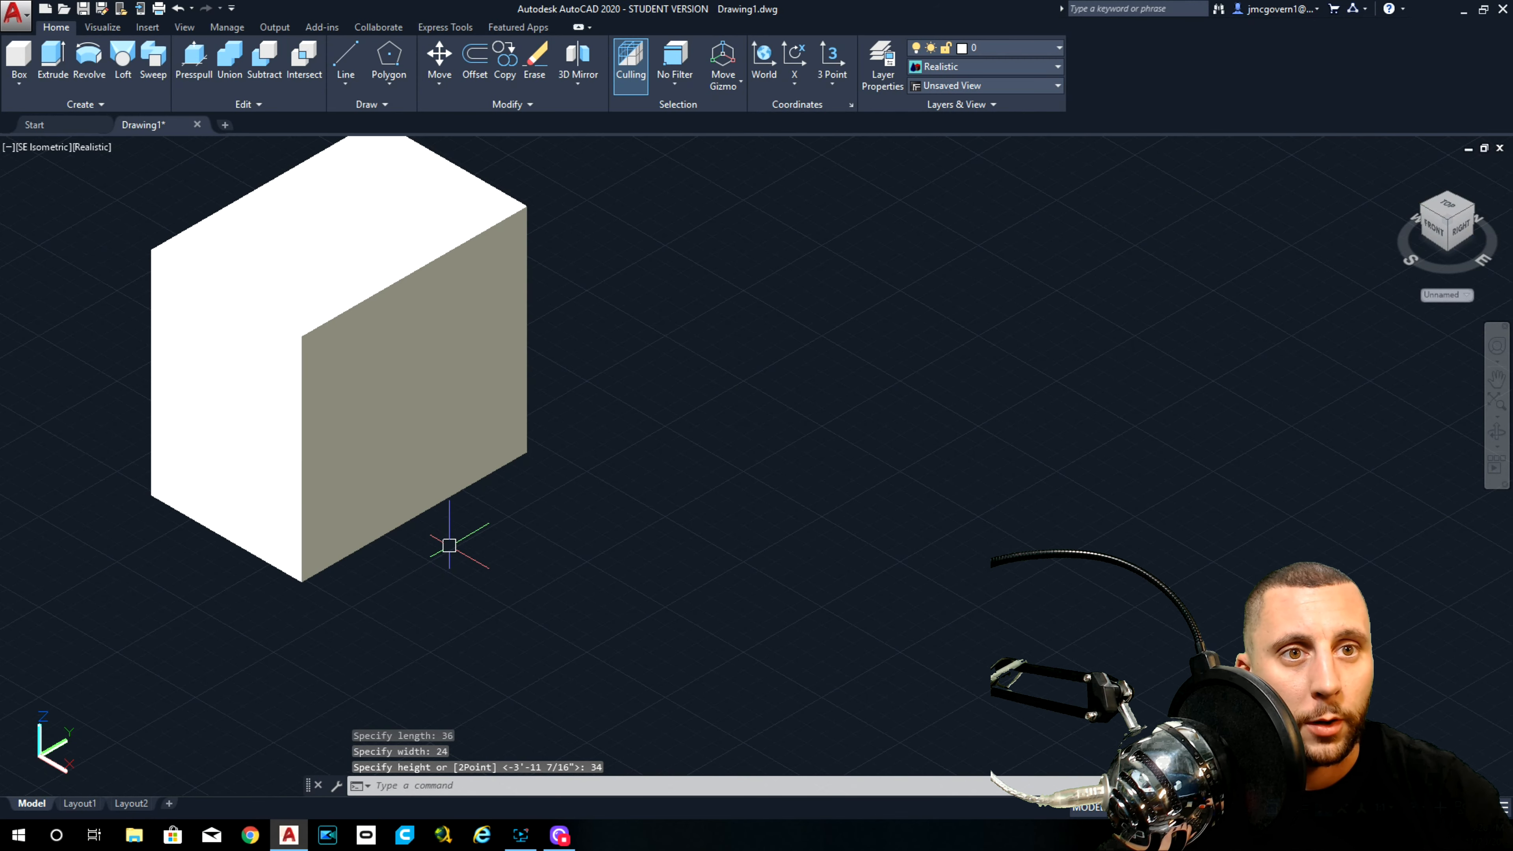
scroll(453, 547, "up", 1)
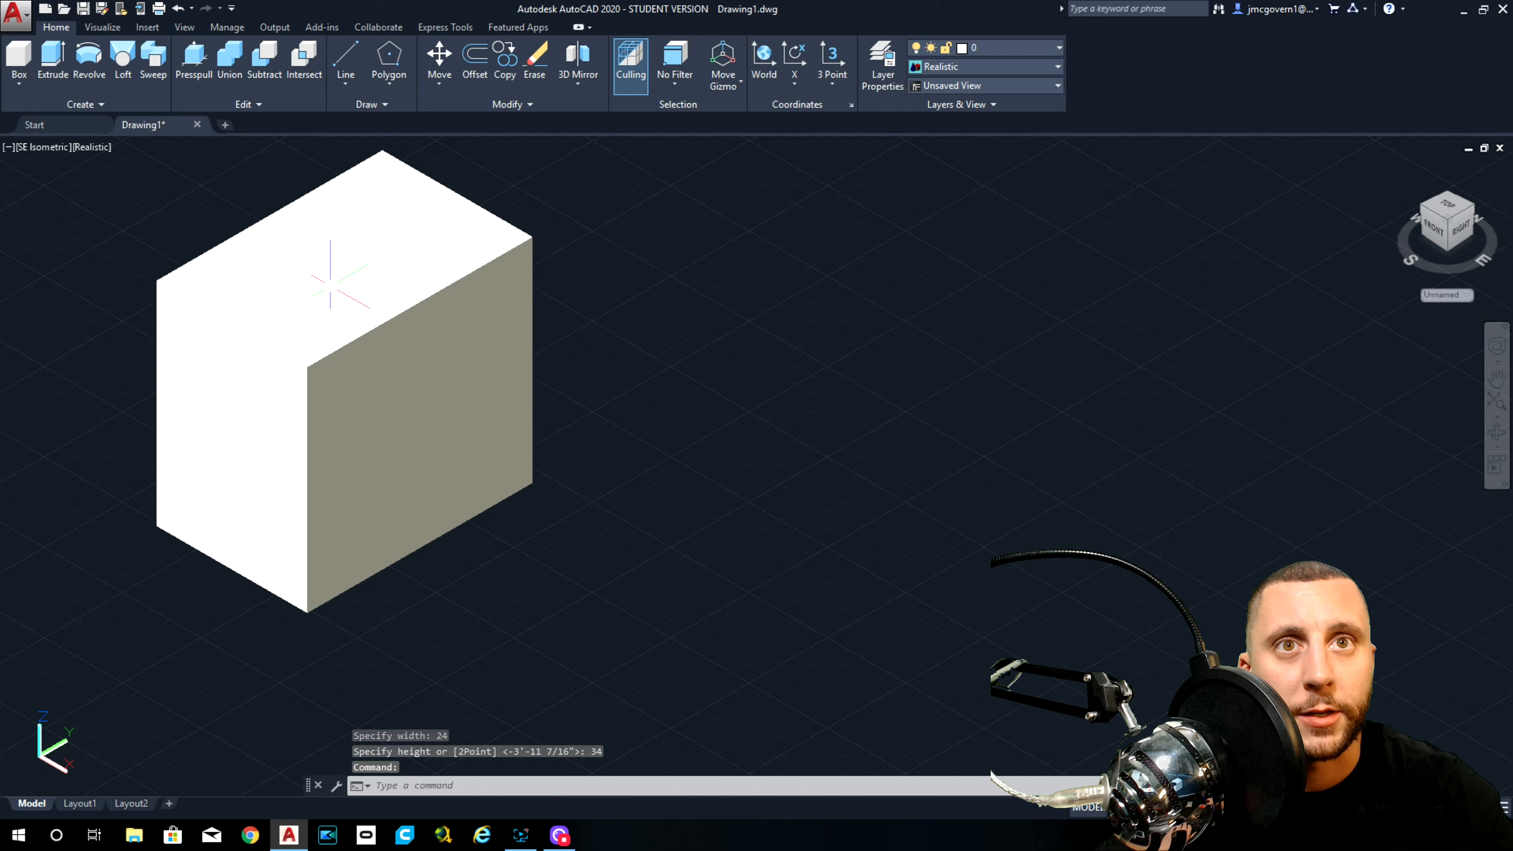
middle_click_drag(330, 286, 442, 244)
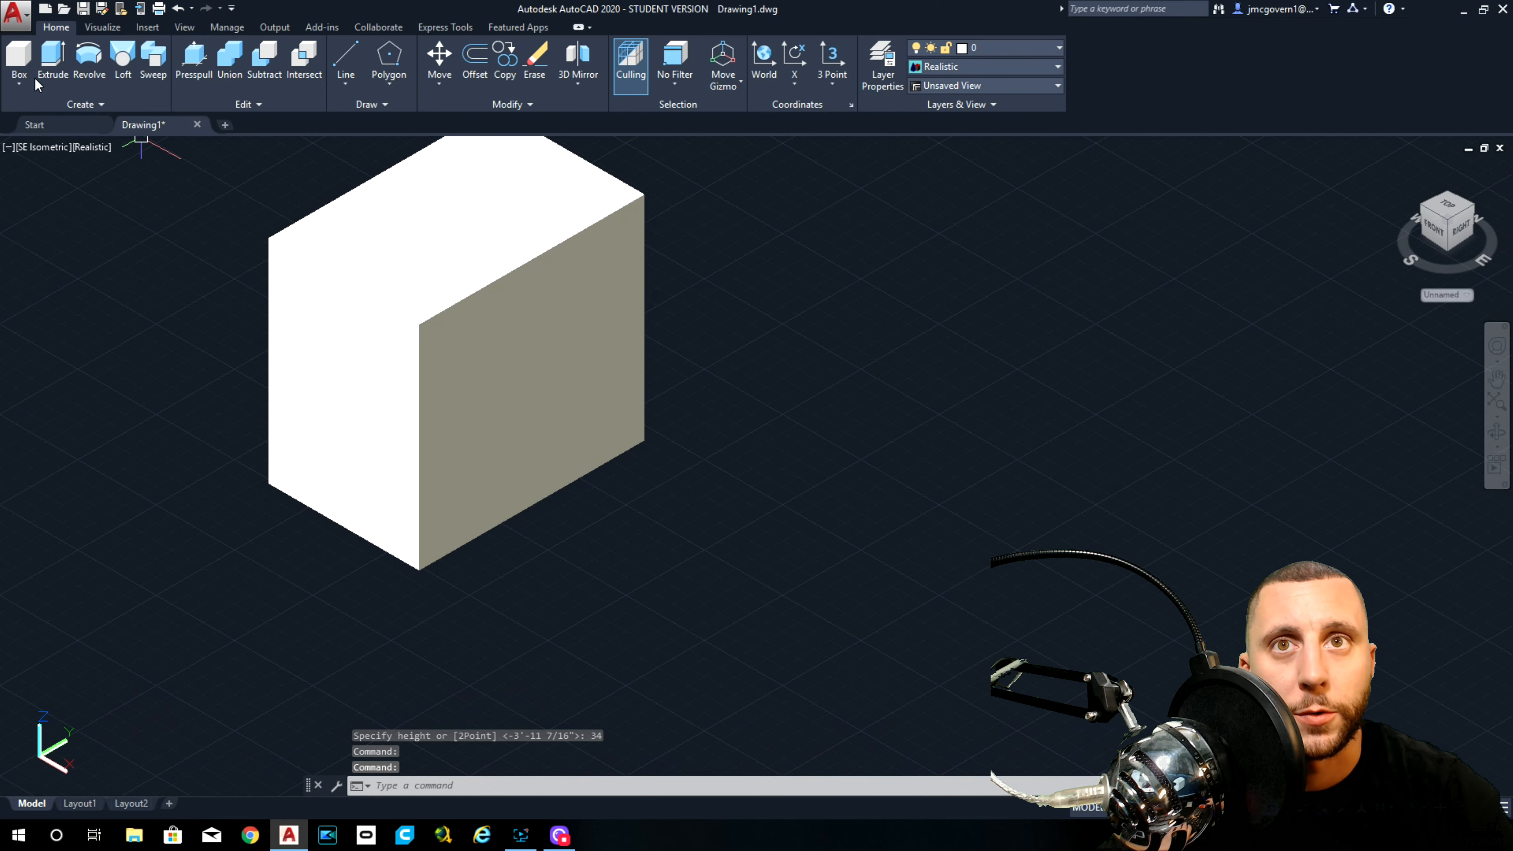
left_click(18, 57)
middle_click_drag(672, 591, 657, 551)
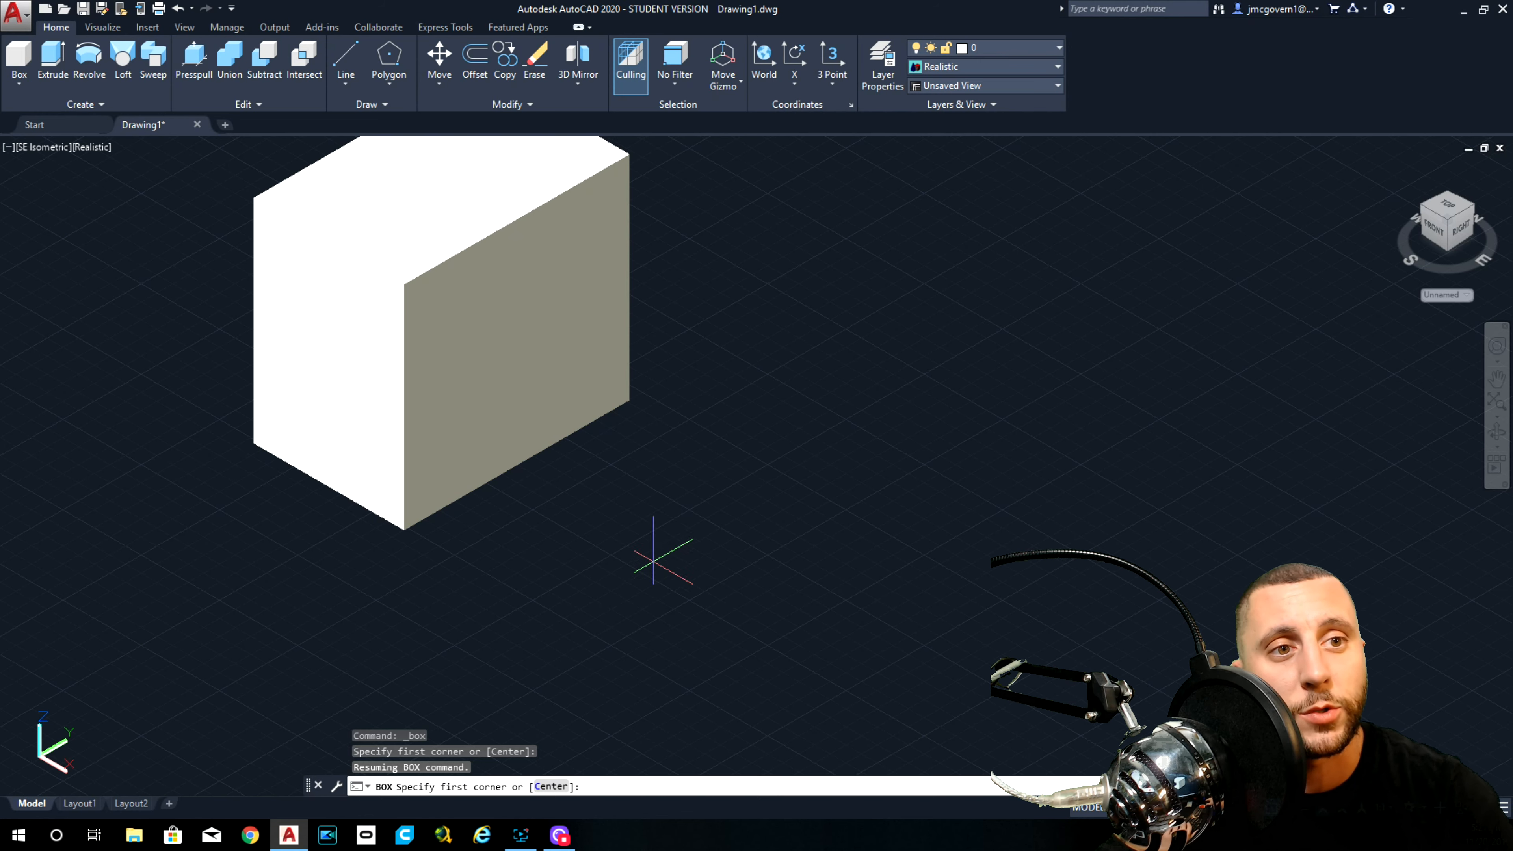
left_click(531, 594)
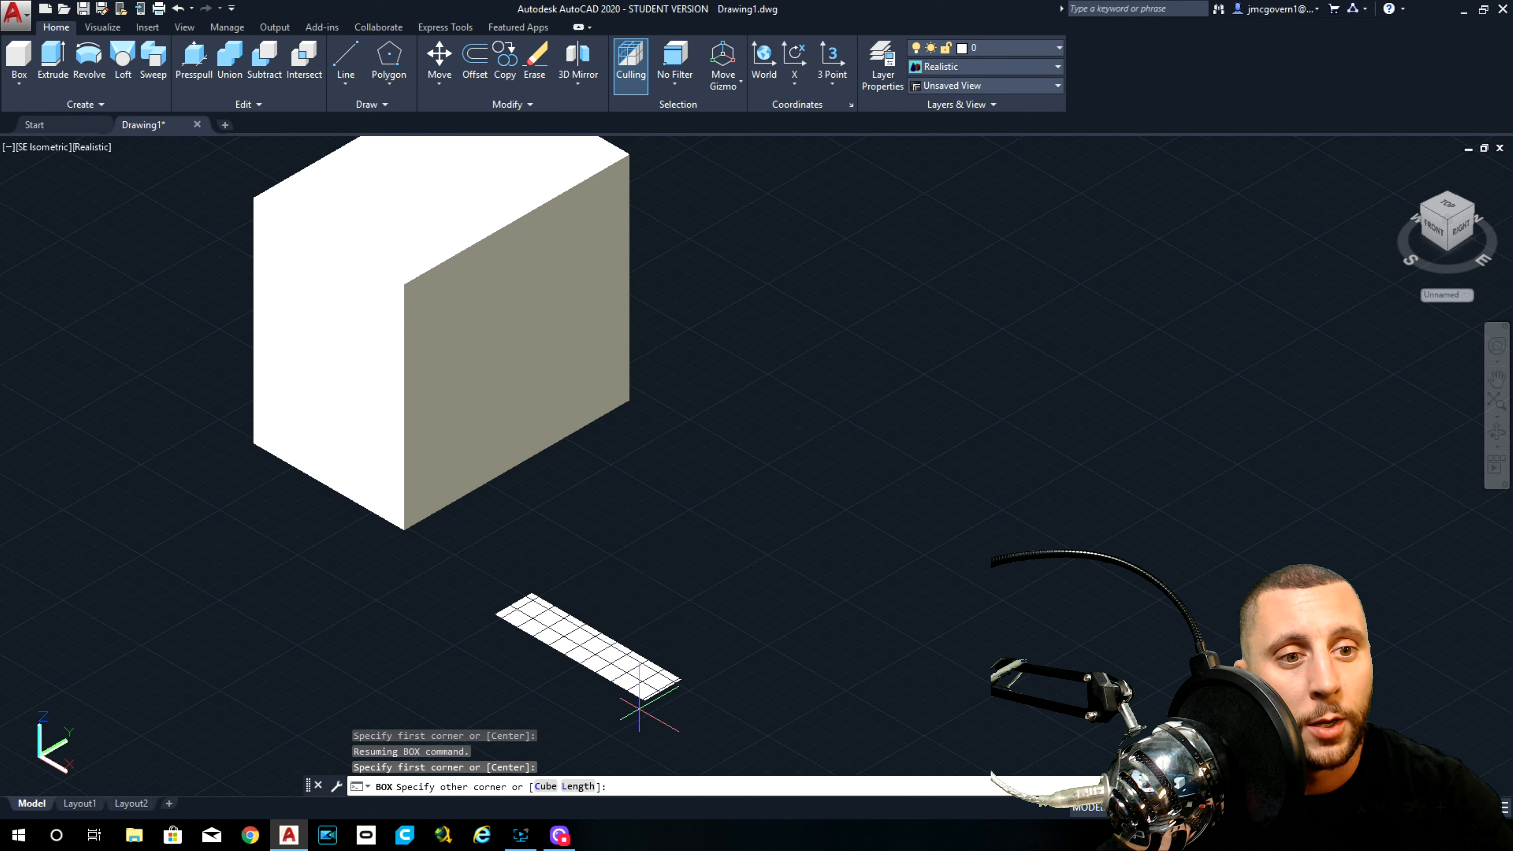
left_click(578, 786)
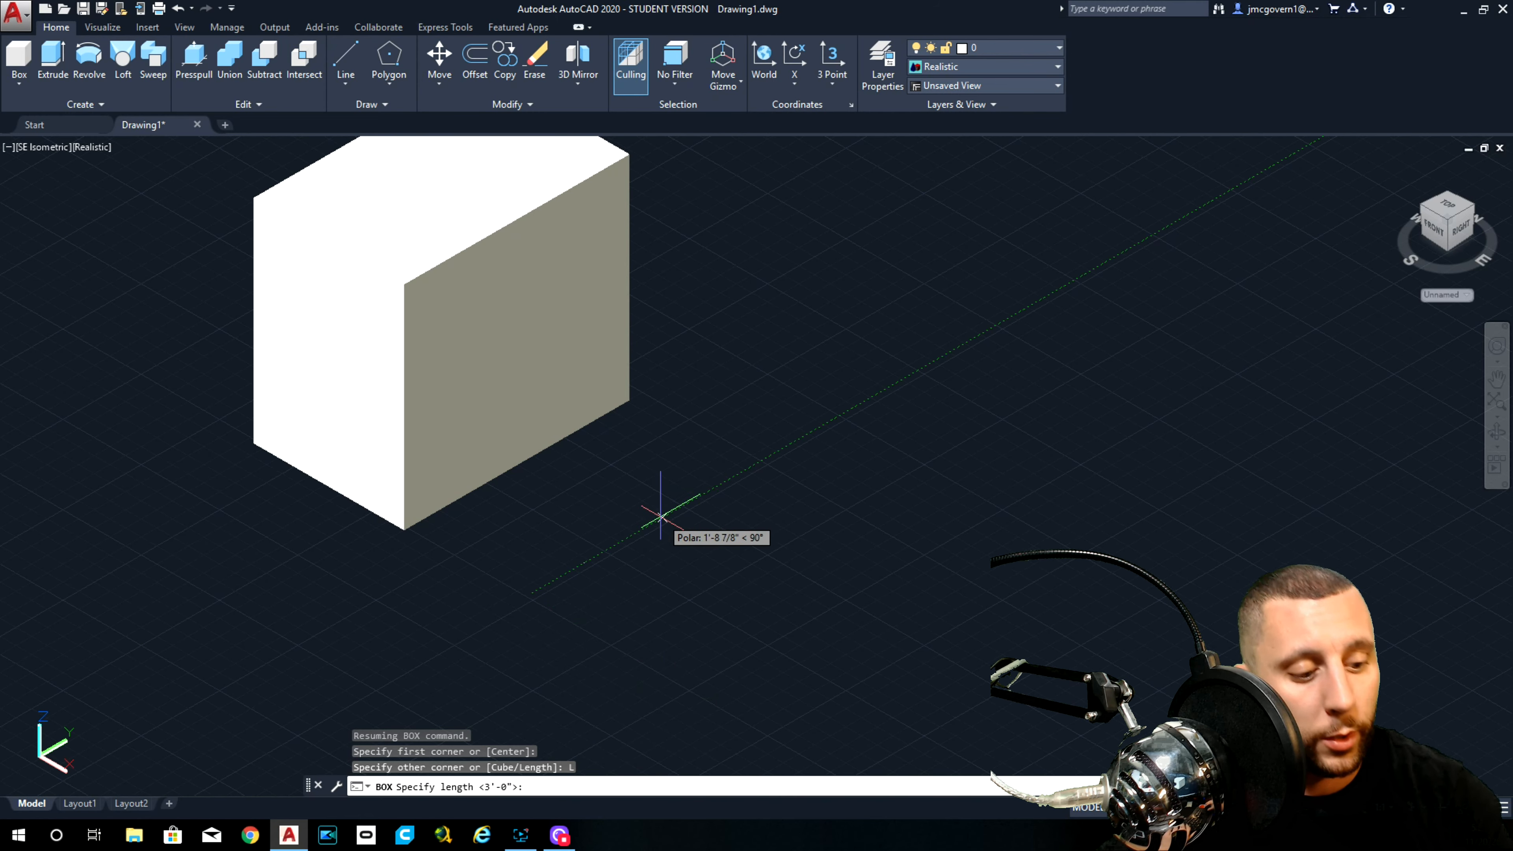
type("12")
key("Return")
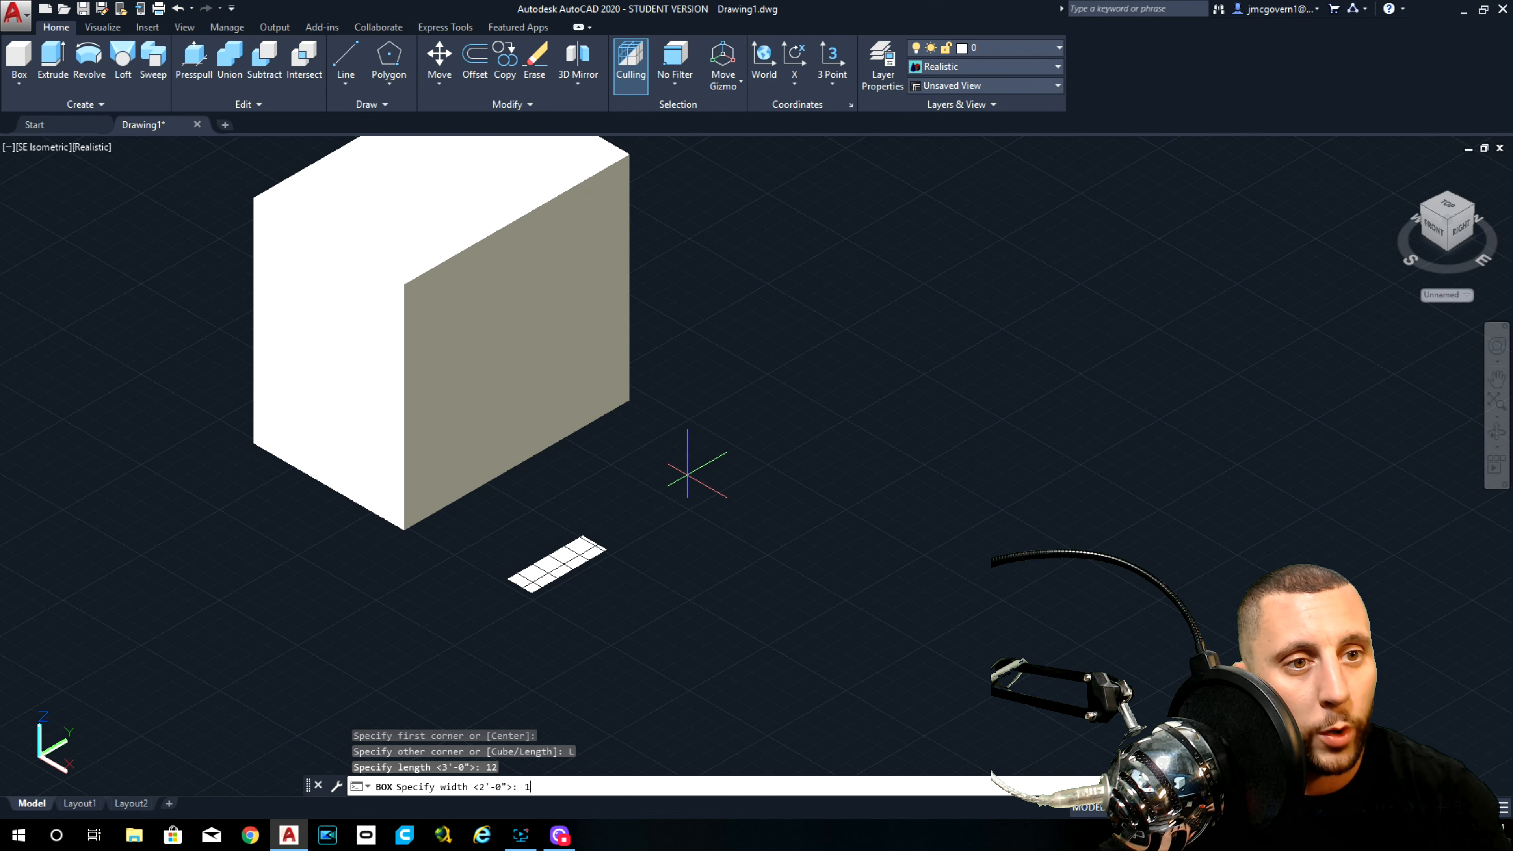
type("1")
key("Return")
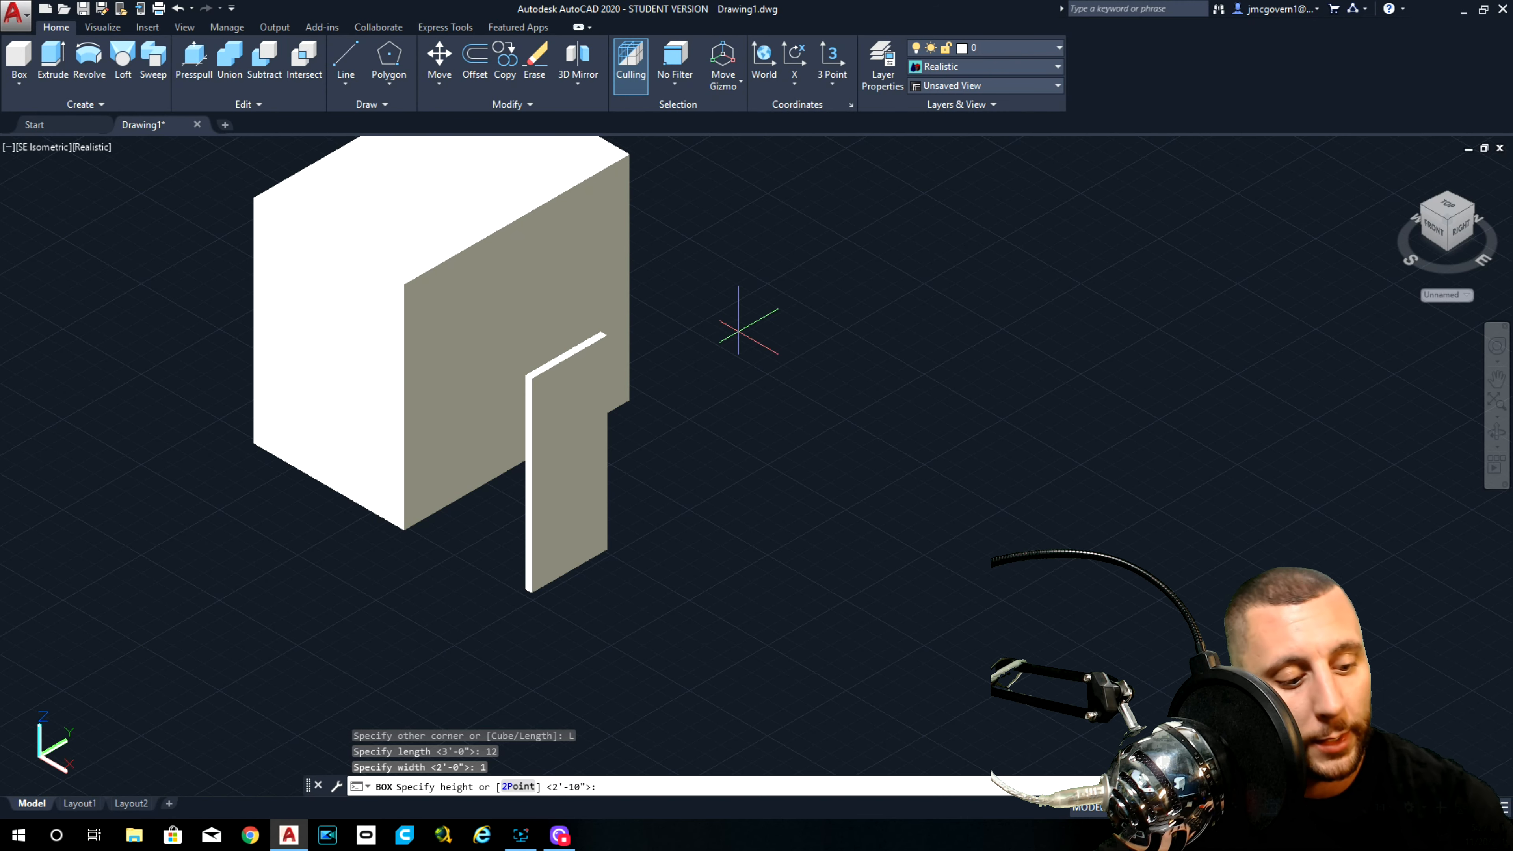
type("28")
key("Return")
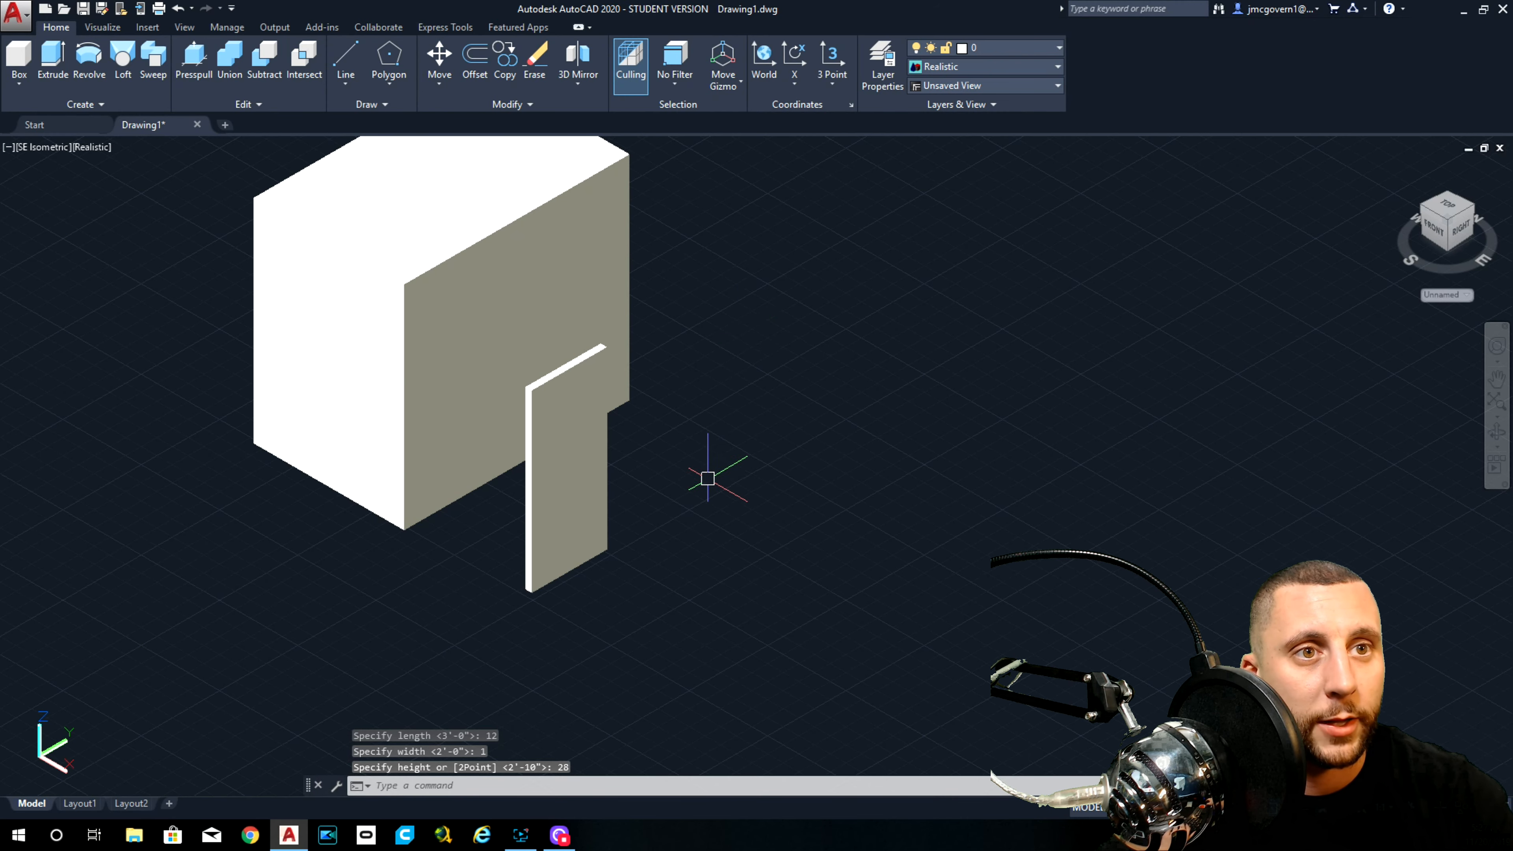
scroll(632, 503, "up", 2)
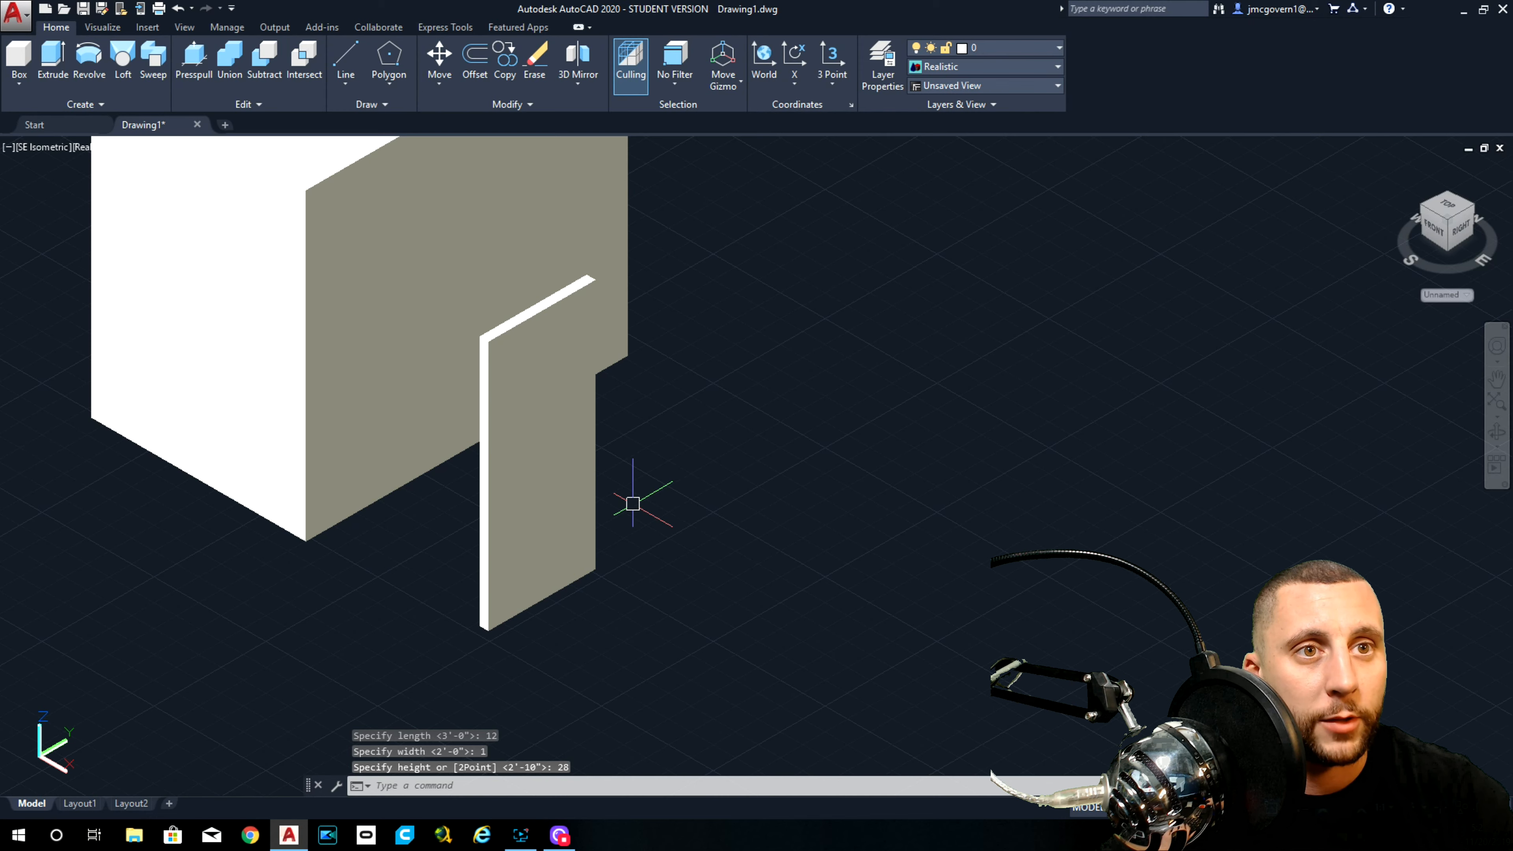
type("chamferedge")
key("Return")
type("d")
key("Return")
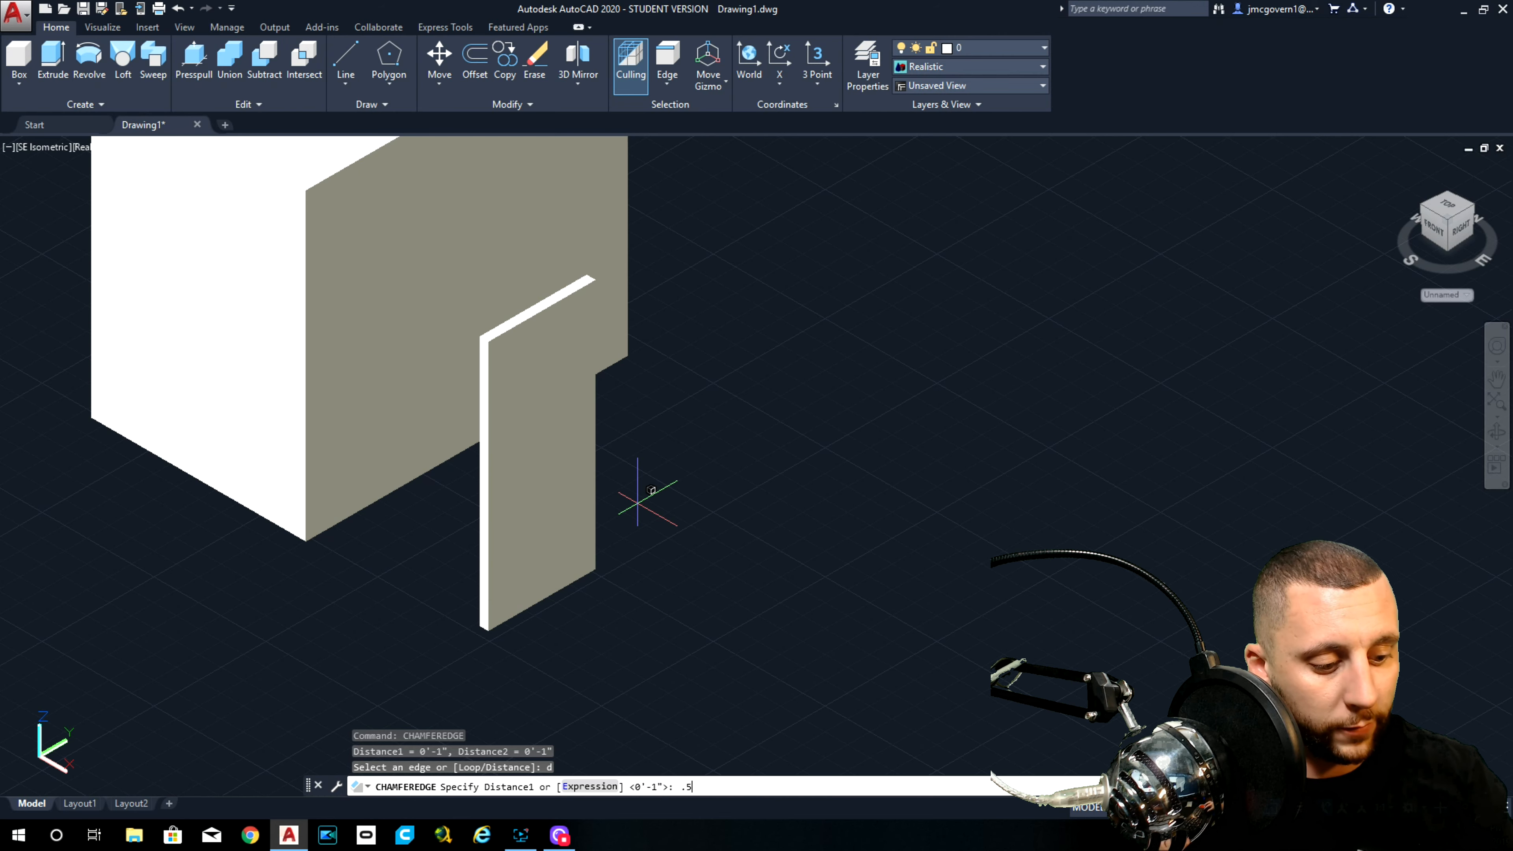
type(".5")
key("Return")
type(".5")
key("Return")
scroll(525, 323, "up", 2)
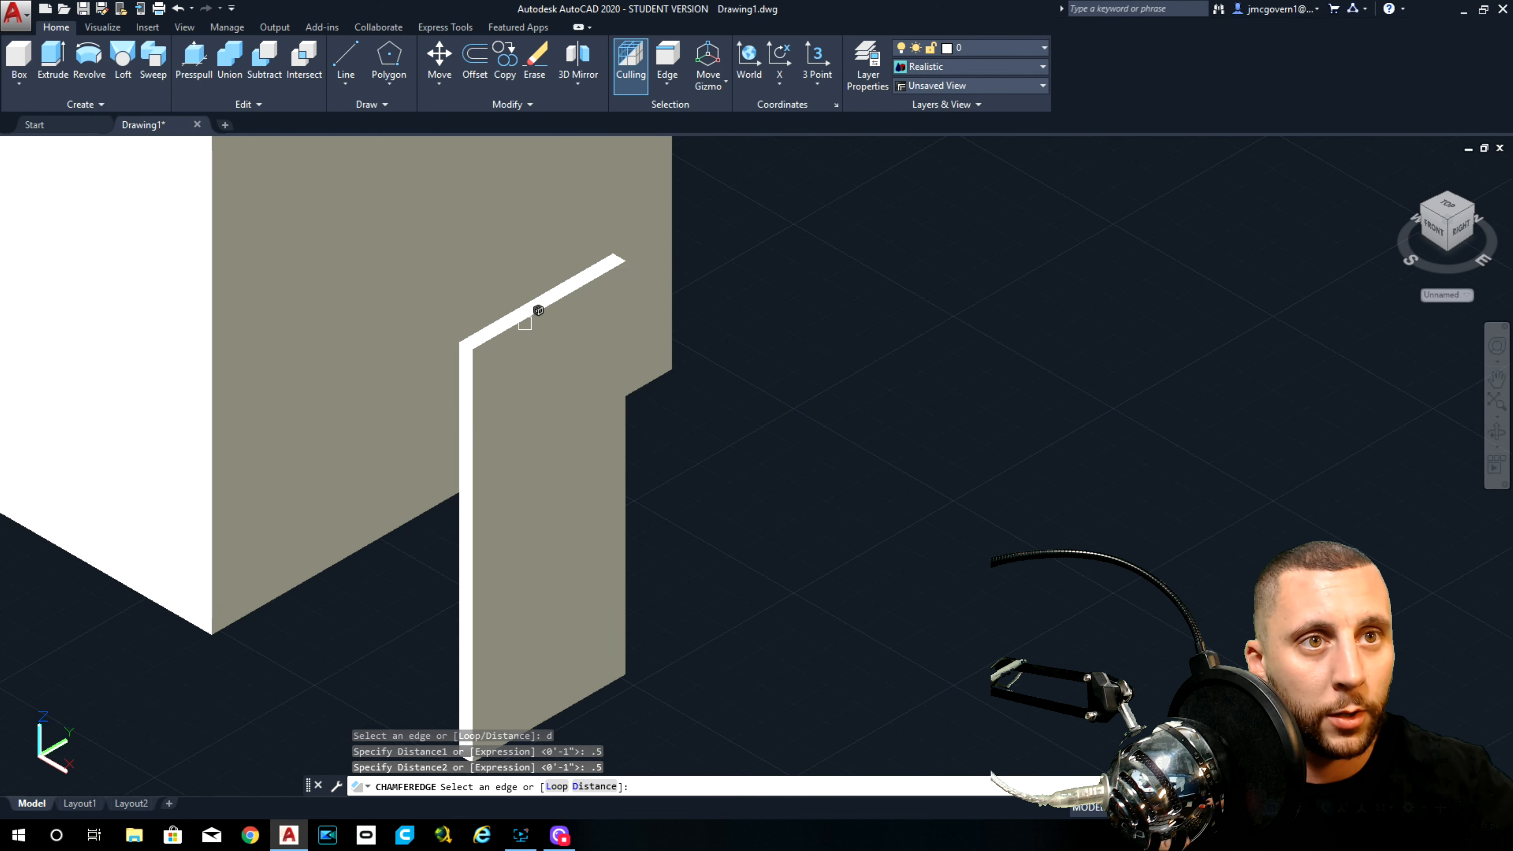
key("Escape")
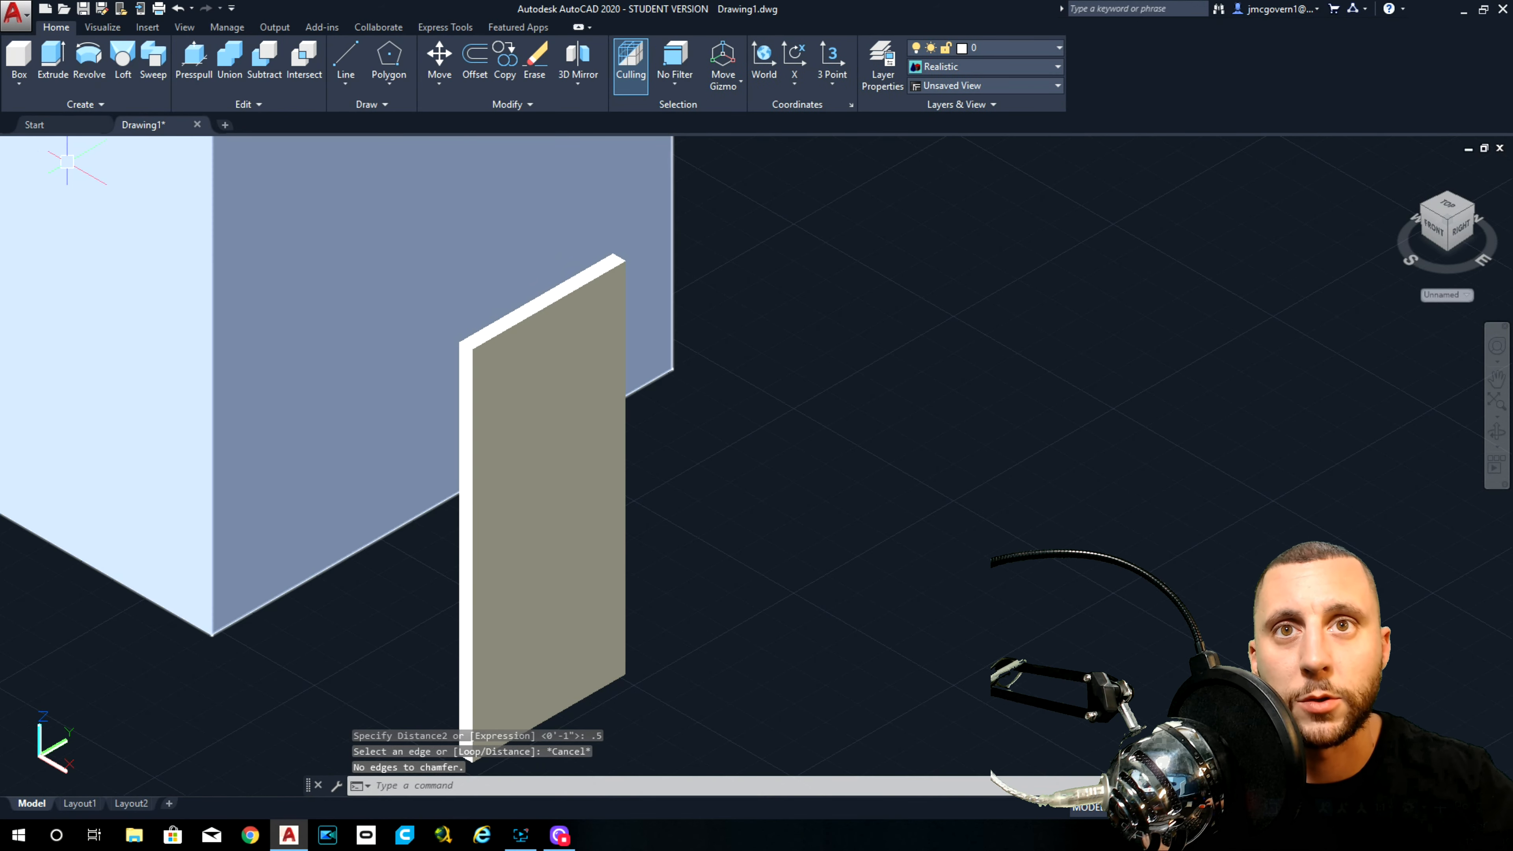
Step: Set the visual style to 2D Wireframe and move the thin panel to open space clear of the cabinet box
left_click(104, 152)
left_click(119, 185)
scroll(685, 501, "down", 3)
left_click(686, 500)
left_click(616, 535)
type("m")
key("Return")
left_click(734, 509)
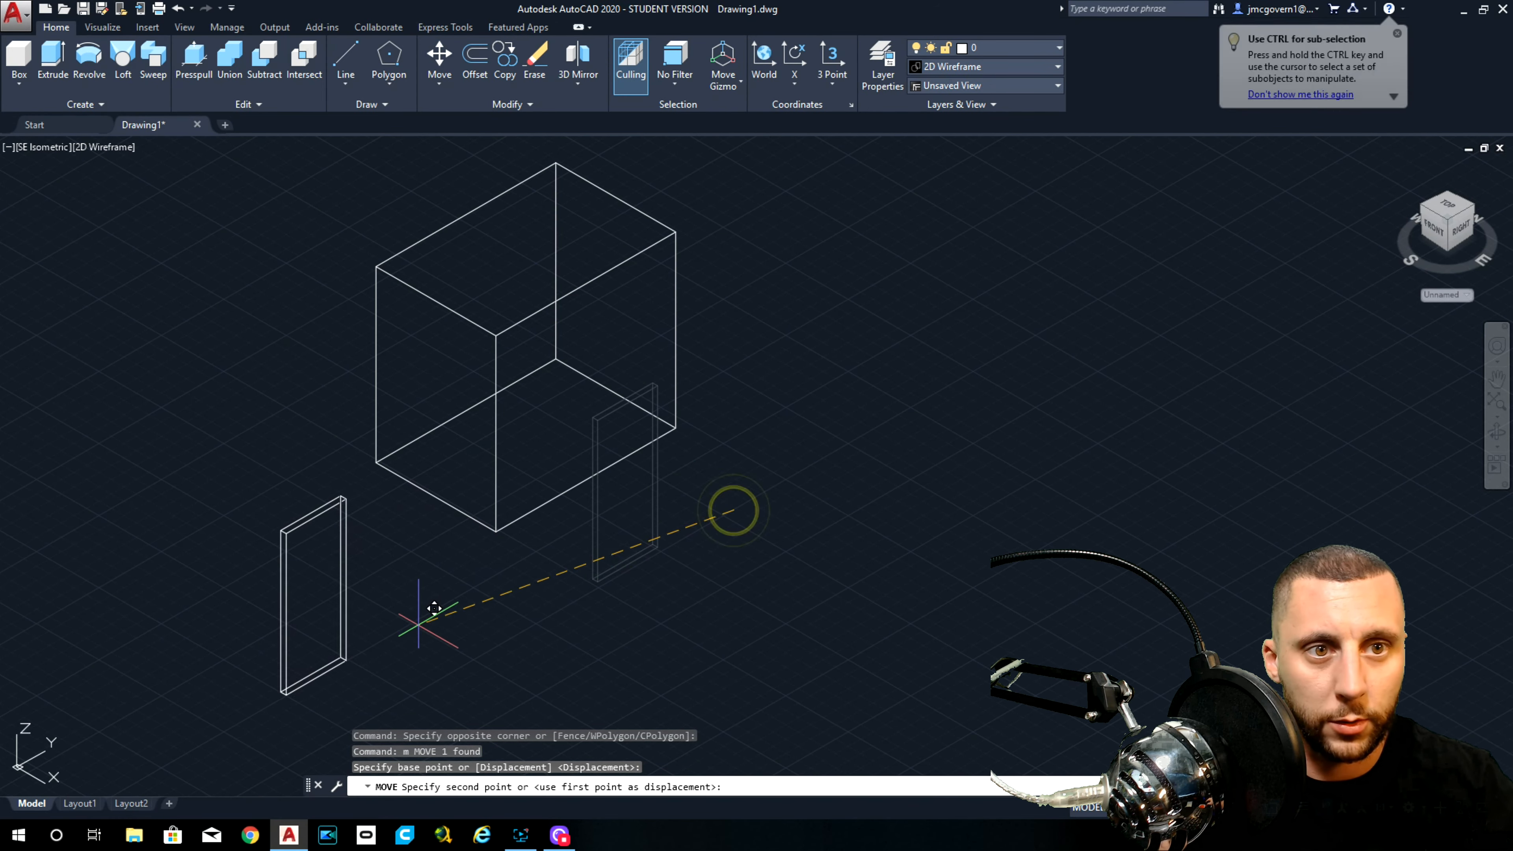
left_click(381, 652)
Step: Chamfer the outer edges of the thin panel's front face, starting with the top and one vertical edge, using .5 for both distances
scroll(381, 652, "up", 2)
scroll(540, 351, "up", 2)
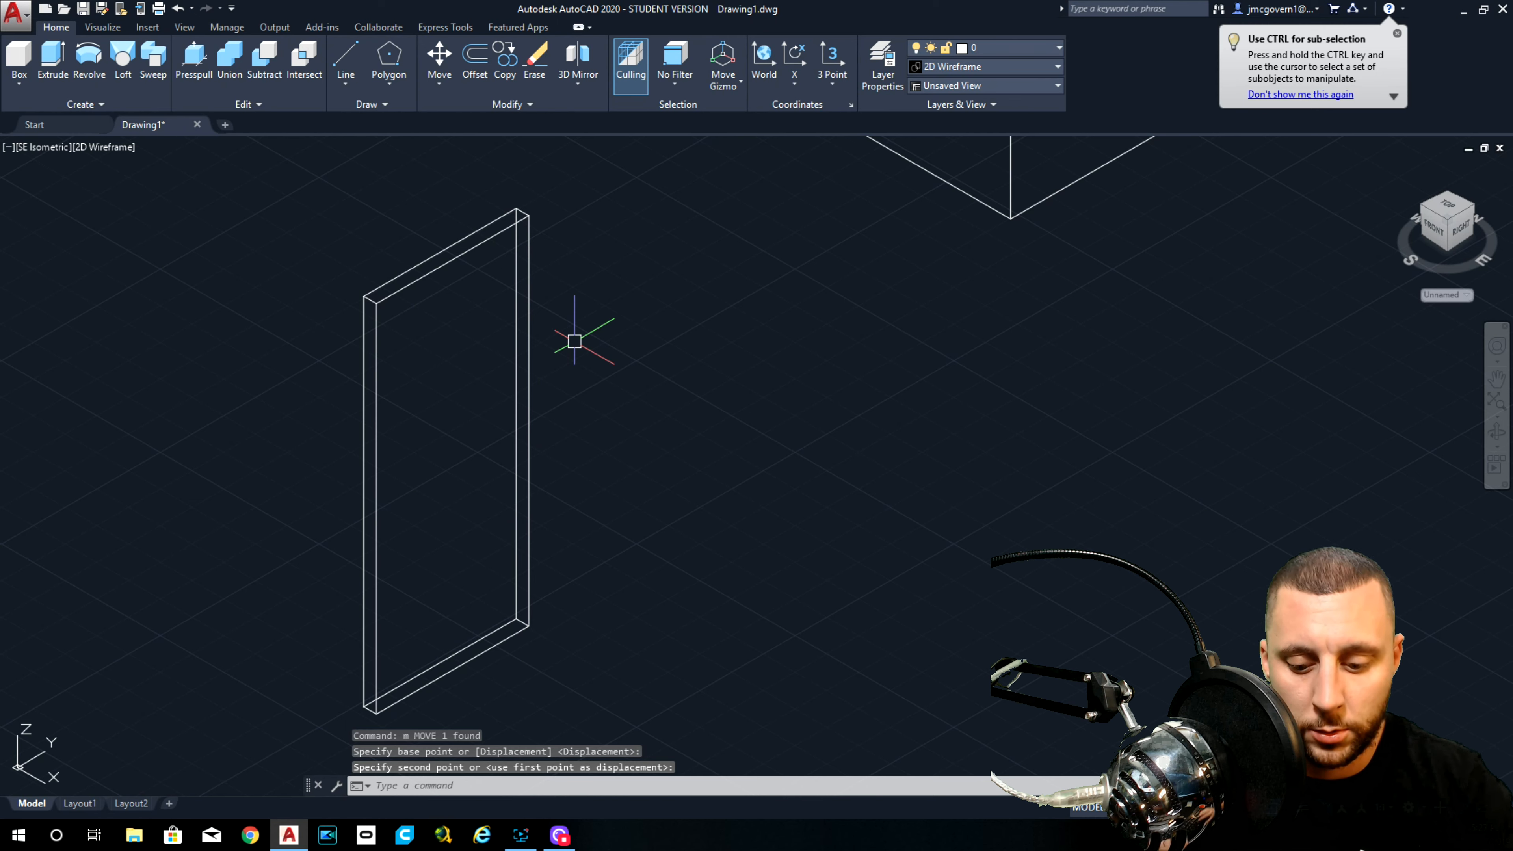
type("chamferedge")
key("Return")
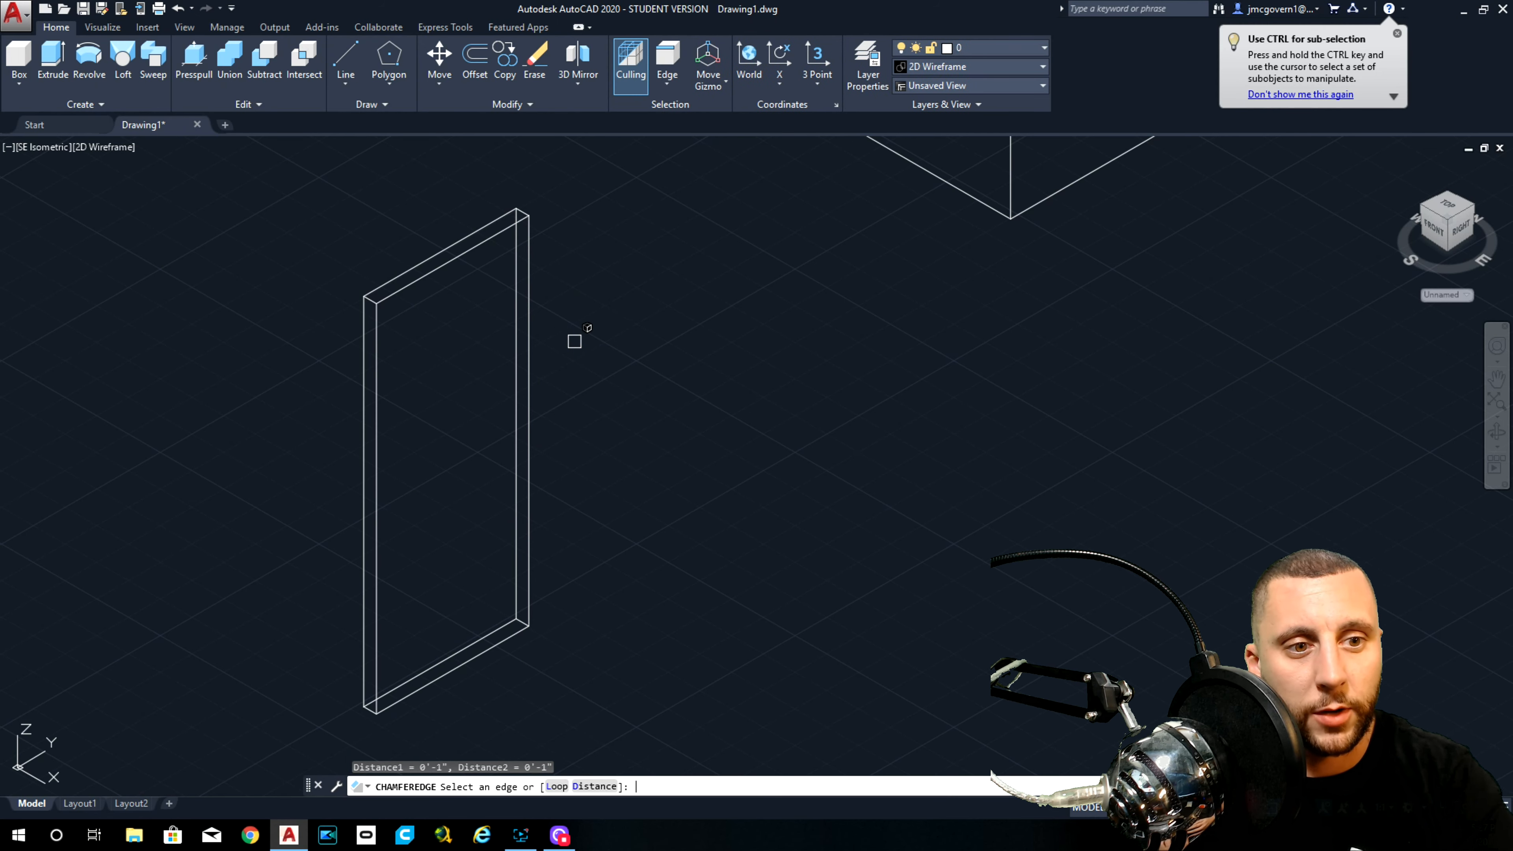
type("d")
key("Return")
type(".5")
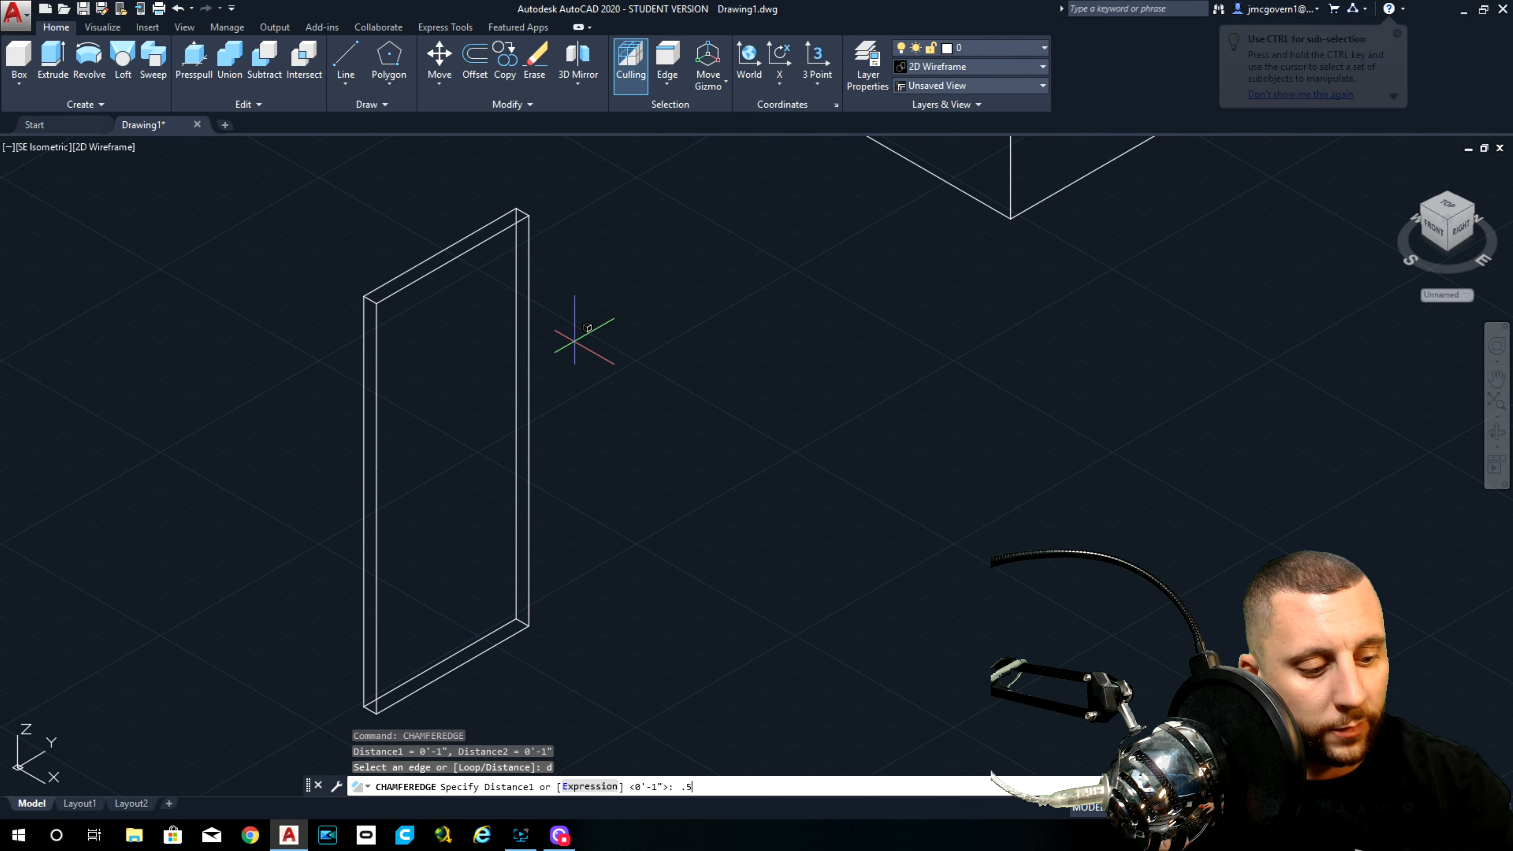
key("Return")
type(".5")
key("Return")
left_click(451, 255)
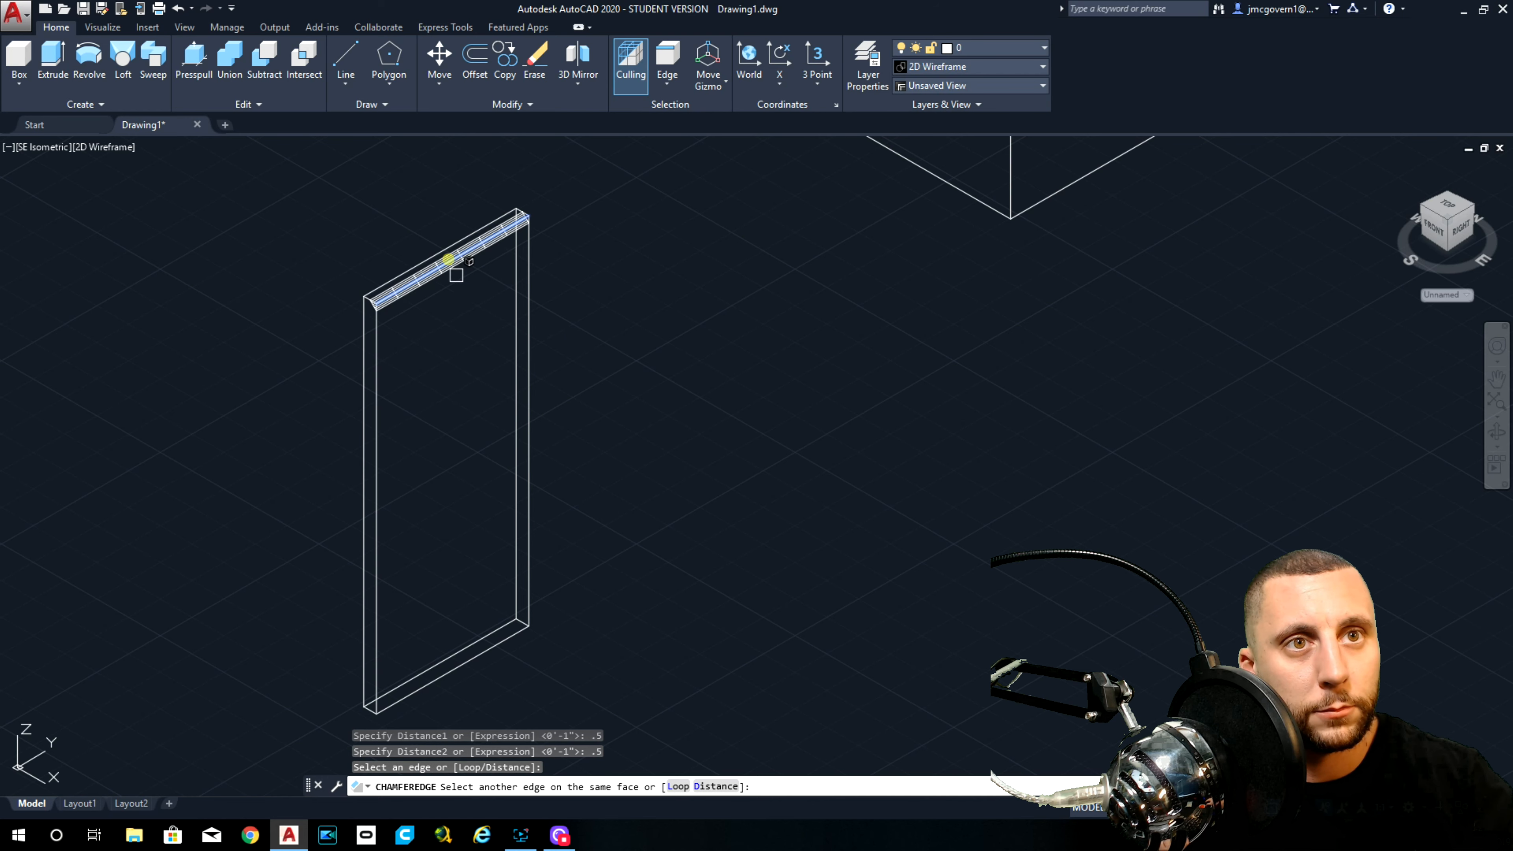
left_click(376, 364)
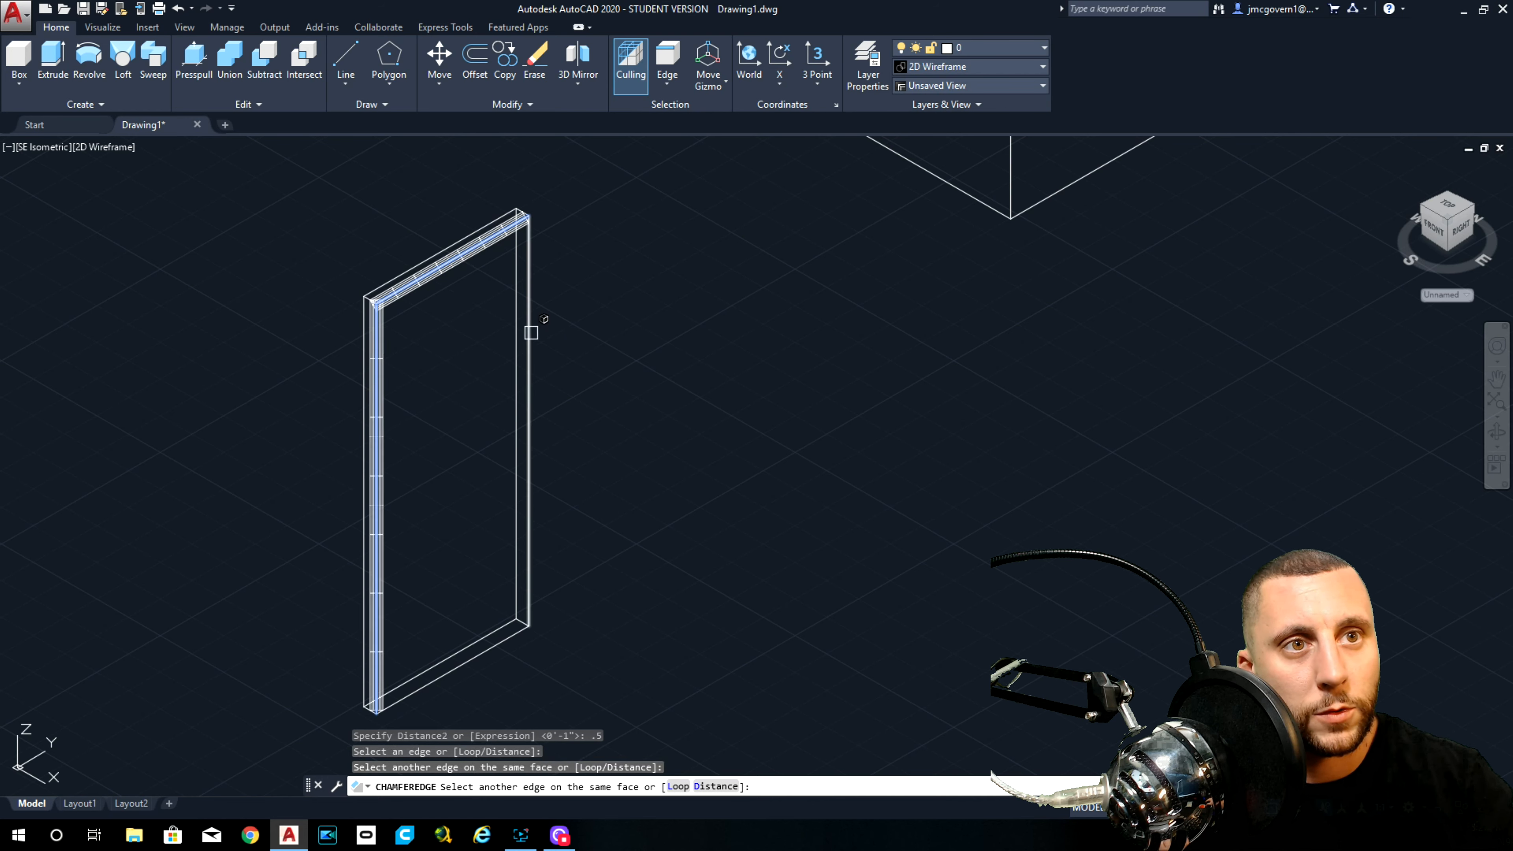
Step: Add the remaining right and bottom front edges to the edge chamfer and apply it to the panel
left_click(527, 335)
left_click(481, 650)
key("Return")
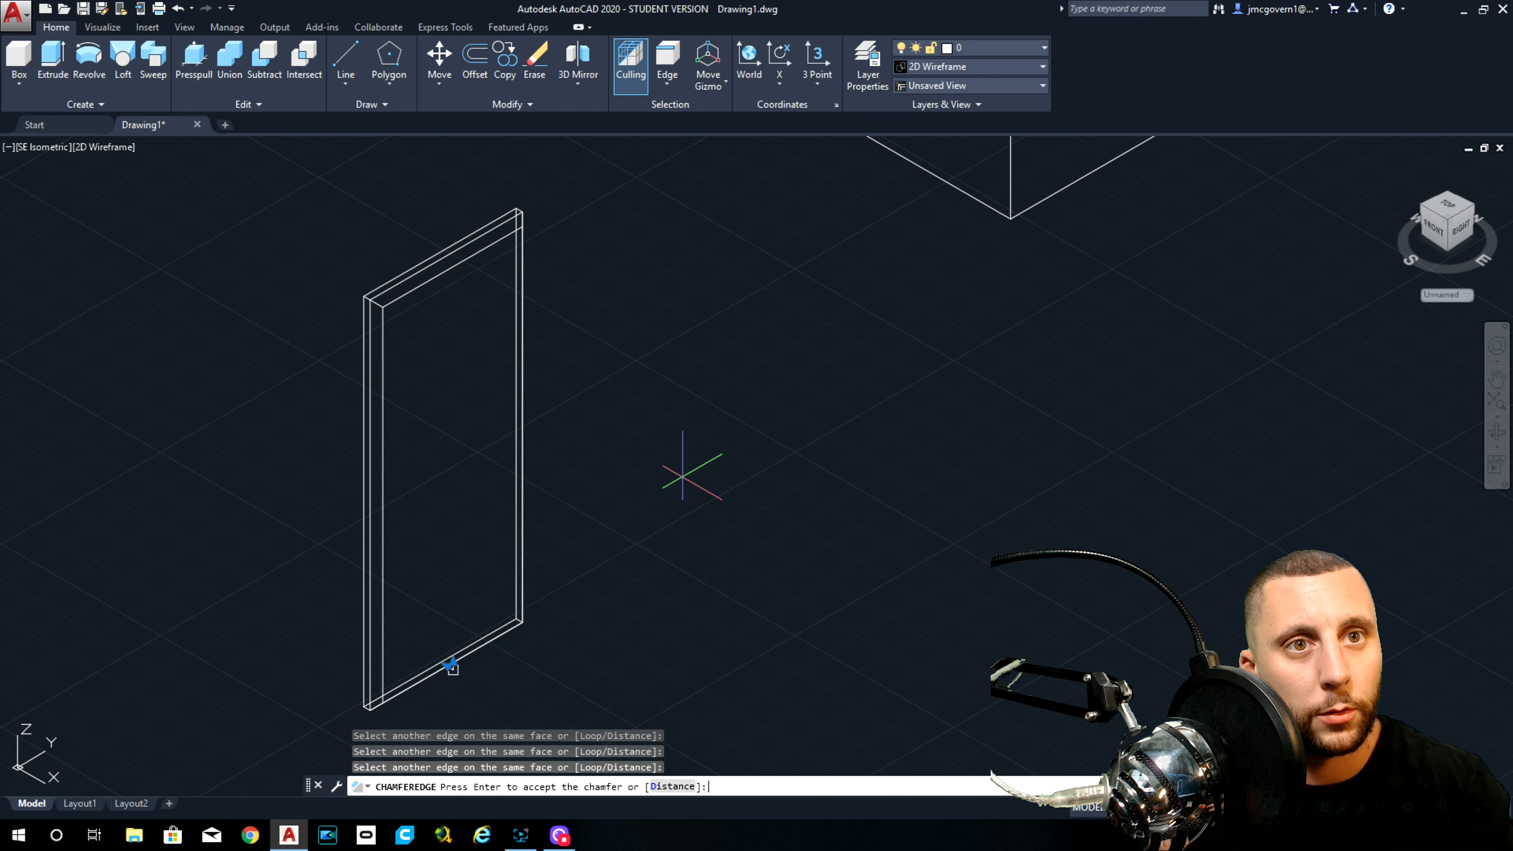
key("Return")
Step: Check the chamfered panel in the Conceptual visual style, ending back in 2D Wireframe
left_click(101, 148)
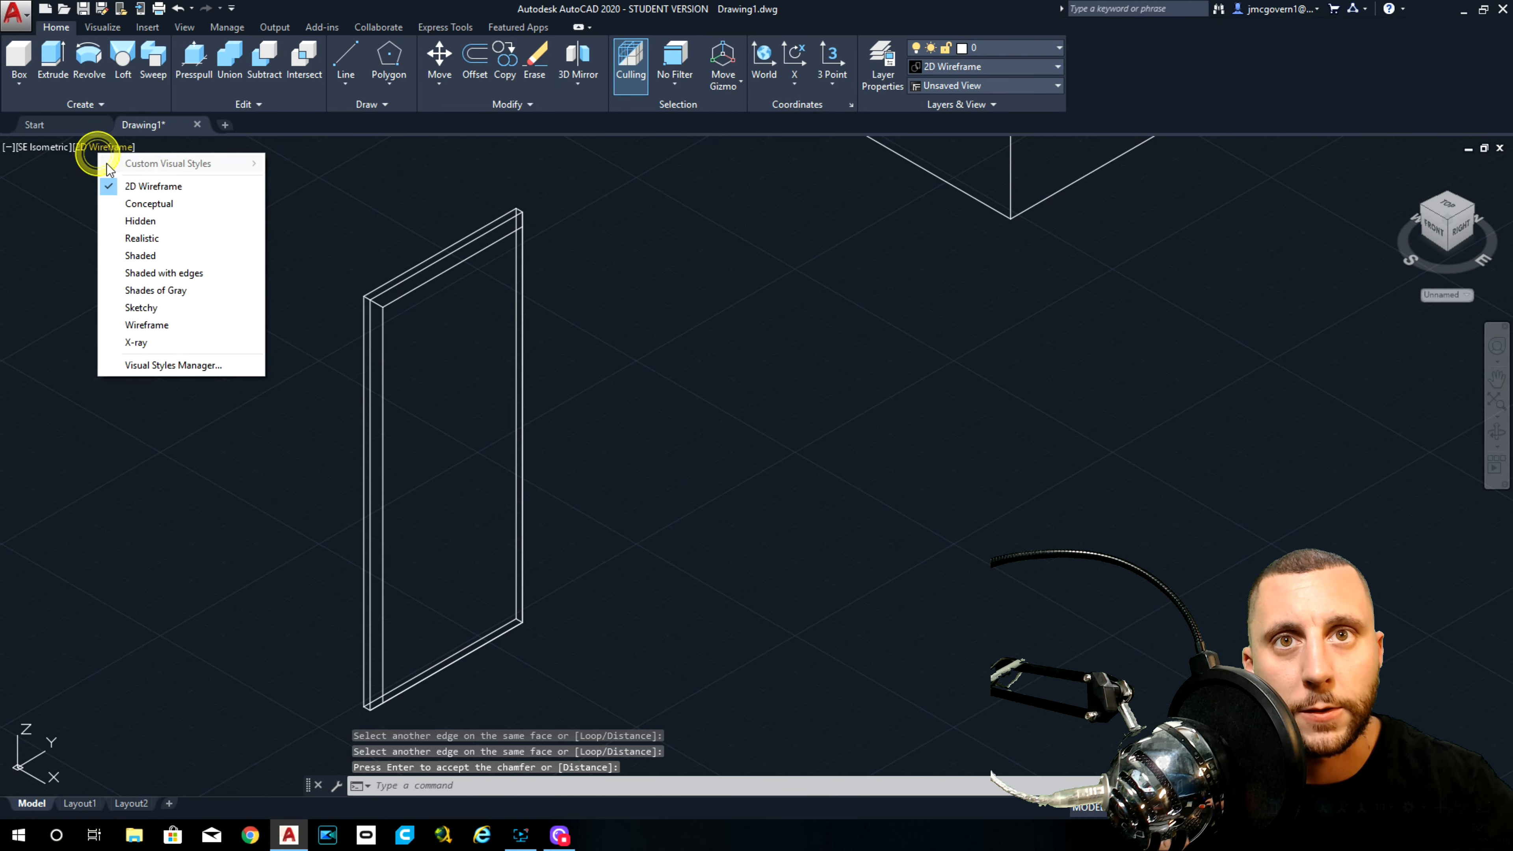
left_click(153, 209)
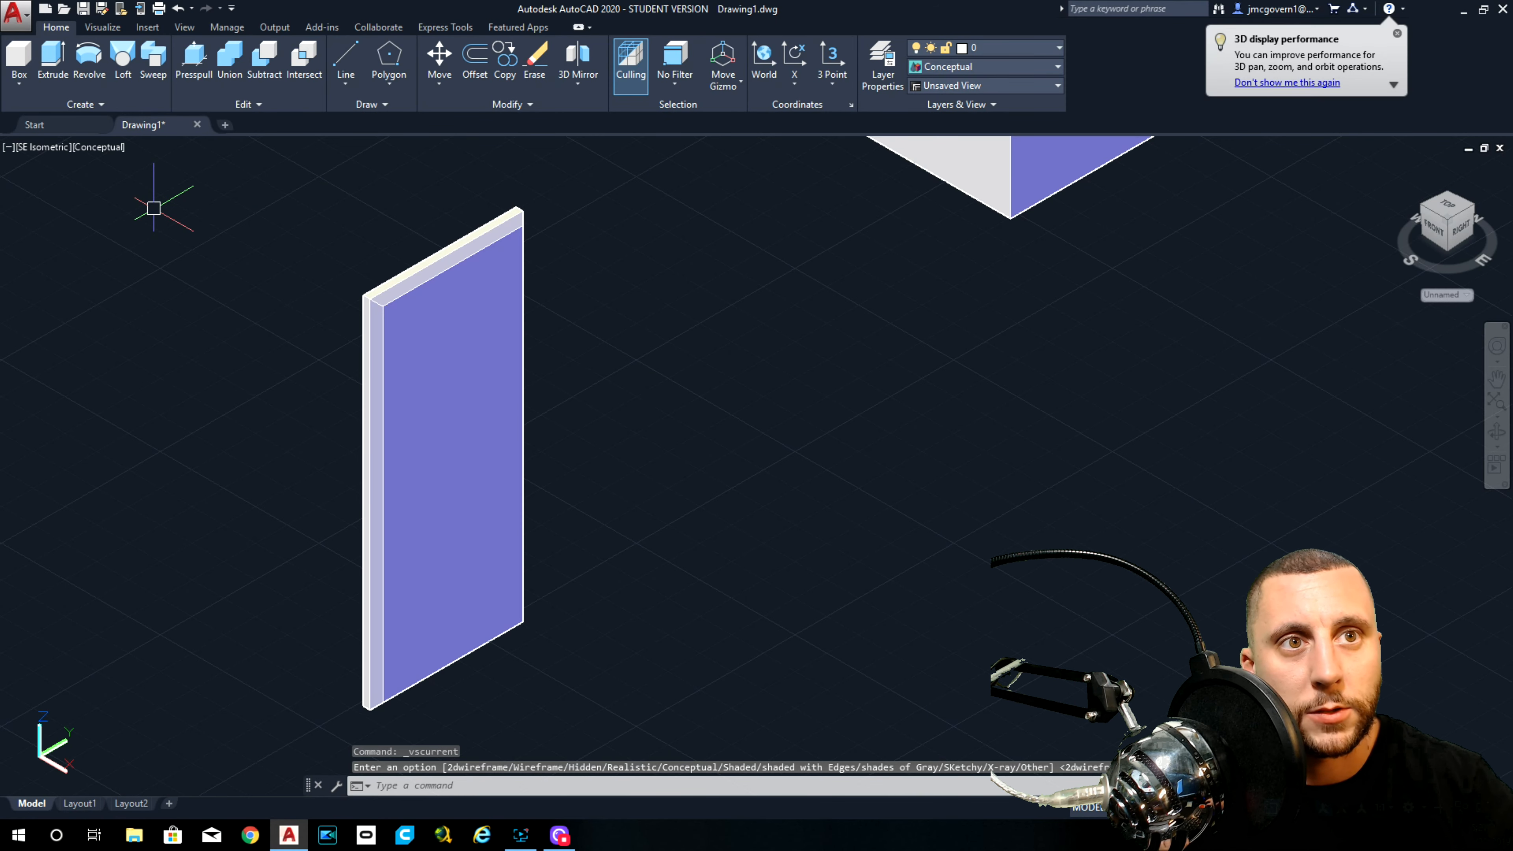
left_click(89, 147)
left_click(122, 189)
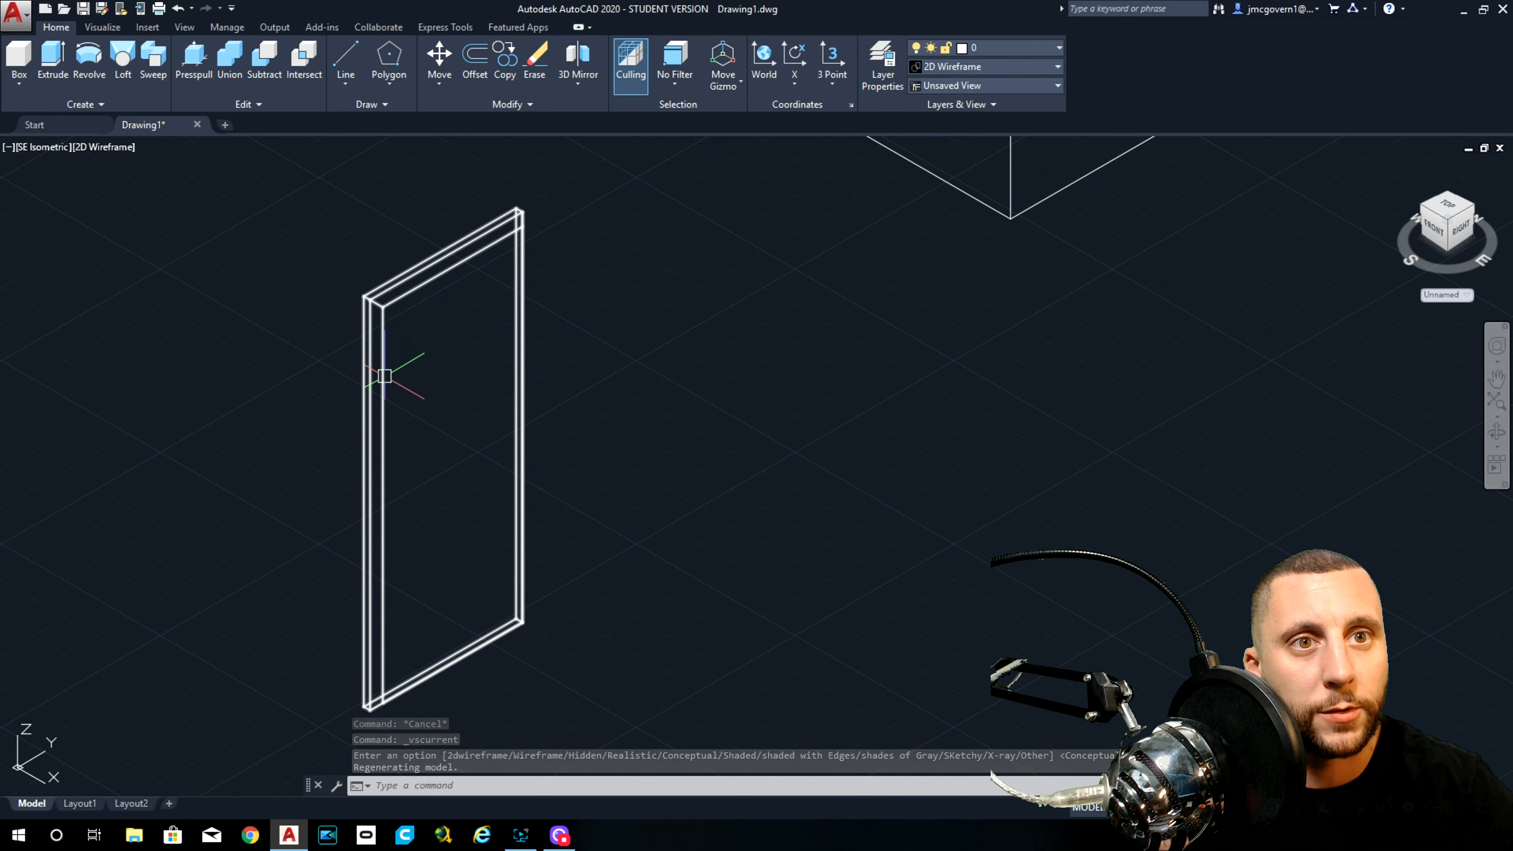
Step: Draw a line along the top edge of the panel's front face, between its two inner chamfer corners
left_click(346, 58)
left_click(386, 308)
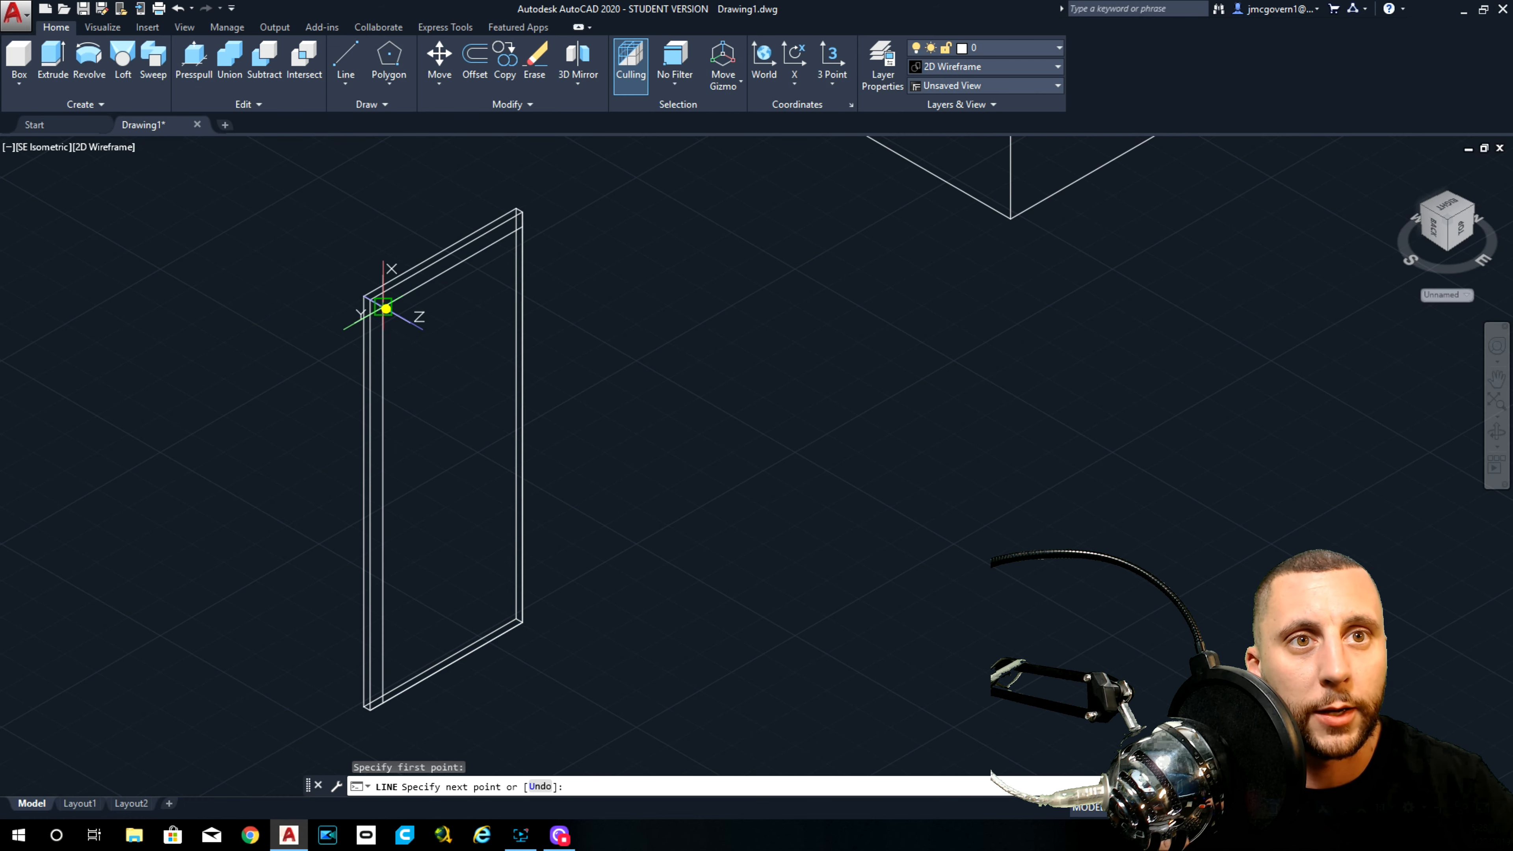
mouse_move(517, 618)
middle_mouse_down("shift")
mouse_move(472, 581)
mouse_move(495, 620)
middle_mouse_up("shift")
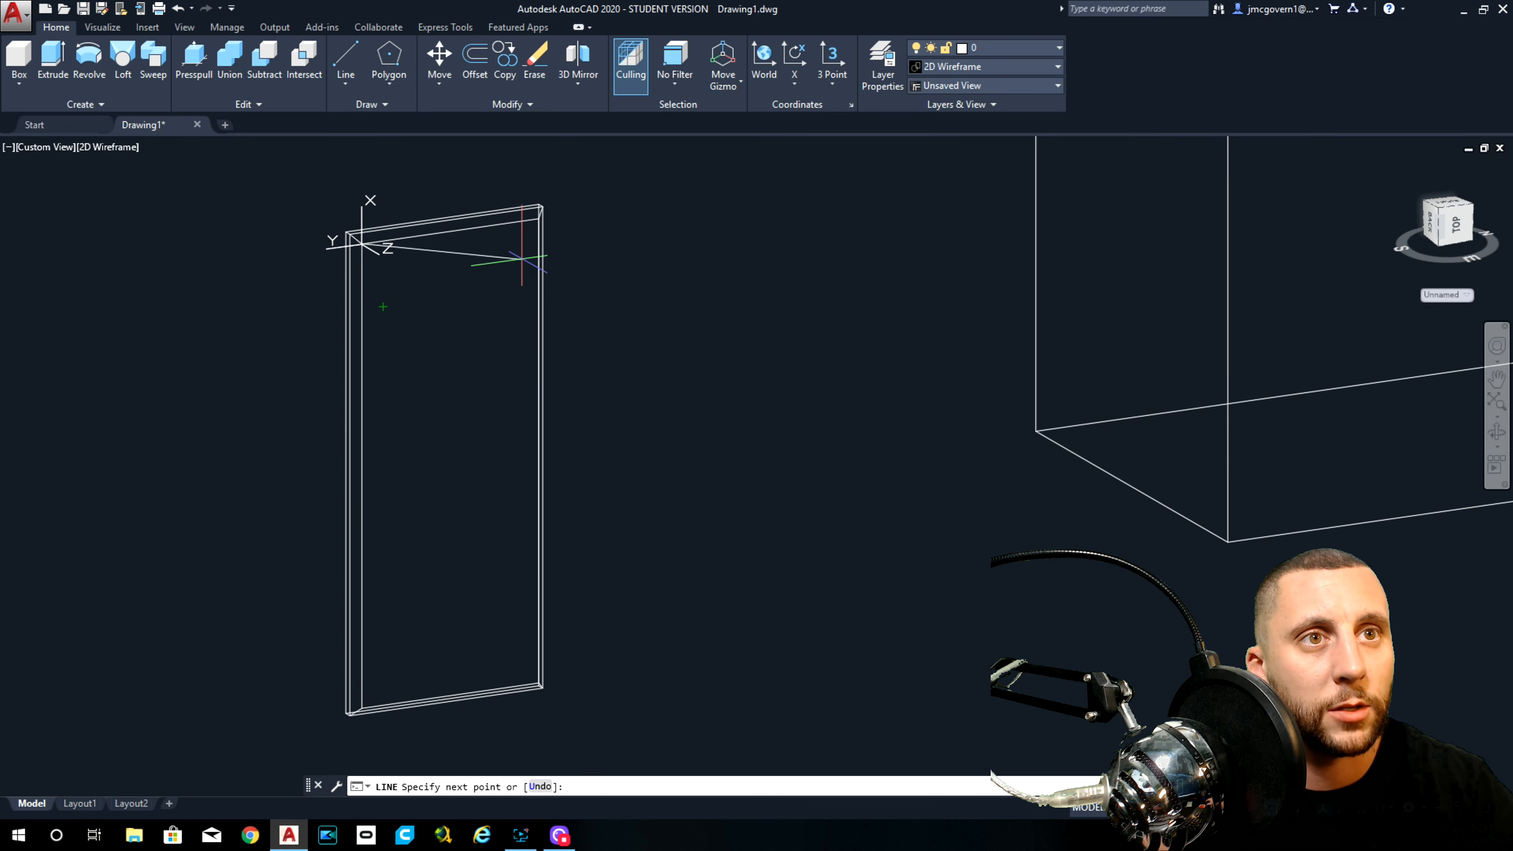
scroll(537, 221, "up", 8)
left_click(560, 157)
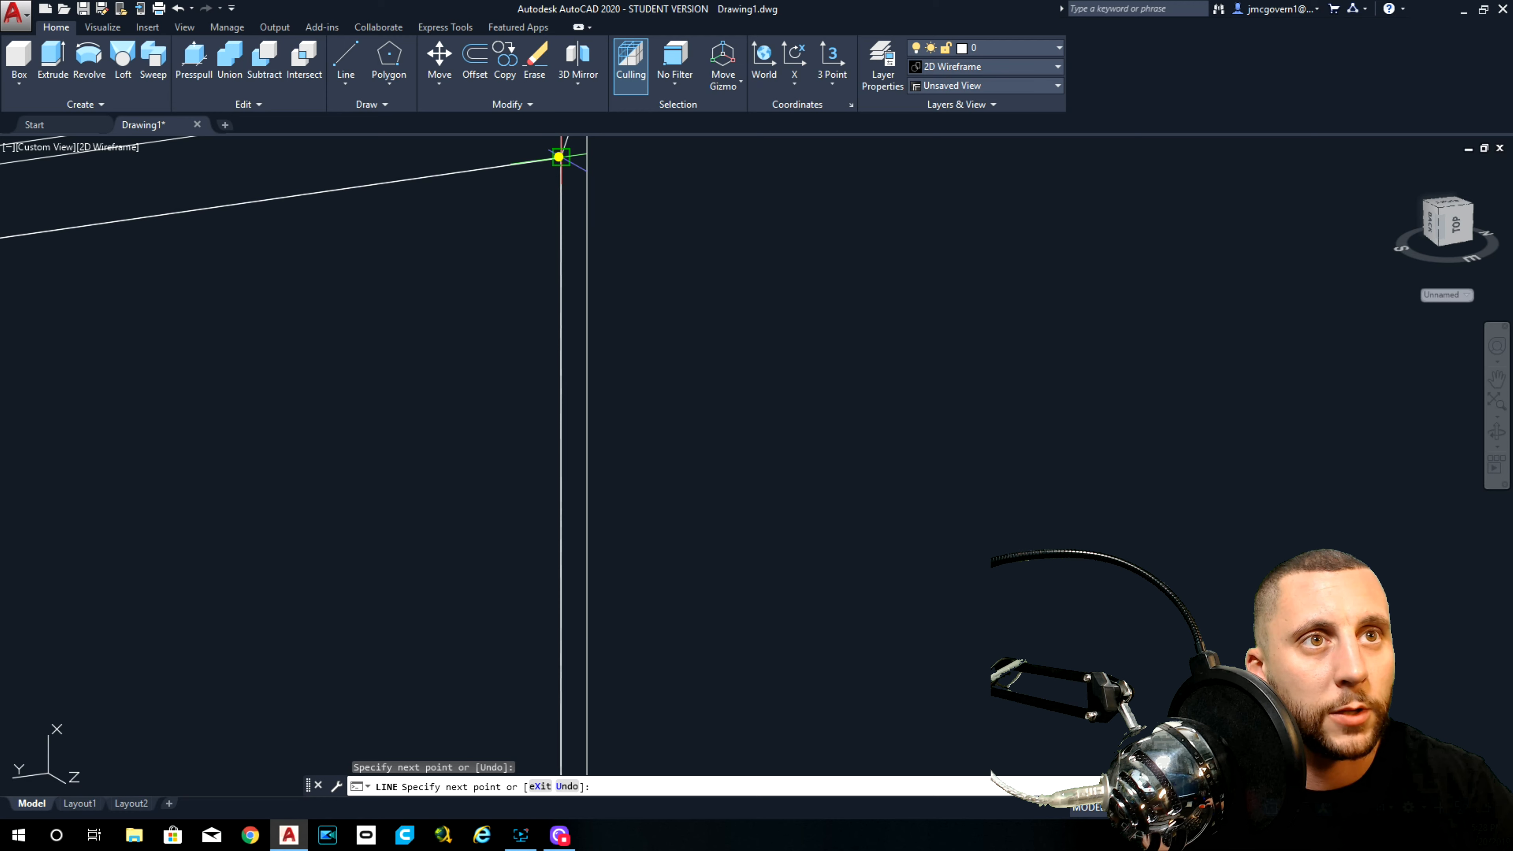
scroll(558, 154, "down", 8)
key("Escape")
Step: Draw a line down the left edge of the panel's front face, from its upper to its lower inner corner
key("space")
left_click(281, 206)
middle_click_drag(300, 475, 380, 292)
middle_click_drag(382, 715, 399, 625)
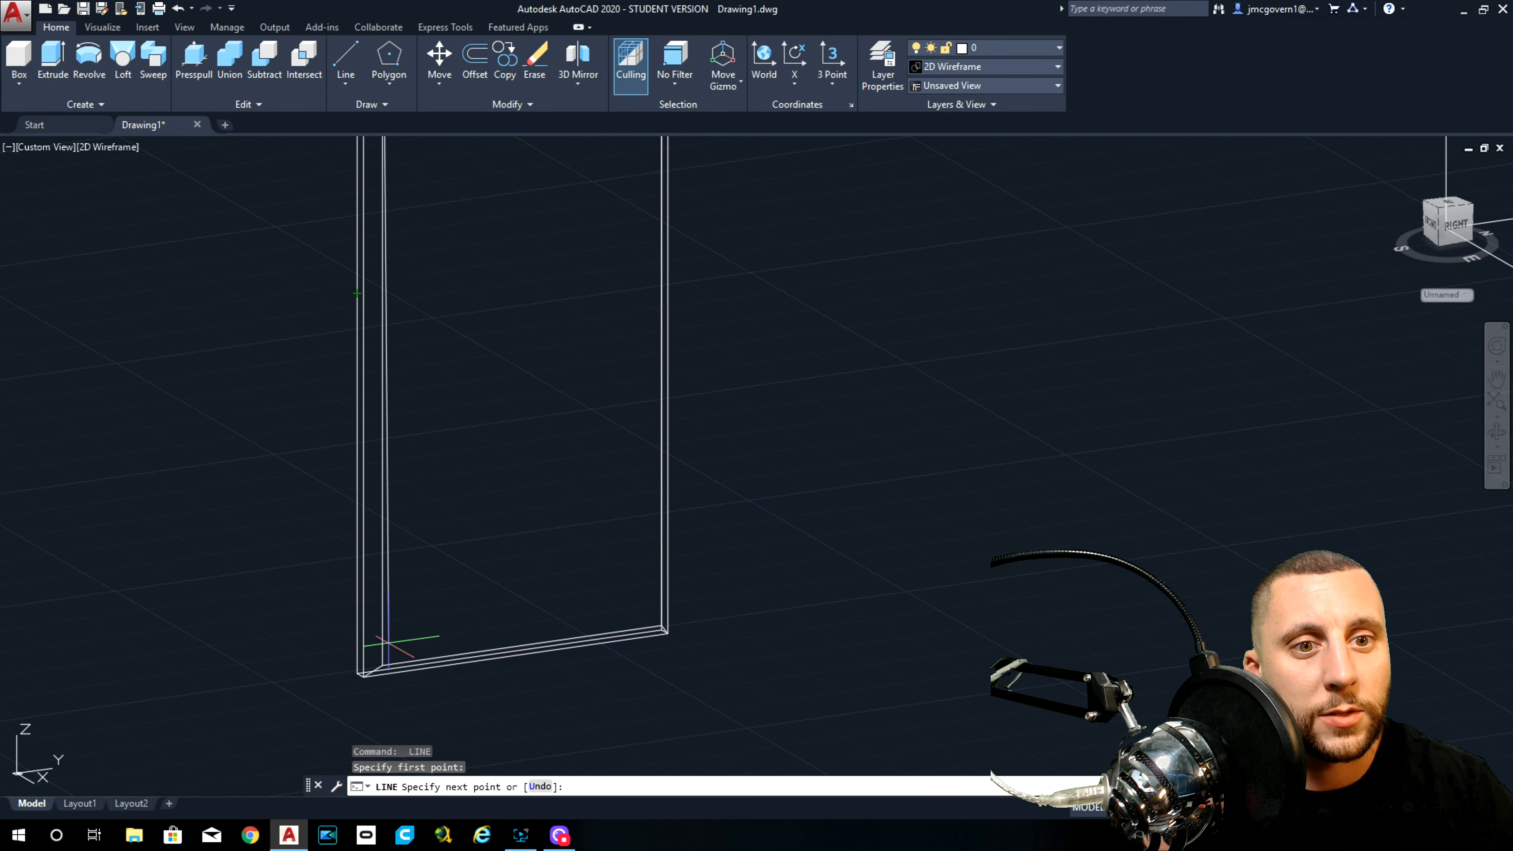
left_click(381, 665)
key("Escape")
scroll(459, 518, "down", 3)
middle_click_drag(459, 519, 433, 633)
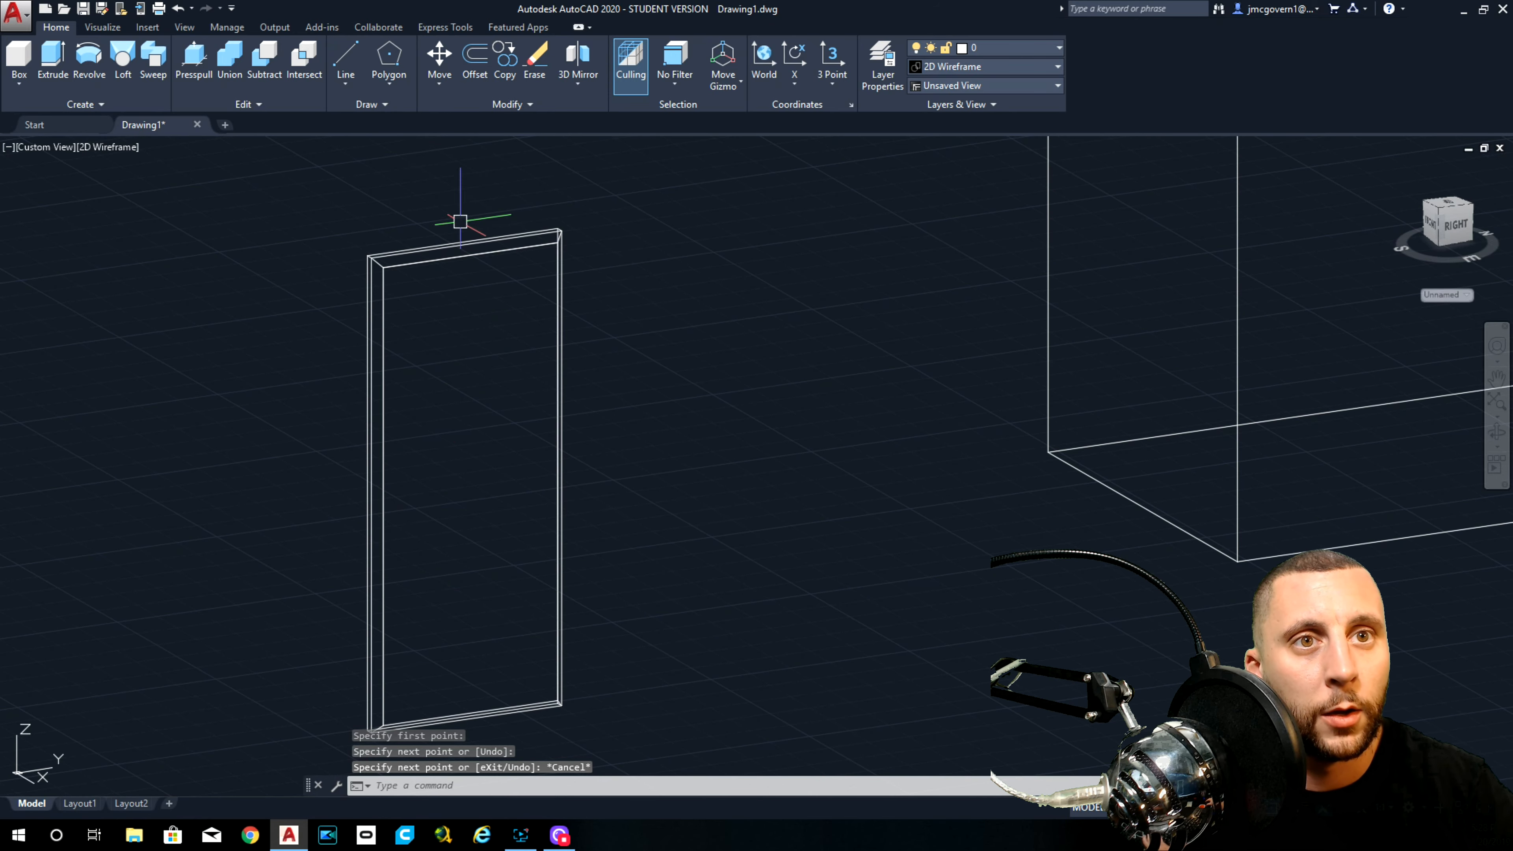
Step: Set the offset distance to 2 inches and try to offset the line on the front face's left edge
left_click(476, 60)
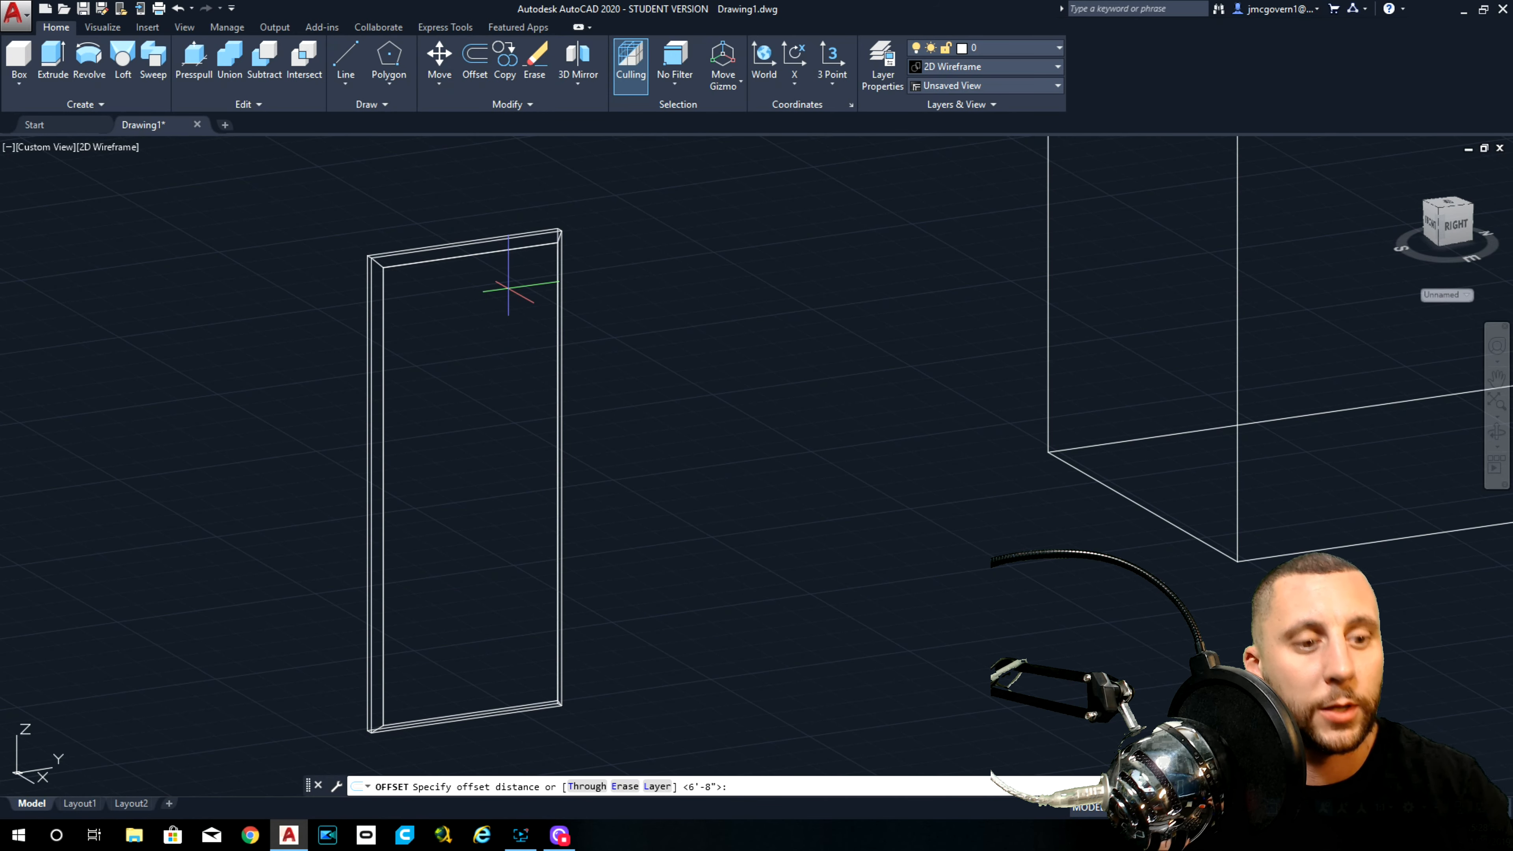
type("2")
key("Return")
left_click(385, 332)
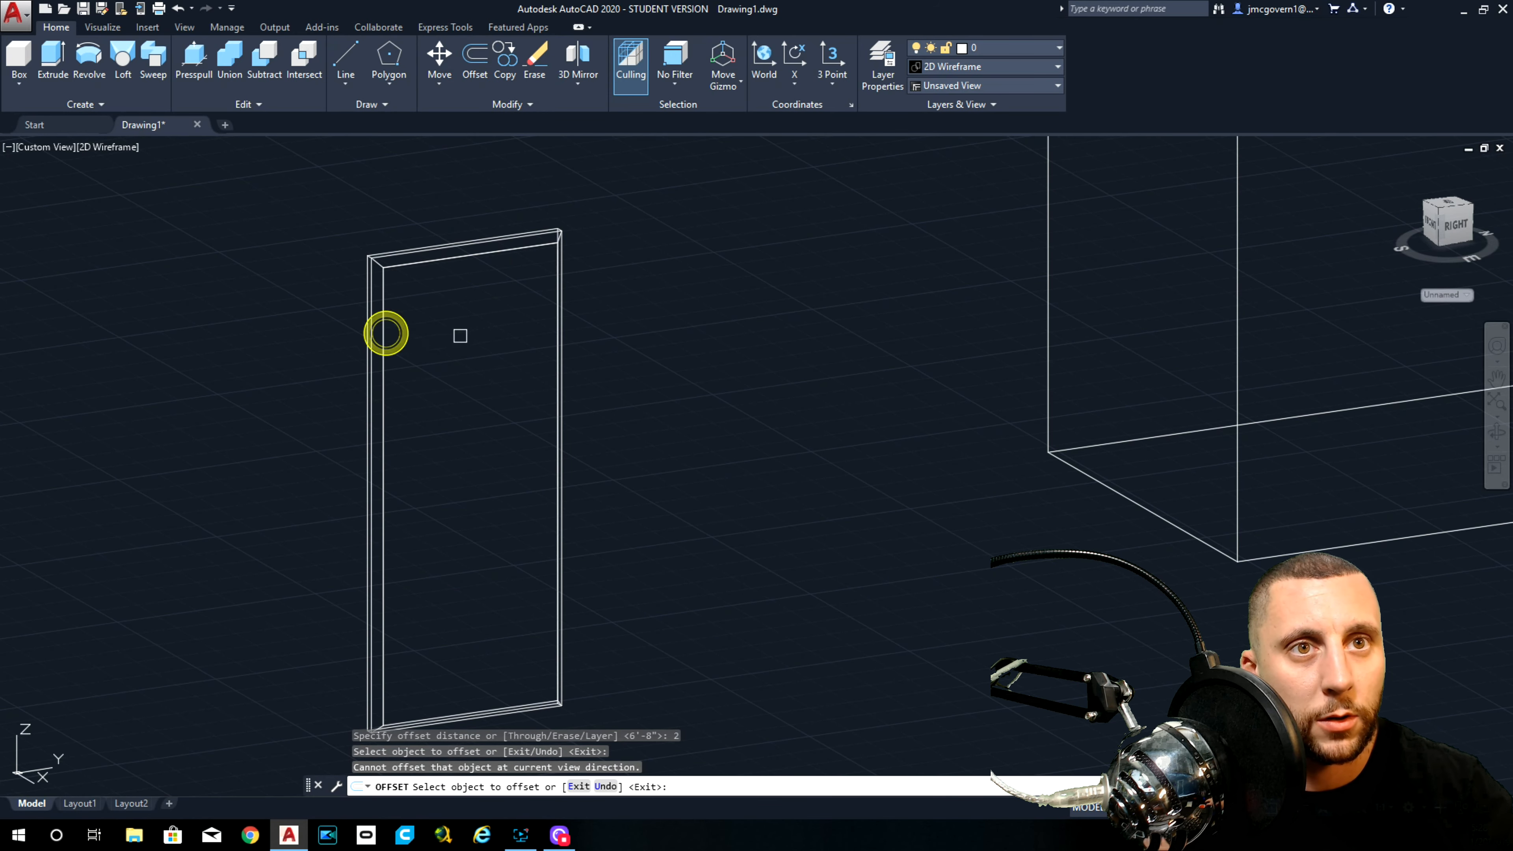
key("Escape")
Step: Switch to the Right view to align the working plane with the panel's front face, ending in an angled view
left_click(42, 147)
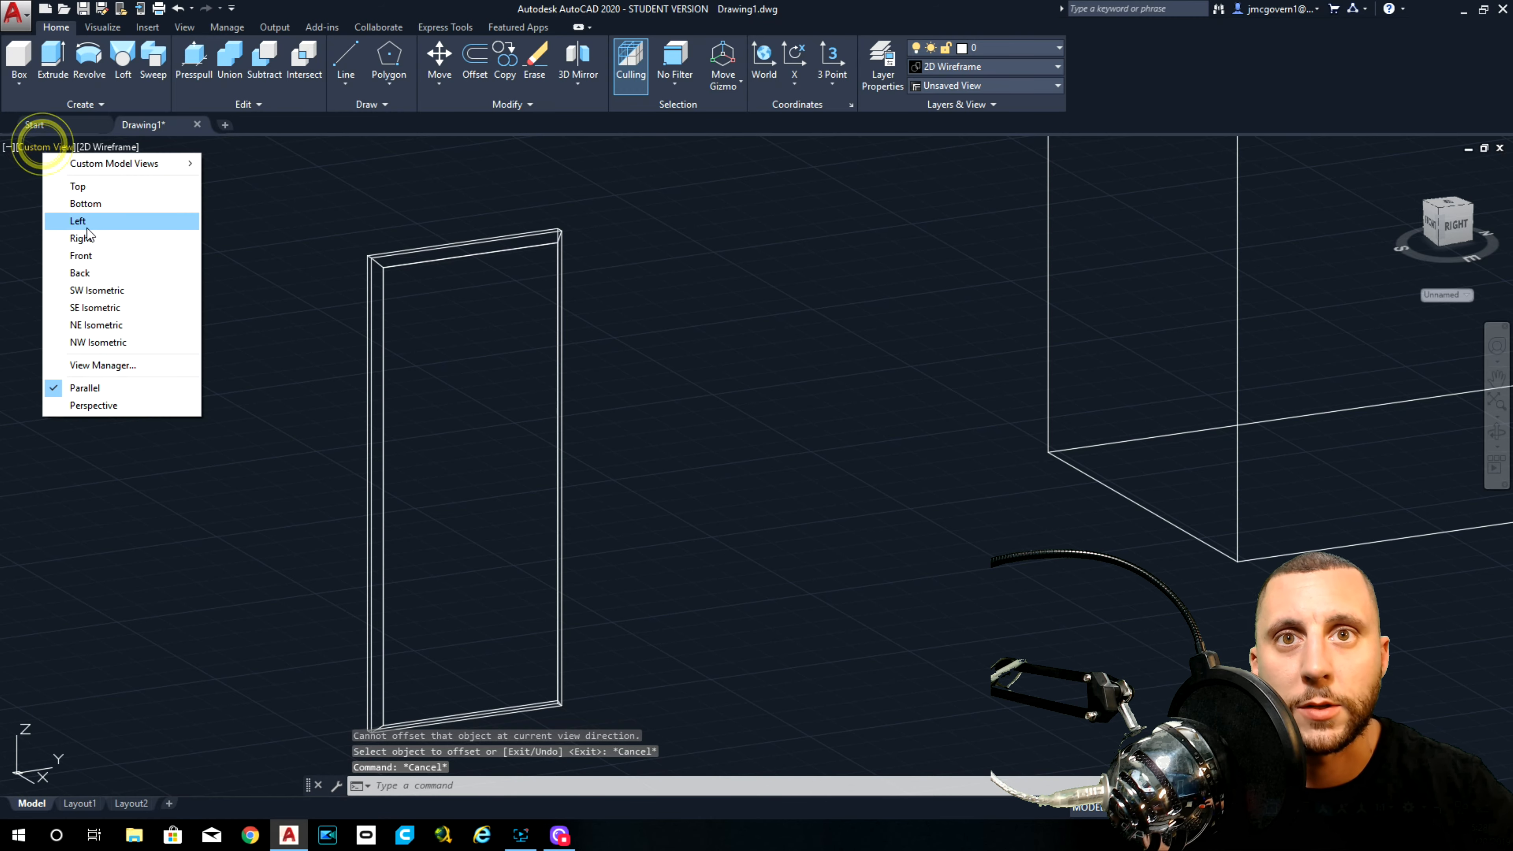
left_click(92, 237)
scroll(362, 453, "up", 8)
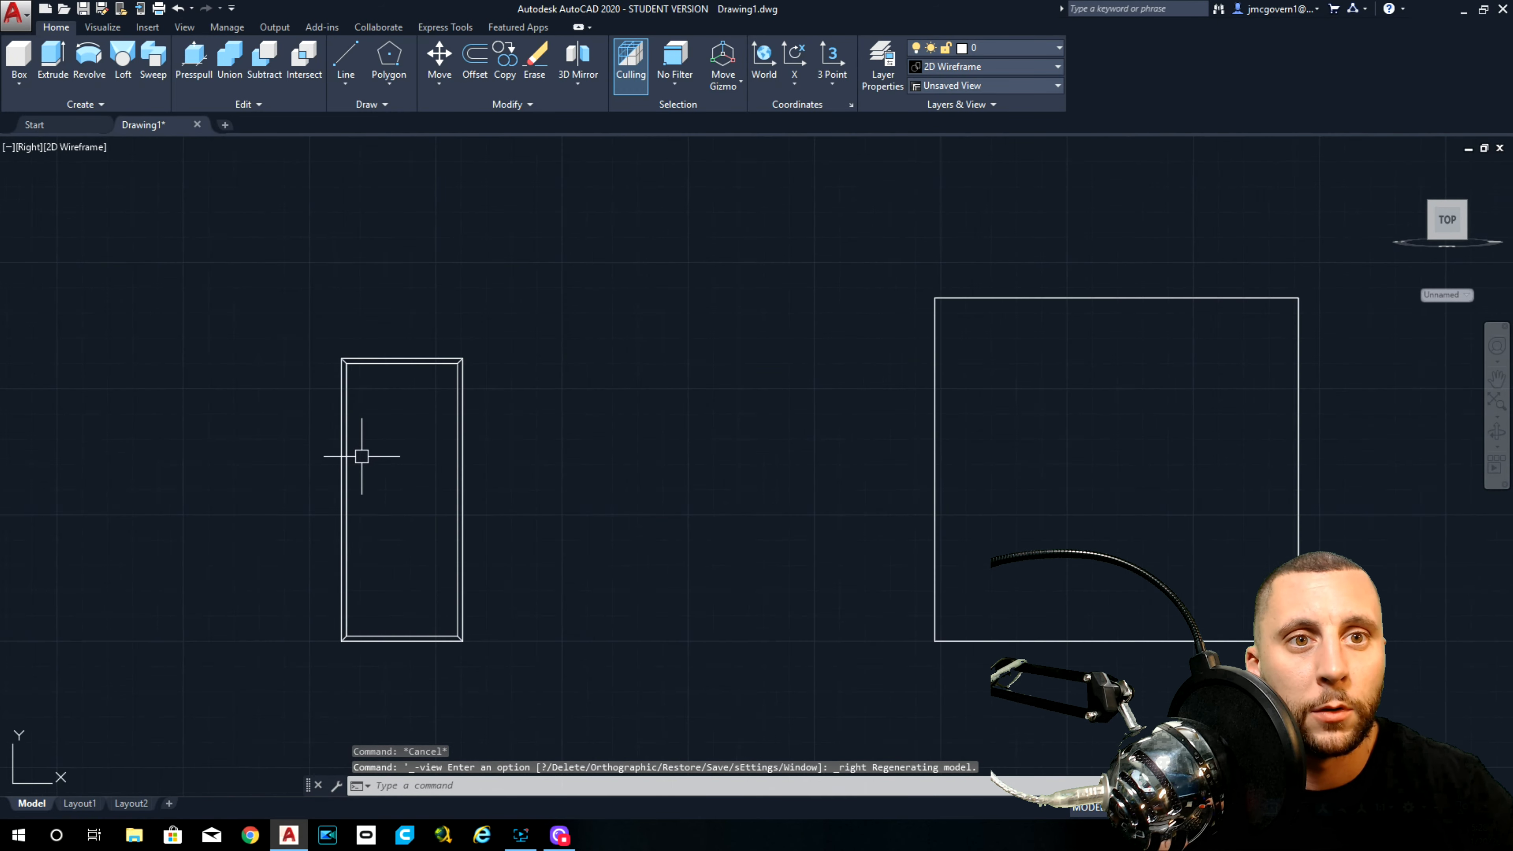
middle_click_drag(367, 493, 455, 557, "shift")
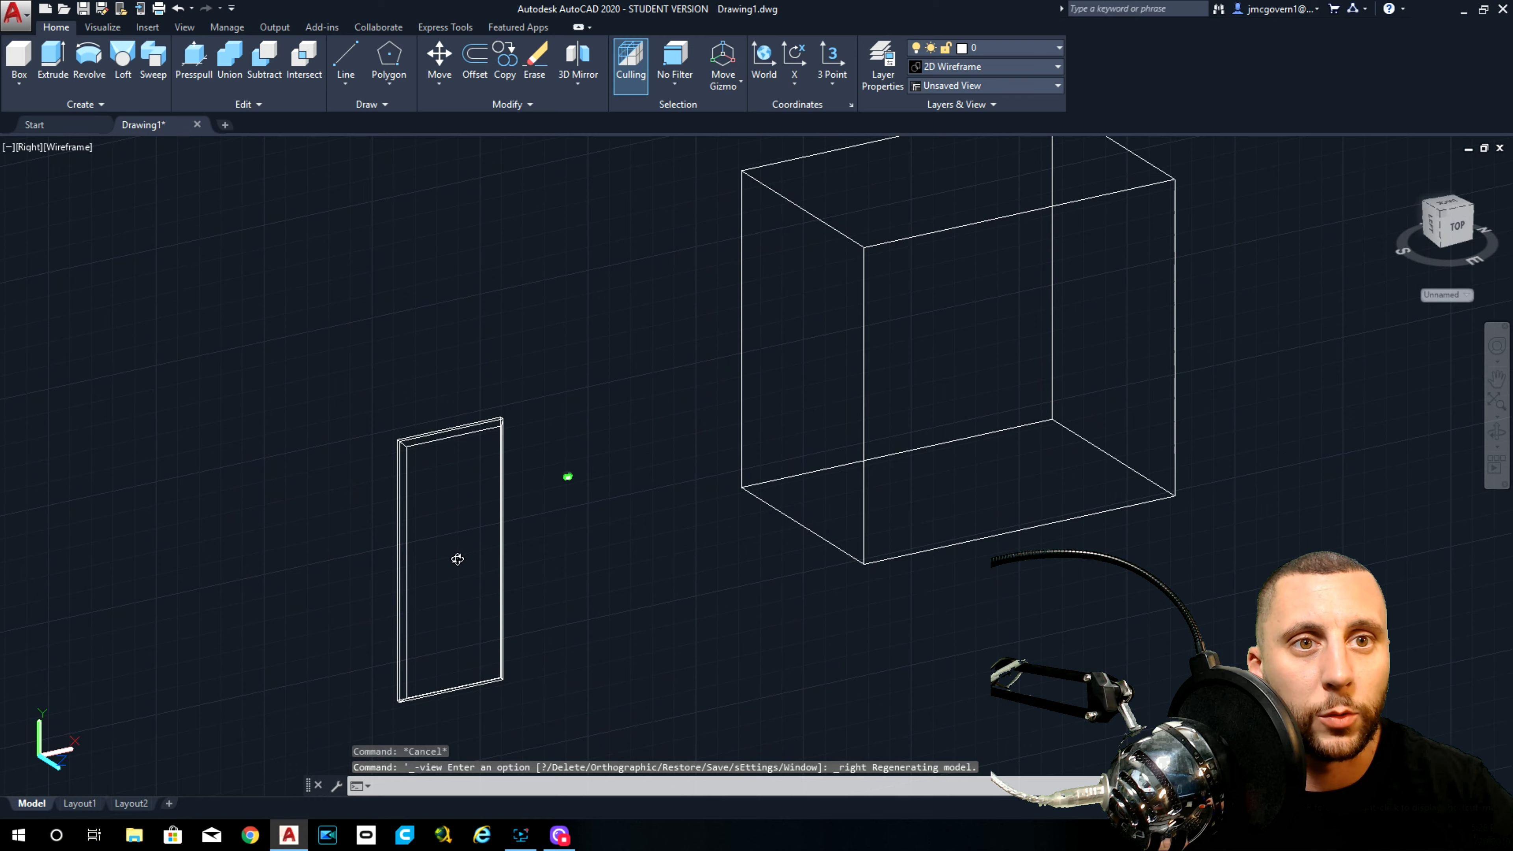
scroll(456, 547, "up", 5)
middle_click_drag(451, 491, 445, 468)
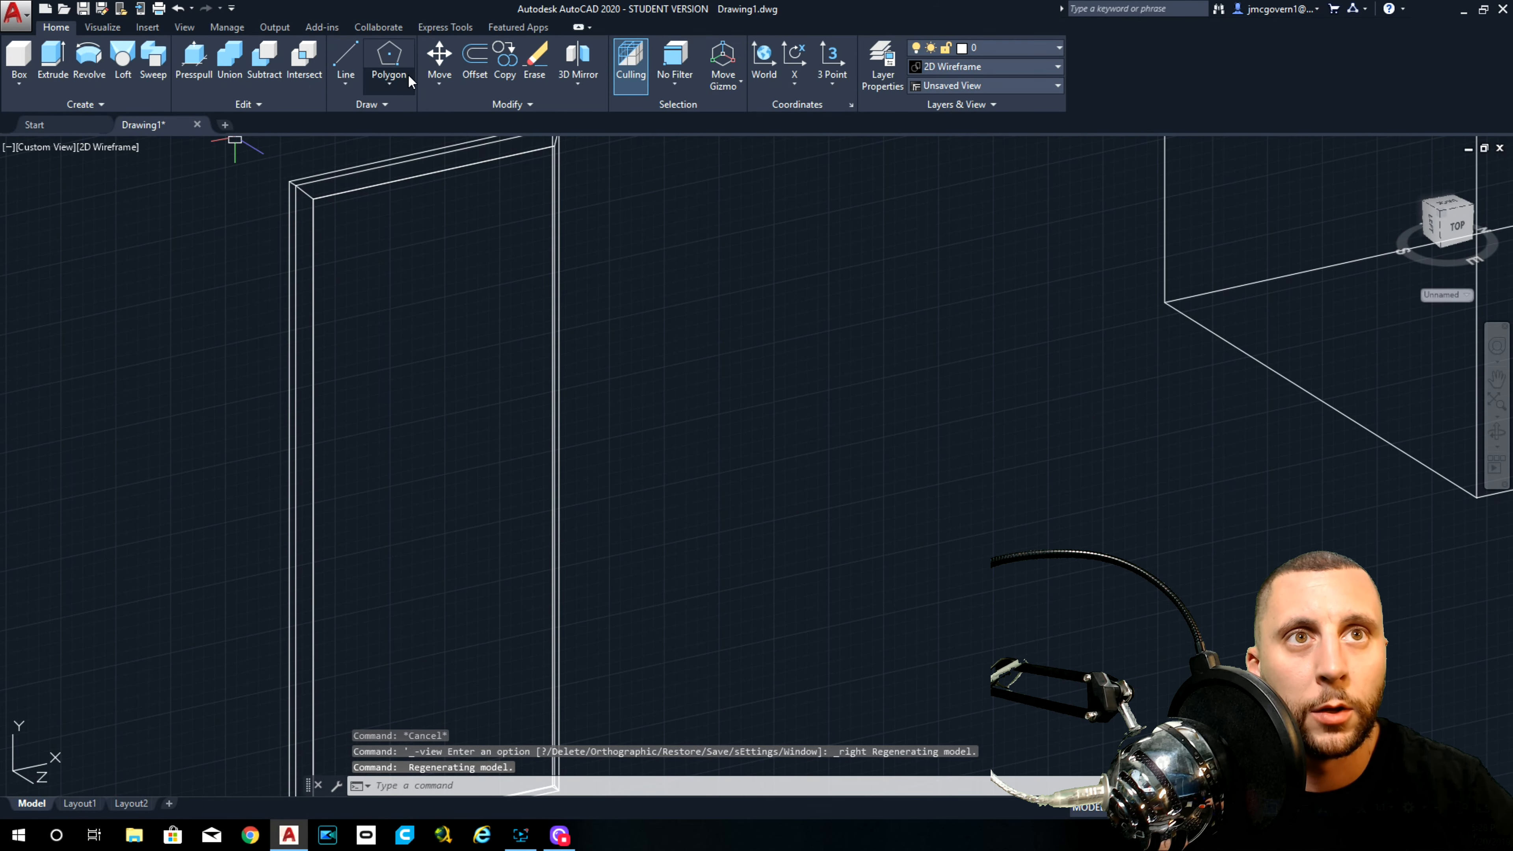
Step: Offset the line on the front face's left edge 2 inches inward
left_click(476, 62)
key("Return")
left_click(314, 236)
left_click(314, 243)
left_click(428, 254)
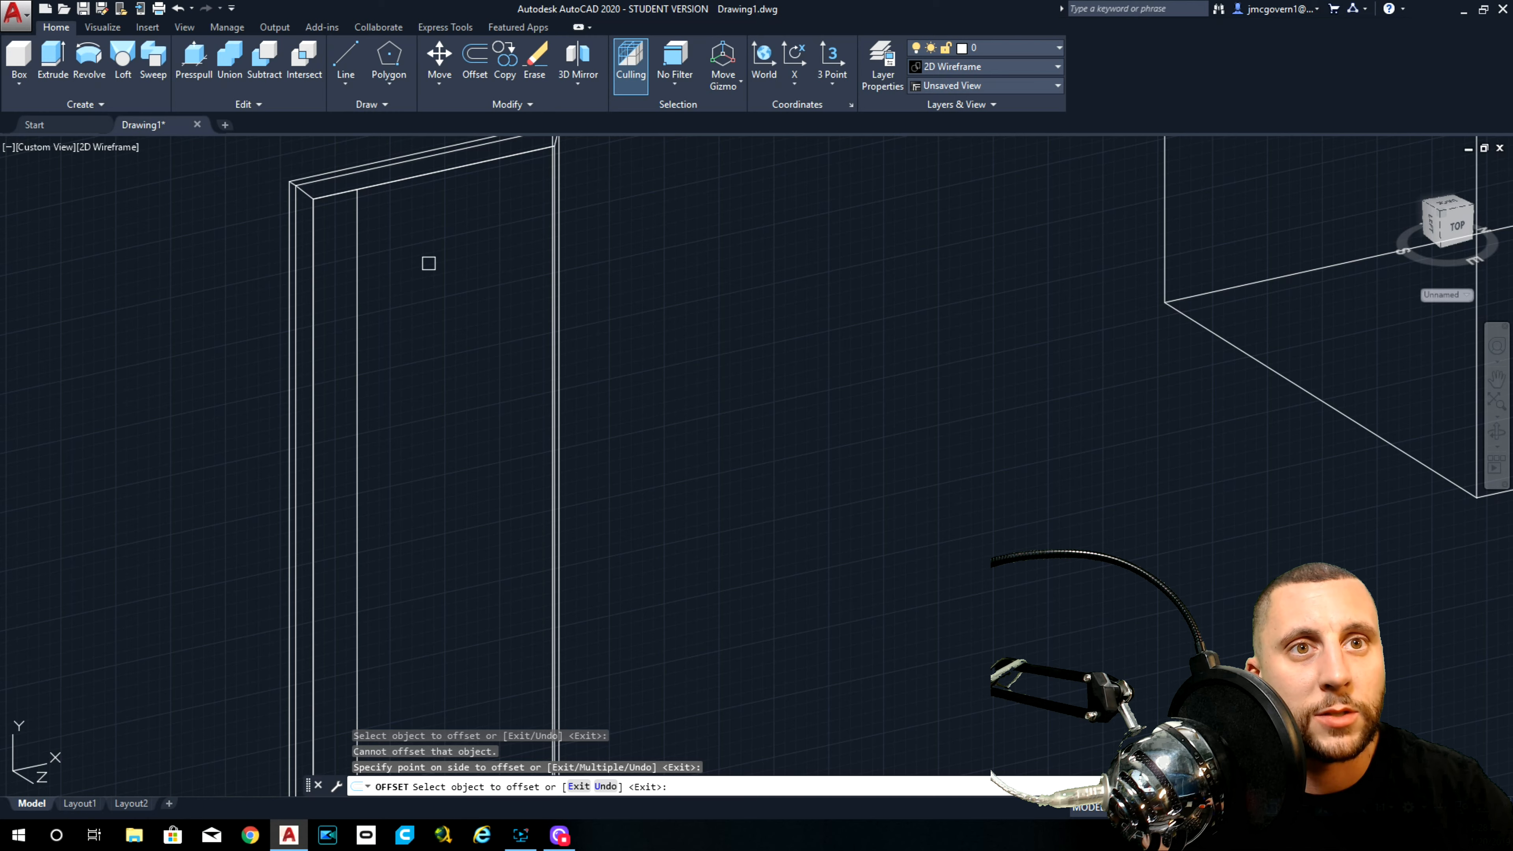
key("Return")
Step: Offset the new inner vertical line 7 inches toward the panel's right side
key("Return")
type("7")
key("Return")
left_click(361, 295)
left_click(459, 286)
scroll(505, 319, "down", 3)
mouse_move(511, 328)
middle_mouse_down("shift")
mouse_move(487, 339)
mouse_move(452, 325)
mouse_move(495, 353)
middle_mouse_up("shift")
left_click(539, 208)
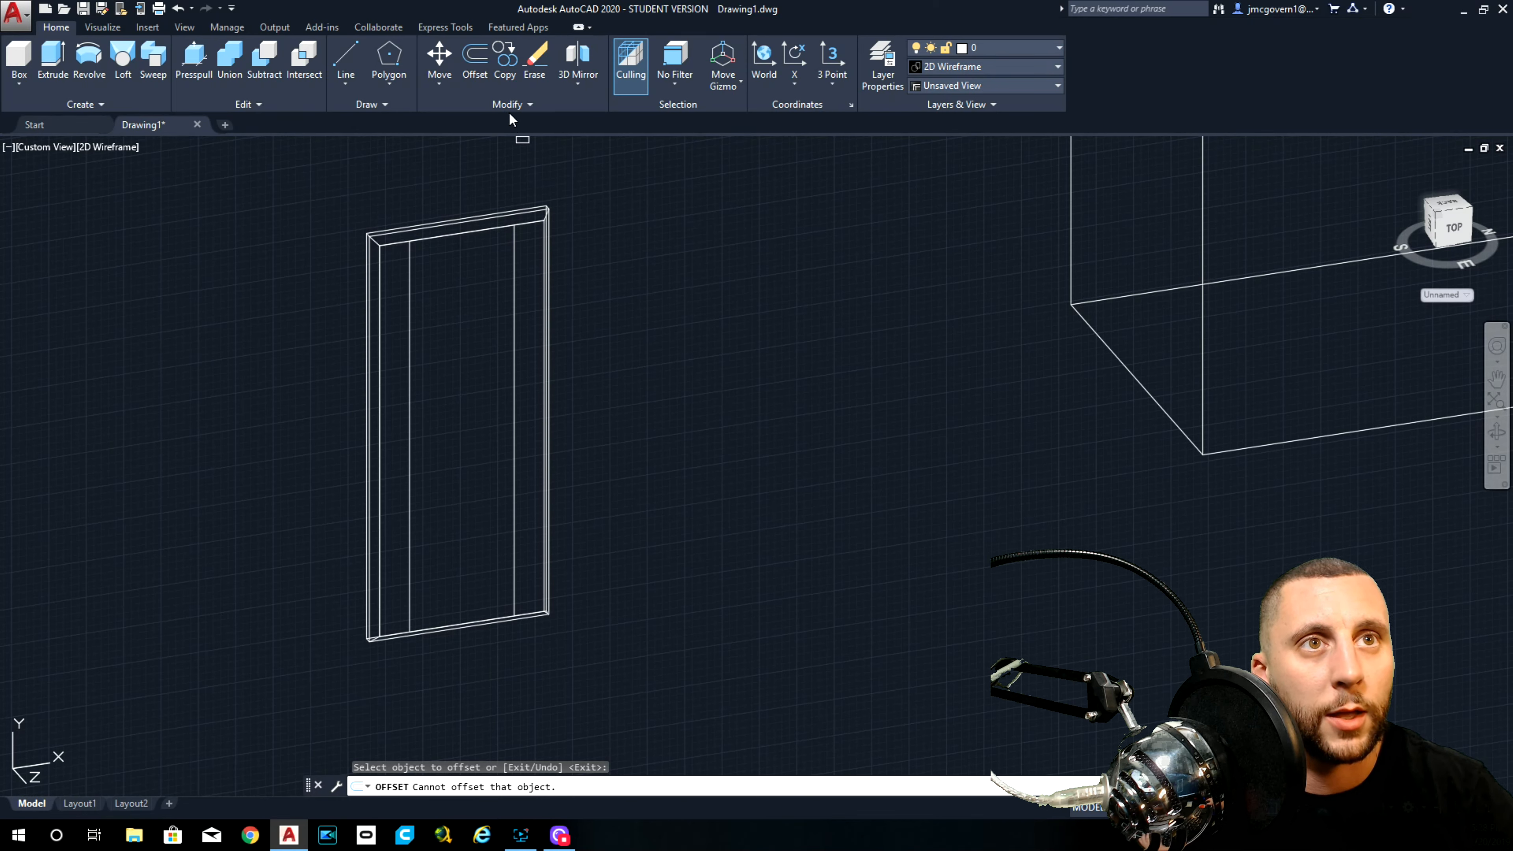
Step: Offset the line on the front face's top edge 2 inches downward
left_click(480, 65)
type("2")
key("Return")
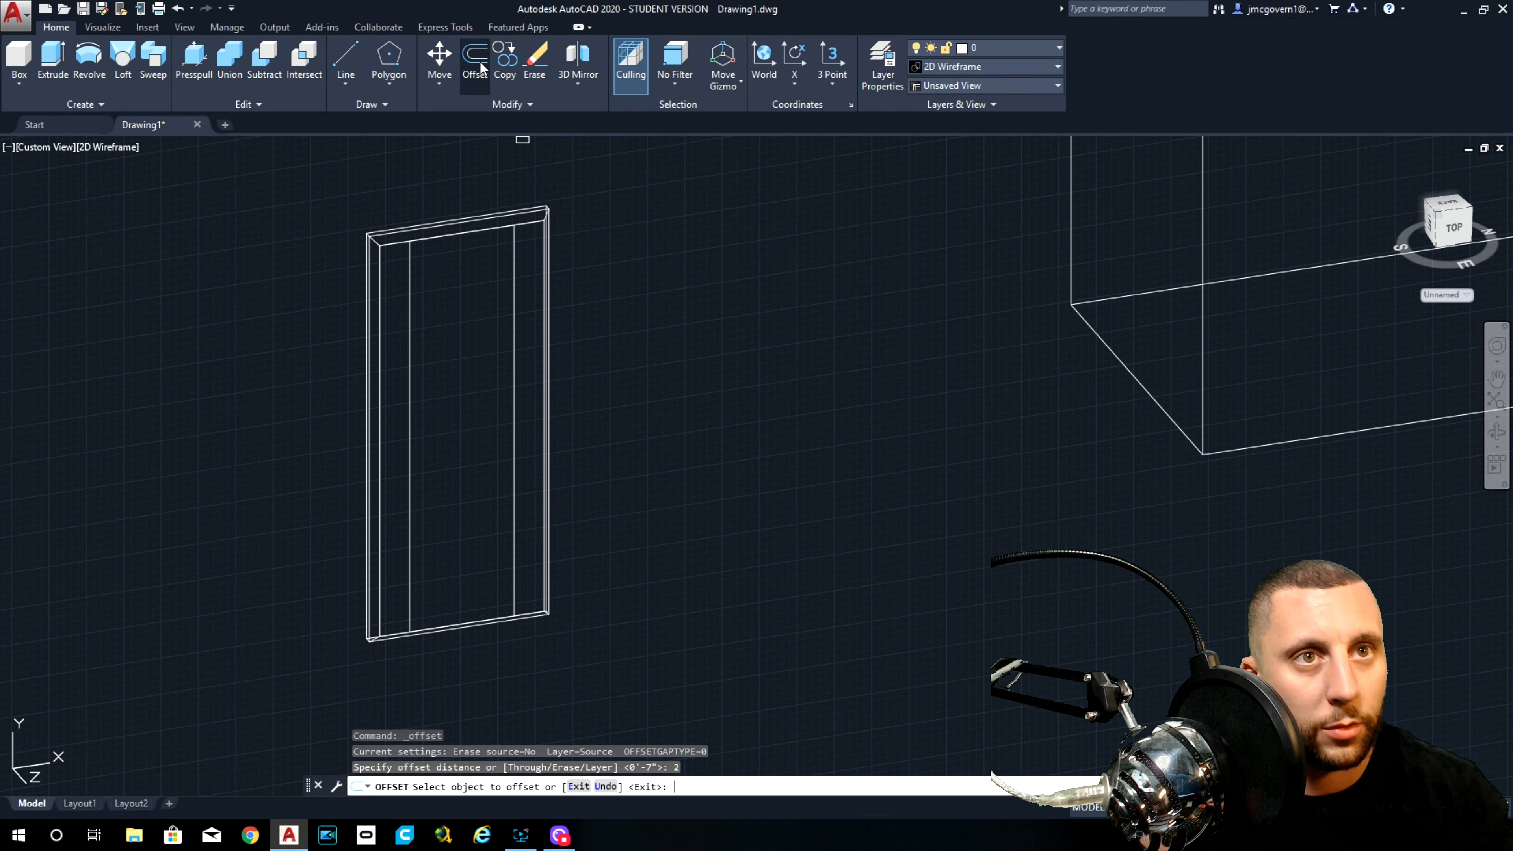
left_click(458, 214)
left_click(460, 235)
left_click(468, 302)
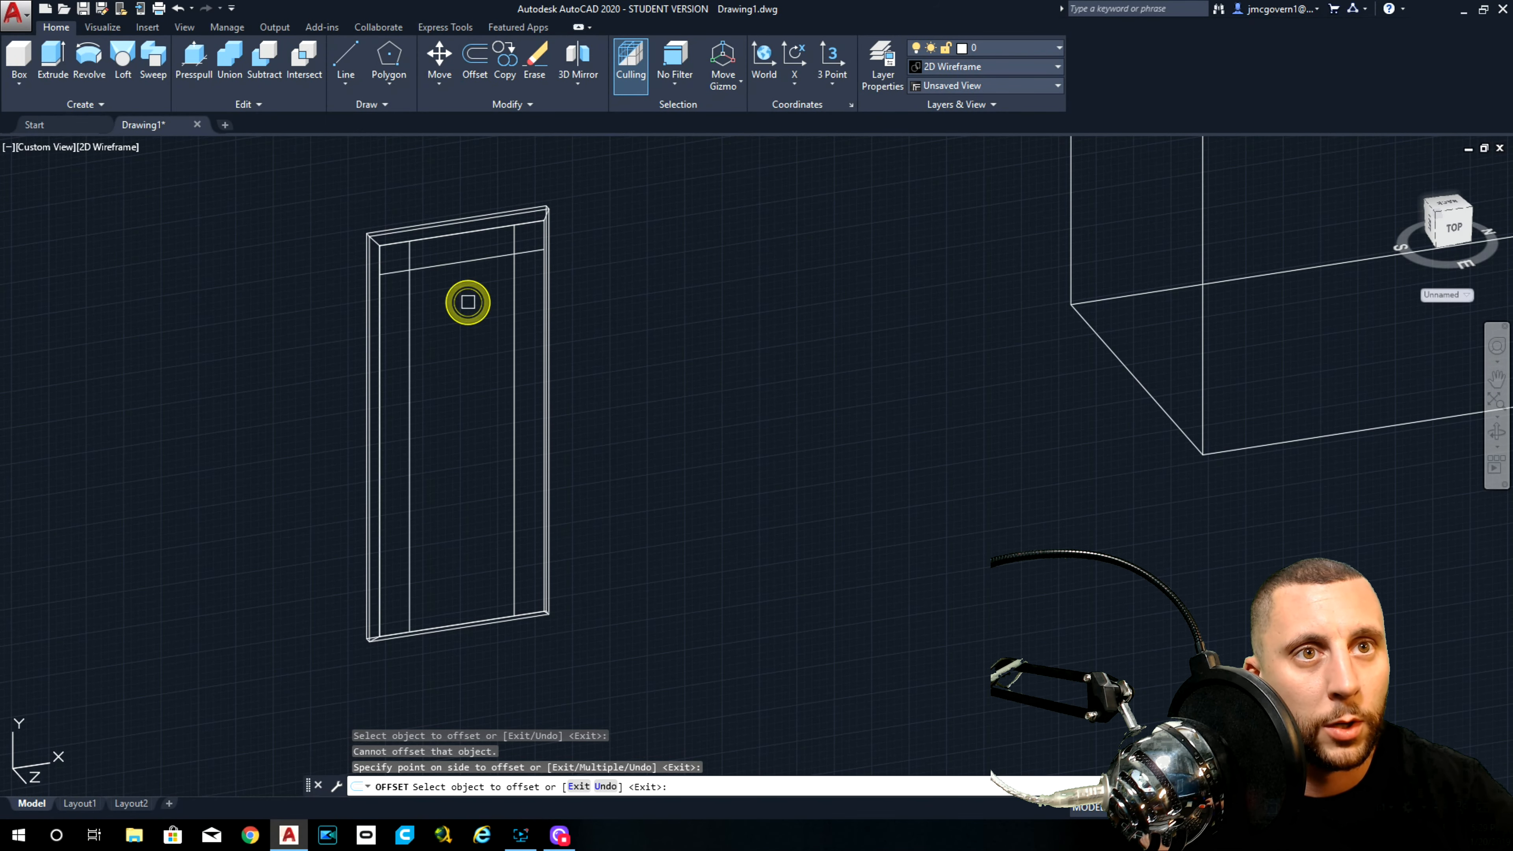
key("Escape")
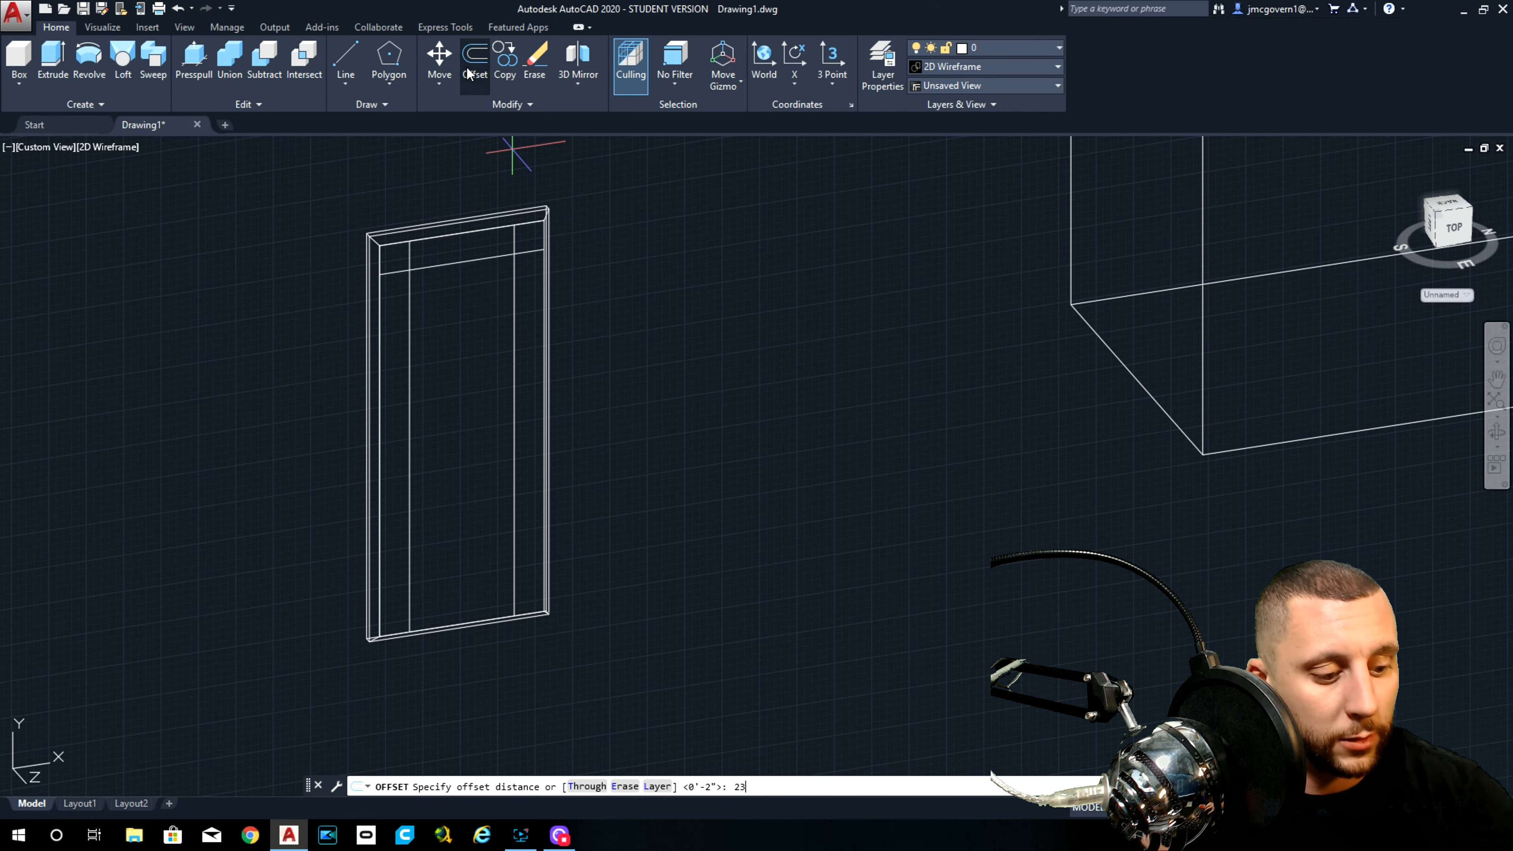
Step: Offset the inner horizontal line 23 inches down toward the panel's bottom edge
type("23")
key("Return")
left_click(451, 269)
left_click(450, 268)
left_click(435, 347)
key("Escape")
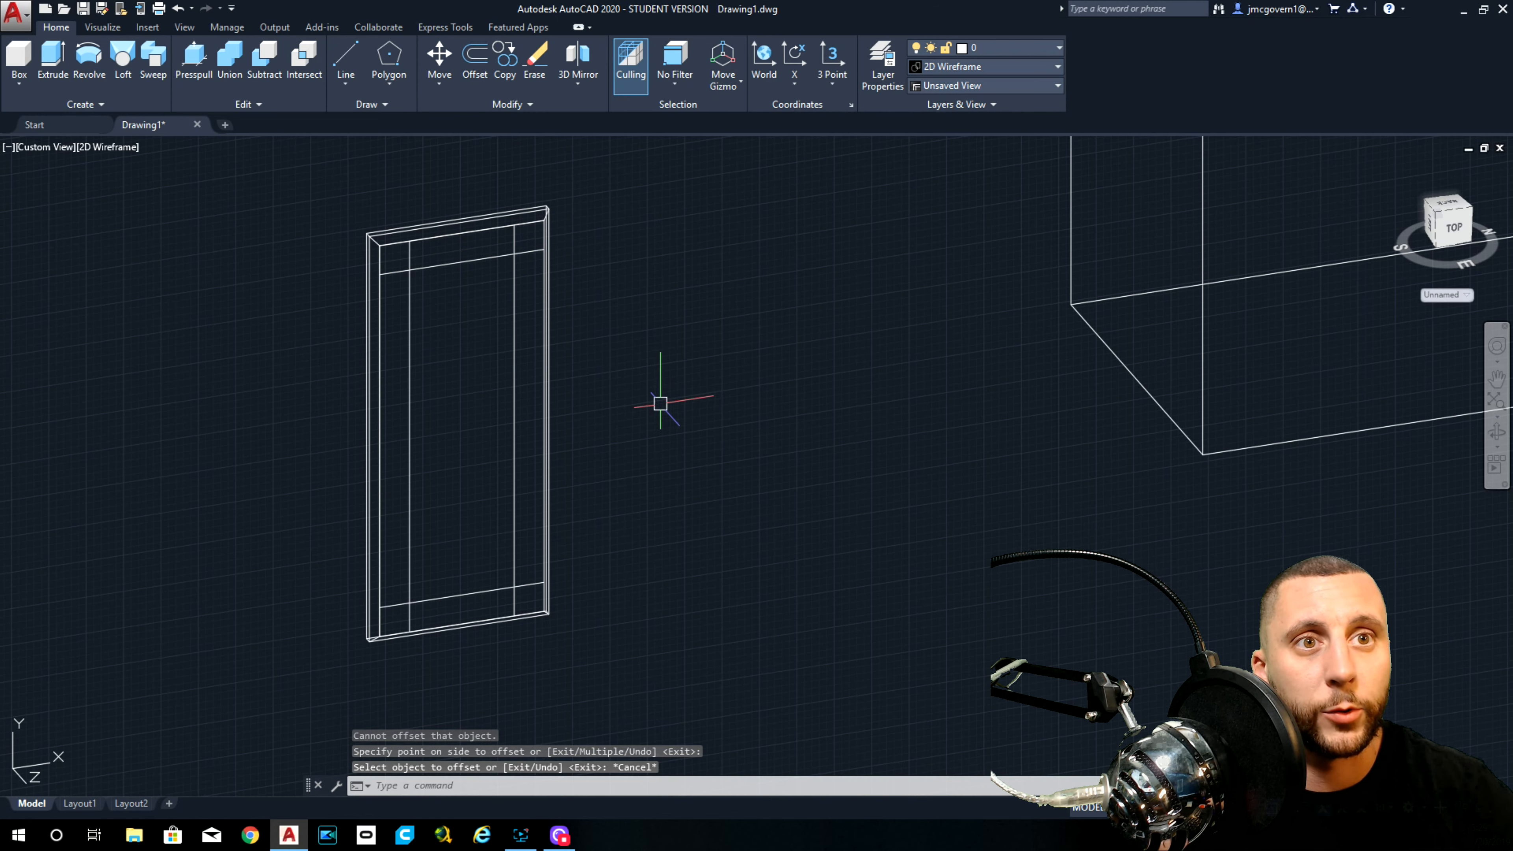
Step: Fillet the lower-left corner of the inner lines with a radius of 0
type("fillet")
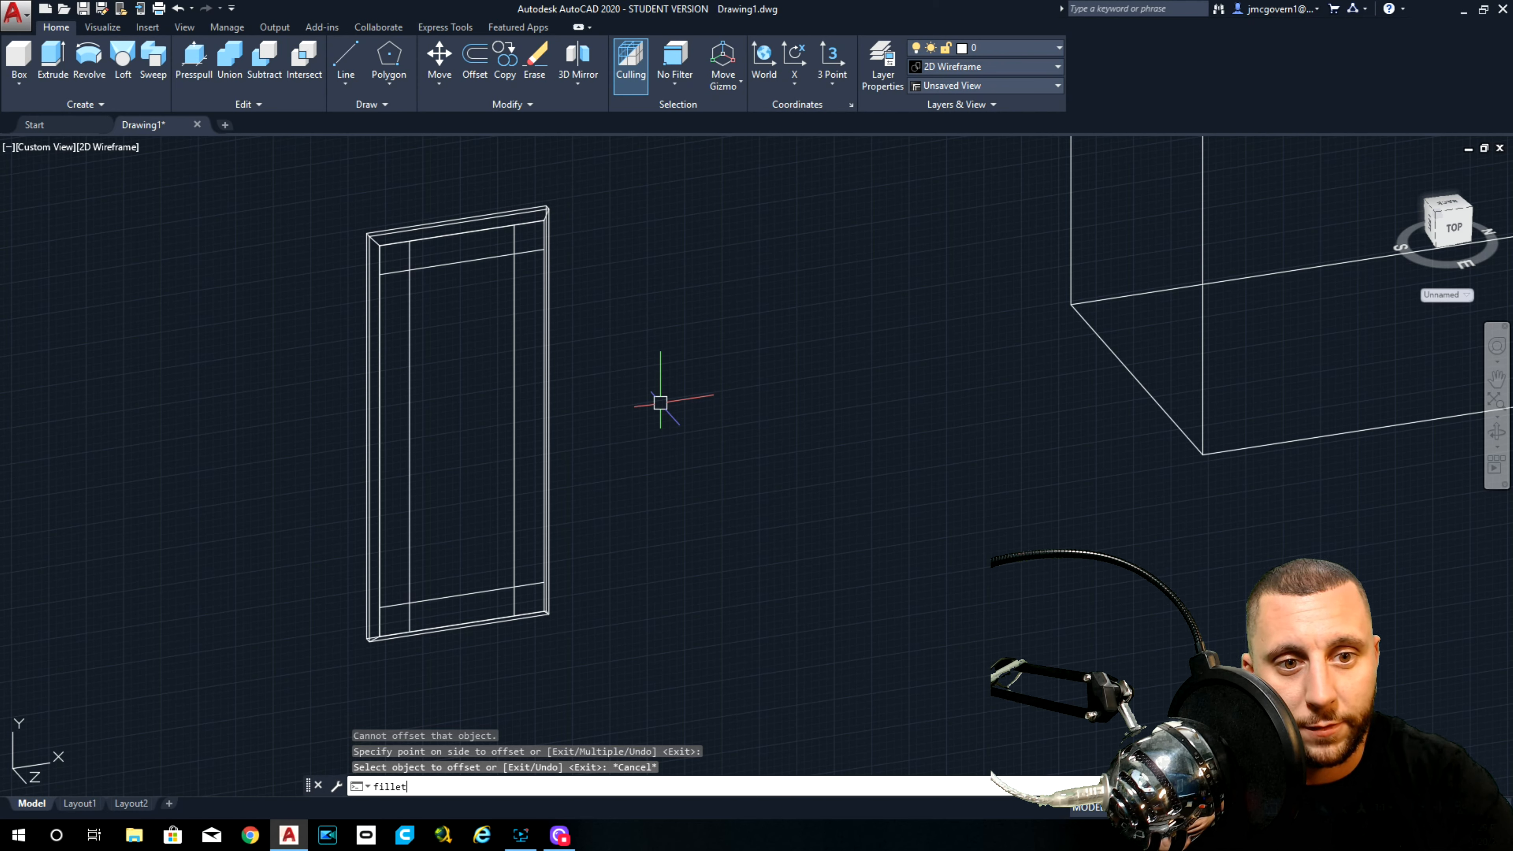
key("Return")
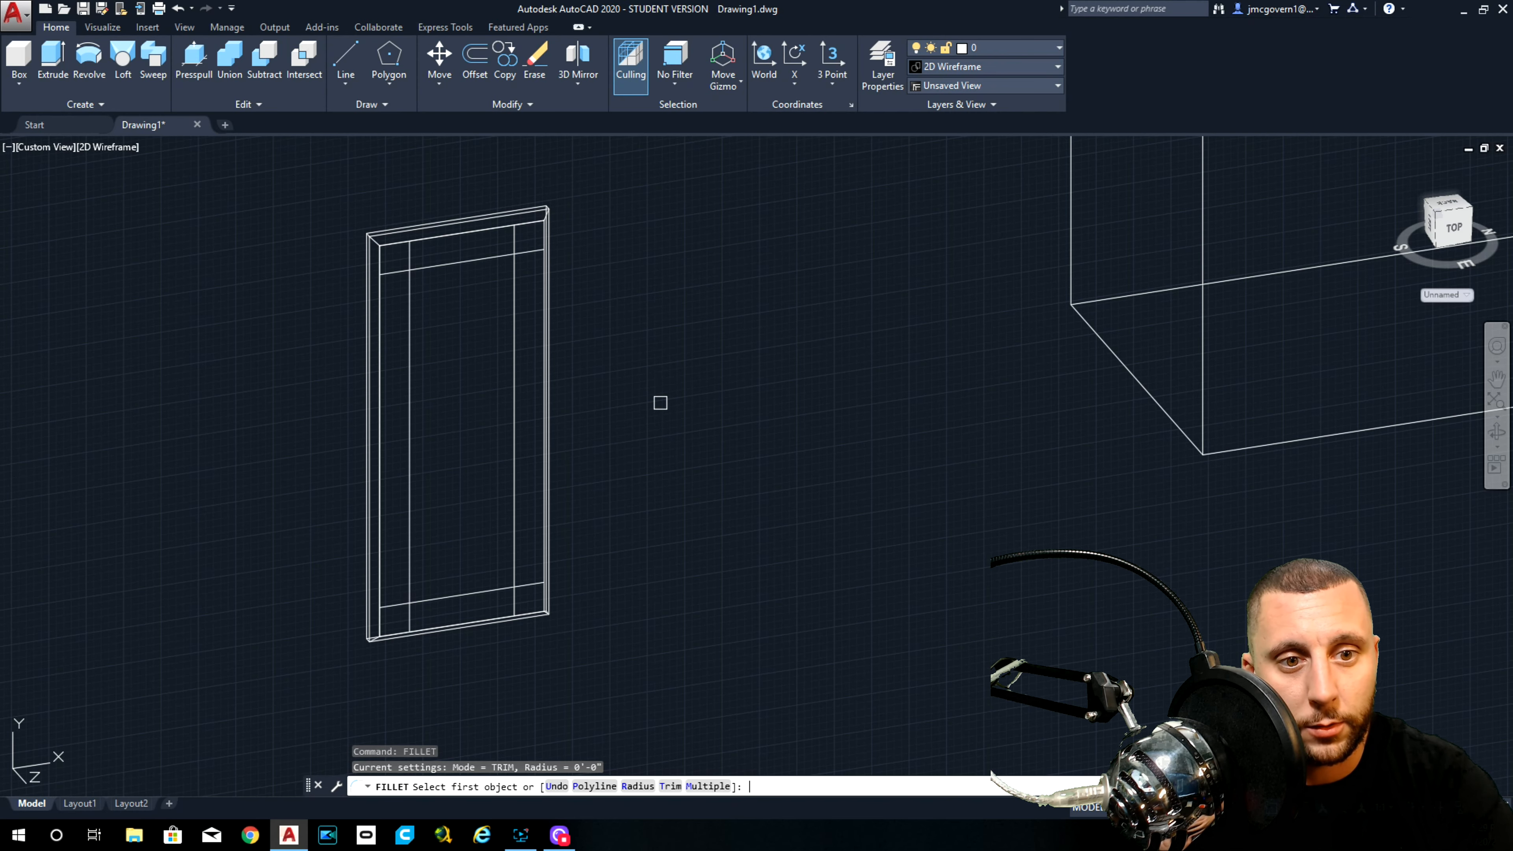
type("r")
key("Return")
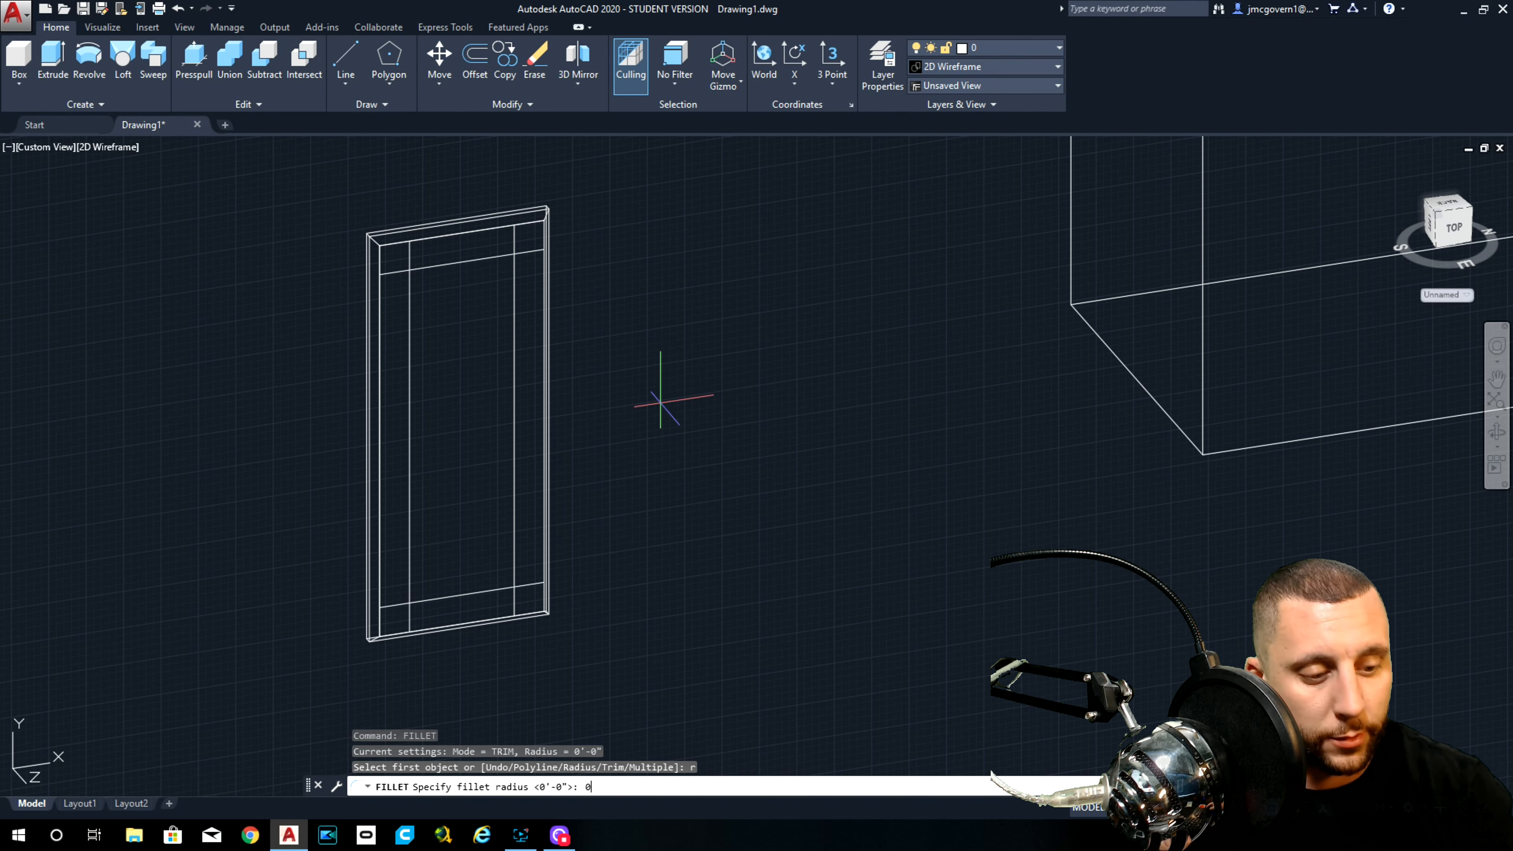
type("0")
key("Return")
left_click(408, 592)
left_click(424, 600)
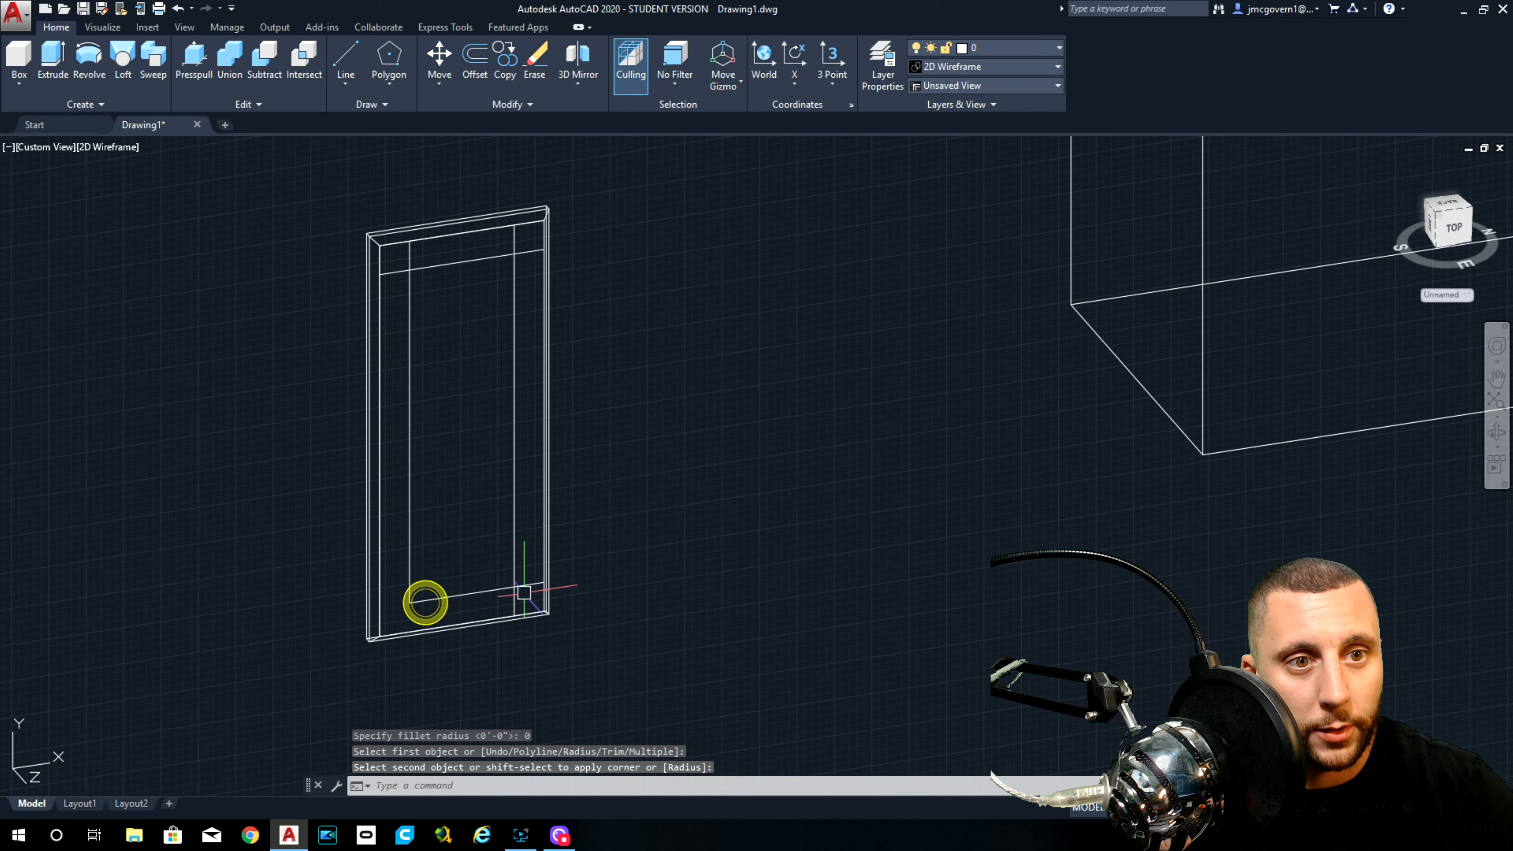
right_click(516, 592)
key("Escape")
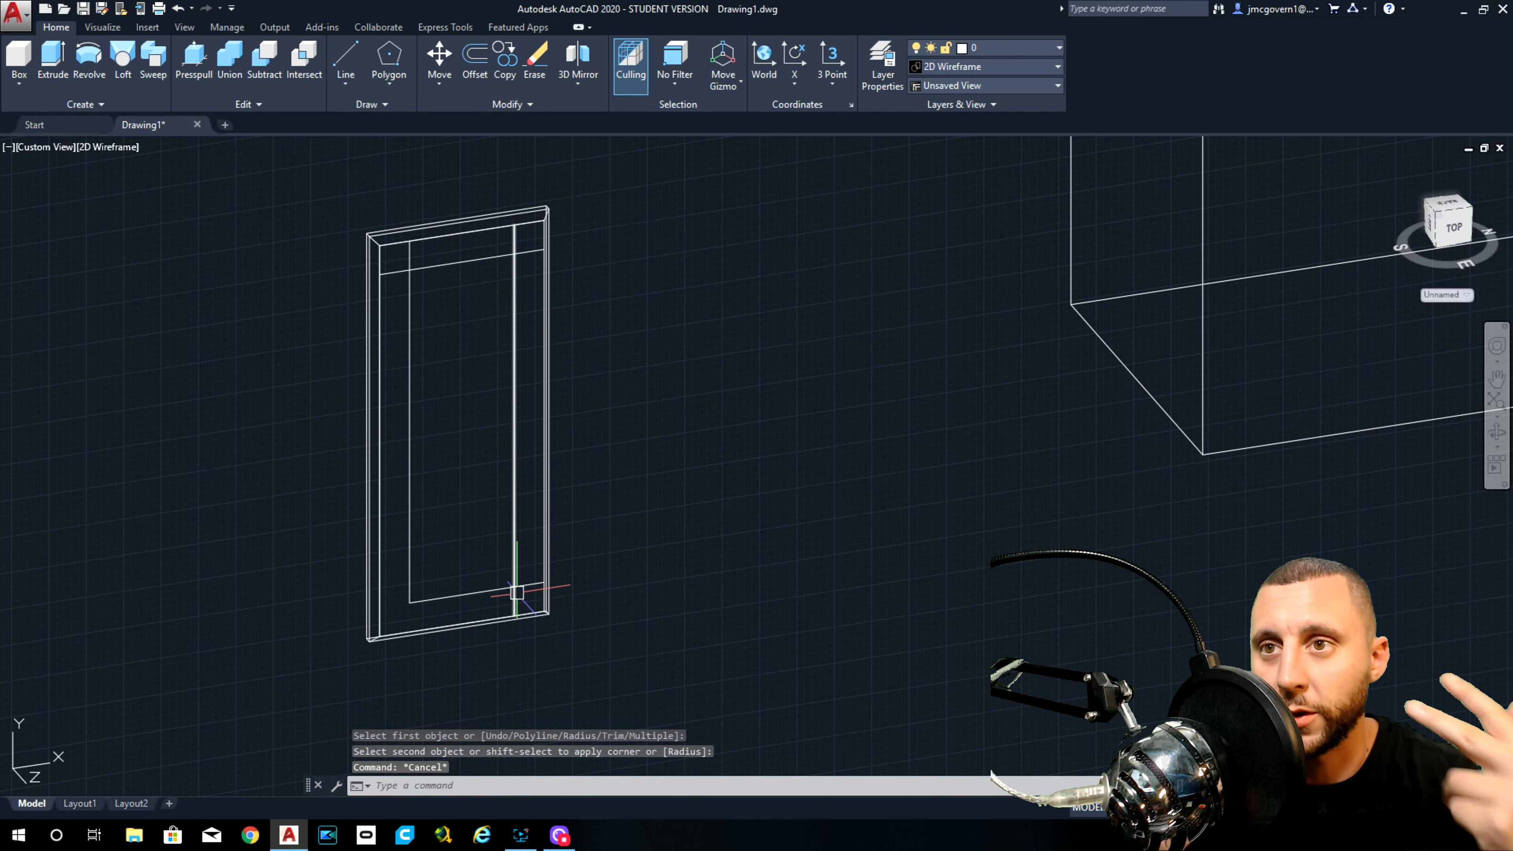
Step: Try 3-inch fillets on both lower corners of the inner outline and undo them
type("fillet")
key("Return")
type("r")
key("Return")
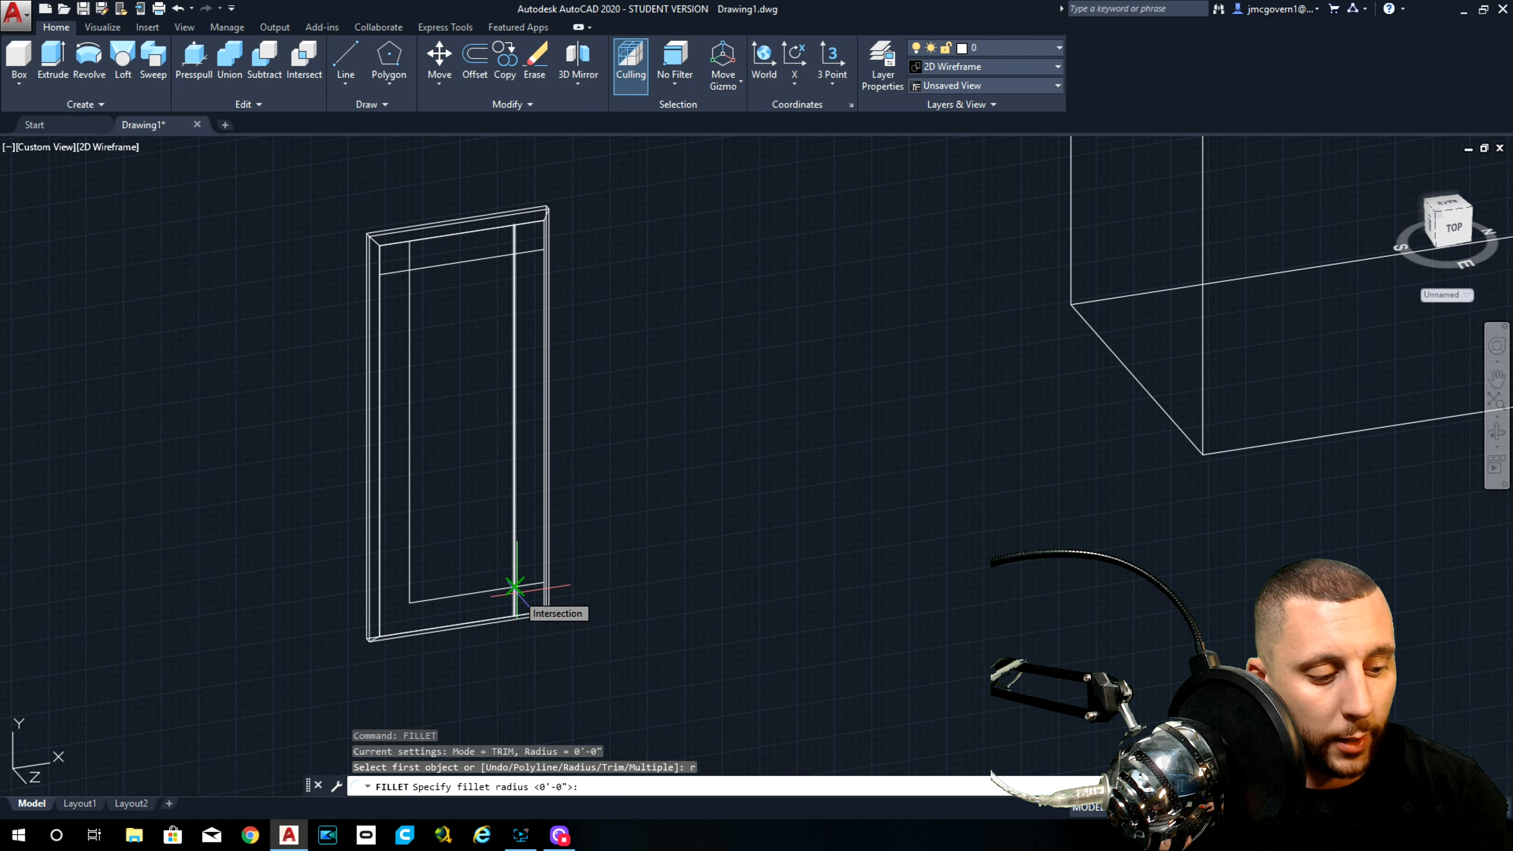
type("3")
key("Return")
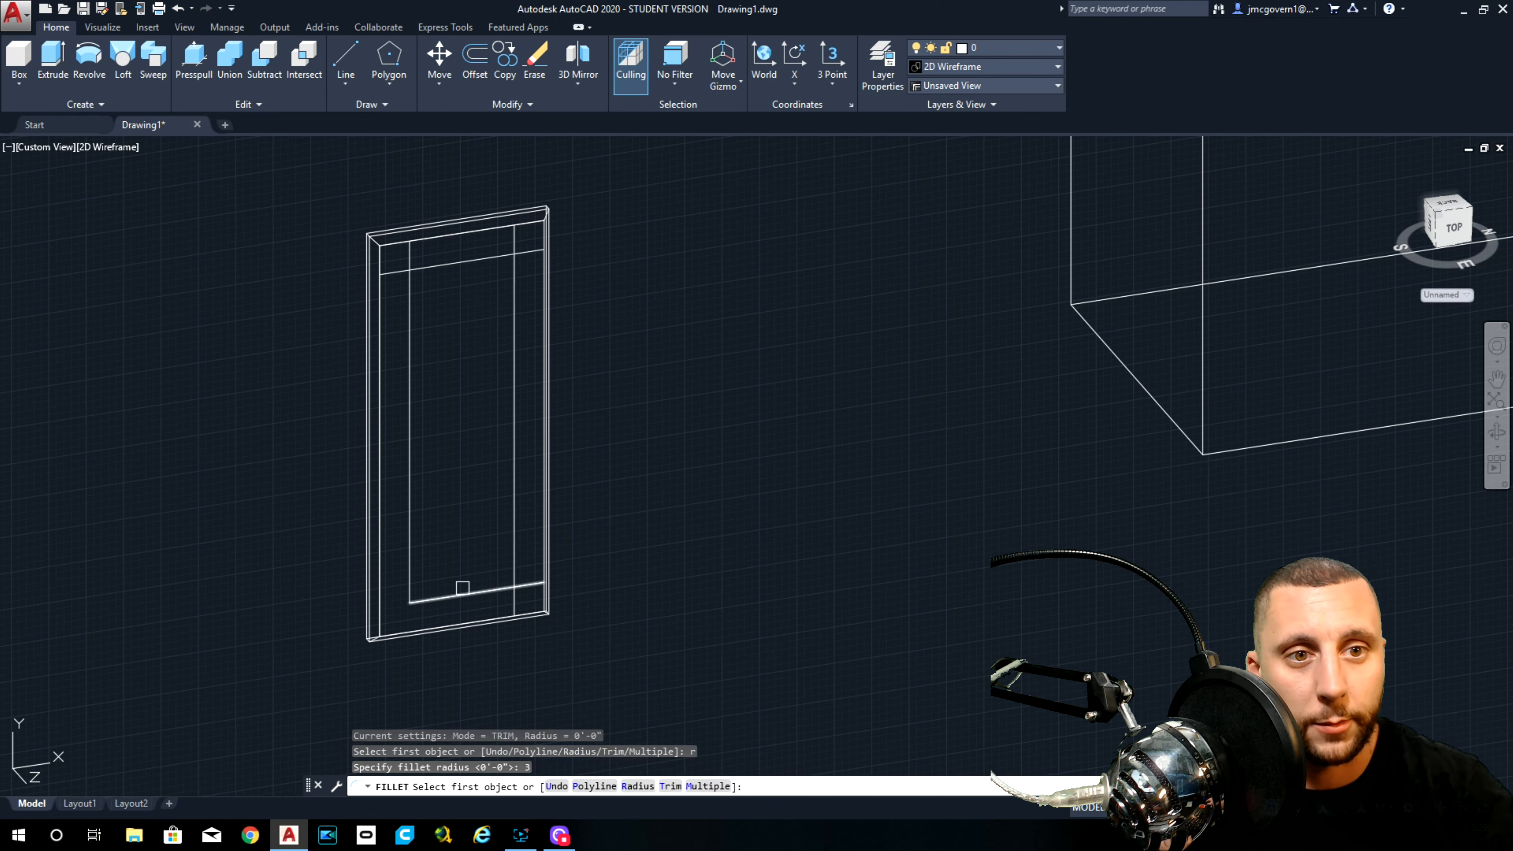
left_click(409, 575)
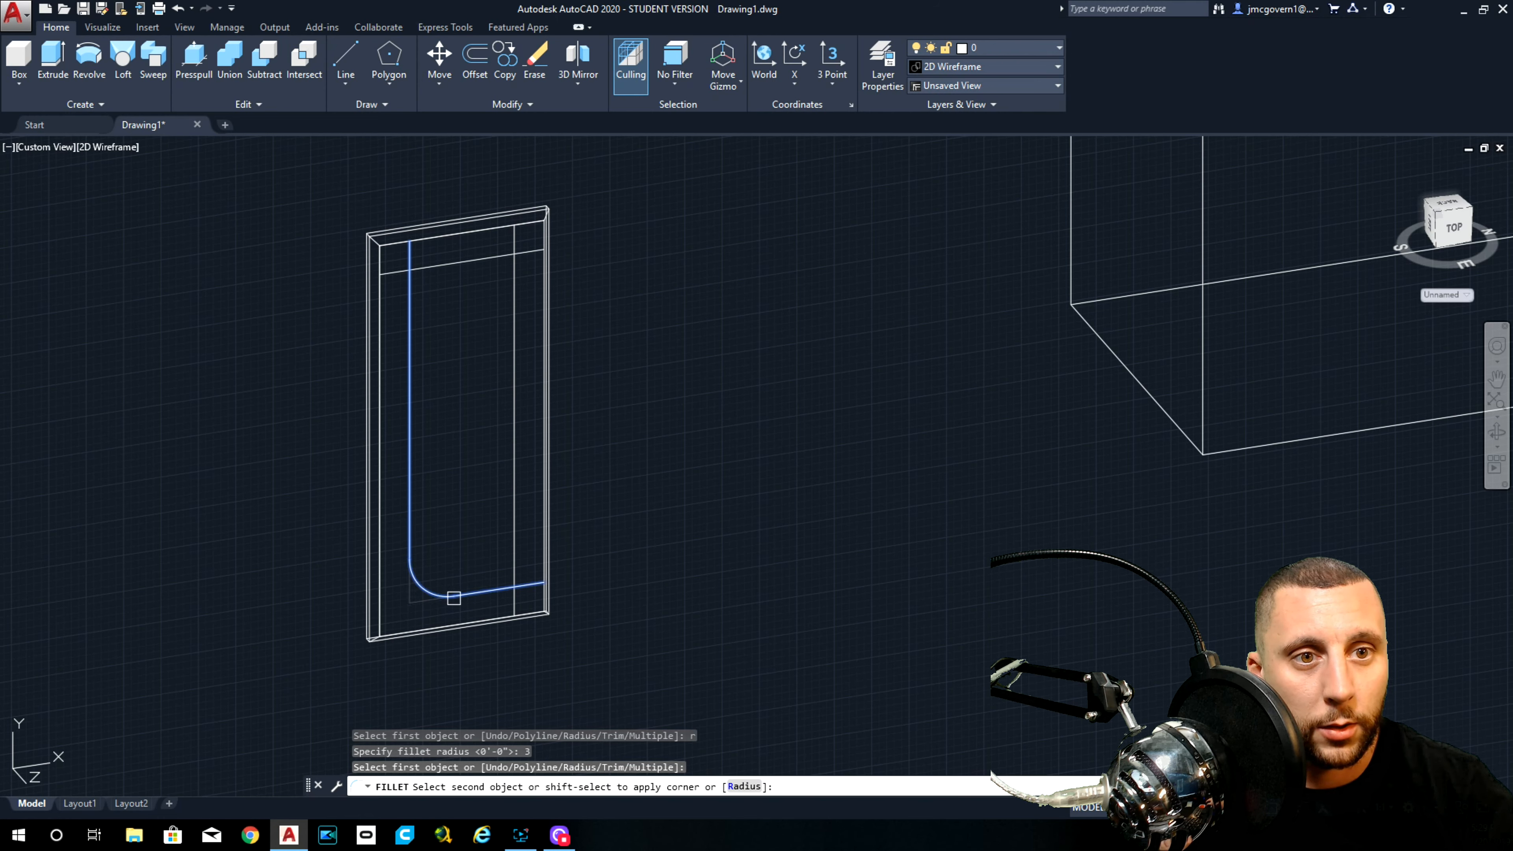
left_click(454, 599)
key("Return")
left_click(469, 595)
left_click(515, 539)
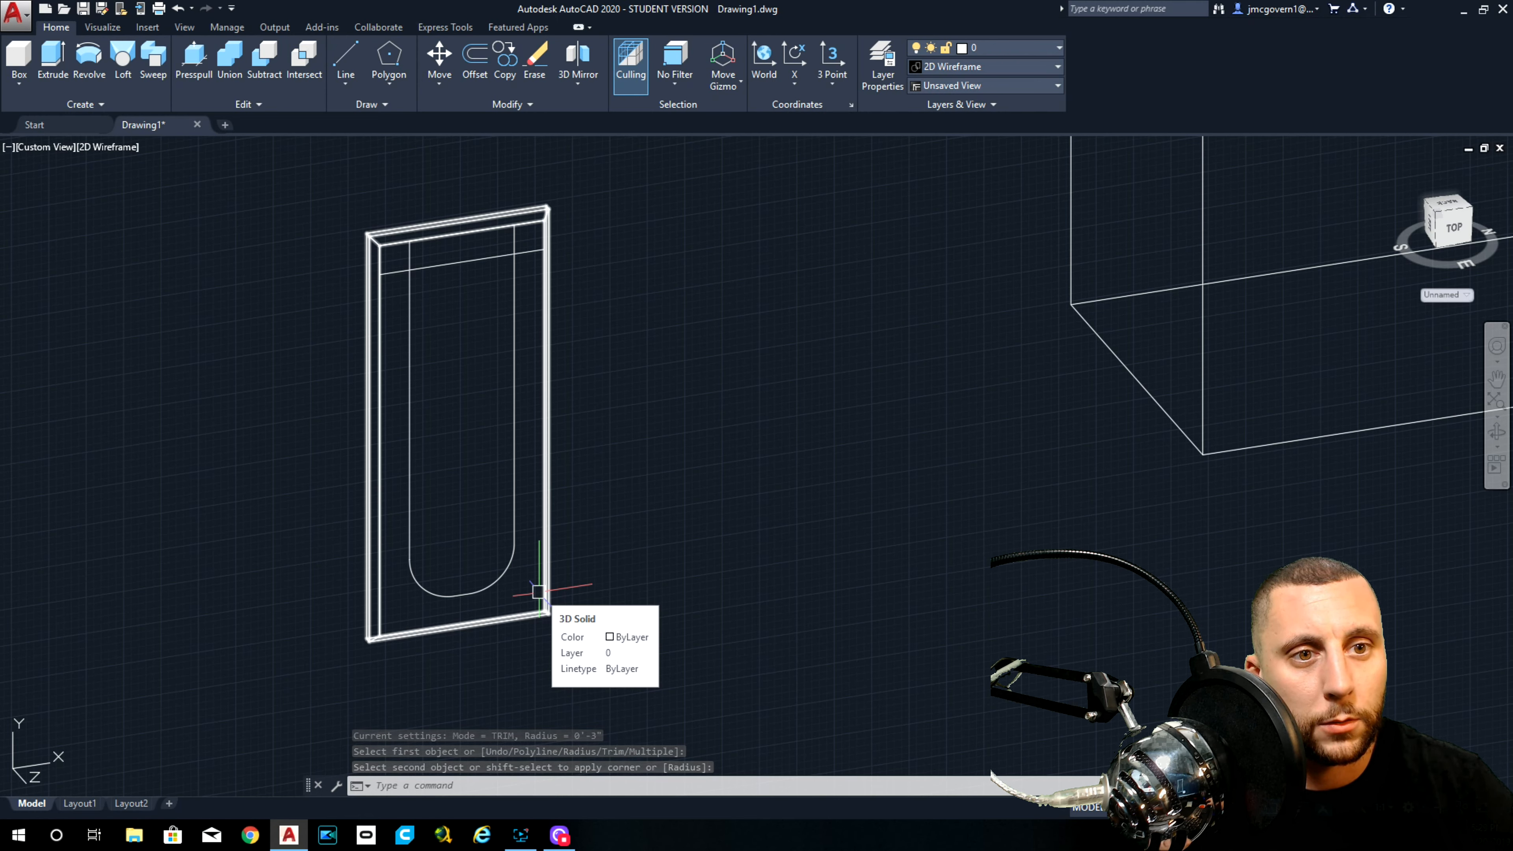
key("ctrl+z")
key("ctrl+z")
Step: Fillet both lower corners of the inner outline with a 2-inch radius
type("fillet")
key("Return")
type("r")
key("Return")
type("2")
key("Return")
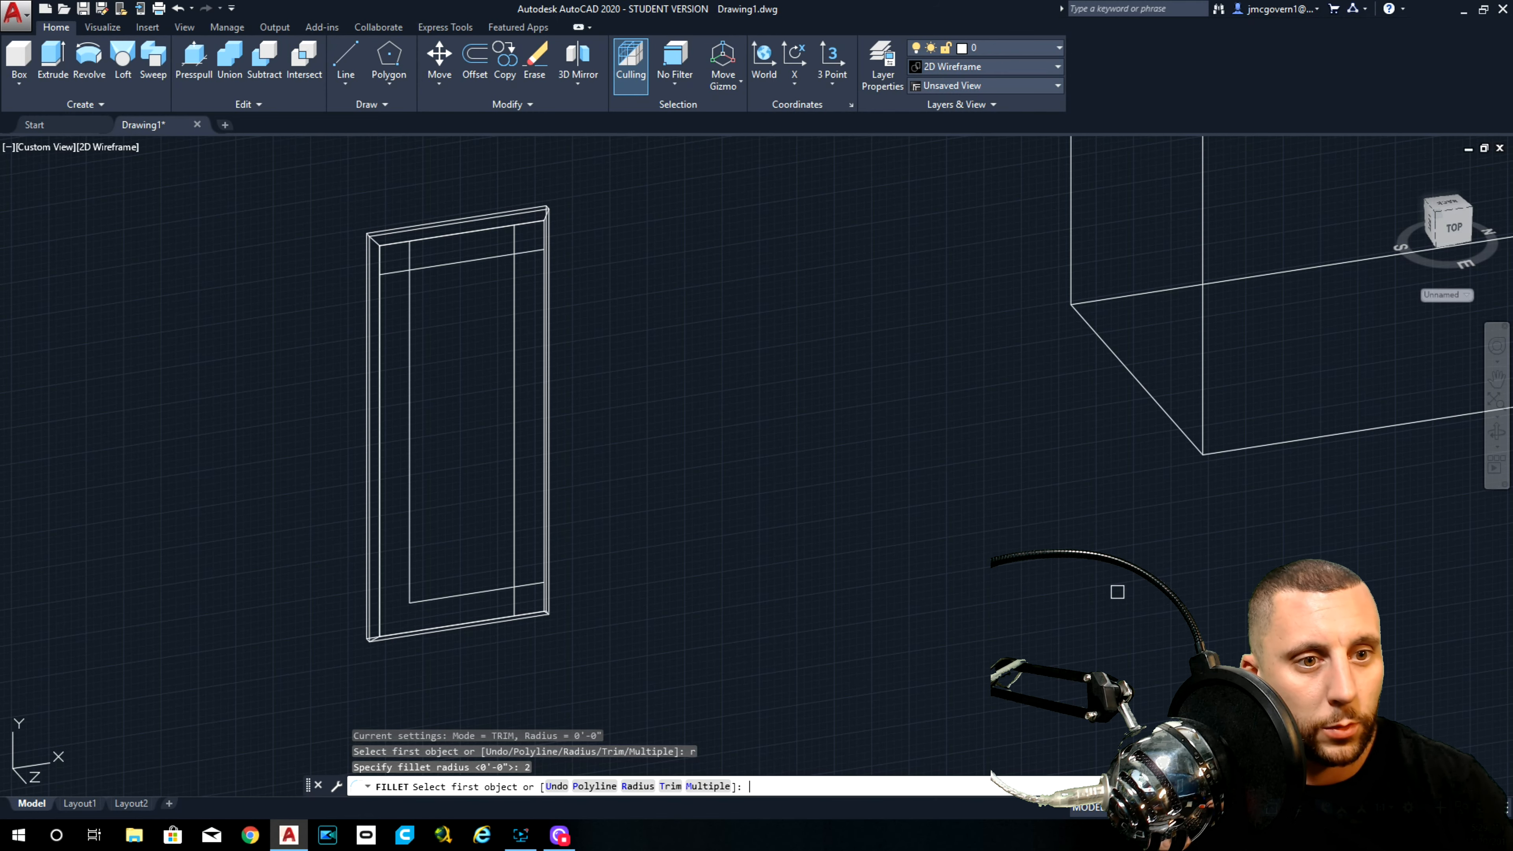
left_click(411, 570)
left_click(439, 594)
key("Return")
left_click(477, 593)
left_click(513, 563)
Step: Fillet both upper corners of the inner outline with the same 2-inch radius
key("Return")
left_click(511, 291)
left_click(479, 261)
key("Return")
left_click(443, 264)
left_click(411, 294)
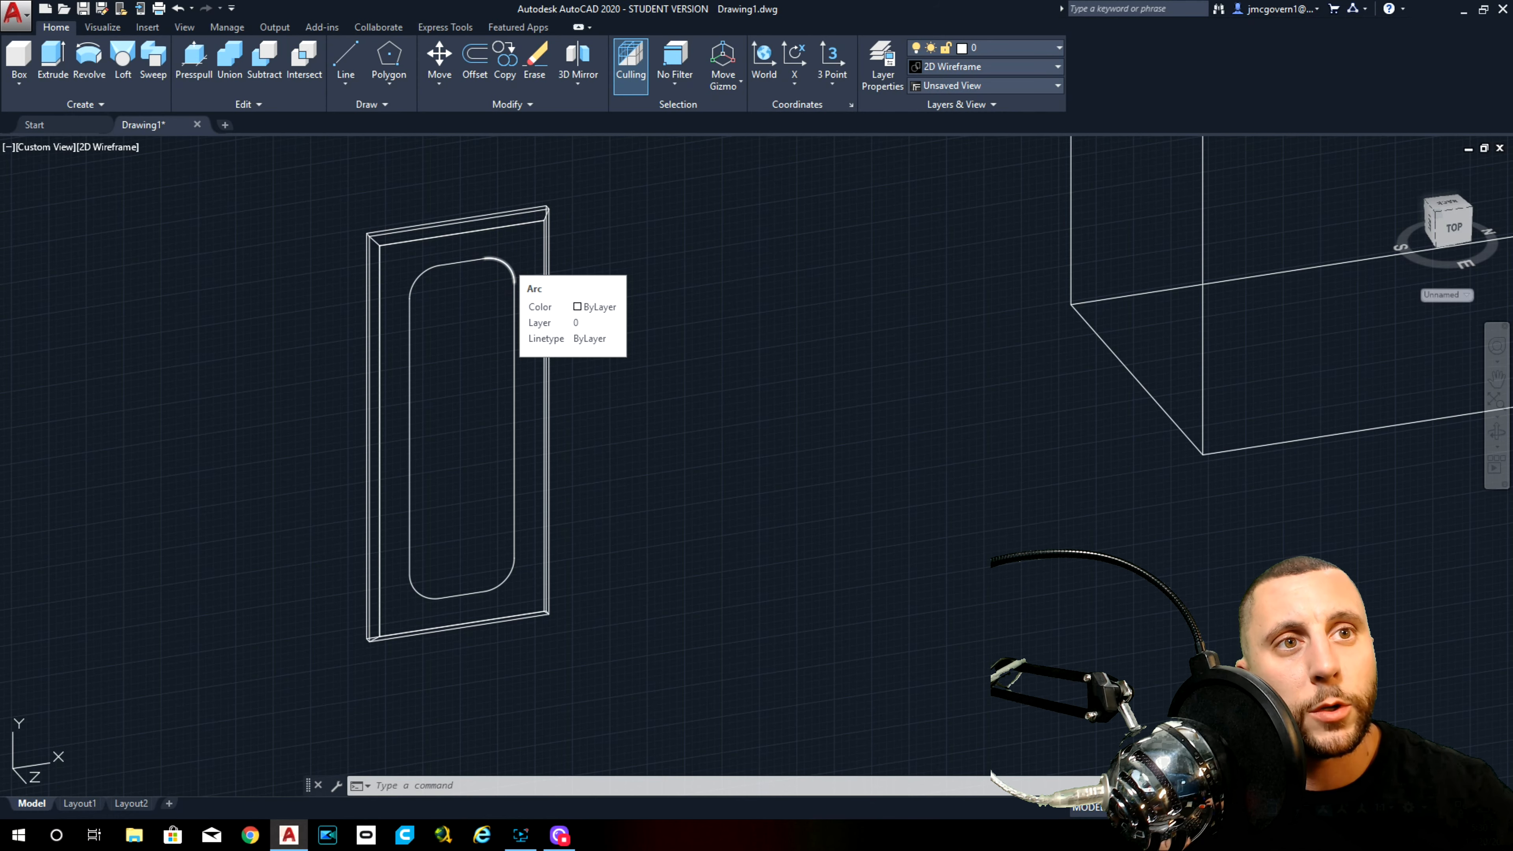
Step: Select the lines and arcs of the rounded inner outline and join them
left_click(505, 265)
left_click(456, 260)
left_click(417, 274)
left_click(411, 327)
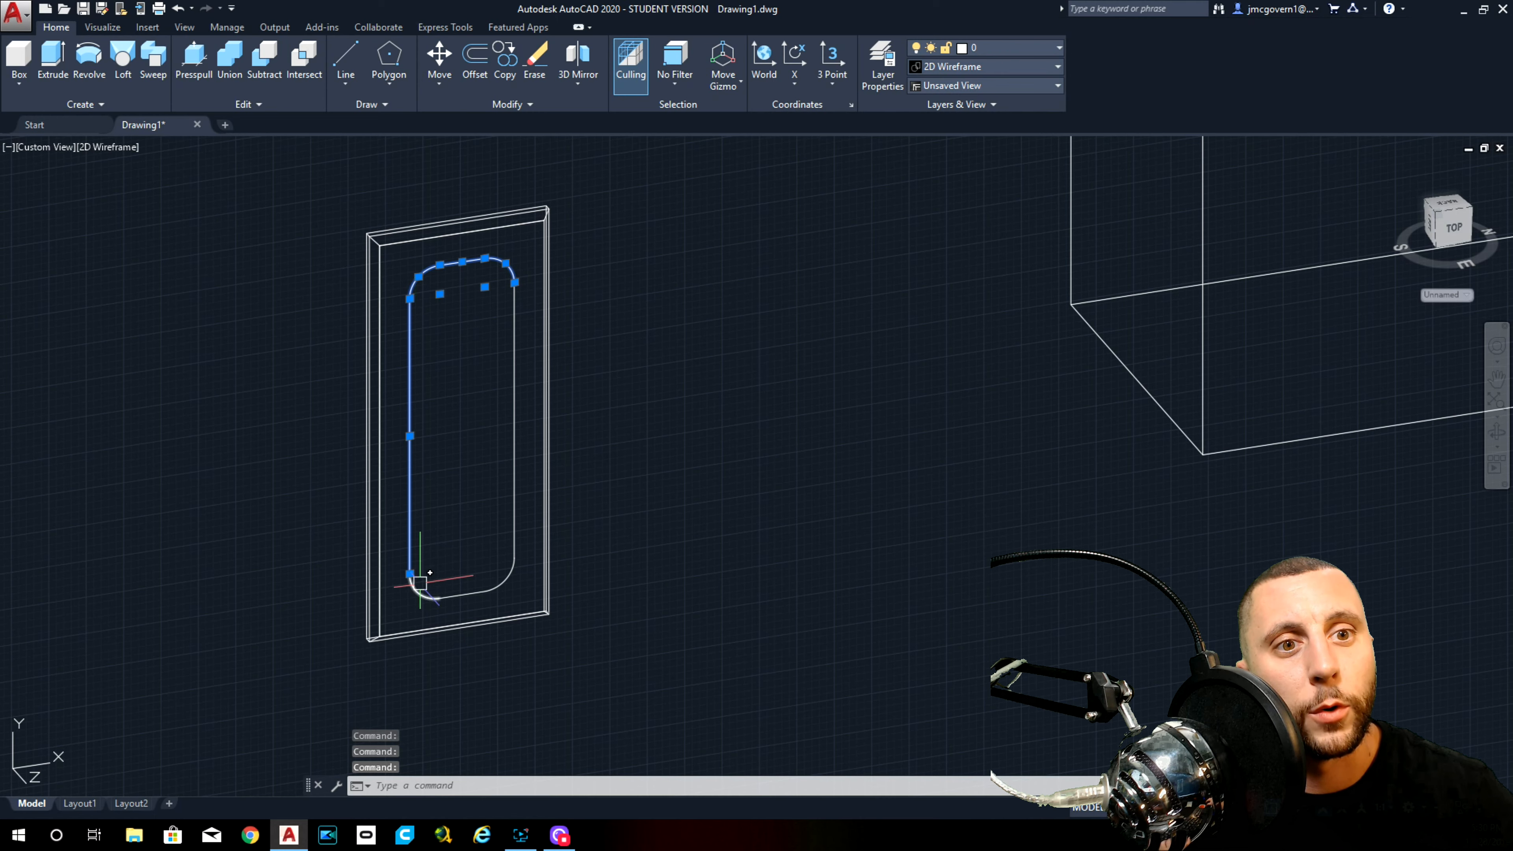
left_click(469, 593)
left_click(507, 574)
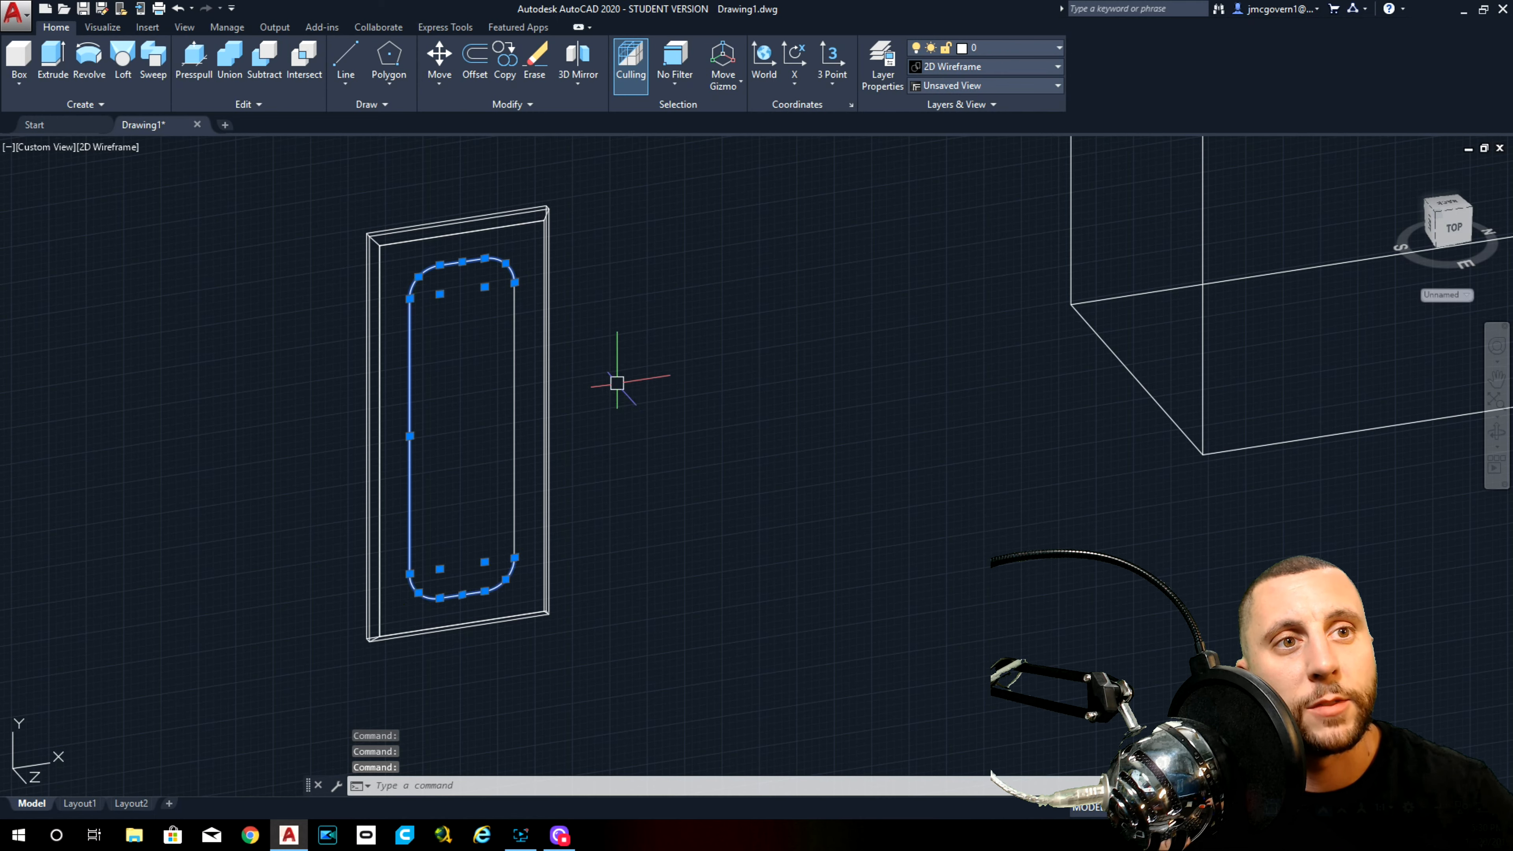
type("join")
key("Return")
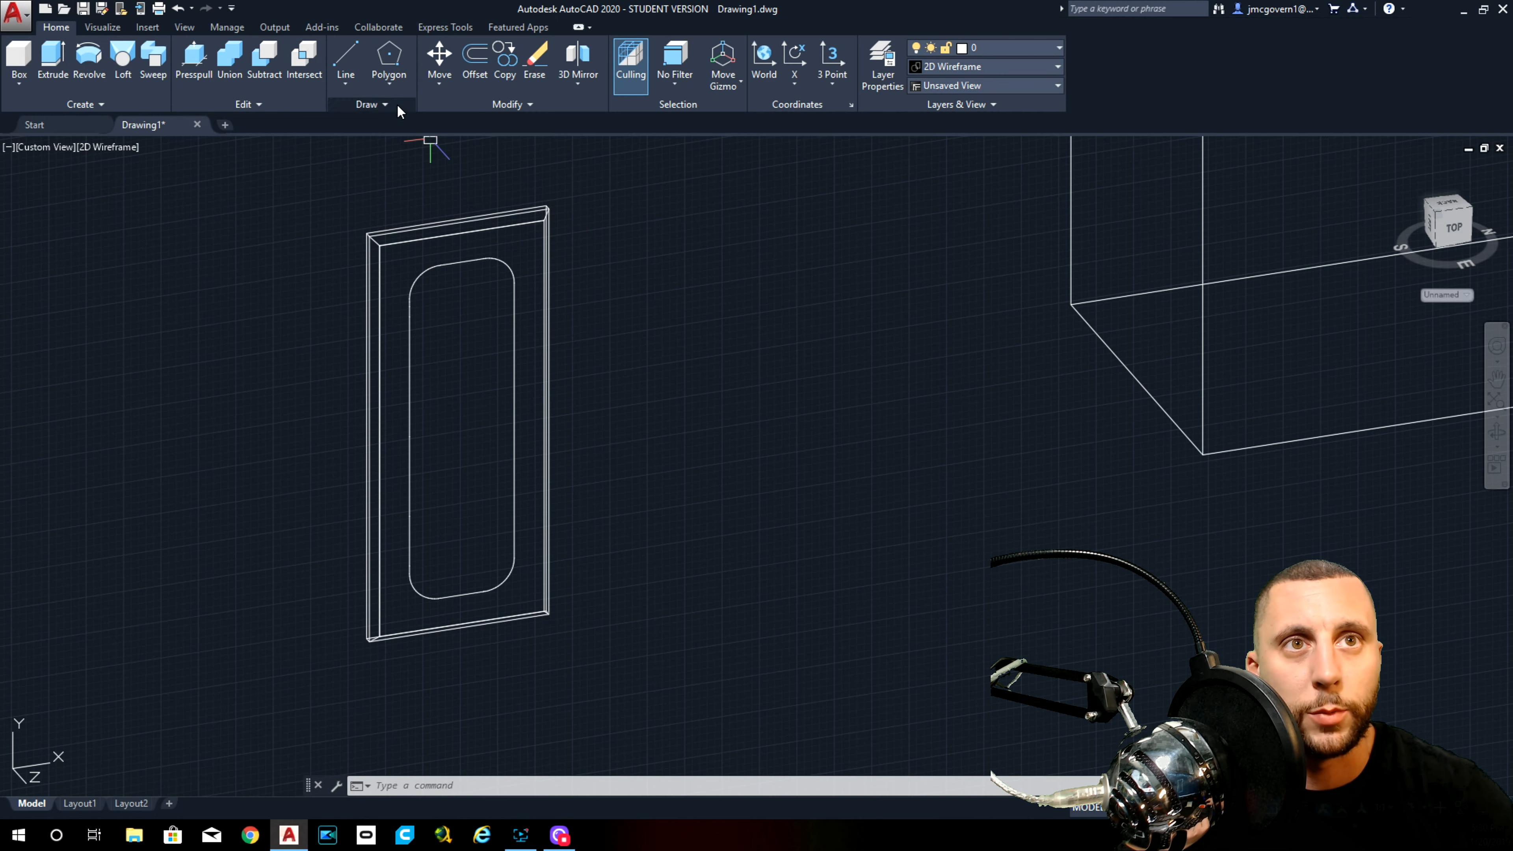
Step: Draw a circle with a 0.5-inch radius in the empty space beside the panel
left_click(388, 84)
left_click(405, 167)
left_click(719, 309)
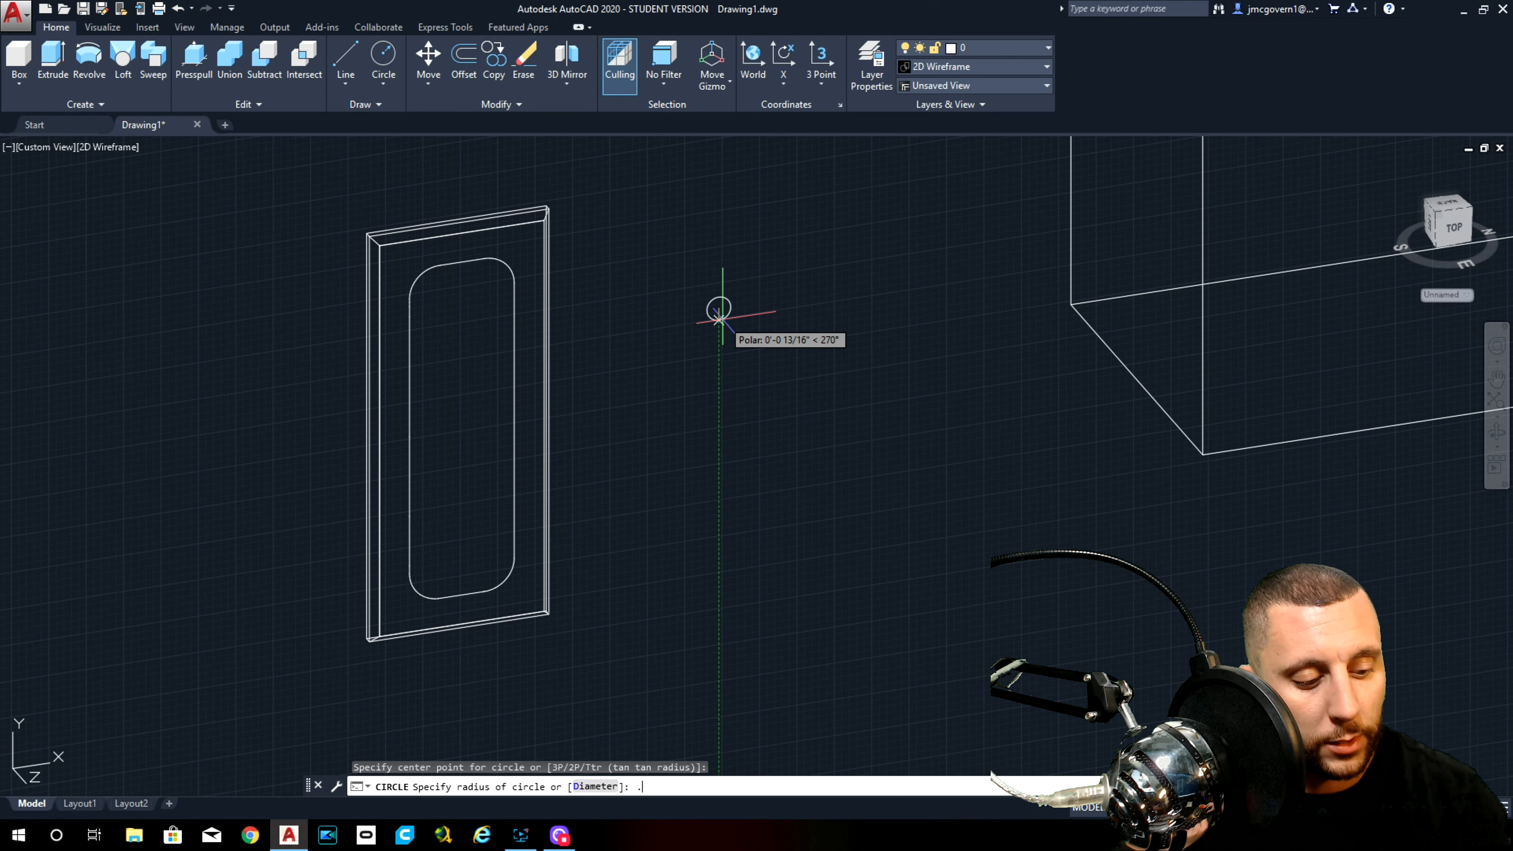
key("Return")
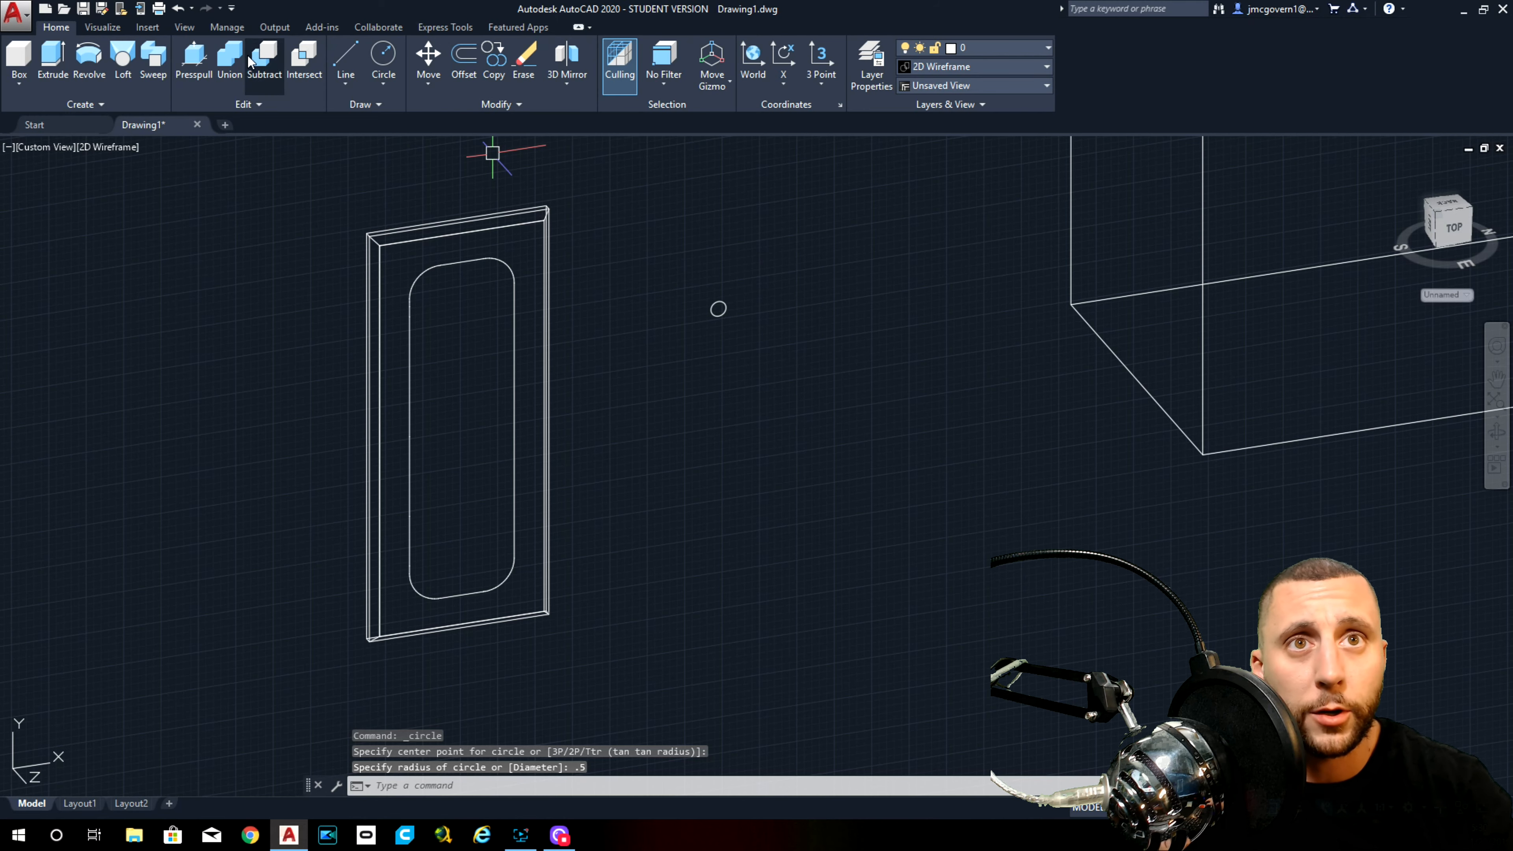
Step: Try sweeping the circle along the rounded inner outline, check it in the Conceptual visual style, and undo both
left_click(154, 62)
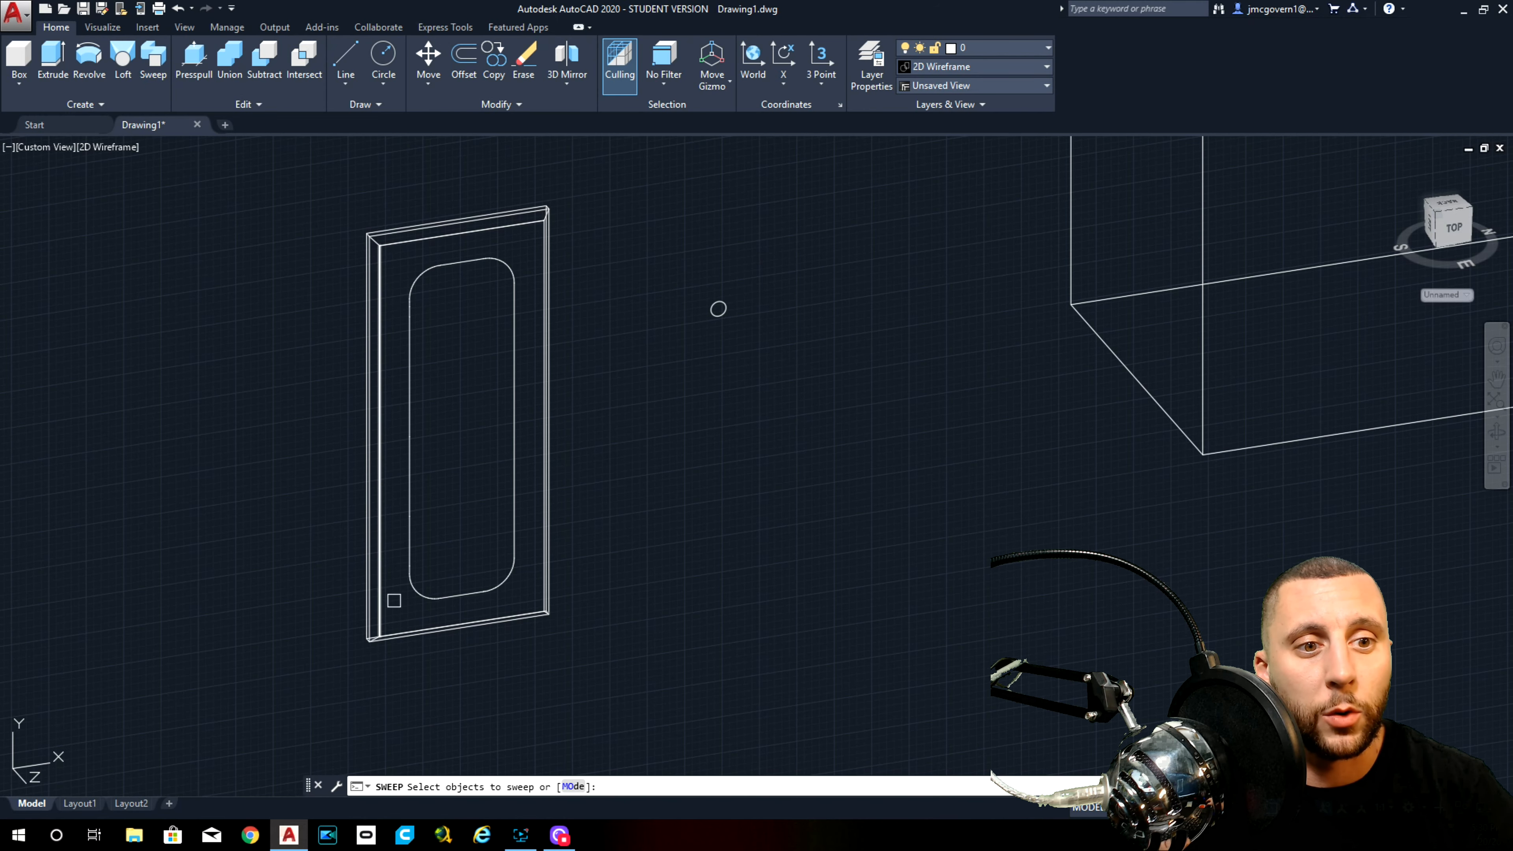
left_click(718, 307)
key("Return")
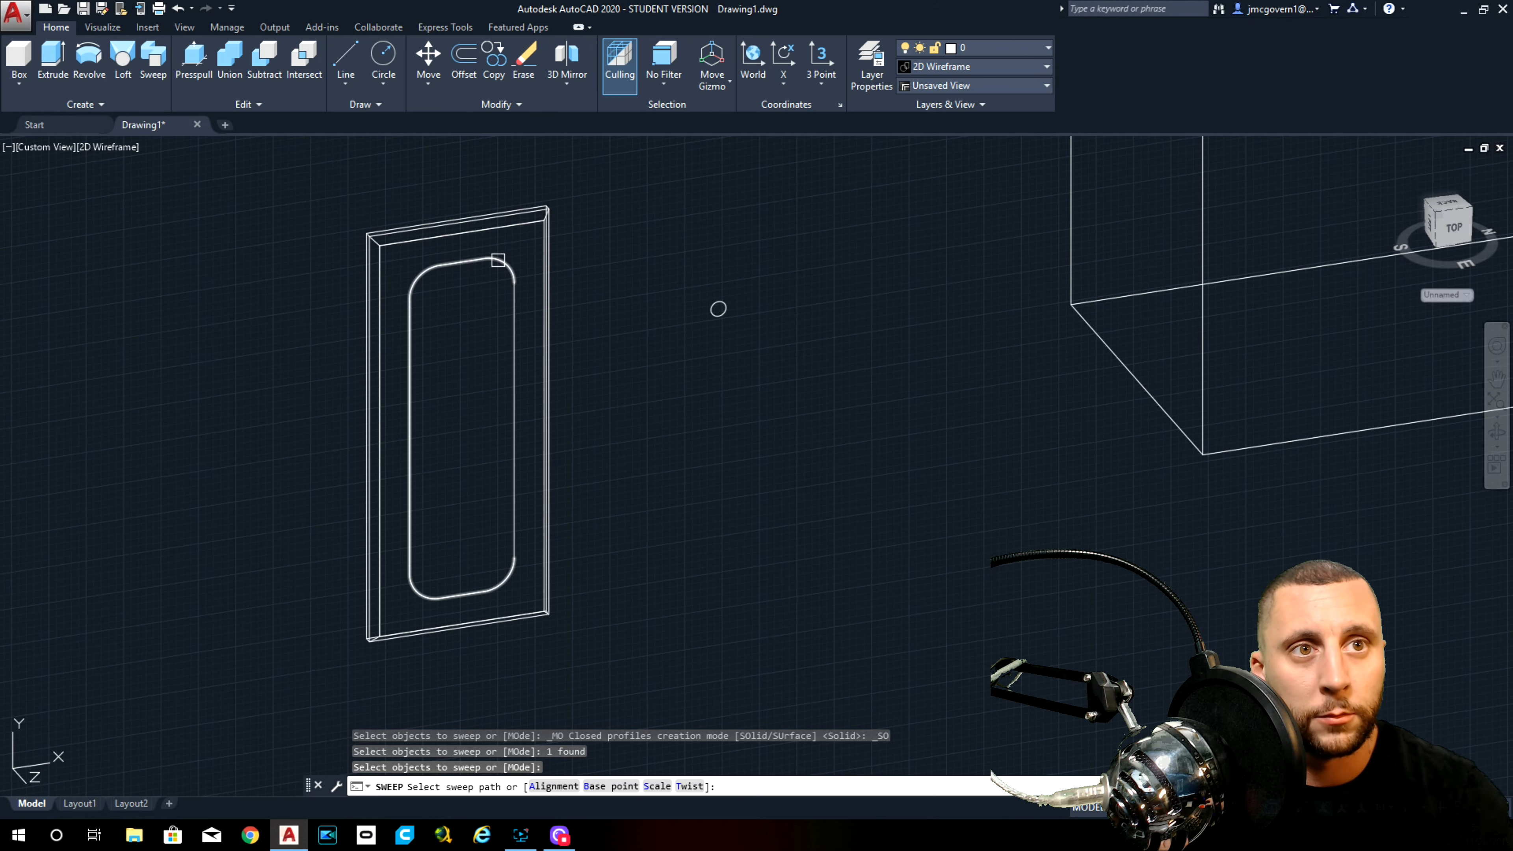
left_click(498, 261)
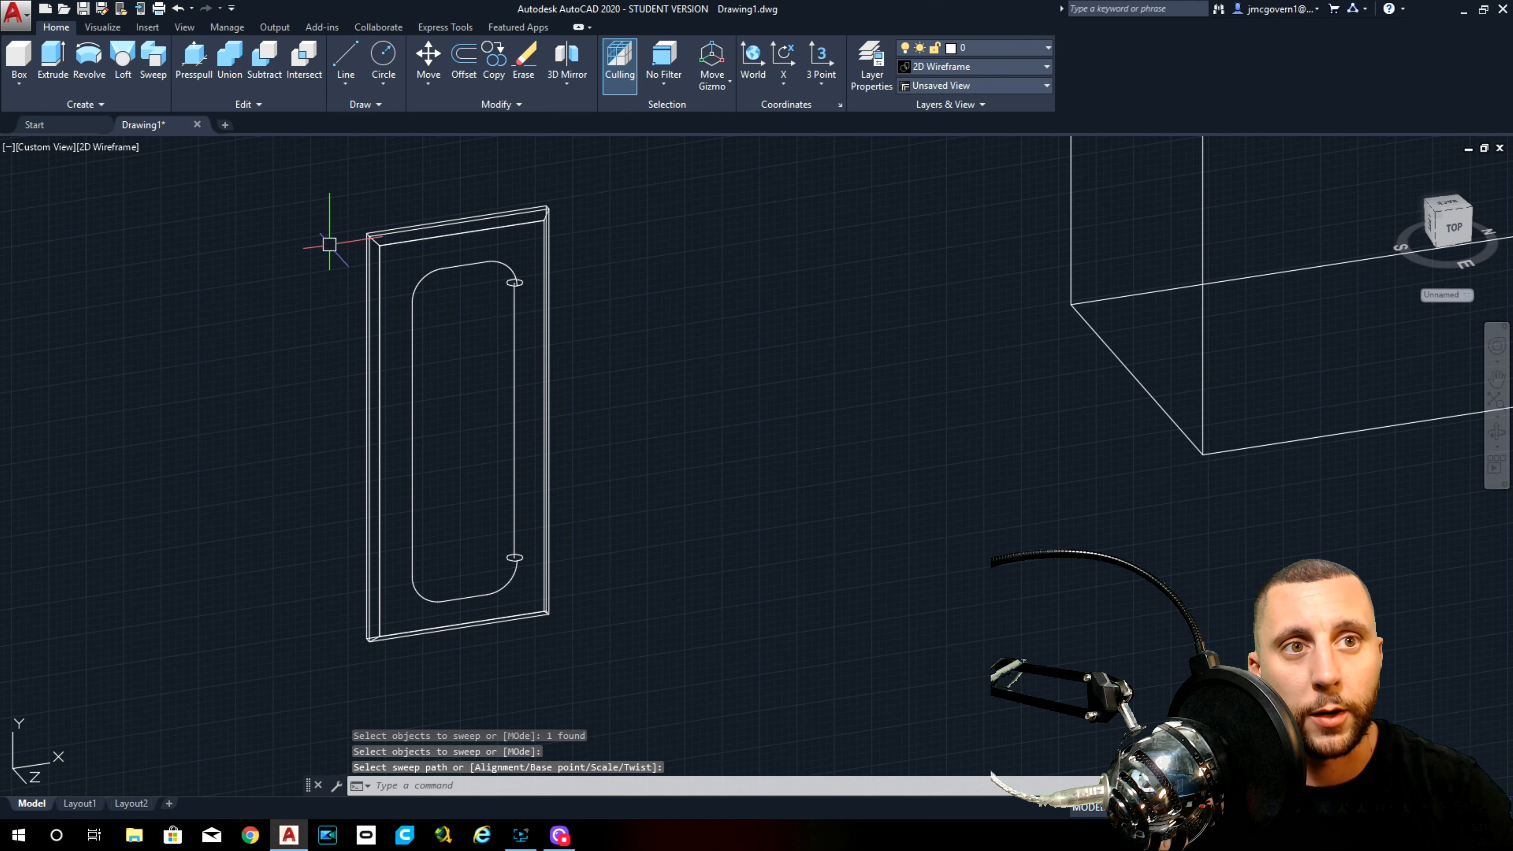
left_click(119, 147)
left_click(170, 204)
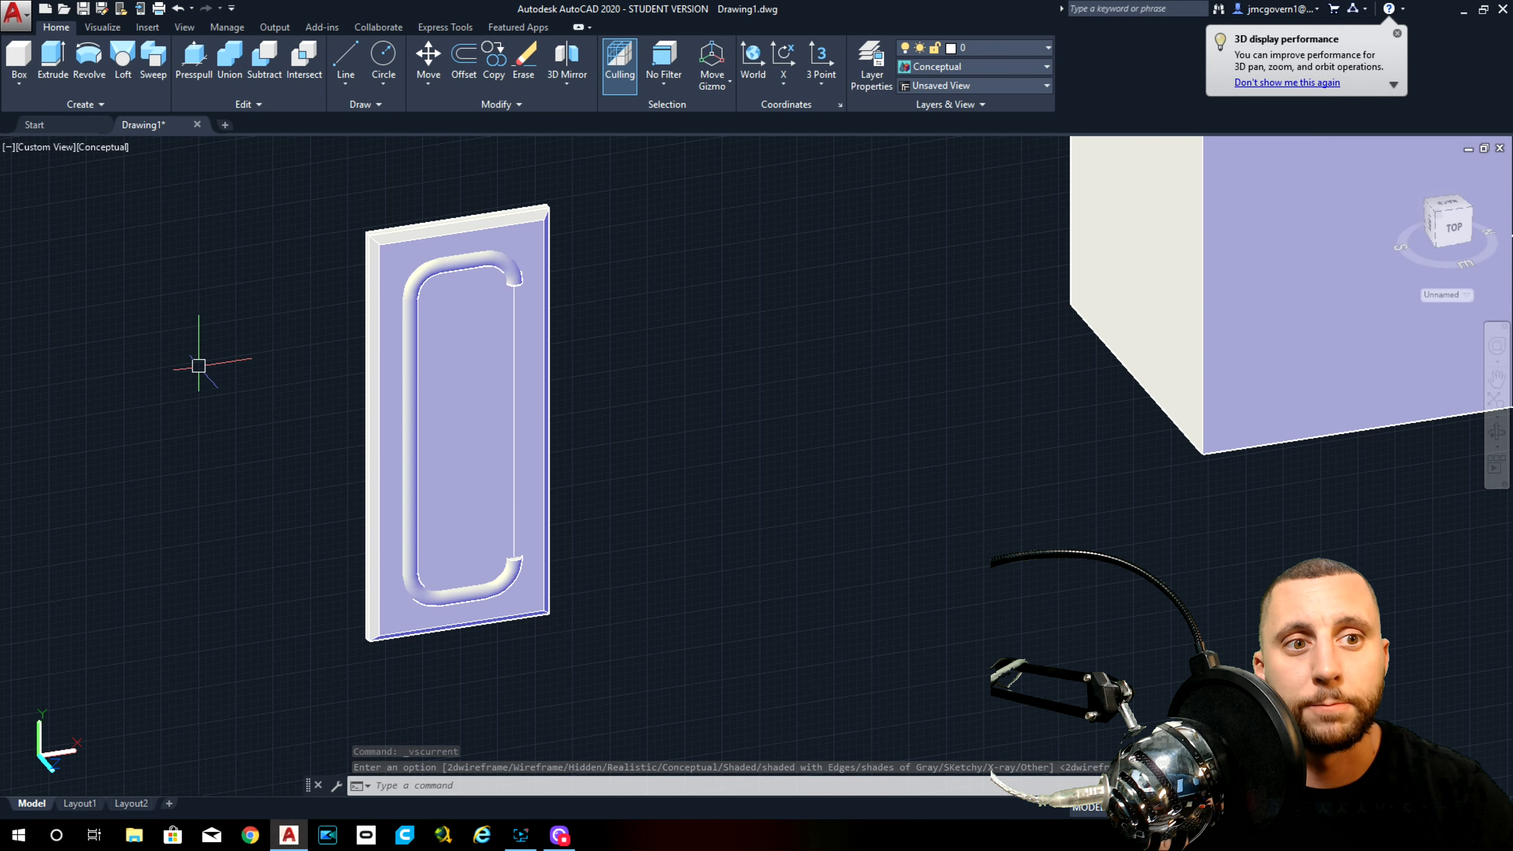
key("ctrl+z")
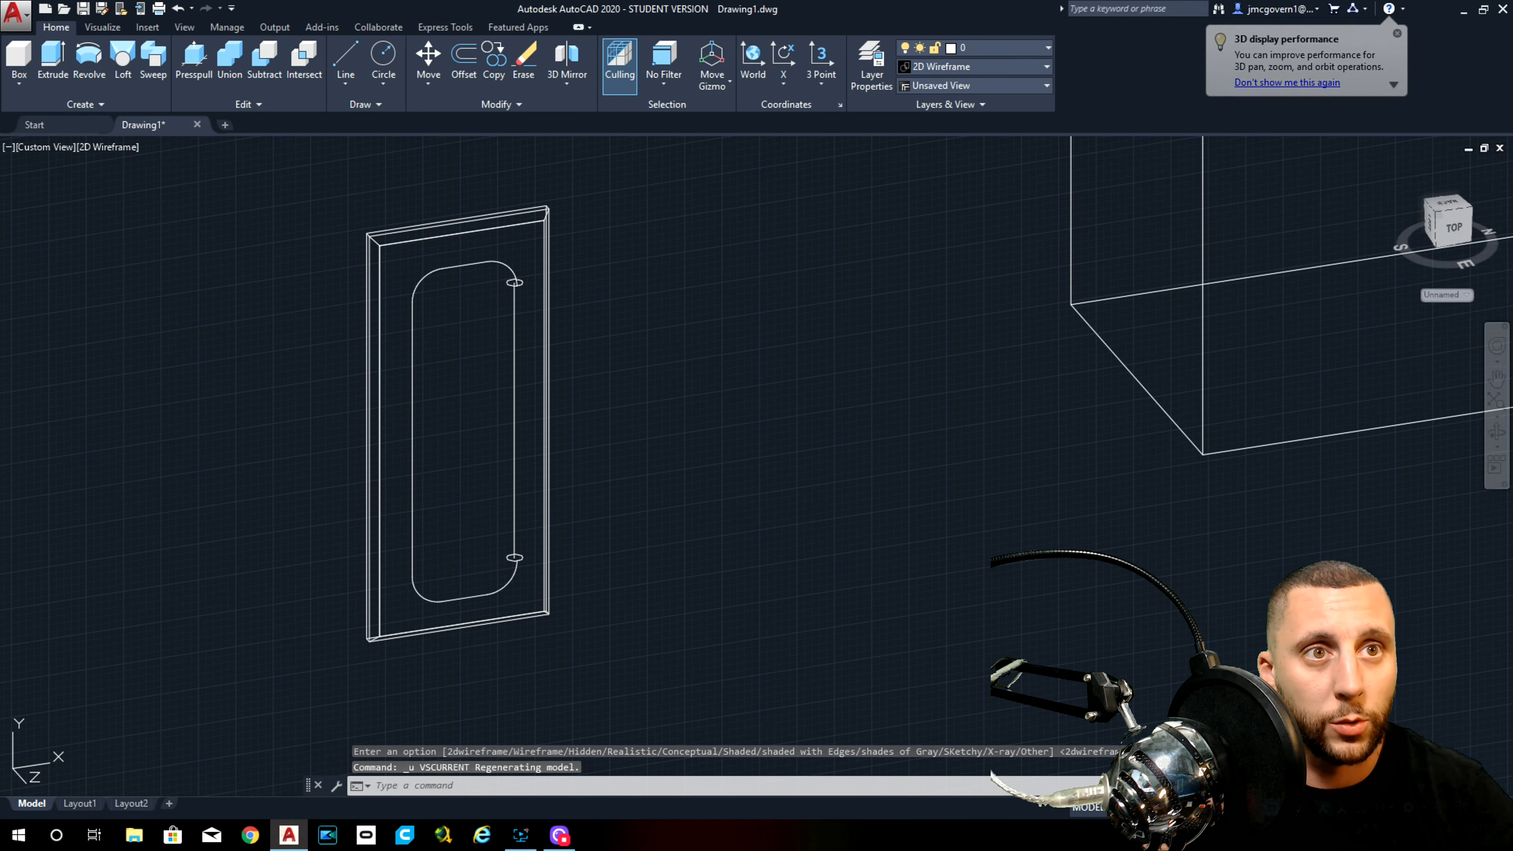
key("ctrl+z")
Step: Copy the small circle from its center to a spot directly below the original
left_click(750, 287)
left_click(702, 332)
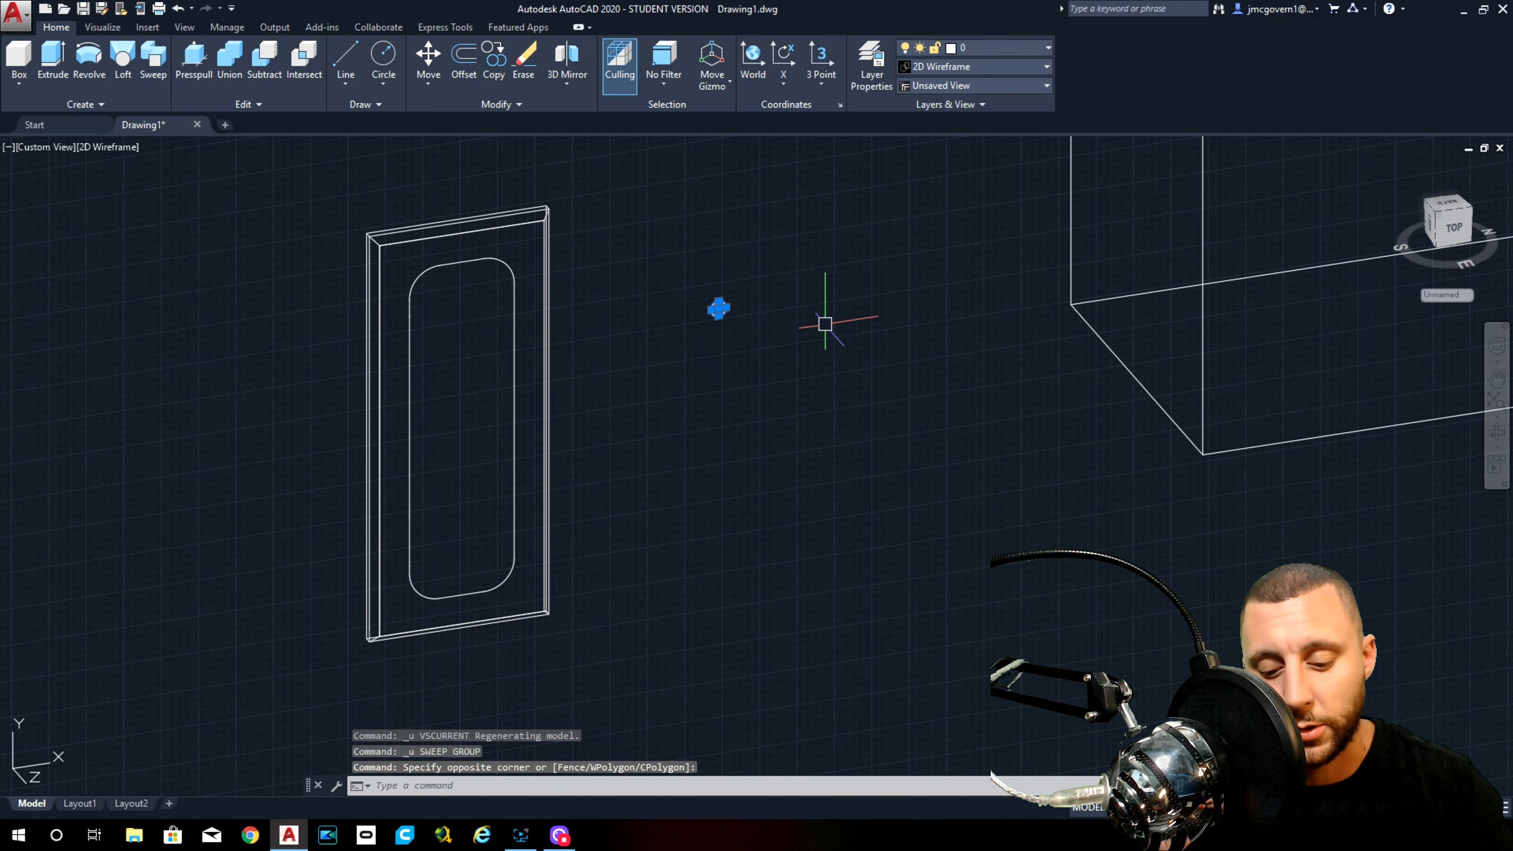
type("co")
key("Return")
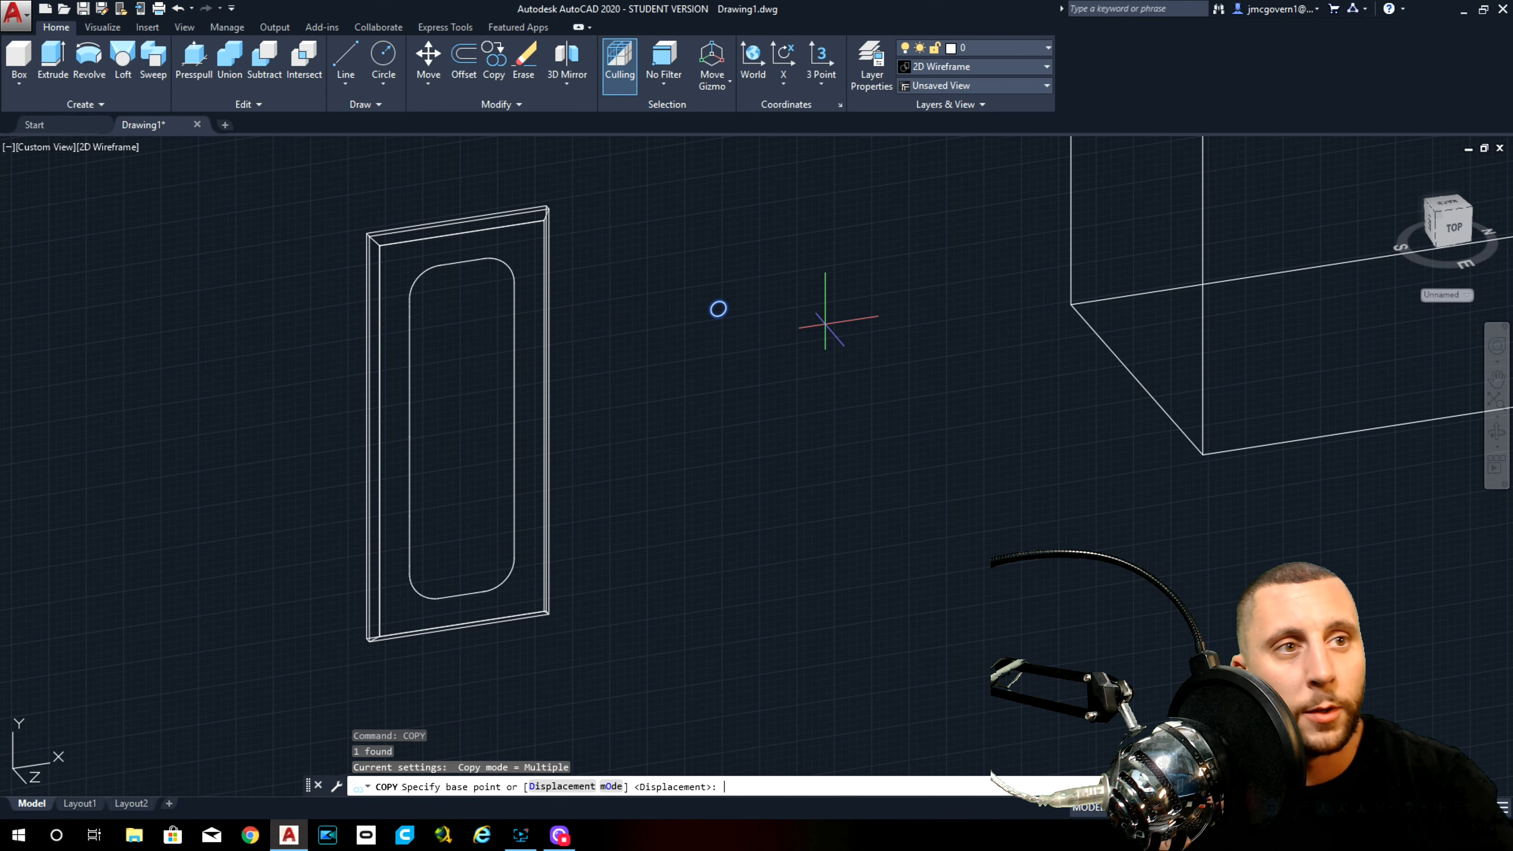
left_click(718, 309)
left_click(718, 367)
key("Escape")
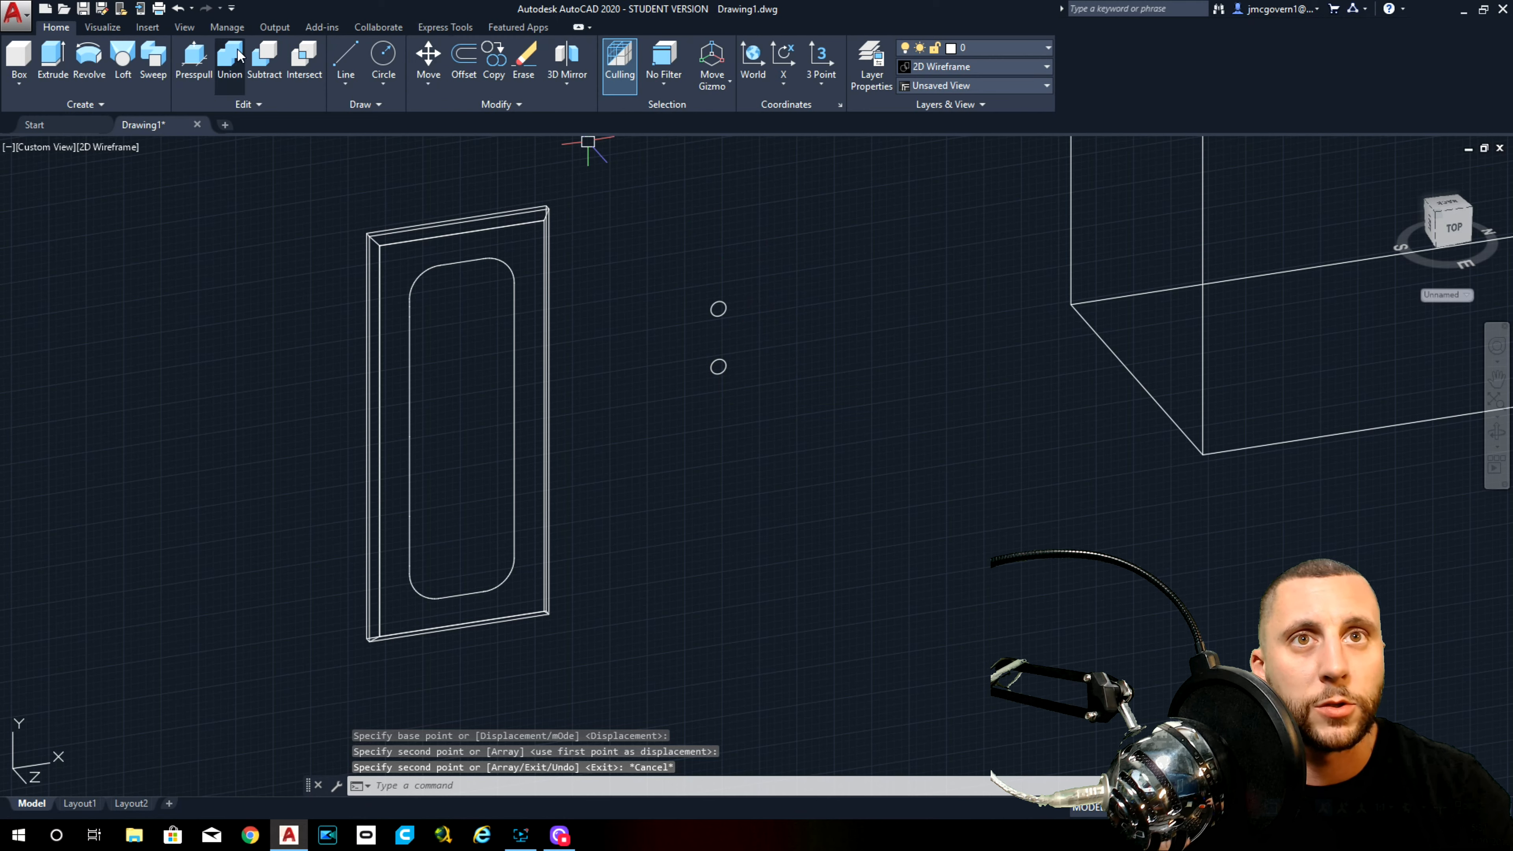
Step: Sweep the upper circle along the rounded outline and the lower circle along the outline's straight right side
left_click(154, 62)
left_click(722, 314)
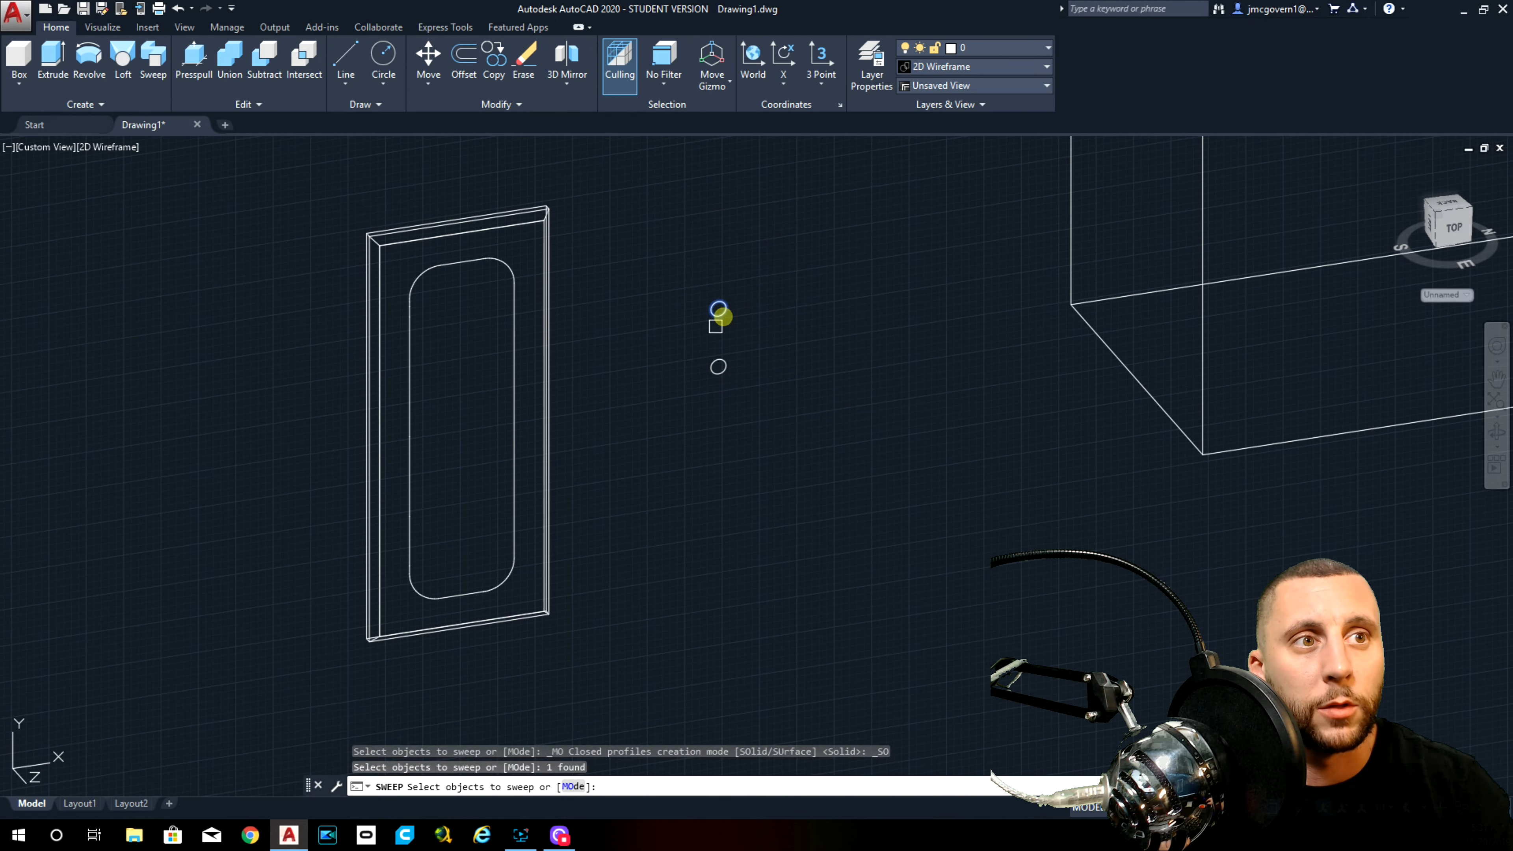
key("Return")
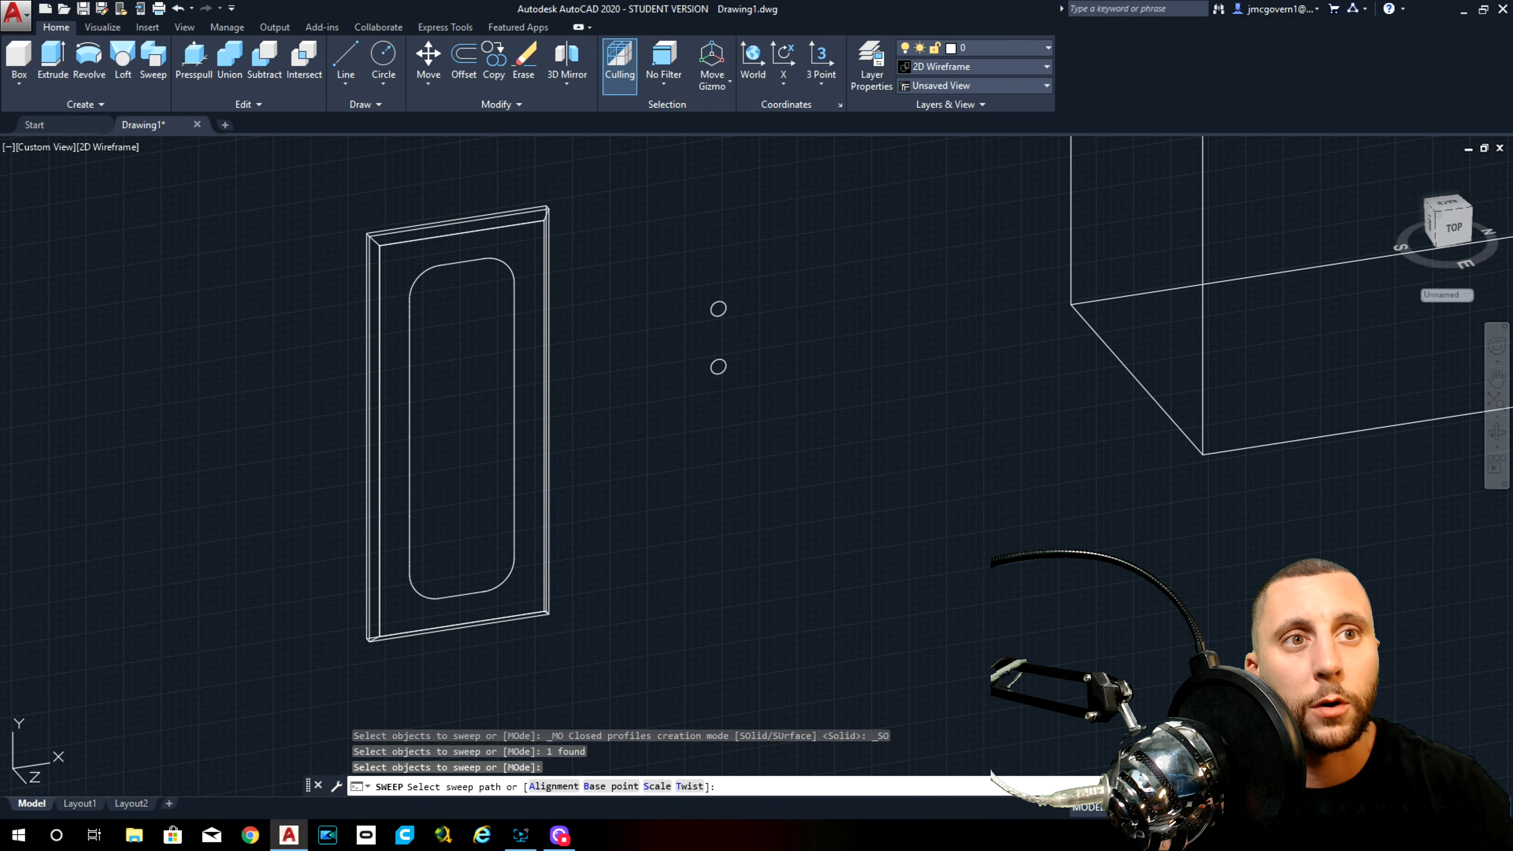
left_click(509, 268)
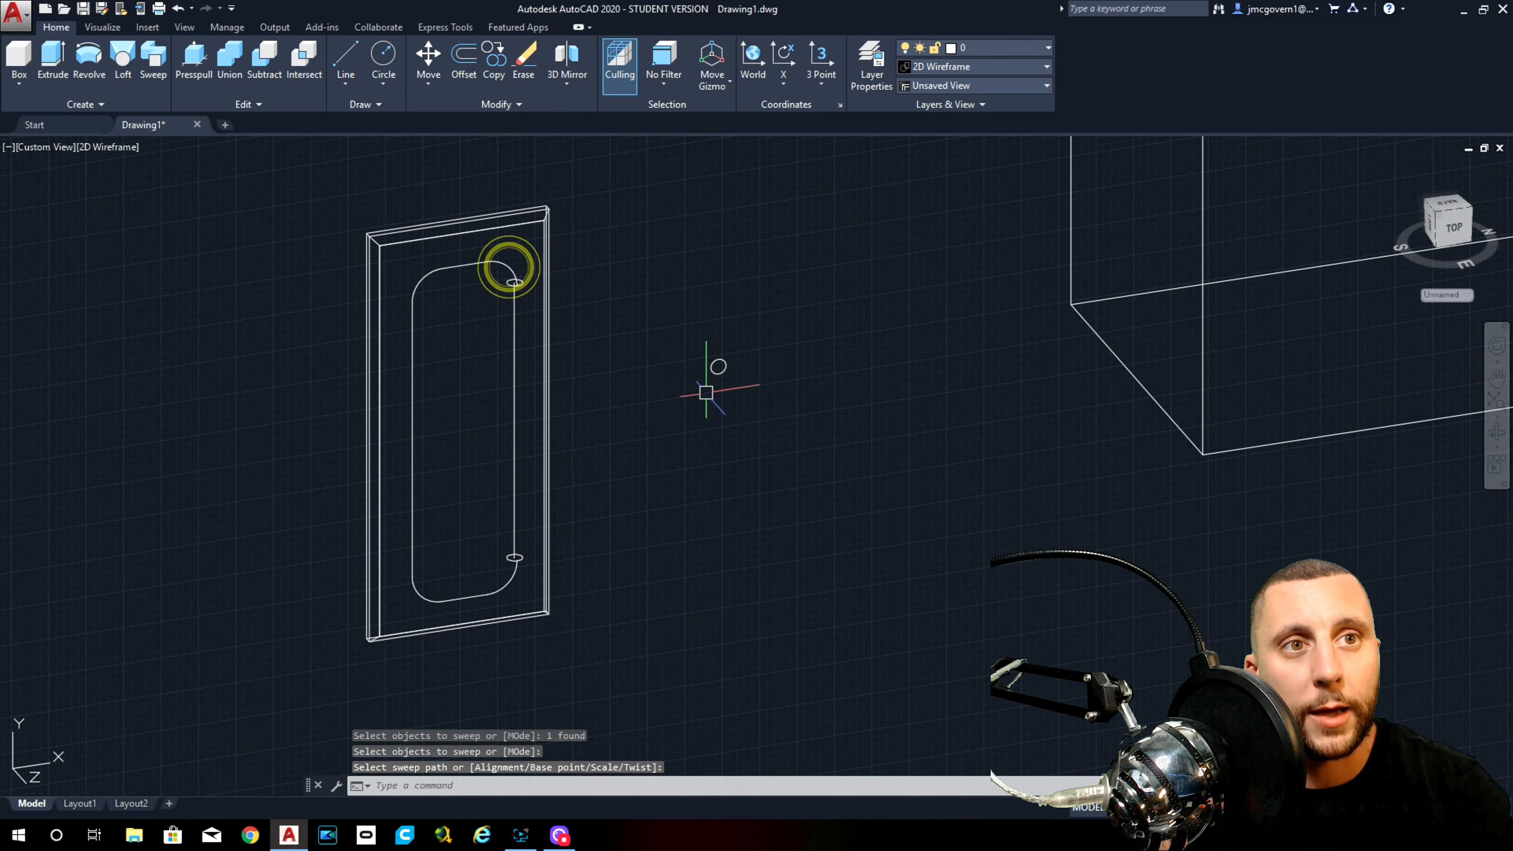
left_click(154, 63)
left_click(724, 371)
key("Return")
left_click(516, 372)
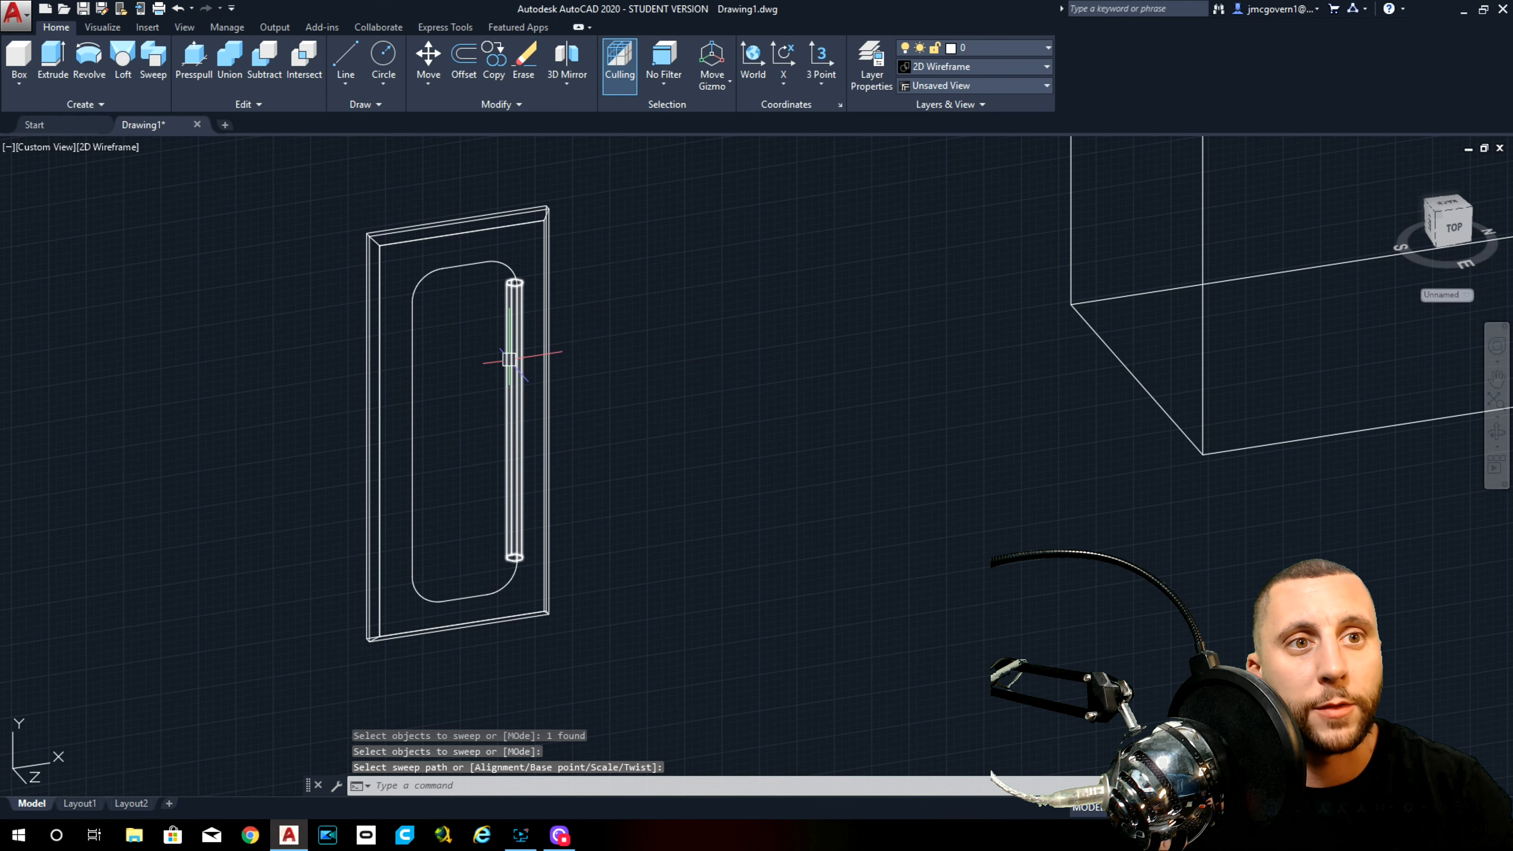
Step: Erase the two leftover lines along the top and left edges of the panel's front face
left_click(264, 64)
left_click(451, 233)
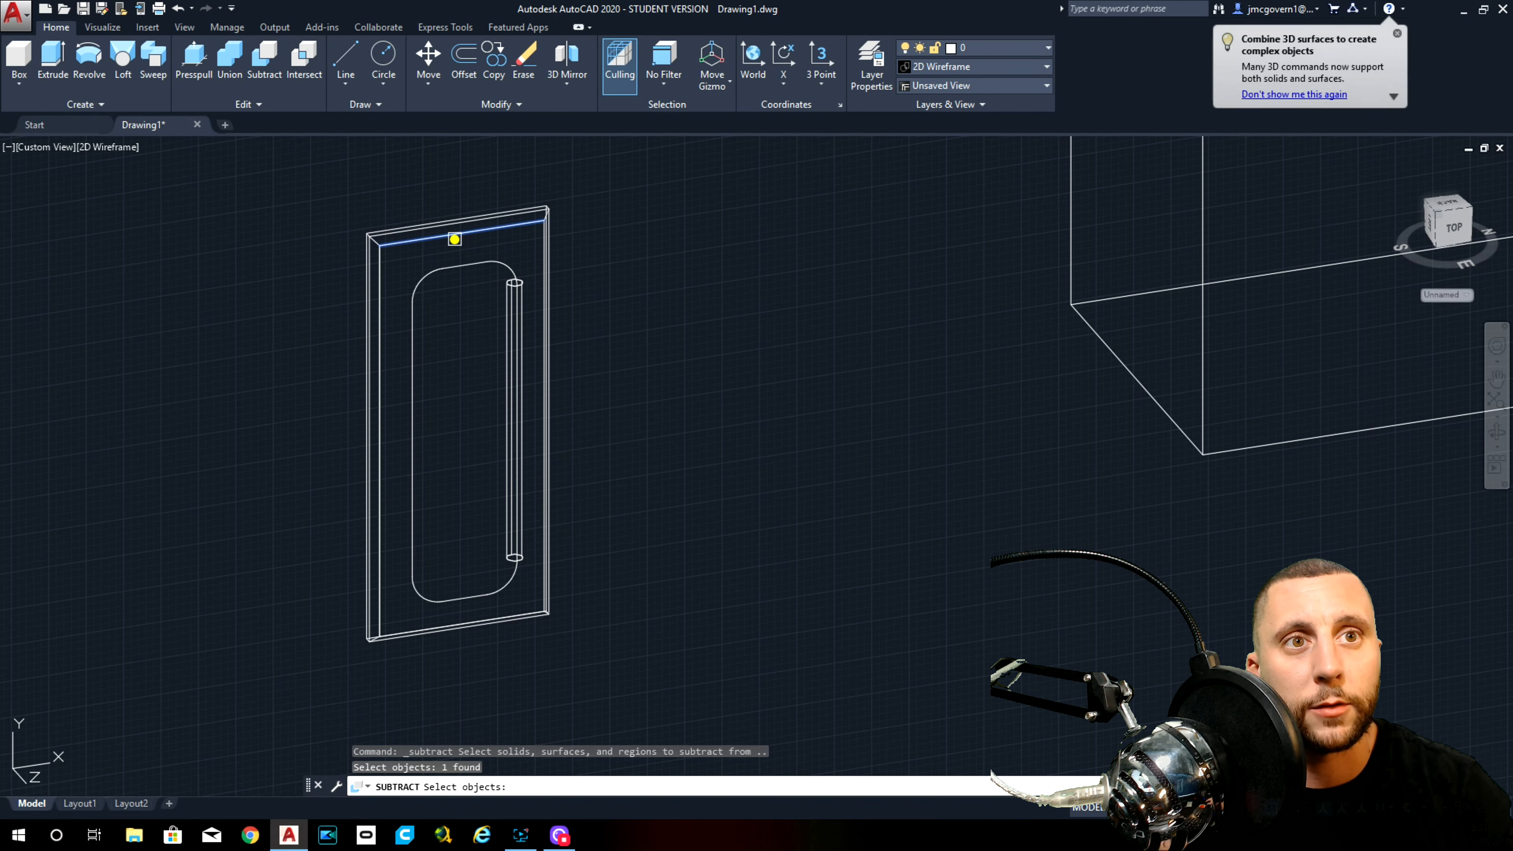
key("Escape")
left_click(381, 280)
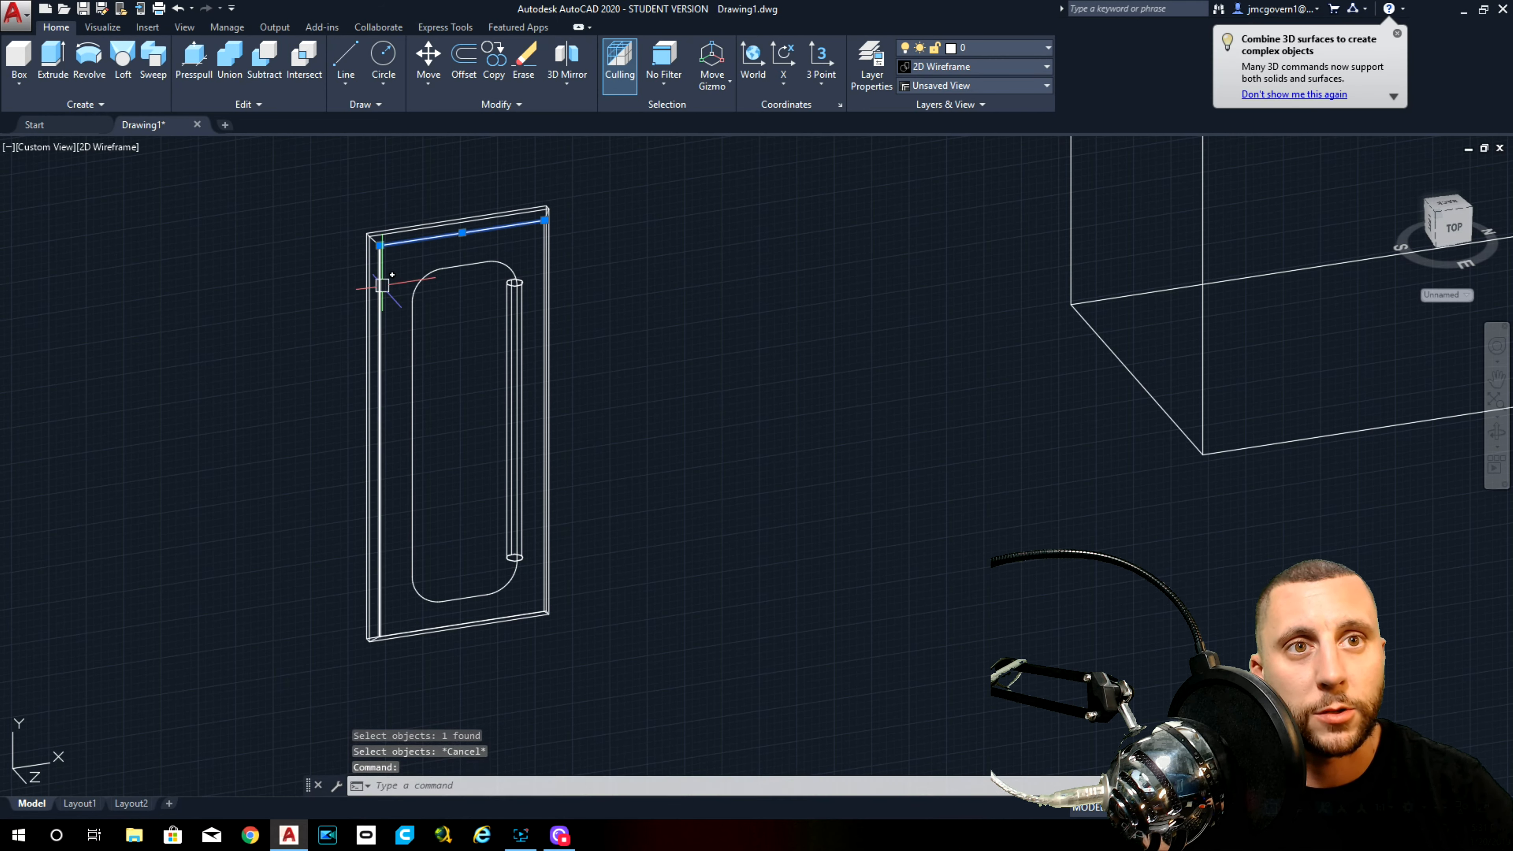
key("Escape")
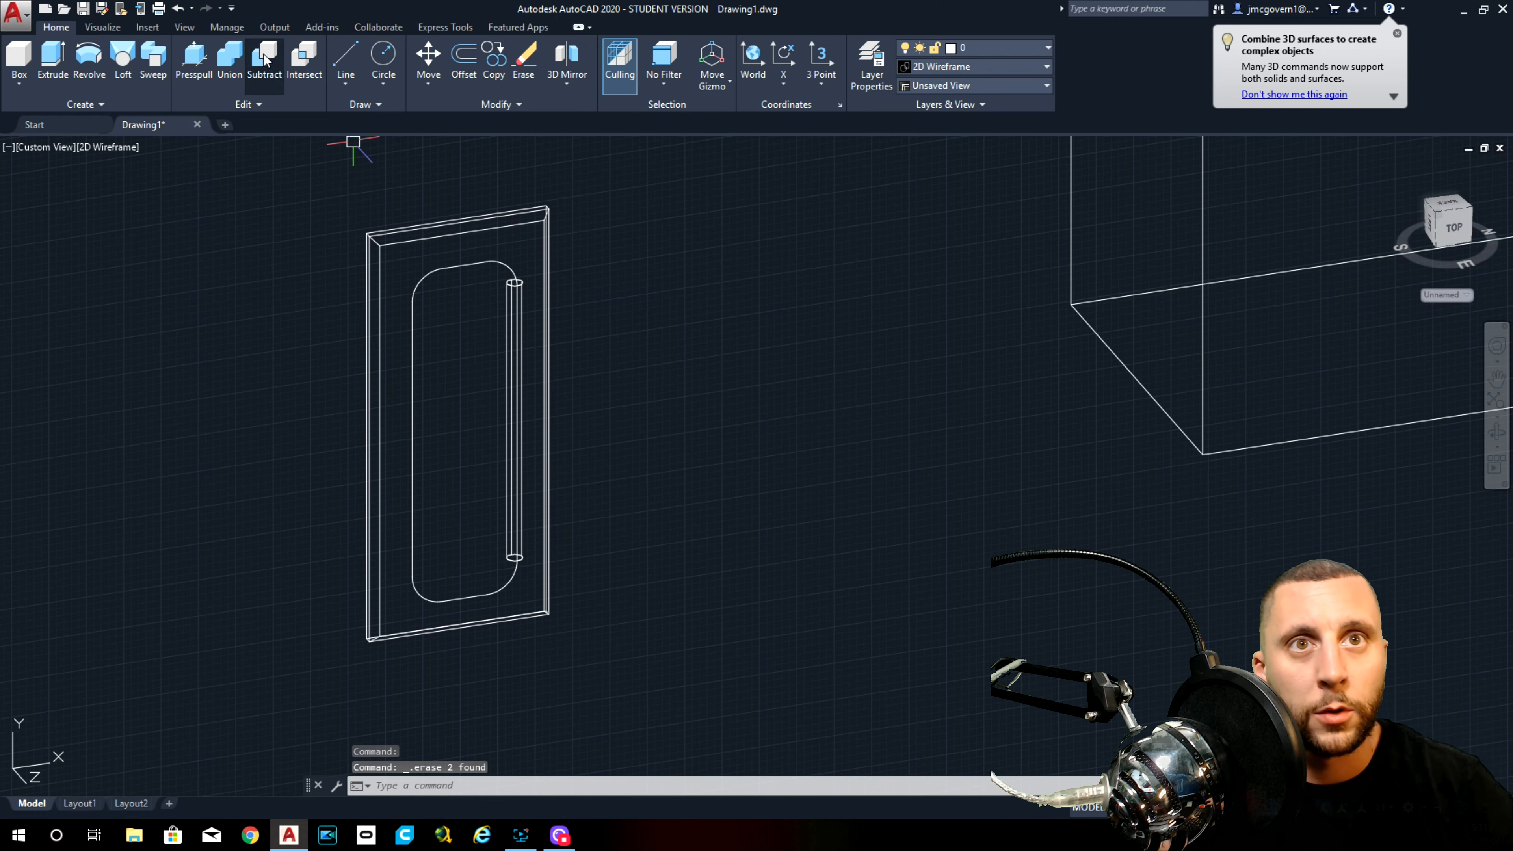
Step: Subtract both swept tubes from the panel solid to cut the rounded groove
left_click(264, 64)
left_click(430, 238)
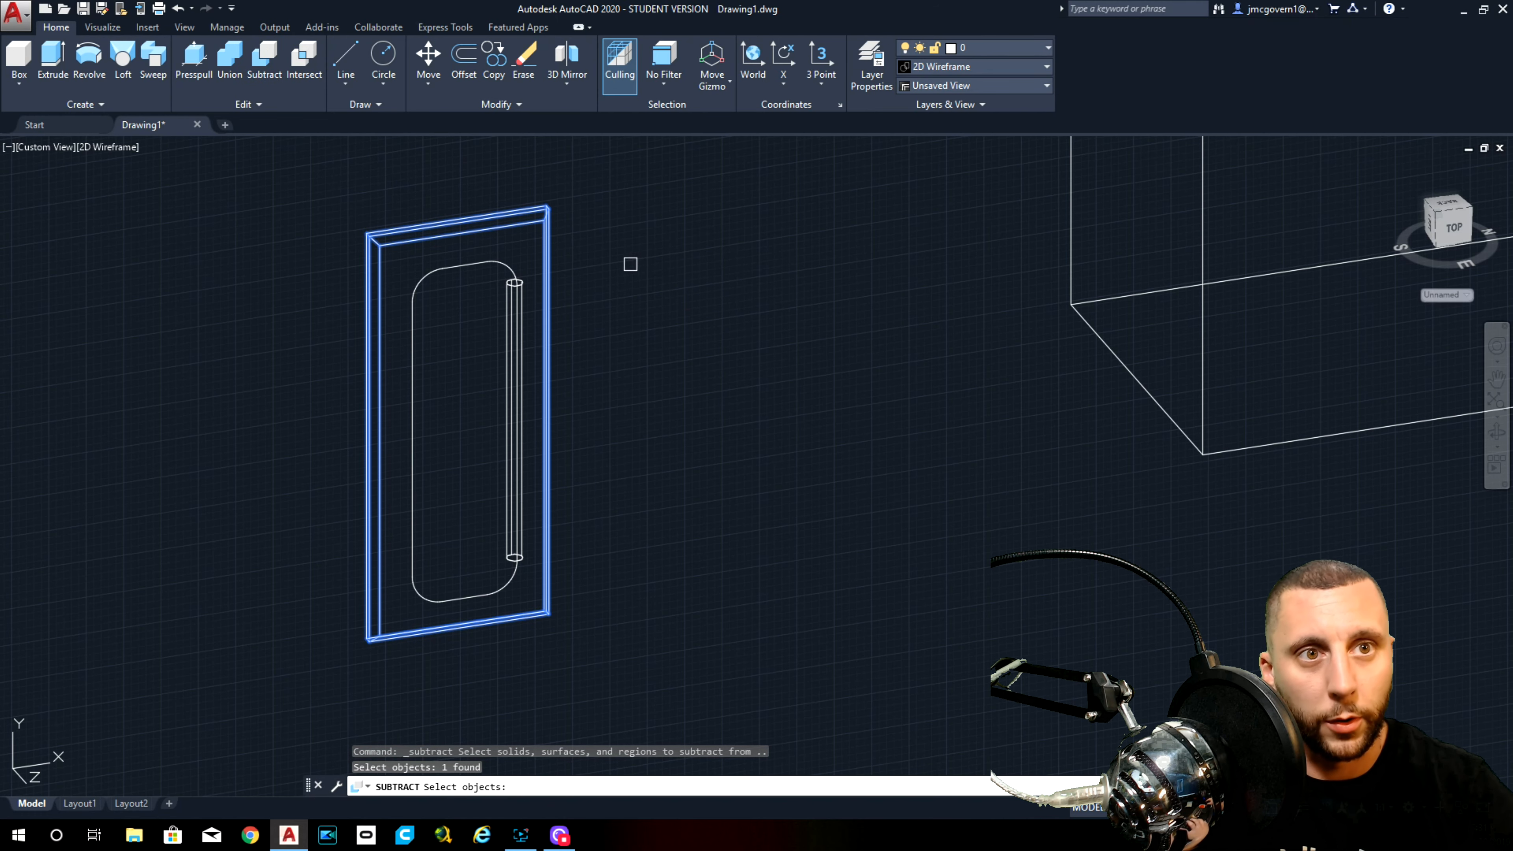
key("Return")
left_click(488, 264)
left_click(514, 316)
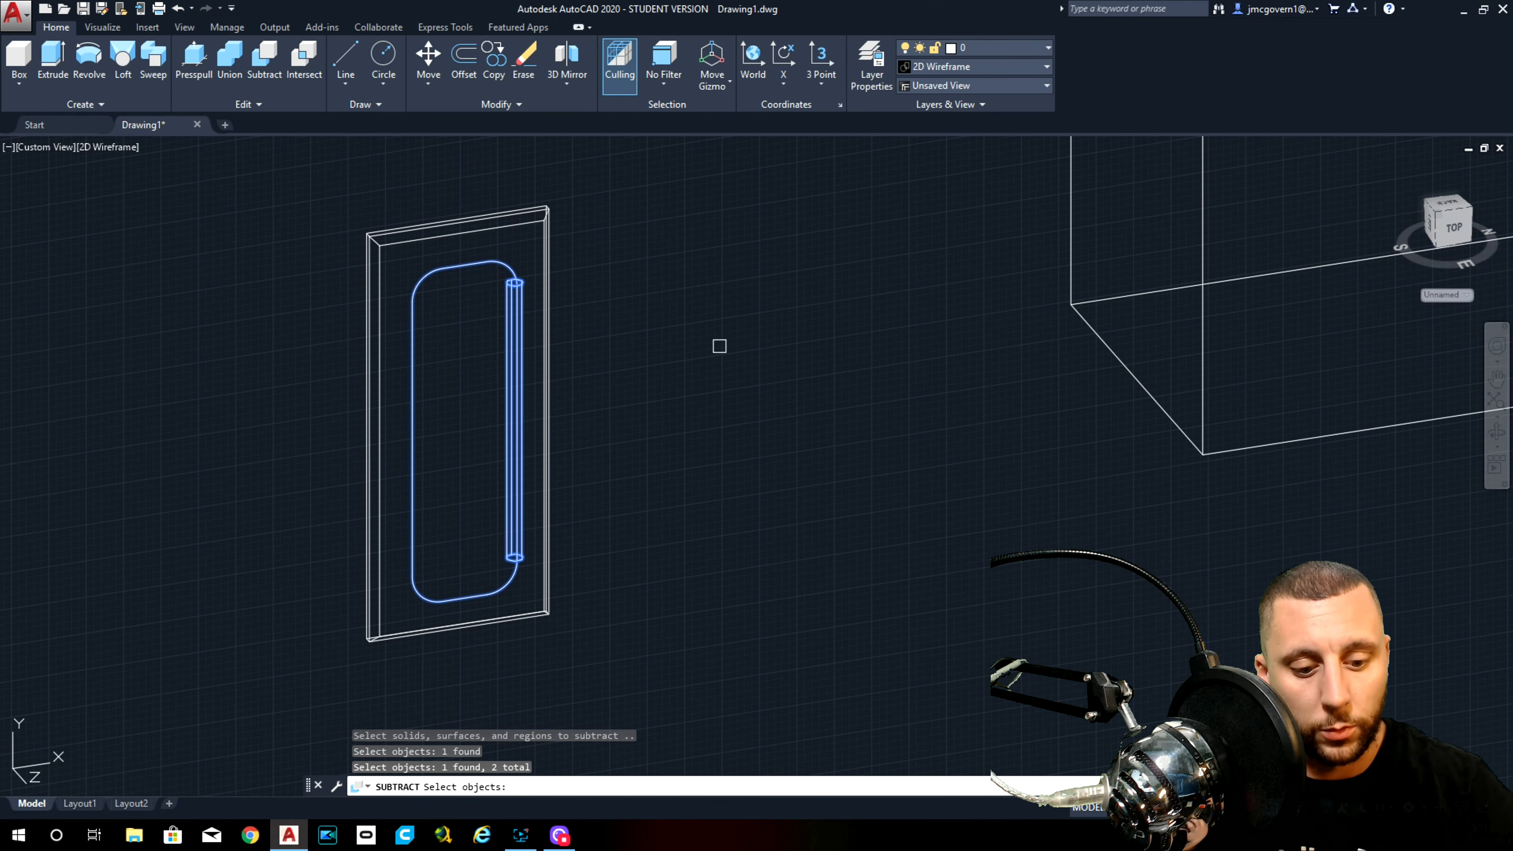
key("Return")
Step: Show the model in the Conceptual visual style and examine the groove in the panel
left_click(106, 148)
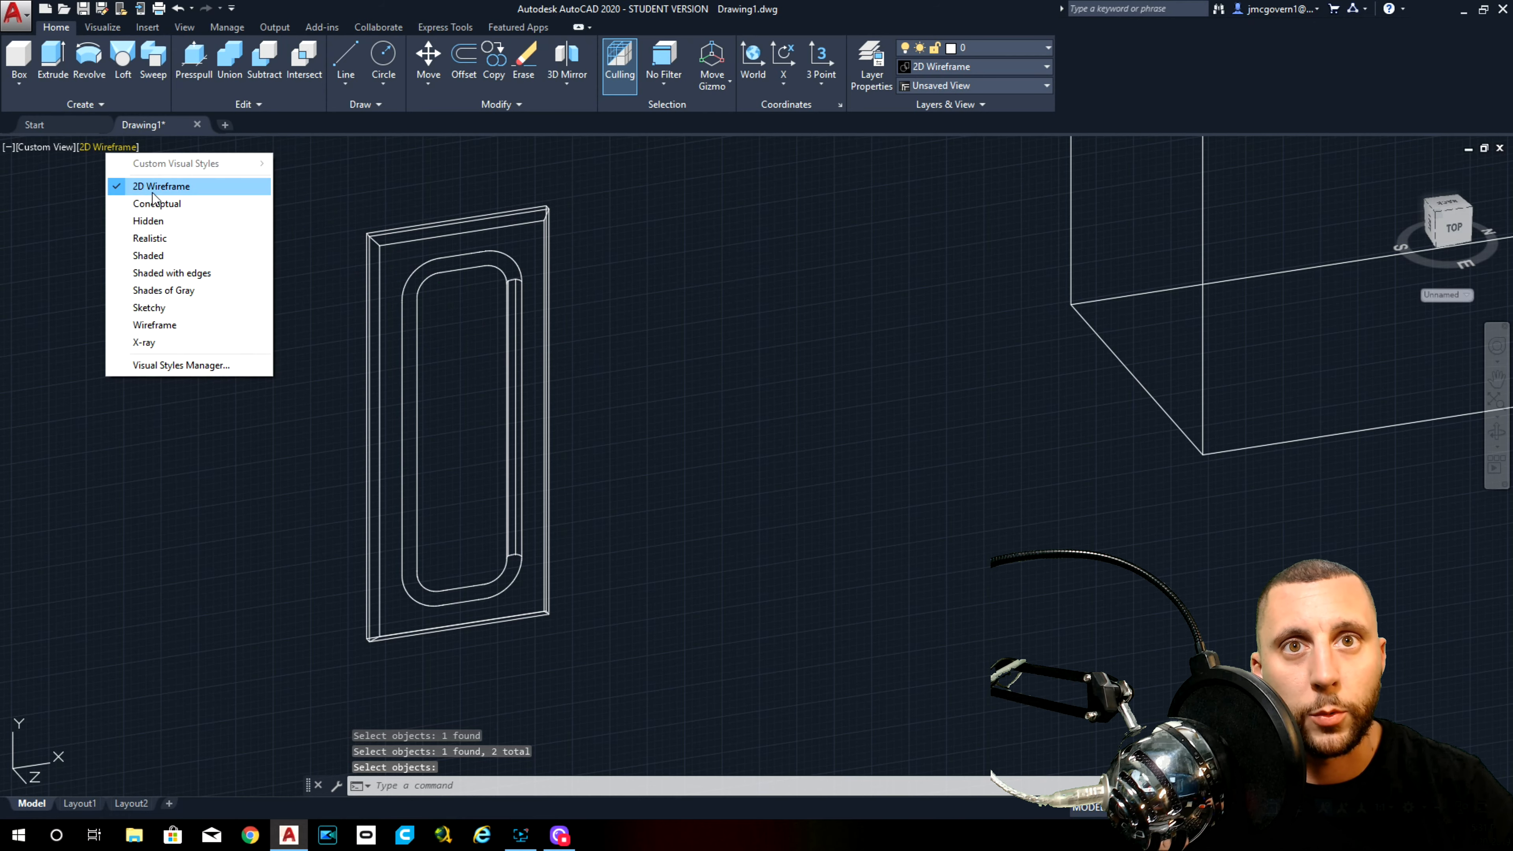
left_click(153, 200)
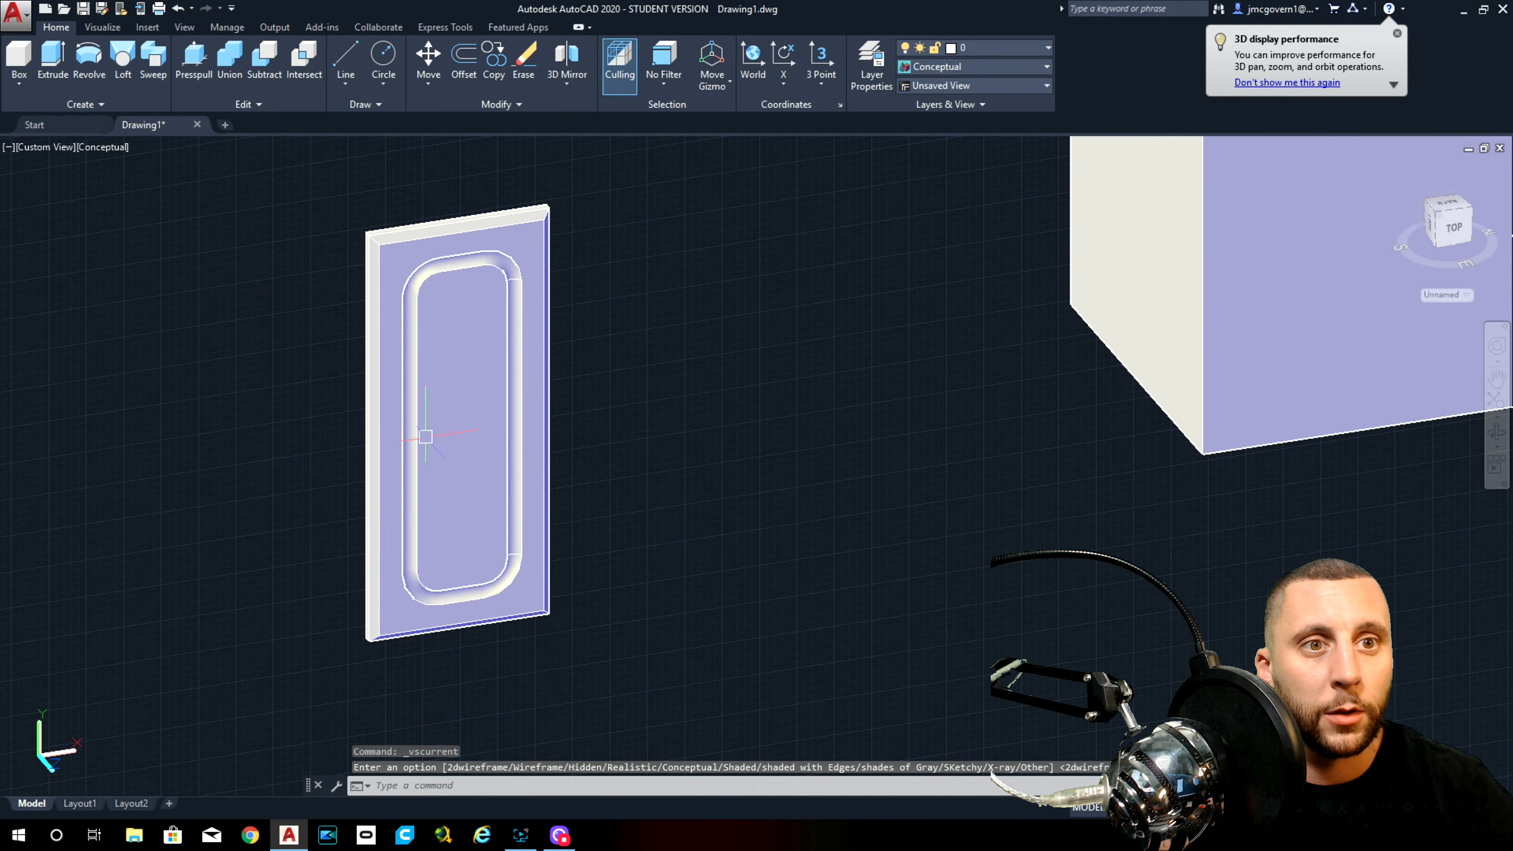
mouse_move(649, 410)
middle_mouse_down("shift")
mouse_move(604, 351)
mouse_move(657, 351)
mouse_move(662, 392)
middle_mouse_up("shift")
scroll(669, 393, "down", 5)
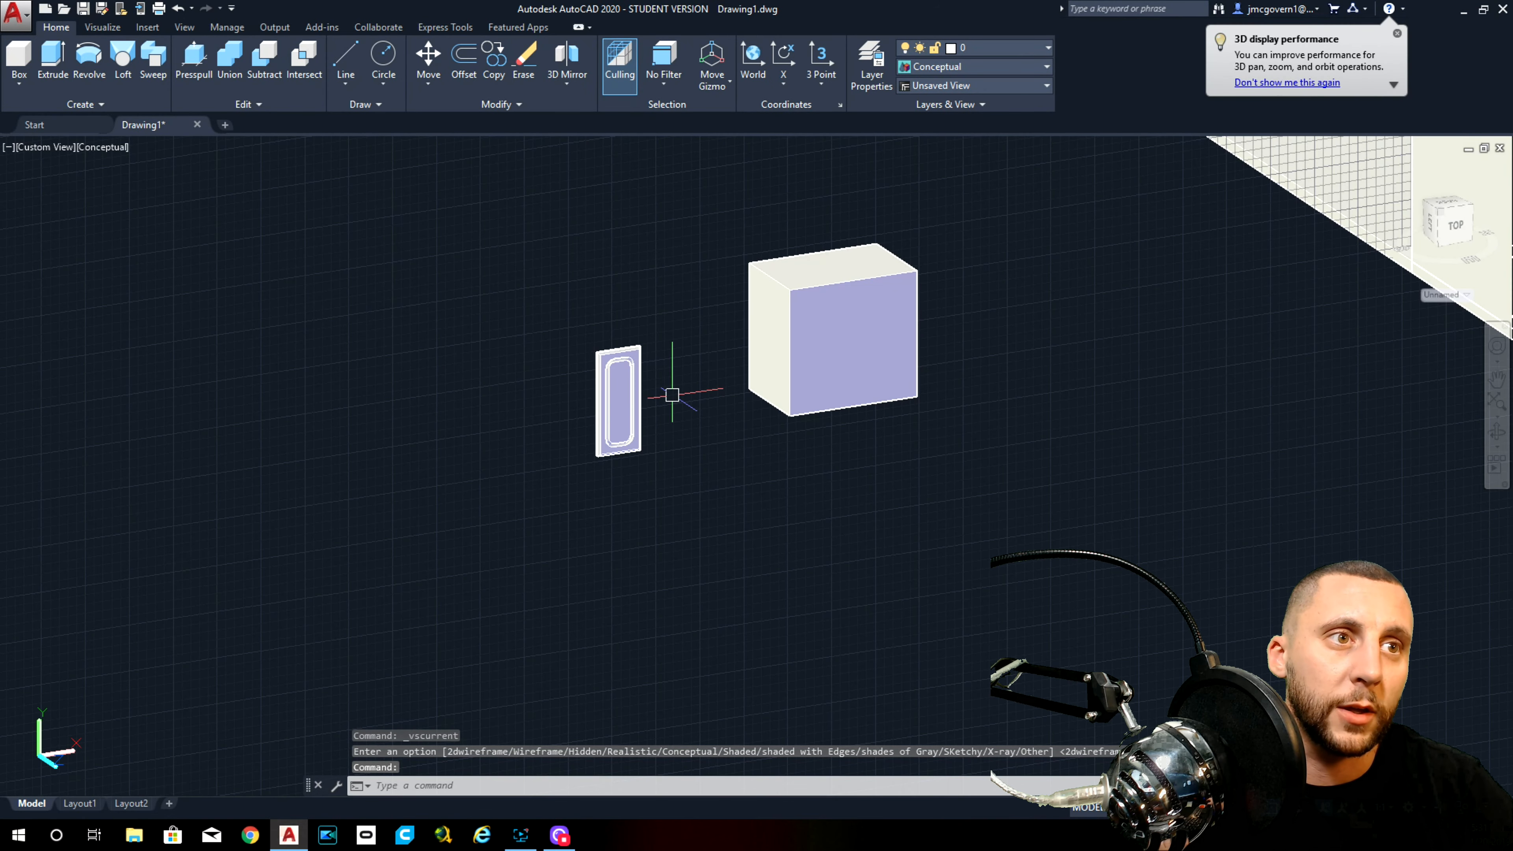
Step: Apply the saved Camera1 model view
type("view")
key("Return")
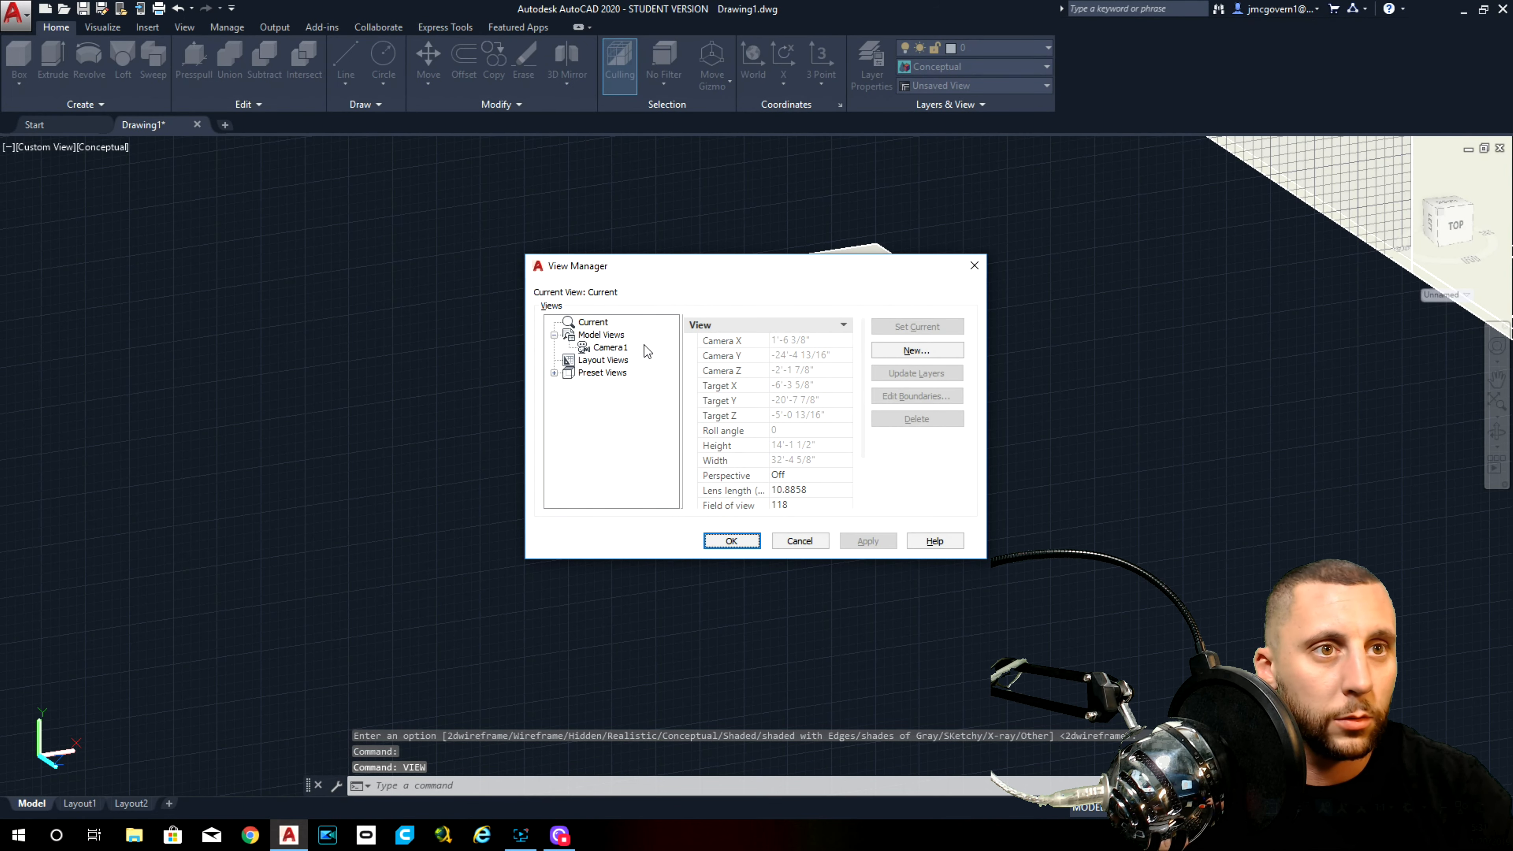
left_click(610, 347)
left_click(867, 539)
left_click(722, 540)
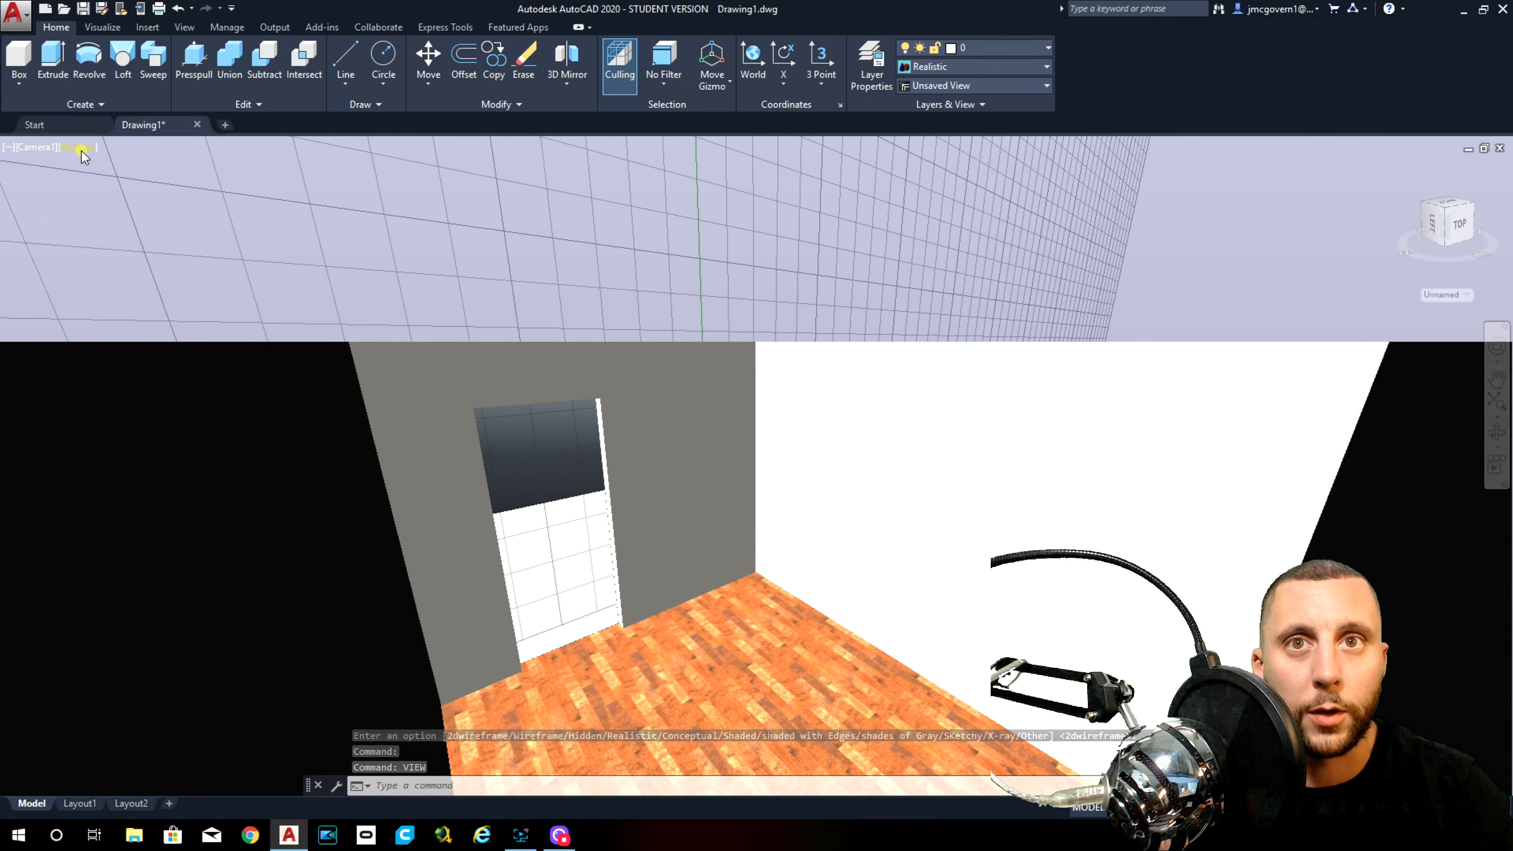
Step: Switch the visual style to 2D Wireframe, leave the camera view, and bring the panel back into close view
left_click(82, 149)
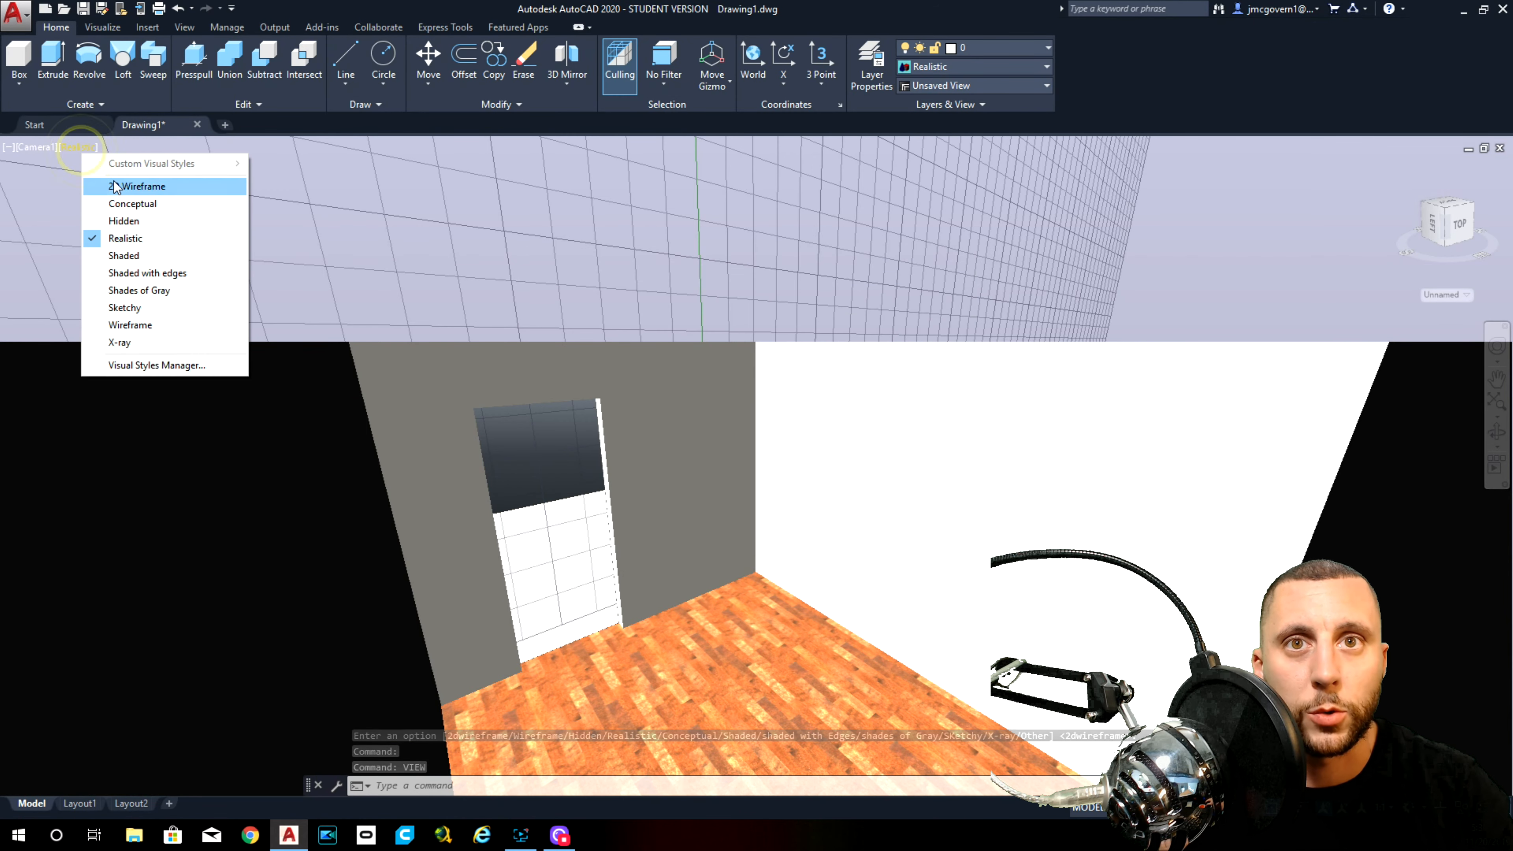
left_click(119, 185)
left_click(42, 147)
left_click(559, 261)
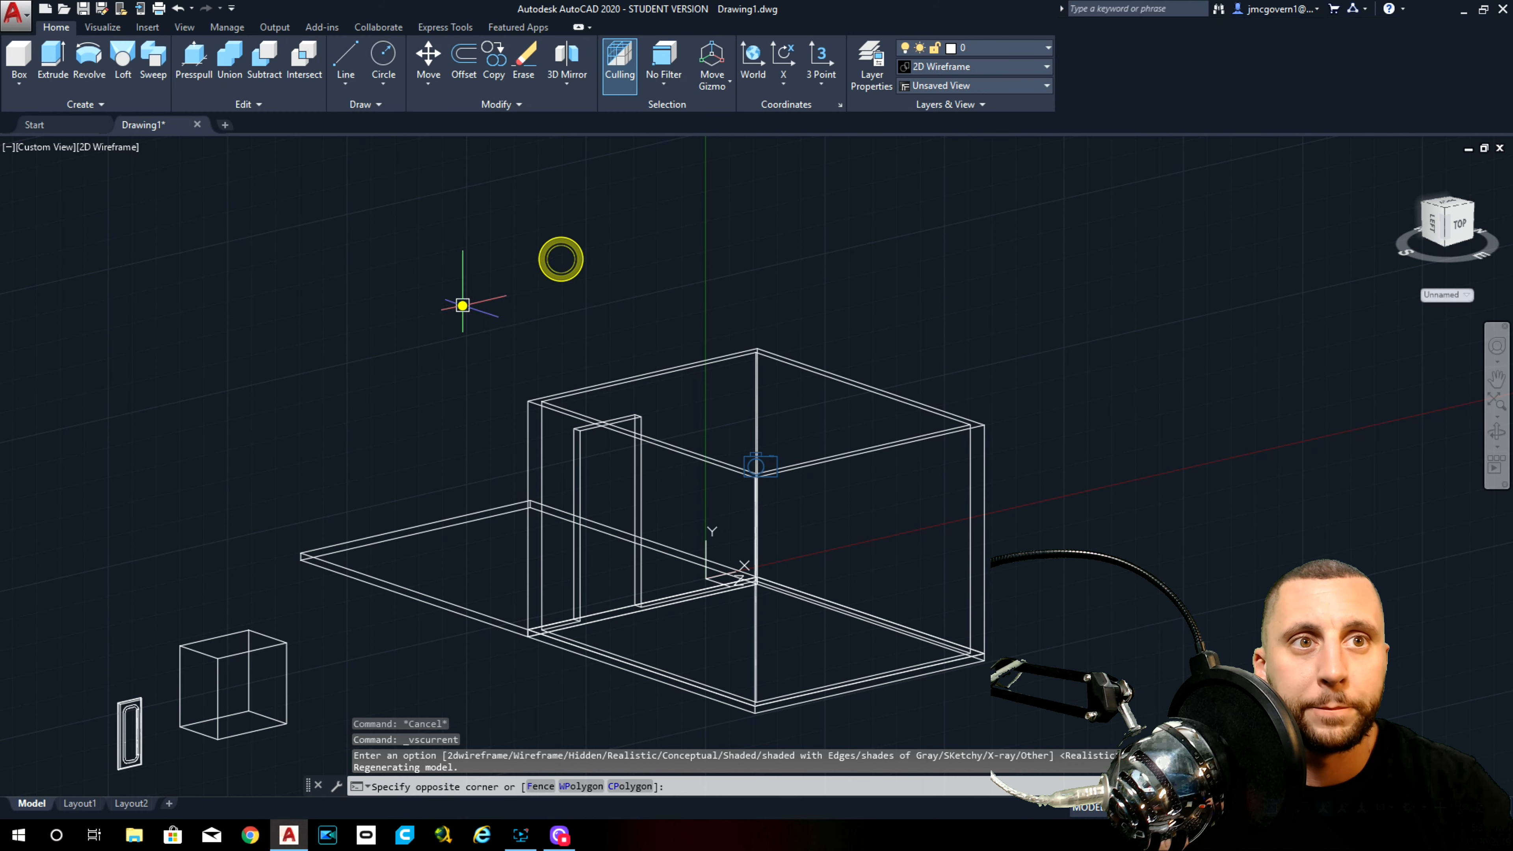
left_click_drag(462, 306, 441, 327)
middle_click_drag(507, 566, 530, 454)
middle_click_drag(156, 623, 307, 517)
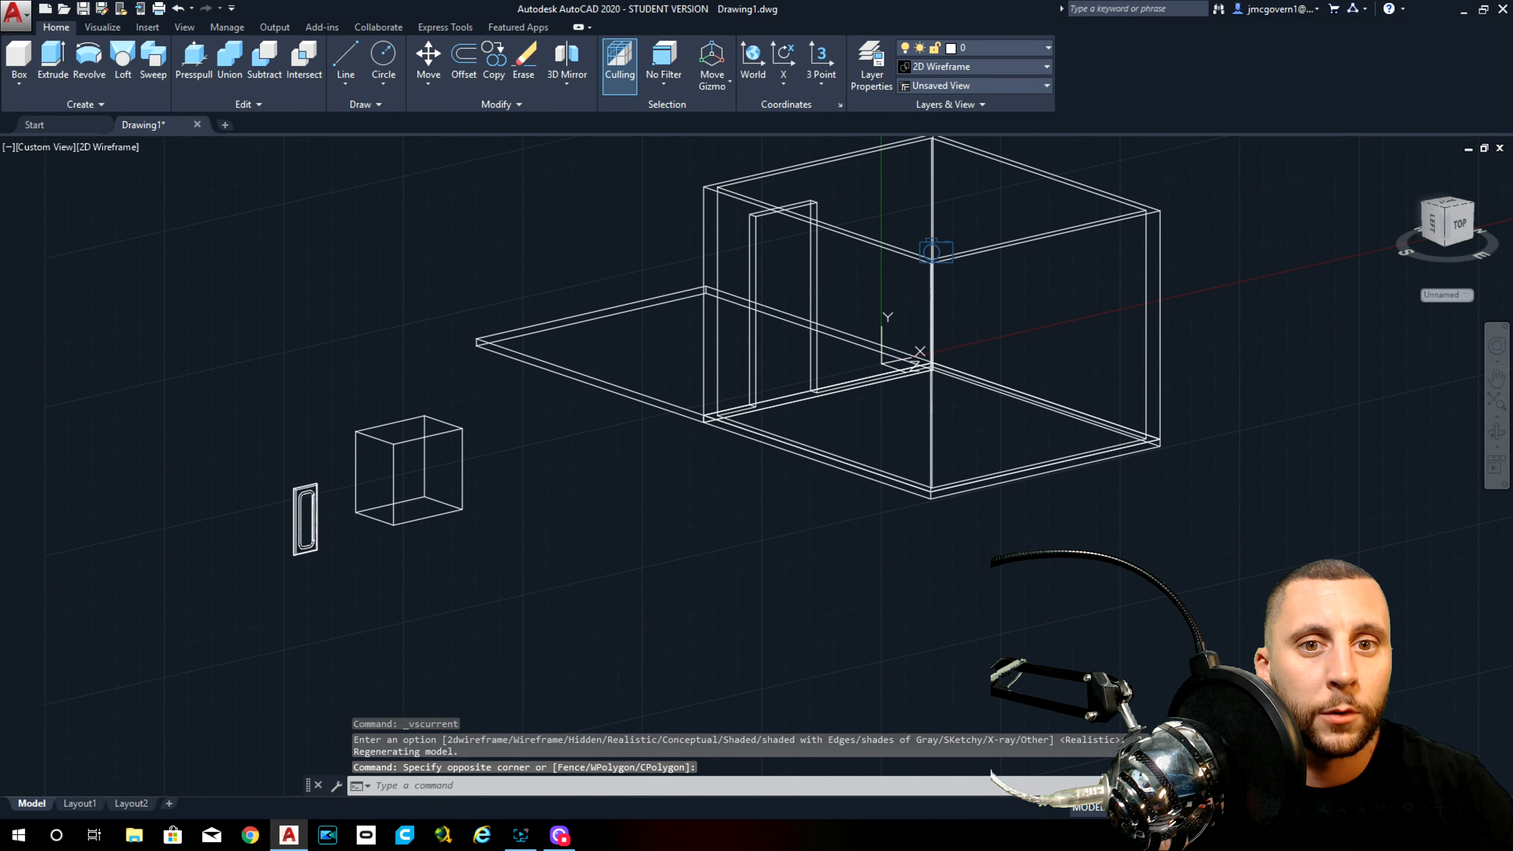
scroll(300, 532, "up", 8)
Step: Undo the view changes, the subtraction, the line erasure and both sweeps, back to the two separate circles
key("ctrl+z")
key("ctrl+z")
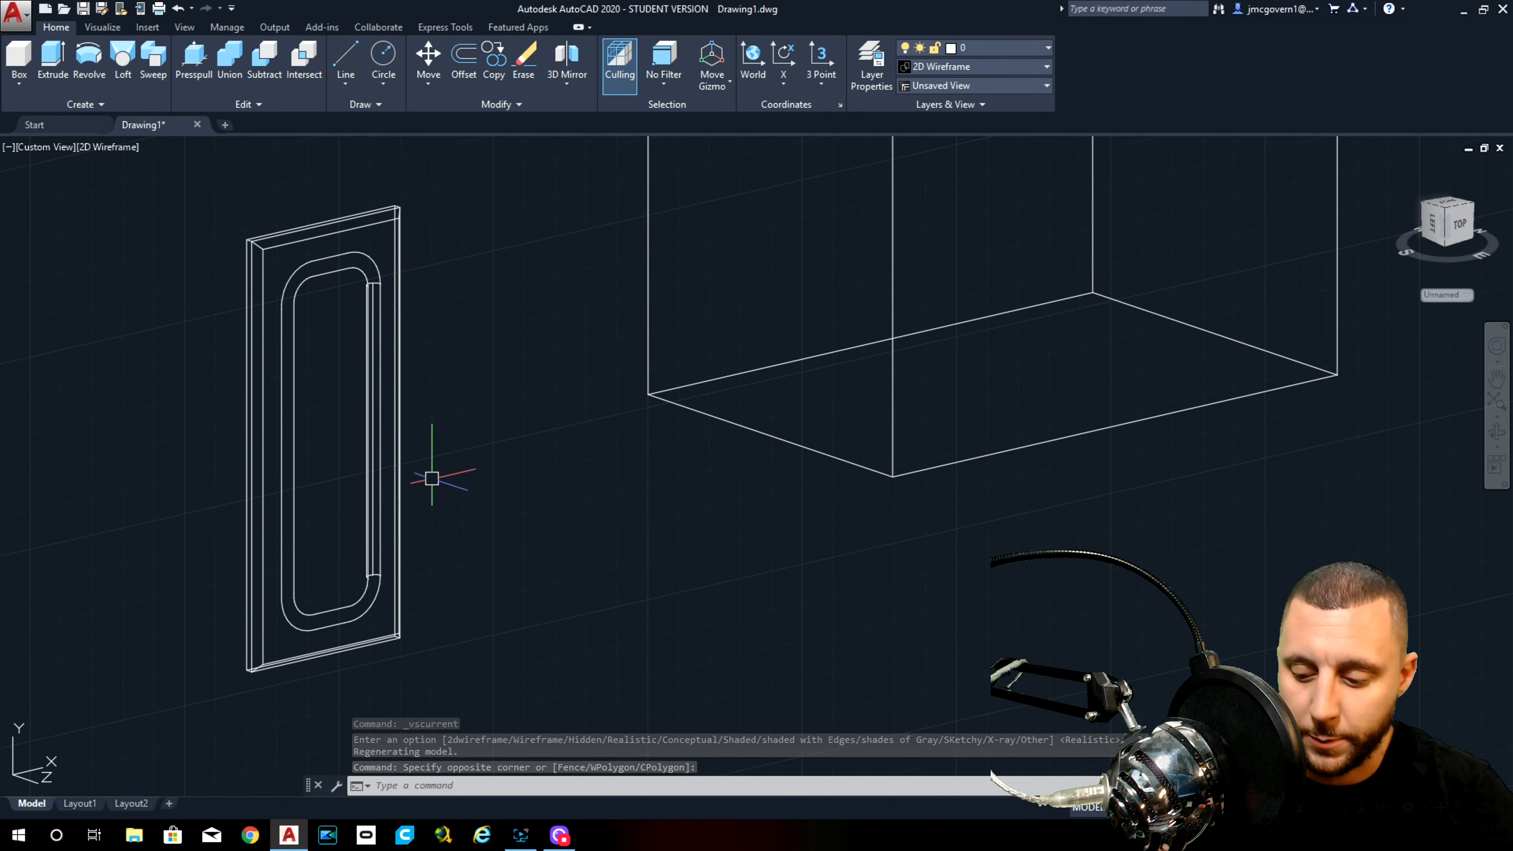
key("ctrl+z")
key("ctrl+z")
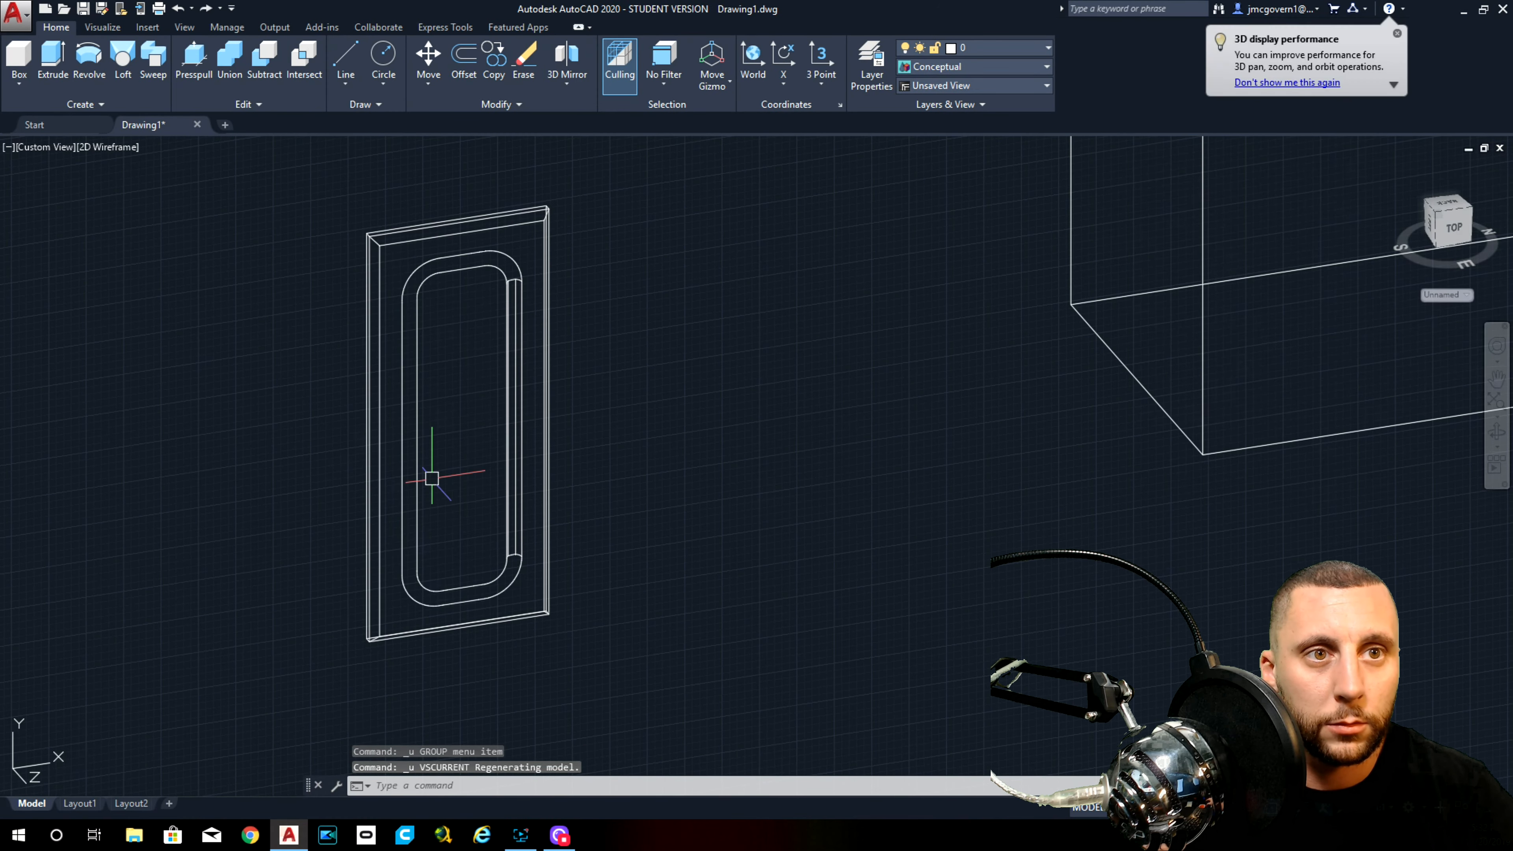
key("ctrl+z")
key("ctrl+z")
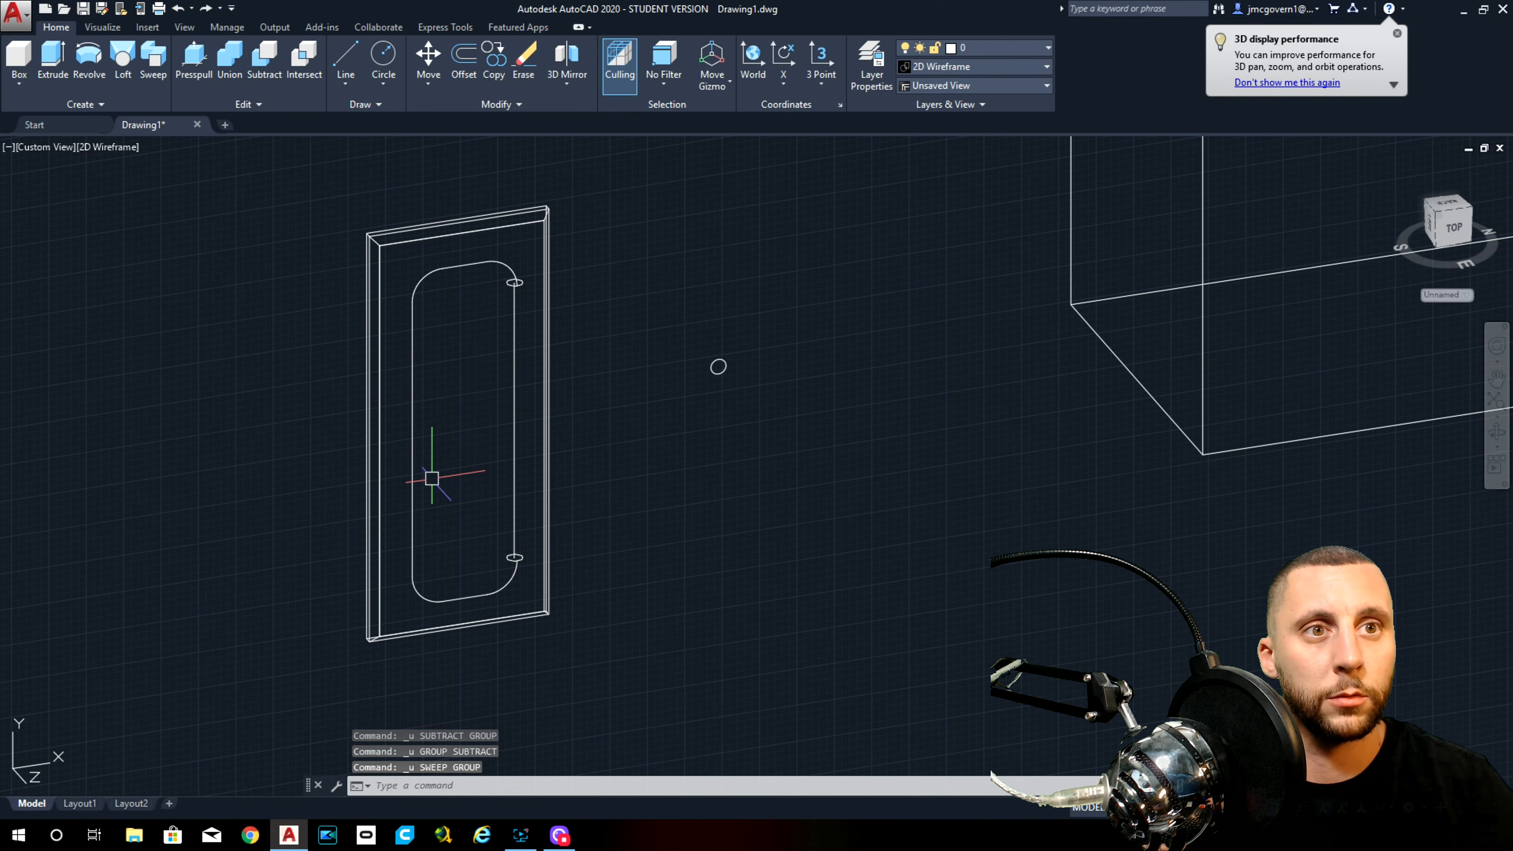
Step: Copy the panel together with its inner outline and front-edge lines to a spot left of the original
scroll(574, 379, "down", 3)
left_click(588, 243)
left_click(424, 543)
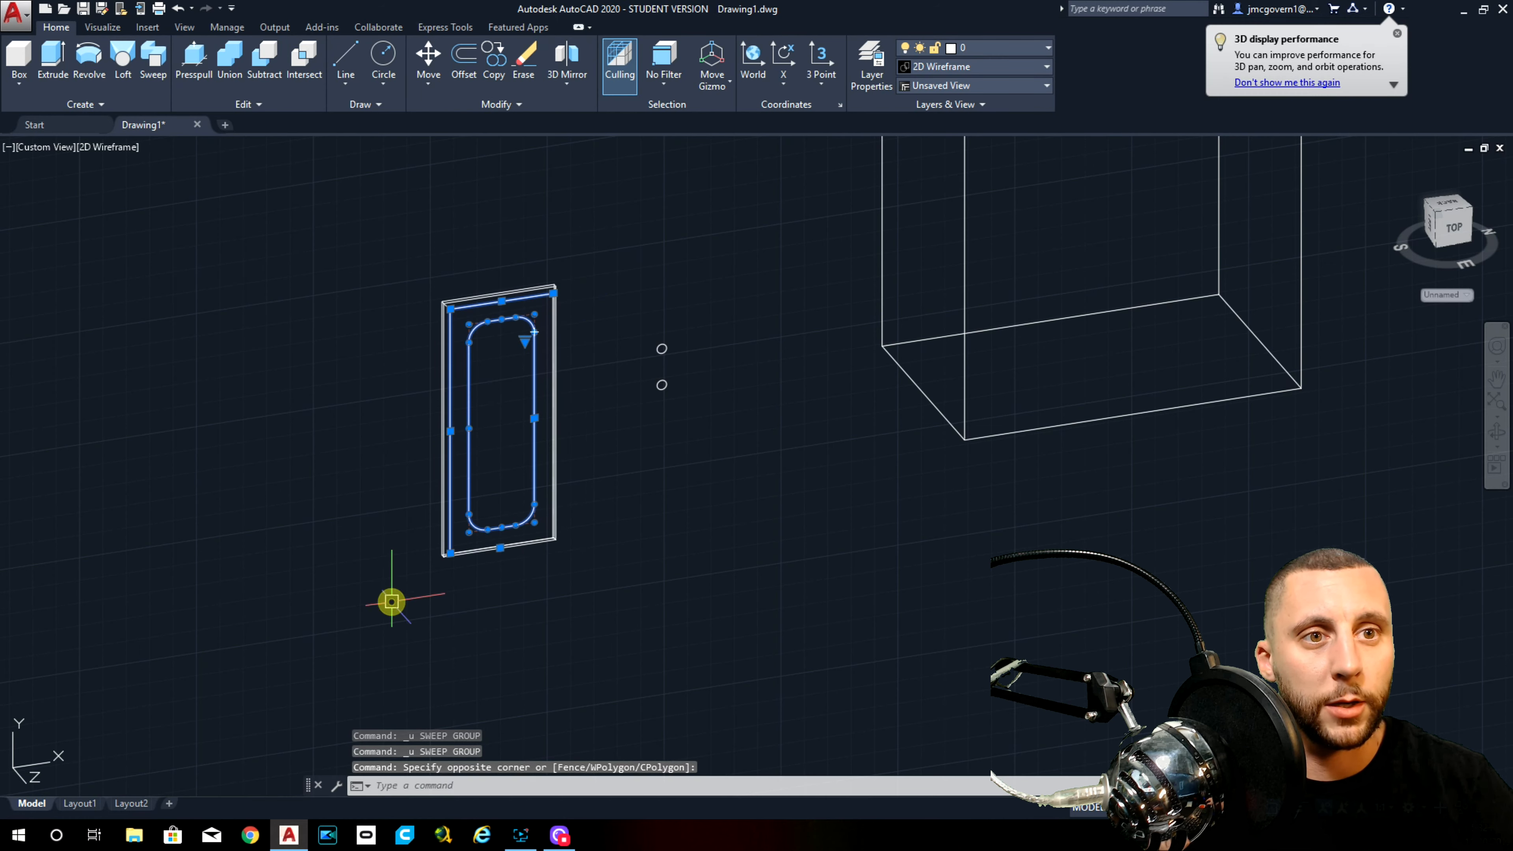
type("copy")
key("Return")
left_click(402, 607)
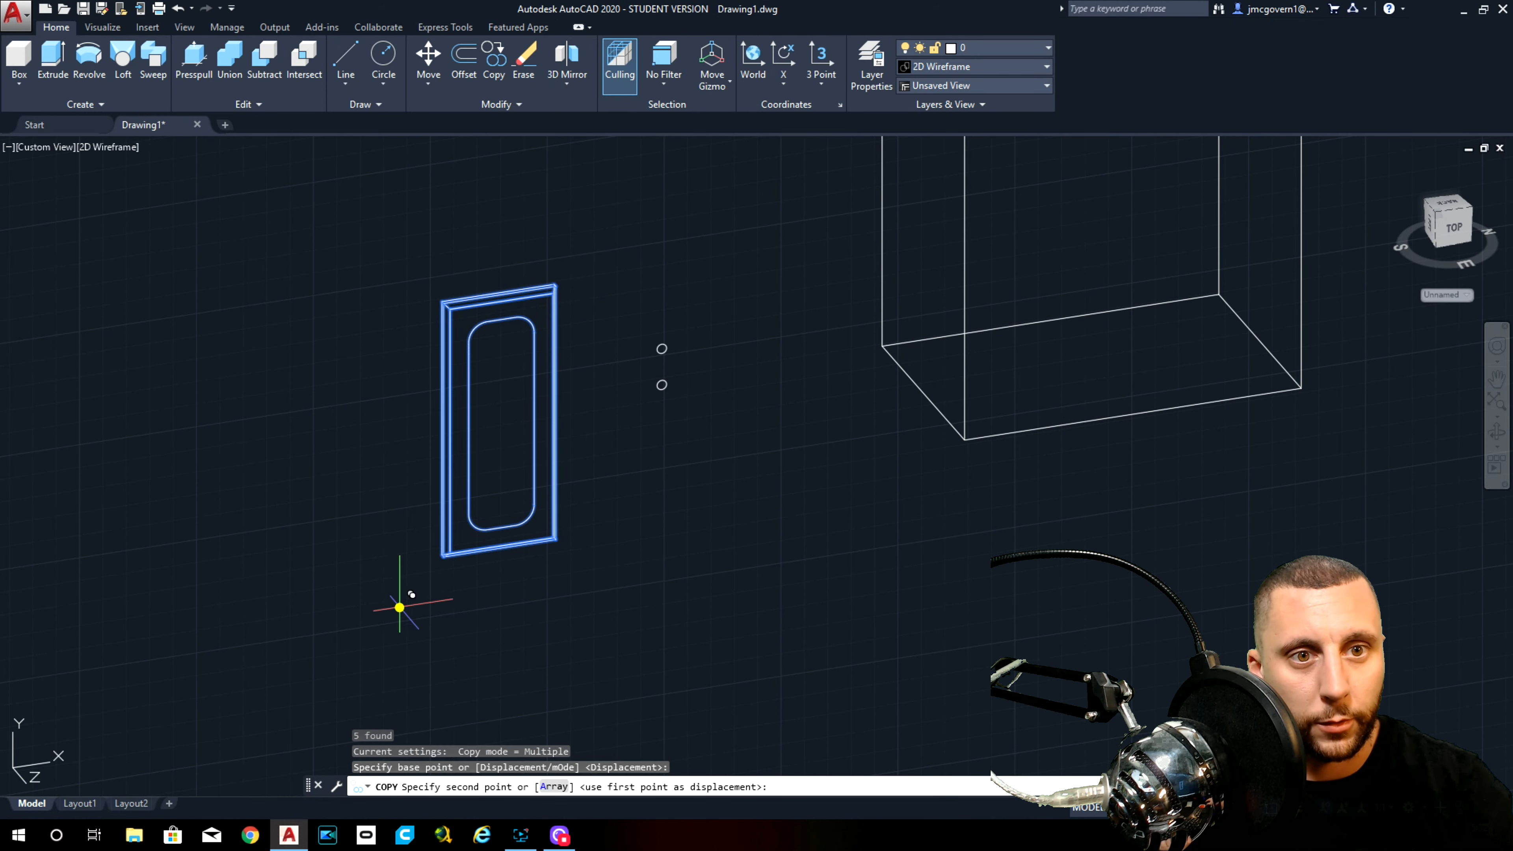
left_click(239, 626)
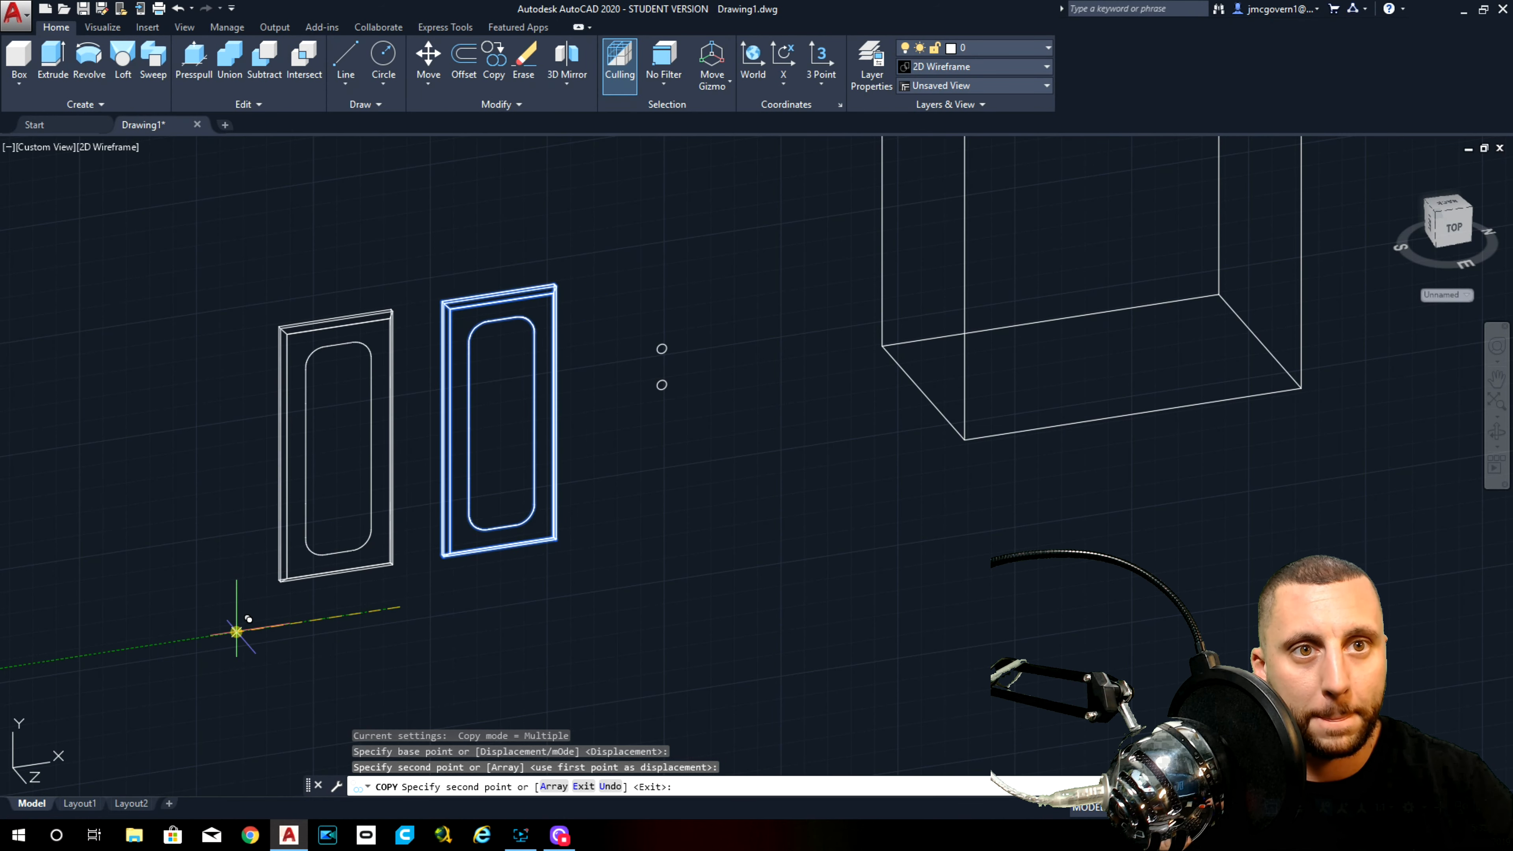
key("Escape")
Step: Sweep one circle along the straight right side of the right panel's inner outline and the other around the rest of it
type("sweep")
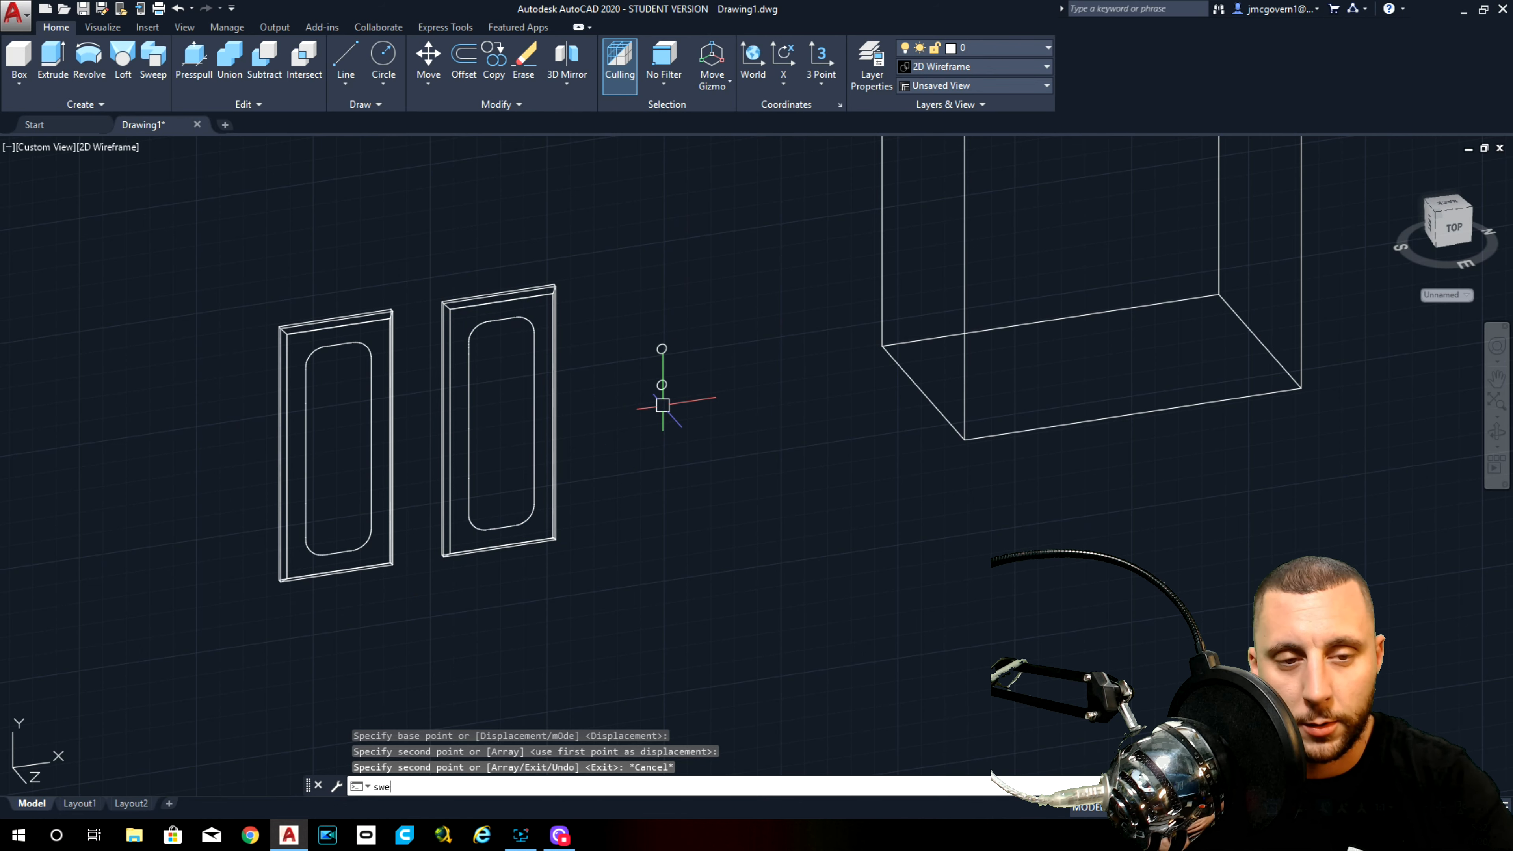
key("Return")
left_click(664, 349)
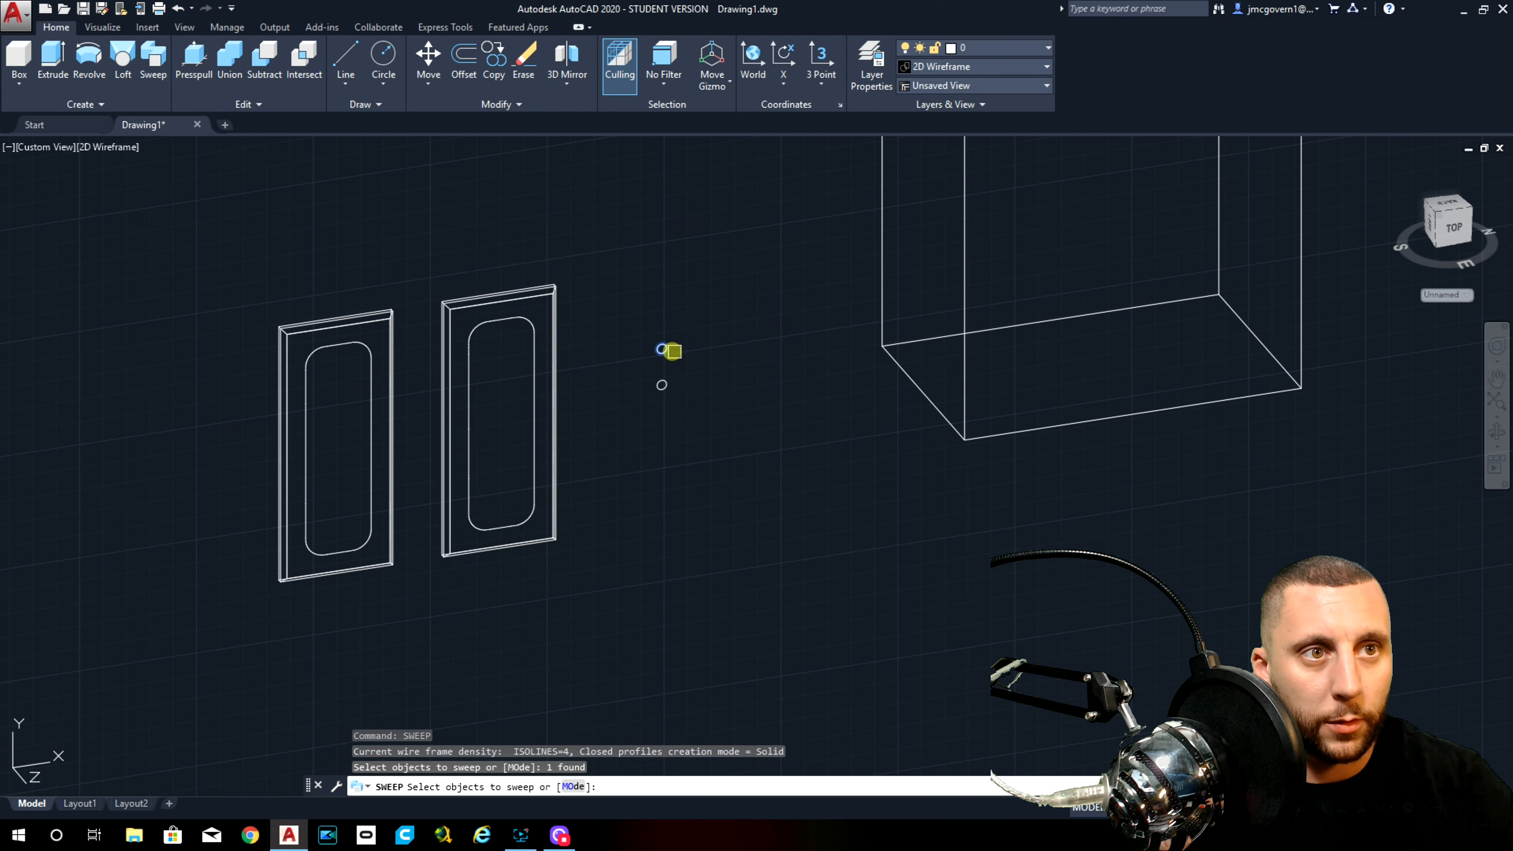
key("Return")
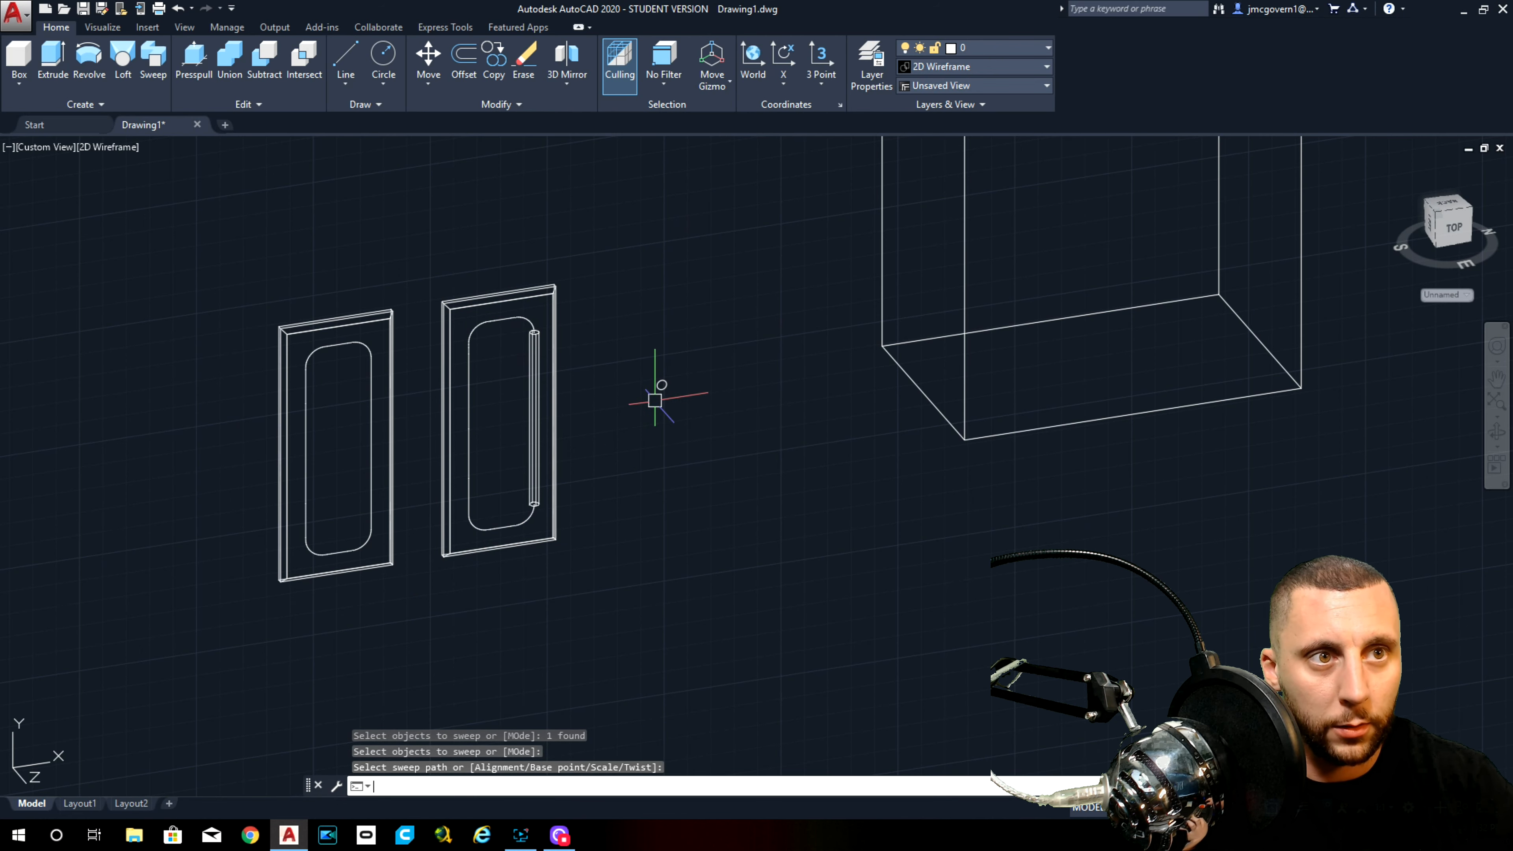
left_click(532, 381)
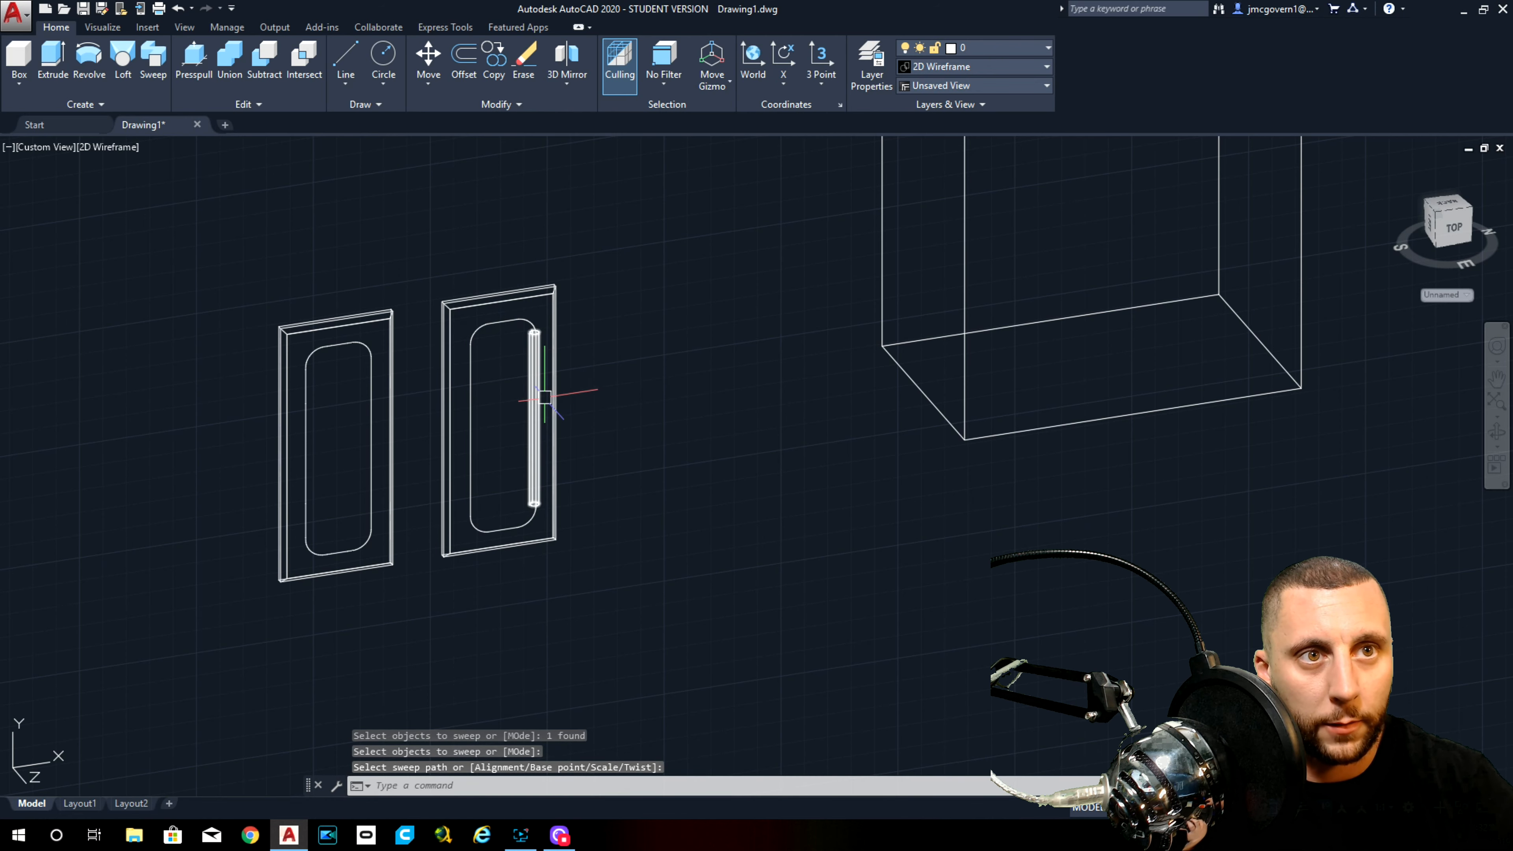
left_click(264, 59)
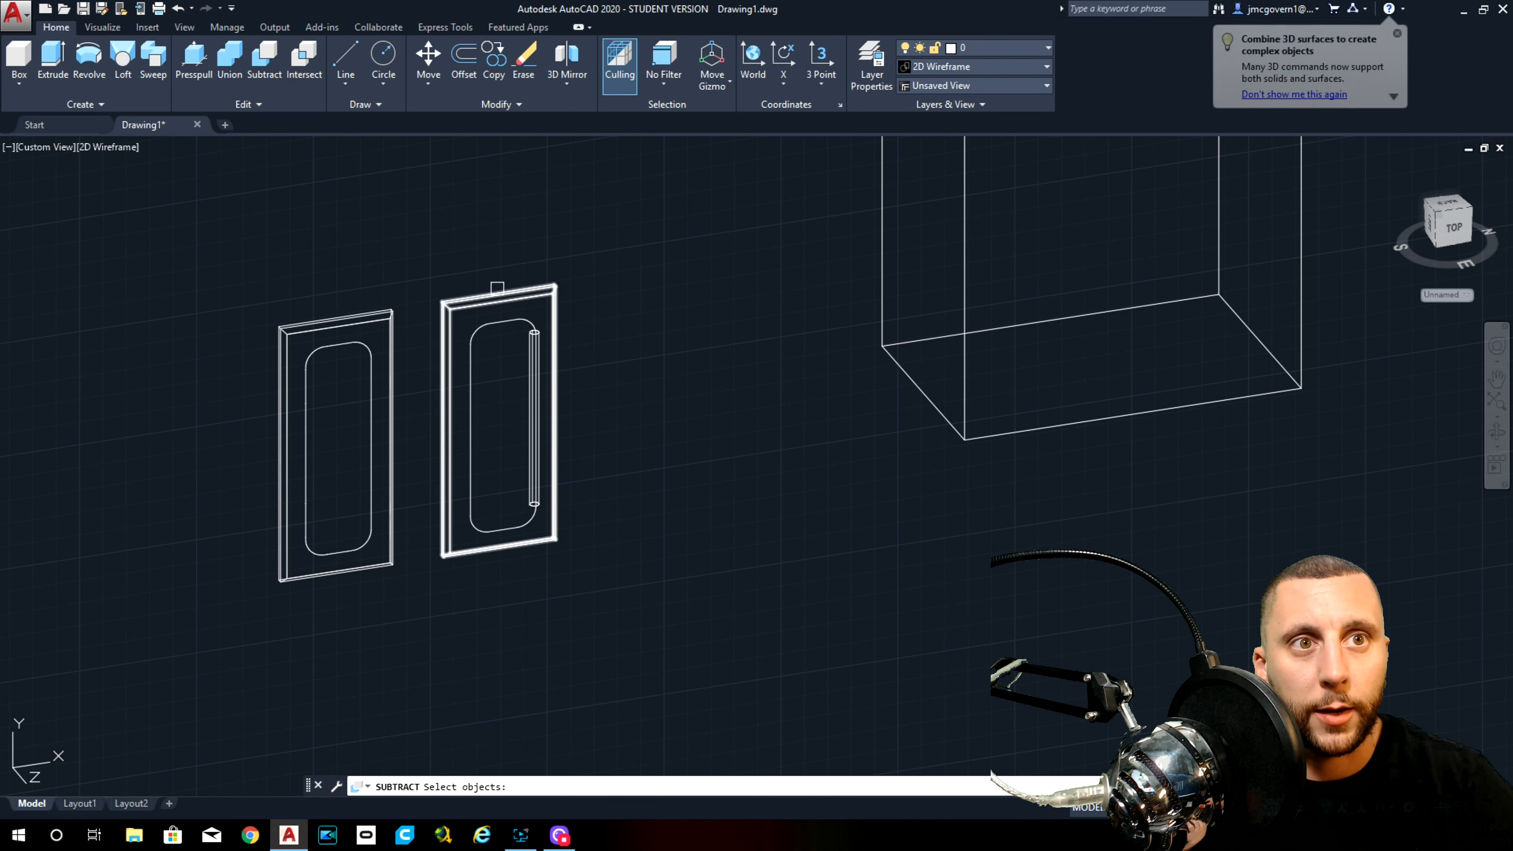
left_click(498, 295)
key("Escape")
key("Escape")
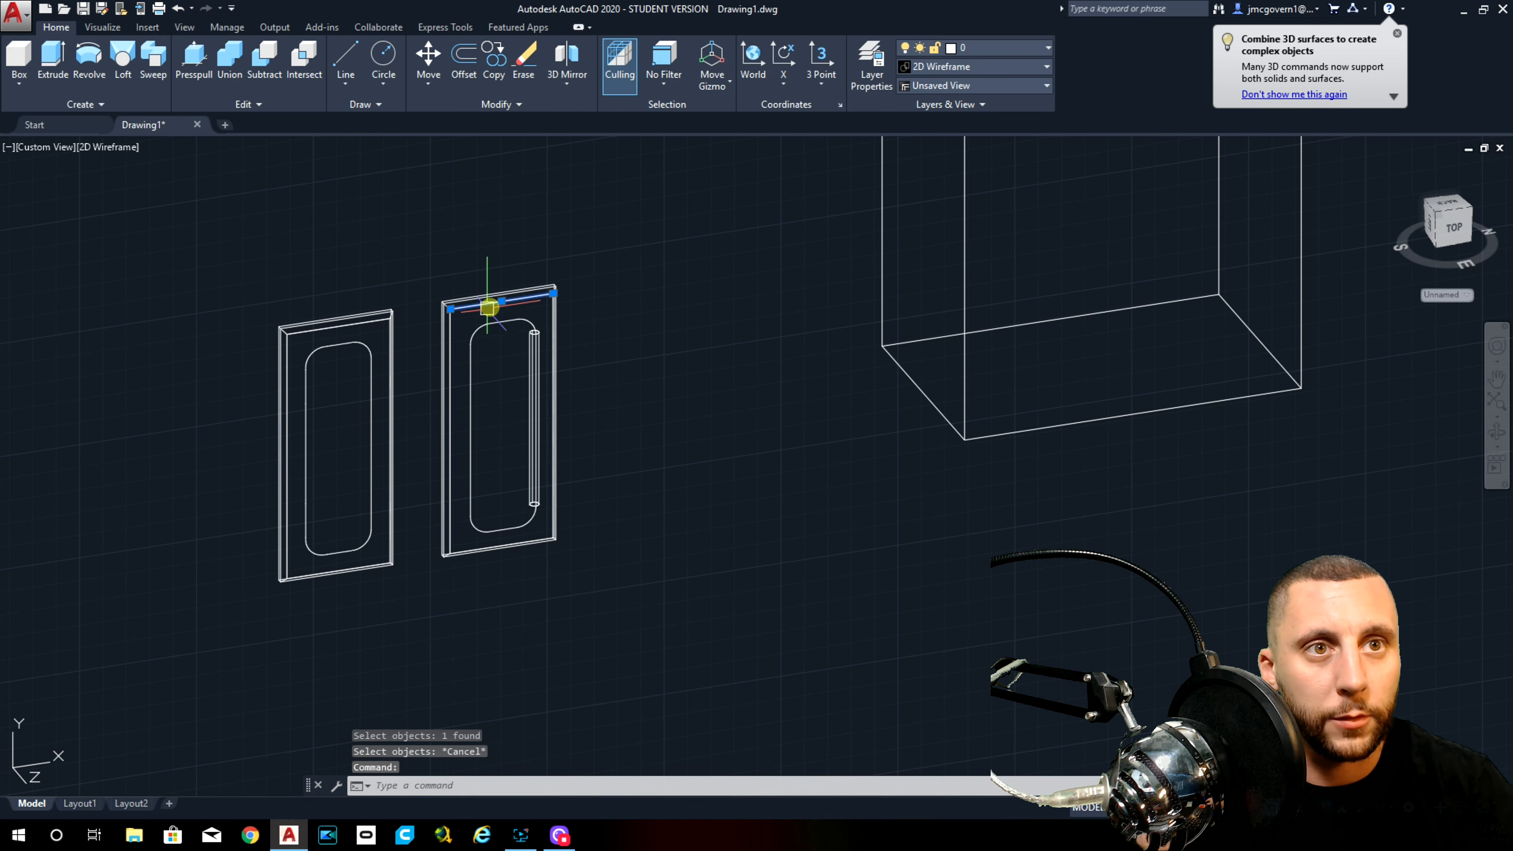
Step: Erase the four loose front-edge lines from the right panel
left_click(489, 303)
left_click(297, 337)
left_click(287, 345)
key("Delete")
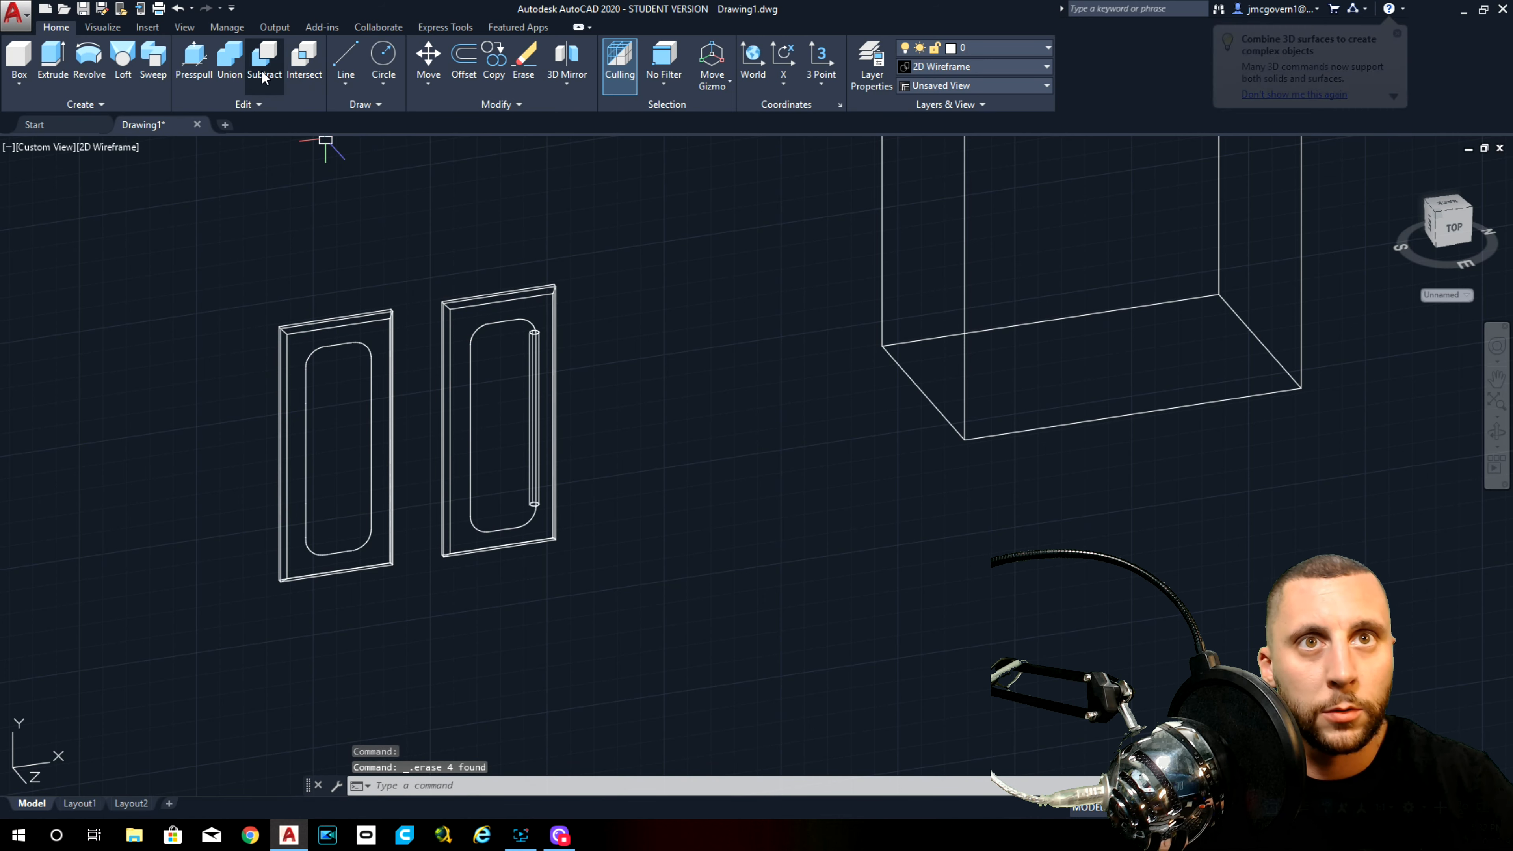
Step: Subtract both swept tubes from the right panel to cut the rounded groove
left_click(264, 59)
left_click(528, 295)
key("Return")
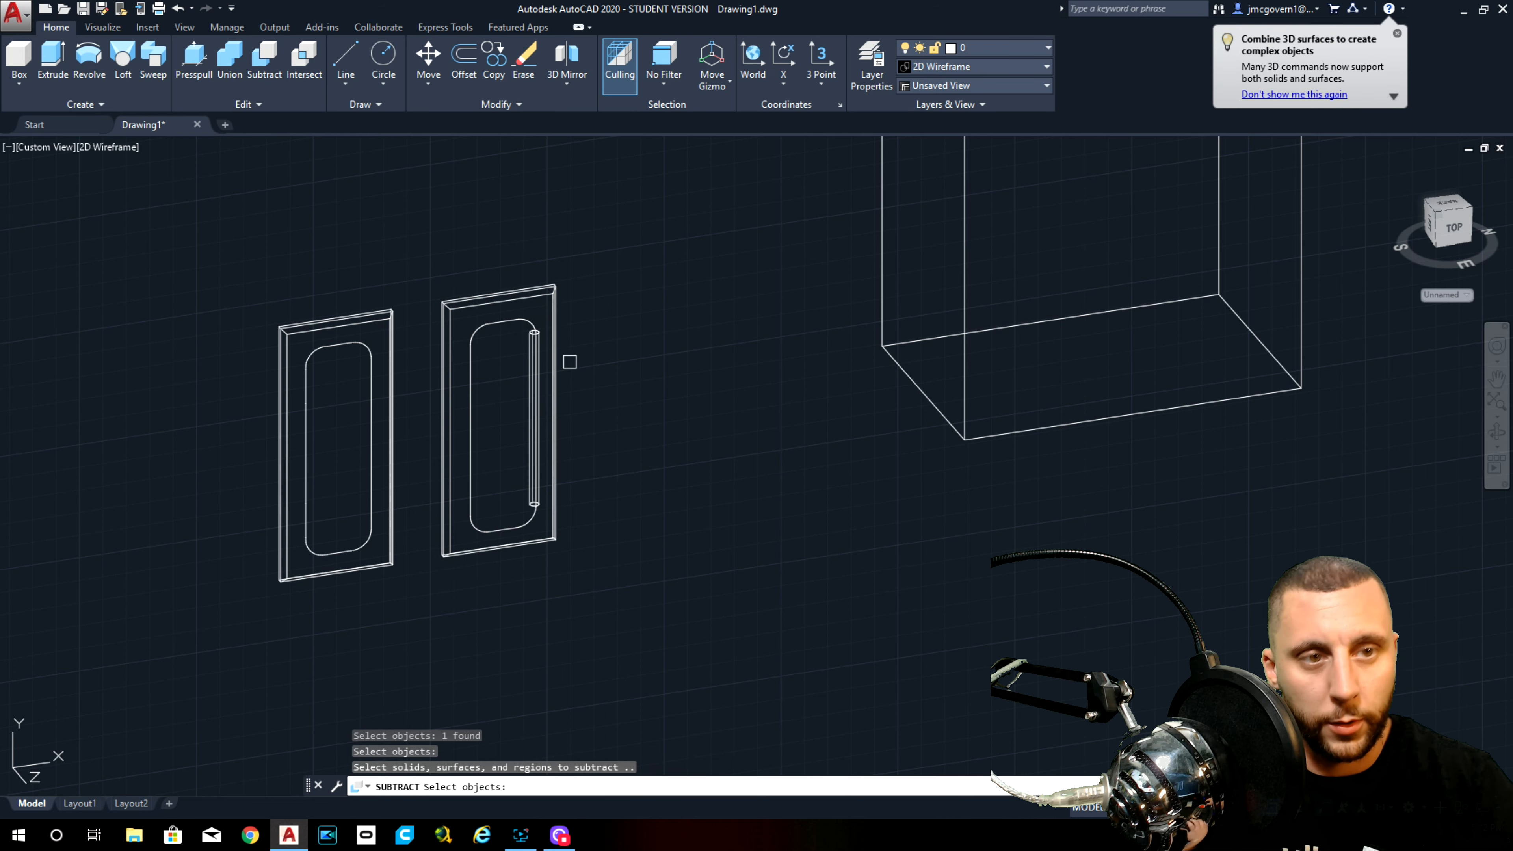
left_click(534, 335)
left_click(522, 325)
key("Return")
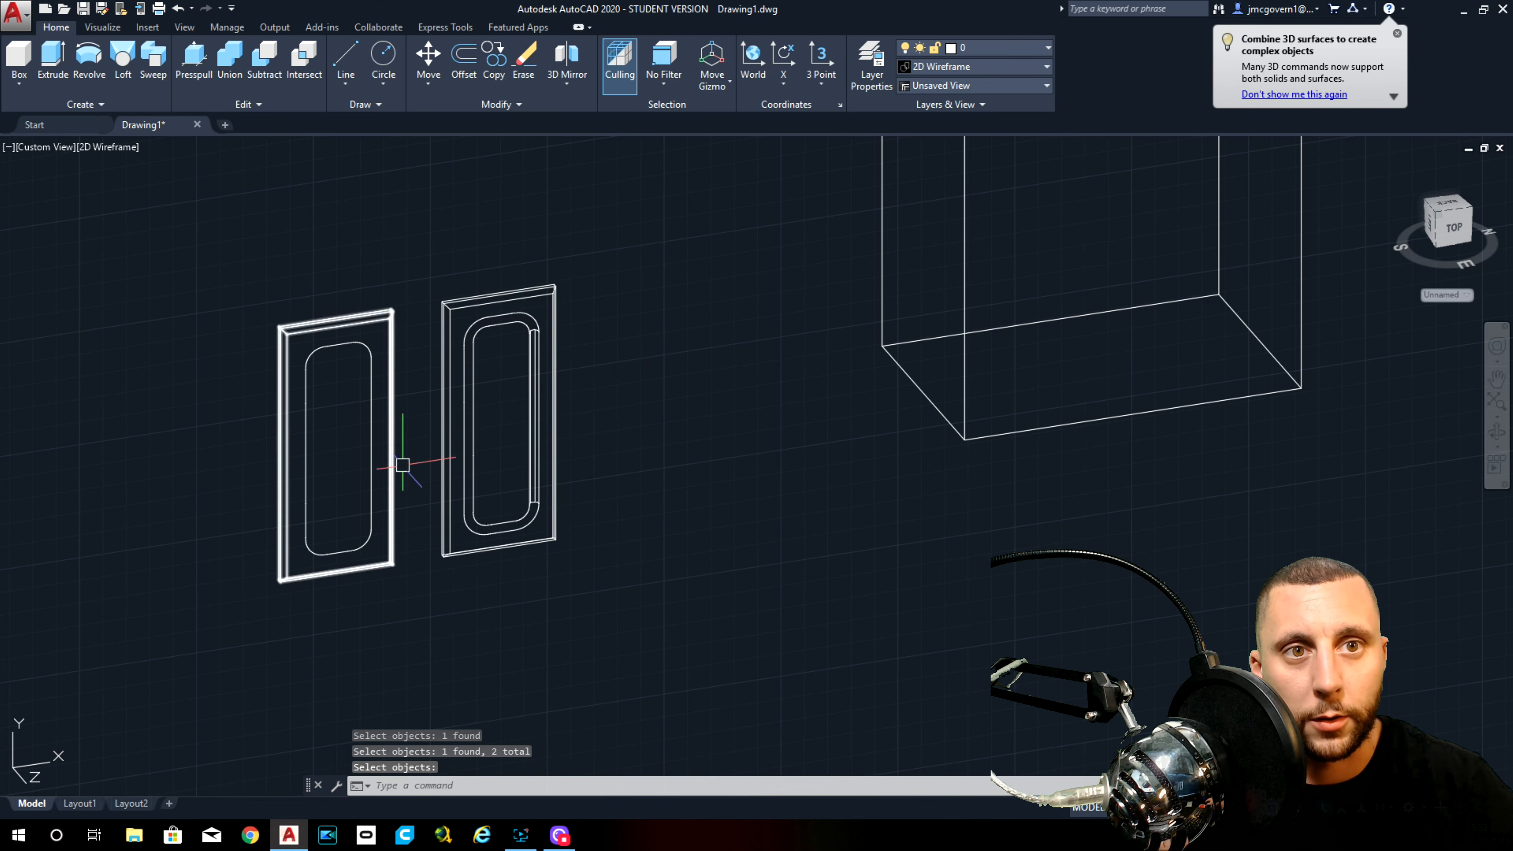
Step: Set the visual style to Conceptual and inspect the groove in the right panel from its corner down to its lower end
scroll(534, 331, "up", 2)
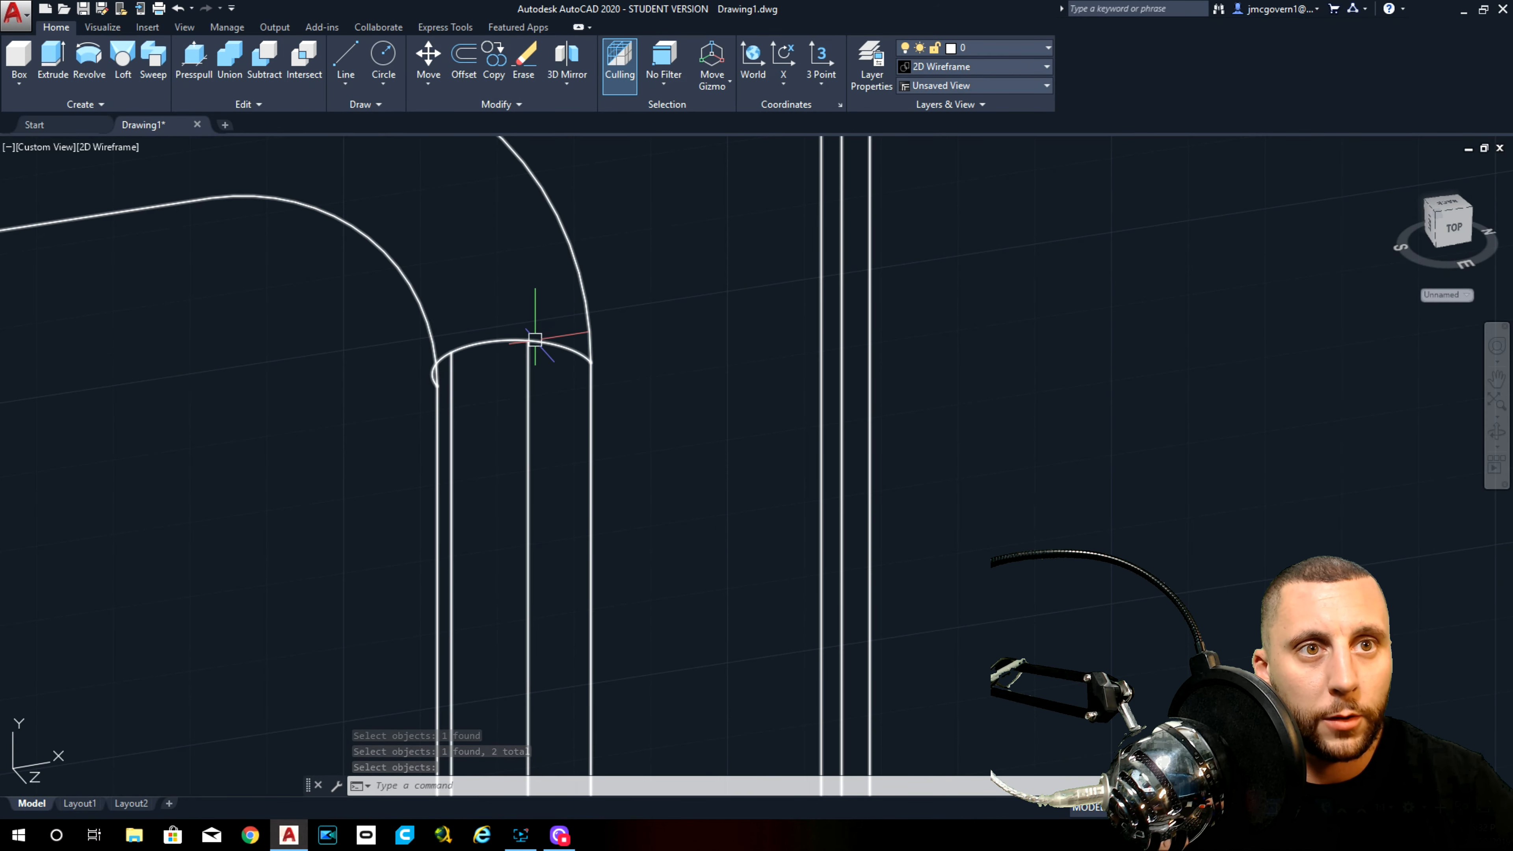
left_click(119, 147)
left_click(160, 201)
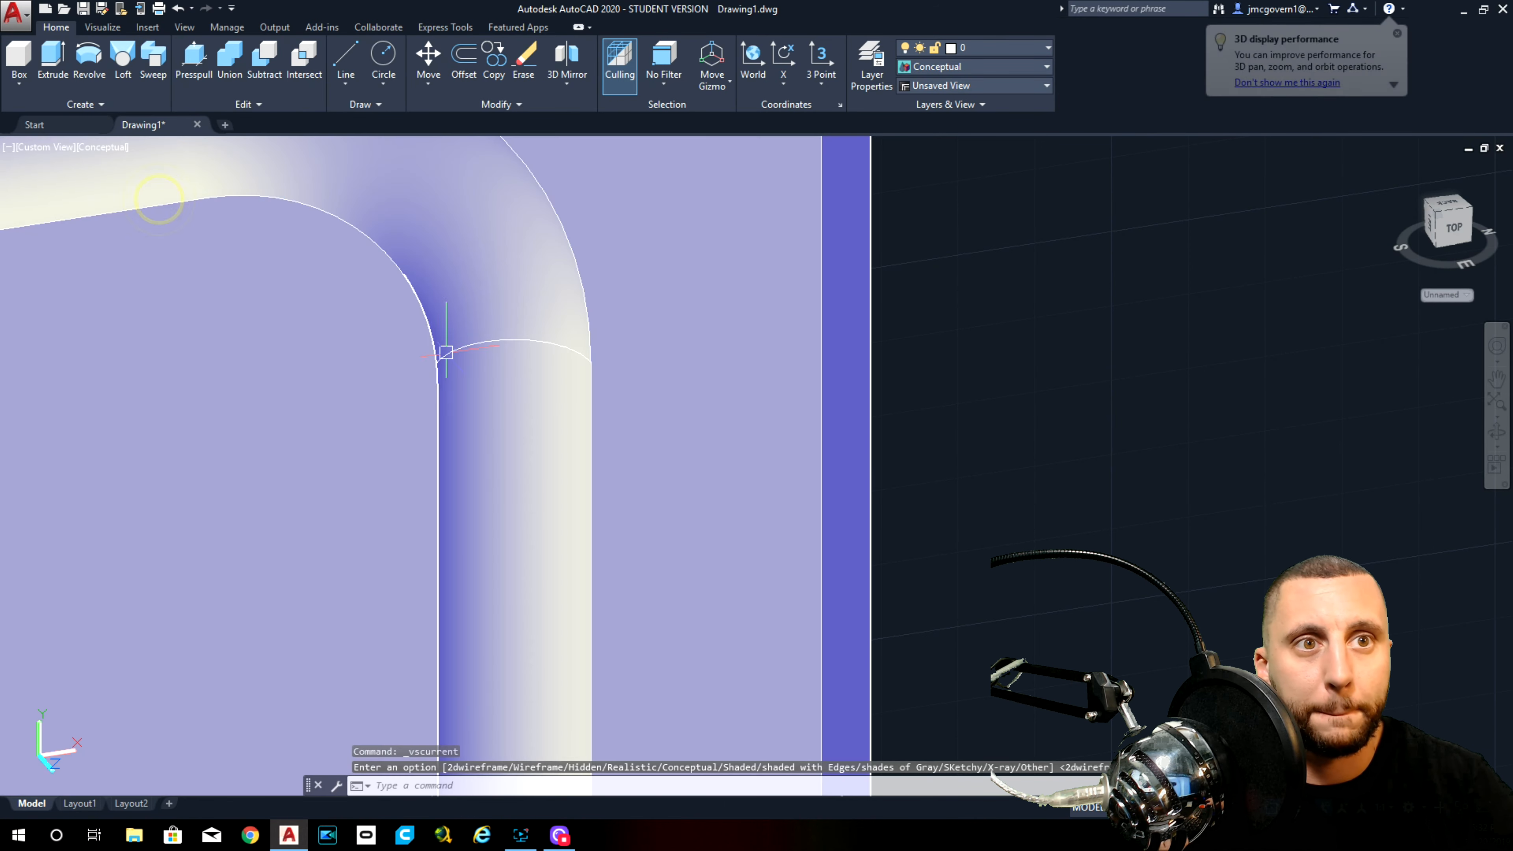
scroll(523, 293, "down", 5)
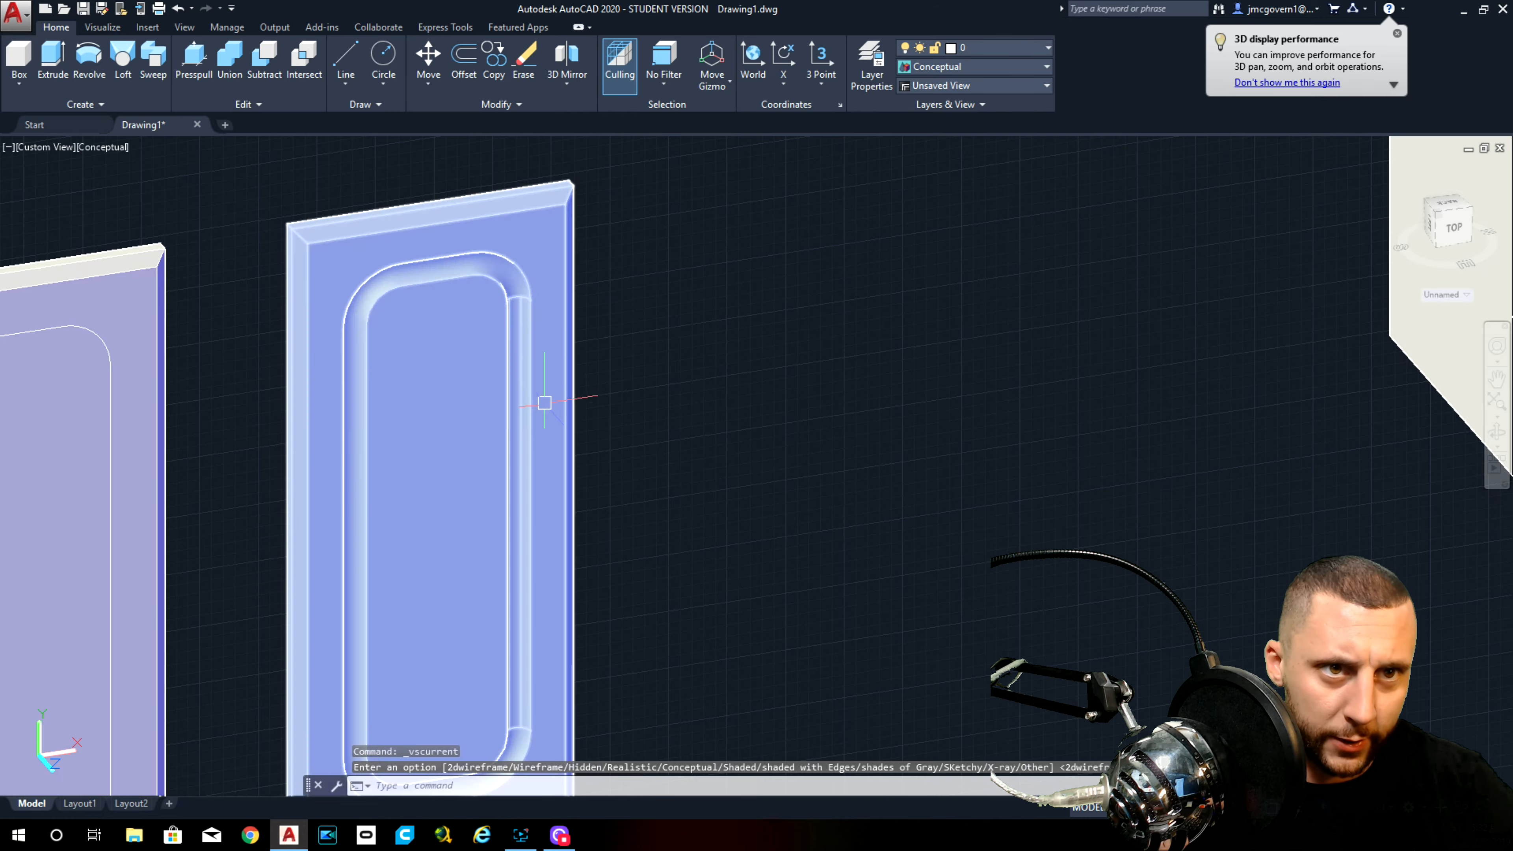
middle_click_drag(540, 398, 638, 233)
scroll(630, 292, "down", 3)
middle_click_drag(630, 322, 672, 370)
middle_click_drag(459, 485, 554, 369)
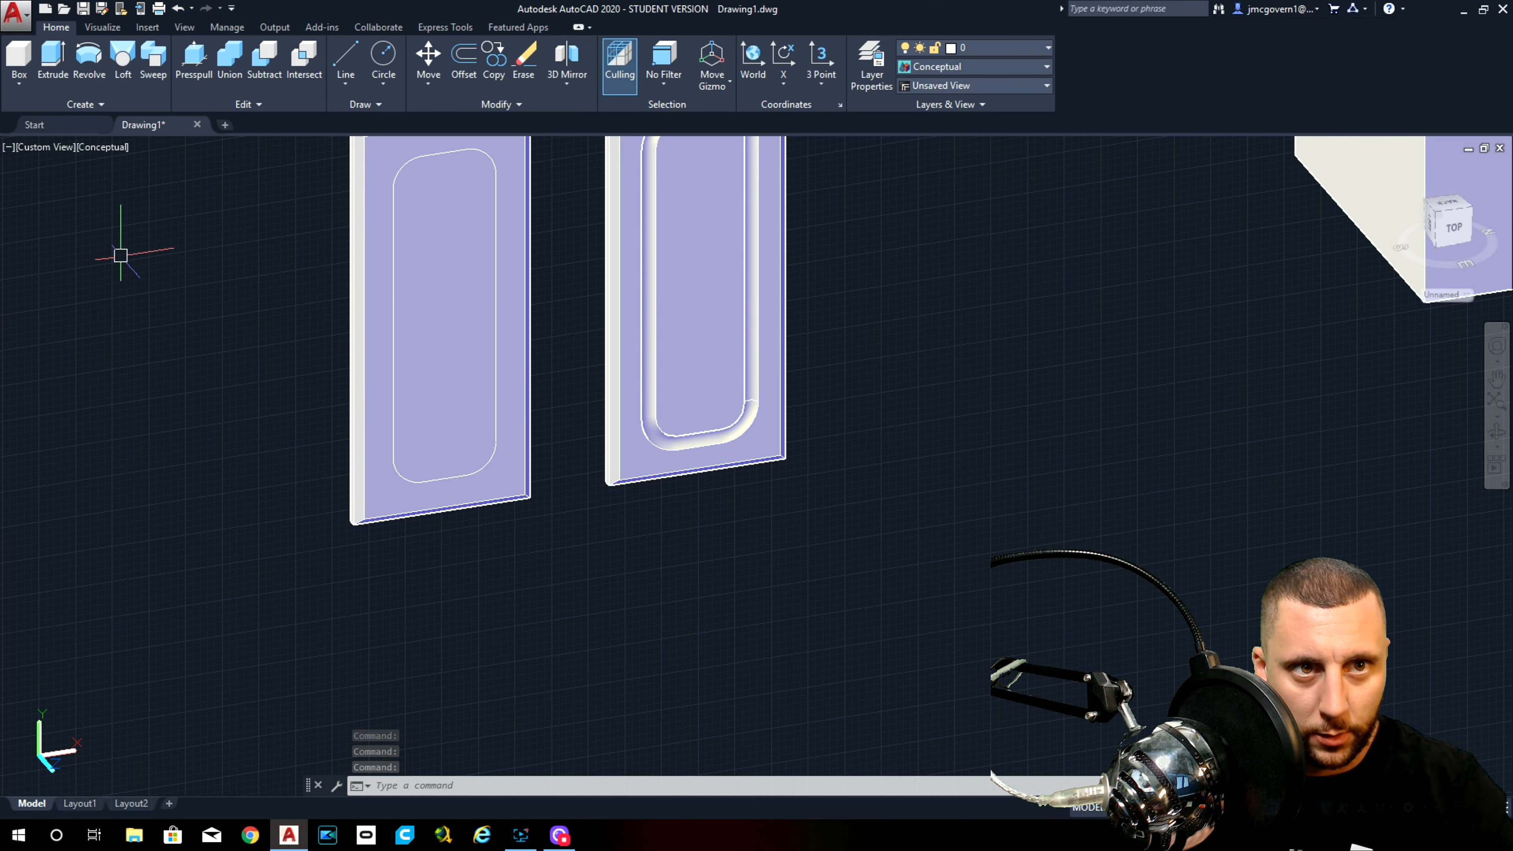
Step: Switch to the Top view and draw a vertical line 1.5 inches long below the panels
left_click(36, 148)
left_click(62, 186)
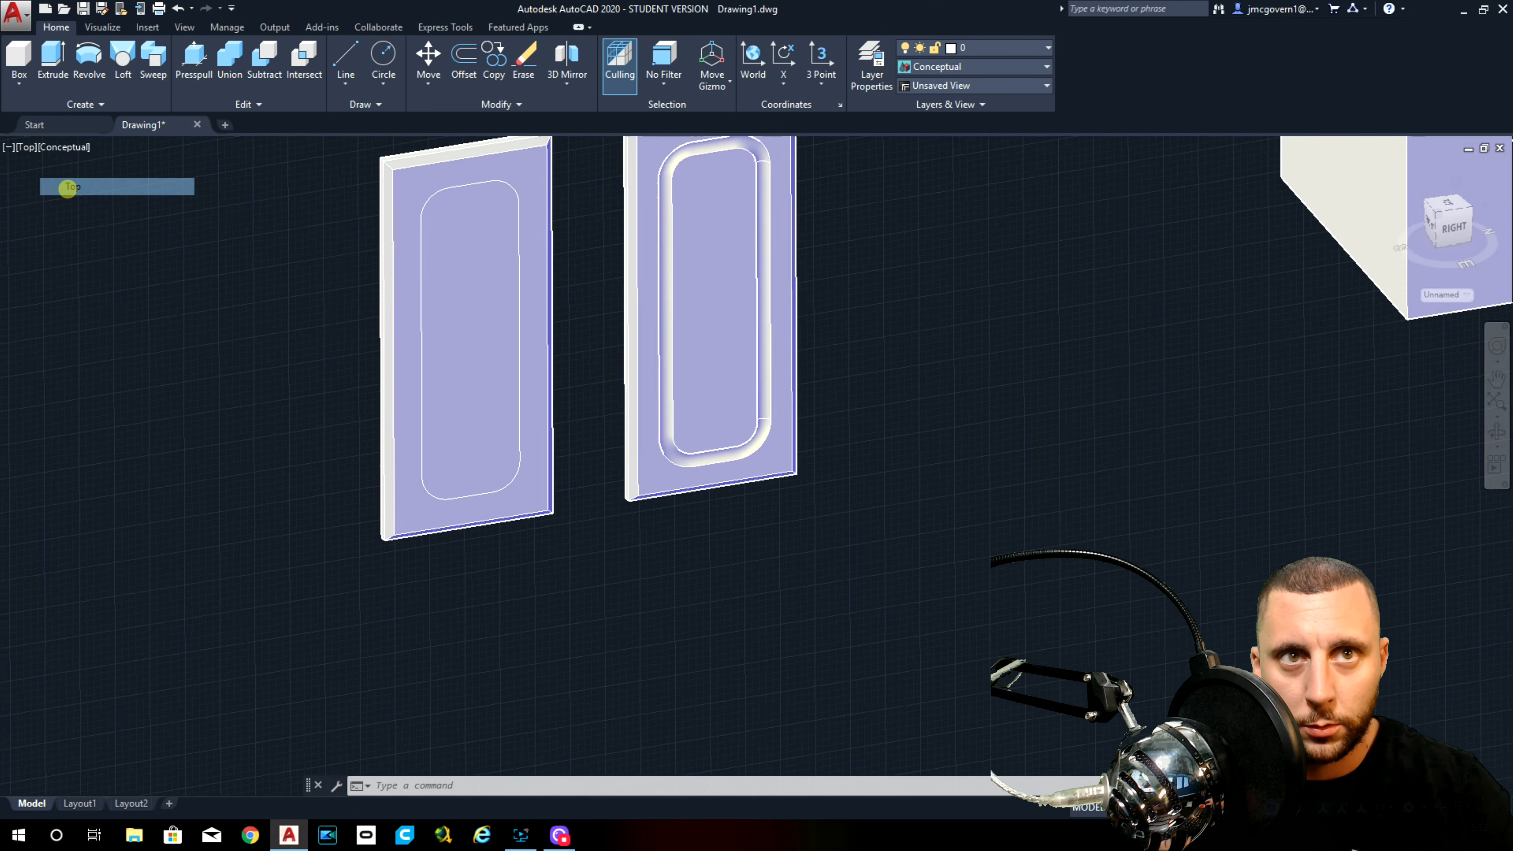
middle_click_drag(803, 665, 366, 483)
left_click(348, 65)
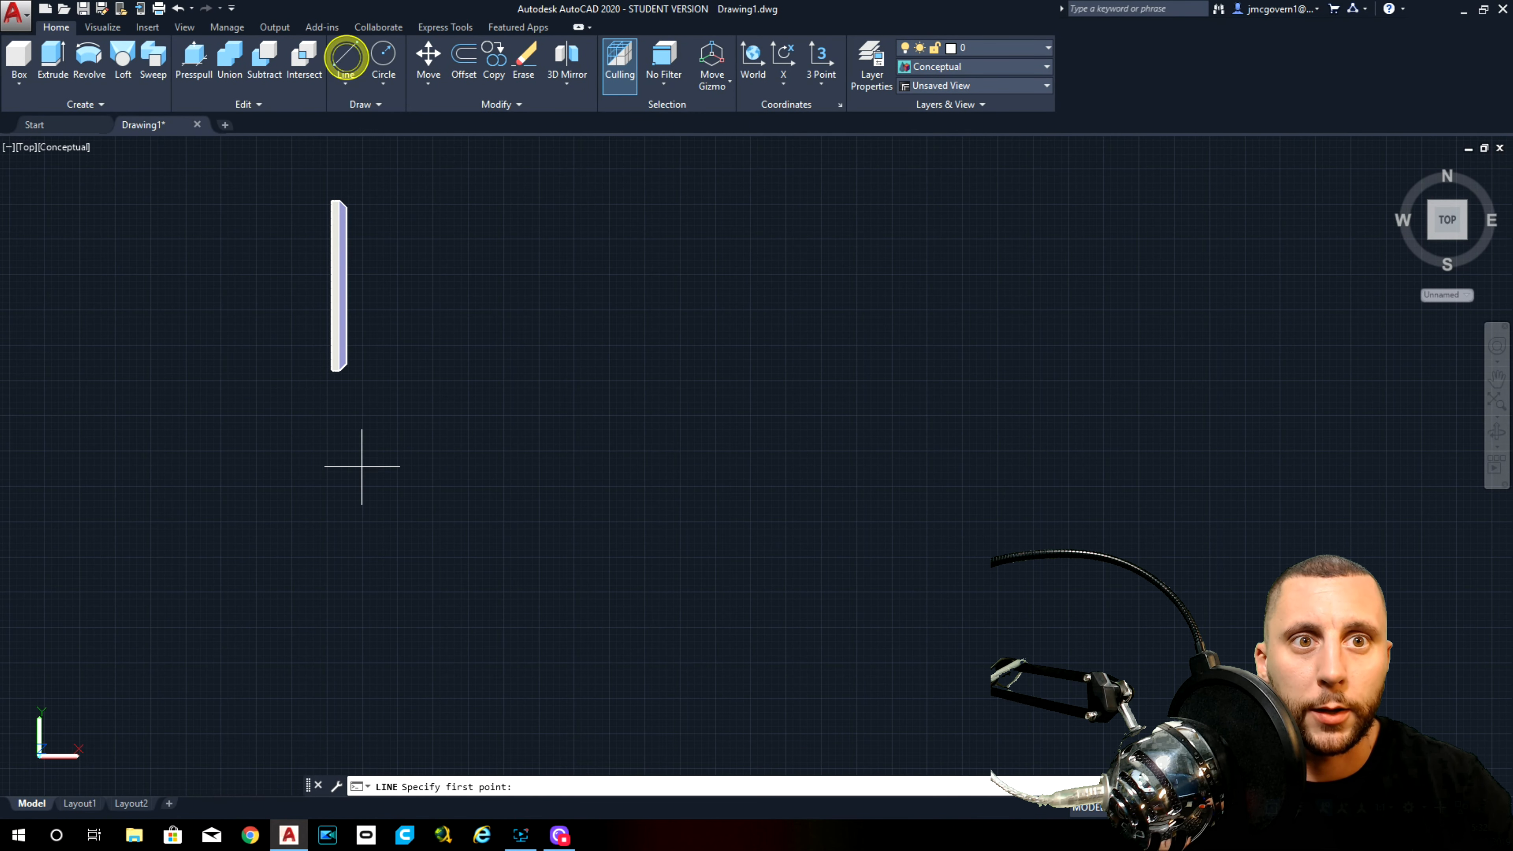
left_click(371, 418)
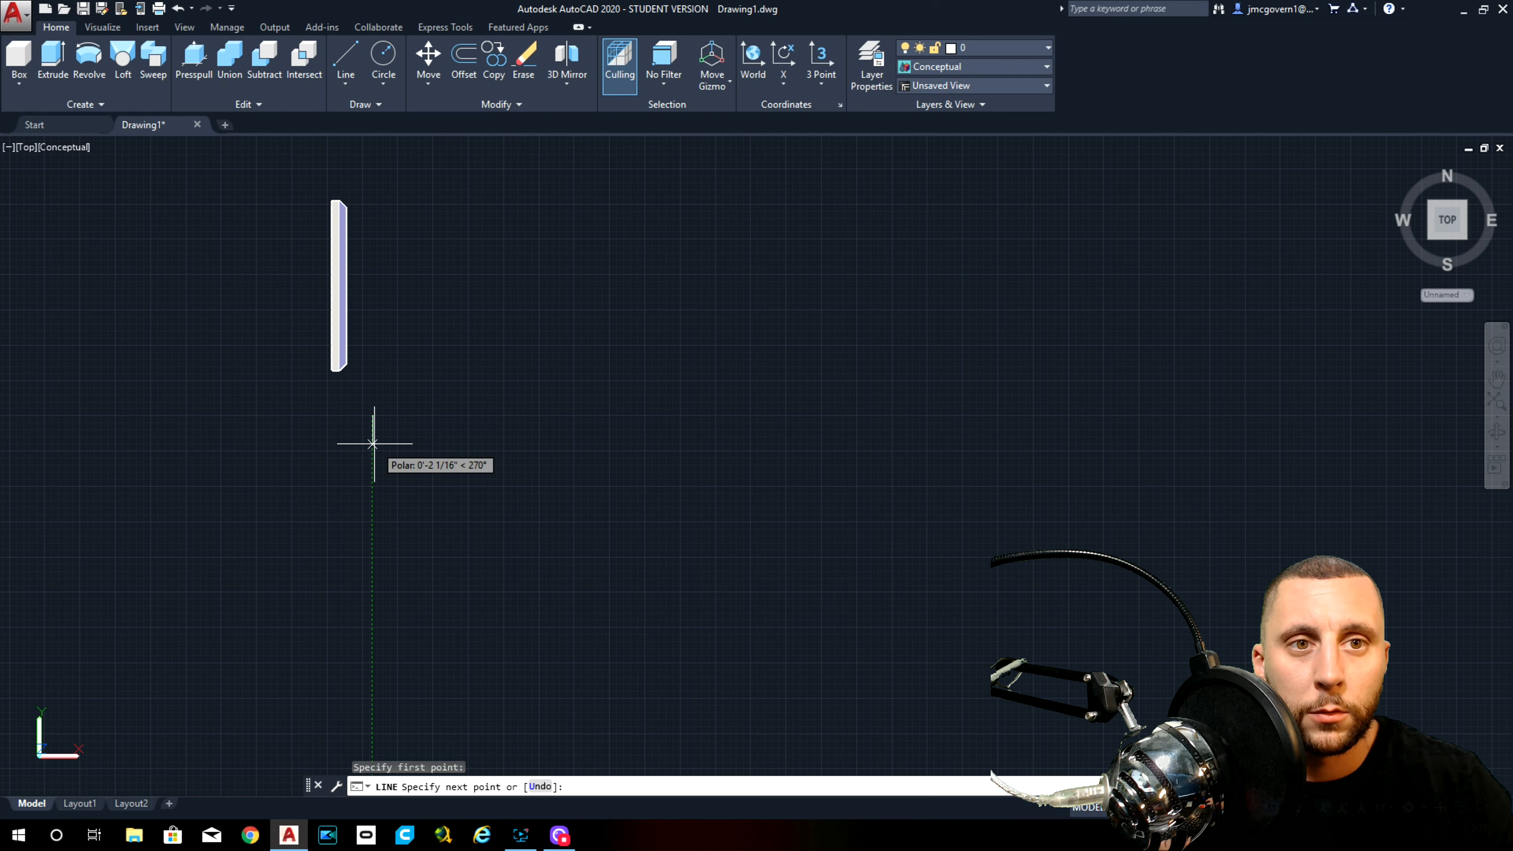
scroll(371, 441, "up", 5)
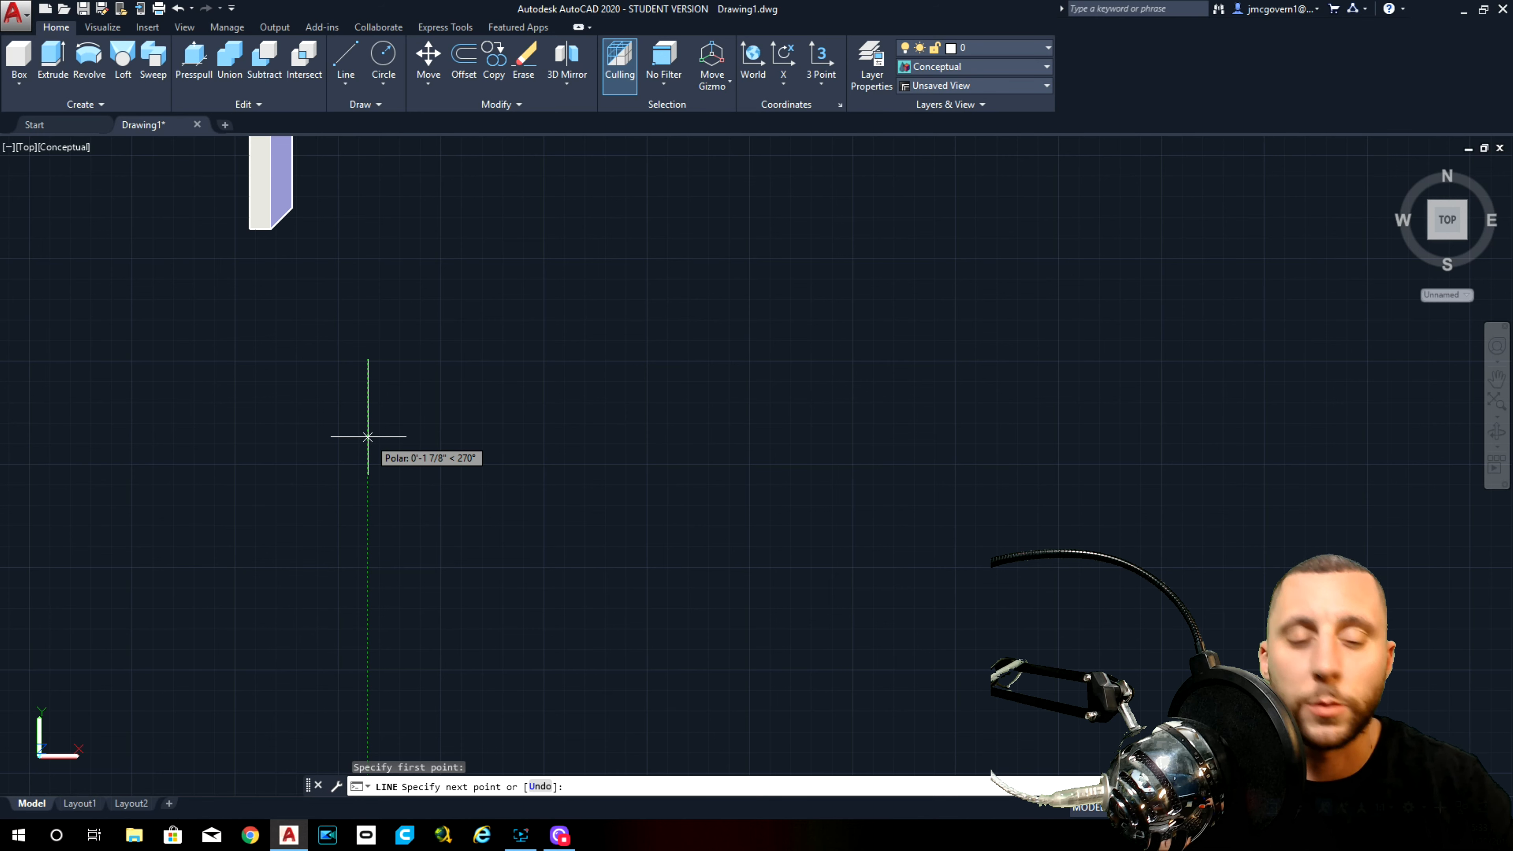
type("5")
key("Return")
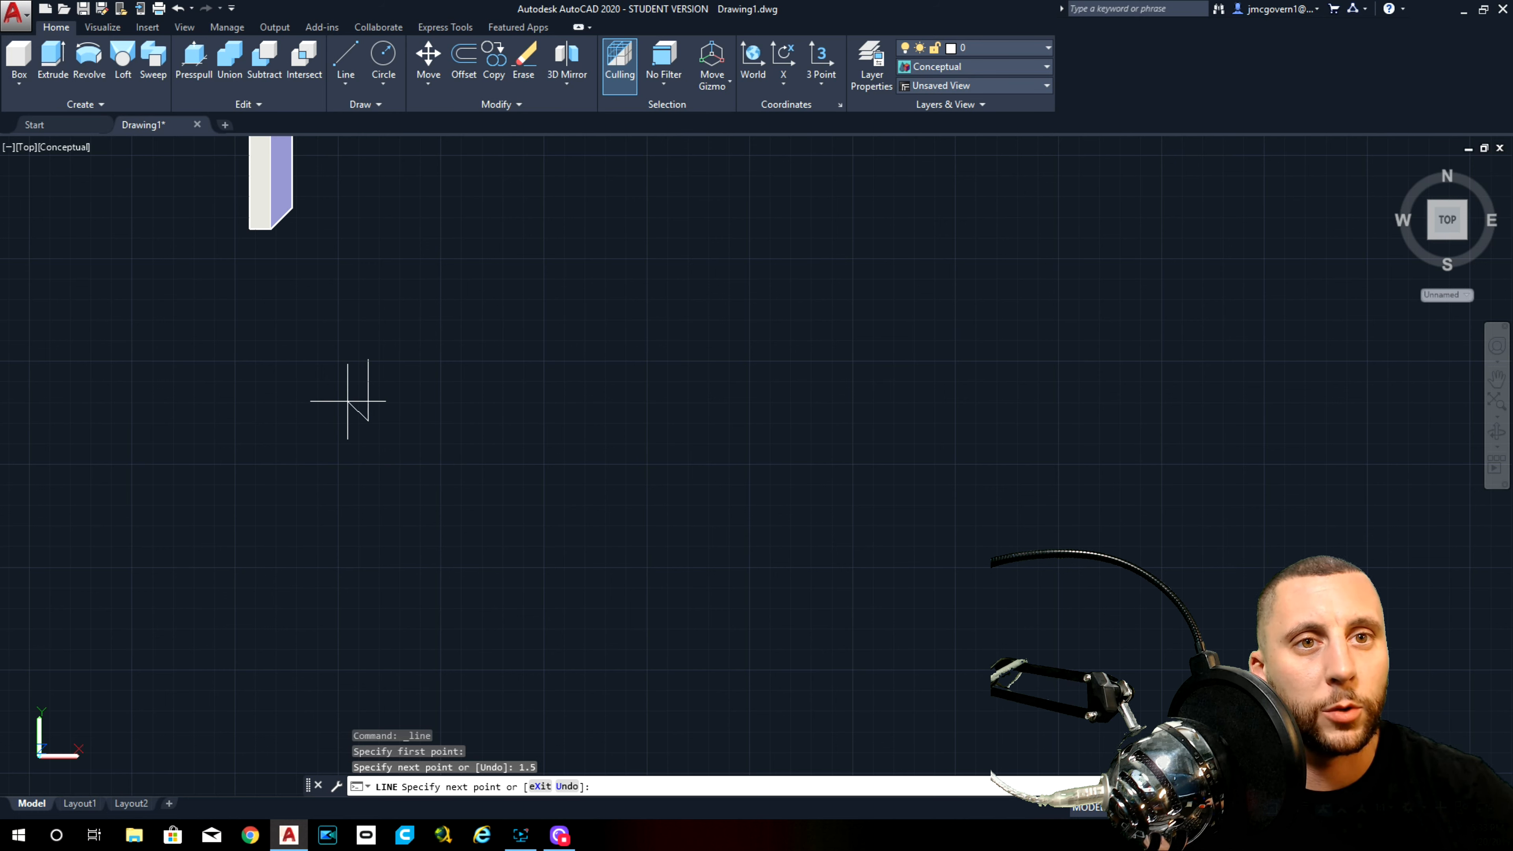
key("Return")
Step: Offset the vertical line 0.5 inch to its left
left_click(465, 66)
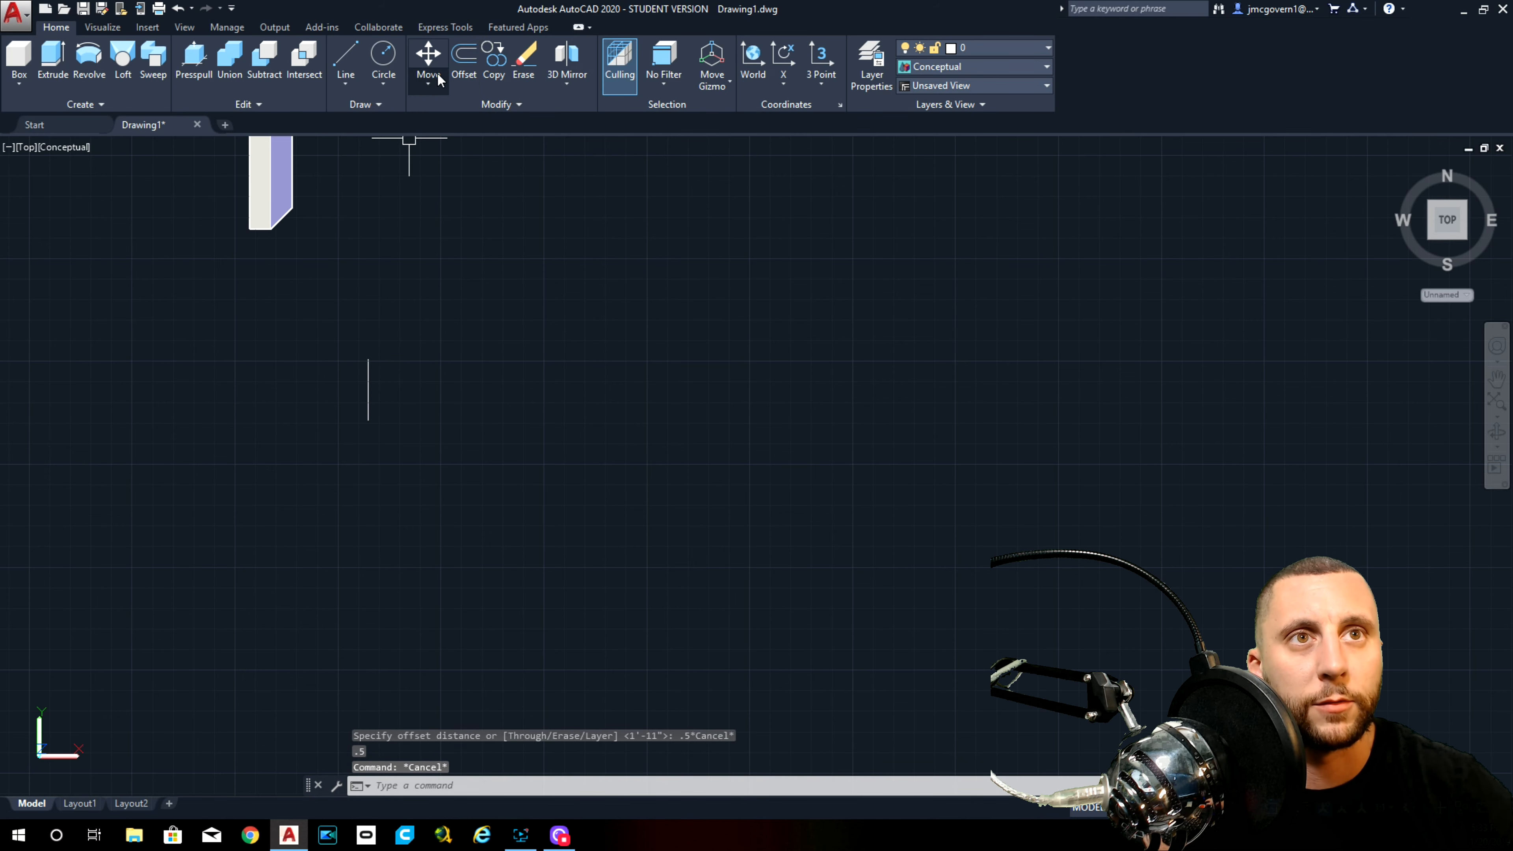
left_click(463, 64)
type(".5")
key("Return")
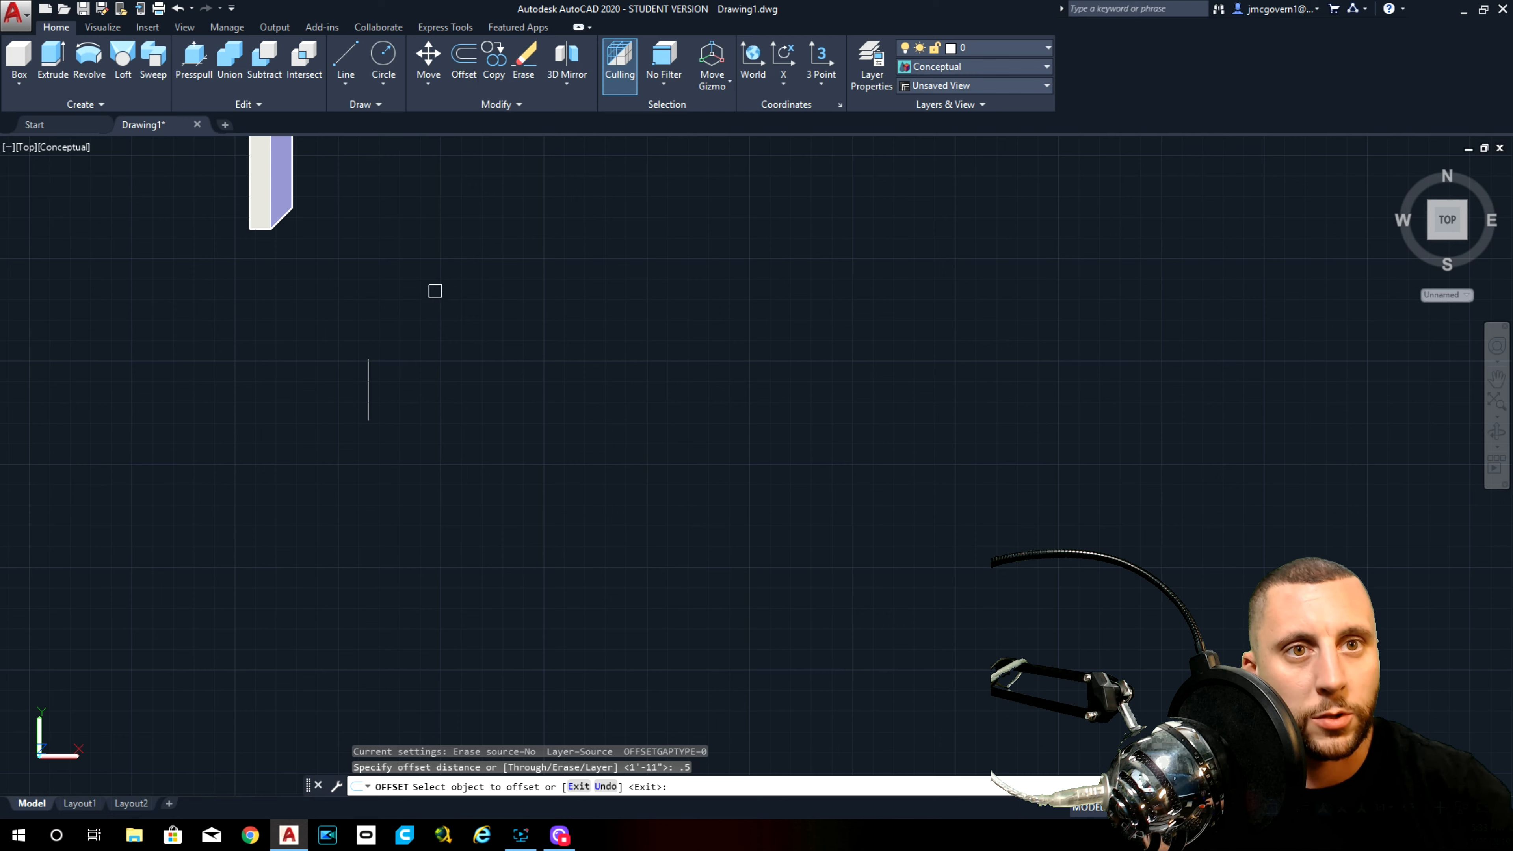
left_click(367, 372)
left_click(339, 379)
key("Escape")
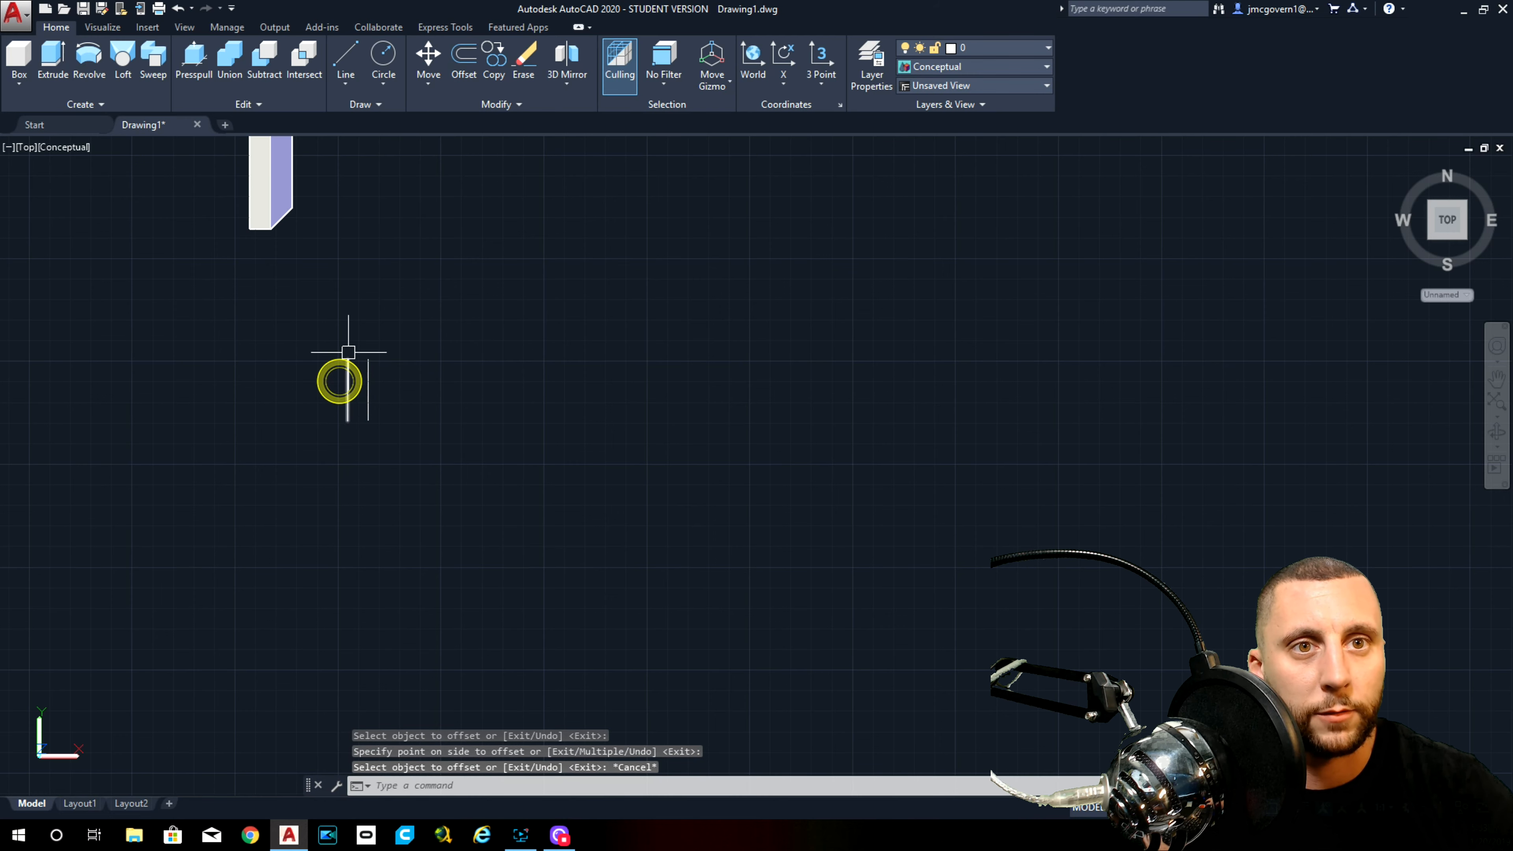
Step: Draw a horizontal line connecting the midpoints of the two vertical lines
left_click(343, 63)
left_click(348, 389)
left_click(370, 388)
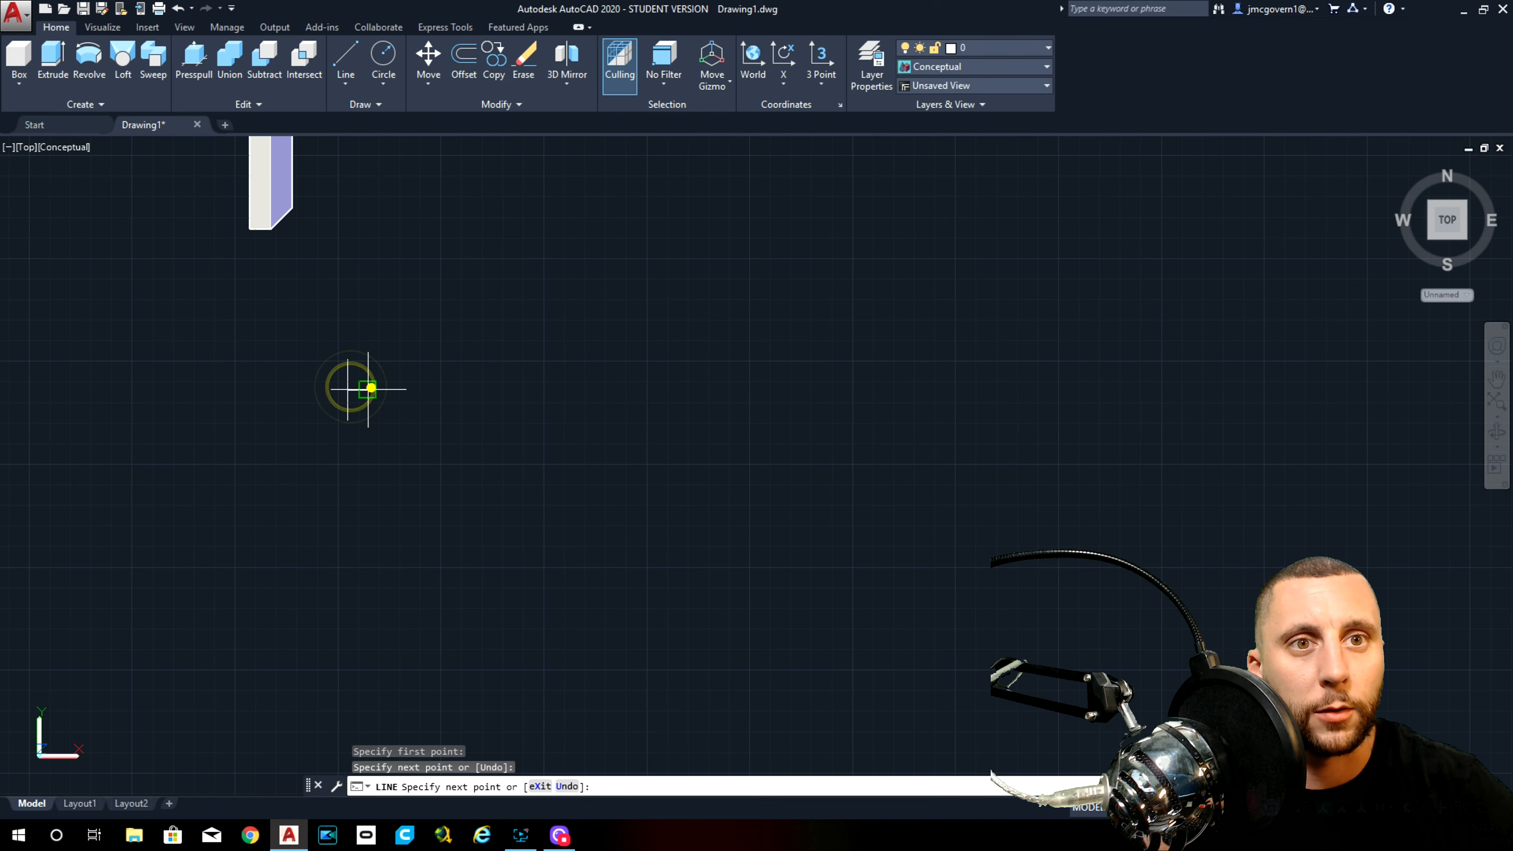
key("Escape")
Step: Draw a line 0.5 inch up from the left midpoint and on to the upper end of the right vertical line
scroll(365, 386, "up", 5)
scroll(367, 388, "up", 2)
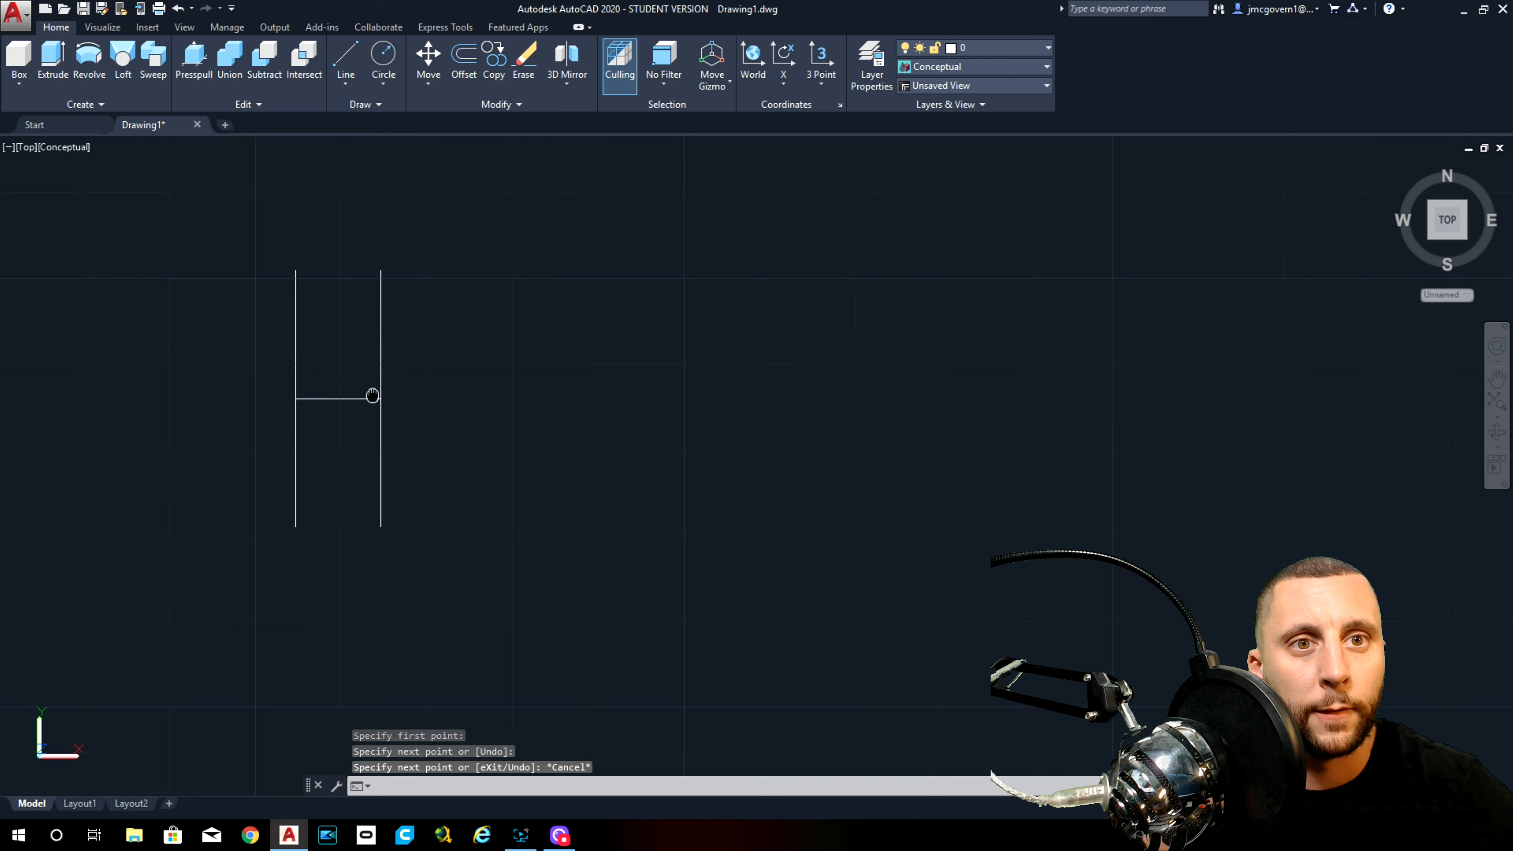
left_click(339, 47)
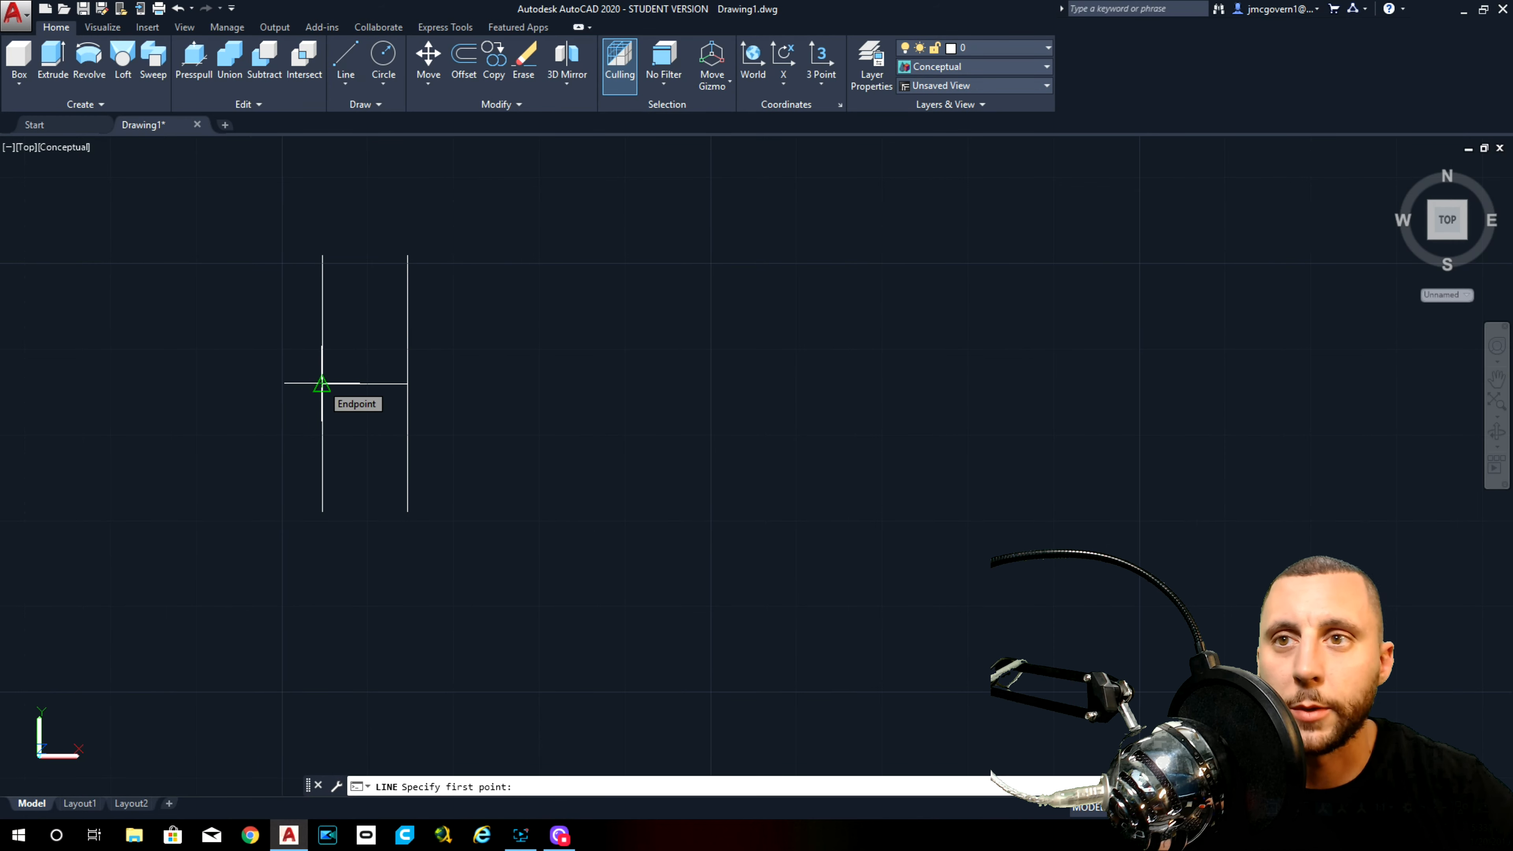
left_click(321, 385)
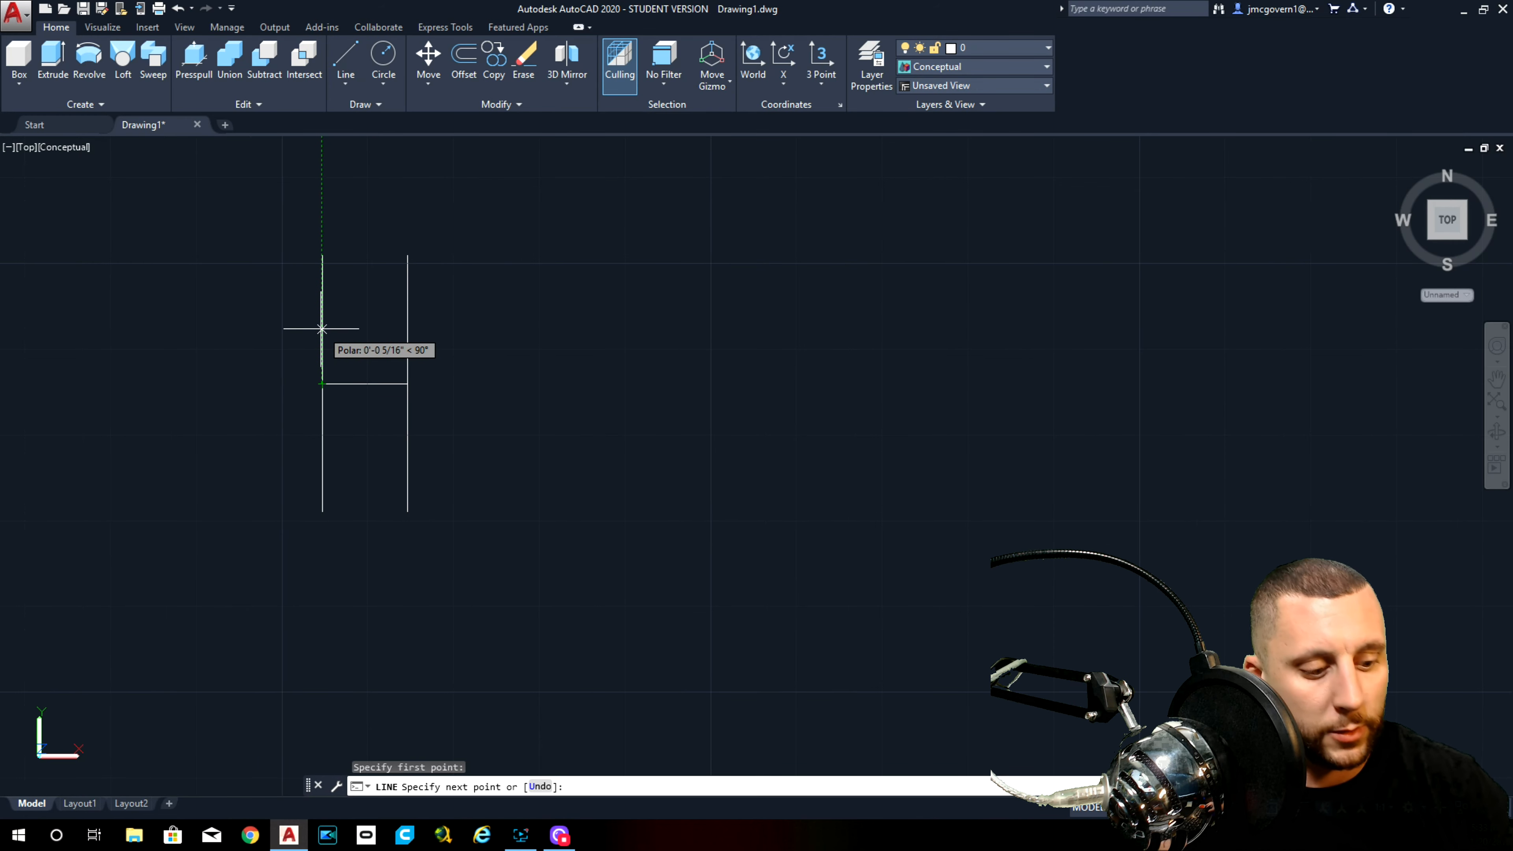
type(".5")
key("Return")
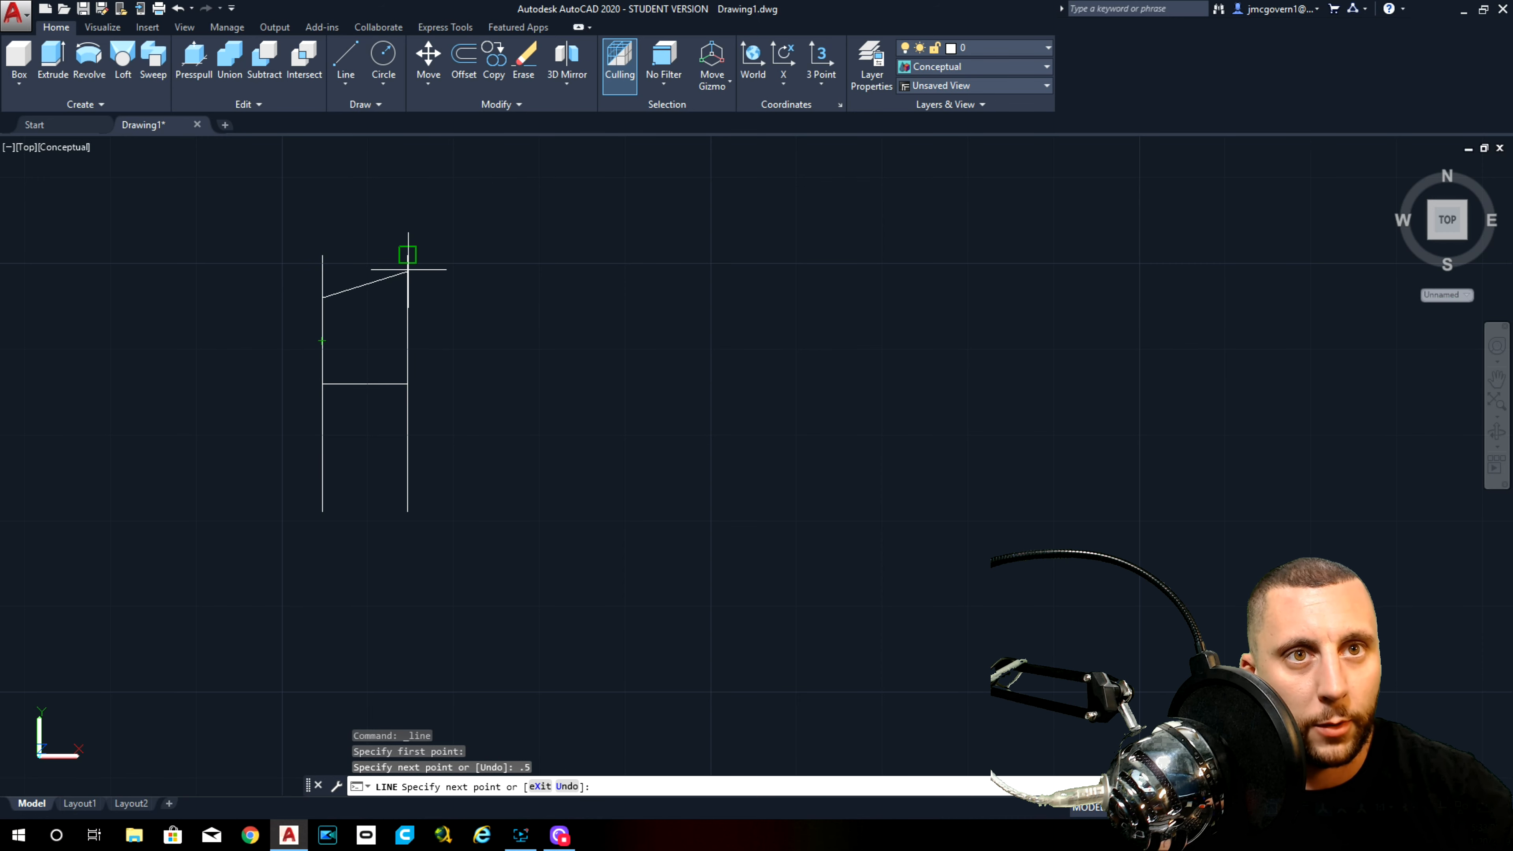
left_click(408, 254)
key("Return")
Step: Draw a line 0.5 inch down from the left midpoint and on to the lower end of the right vertical line
key("Return")
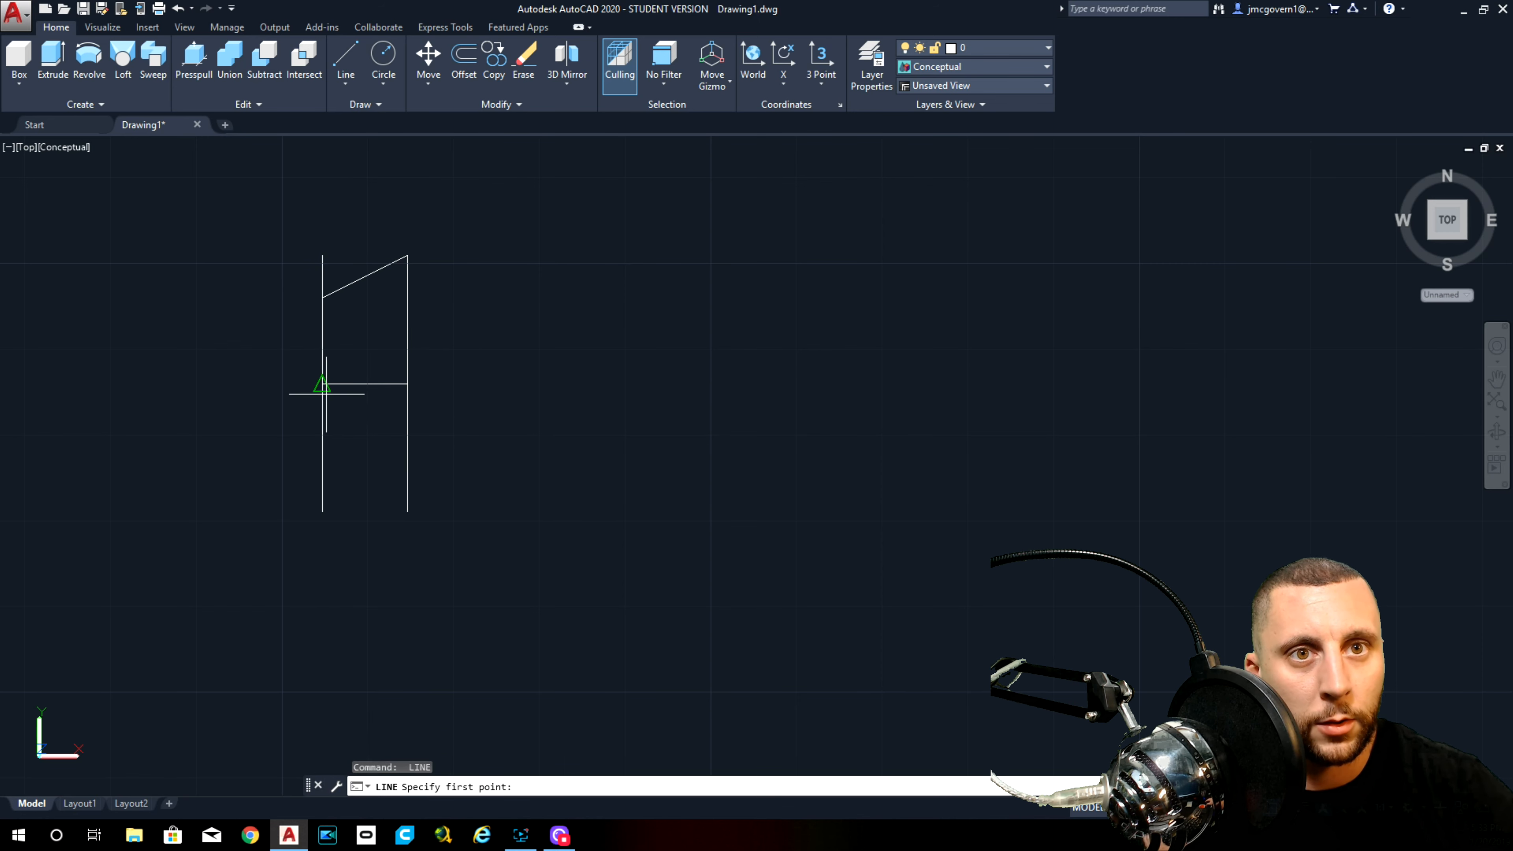
left_click(322, 384)
type(".5")
key("Return")
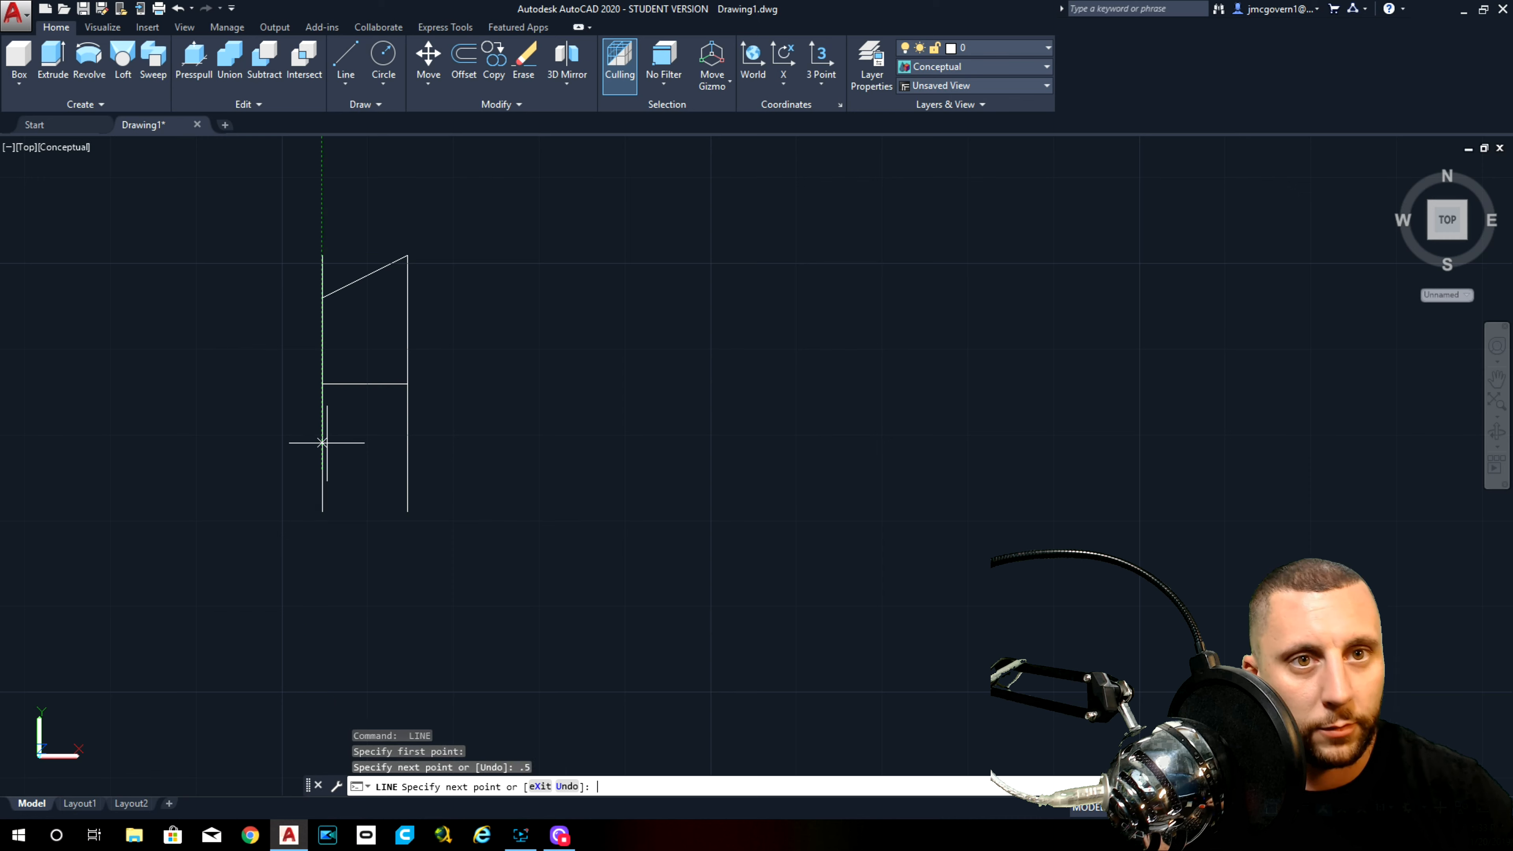
left_click(407, 512)
key("Escape")
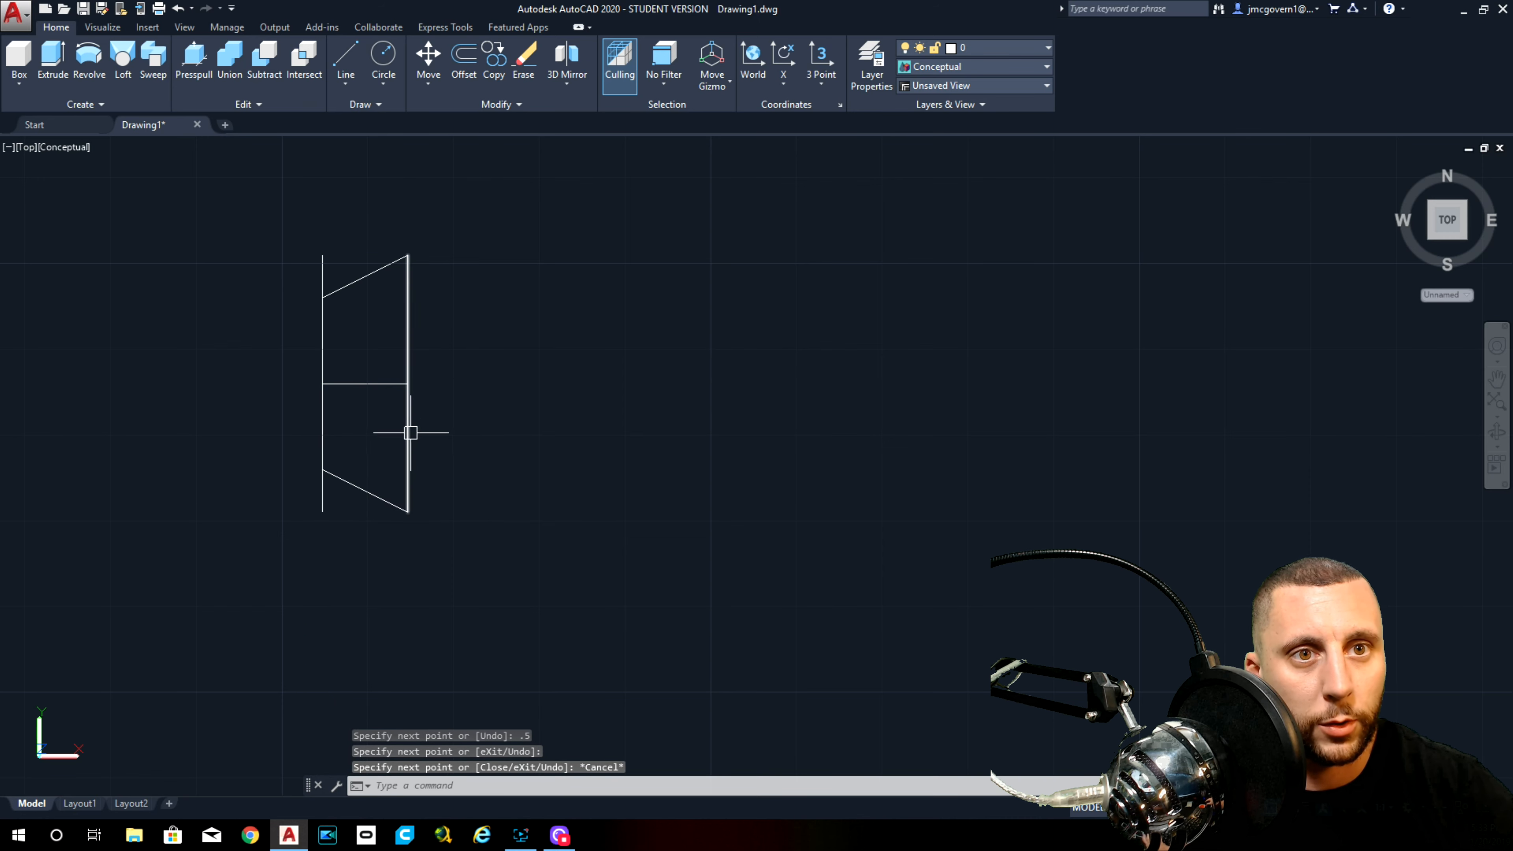
Step: Move the two long vertical lines and two slanted lines about 2 1/16 inches right, away from the construction lines
left_click(408, 432)
left_click(374, 496)
left_click(363, 277)
left_click(324, 268)
type("m")
key("Return")
left_click(443, 406)
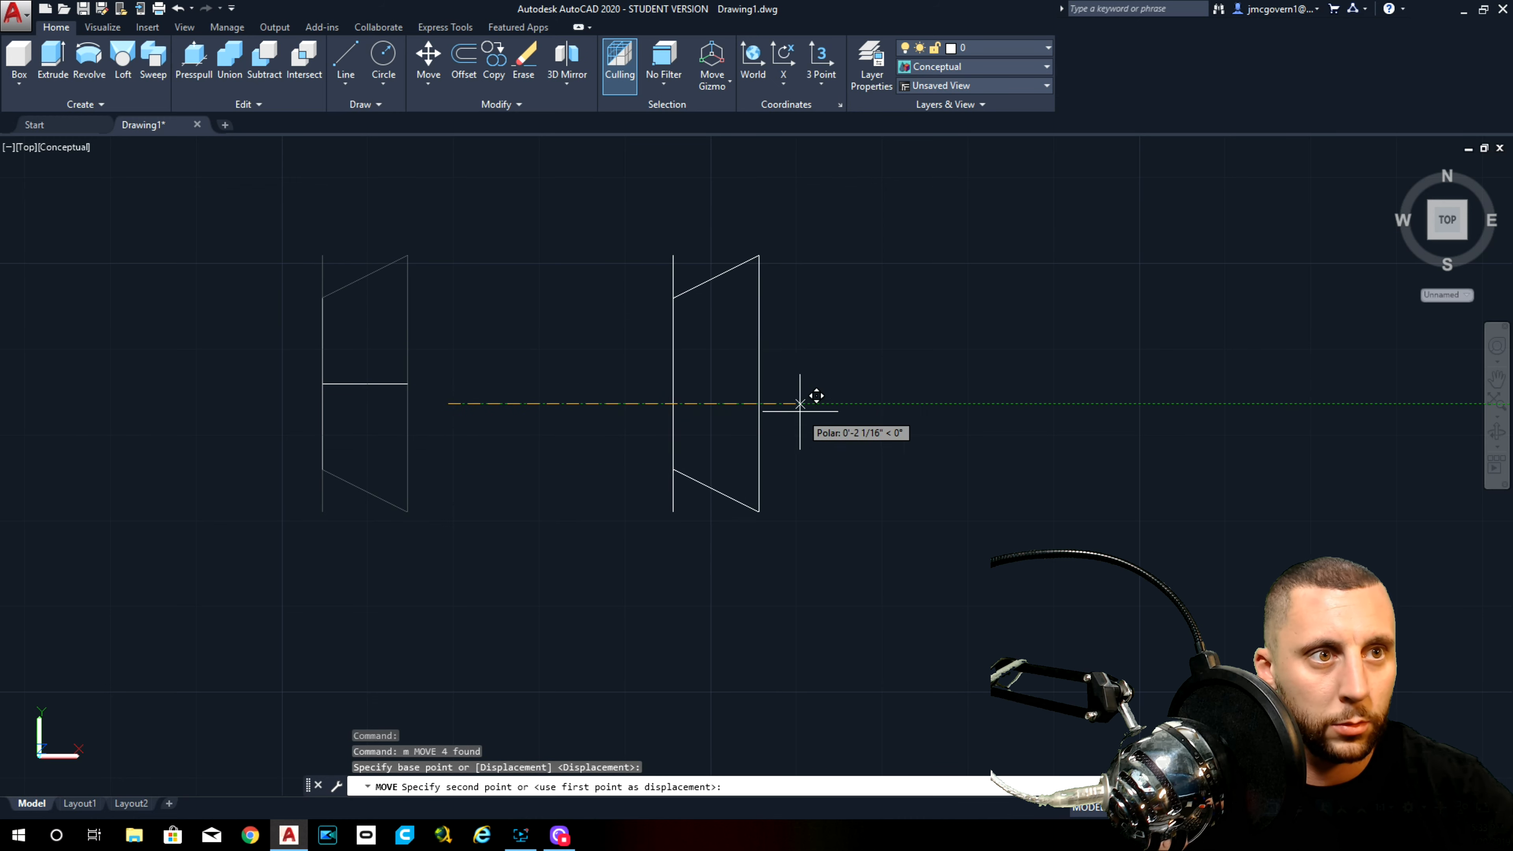
left_click(800, 408)
Step: Erase the three construction lines left at the original location
left_click(410, 299)
left_click(256, 451)
key("Delete")
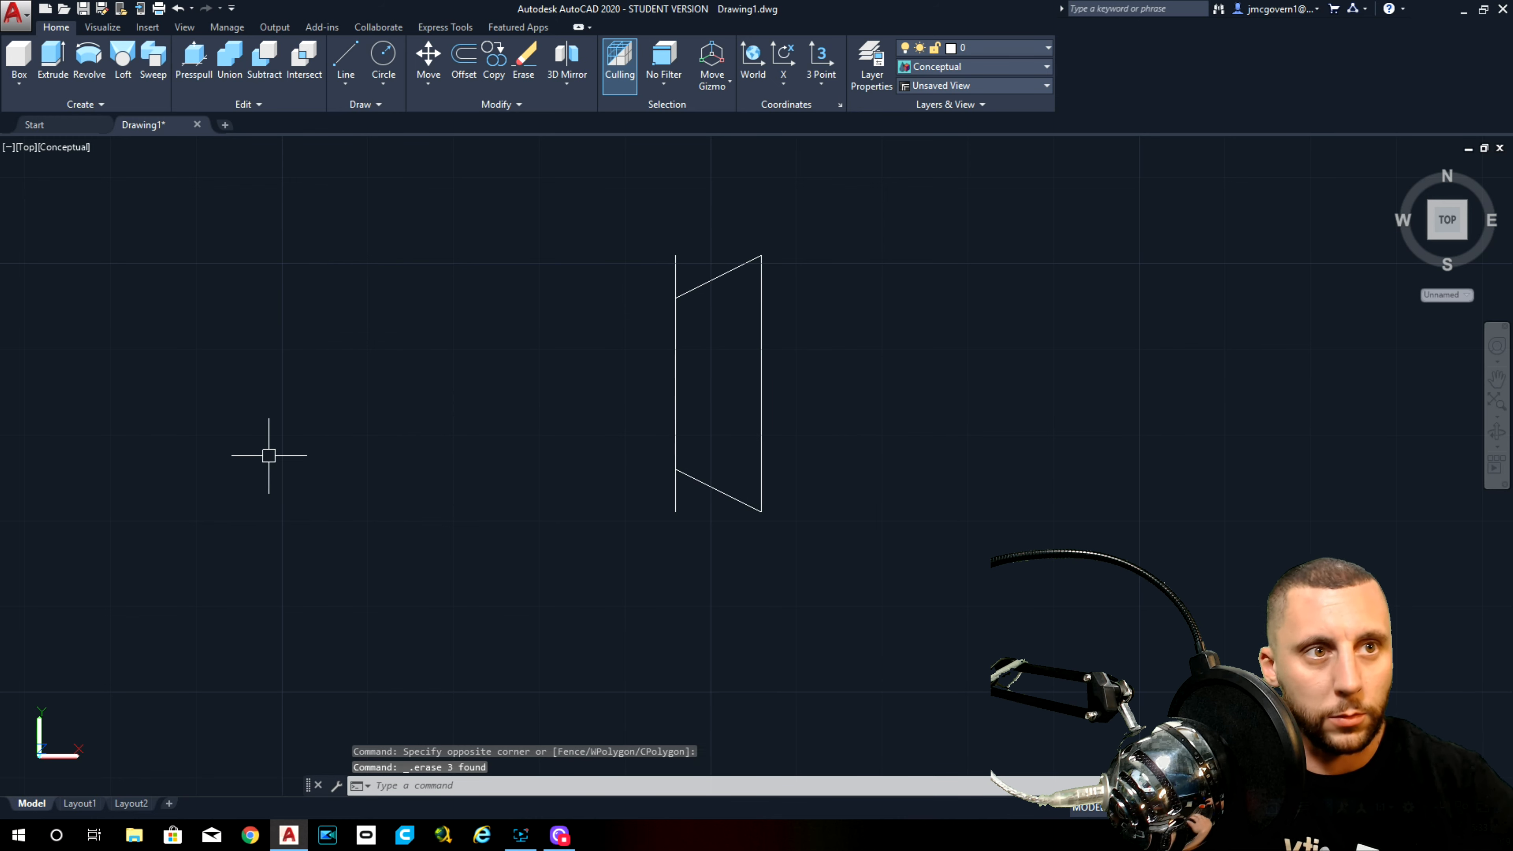
Step: Trim the ends of the left vertical line that extend beyond the slanted lines, forming a closed trapezoid
type("tr")
key("Return")
key("Return")
left_click(696, 264)
left_click(651, 270)
left_click(689, 483)
left_click(638, 516)
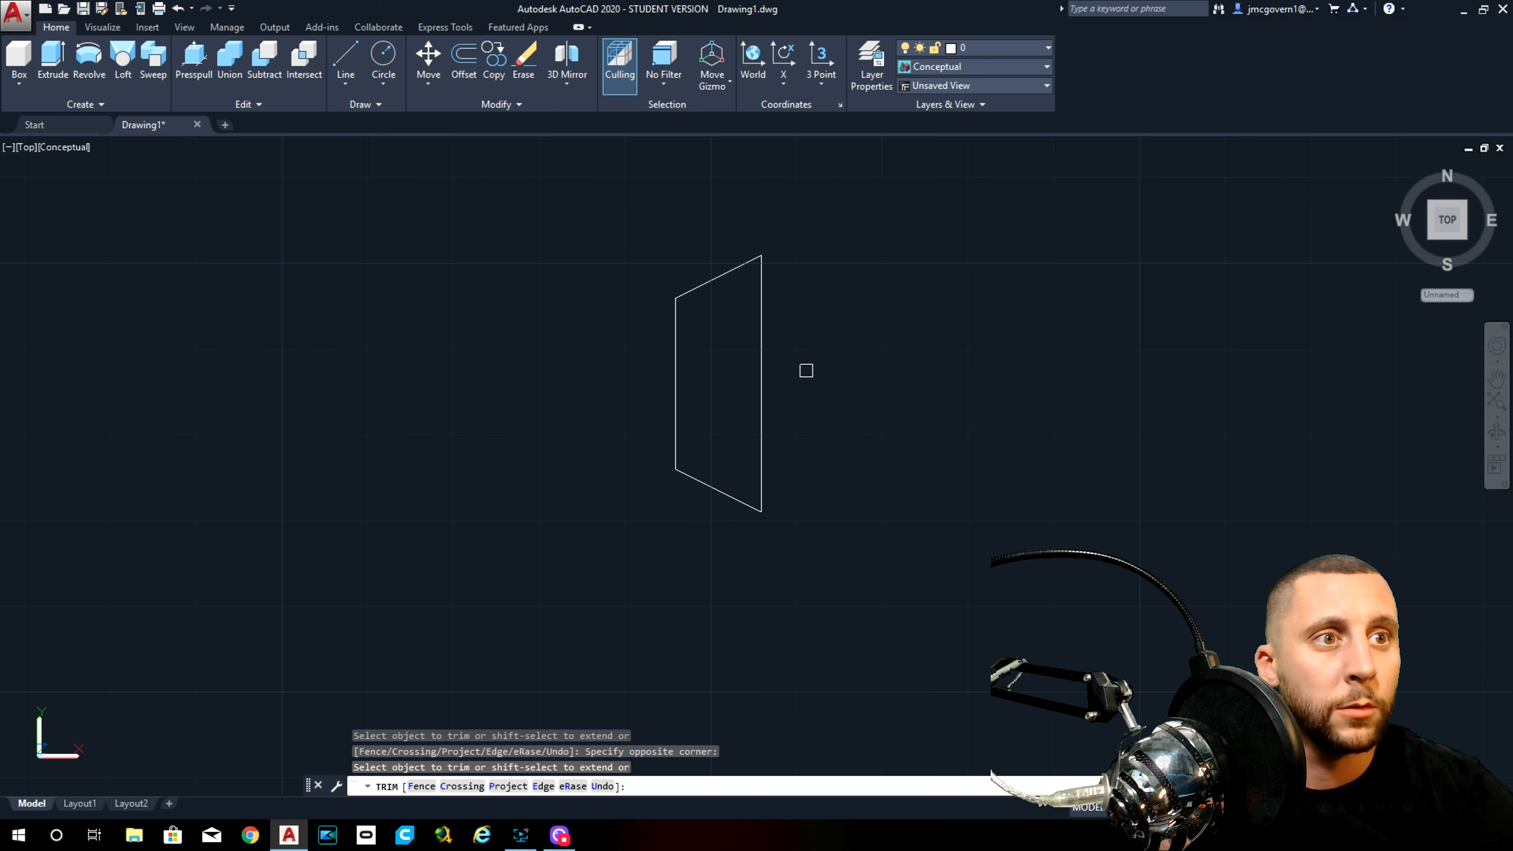
key("Escape")
Step: Join the four trapezoid lines into one polyline
left_click(677, 371)
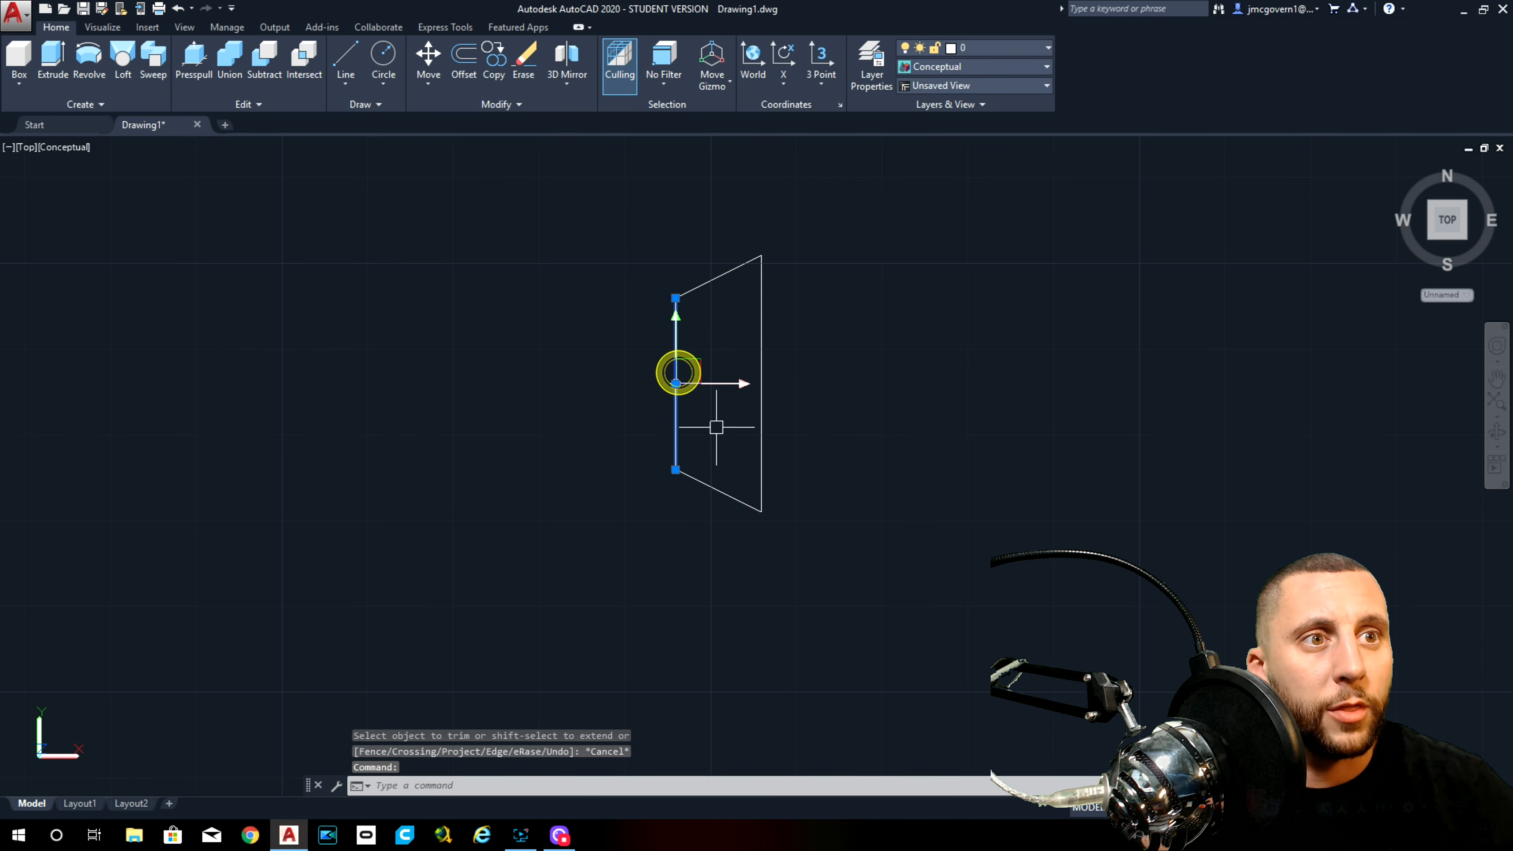
key("Escape")
left_click(786, 209)
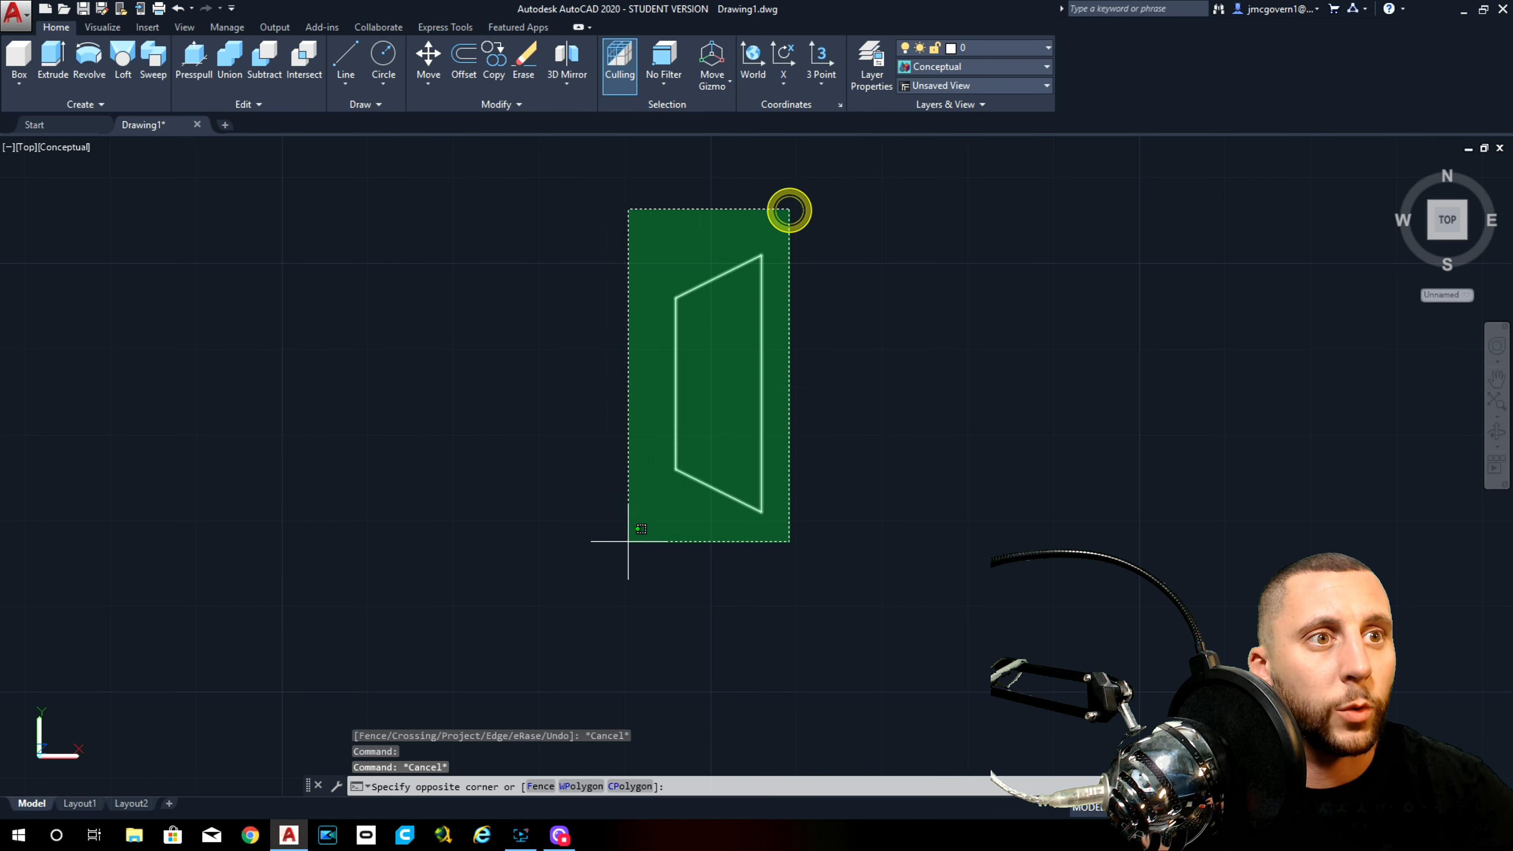
left_click(609, 548)
type("j")
key("Return")
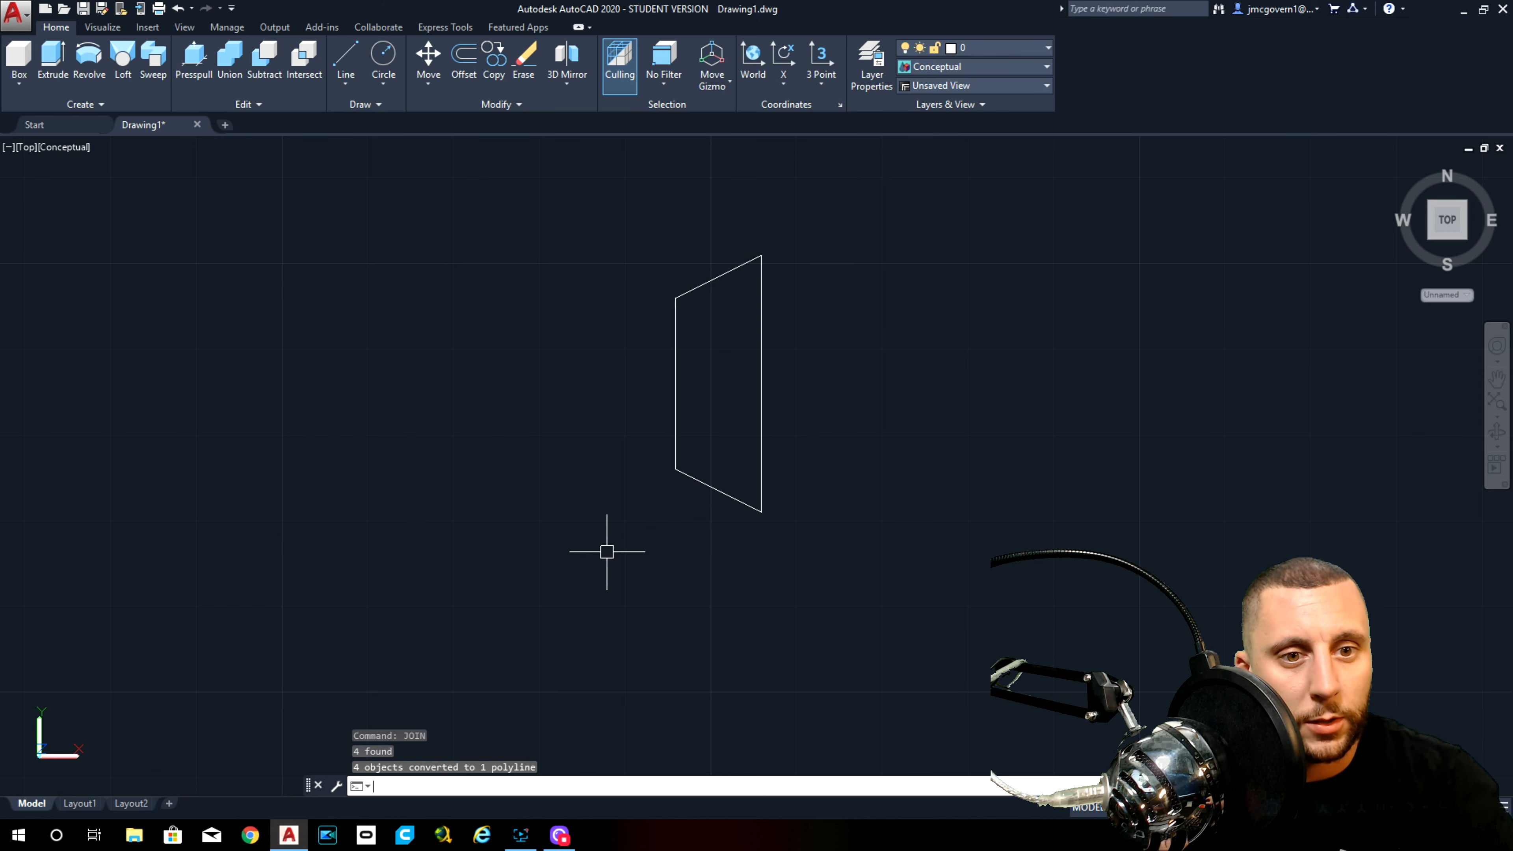
Step: Convert the trapezoid's shorter vertical side into an arc that bulges slightly outward
left_click(676, 386)
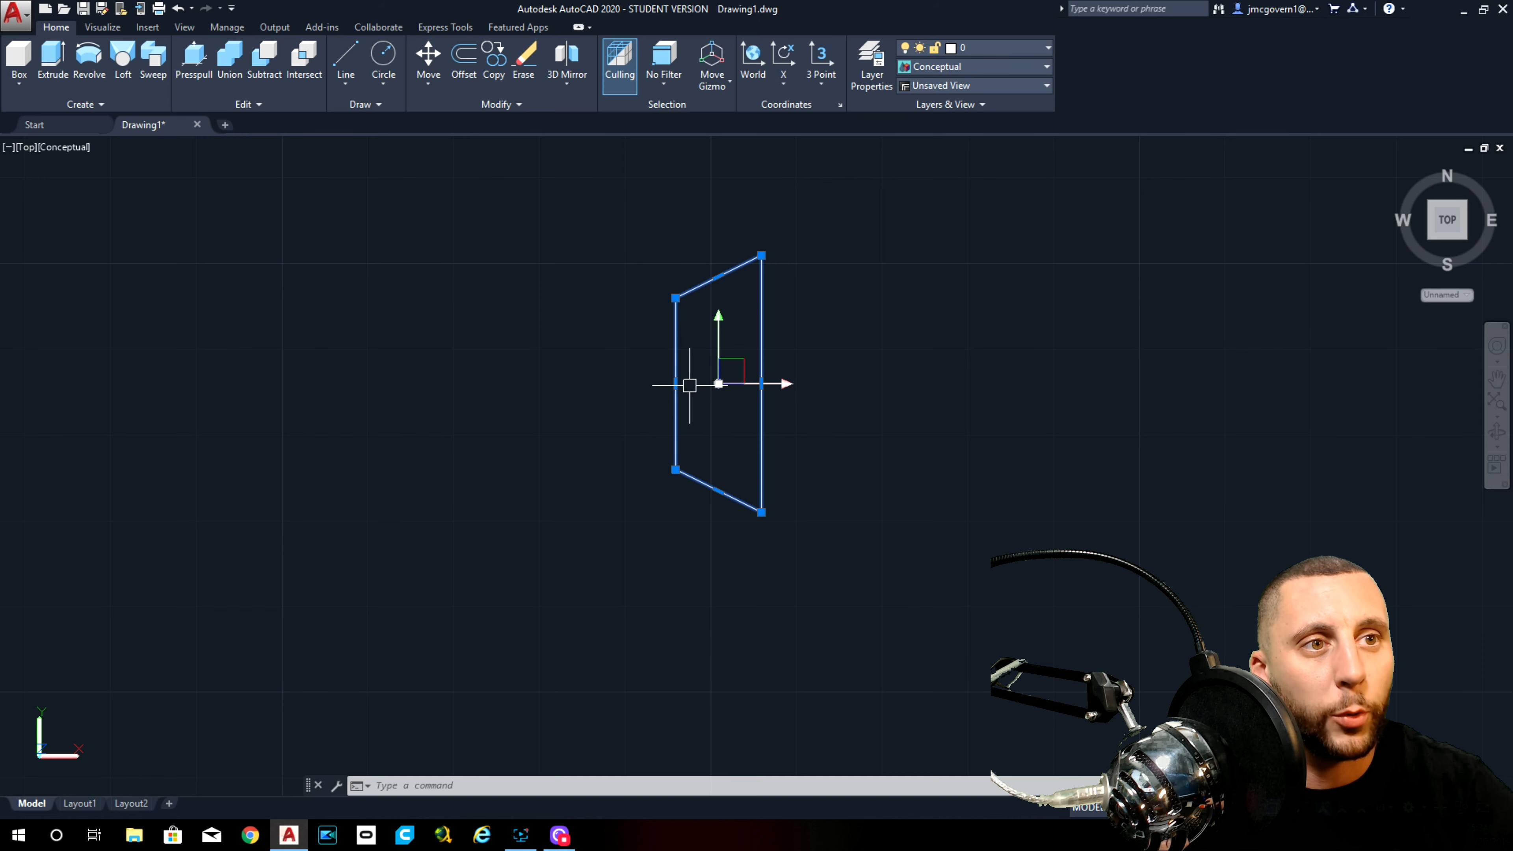
mouse_move(675, 382)
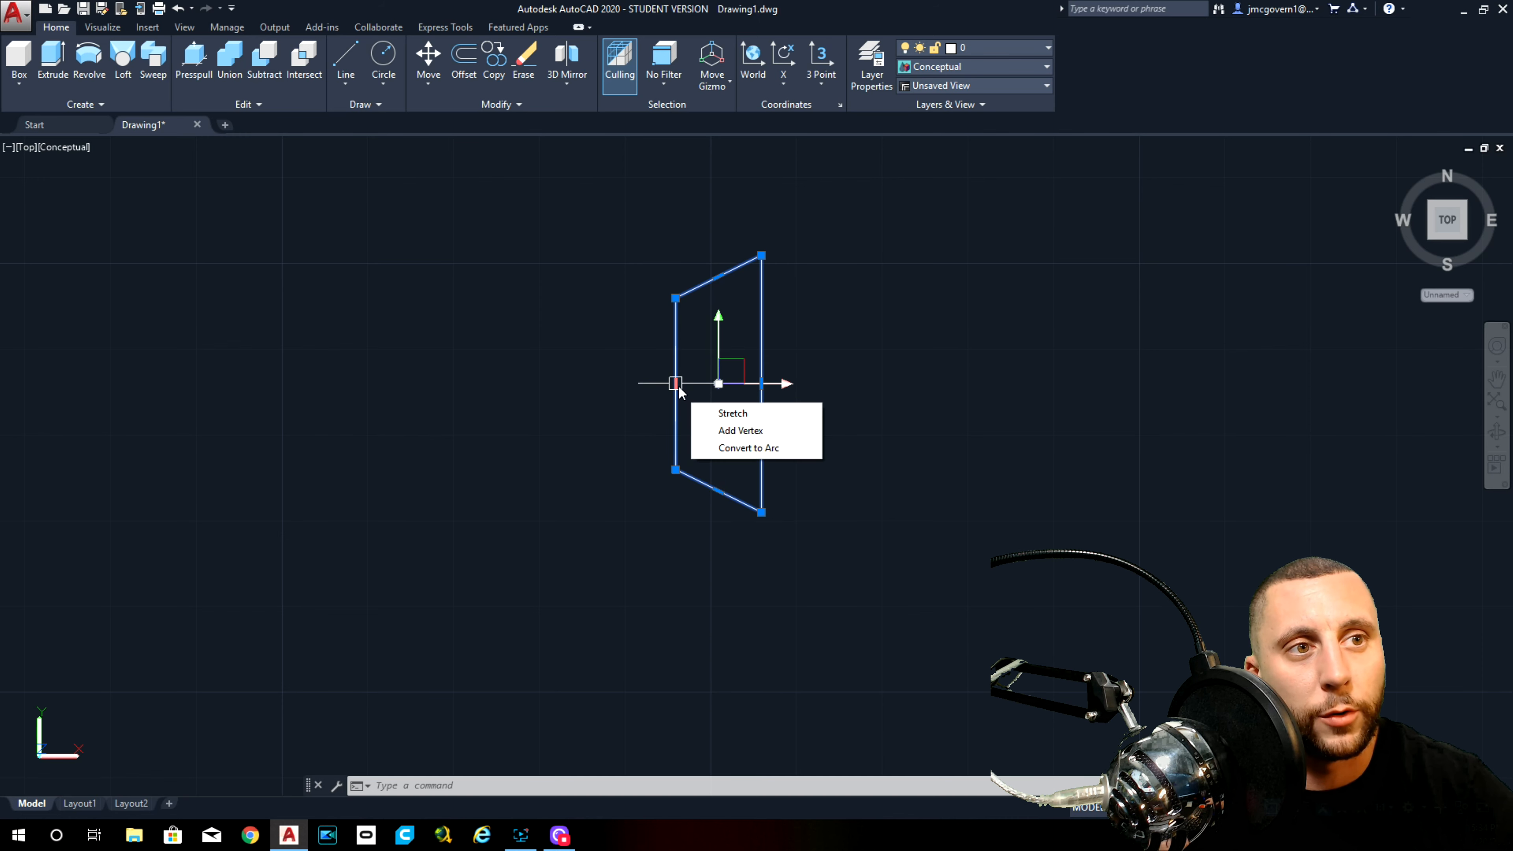
left_click(738, 447)
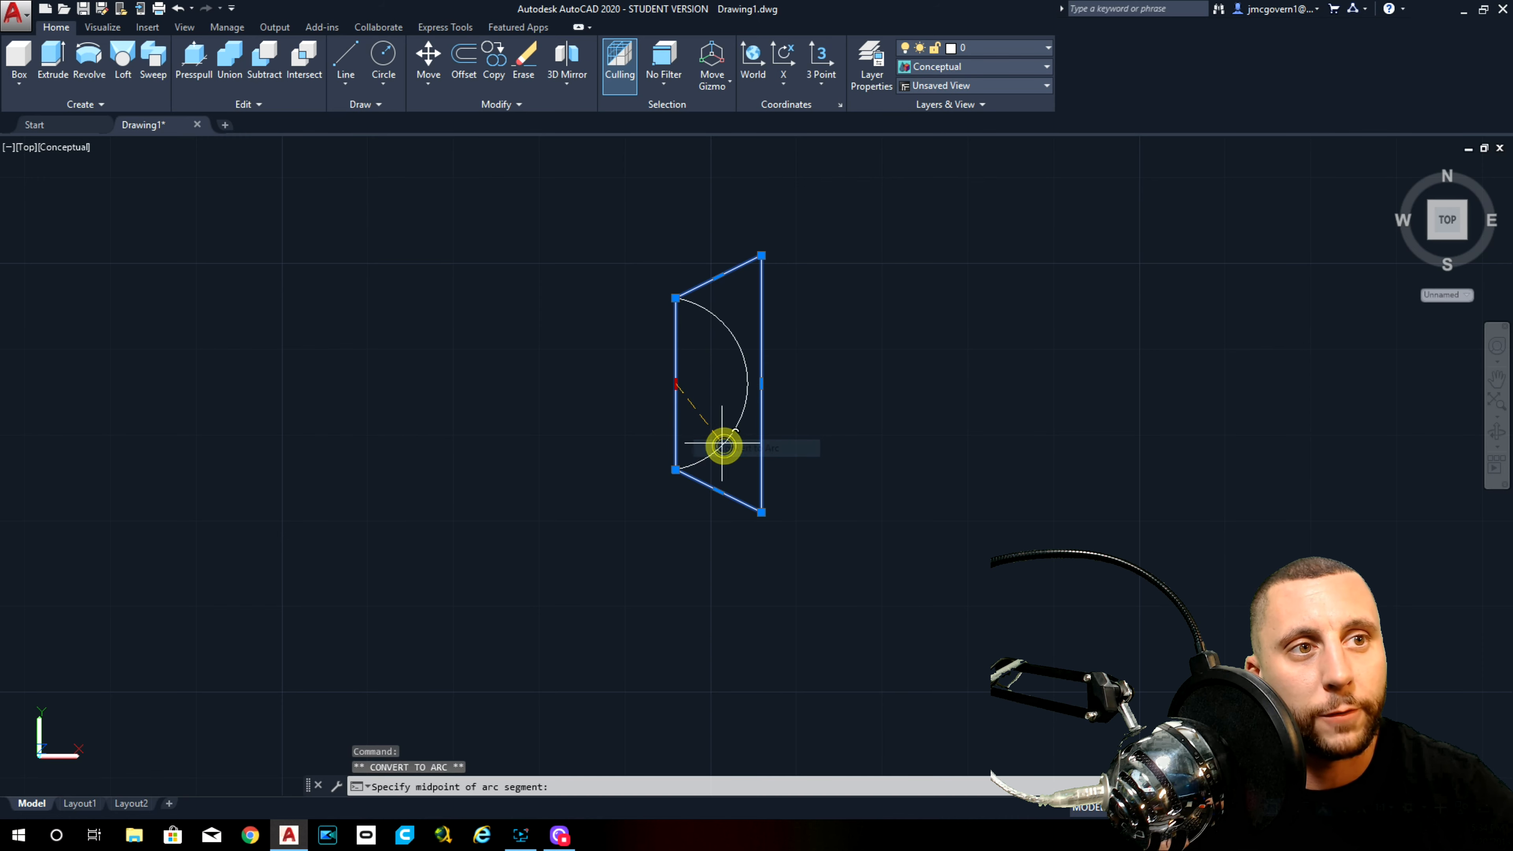
left_click(664, 388)
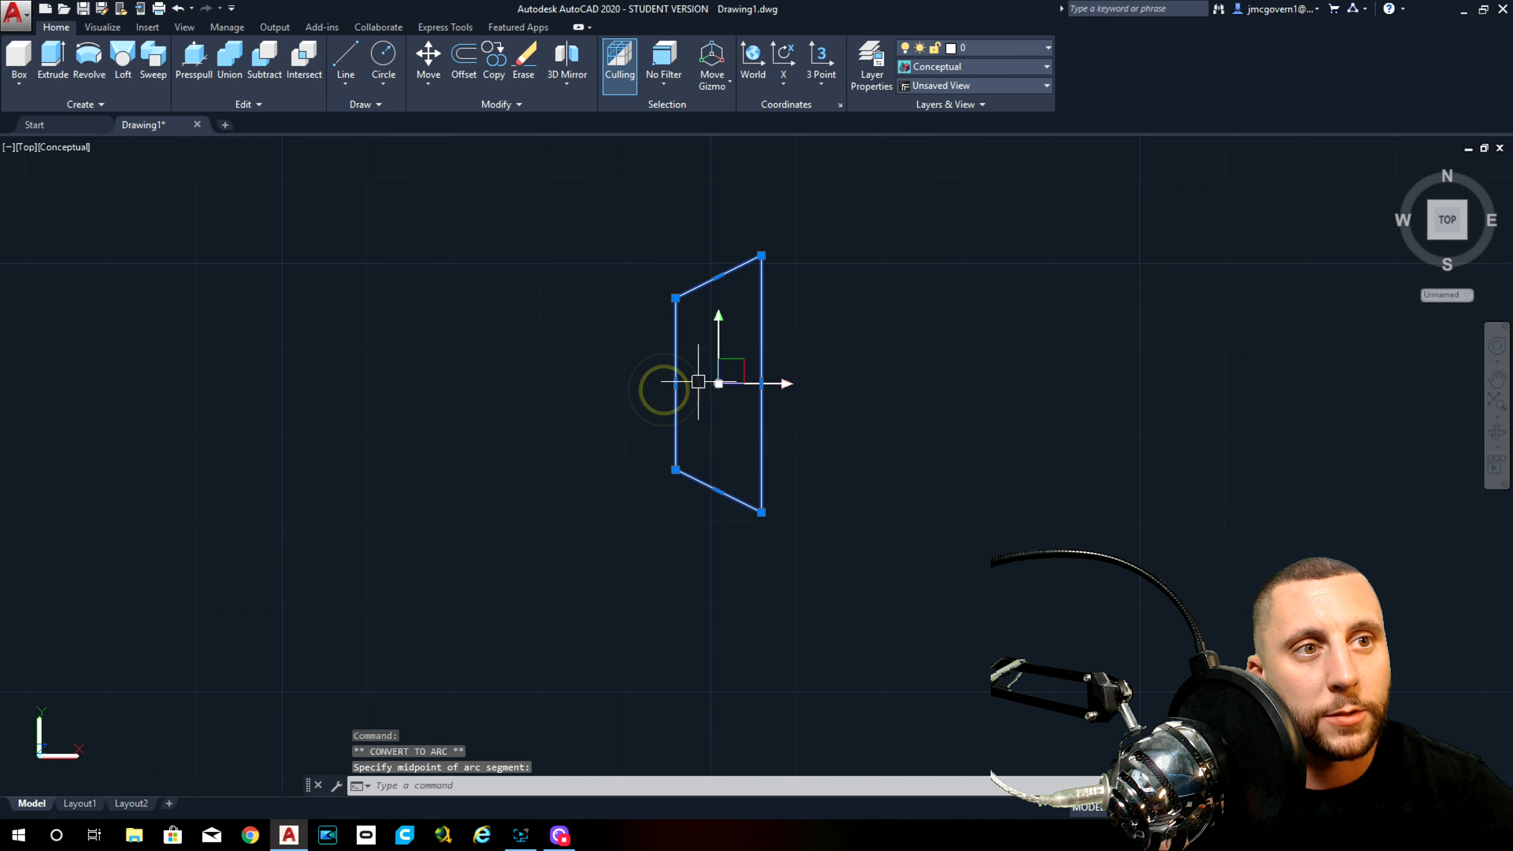
mouse_move(675, 383)
left_click(711, 444)
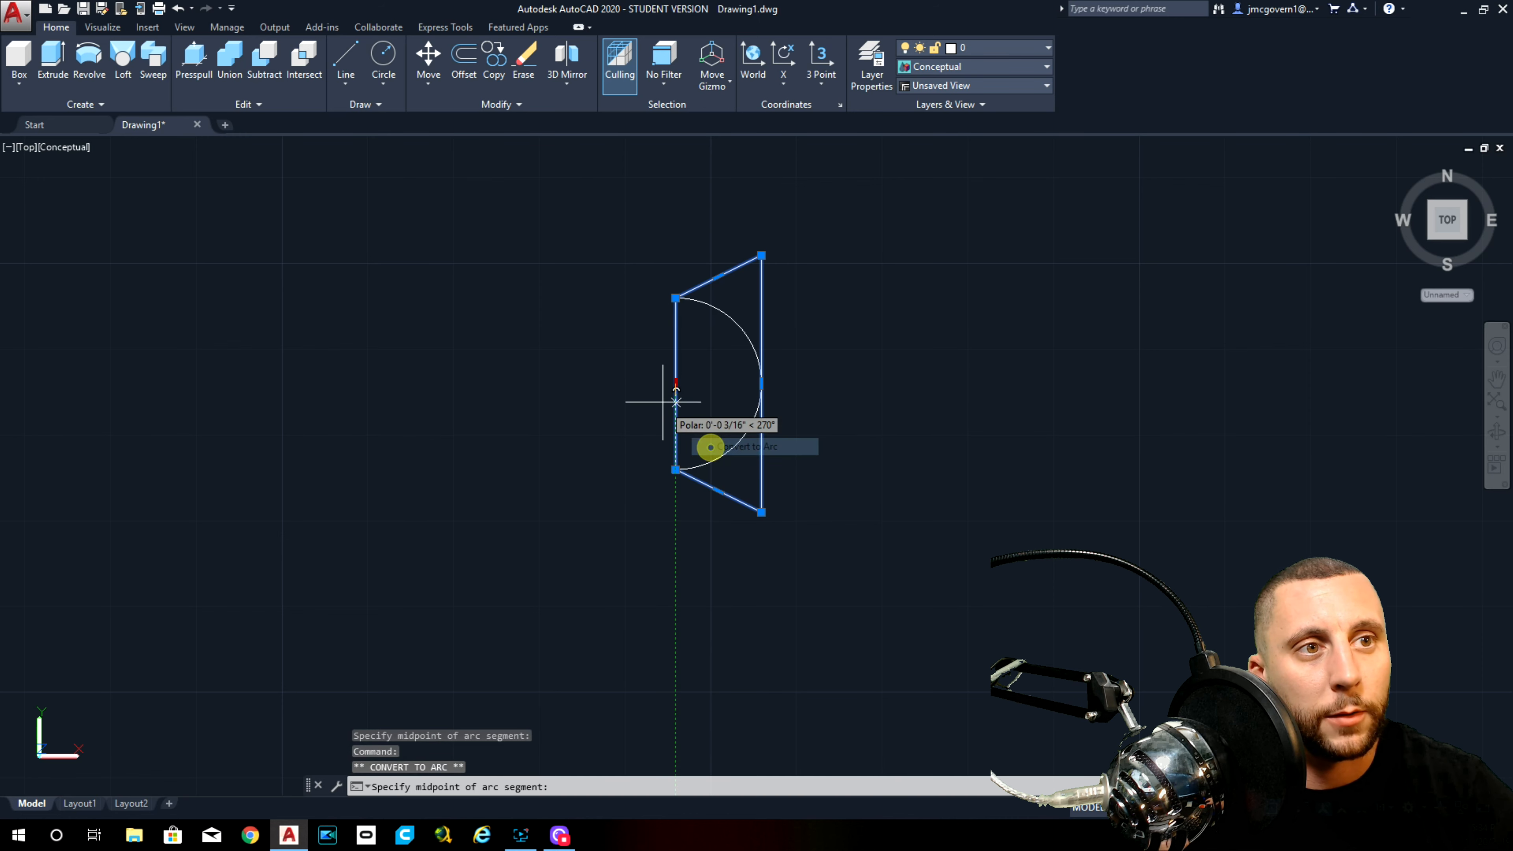
left_click(658, 383)
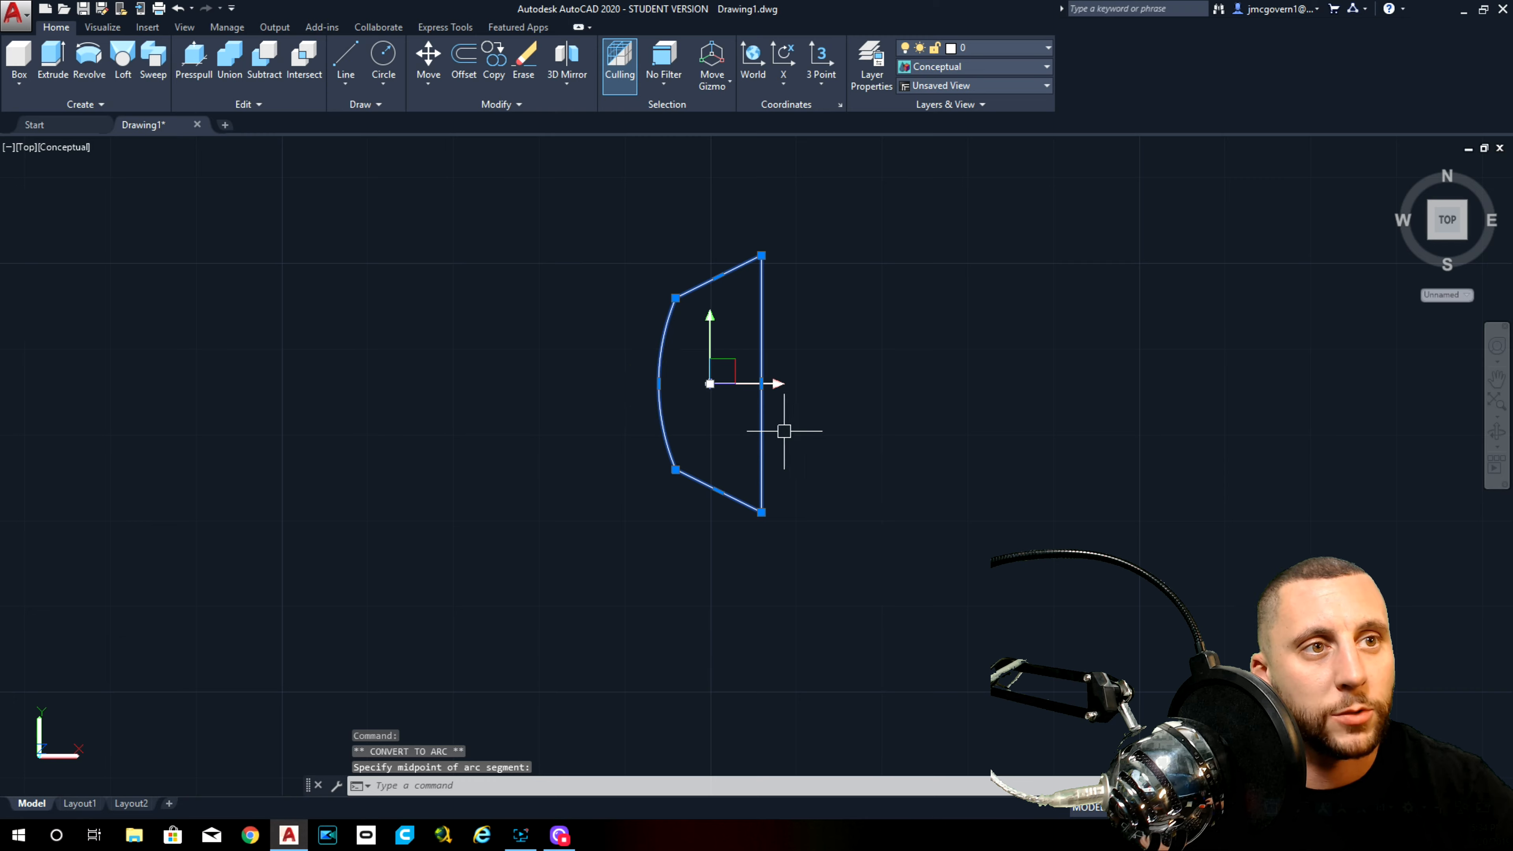
key("Escape")
Step: Move the arched trapezoid profile from its right side onto the lower end of the straight path line on the spare panel
scroll(837, 408, "down", 3)
left_click(837, 392)
left_click(774, 451)
type("m")
key("Return")
left_click(807, 348)
scroll(799, 325, "down", 5)
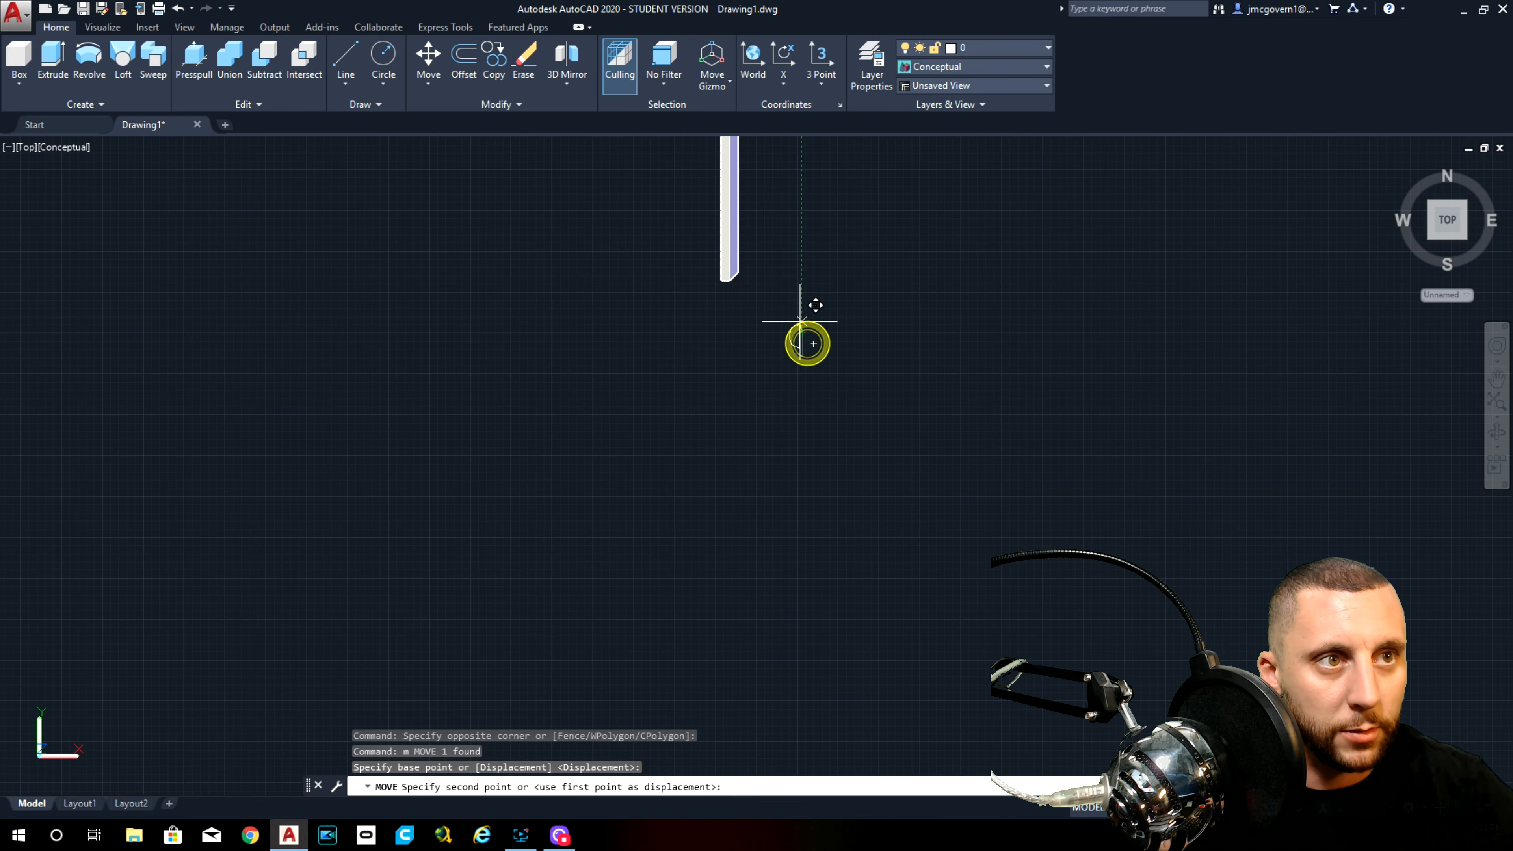
middle_click_drag(760, 263, 655, 509)
scroll(648, 352, "up", 4)
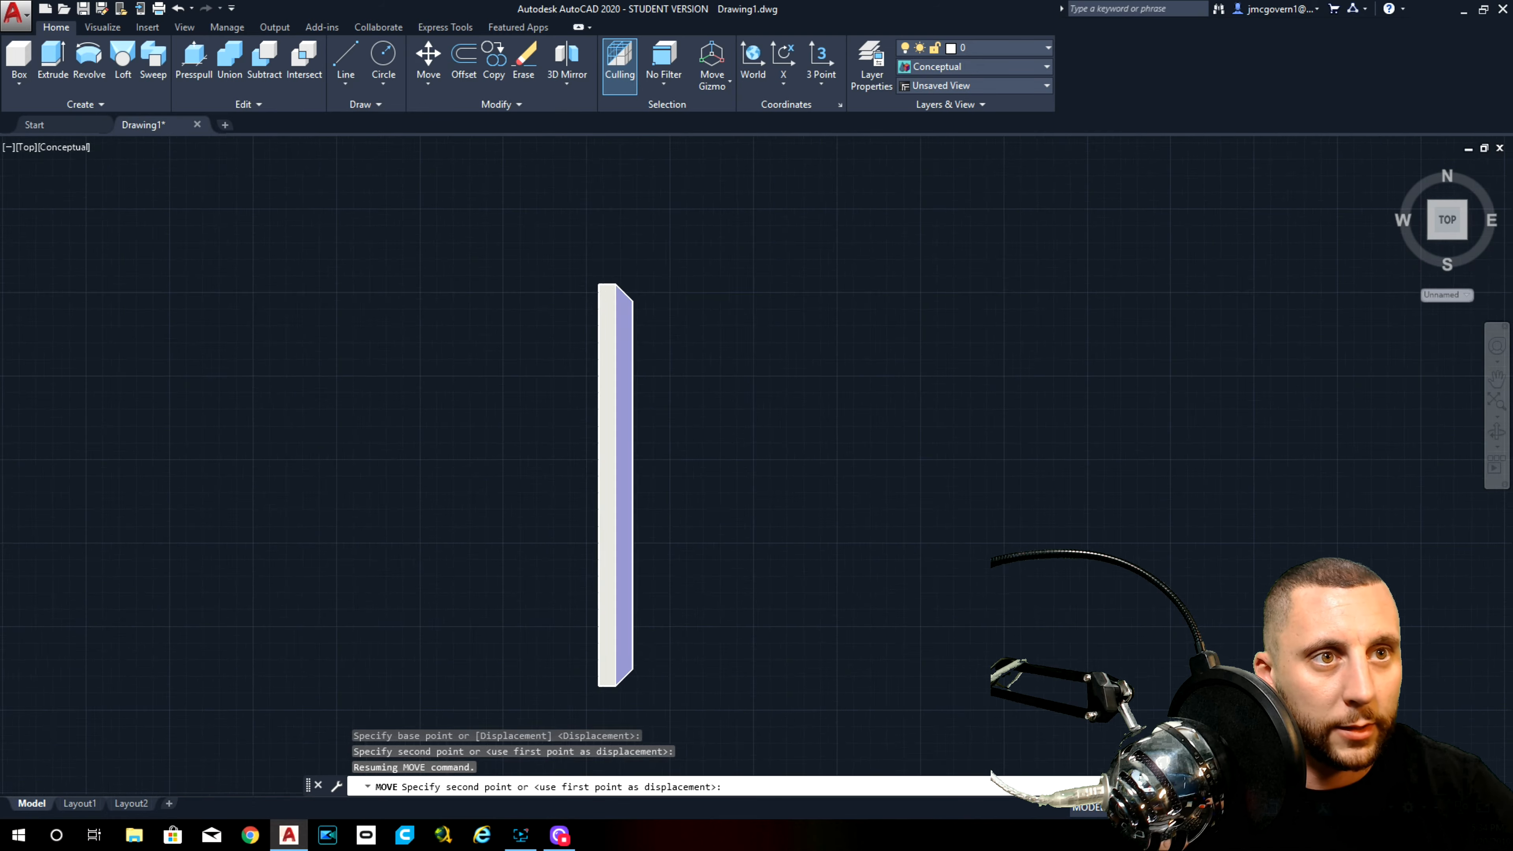
middle_click_drag(631, 368, 506, 330, "shift")
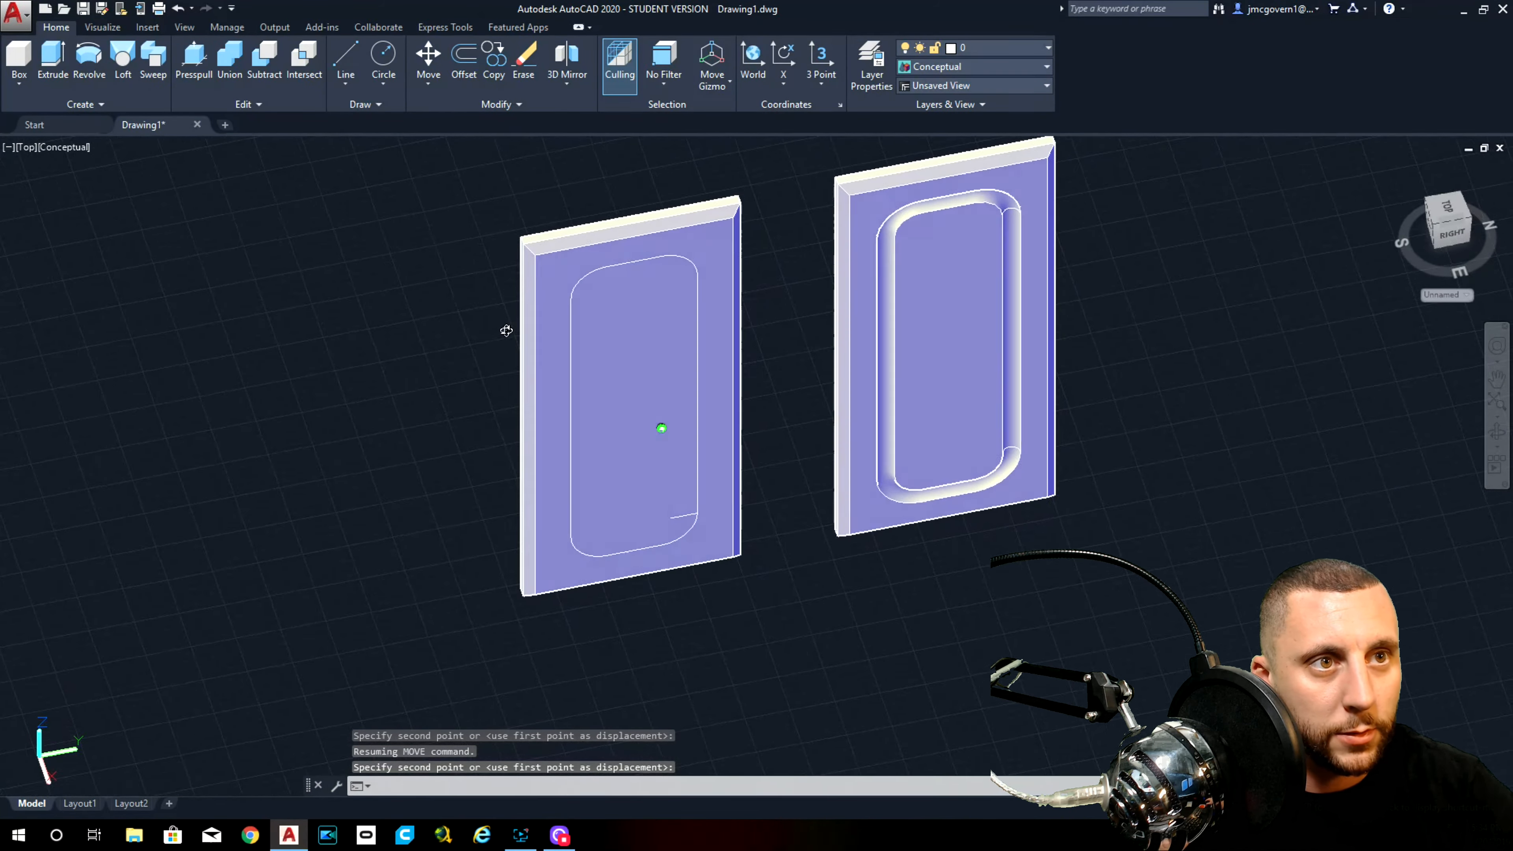
left_click(631, 496)
scroll(631, 496, "up", 4)
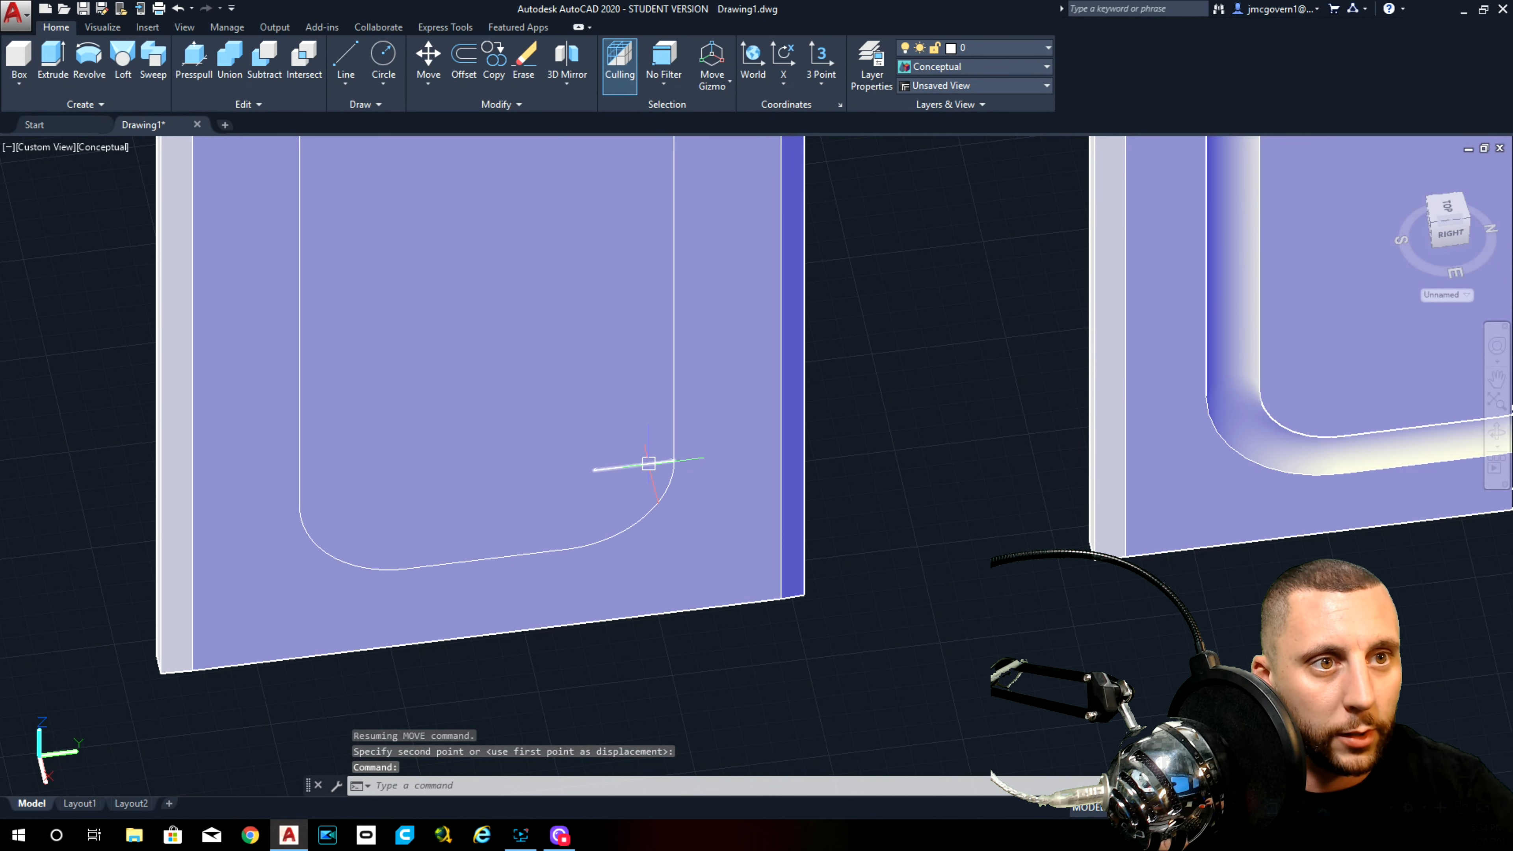
Step: Switch to the 2D Wireframe visual style and copy the profile to the upper end of the panel's straight path line
left_click(102, 147)
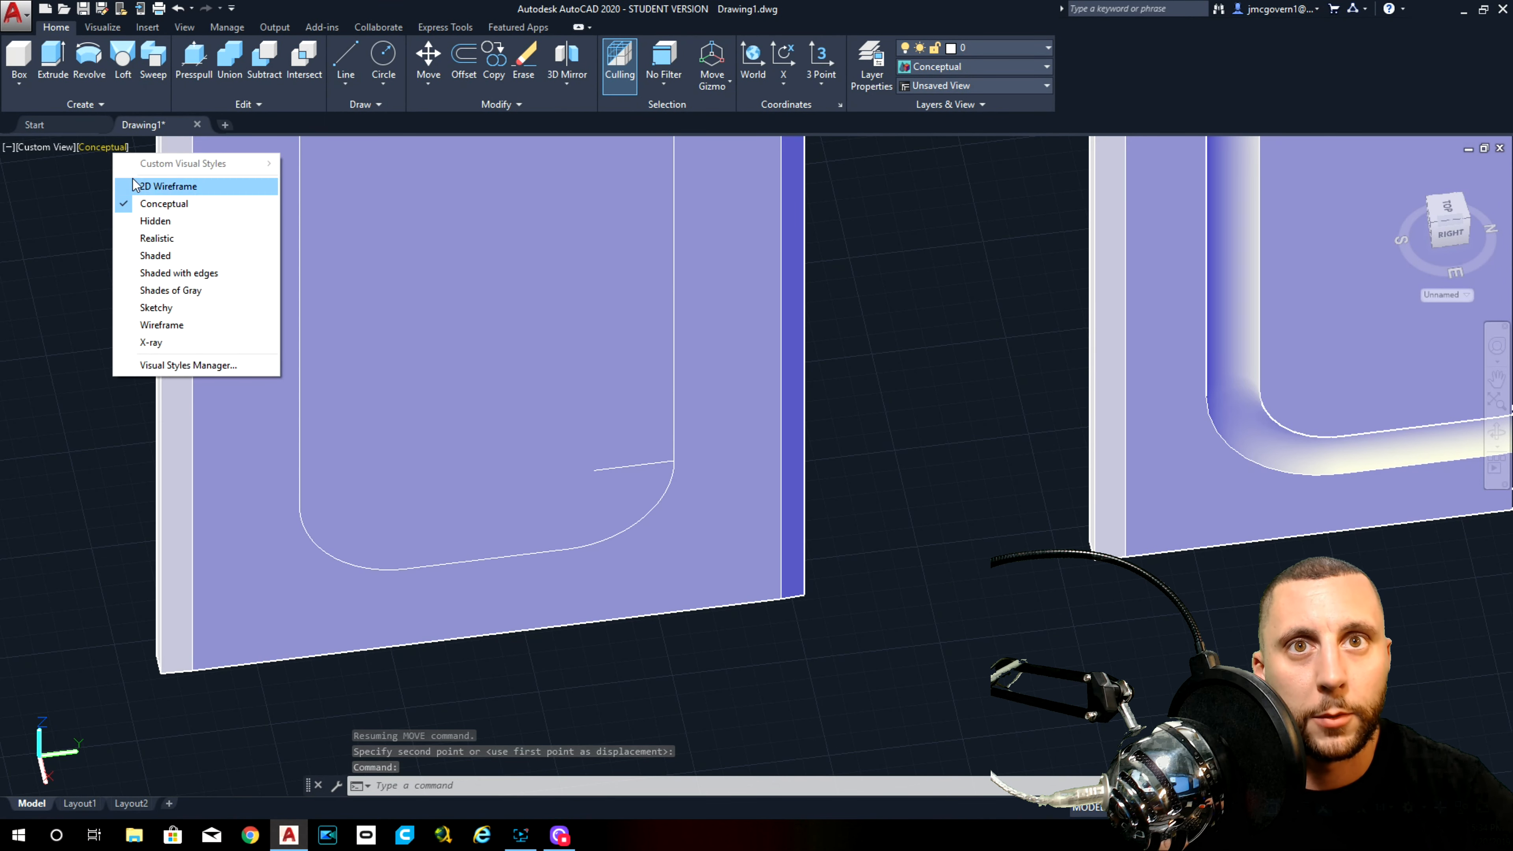
left_click(136, 186)
left_click(653, 462)
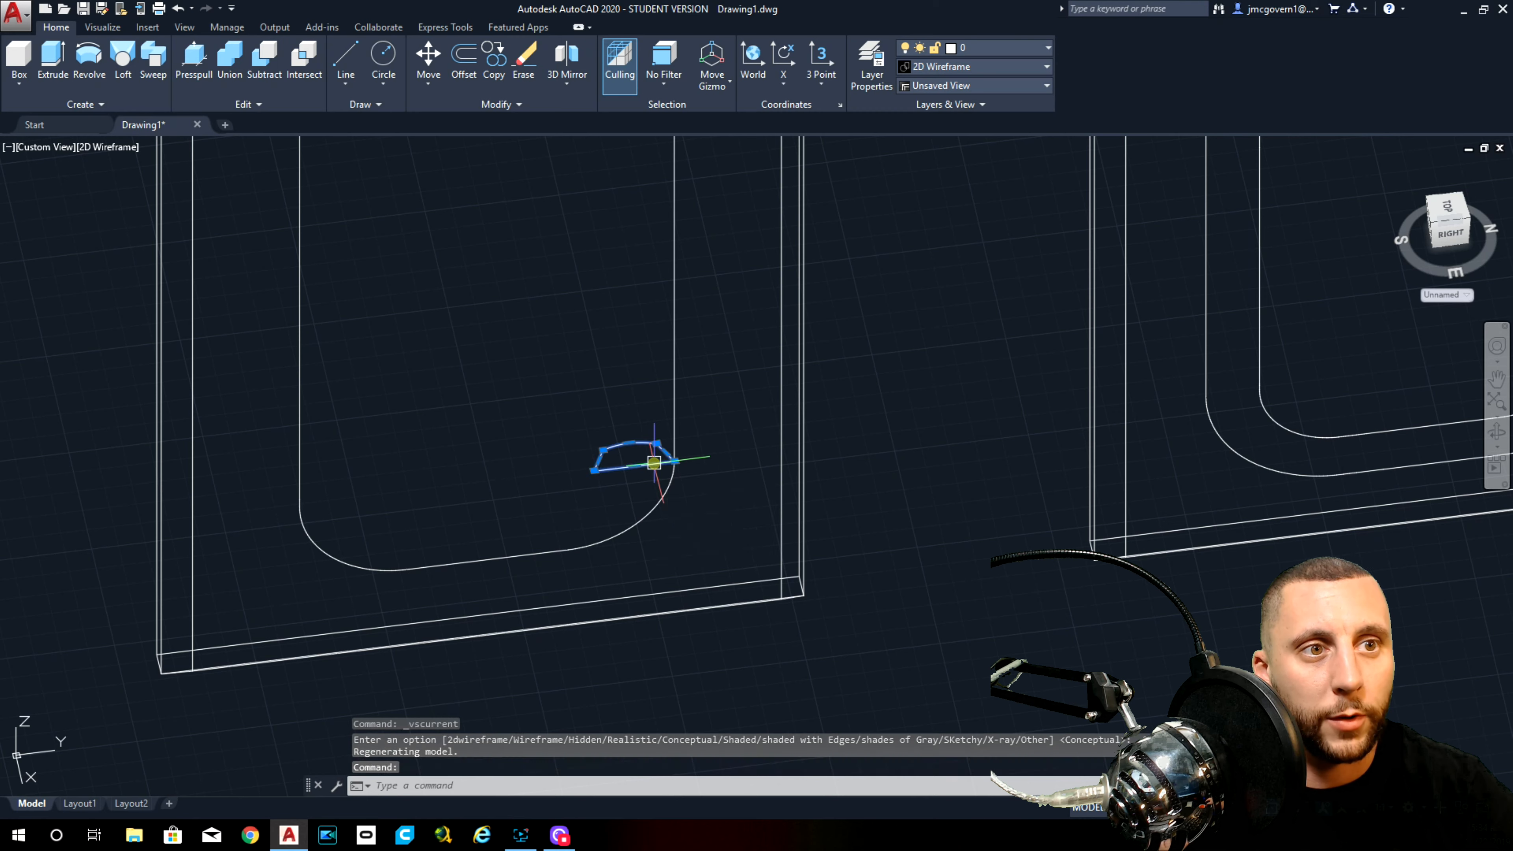
type("copy")
key("Return")
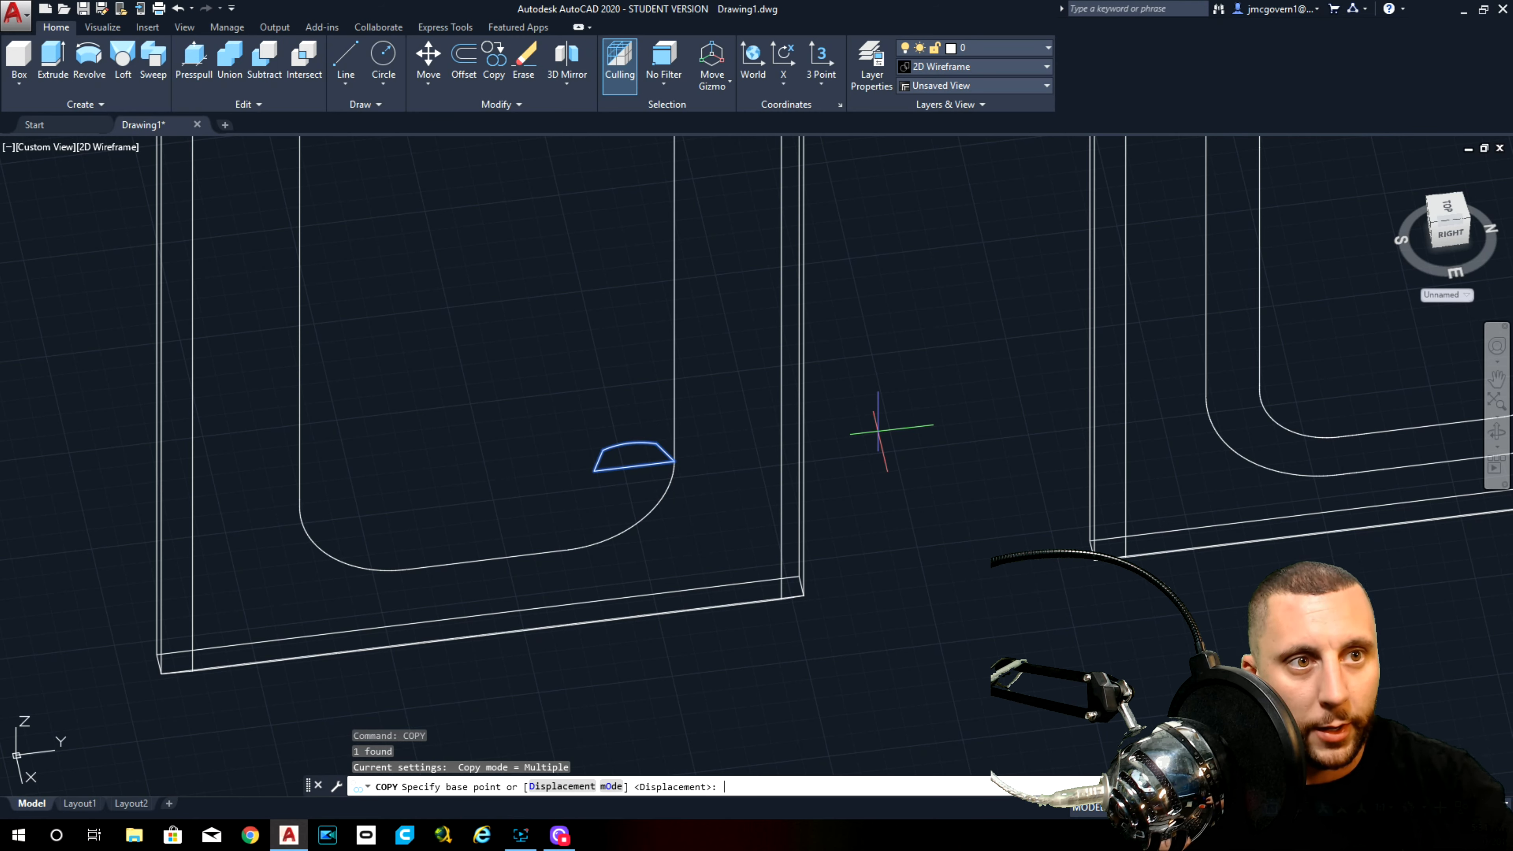
left_click(674, 461)
scroll(683, 270, "down", 2)
middle_click_drag(683, 270, 672, 589)
left_click(666, 261)
key("Escape")
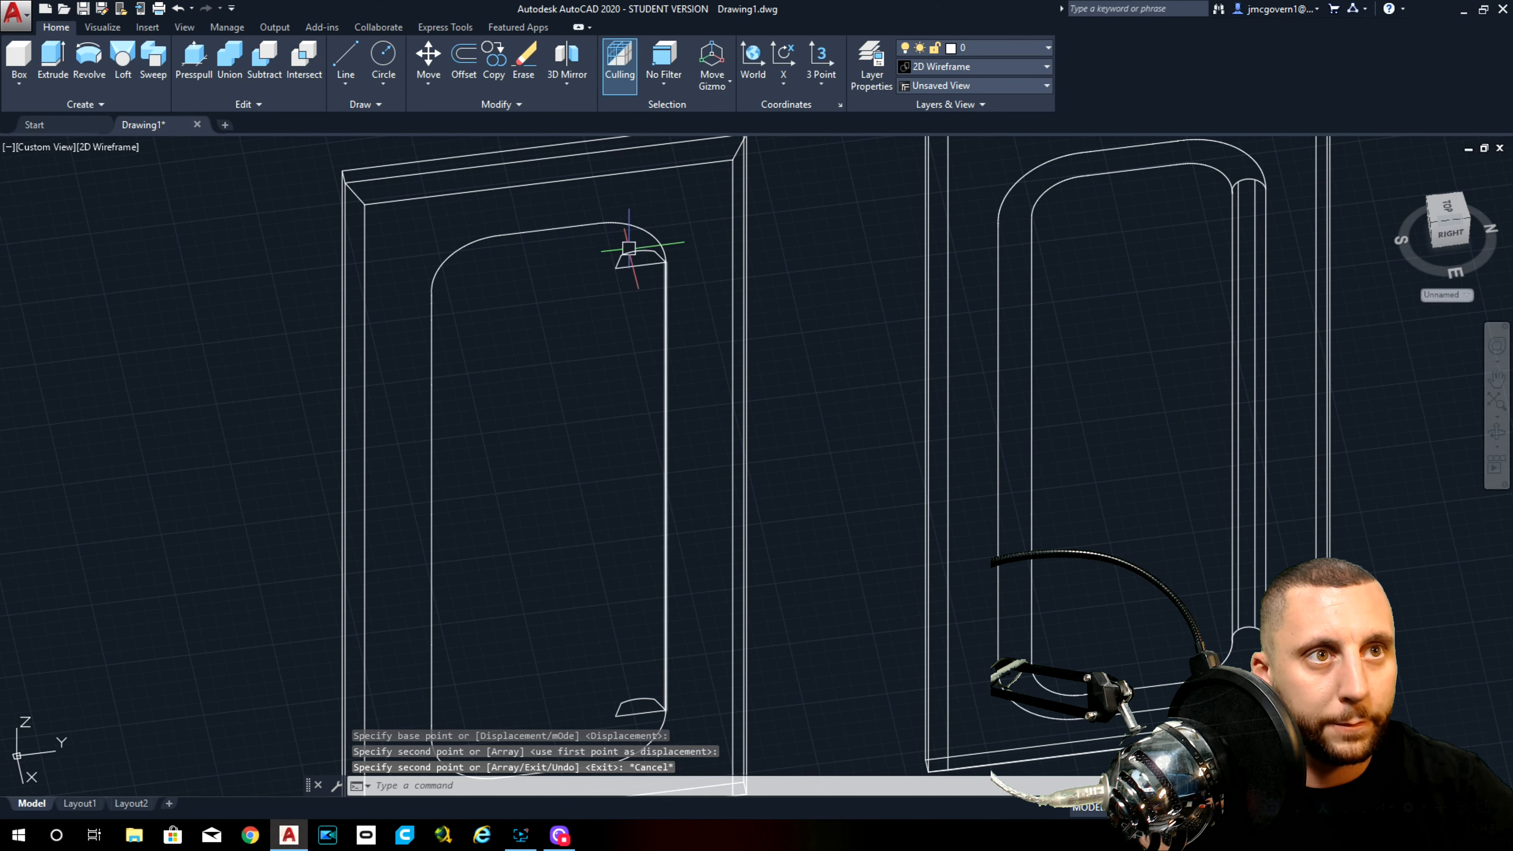
Step: Sweep the upper profile along the rounded open path on the spare panel
left_click(153, 58)
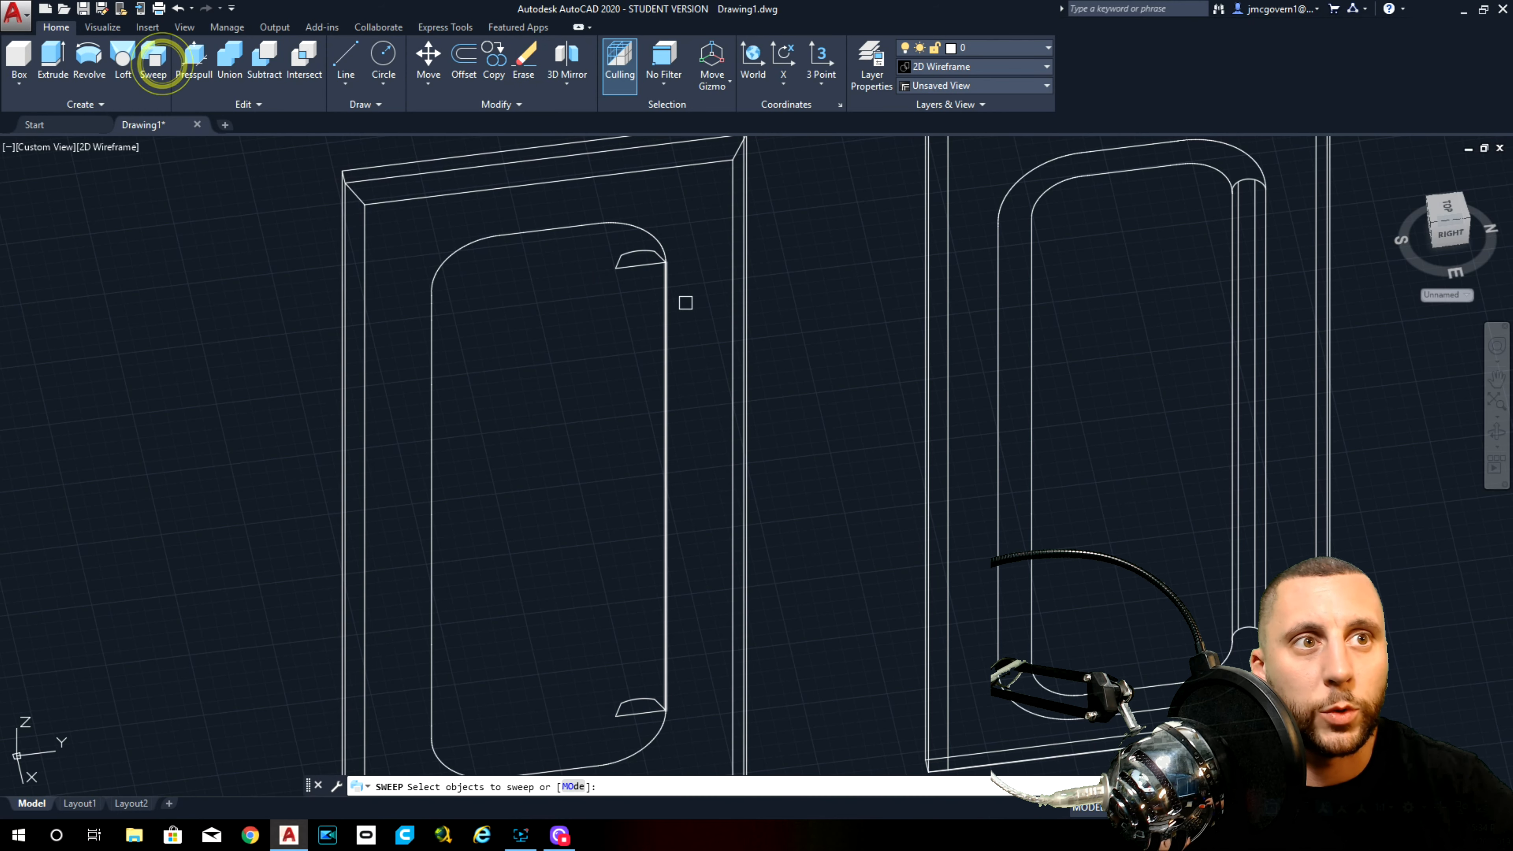
left_click(648, 266)
key("Return")
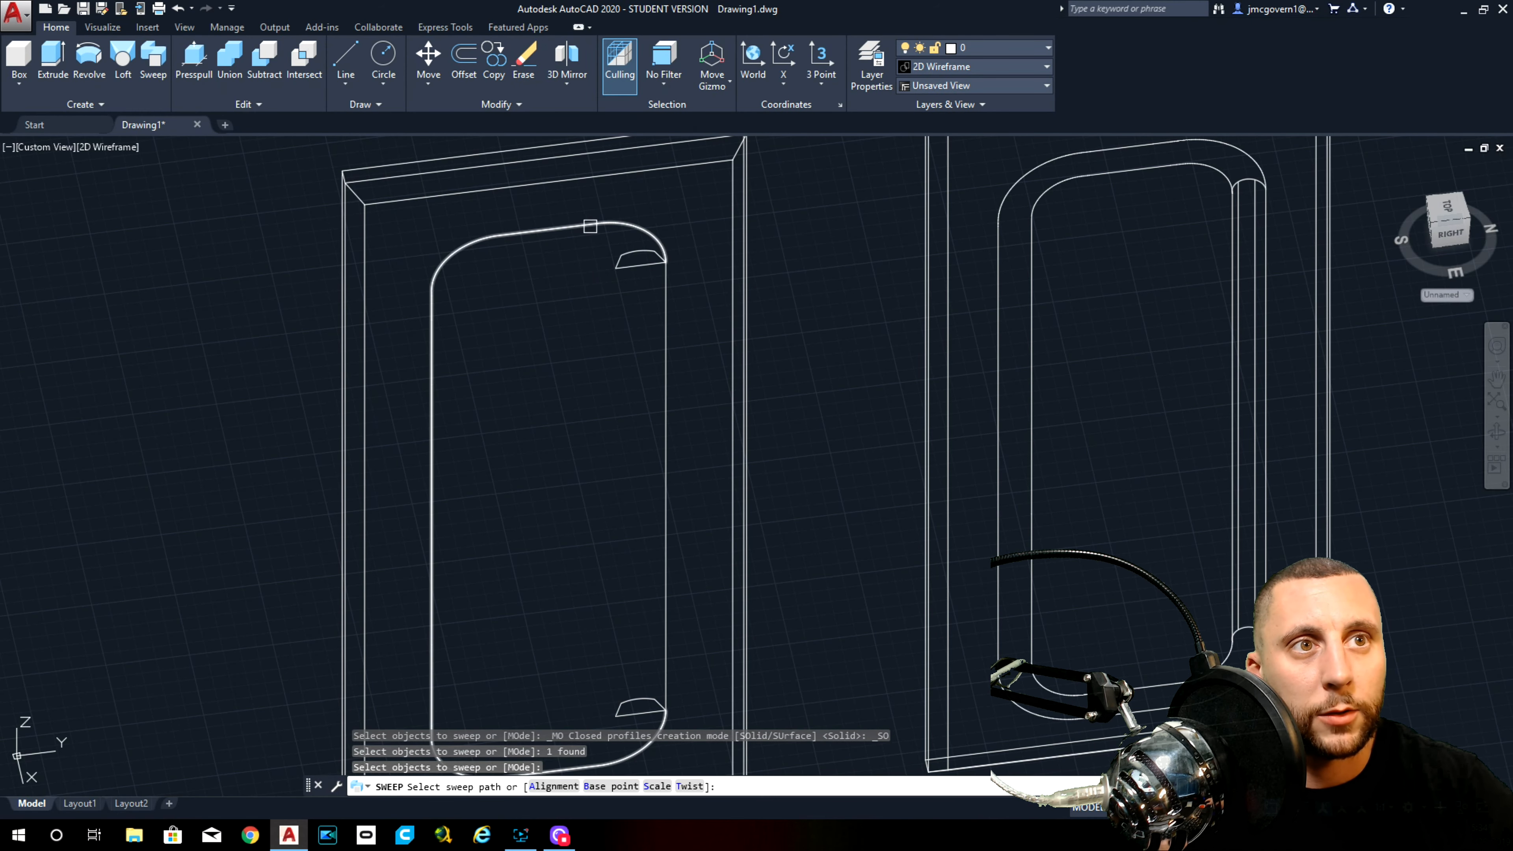
left_click(589, 227)
middle_click_drag(659, 407, 674, 312)
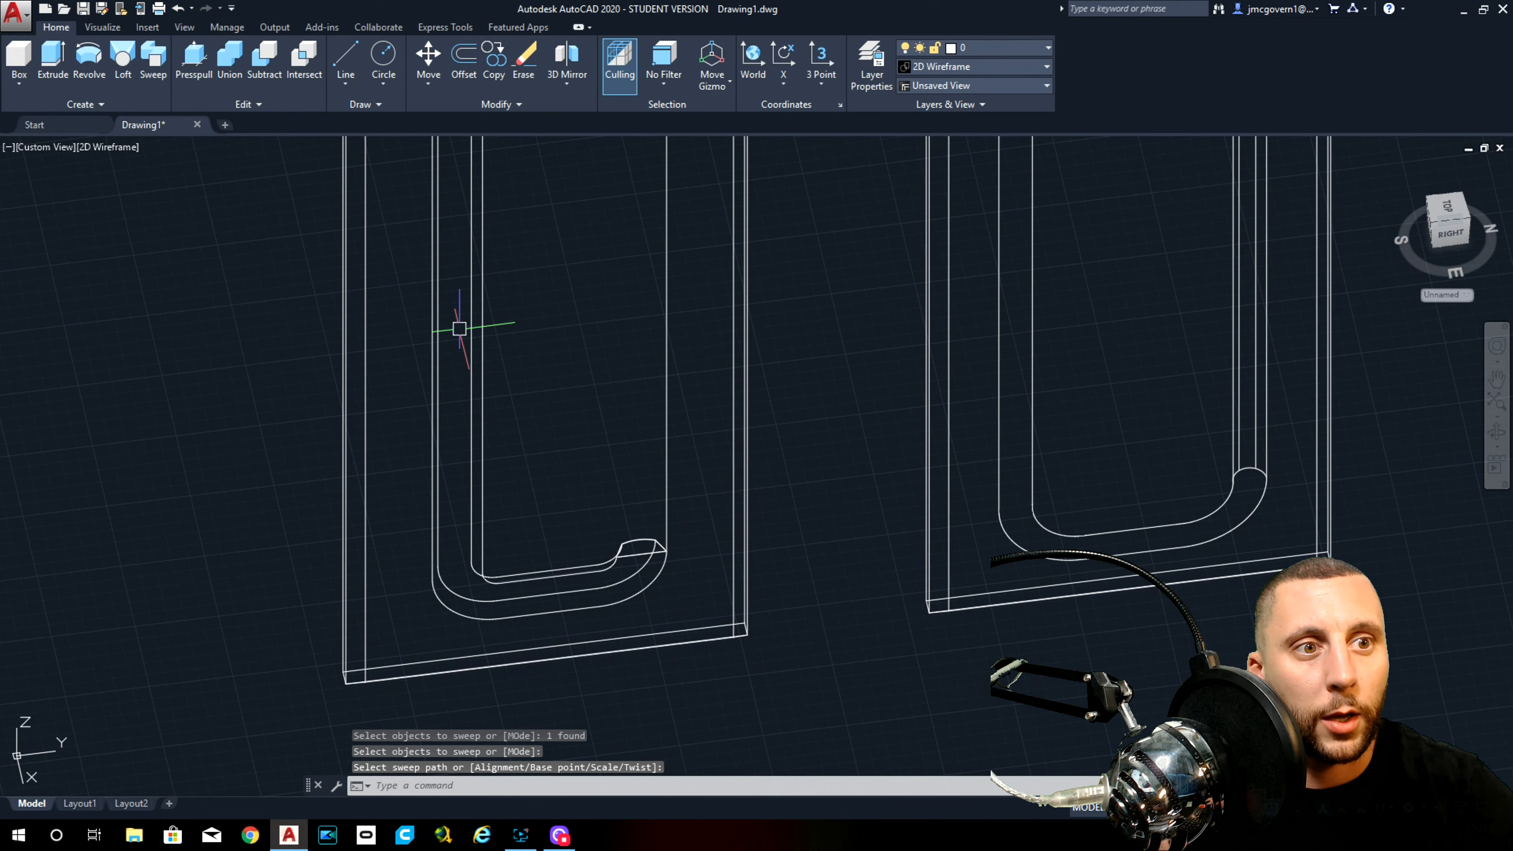
Step: Sweep the lower profile along the remaining straight vertical path line to close the groove shape
left_click(169, 62)
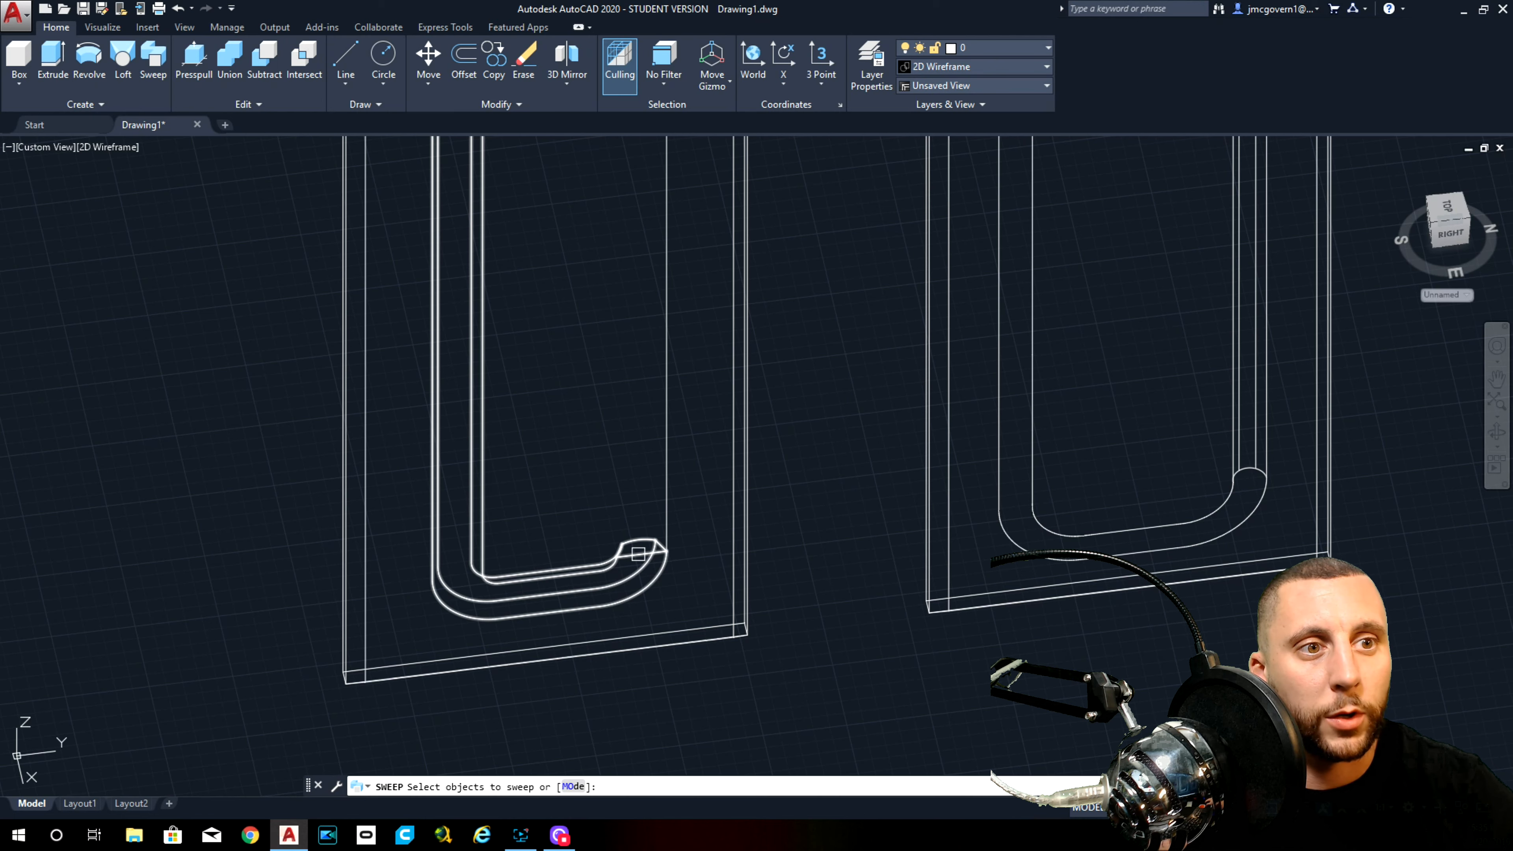
key("Escape")
left_click(577, 505)
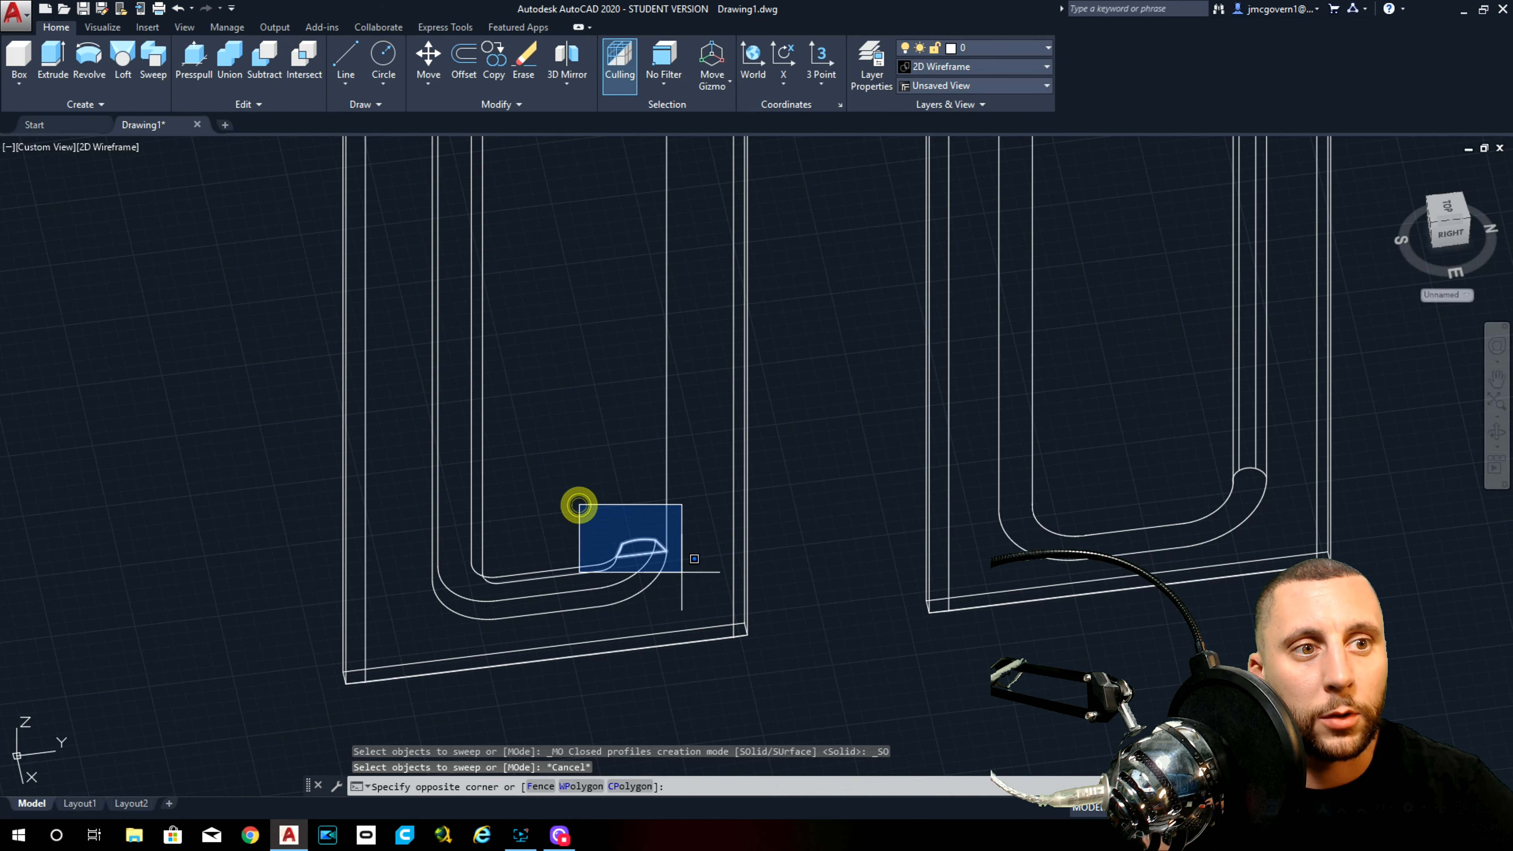
left_click(691, 577)
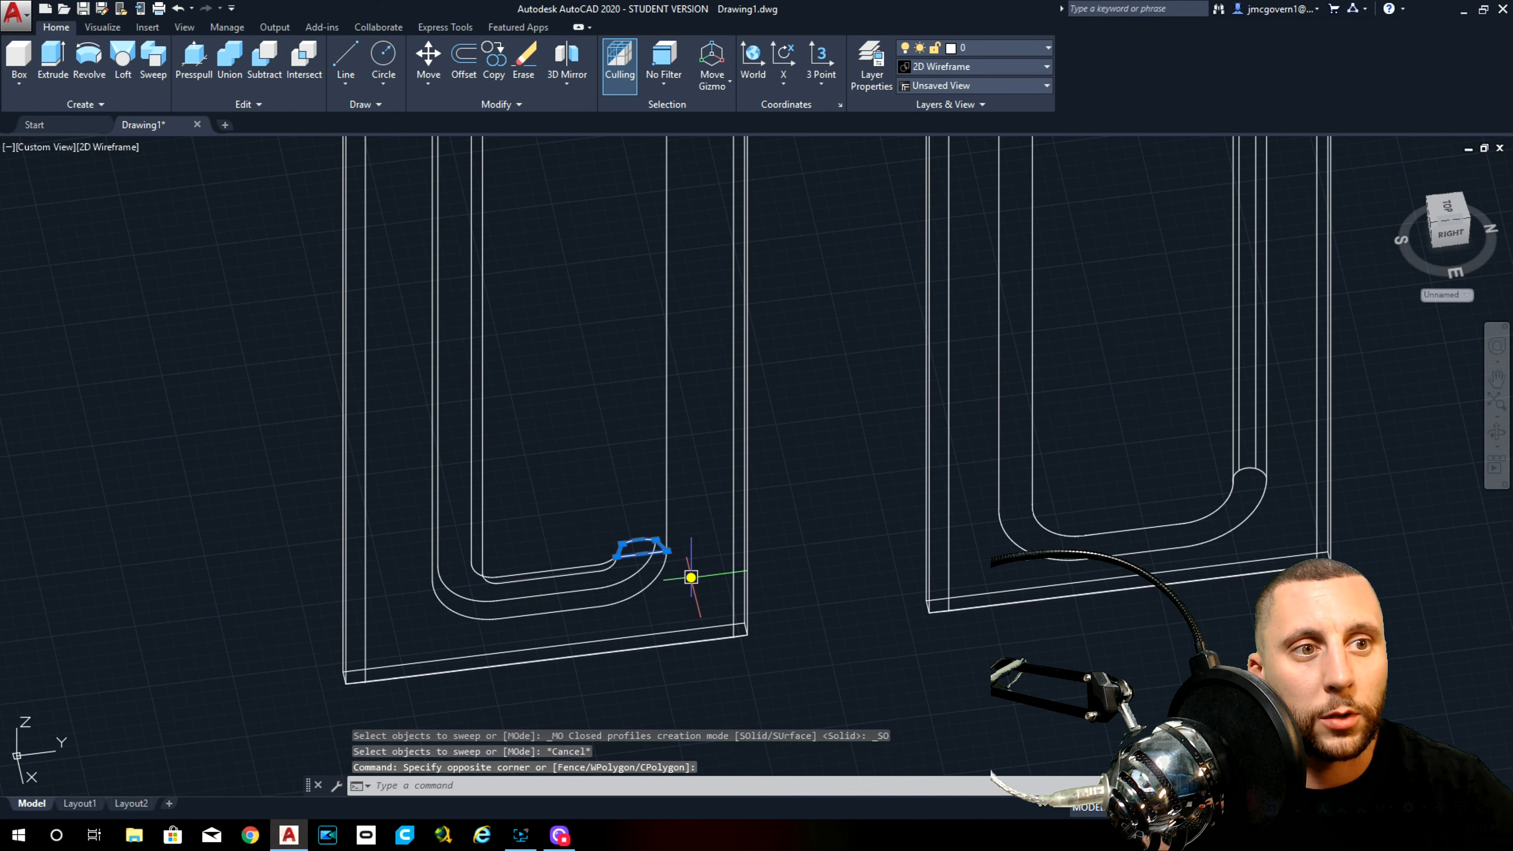
left_click(152, 54)
left_click(664, 452)
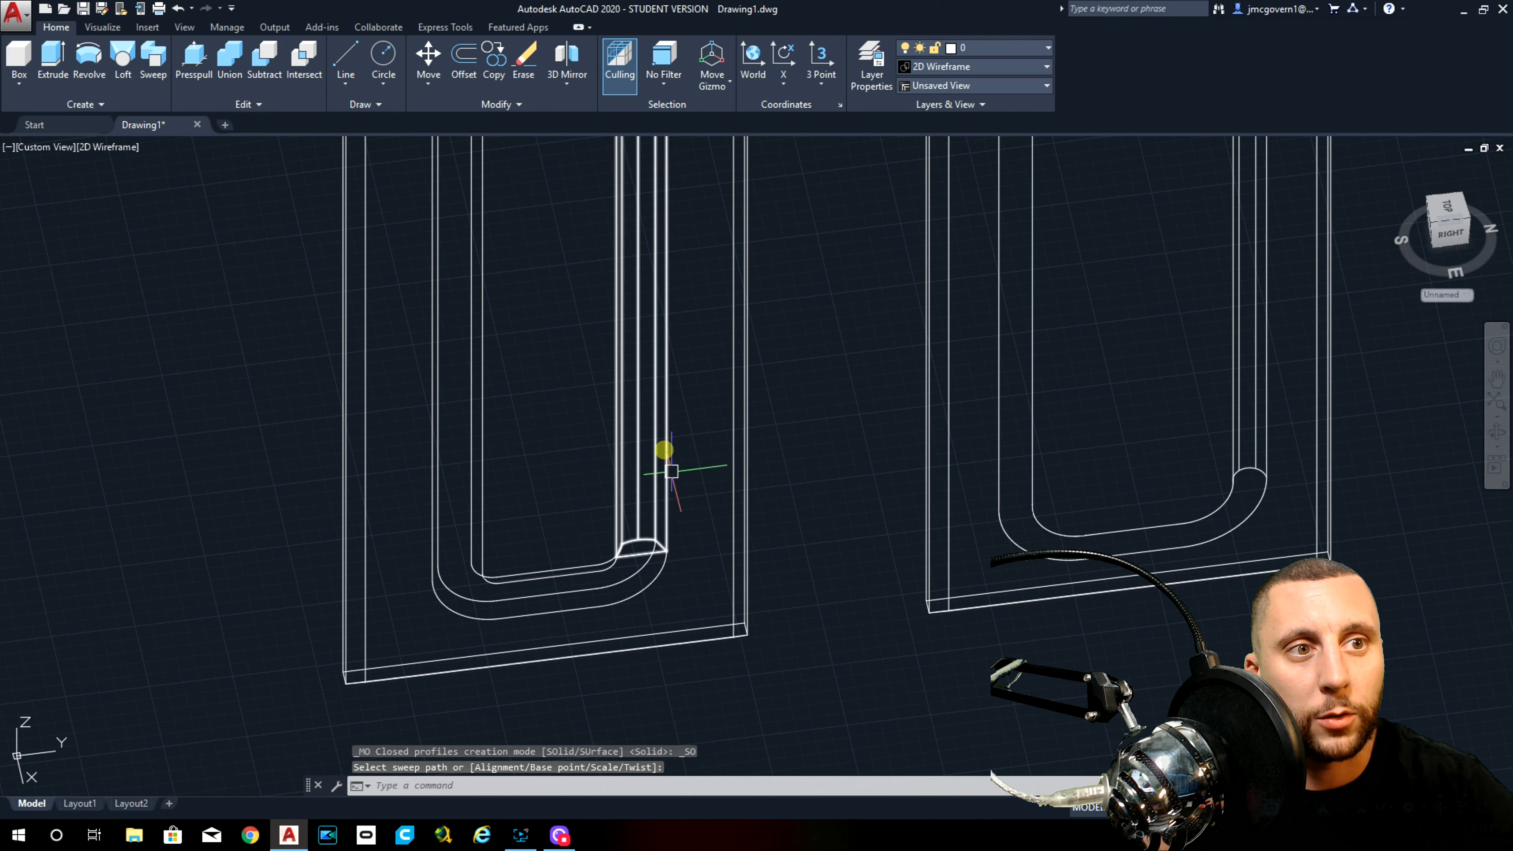
scroll(694, 539, "down", 2)
middle_click_drag(694, 539, 692, 577)
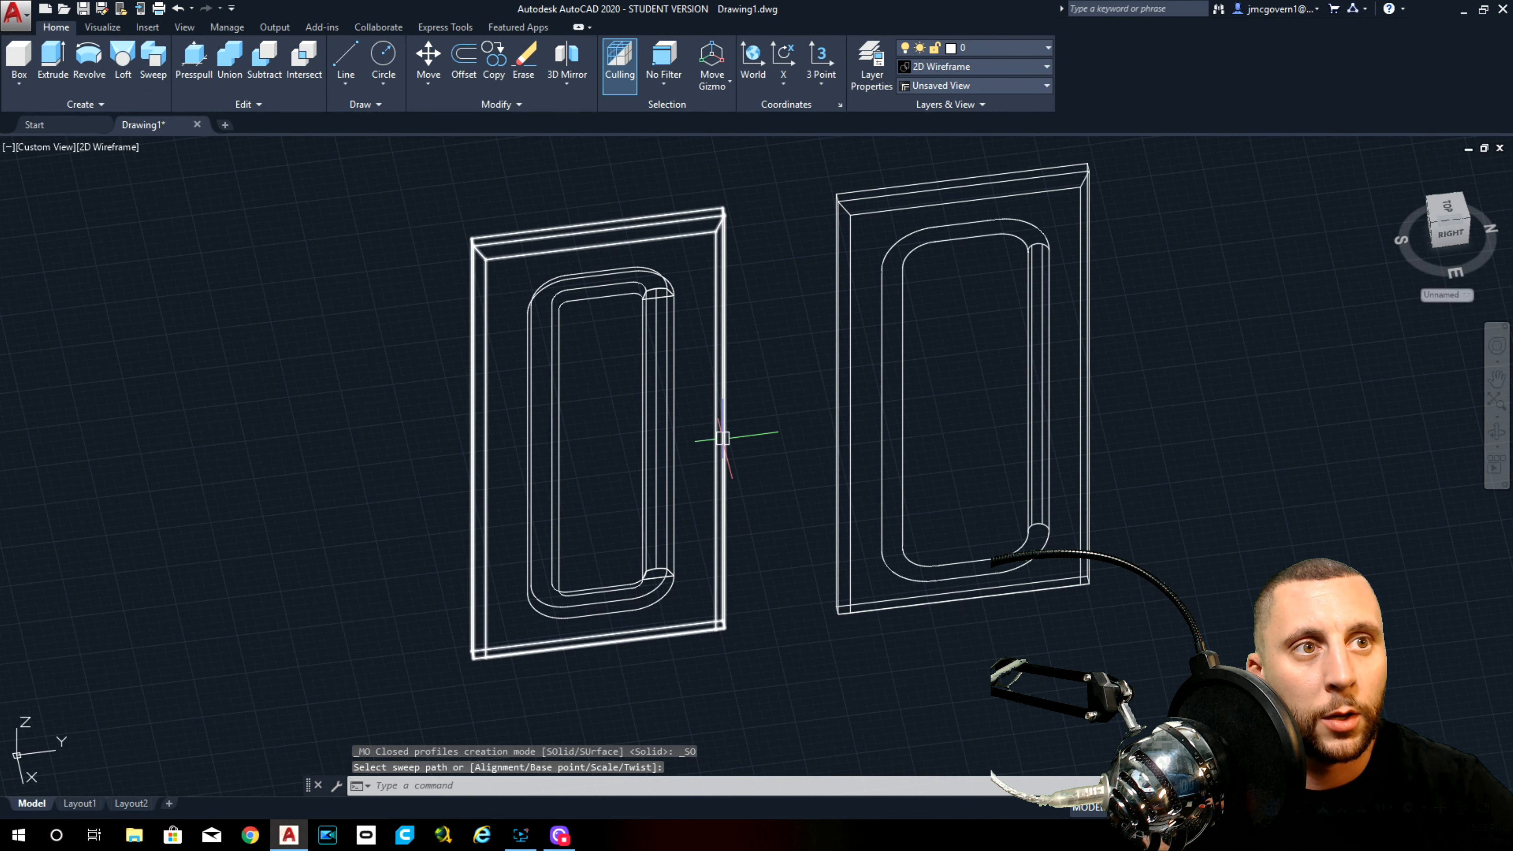
Step: Union the two swept solids on the spare panel into one solid
type("union")
key("Return")
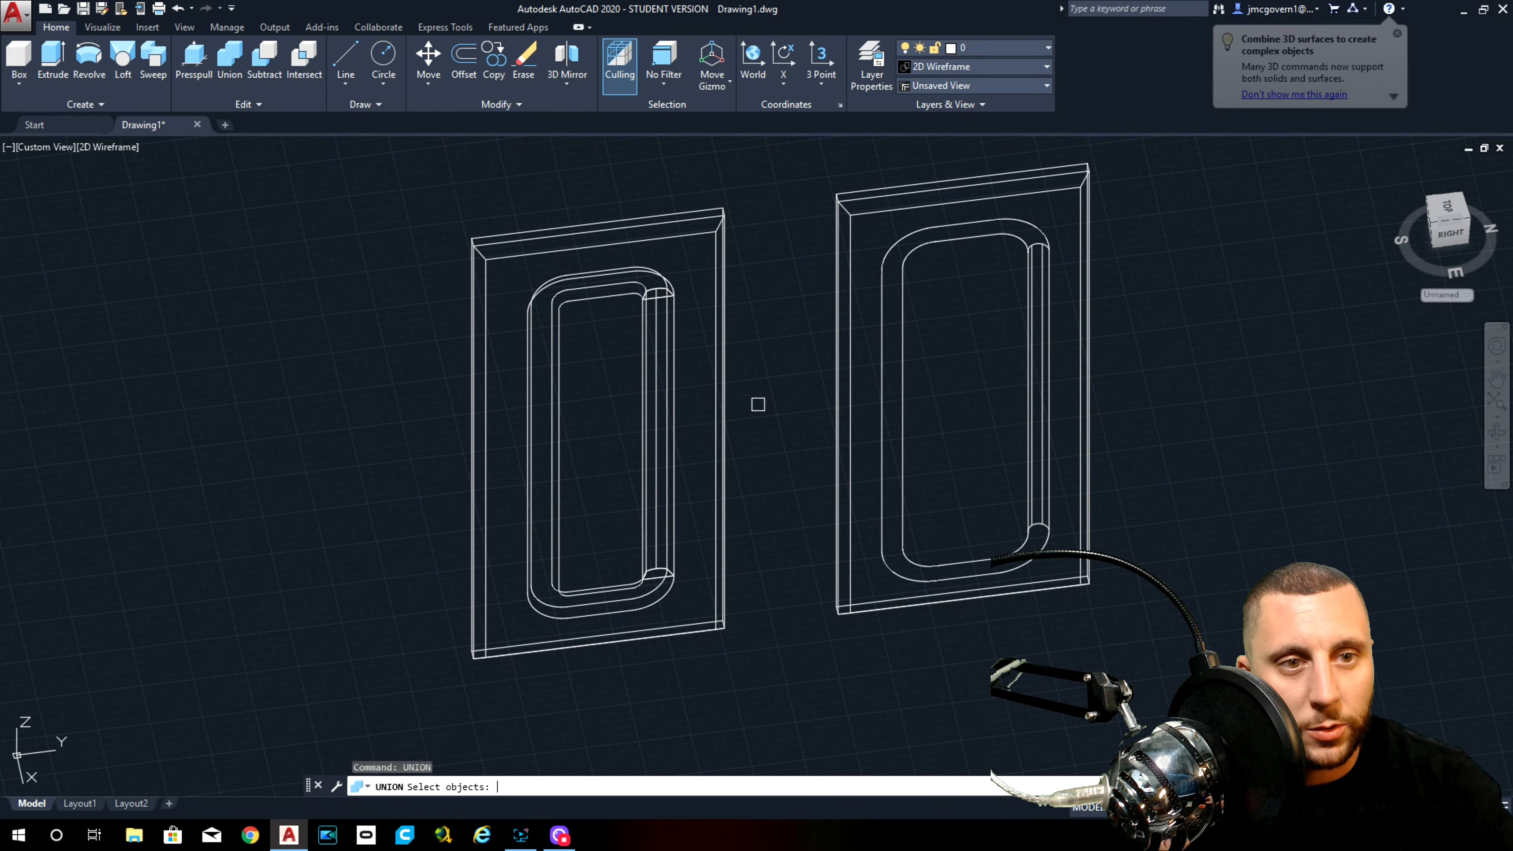
left_click(671, 334)
left_click(629, 276)
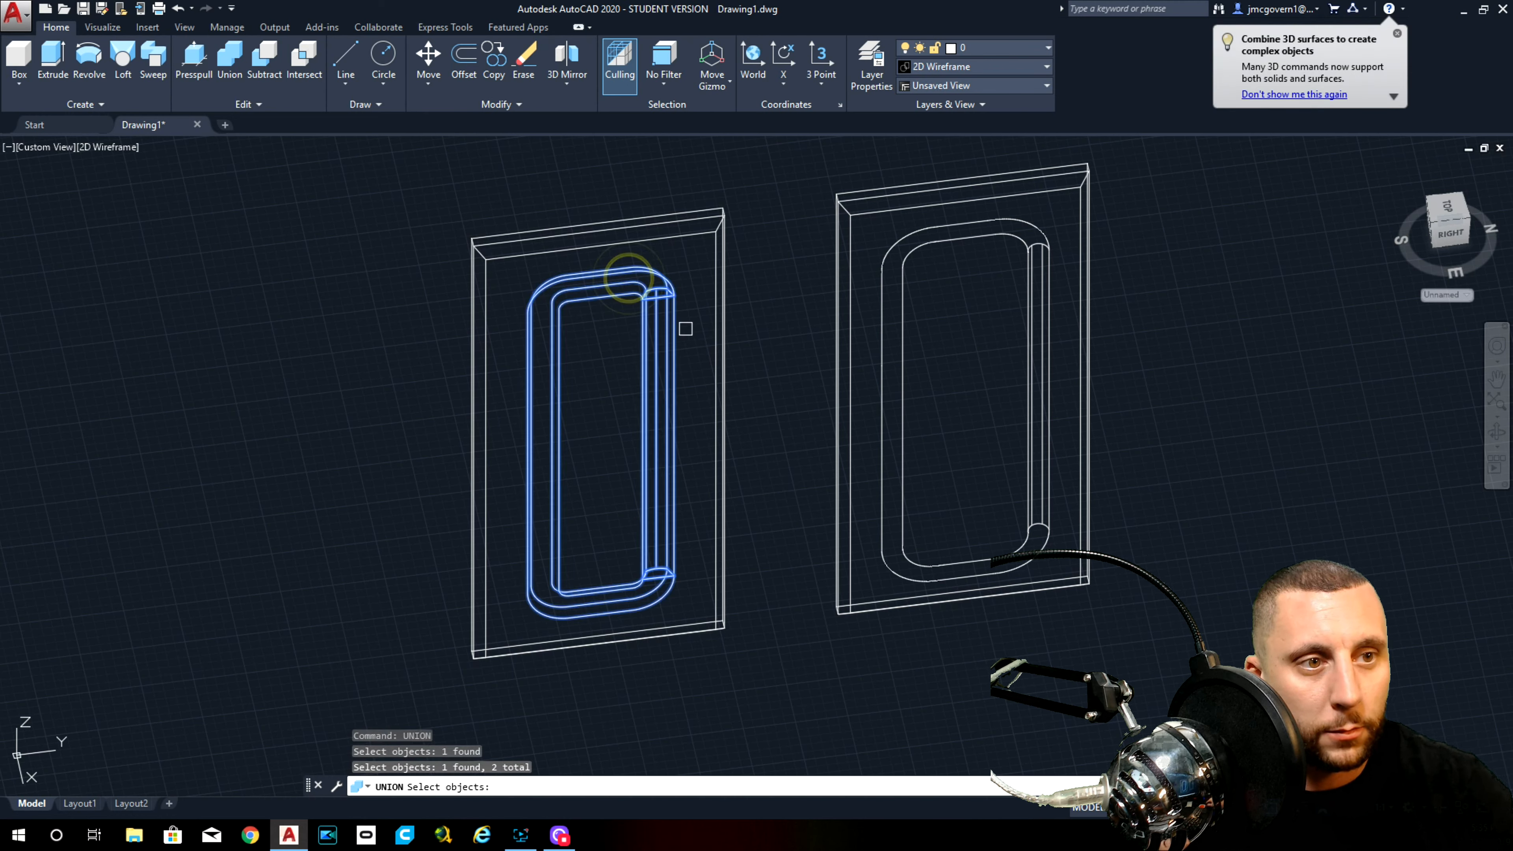
key("Return")
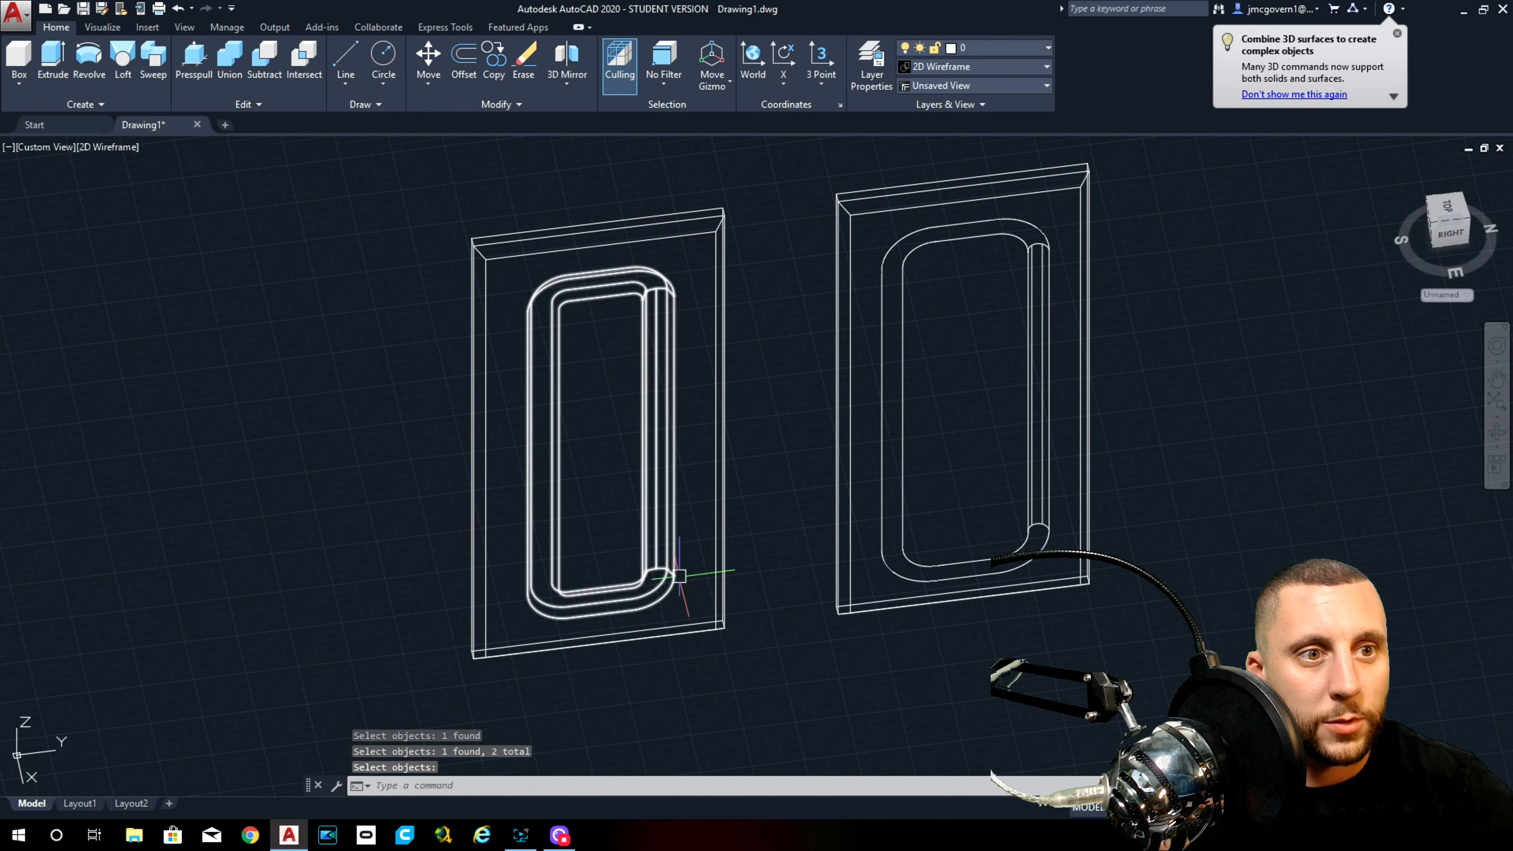
Step: Subtract the joined swept solid from the spare panel and display the model in the Conceptual visual style
left_click(265, 60)
left_click(613, 243)
key("Return")
left_click(661, 314)
key("Return")
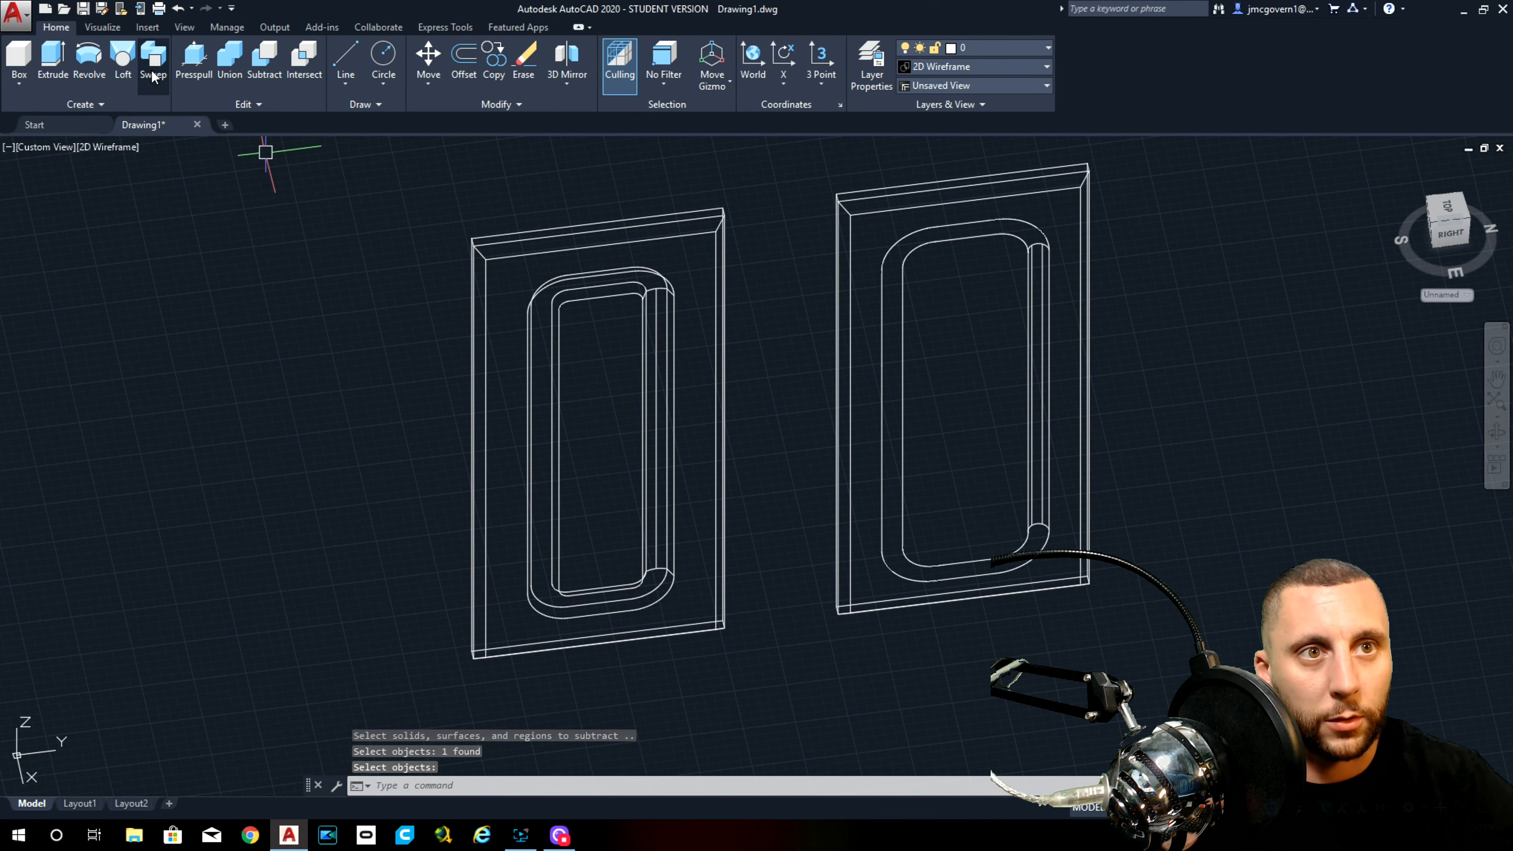
left_click(105, 146)
left_click(155, 203)
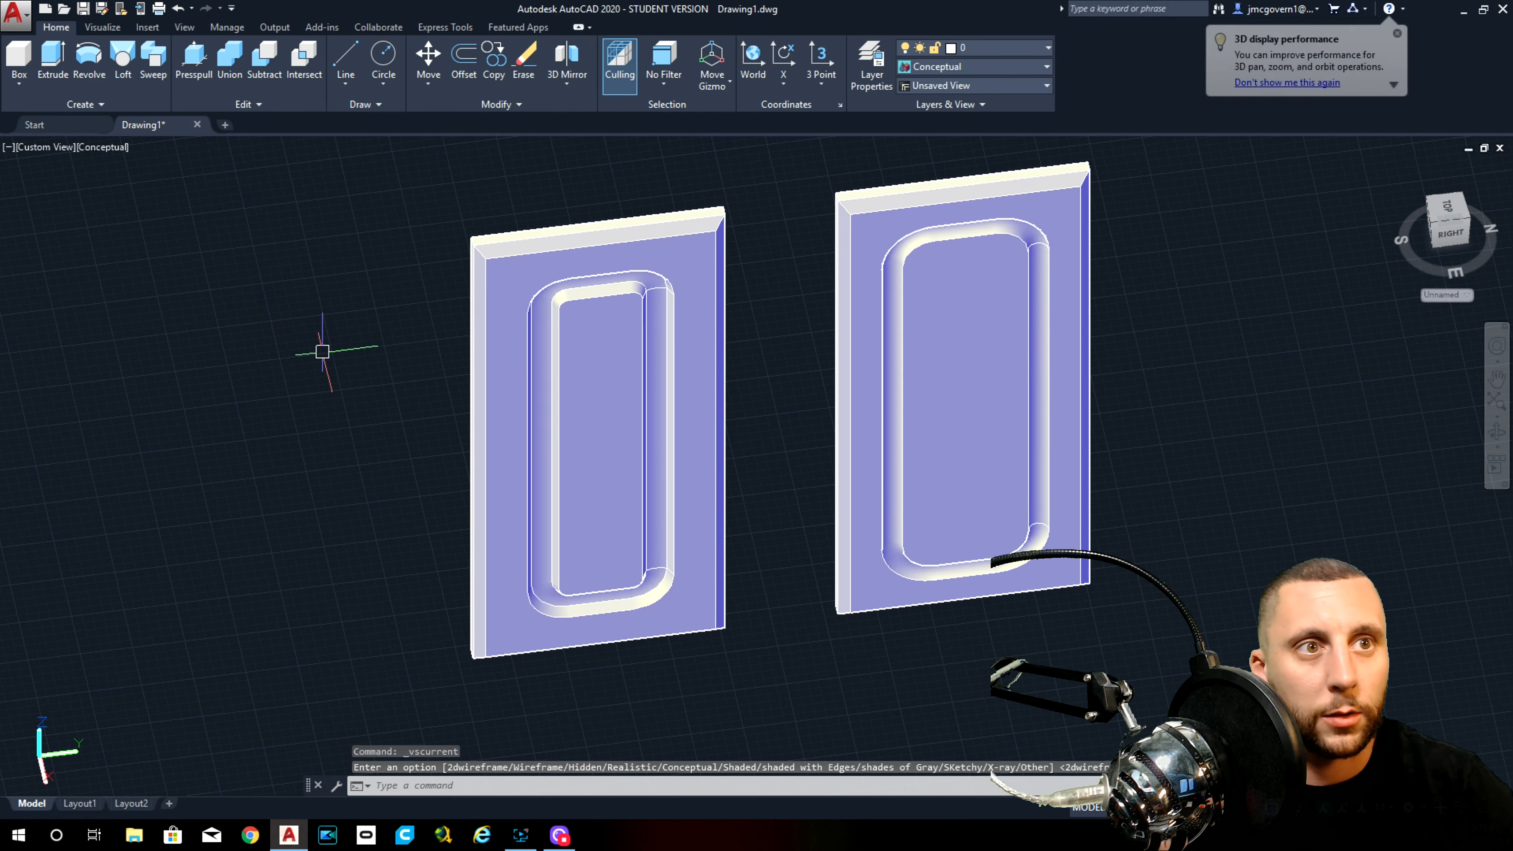
Step: Erase the panel with the circle-swept groove, keeping the panel with the arched trapezoid groove
scroll(327, 345, "down", 3)
mouse_move(327, 345)
middle_mouse_down("shift")
mouse_move(376, 376)
mouse_move(429, 314)
mouse_move(383, 255)
middle_mouse_up("shift")
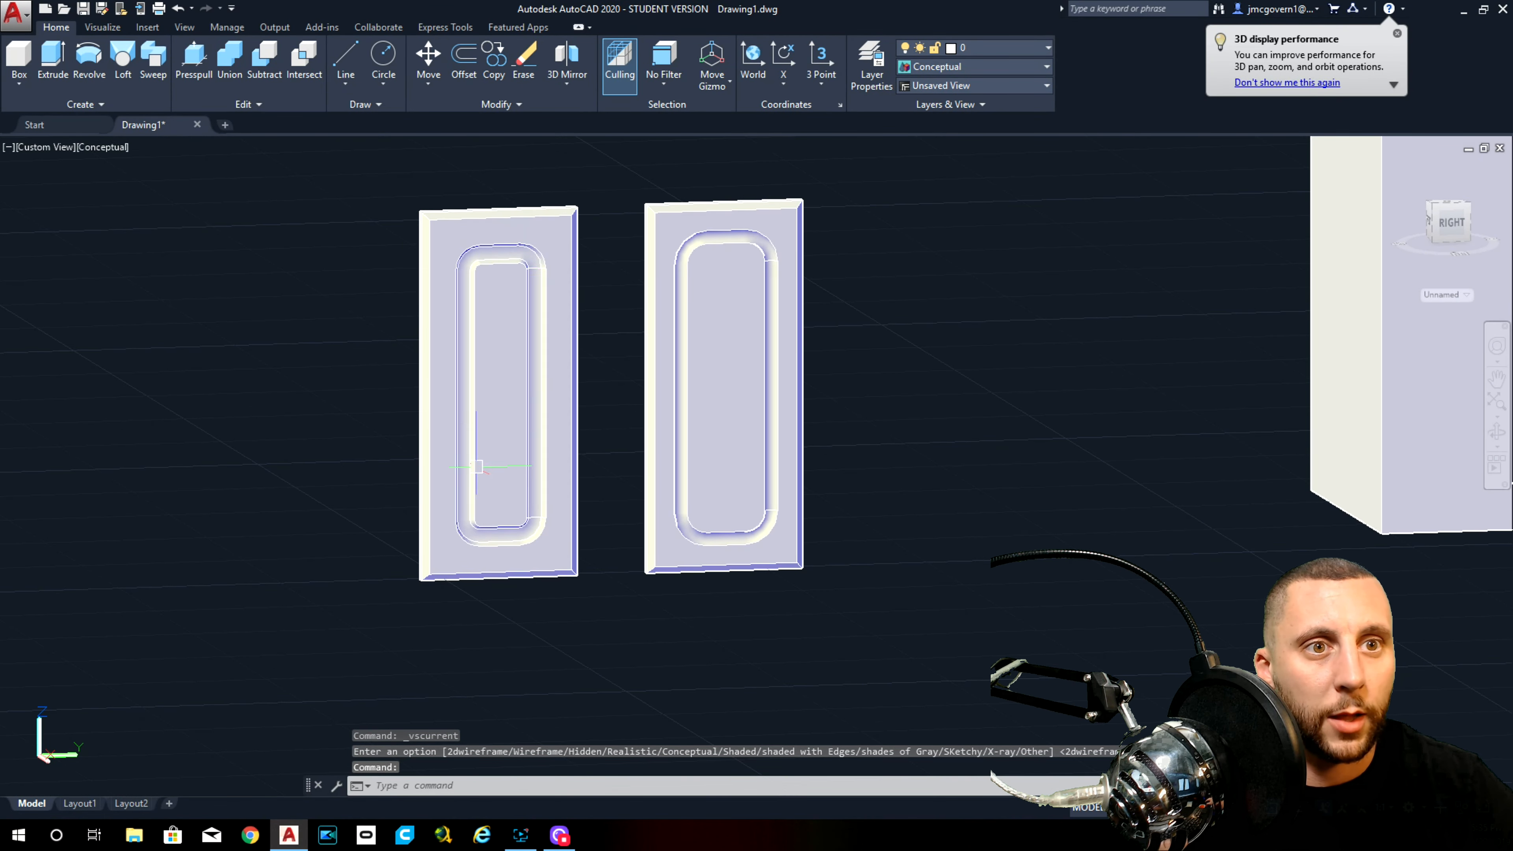
left_click(912, 292)
left_click(727, 414)
key("Delete")
Step: Move the grooved door panel by its upper-left corner to the upper-left front corner of the cabinet box
scroll(737, 418, "down", 3)
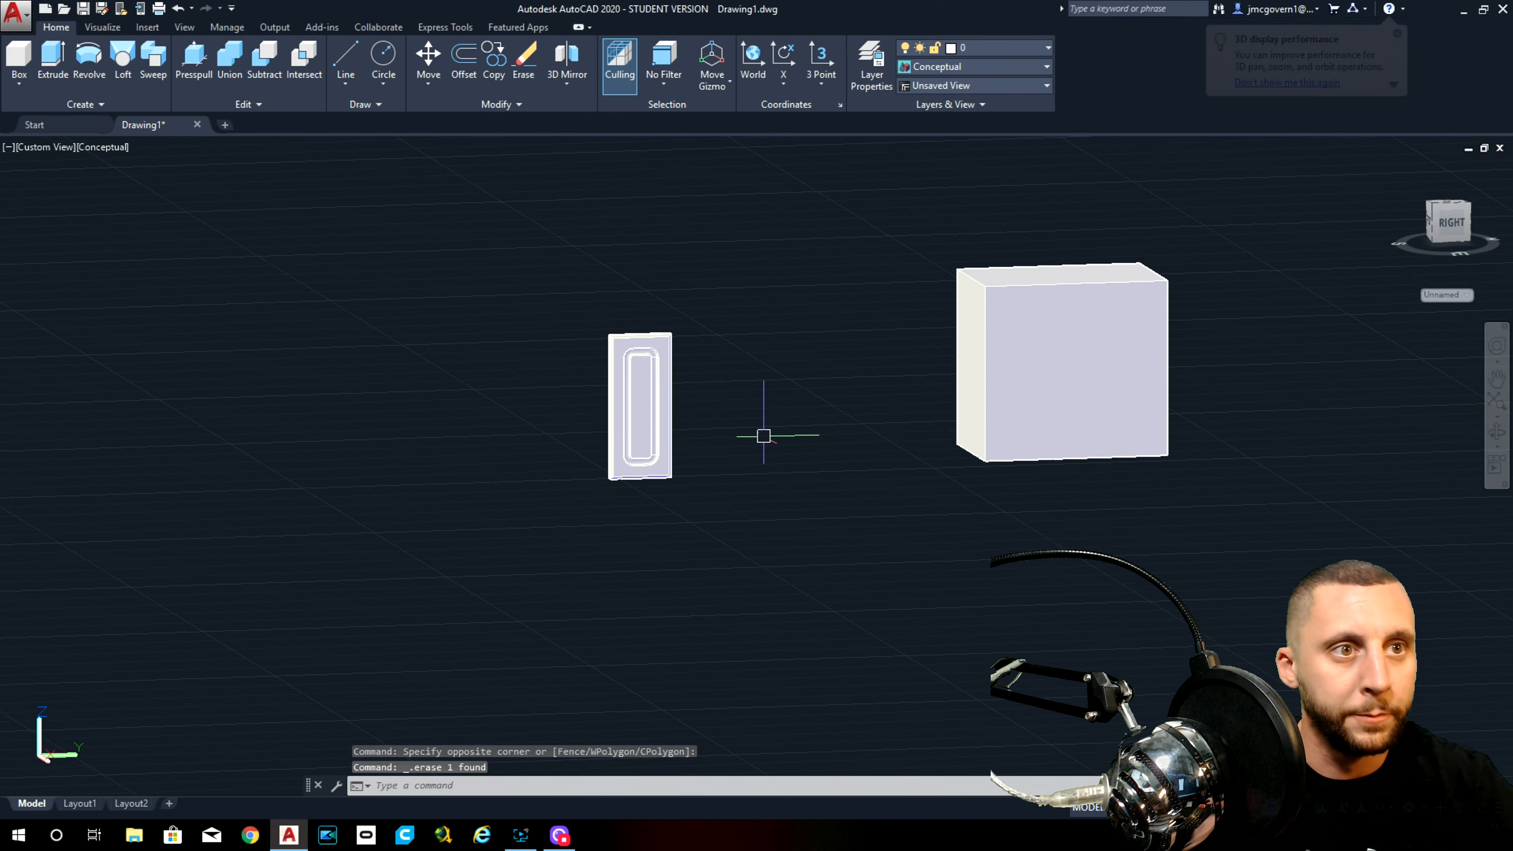
middle_click_drag(737, 418, 576, 525)
left_click(484, 395)
left_click(376, 546)
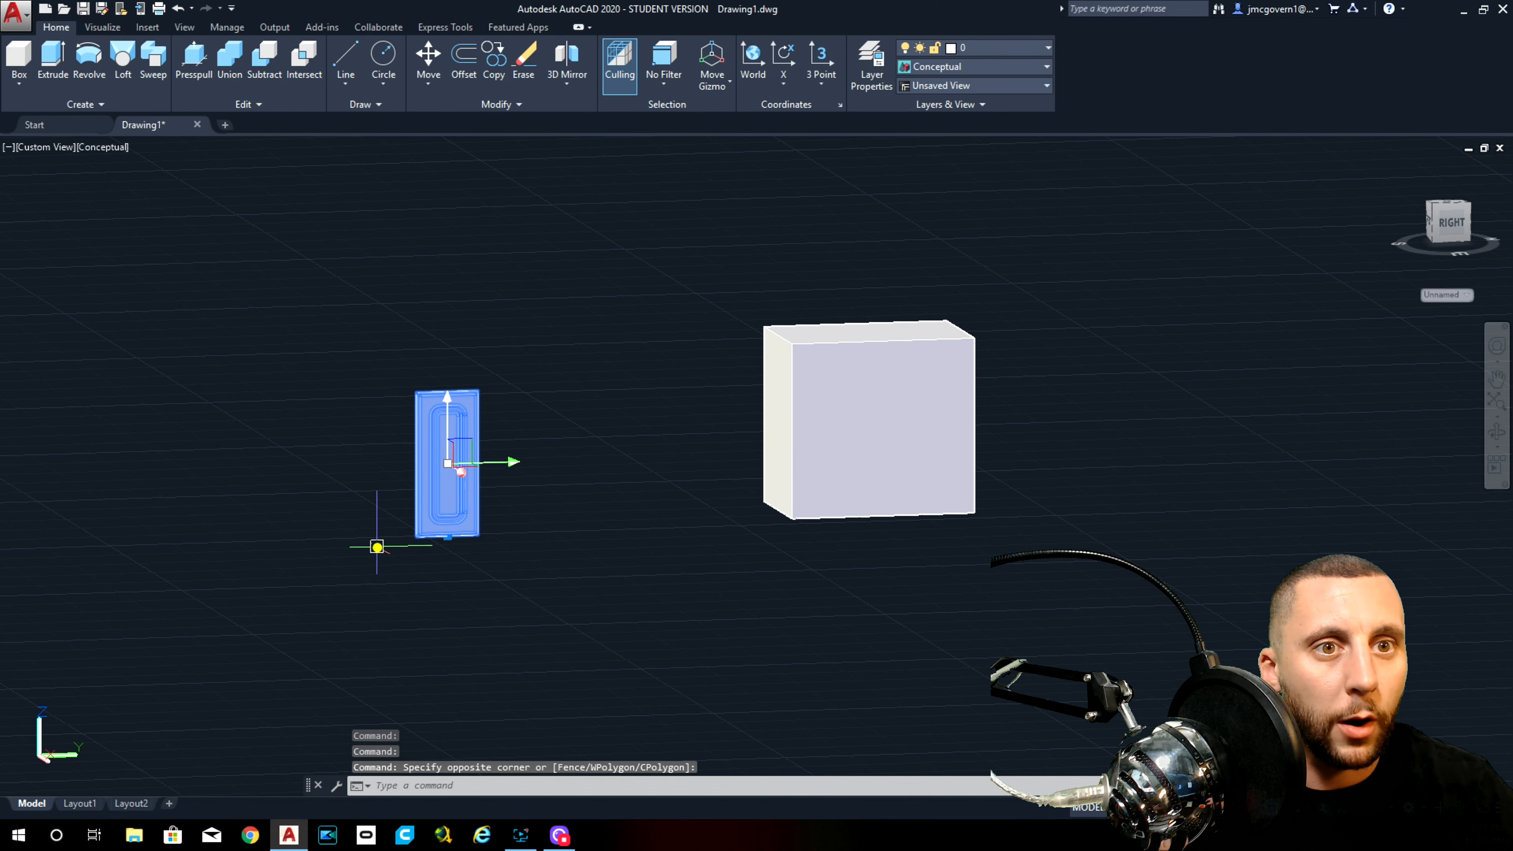
type("m")
key("Return")
scroll(418, 405, "up", 5)
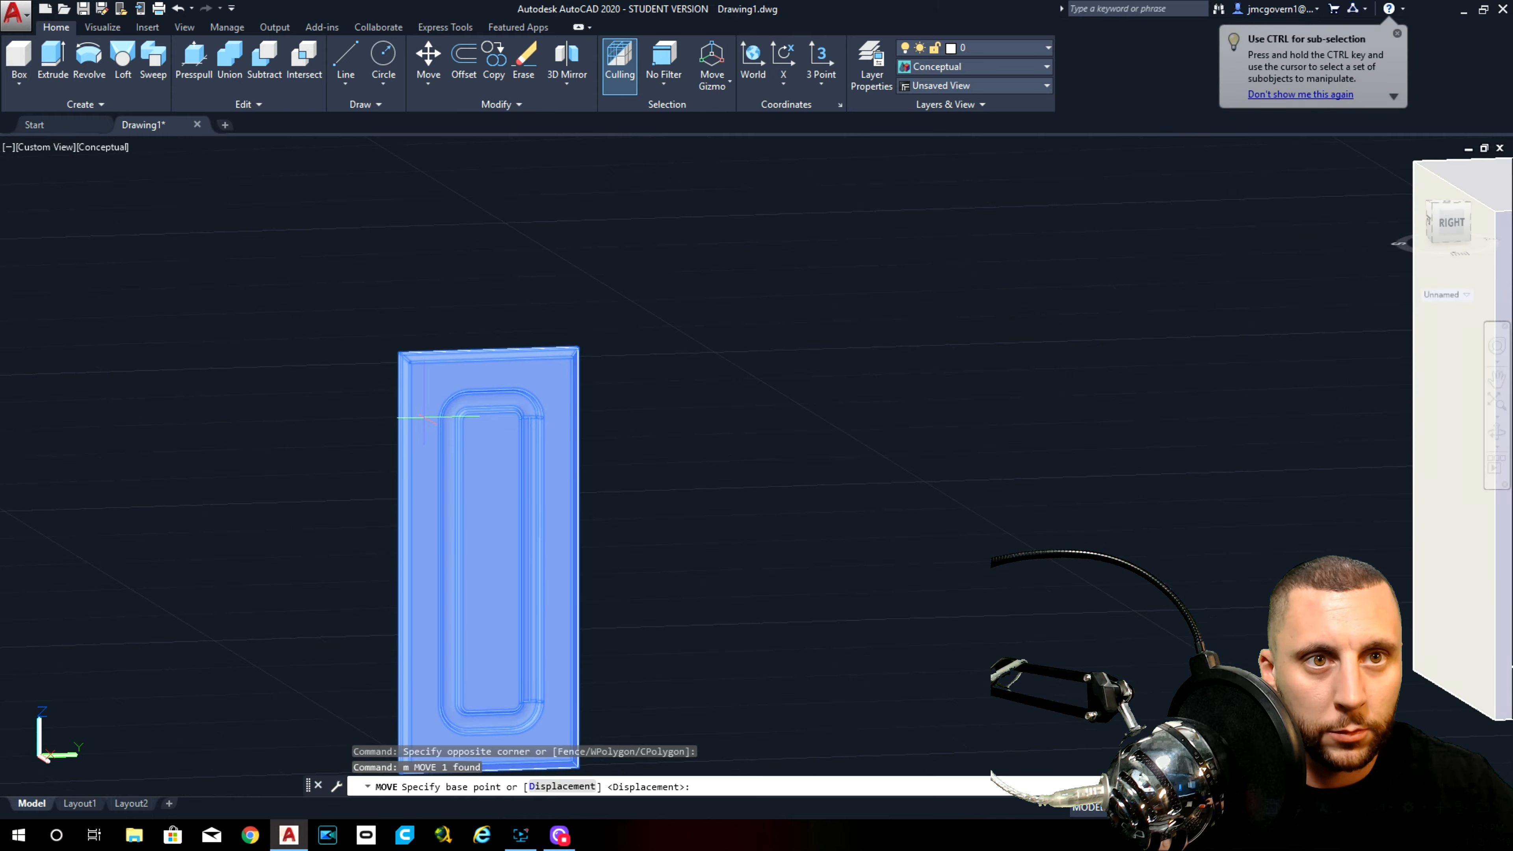
scroll(410, 369, "up", 5)
left_click(406, 335)
scroll(441, 322, "down", 8)
middle_click_drag(887, 376, 584, 572)
scroll(797, 389, "up", 3)
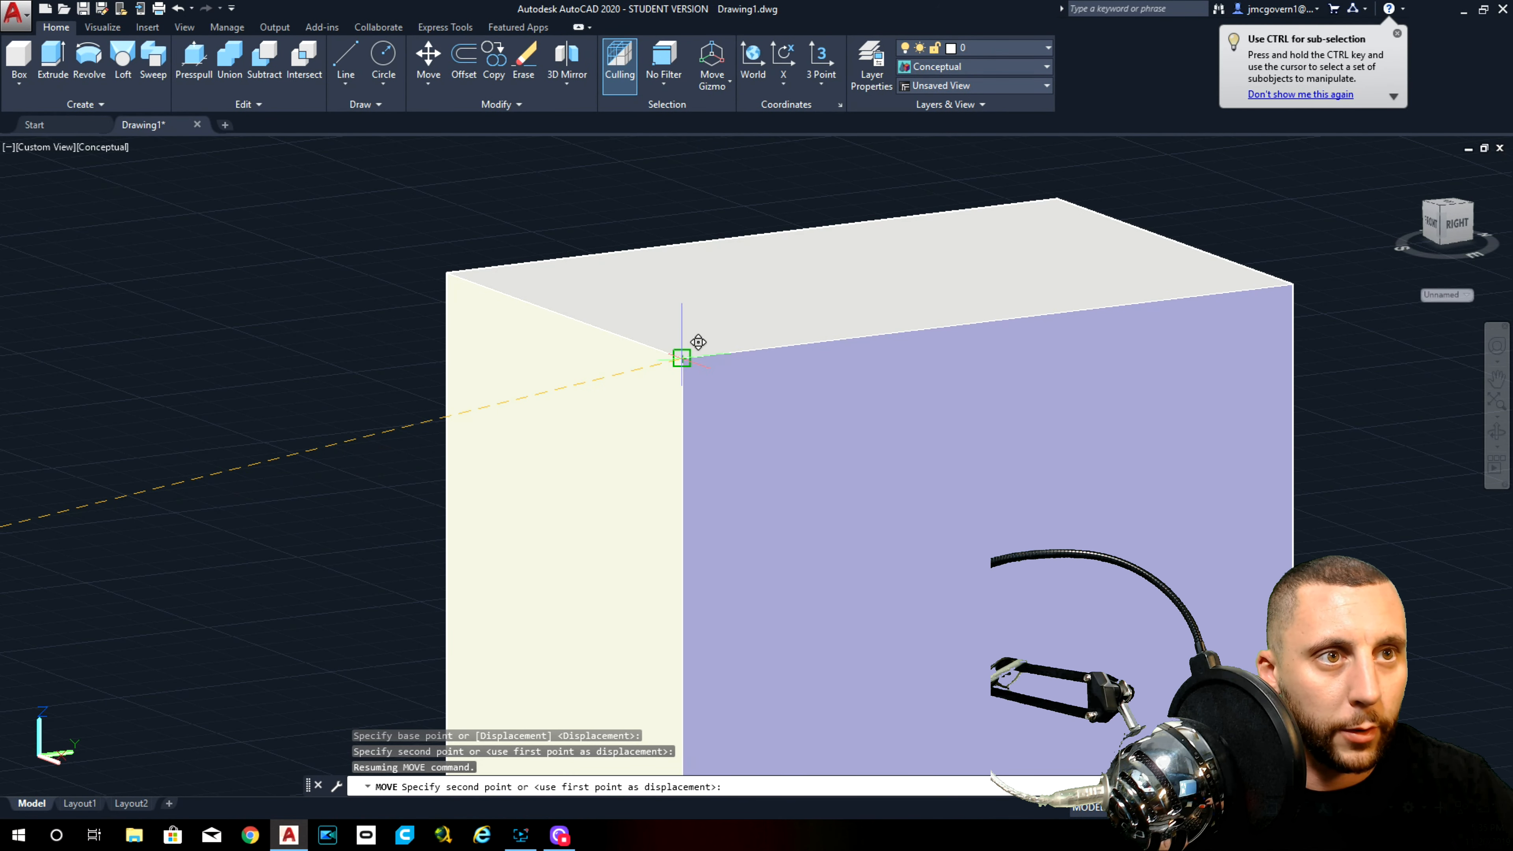
left_click(685, 357)
scroll(685, 357, "down", 5)
middle_click_drag(831, 406, 676, 400)
Step: Move the door panel 4 inches horizontally along the box's front face, away from its left edge
left_click(658, 402)
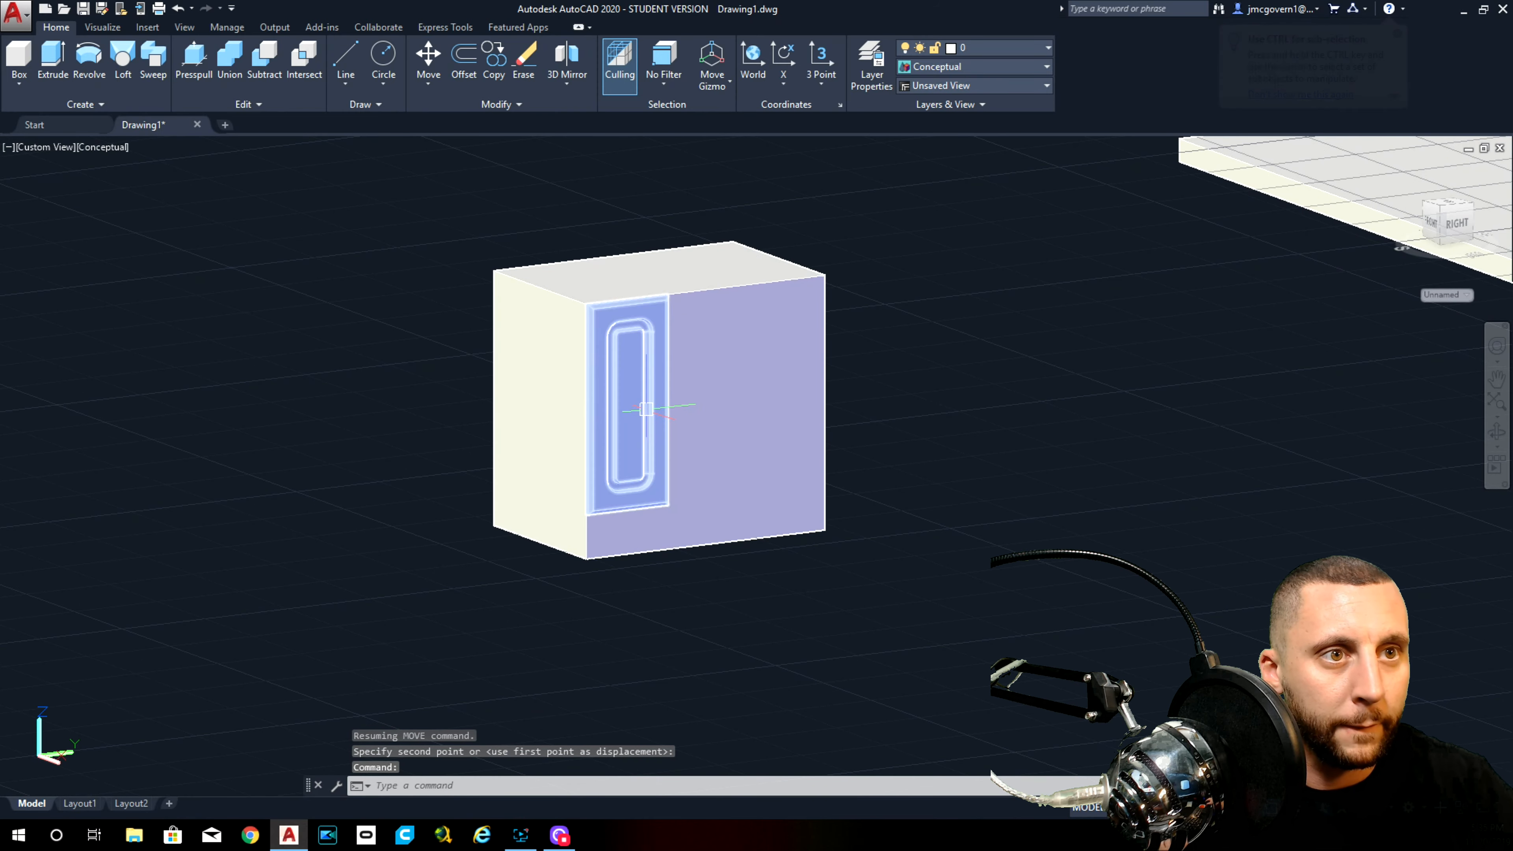
type("m")
key("Return")
left_click(941, 389)
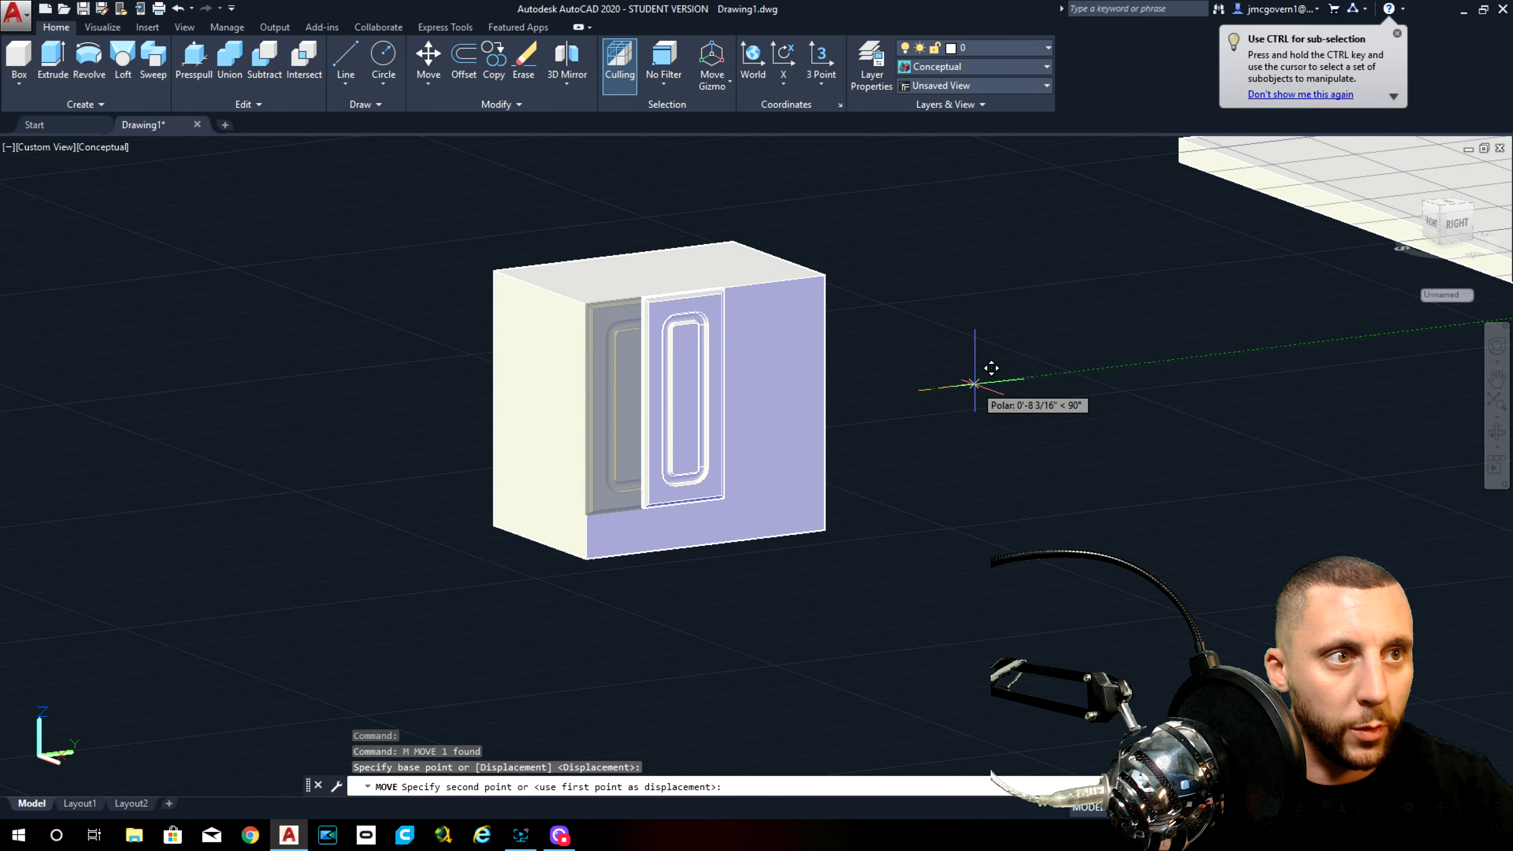
type("4")
key("Return")
Step: Move the grooved door panel 2 inches straight down on the cabinet box's front face
left_click(667, 382)
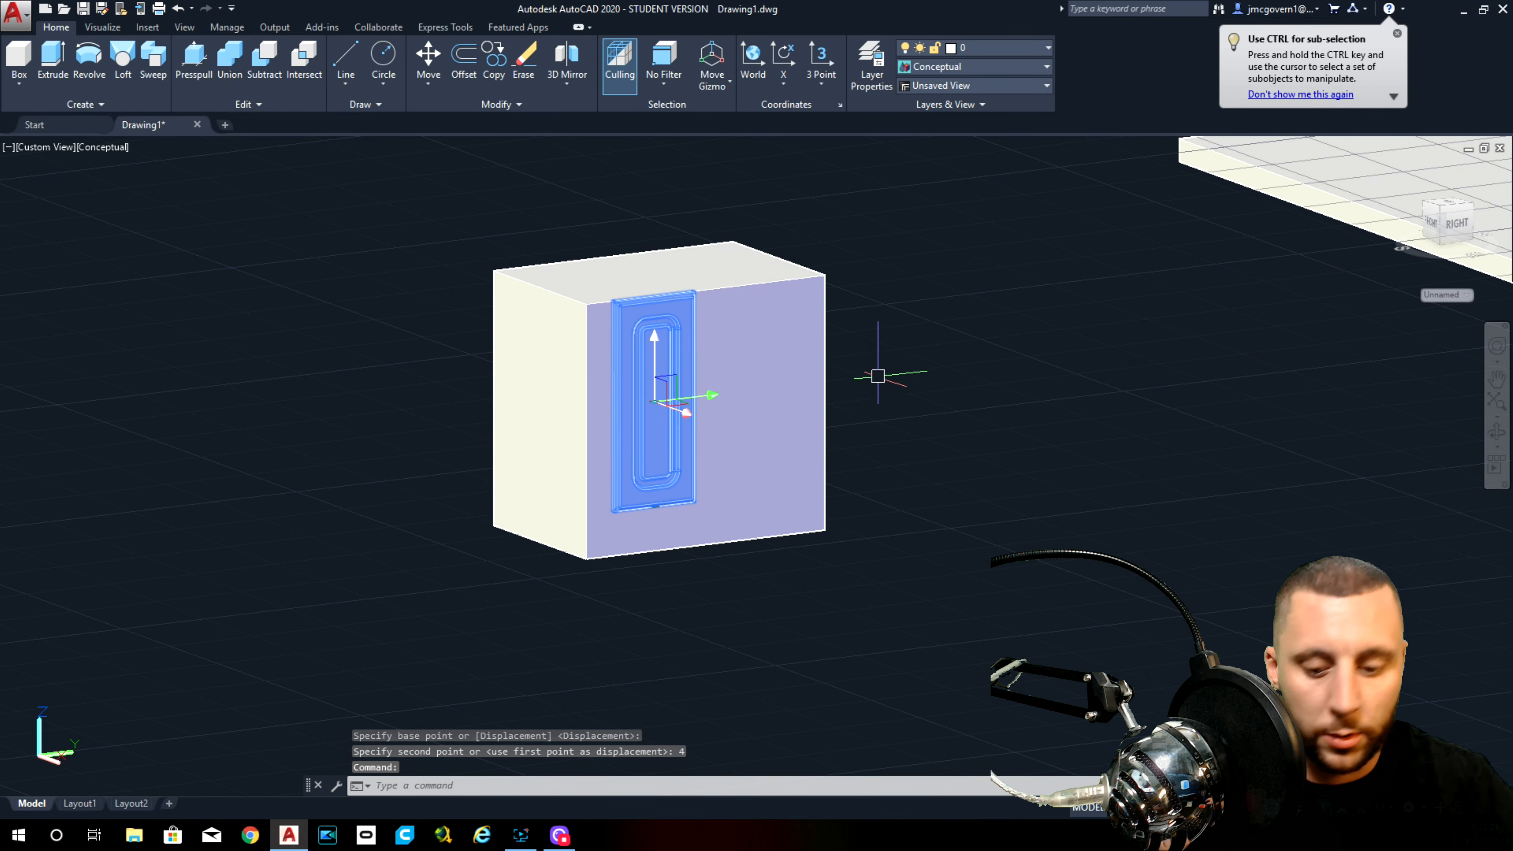
type("m")
key("Return")
left_click(995, 336)
type("2")
key("Return")
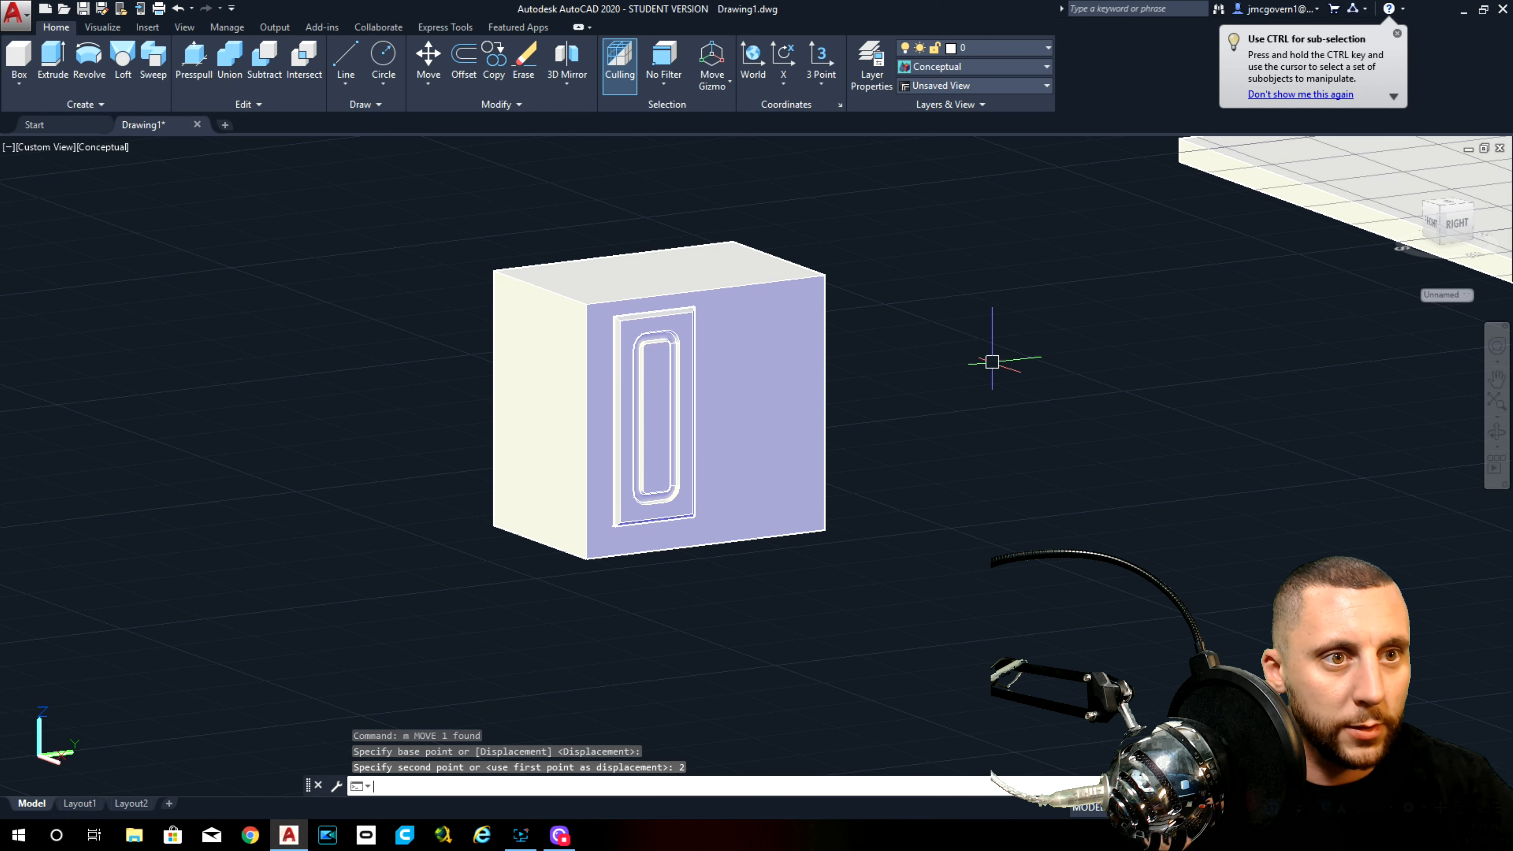
Step: Show the cabinet from the Right view in the 2D Wireframe visual style
middle_click_drag(930, 457, 829, 442, "shift")
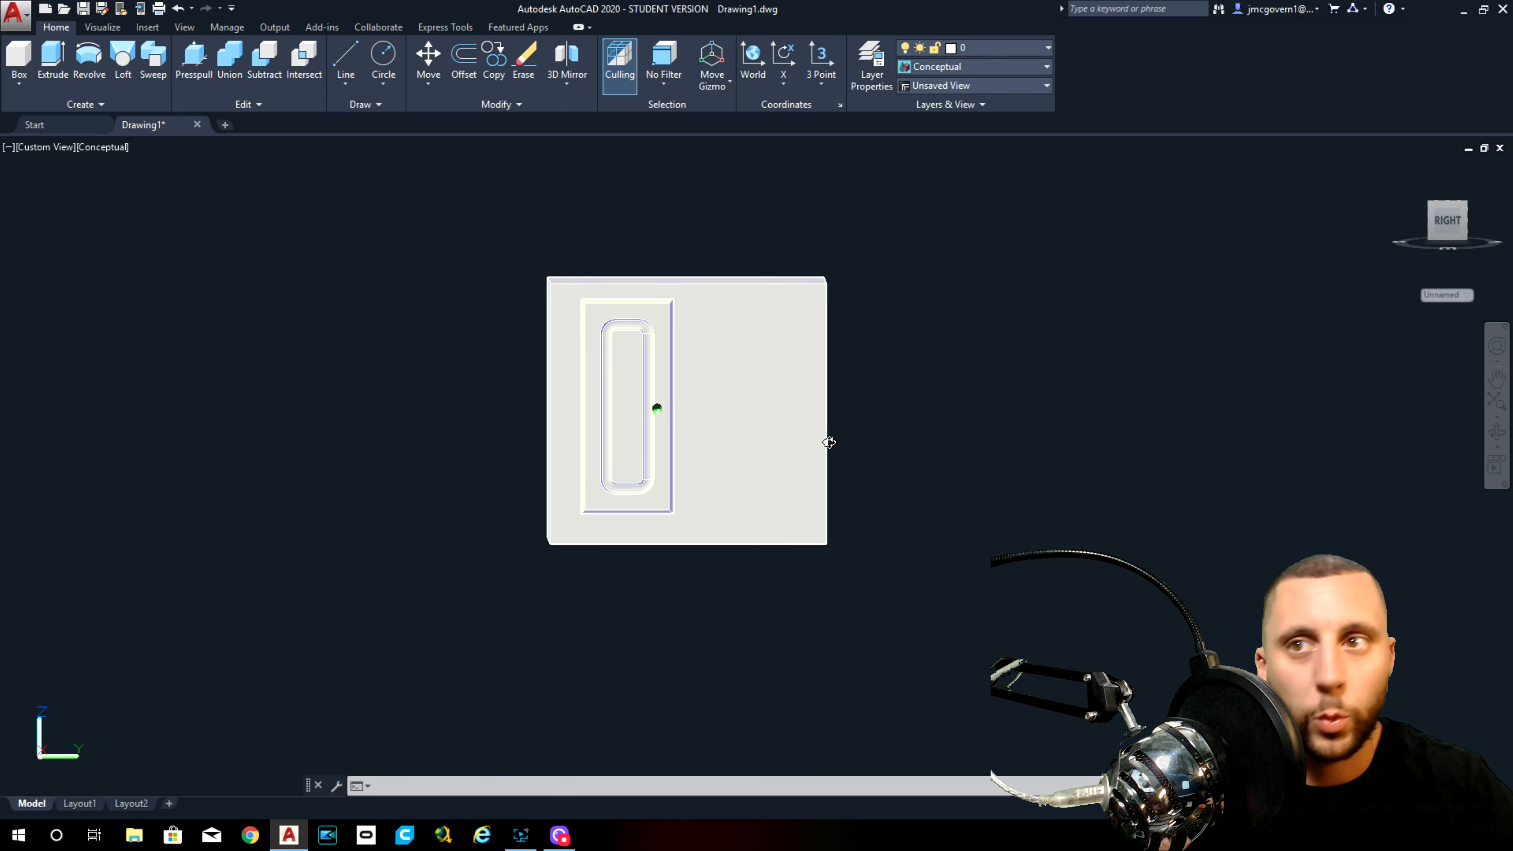
middle_click_drag(828, 442, 873, 476, "shift")
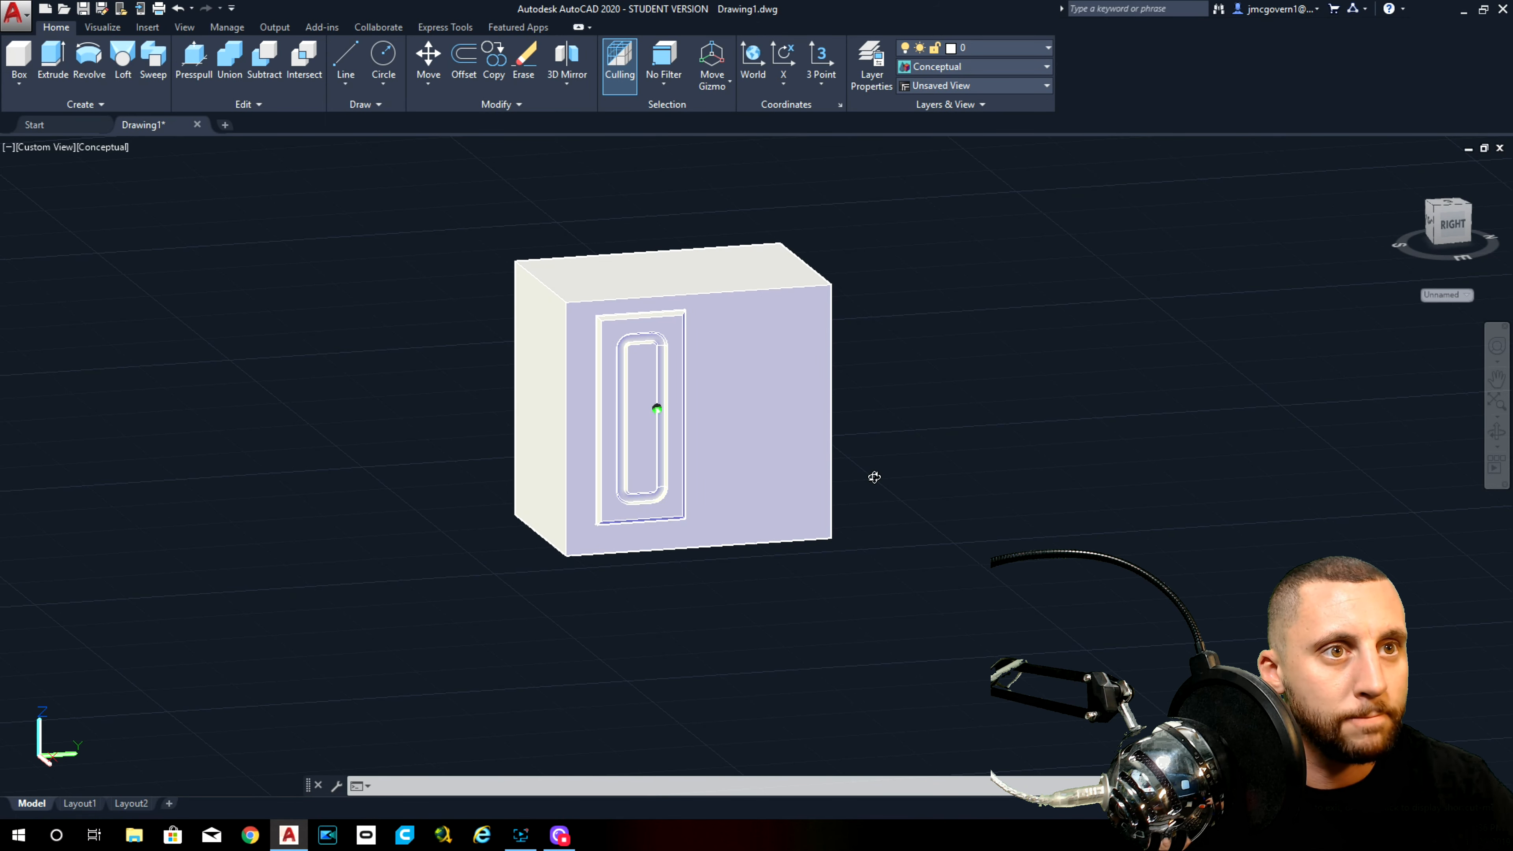
mouse_move(874, 476)
middle_mouse_down("shift")
mouse_move(836, 477)
mouse_move(861, 473)
middle_mouse_up("shift")
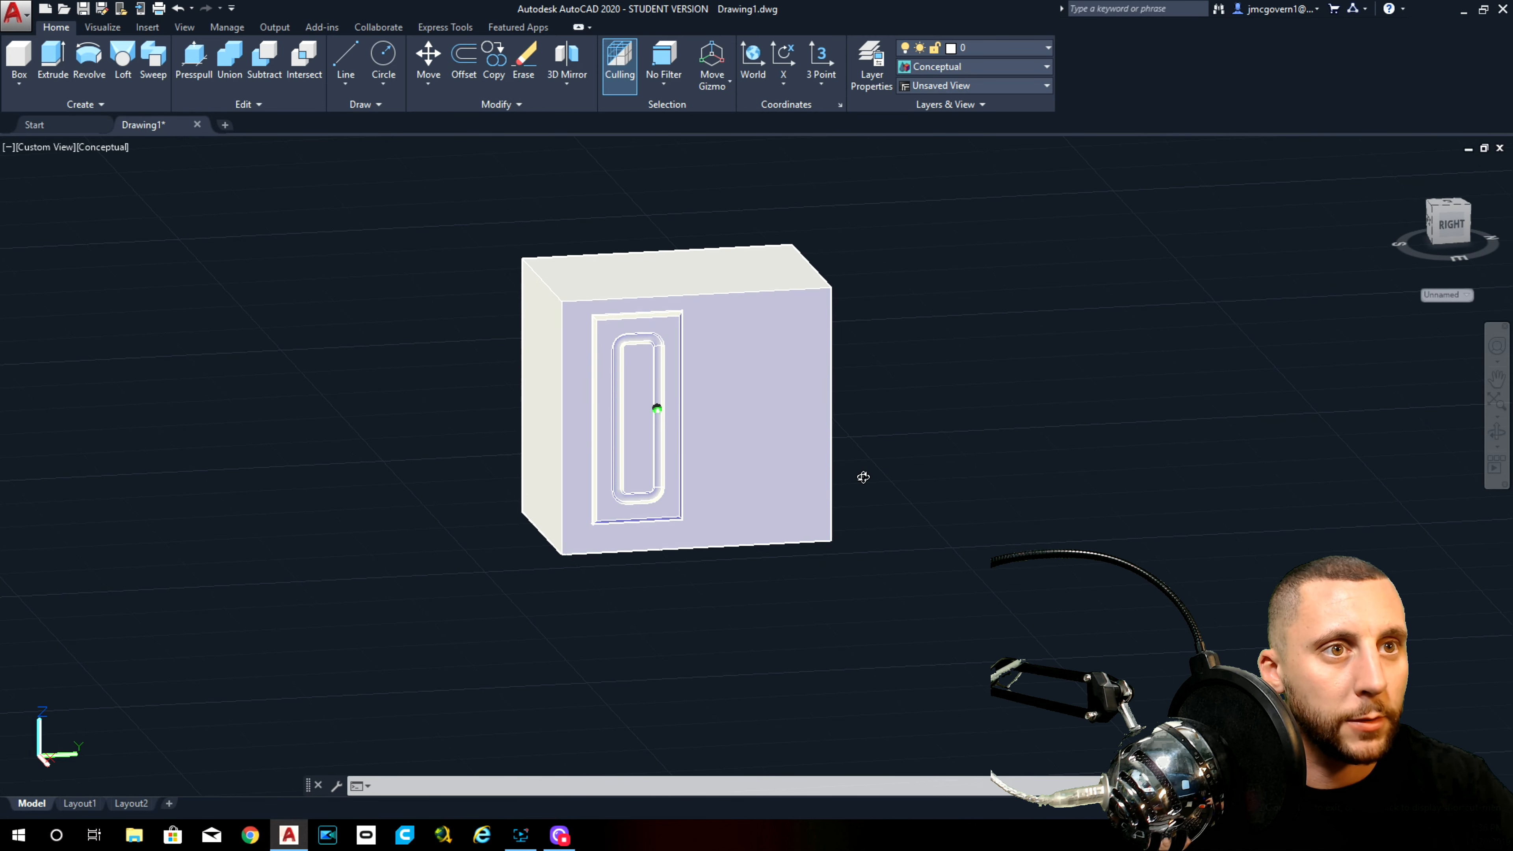
left_click(51, 145)
left_click(101, 254)
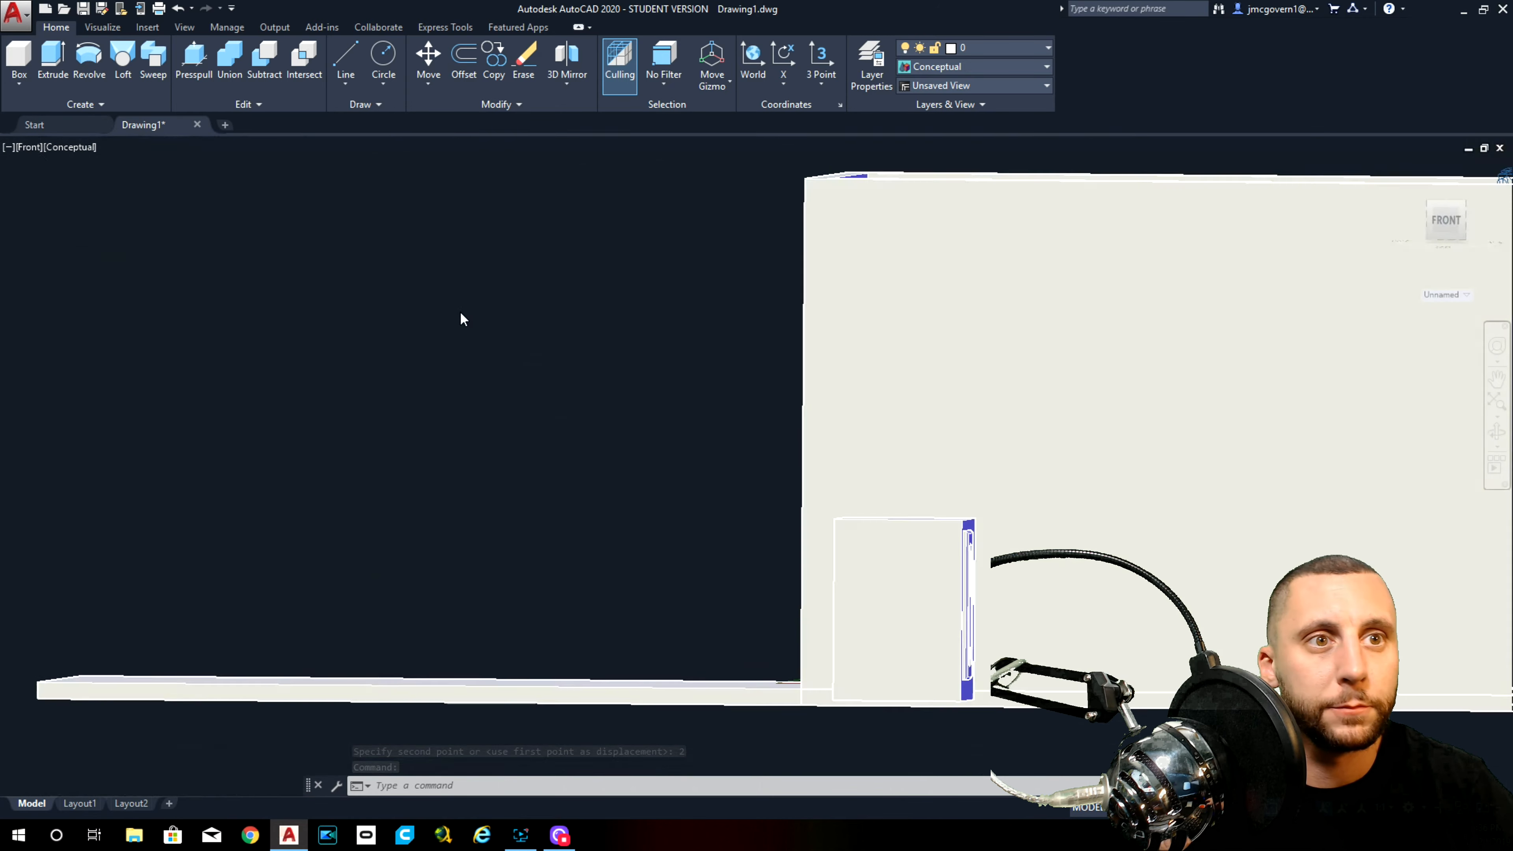
left_click(36, 147)
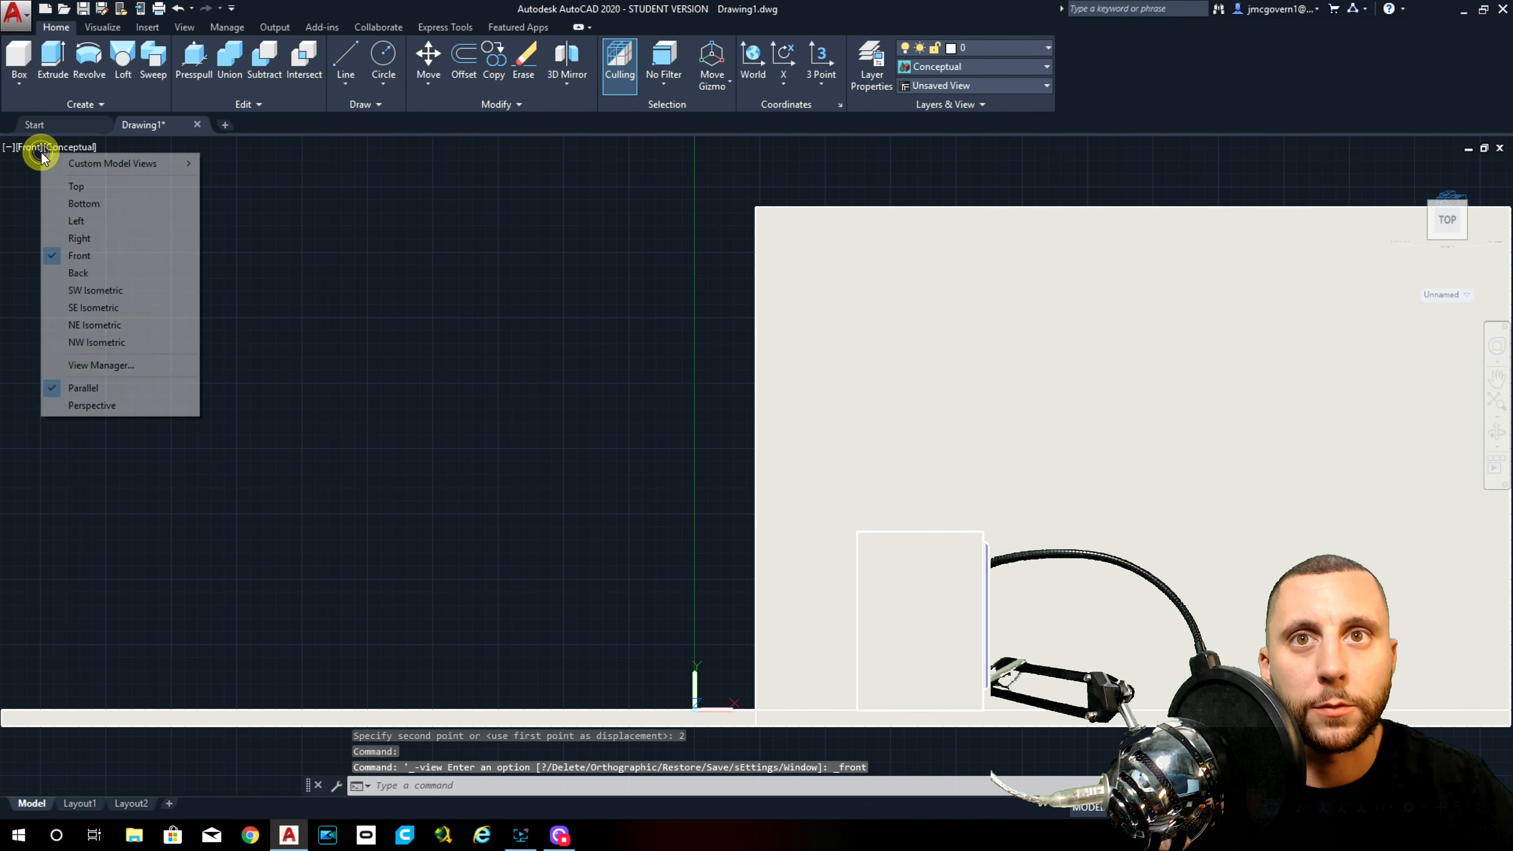
left_click(78, 237)
left_click(70, 148)
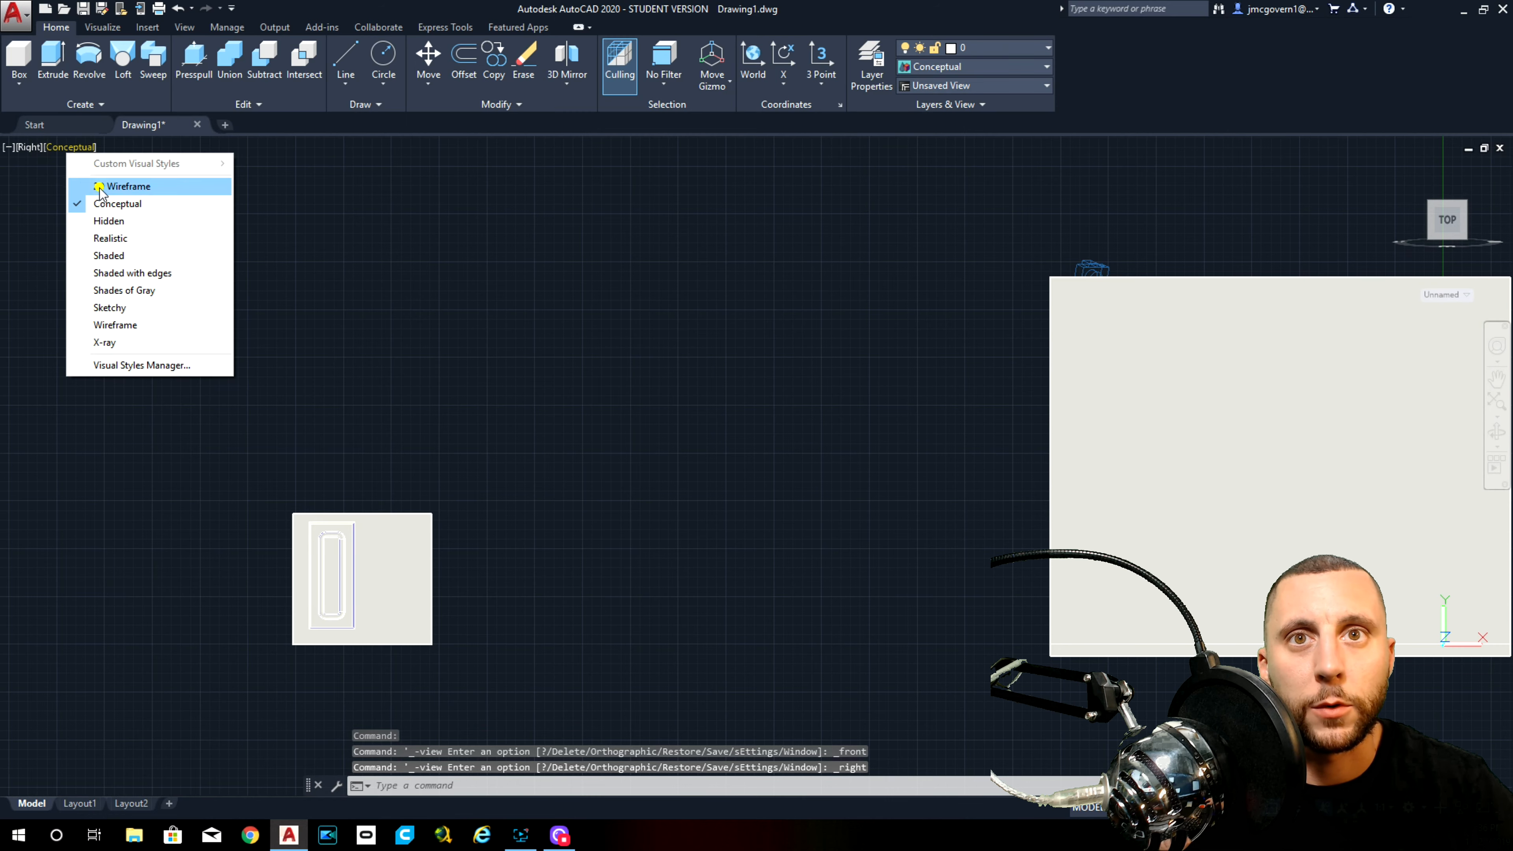
left_click(101, 186)
Step: Mirror the door panel about the vertical line through the midpoint of the box's top edge, keeping the original
left_click(447, 409)
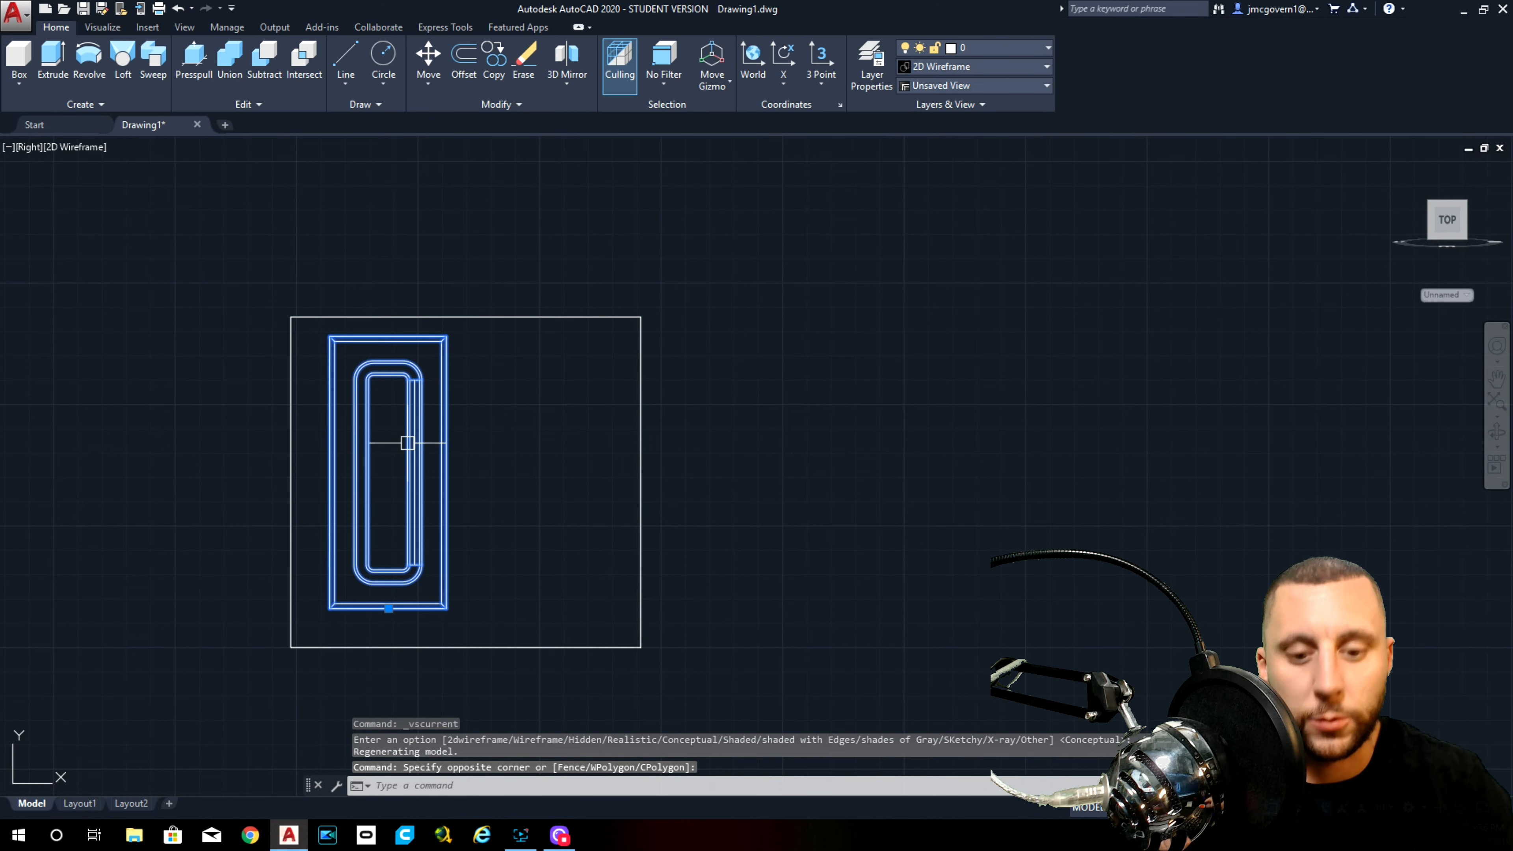
type("mi")
key("Return")
left_click(465, 316)
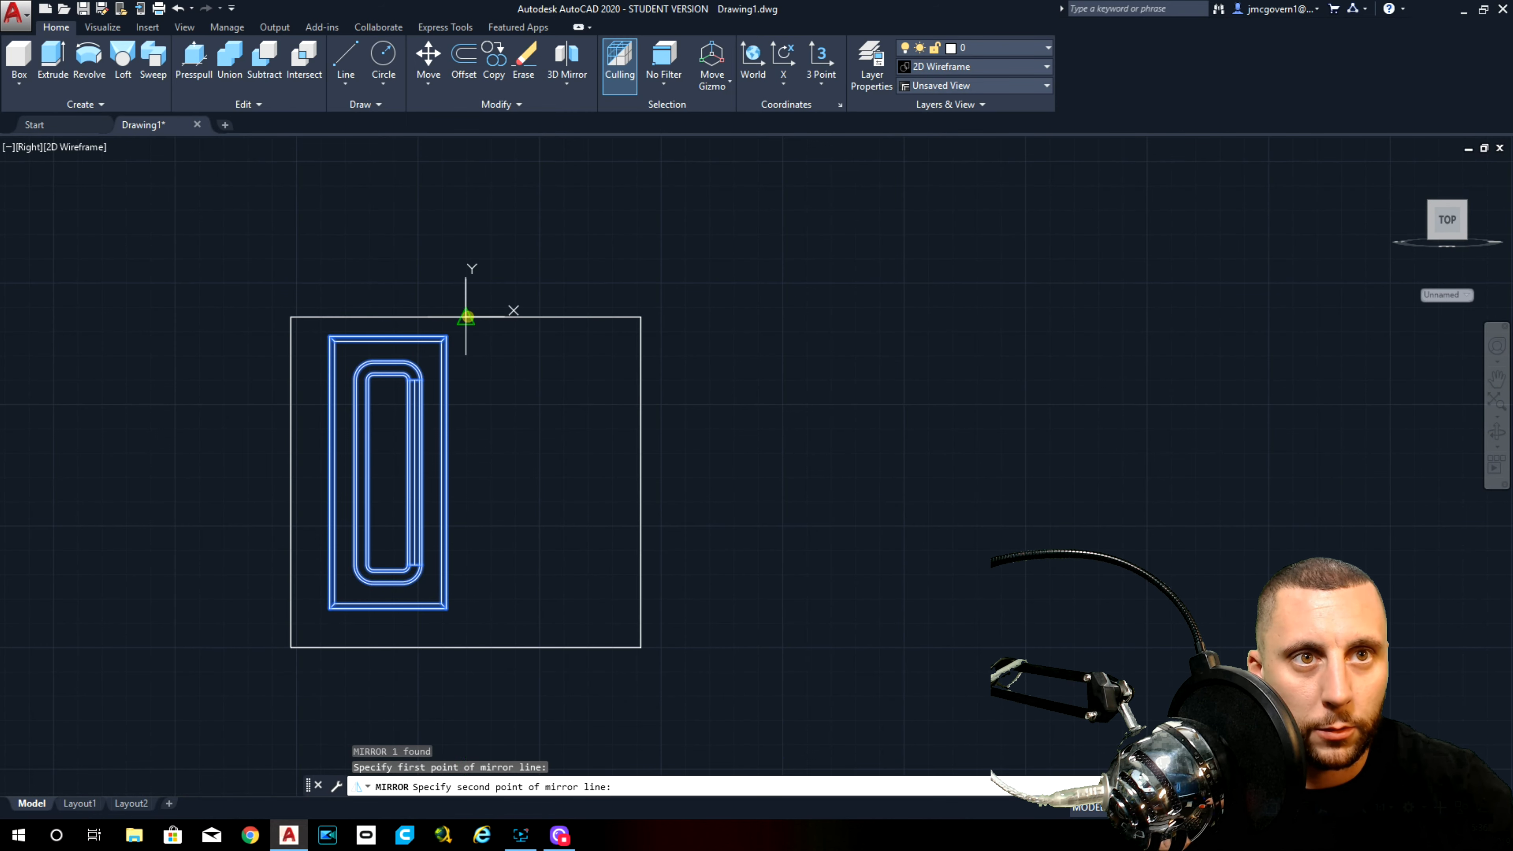
left_click(468, 356)
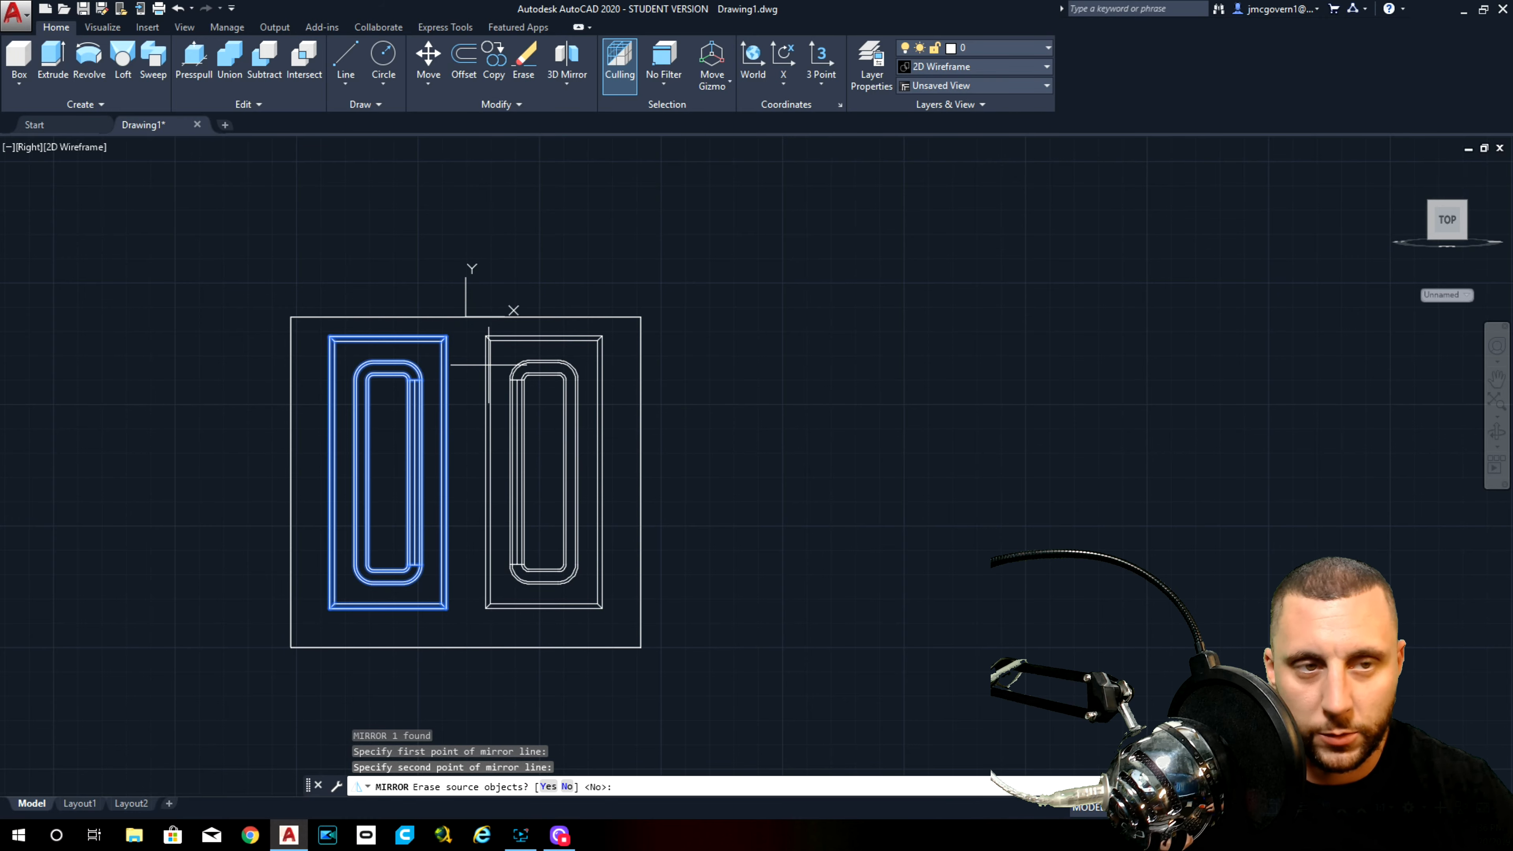
type("n")
key("Return")
Step: Orbit to a 3D view of the cabinet and display it in the Conceptual visual style
scroll(492, 362, "down", 5)
scroll(498, 357, "up", 2)
middle_click_drag(468, 378, 530, 430, "shift")
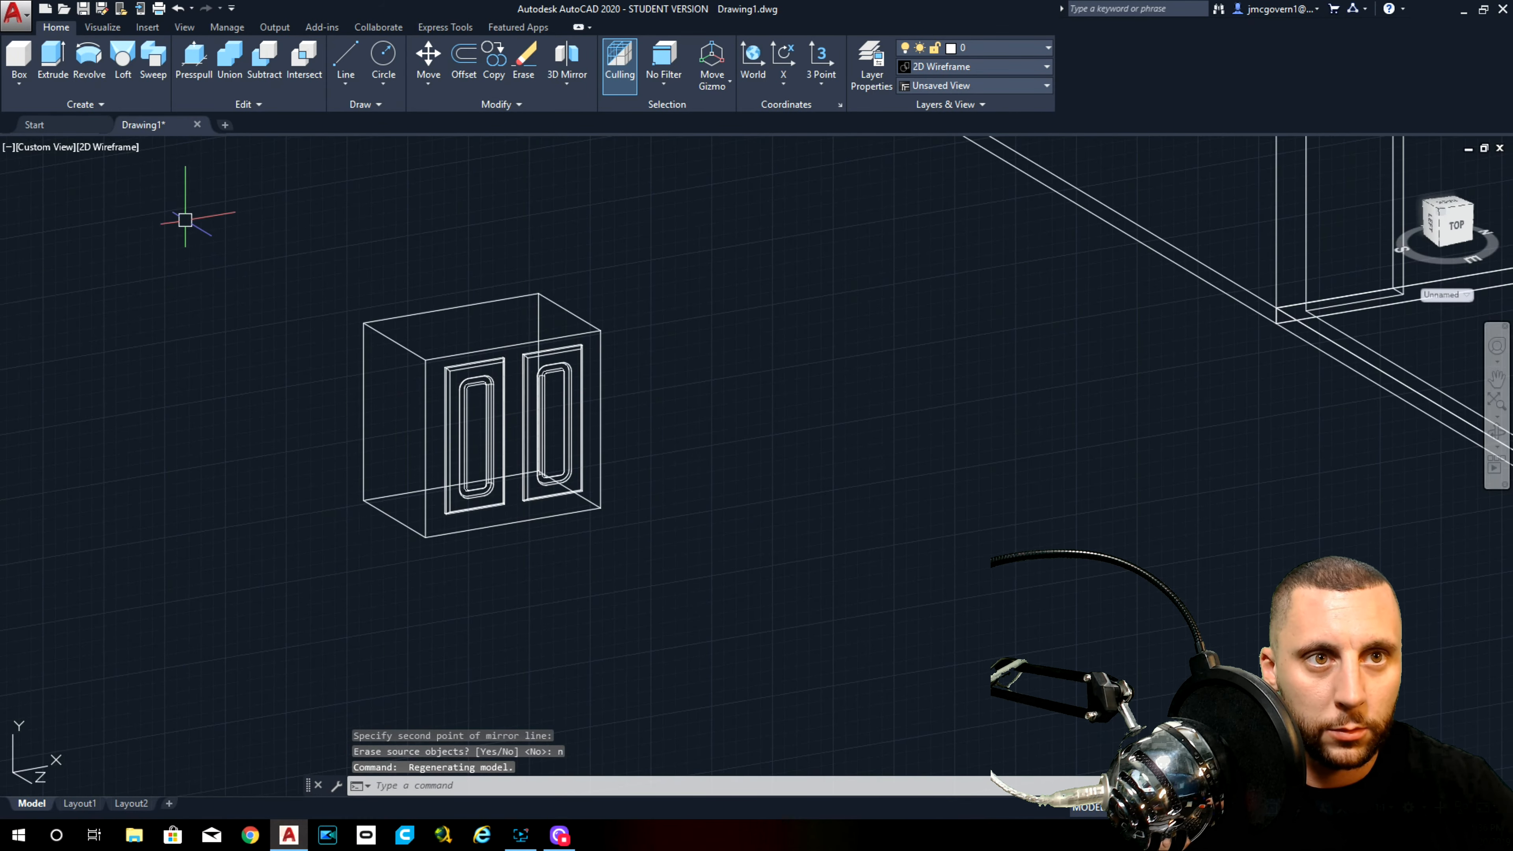
left_click(111, 150)
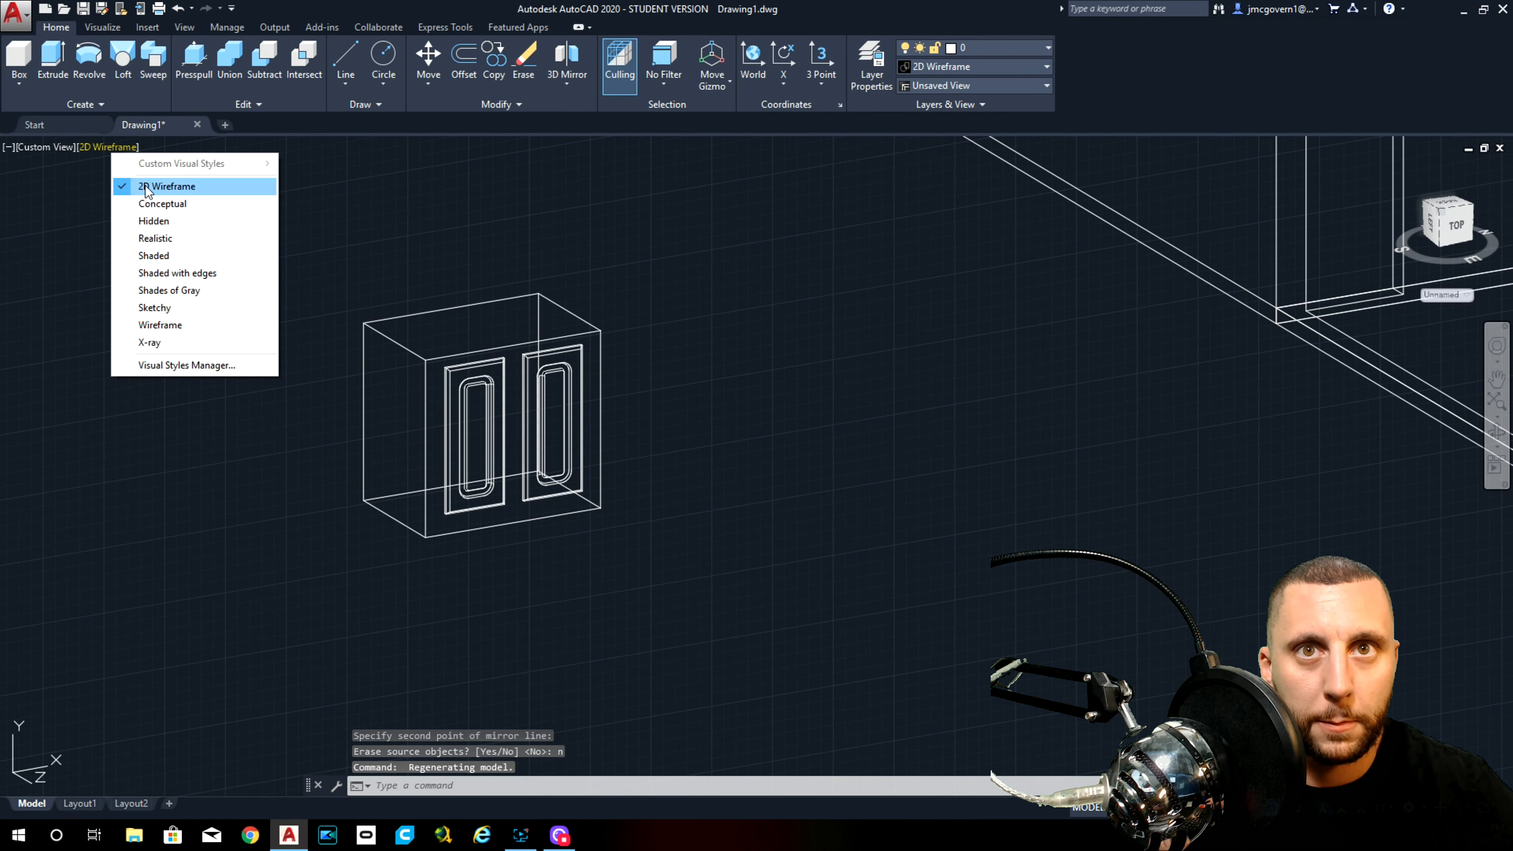
left_click(183, 208)
scroll(468, 411, "up", 3)
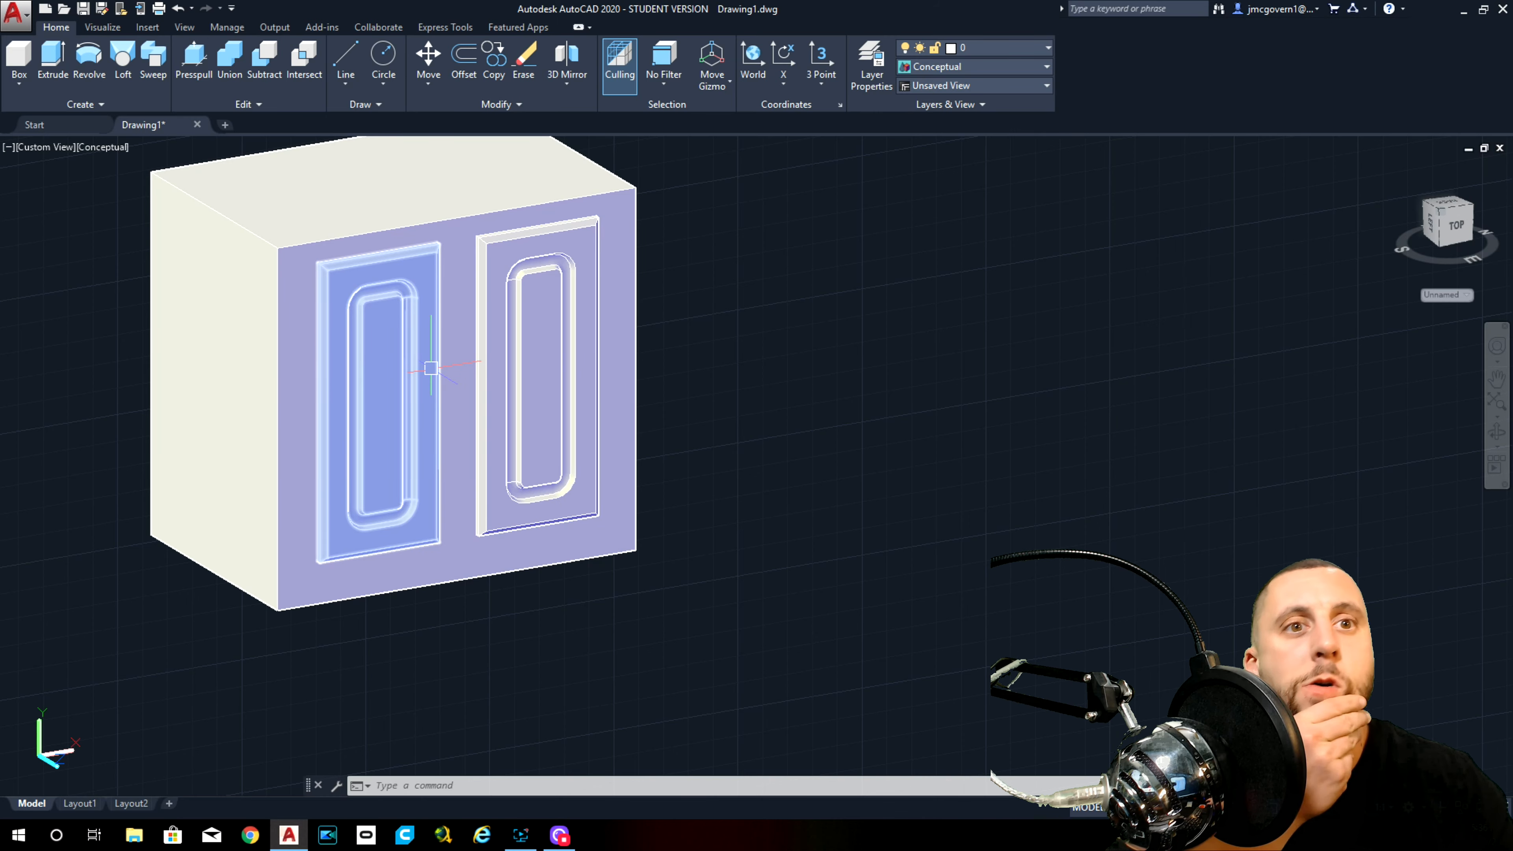
left_click(431, 368)
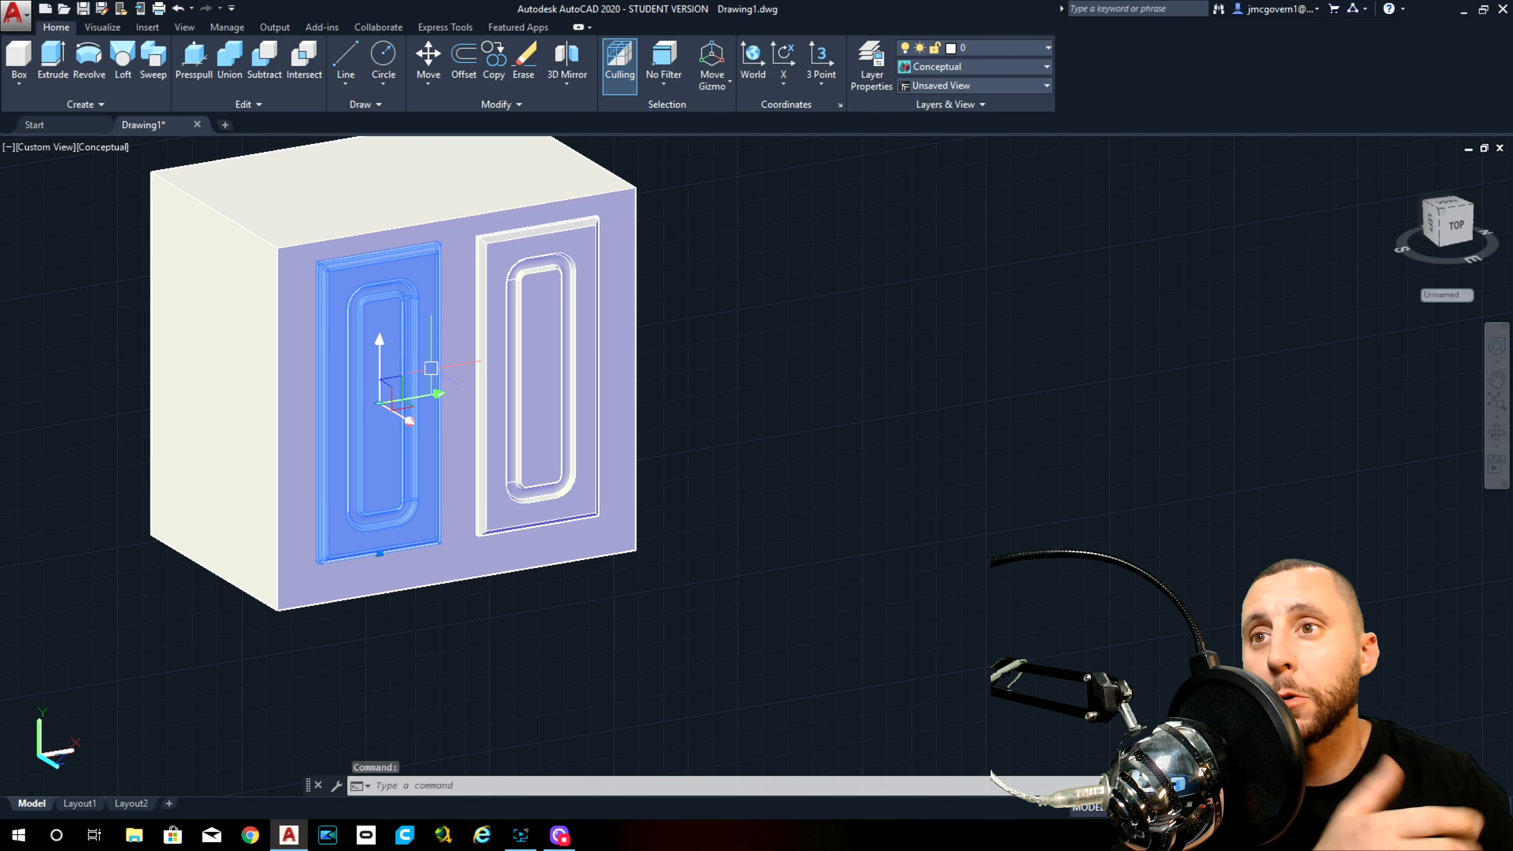
scroll(431, 368, "down", 5)
key("Escape")
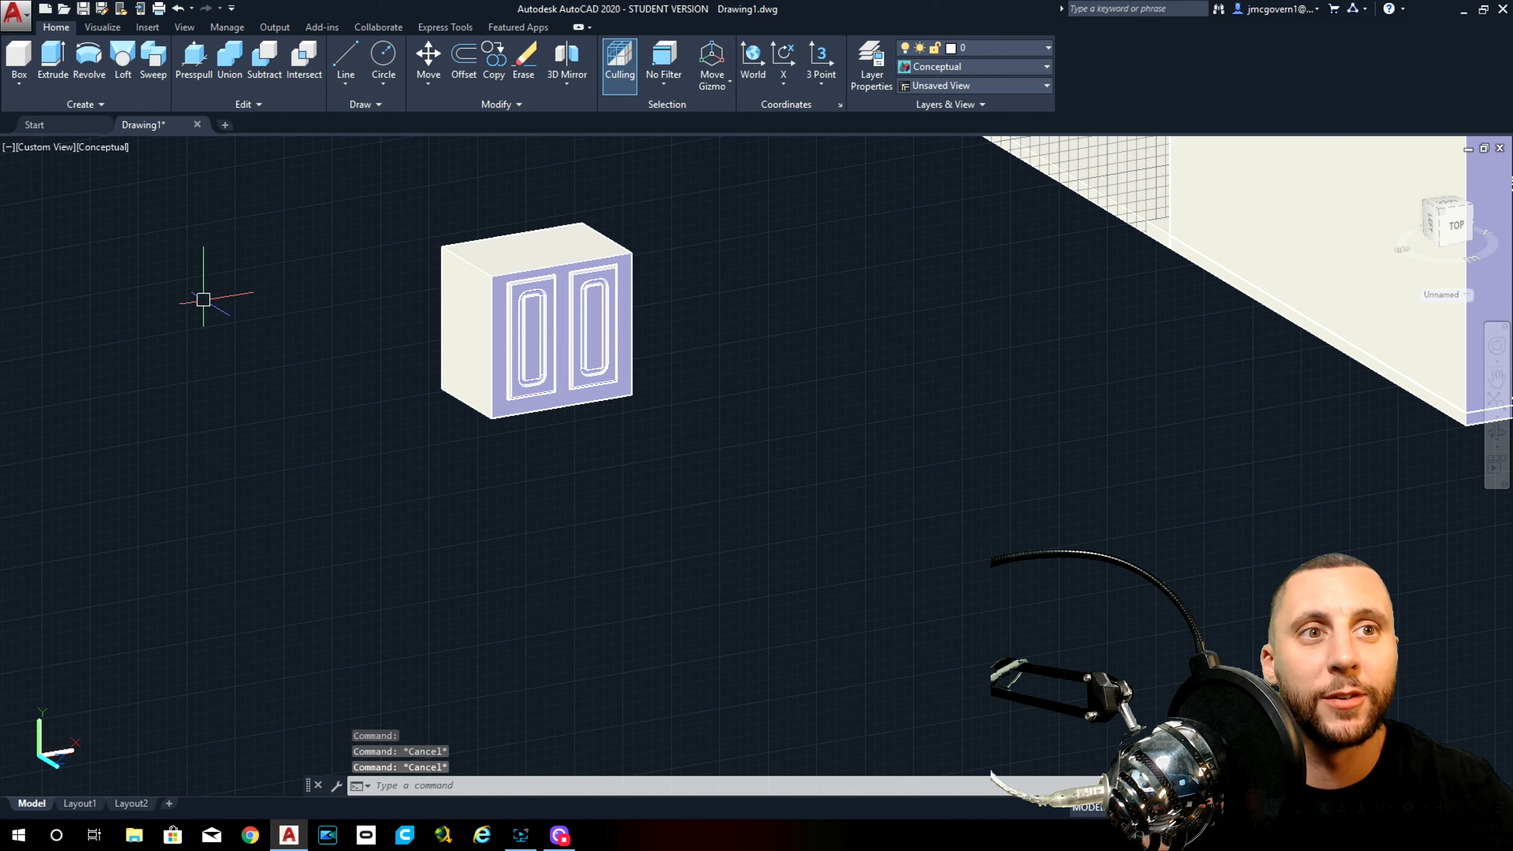
Step: Create a box beside the cabinet by dimensions, with length 15, width 32 and height 1 inch
left_click(19, 59)
left_click(220, 388)
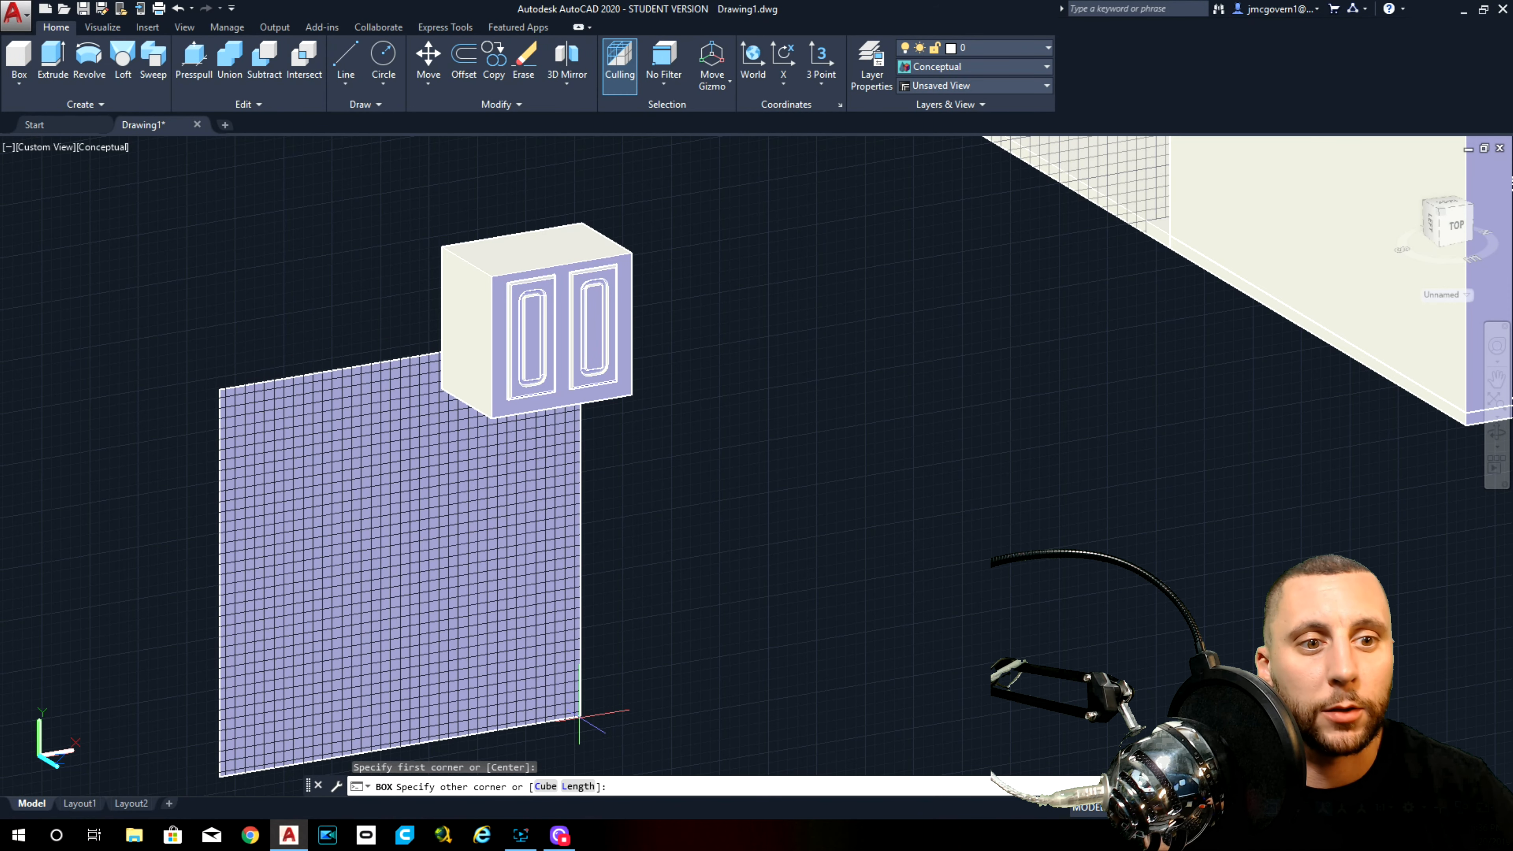
left_click(578, 785)
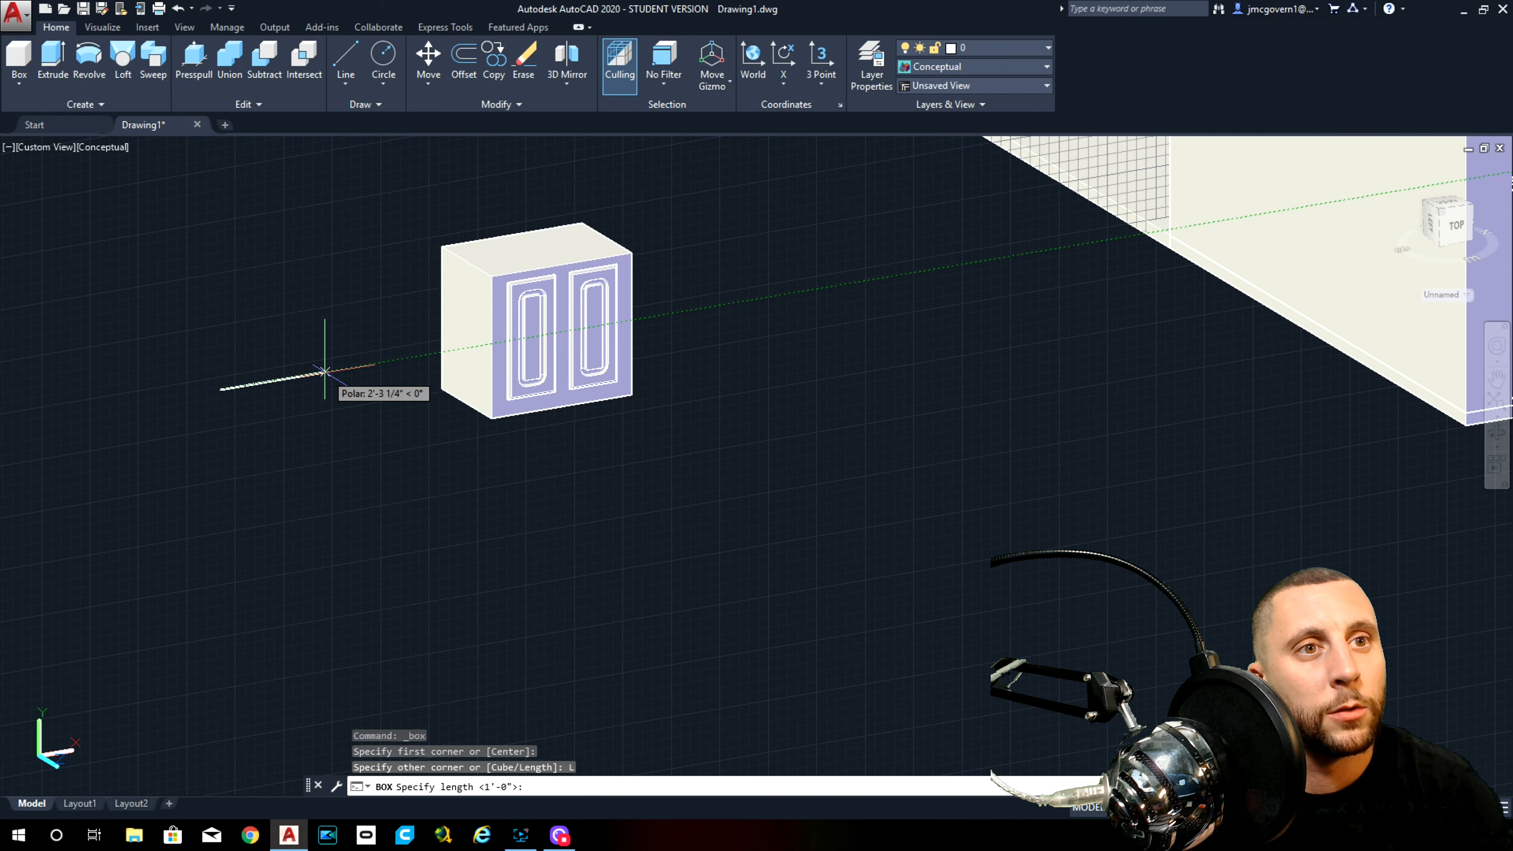
type("5")
key("Return")
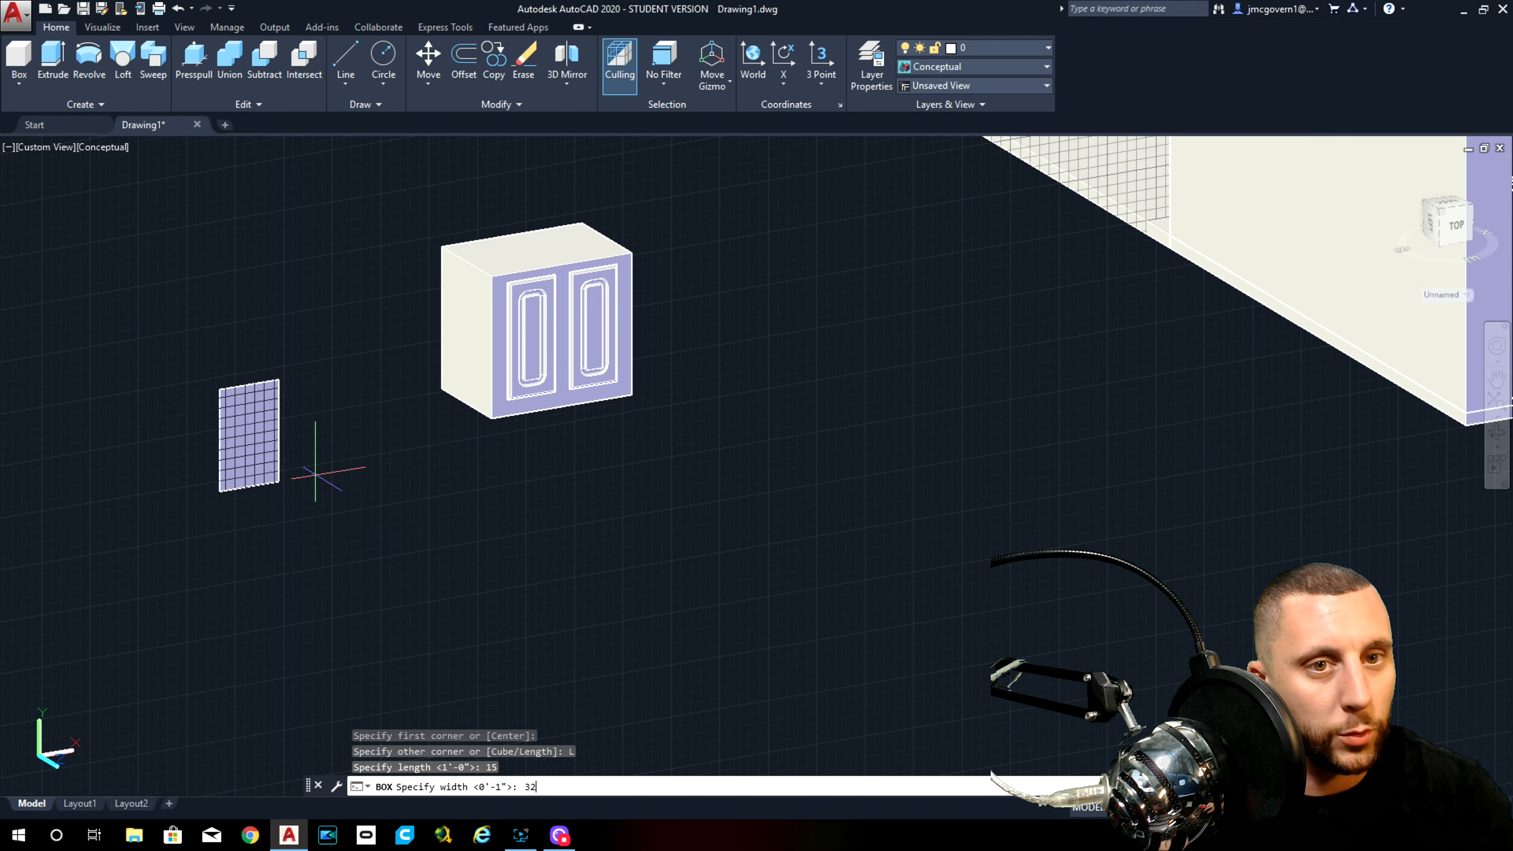
key("Return")
type("1")
key("Return")
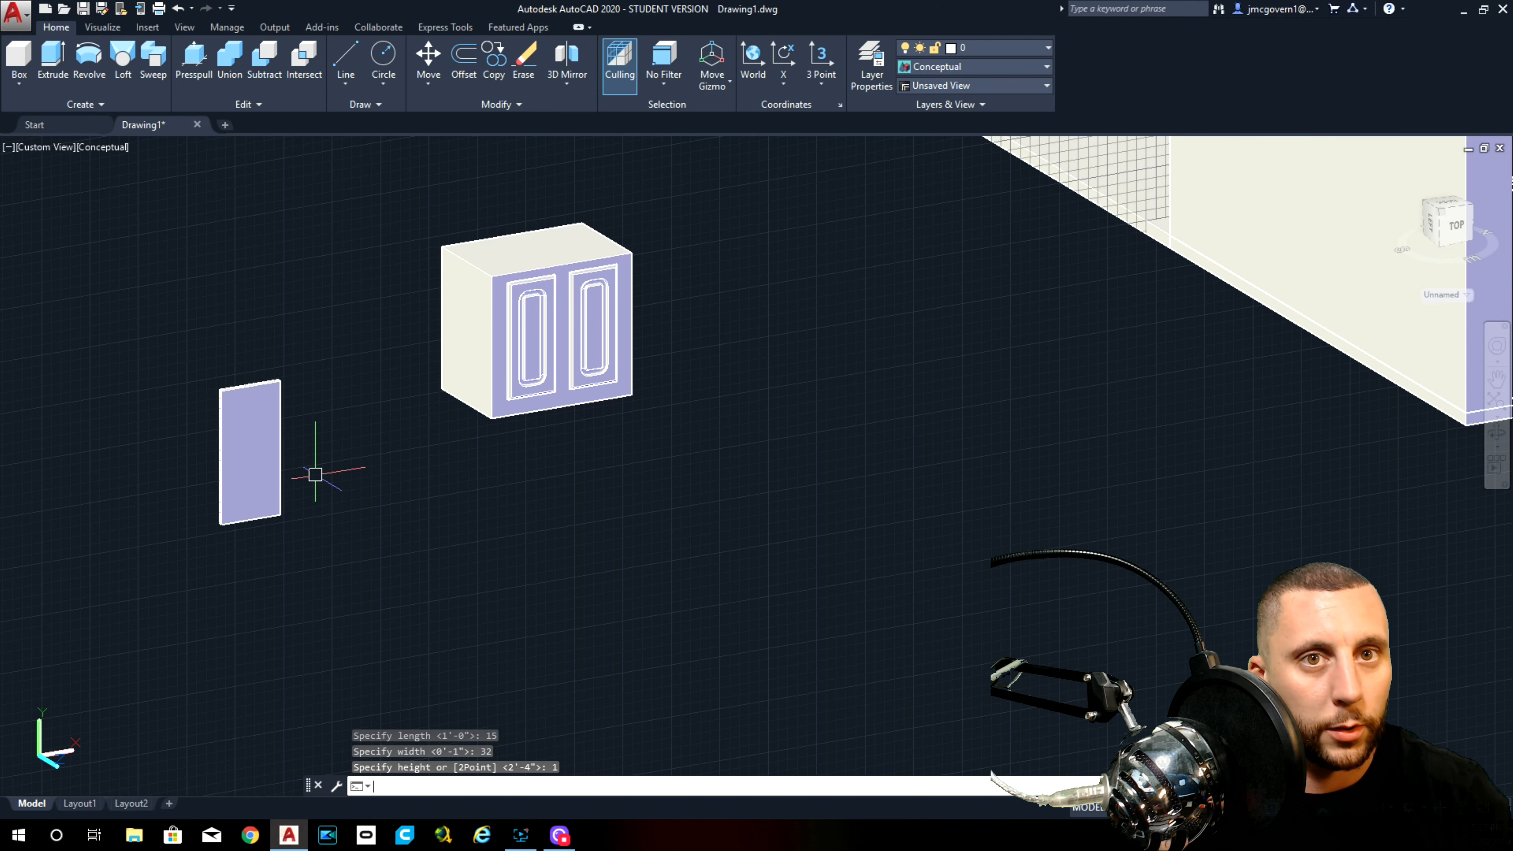
Step: Chamfer the four front-face edges of the new panel with both distances set to 0.5 inch
scroll(236, 456, "up", 5)
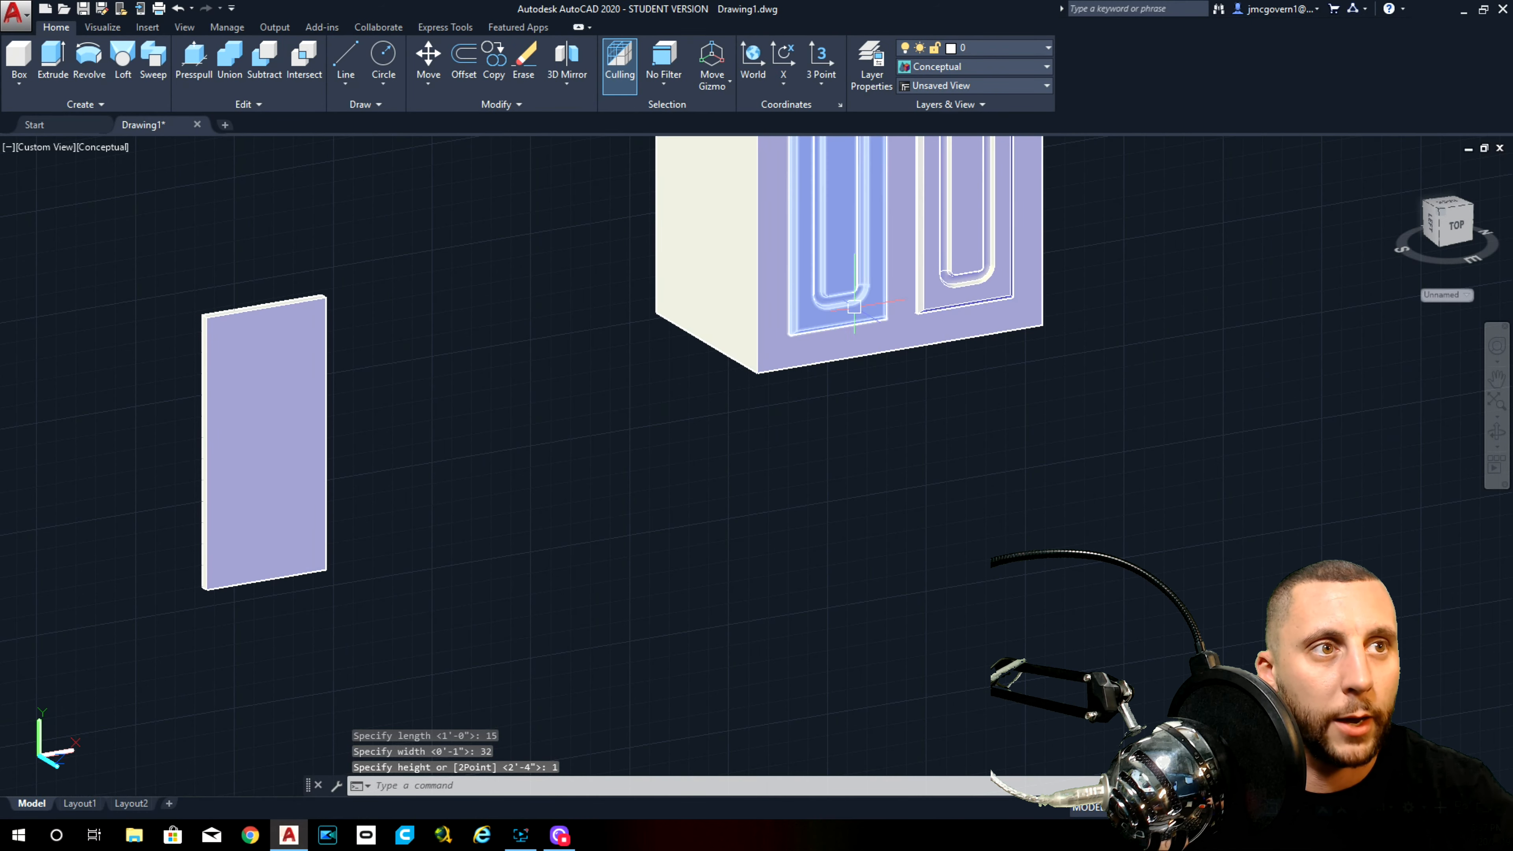
middle_click_drag(463, 453, 557, 418)
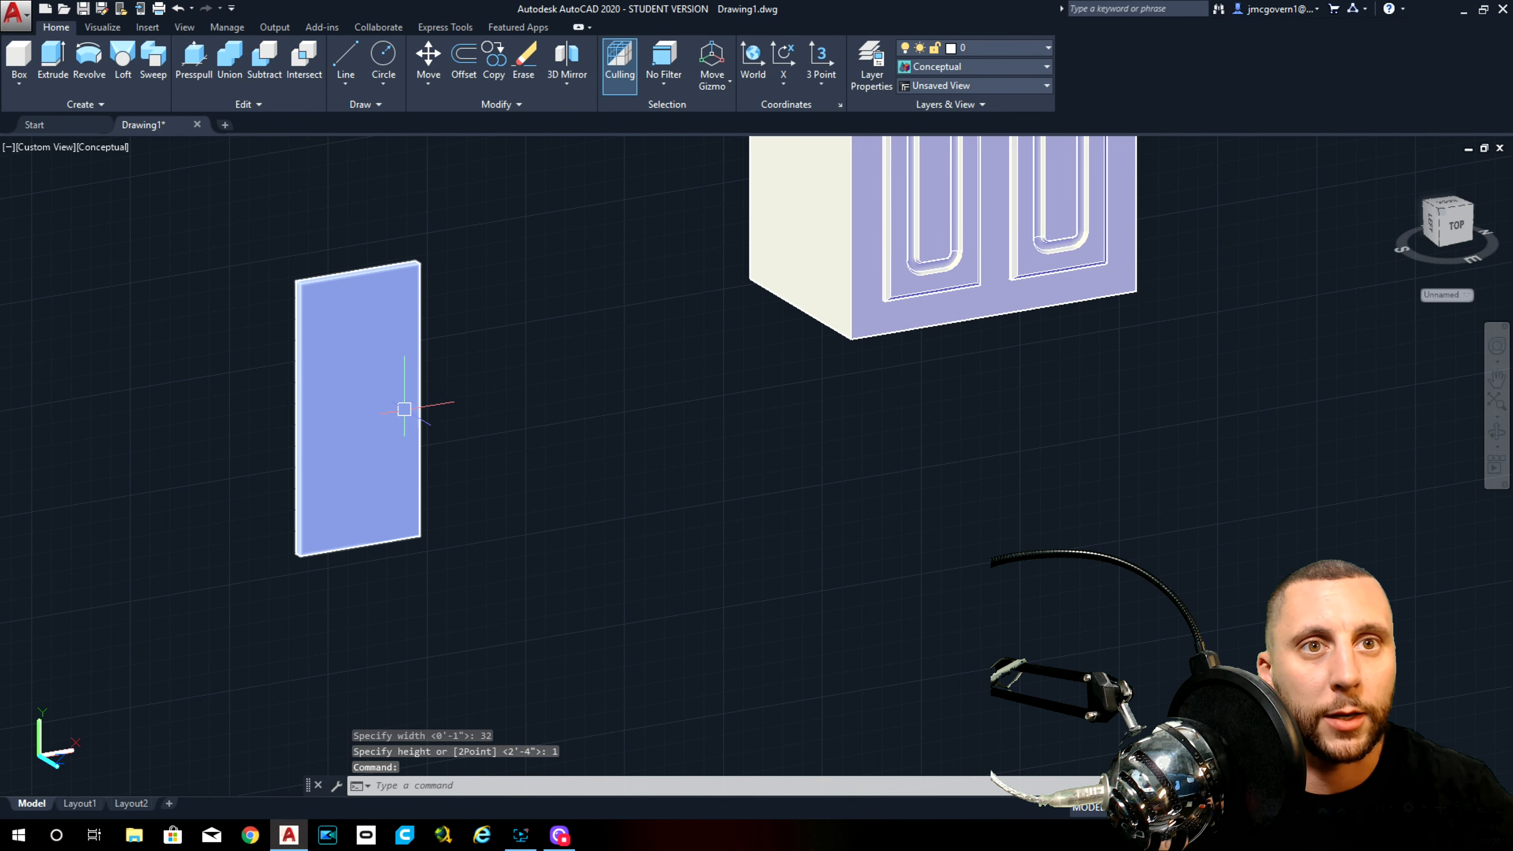
type("chamferedg")
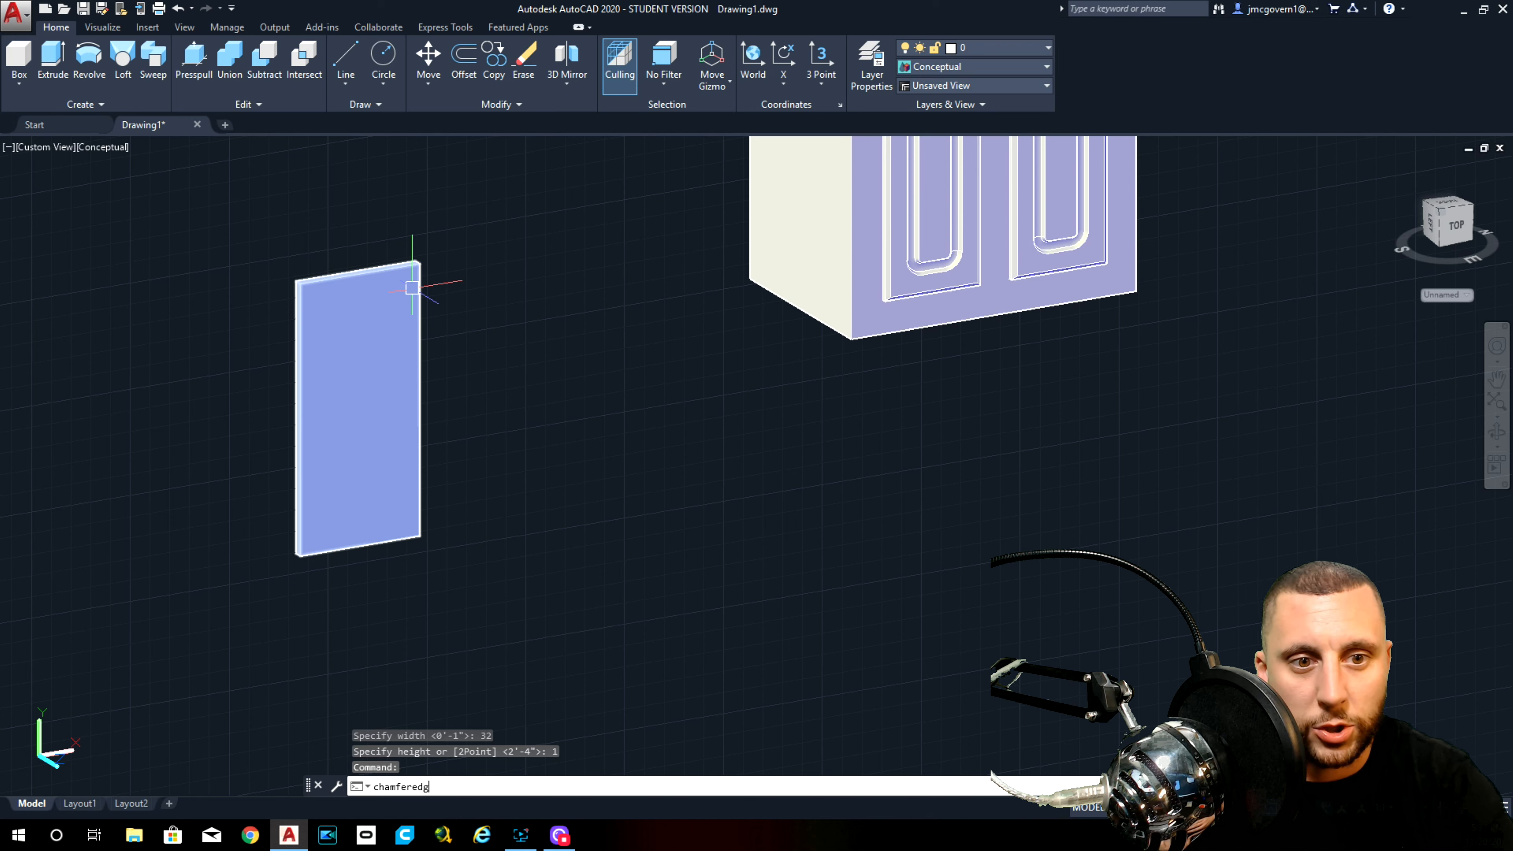
type("e")
key("Return")
type("d")
key("Return")
type(".5")
key("Return")
type(".5")
key("Return")
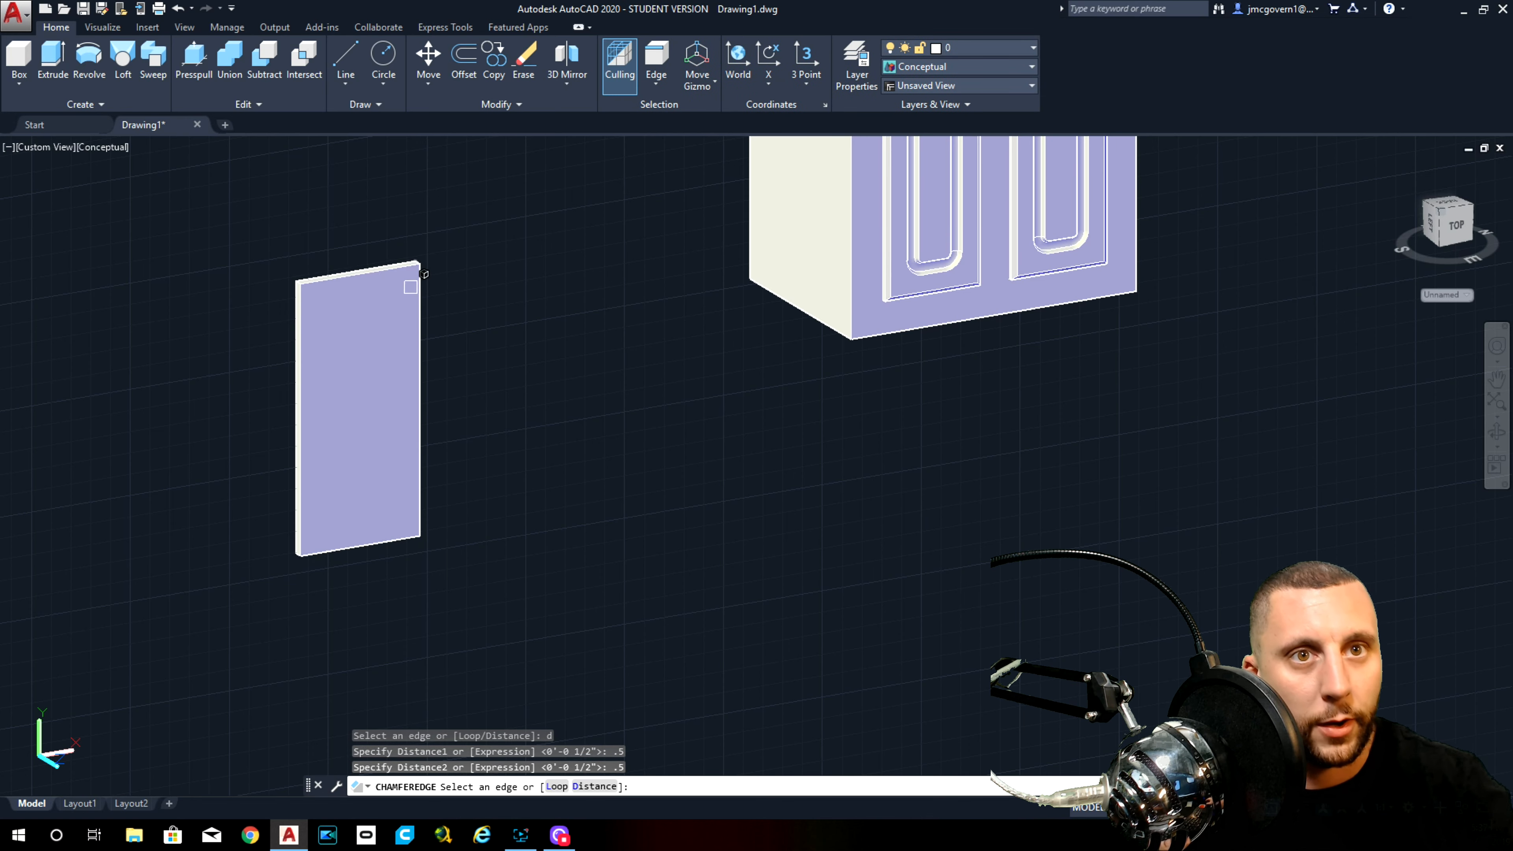
scroll(362, 270, "up", 3)
left_click(347, 275)
left_click(237, 340)
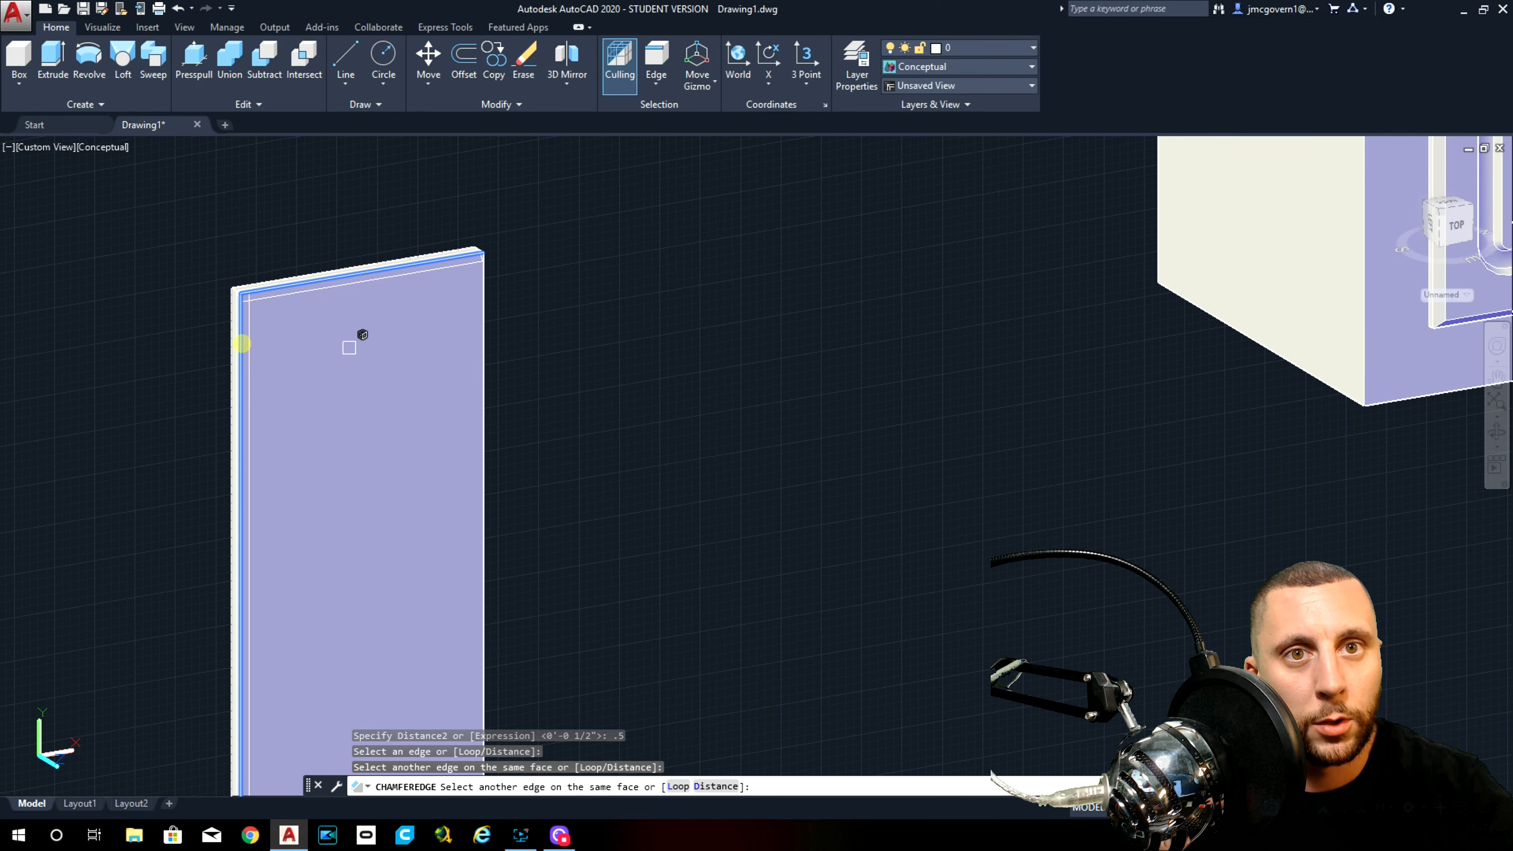
left_click(482, 339)
middle_click_drag(407, 498, 431, 384)
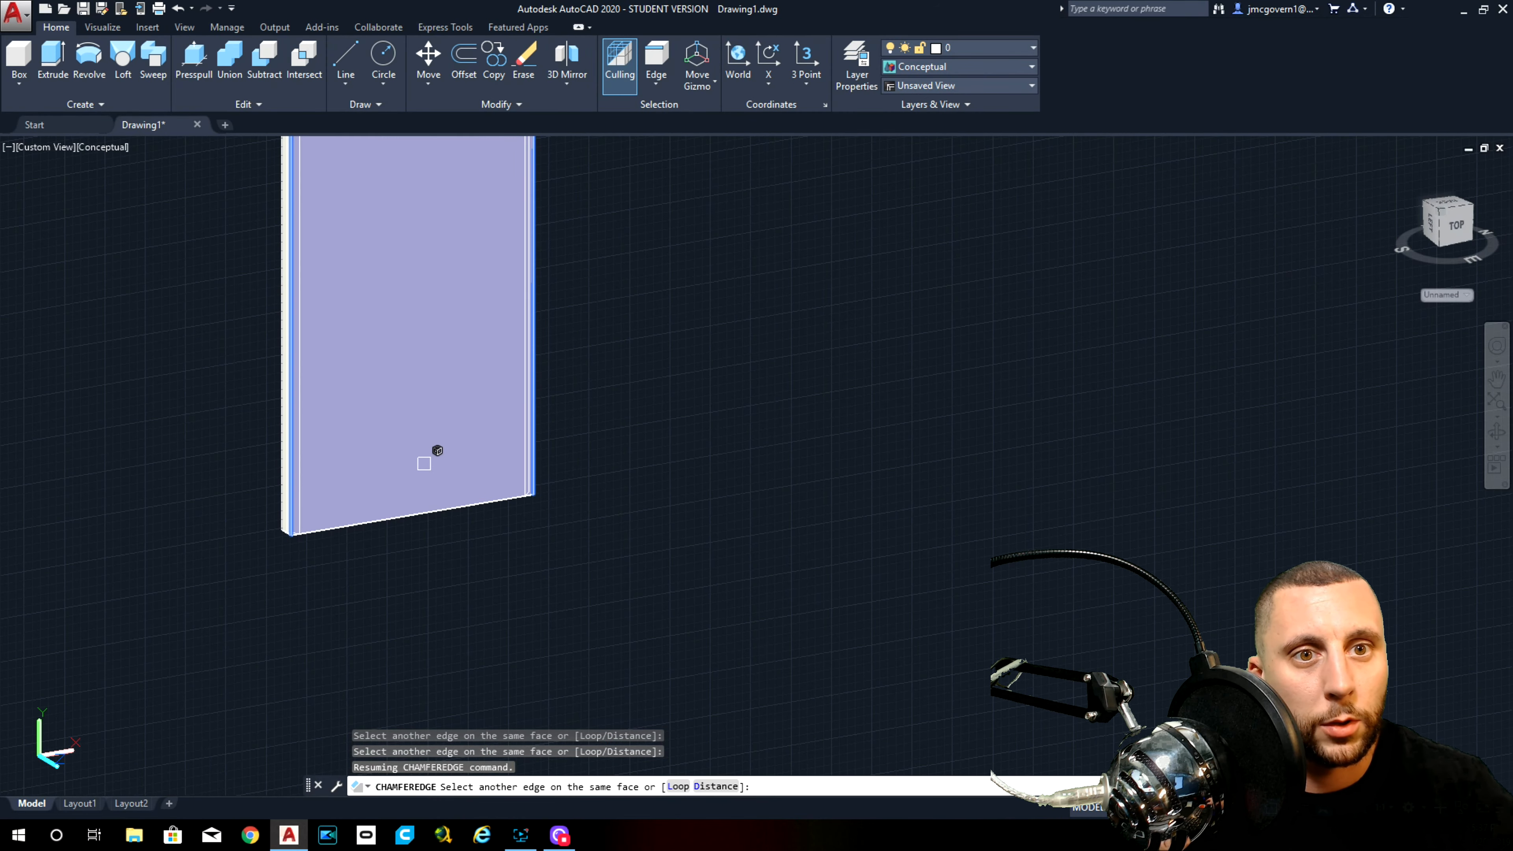
left_click(417, 508)
key("Return")
key("Return")
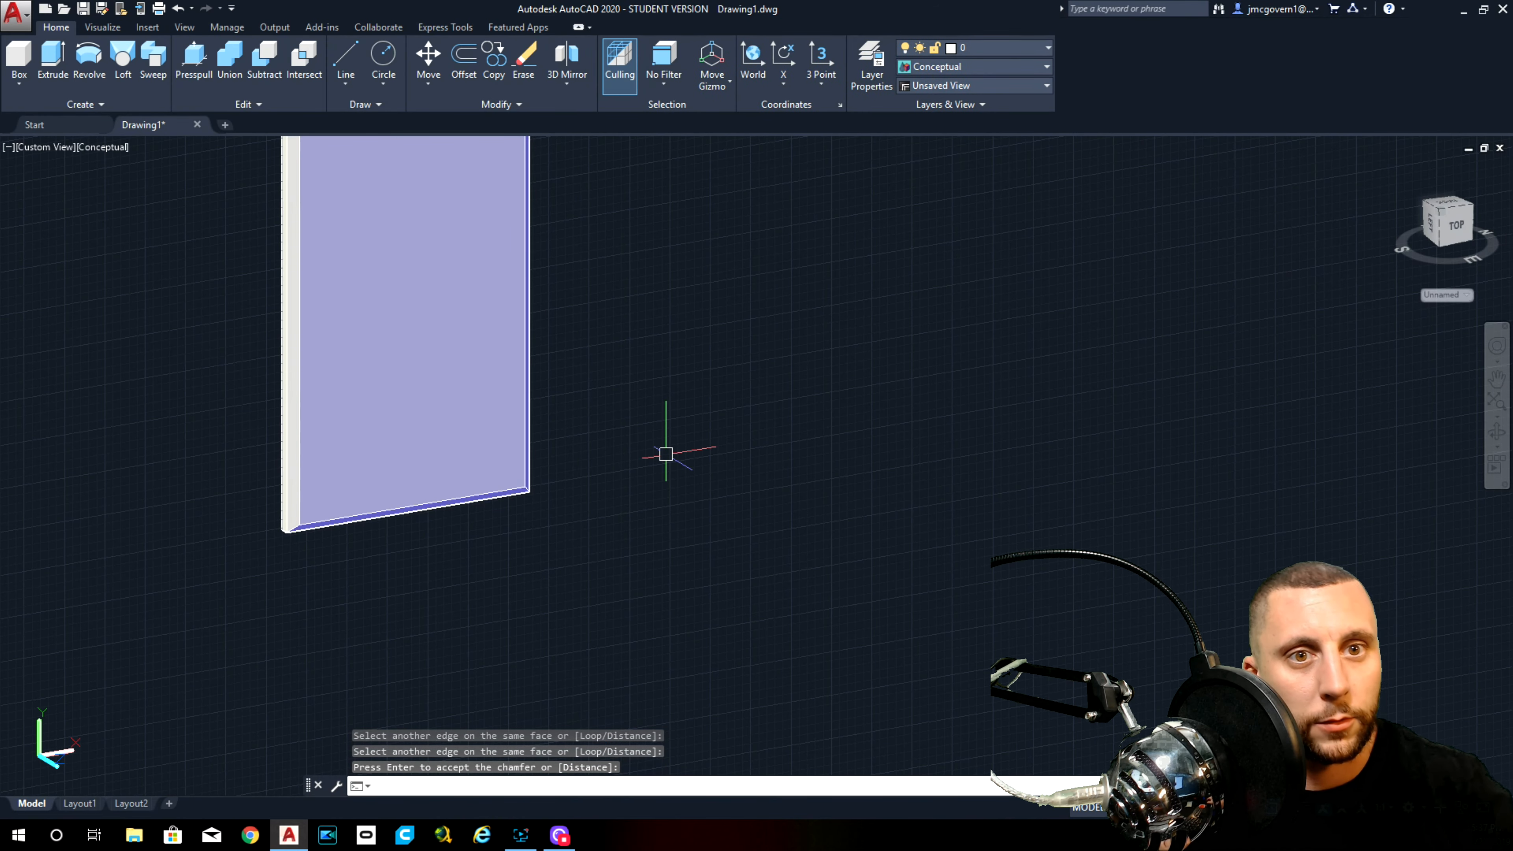
Step: Switch to the 2D Wireframe visual style and draw a line along the top inner chamfer edge of the new panel
scroll(643, 513, "down", 2)
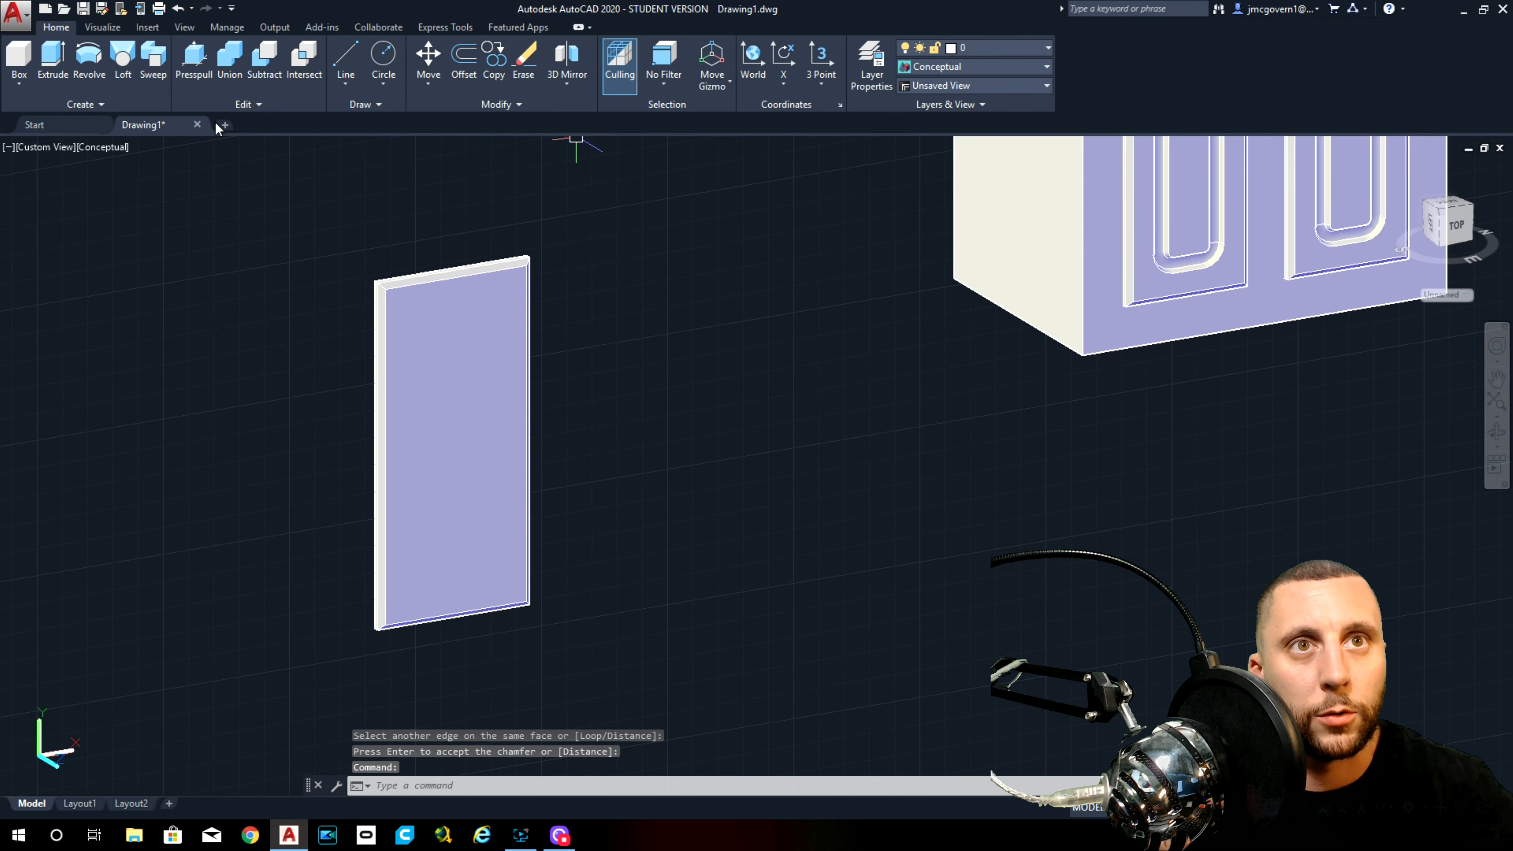
left_click(128, 148)
left_click(173, 182)
left_click(345, 60)
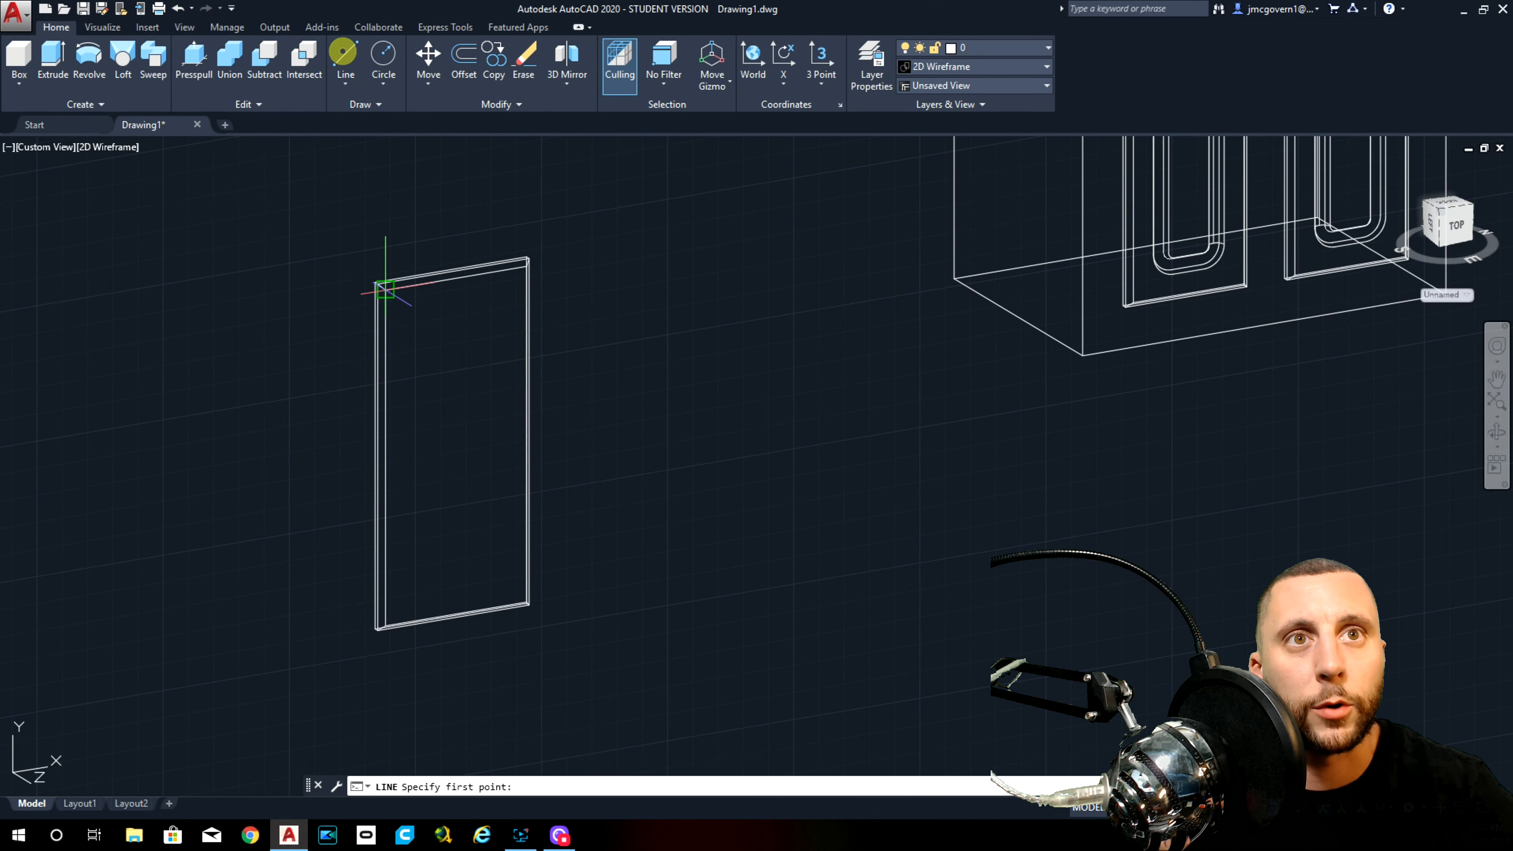
scroll(384, 292, "up", 2)
scroll(384, 292, "up", 1)
left_click(385, 295)
left_click(739, 238)
key("Return")
Step: Draw a line down the left inner chamfer edge of the new panel, from its upper to its lower corner
key("Return")
left_click(385, 295)
scroll(393, 306, "down", 2)
middle_click_drag(412, 529, 422, 302)
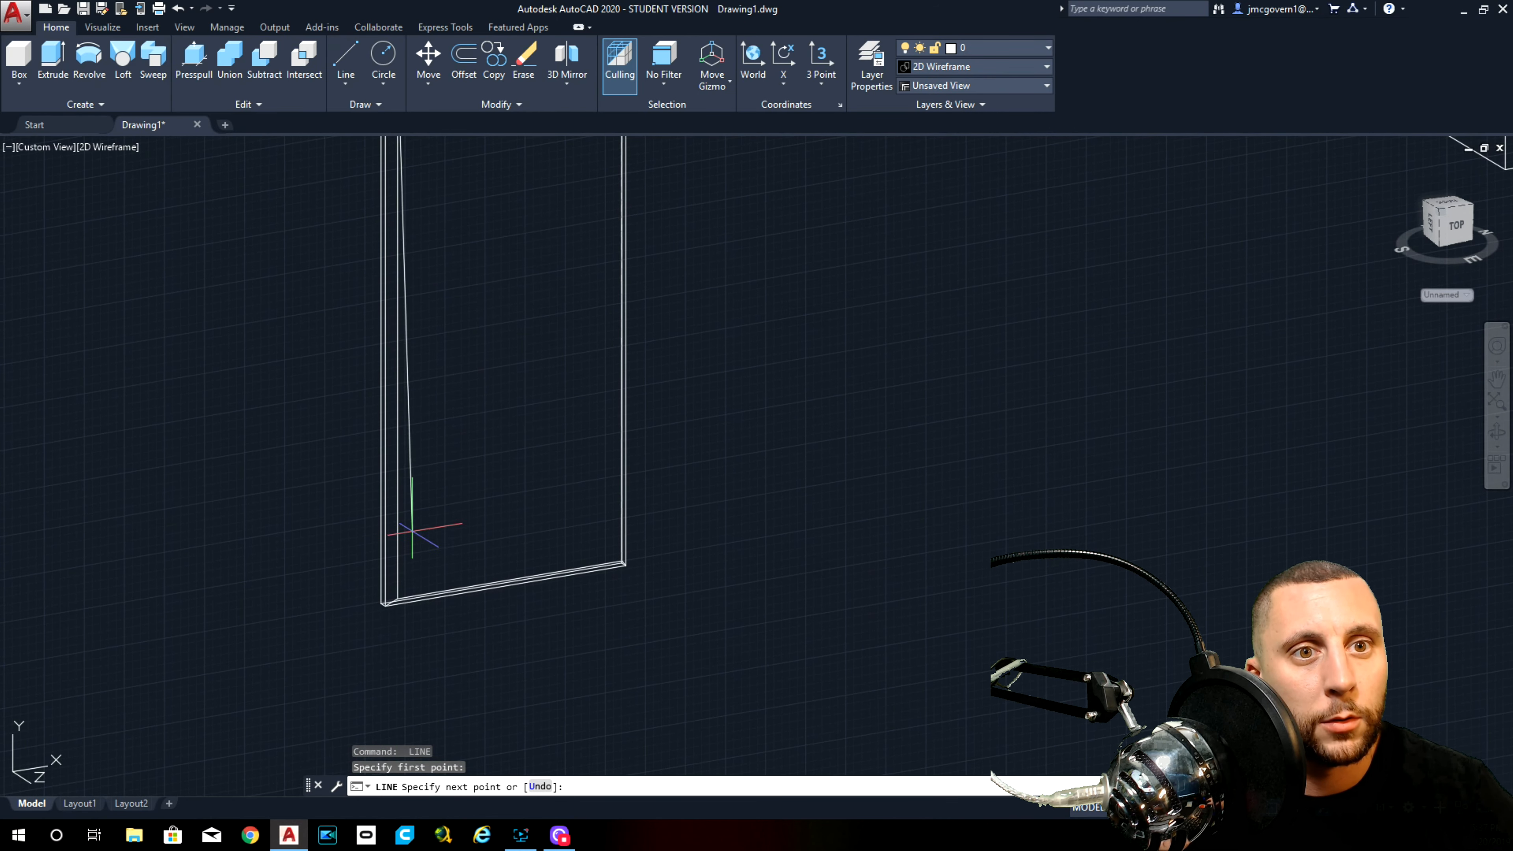
left_click(398, 598)
key("Escape")
scroll(477, 453, "down", 2)
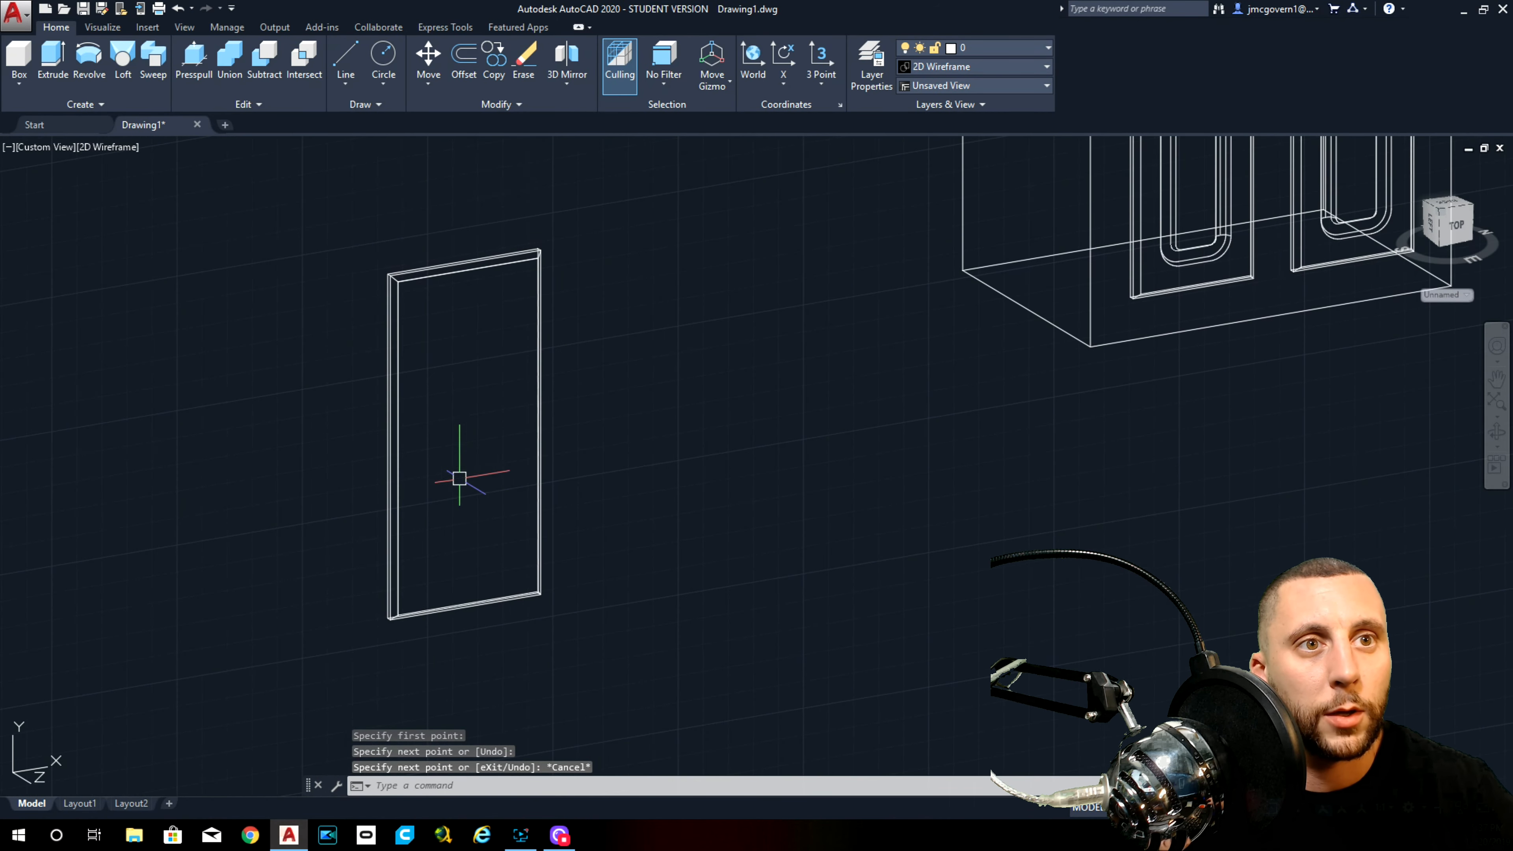
Step: Offset the lines on the new panel's left and top inner chamfer edges 2 inches toward the panel's inside
left_click(469, 62)
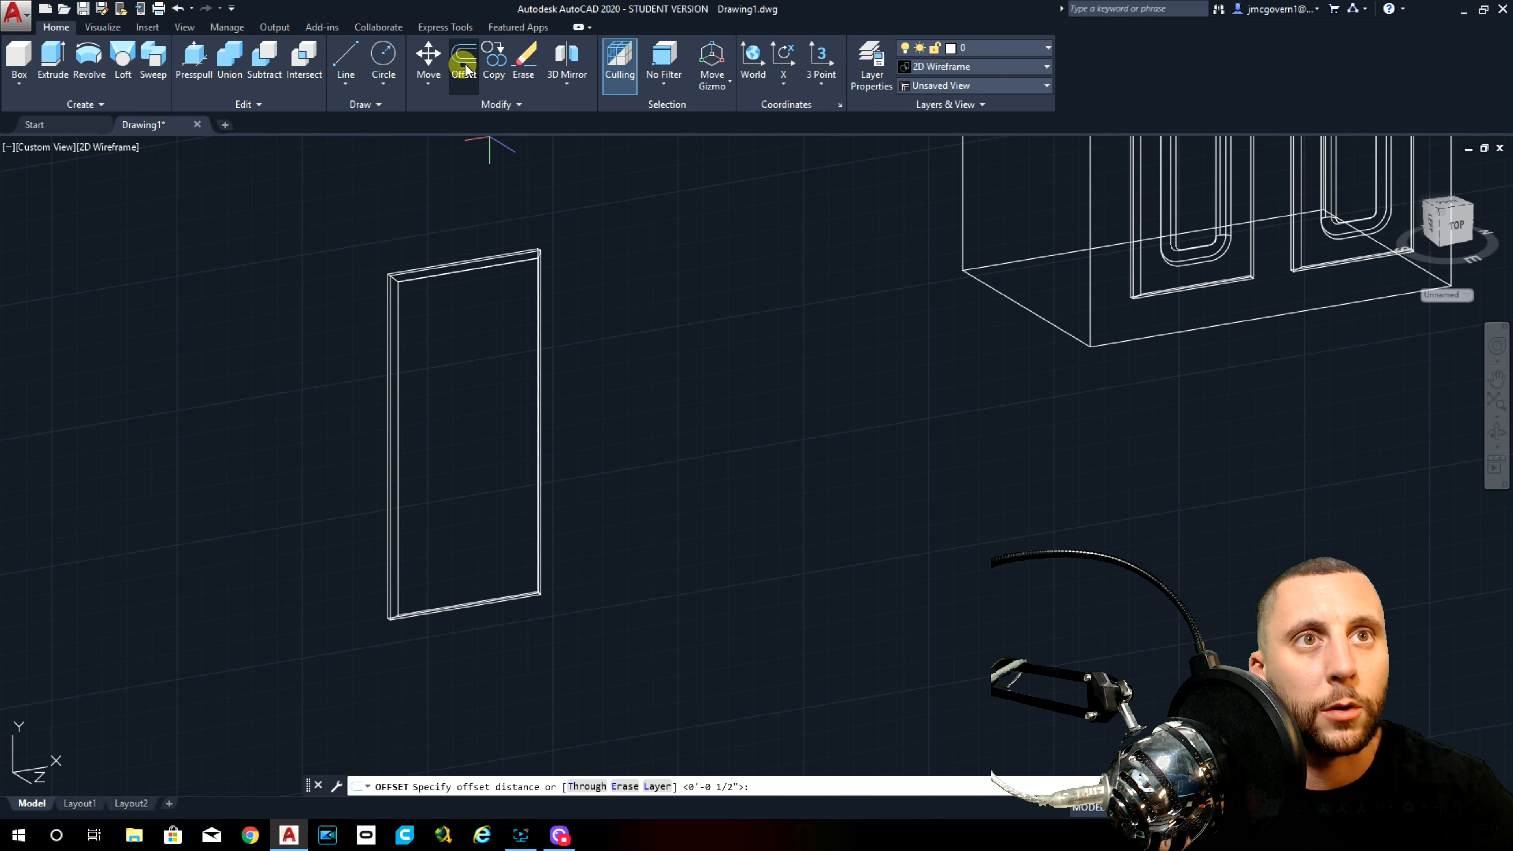
type("2")
key("Return")
left_click(401, 310)
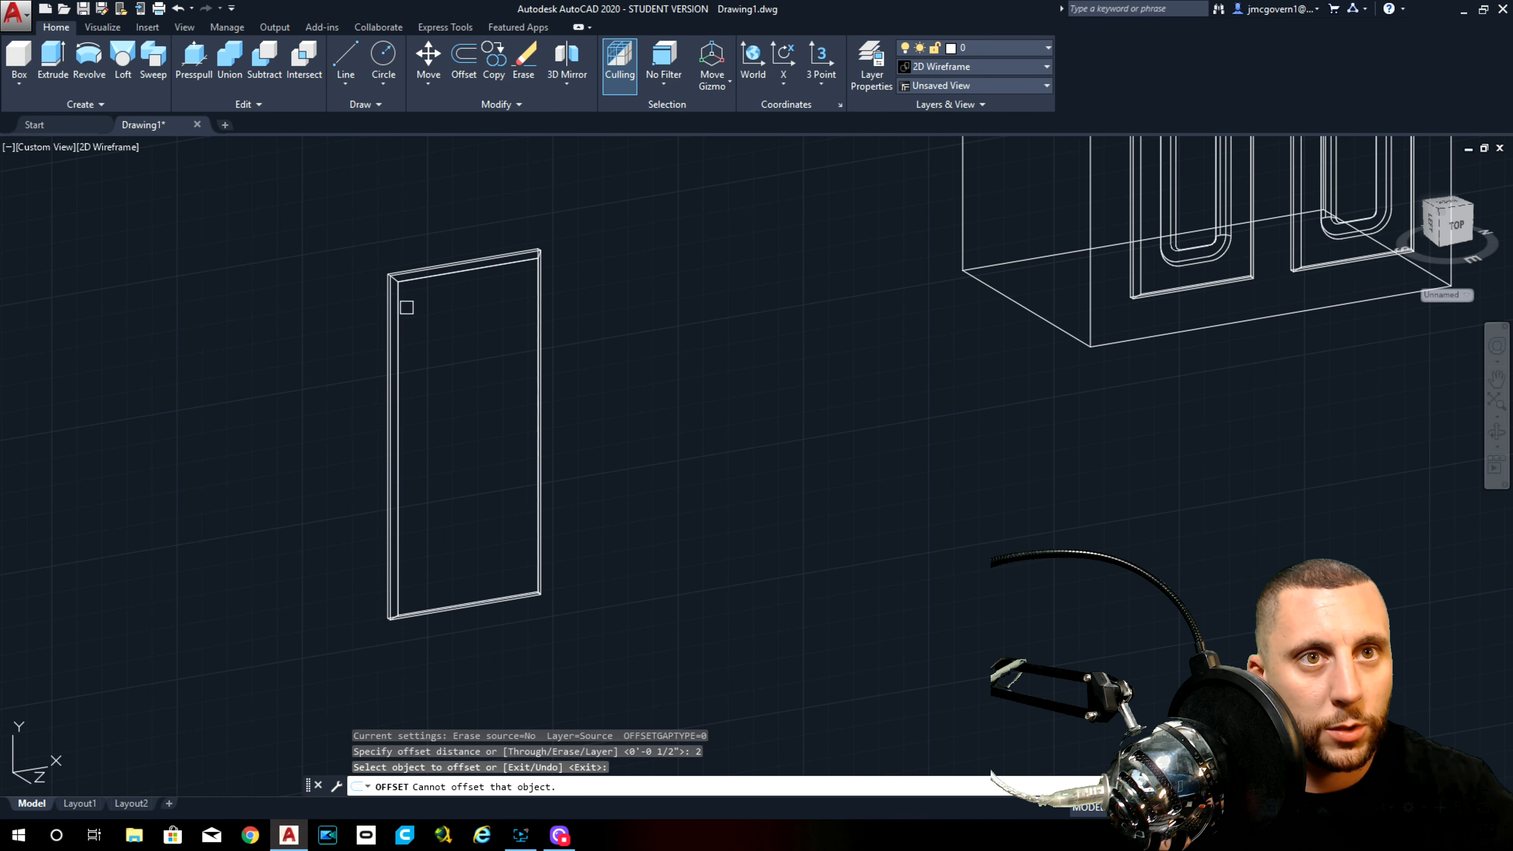
left_click(403, 316)
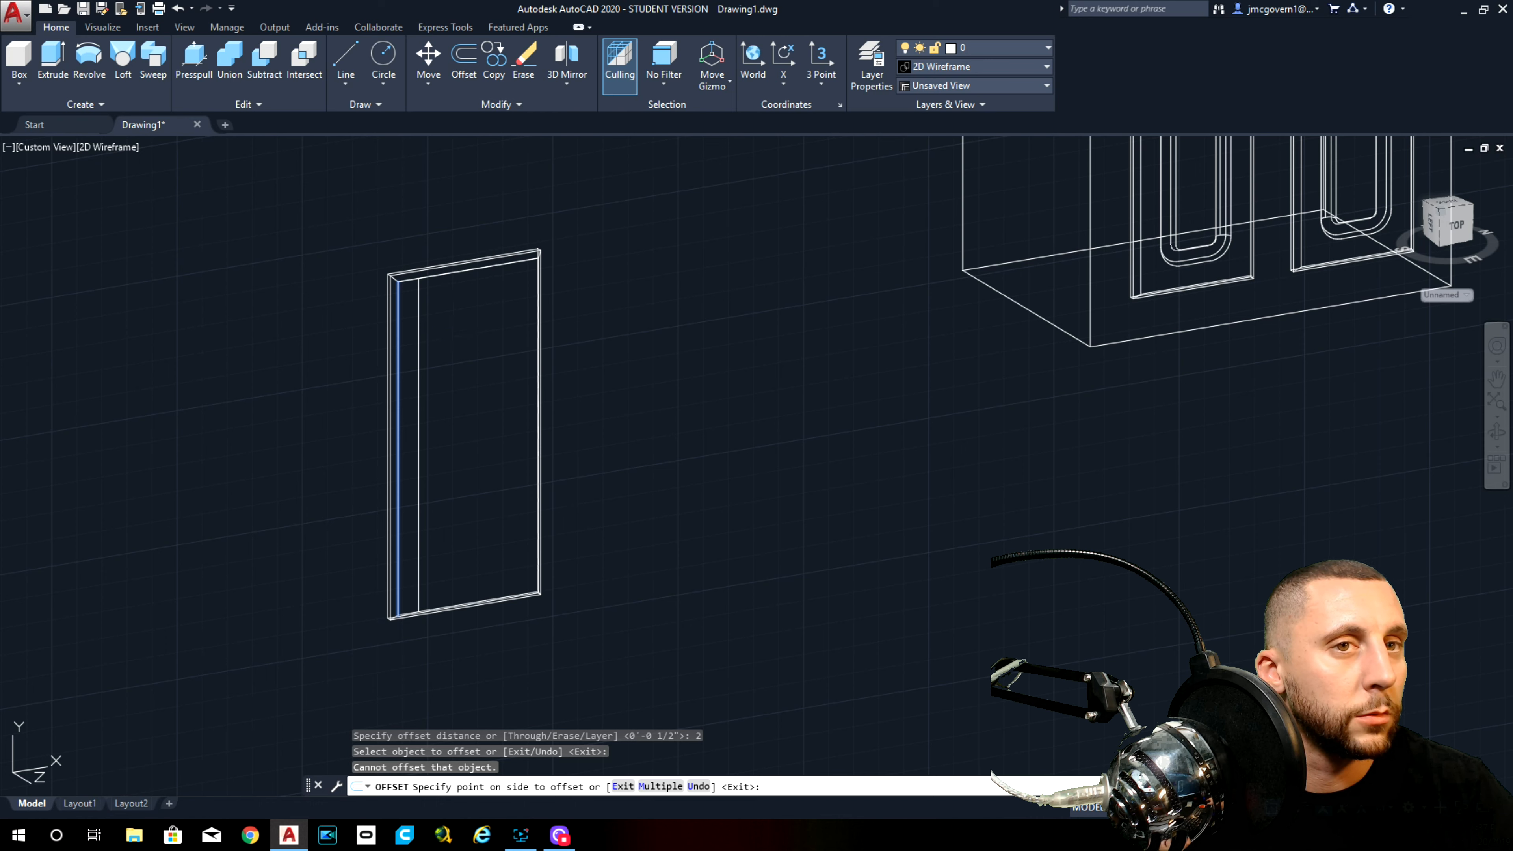
left_click(445, 320)
left_click(447, 274)
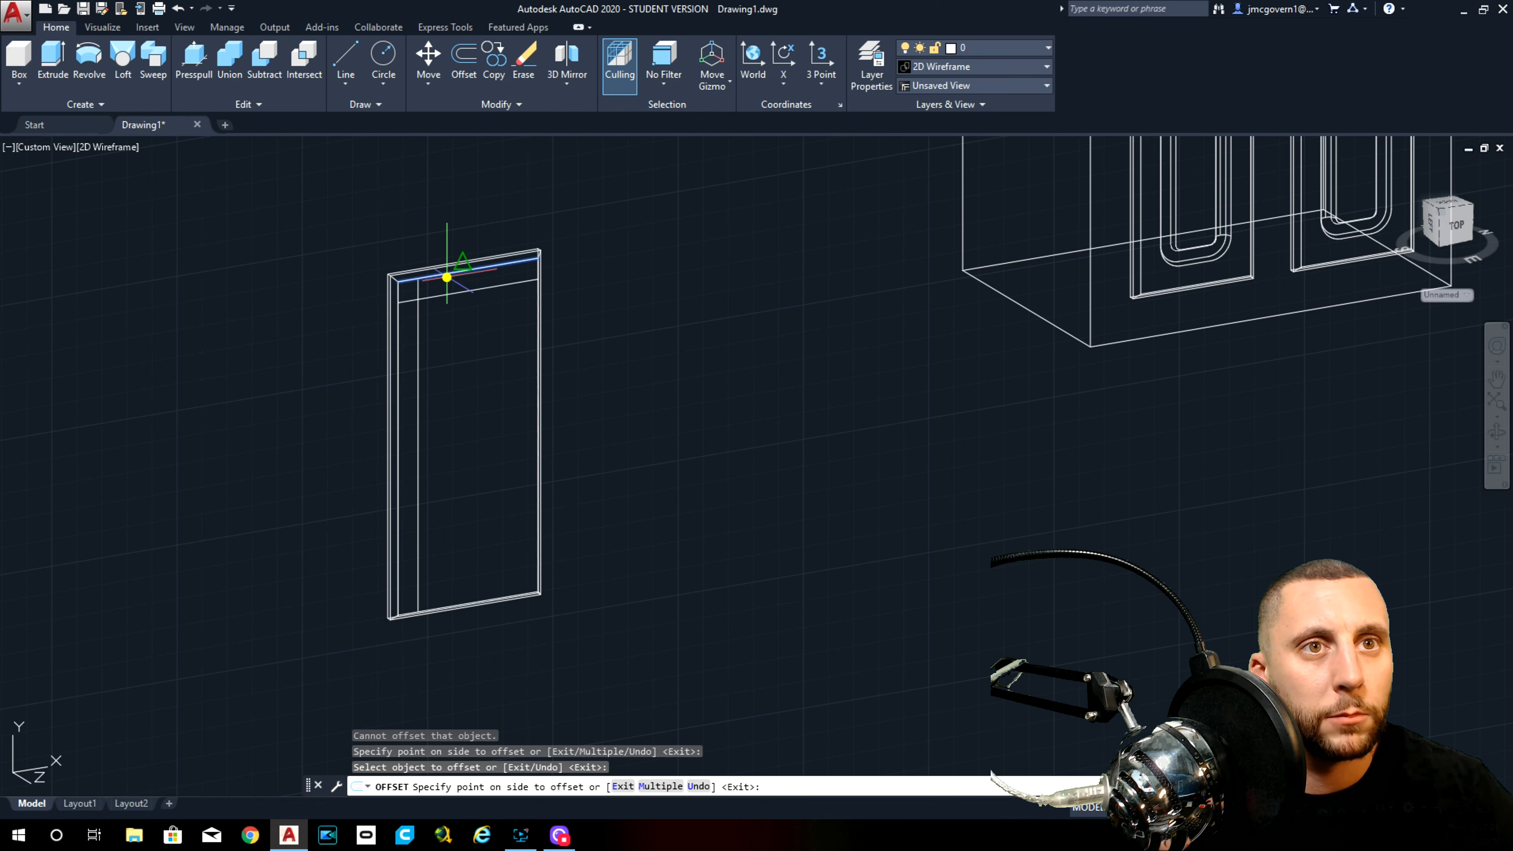
left_click(457, 337)
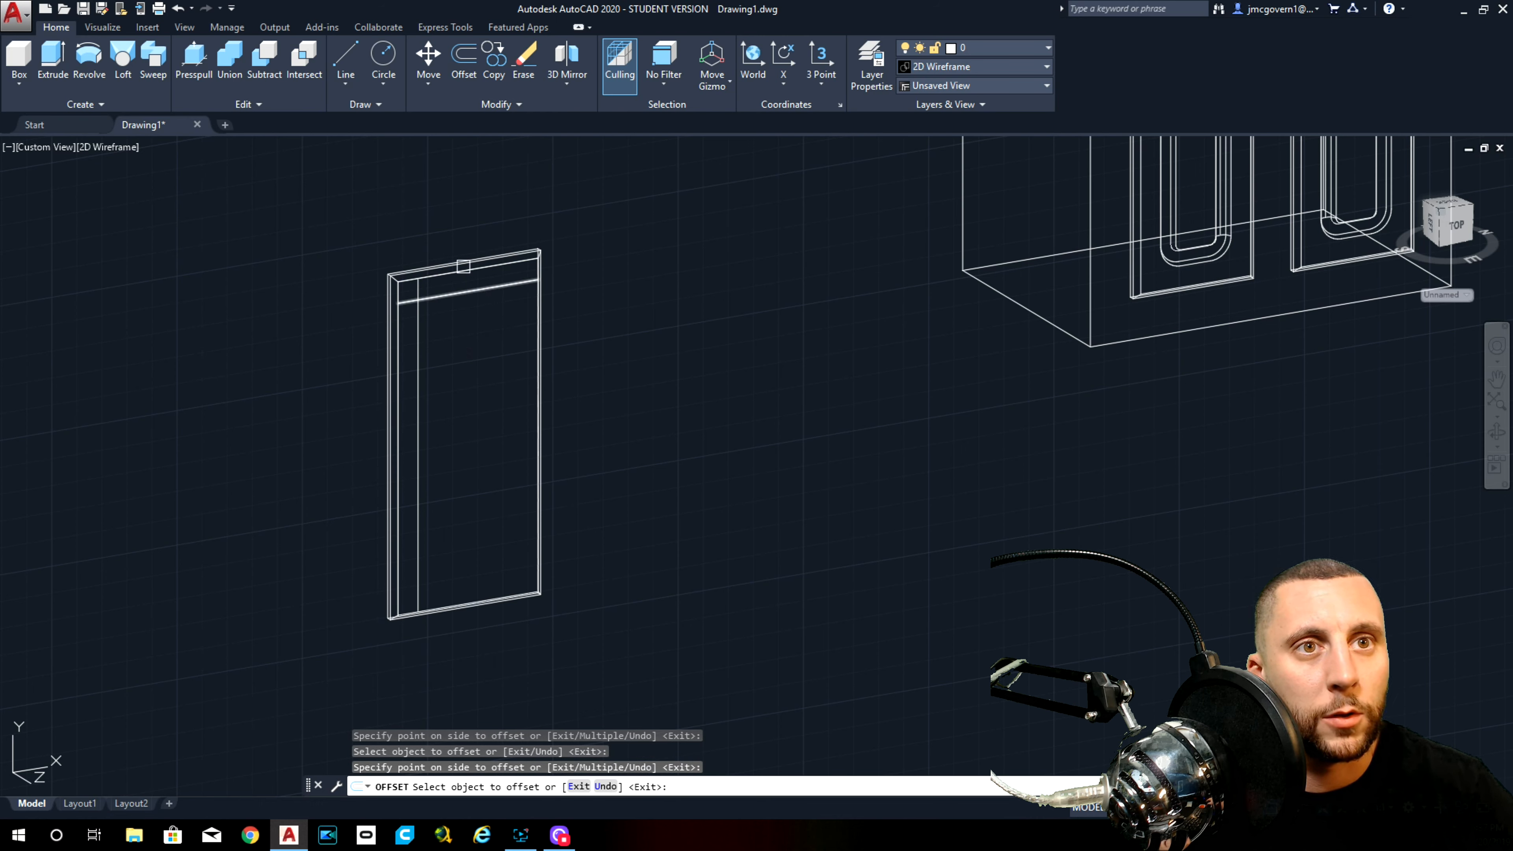
left_click(464, 608)
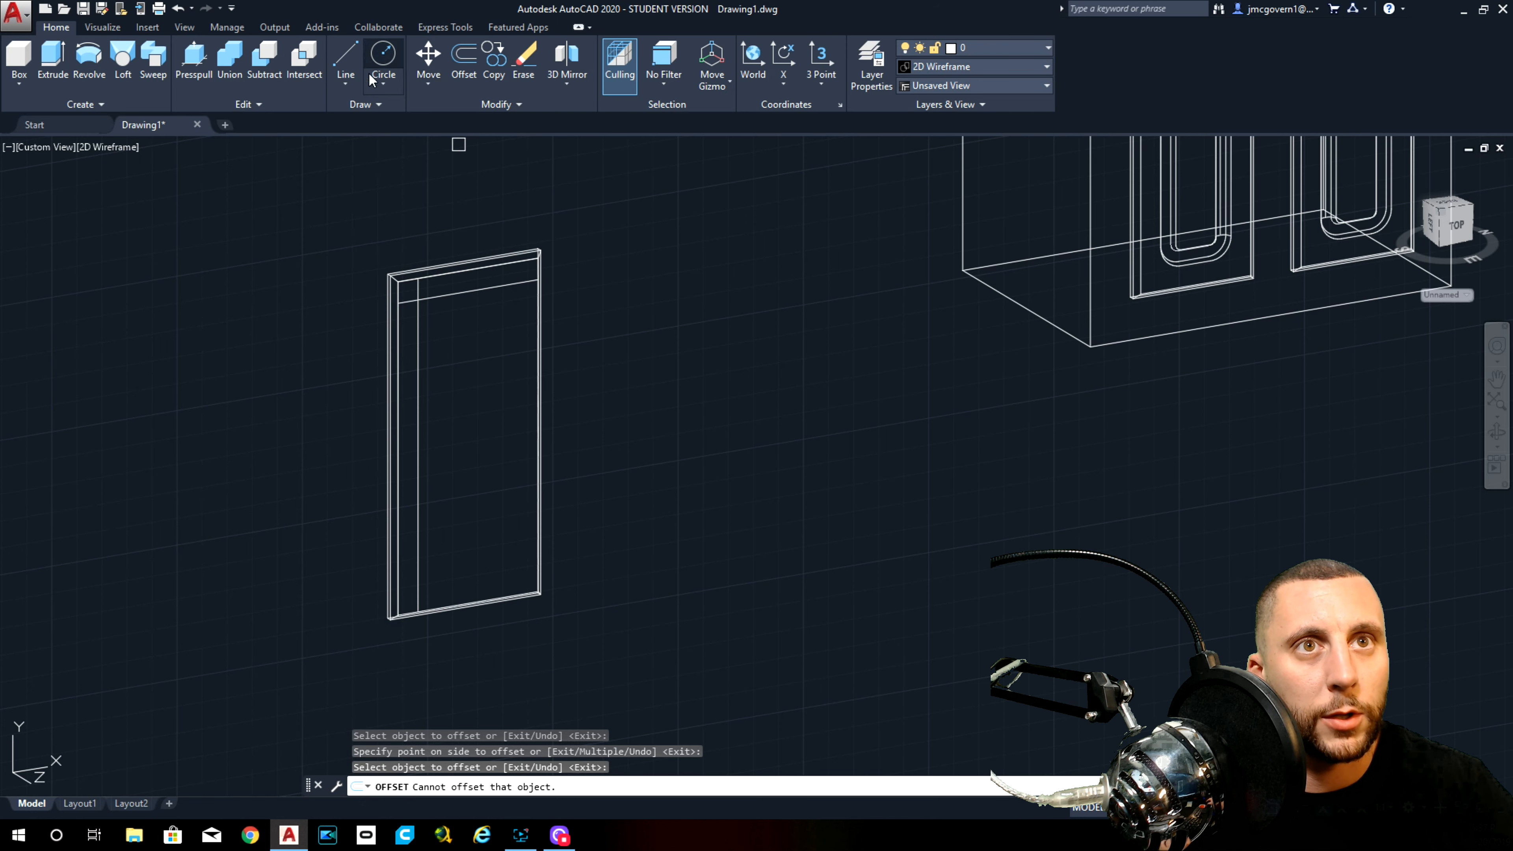
Step: Offset the panel's upper inset line 28 inches downward to form the lower inset line
left_click(467, 57)
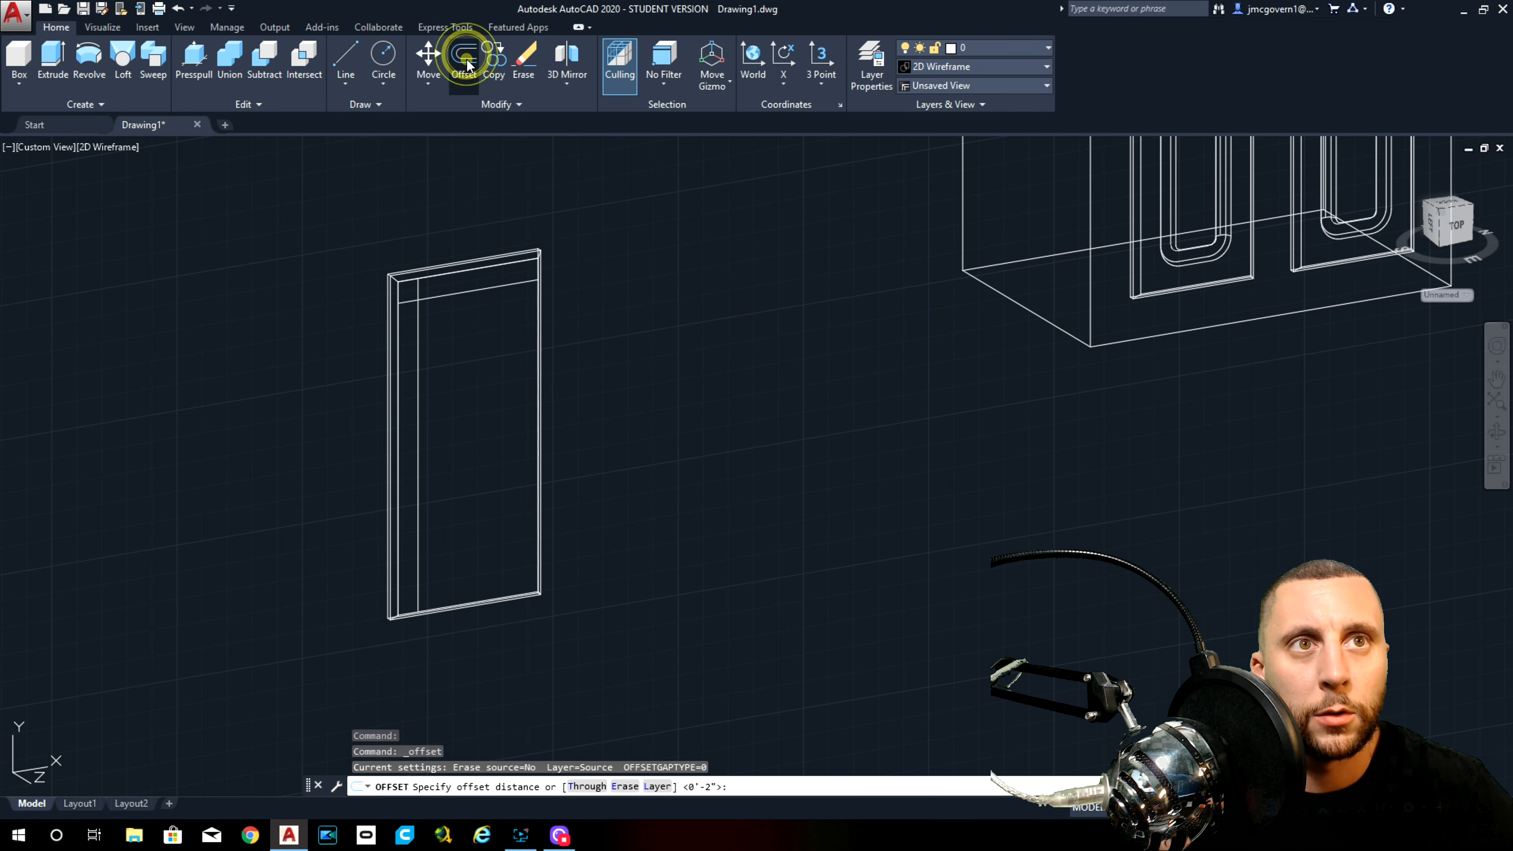
type("2")
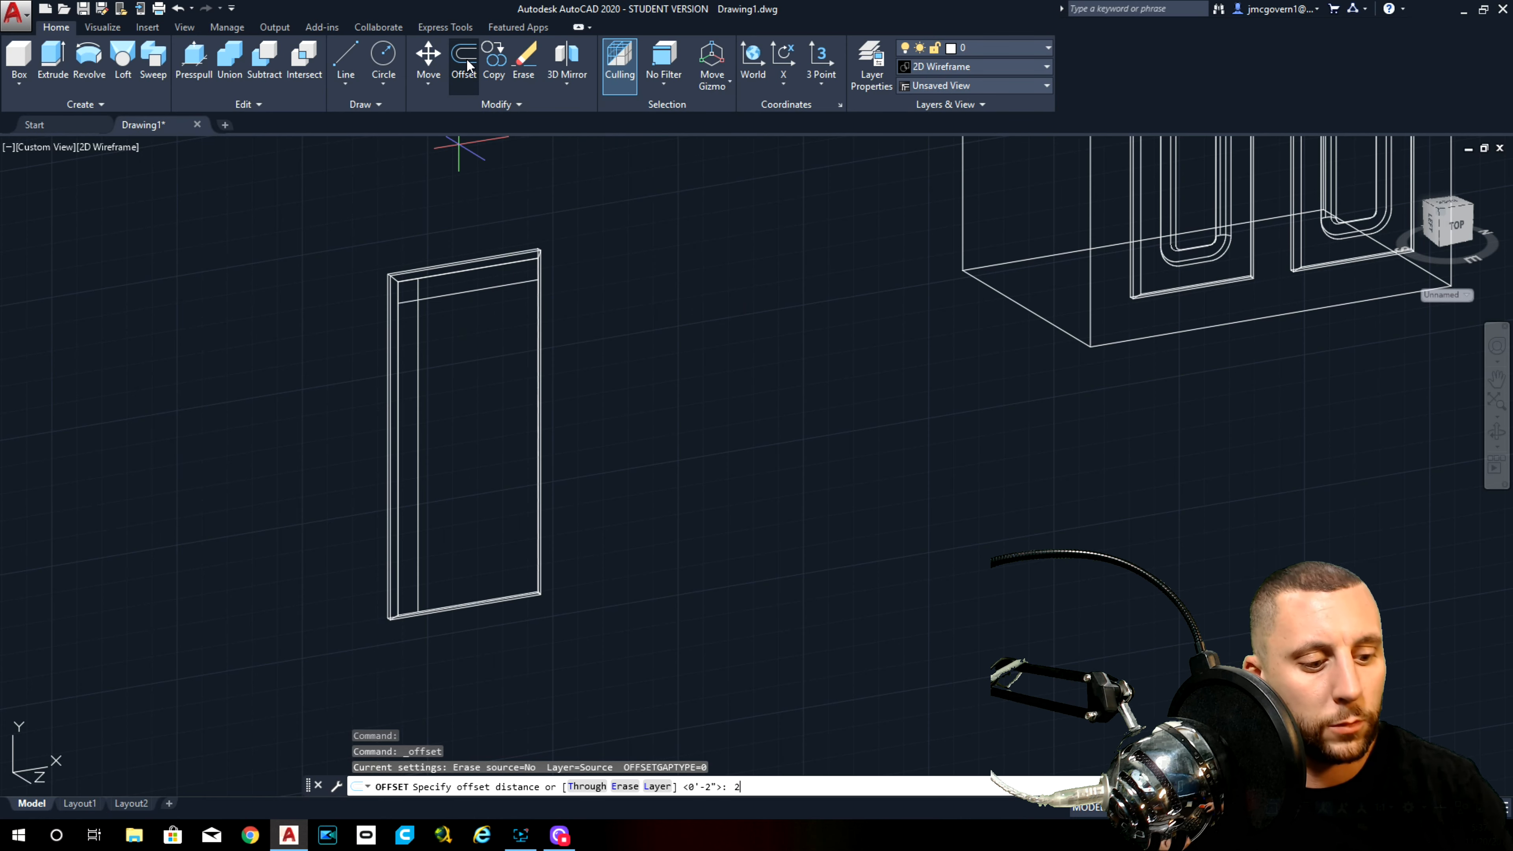
type("8")
key("Return")
left_click(466, 293)
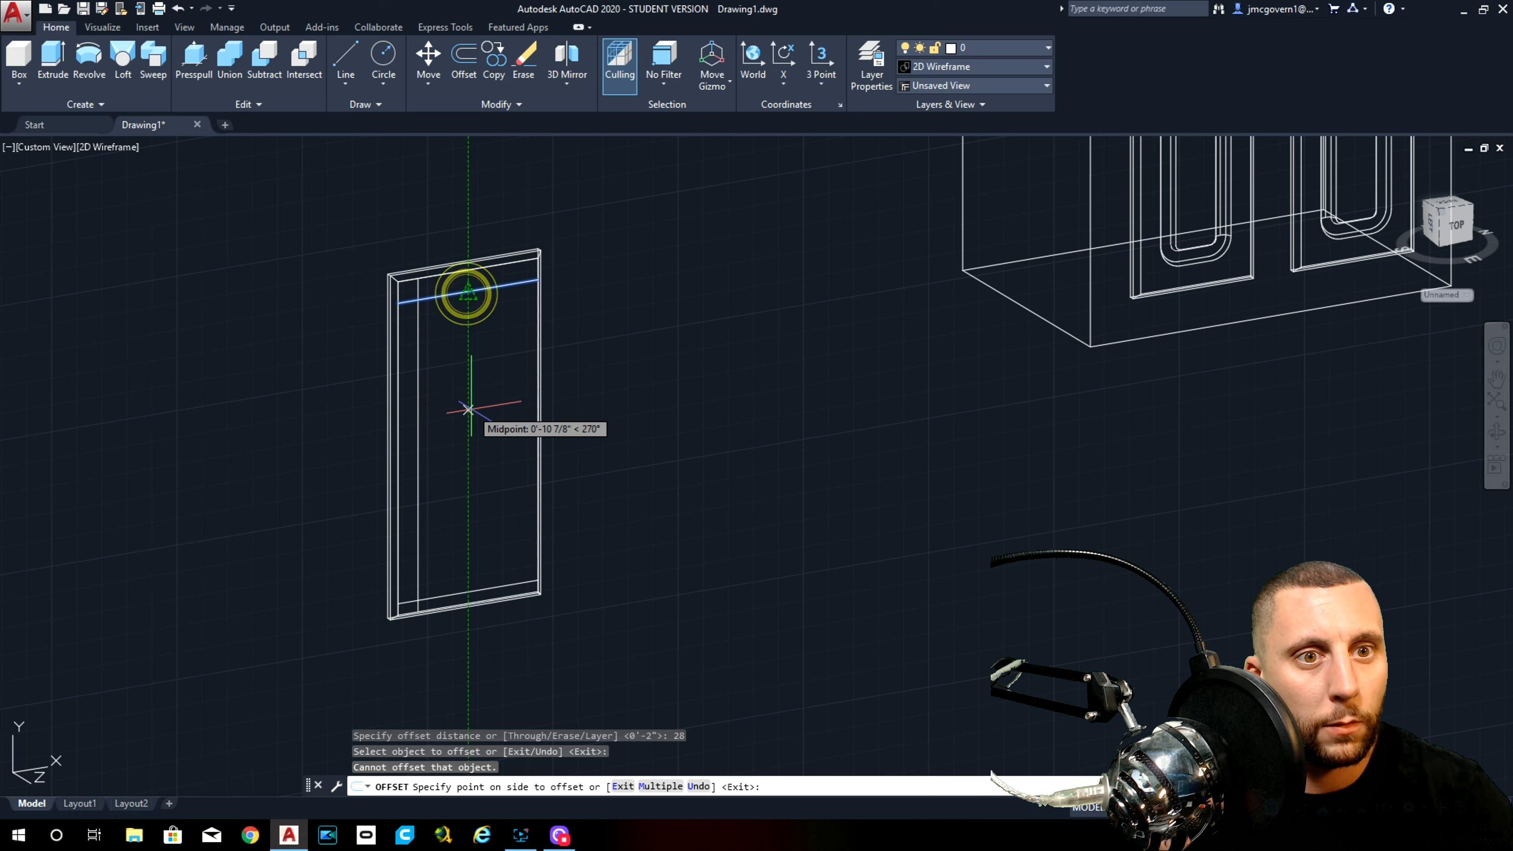
left_click(468, 410)
middle_click_drag(466, 483, 352, 392, "shift")
key("Escape")
Step: Switch to the Right view and move the lower inset line 1 inch upward
left_click(44, 147)
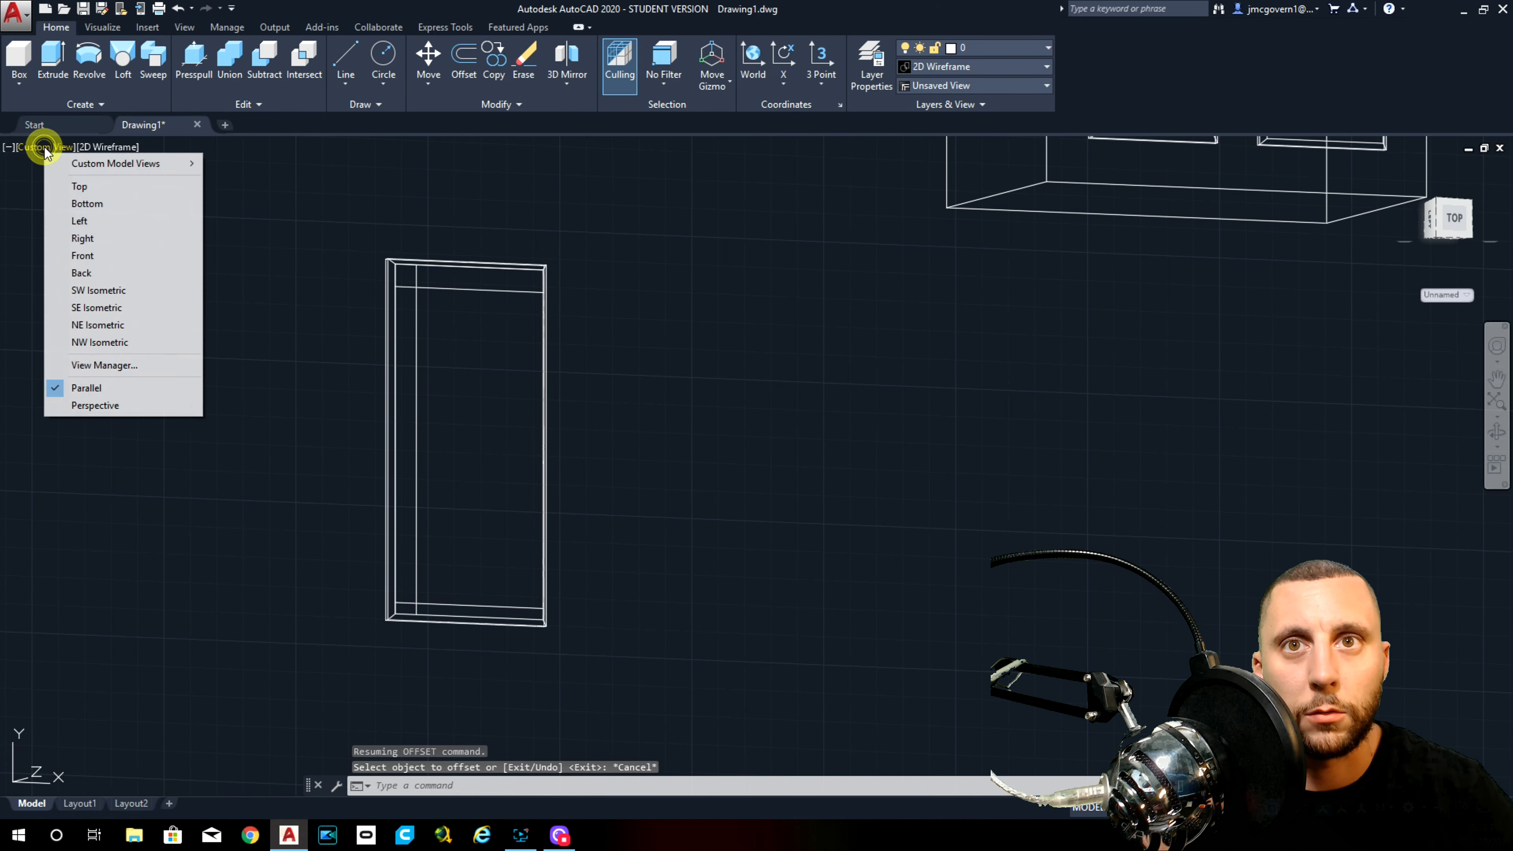
left_click(83, 238)
middle_click_drag(417, 510, 452, 400)
left_click(410, 639)
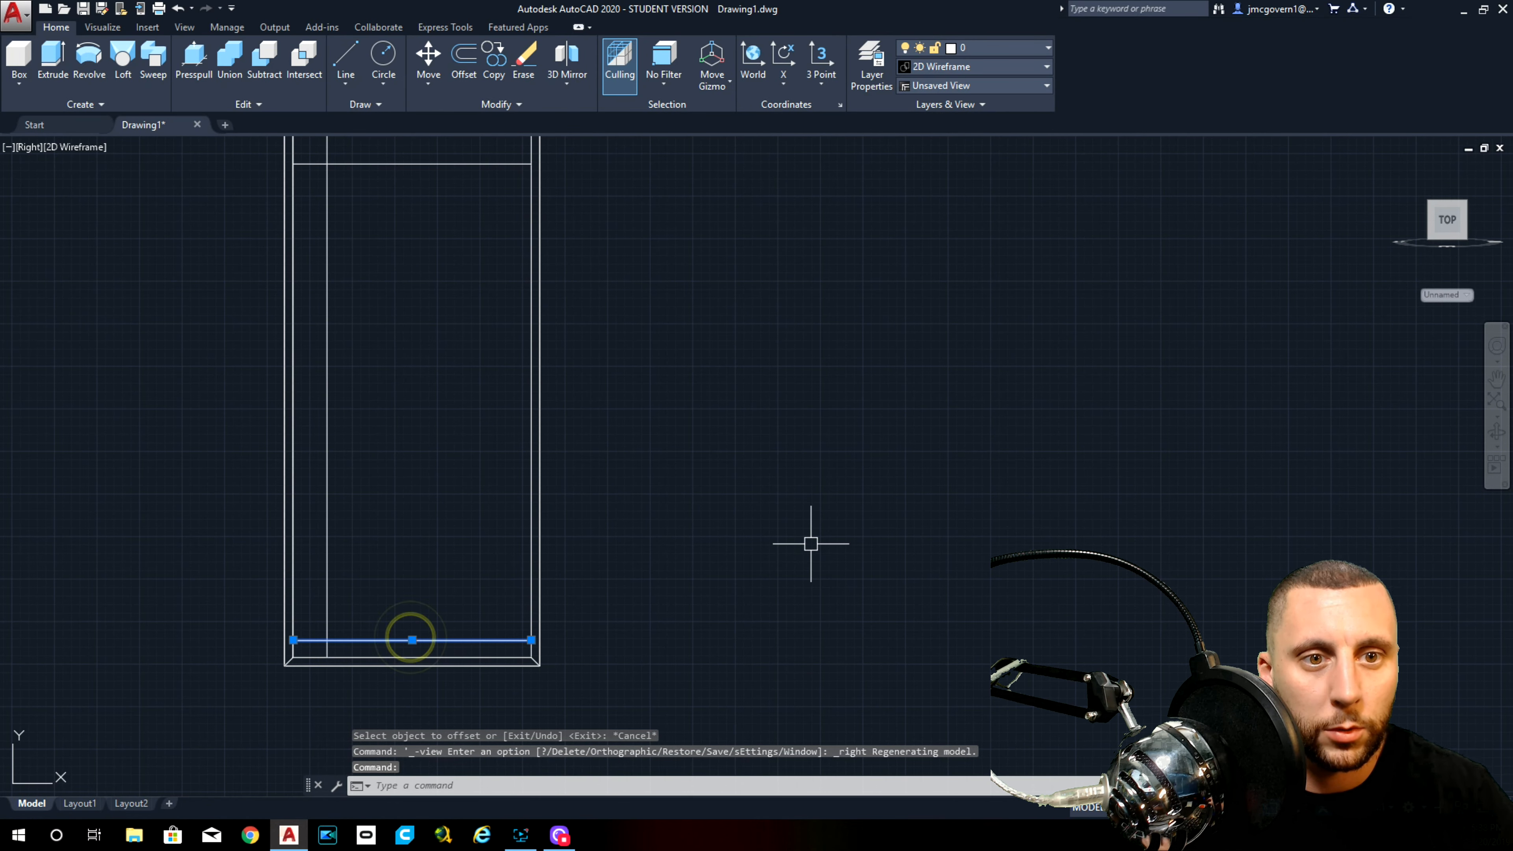
type("m")
key("Return")
left_click(777, 566)
type("1")
key("Return")
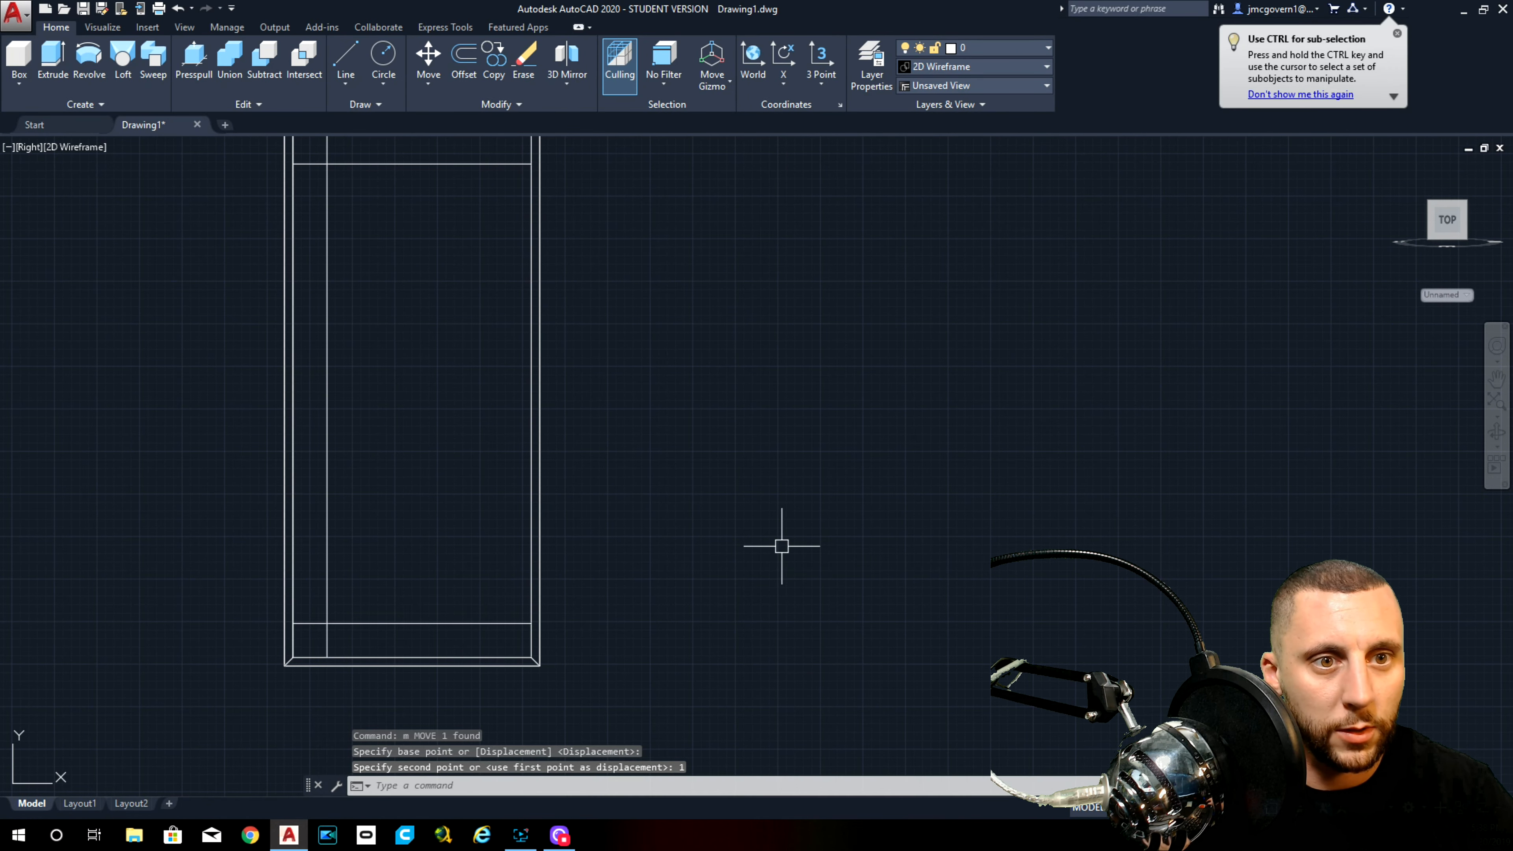
Step: Mirror the left vertical inset line about the panel's vertical centerline, keeping the source line
scroll(619, 506, "down", 2)
left_click(432, 406)
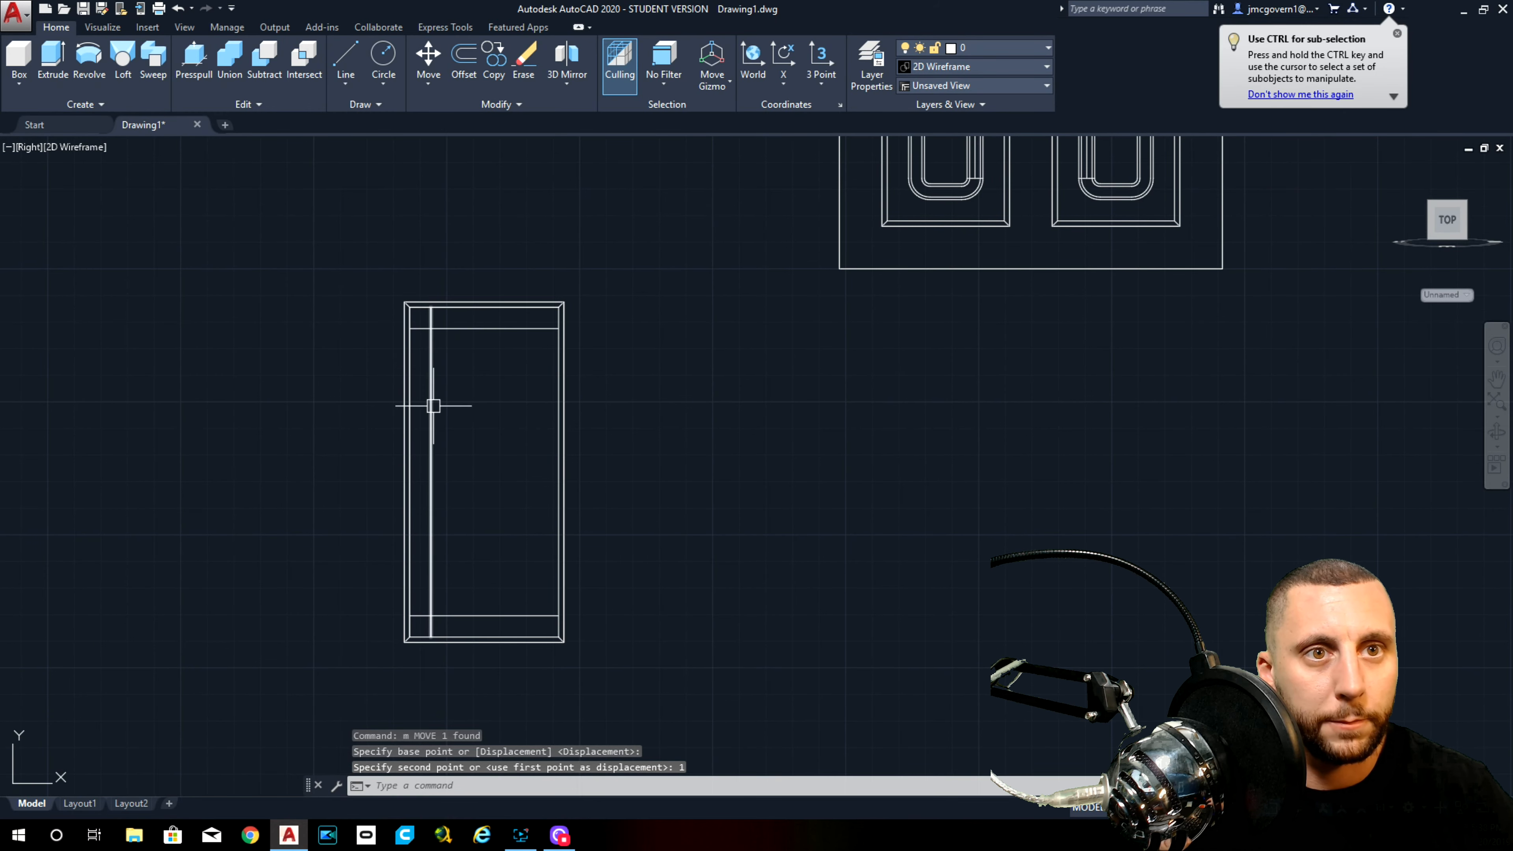
type("mi")
key("Return")
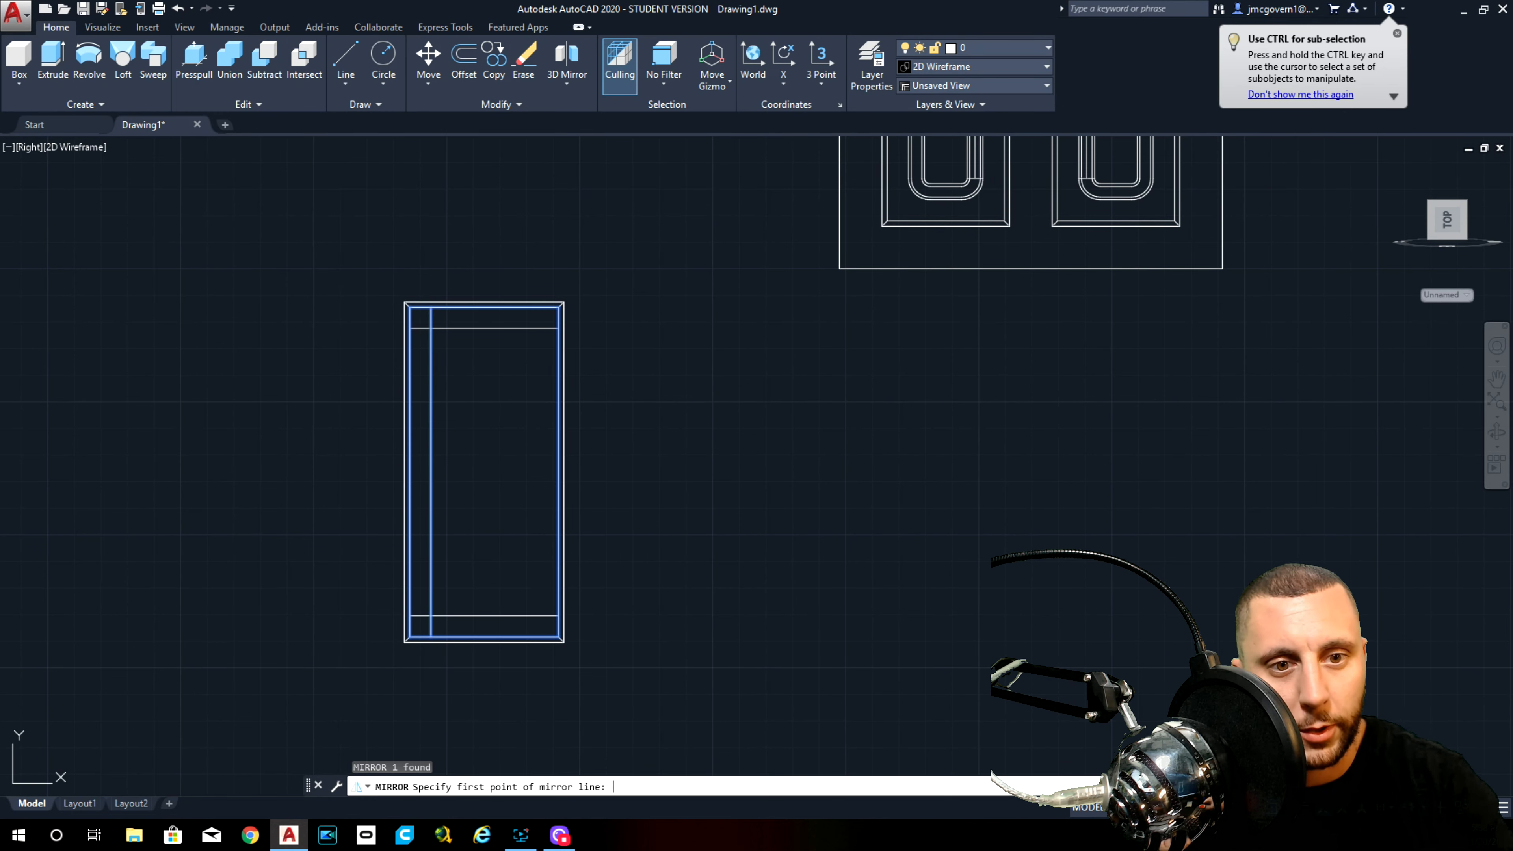
left_click(484, 307)
left_click(473, 363)
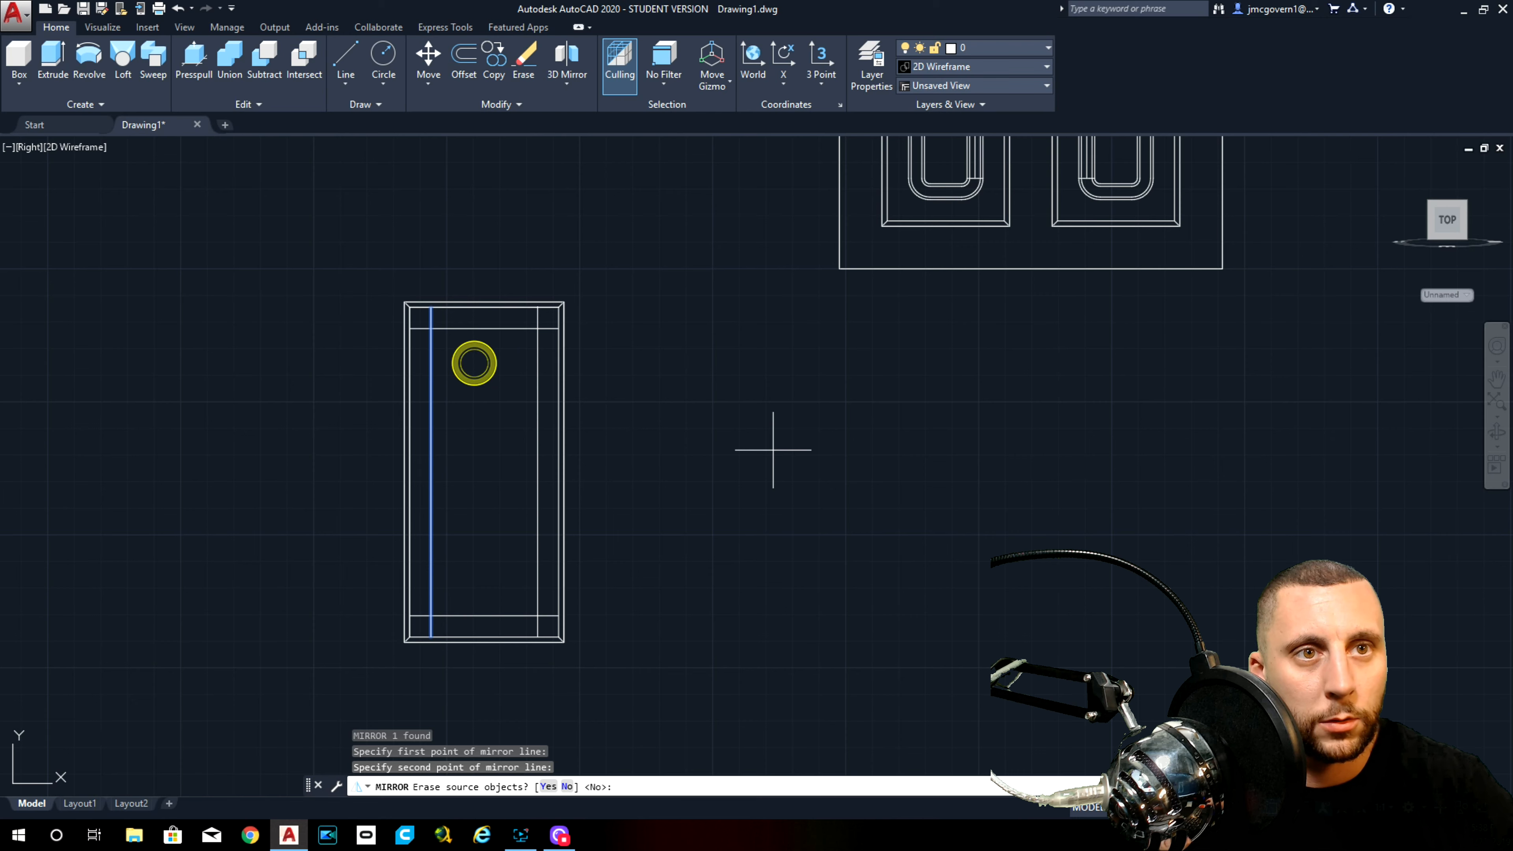
key("Return")
middle_click_drag(667, 449, 676, 426)
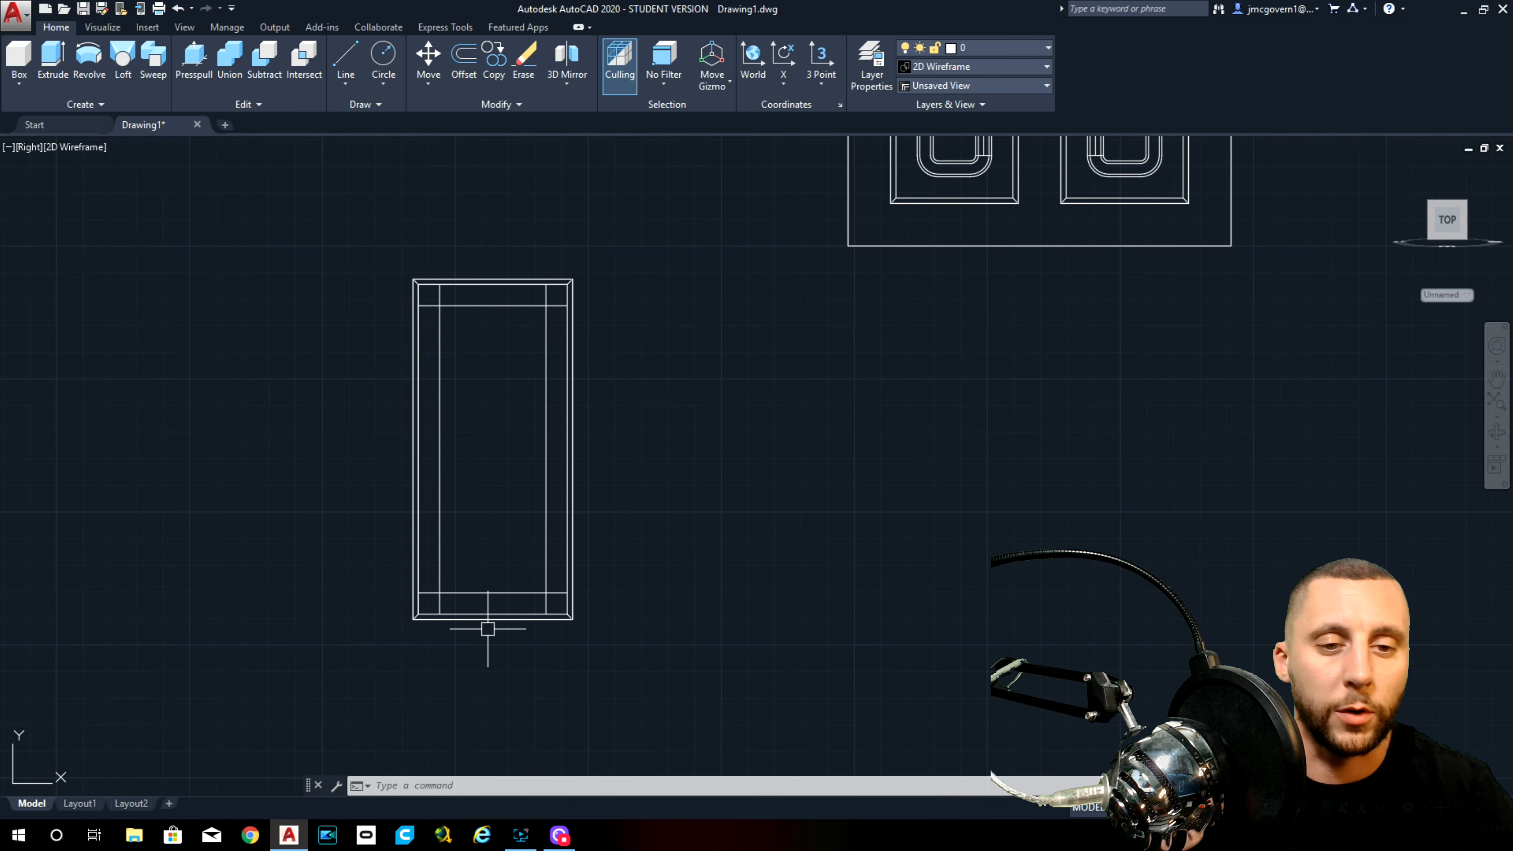
Step: Fillet the upper-left and lower-left corners of the inset outline with a 2-inch radius
type("fi")
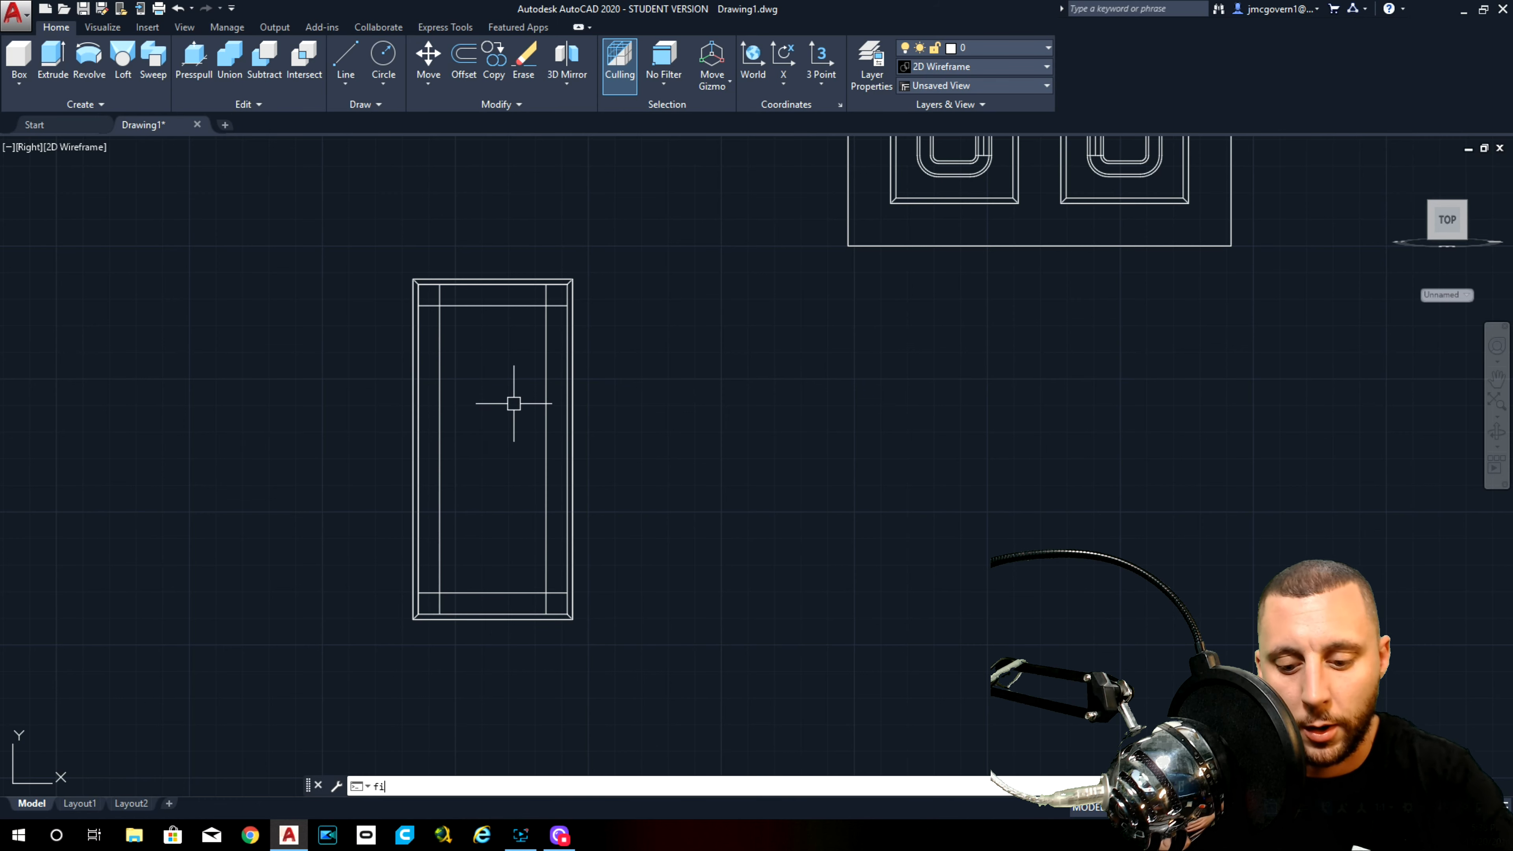
type("r")
key("Return")
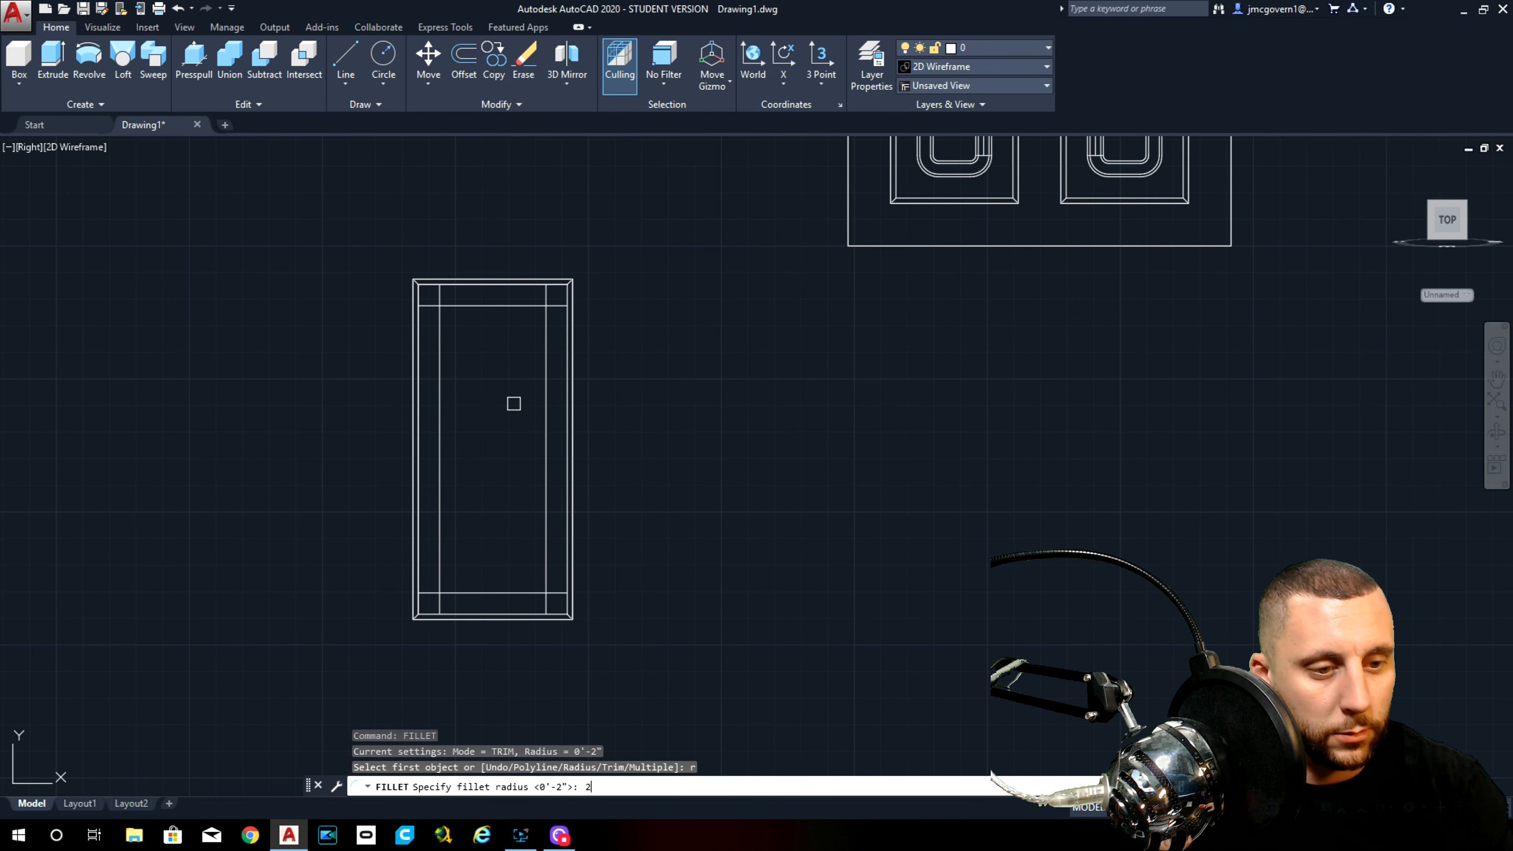
type("2")
key("Return")
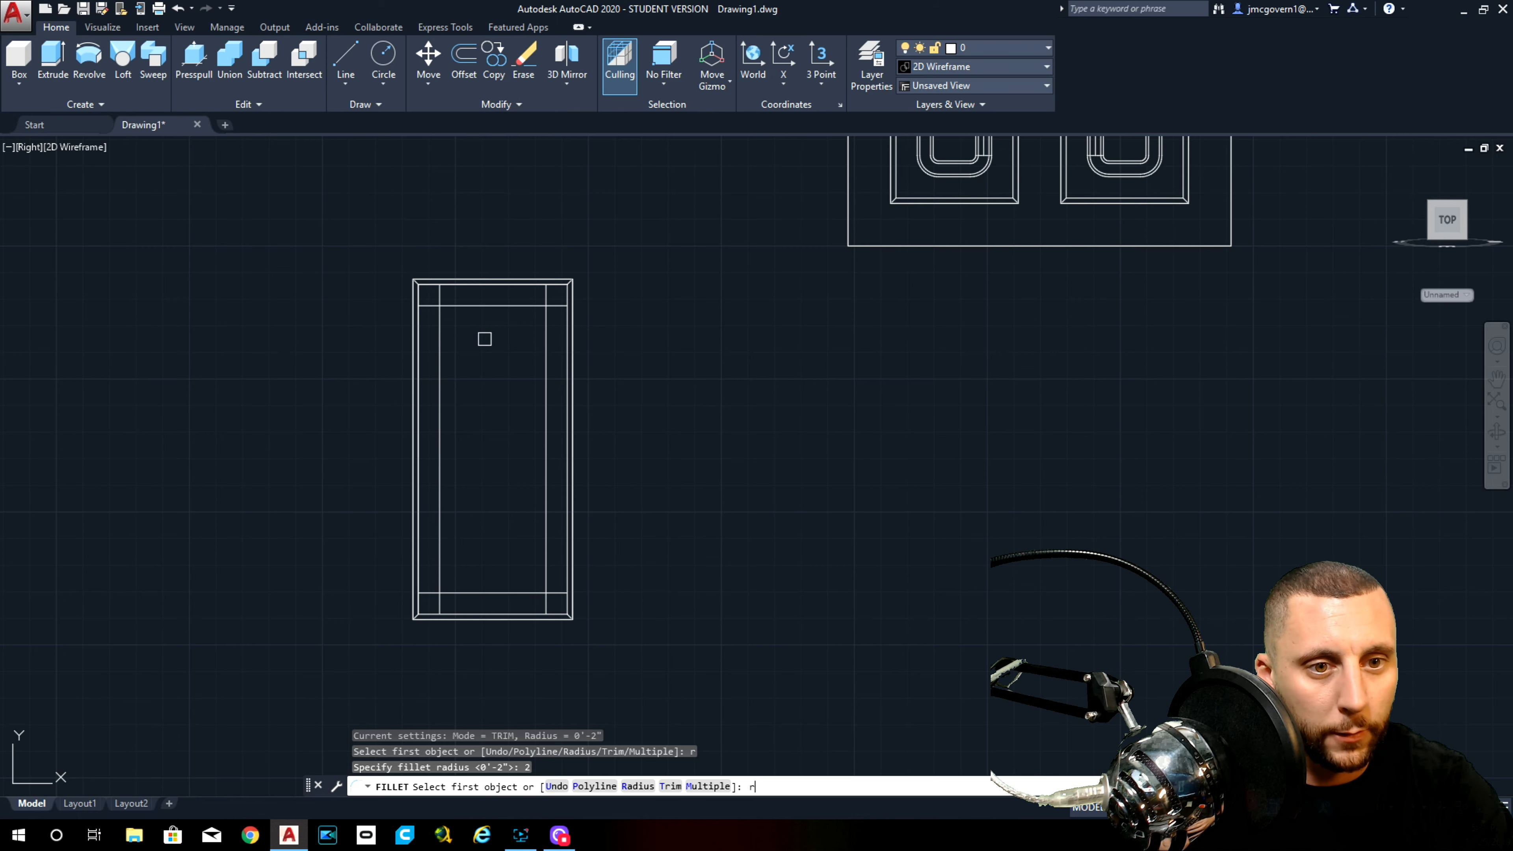
key("Return")
key("Return")
left_click(475, 307)
left_click(439, 338)
key("Return")
left_click(438, 512)
left_click(467, 593)
Step: Fillet the lower-right and upper-right corners of the inset outline with the same 2-inch radius
key("Return")
left_click(544, 554)
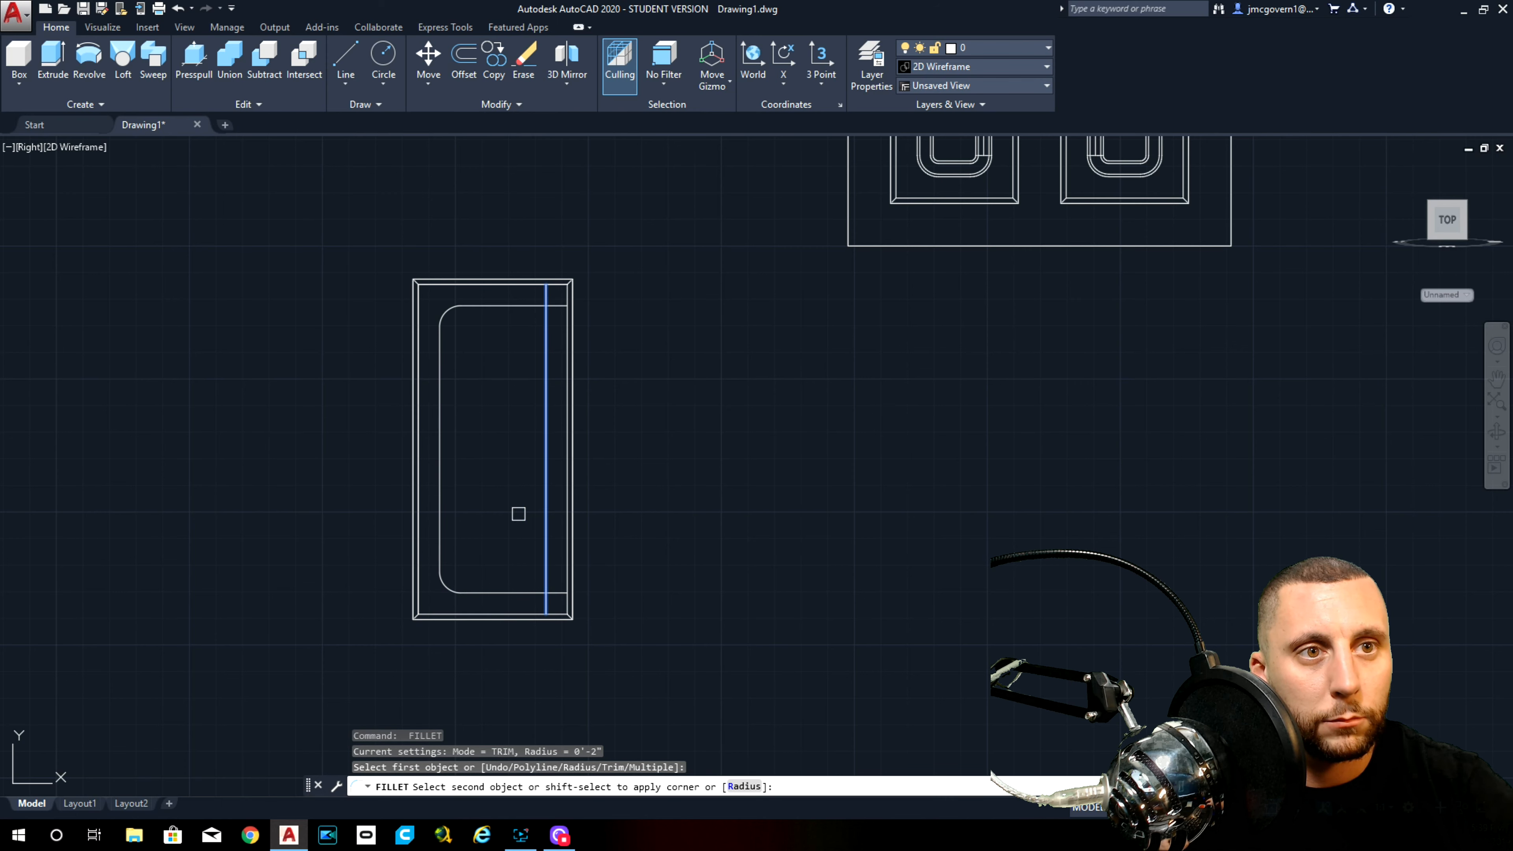
left_click(516, 590)
key("Return")
left_click(545, 338)
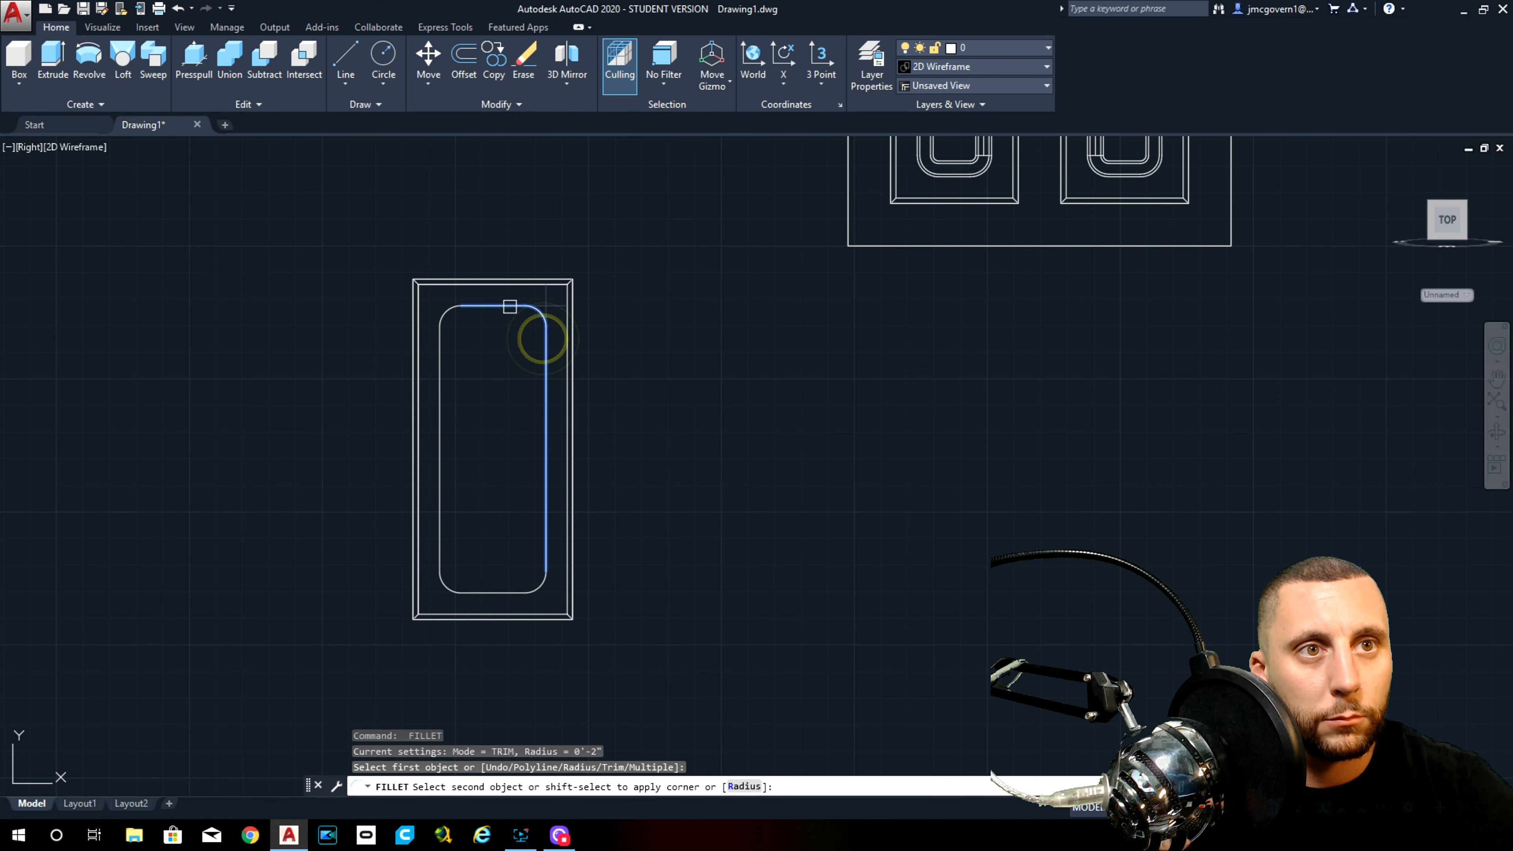
left_click(508, 307)
Step: Join the inset outline's top, left and bottom lines and its four corner arcs into one polyline
left_click(530, 308)
left_click(472, 306)
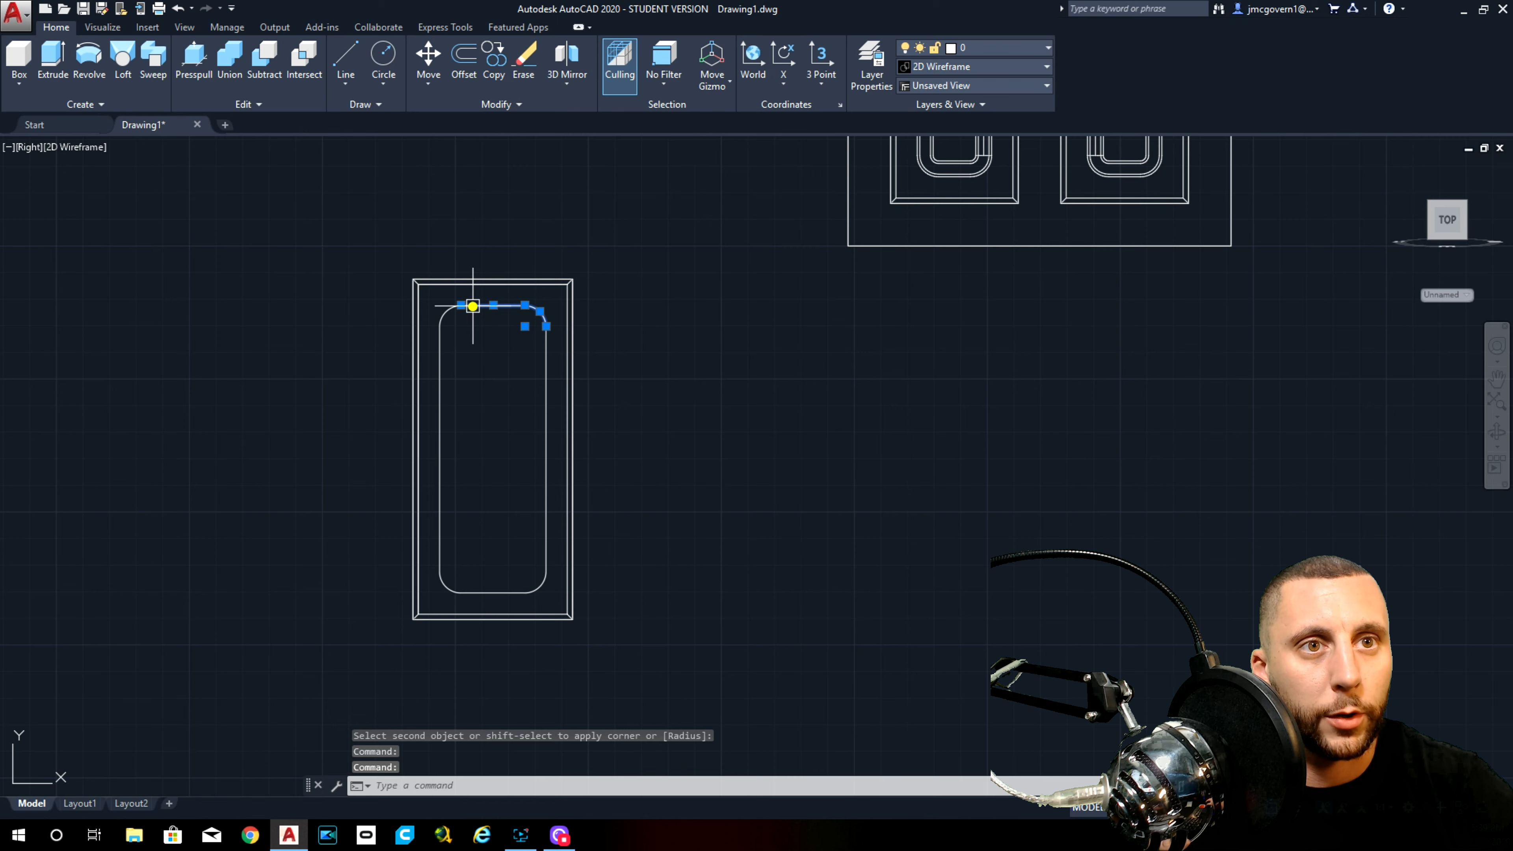
left_click(442, 317)
left_click(439, 351)
left_click(449, 581)
left_click(484, 597)
left_click(539, 586)
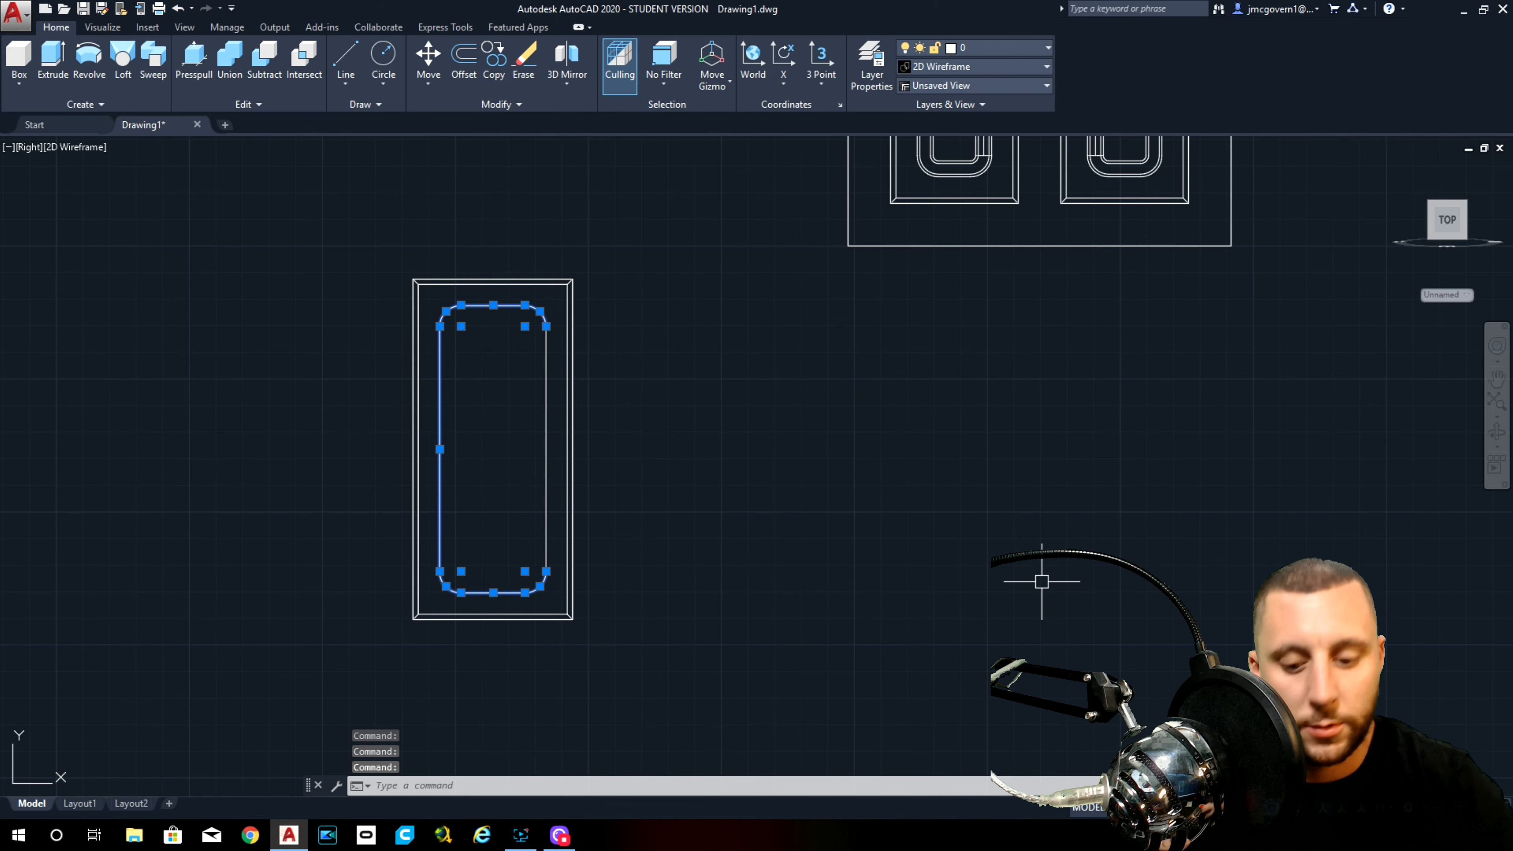
type("join")
key("Return")
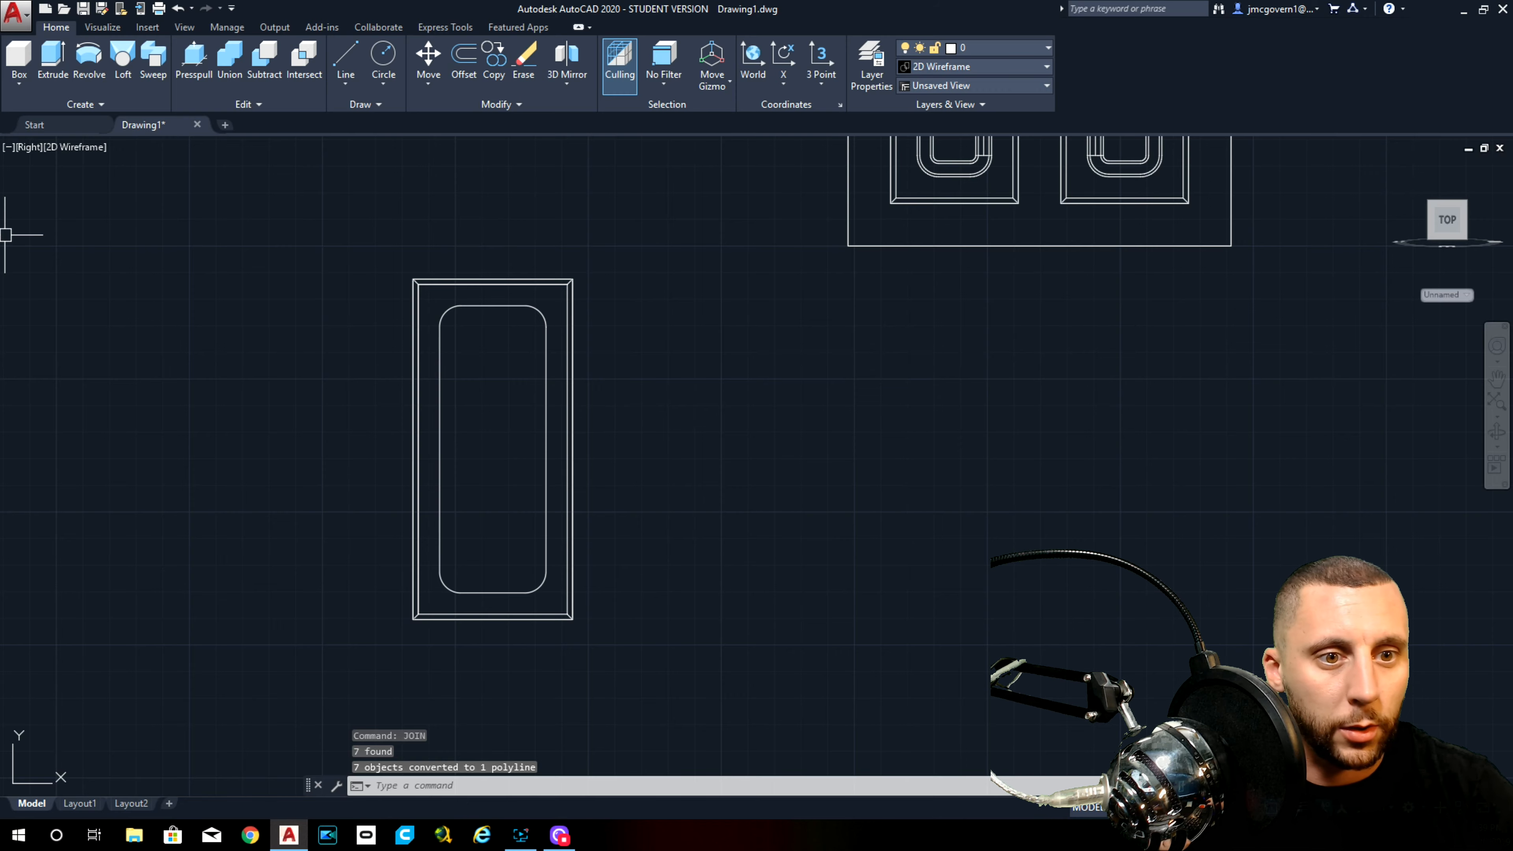
Step: Switch to the Top view and draw a vertical line 1.5 inches long beside the new panel
left_click(30, 148)
left_click(54, 184)
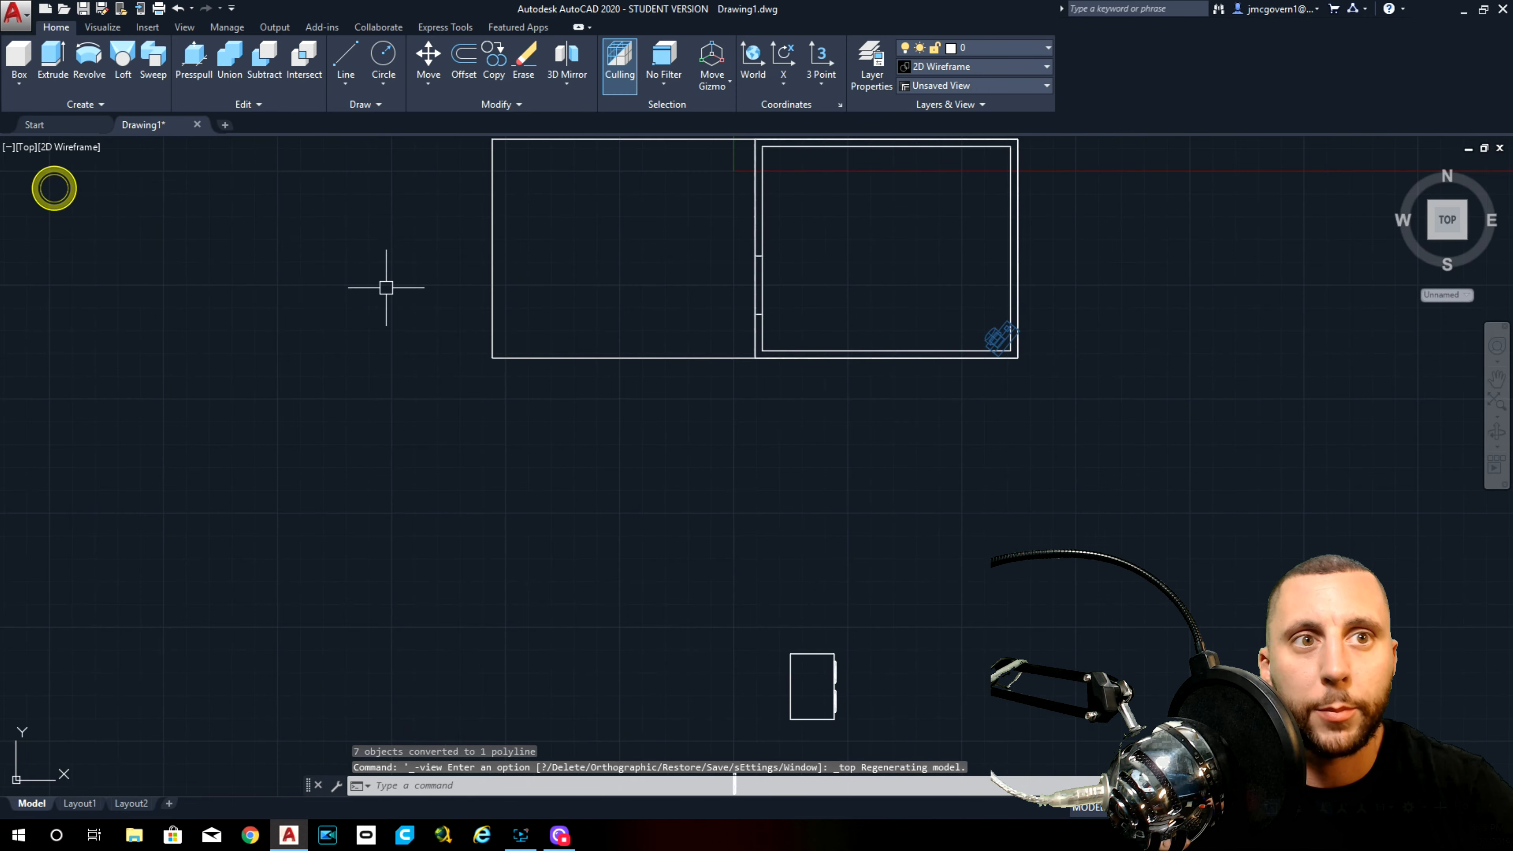
scroll(455, 415, "up", 2)
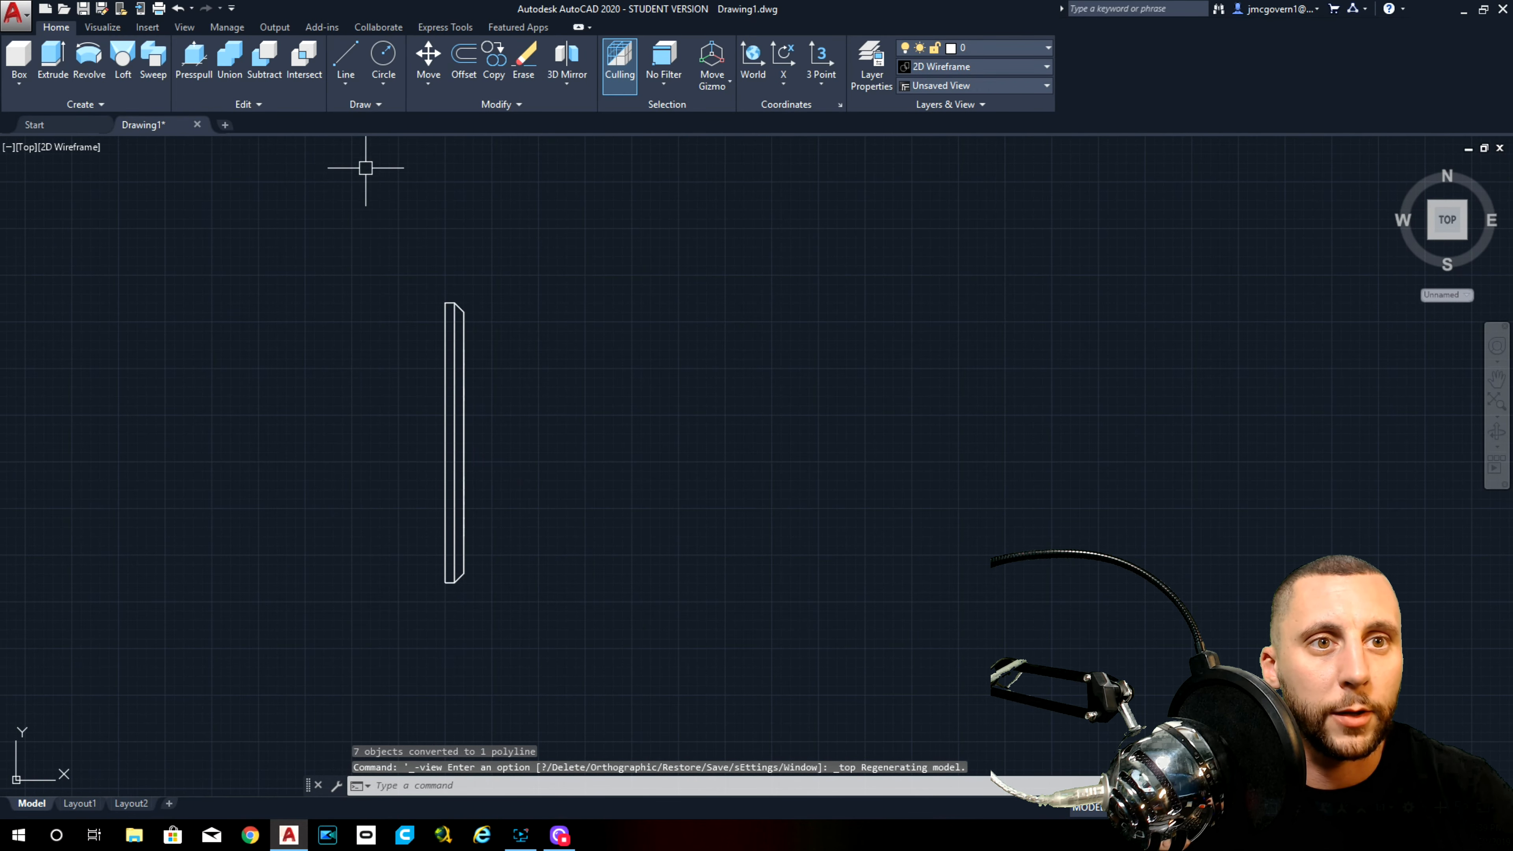
left_click(345, 57)
left_click(674, 385)
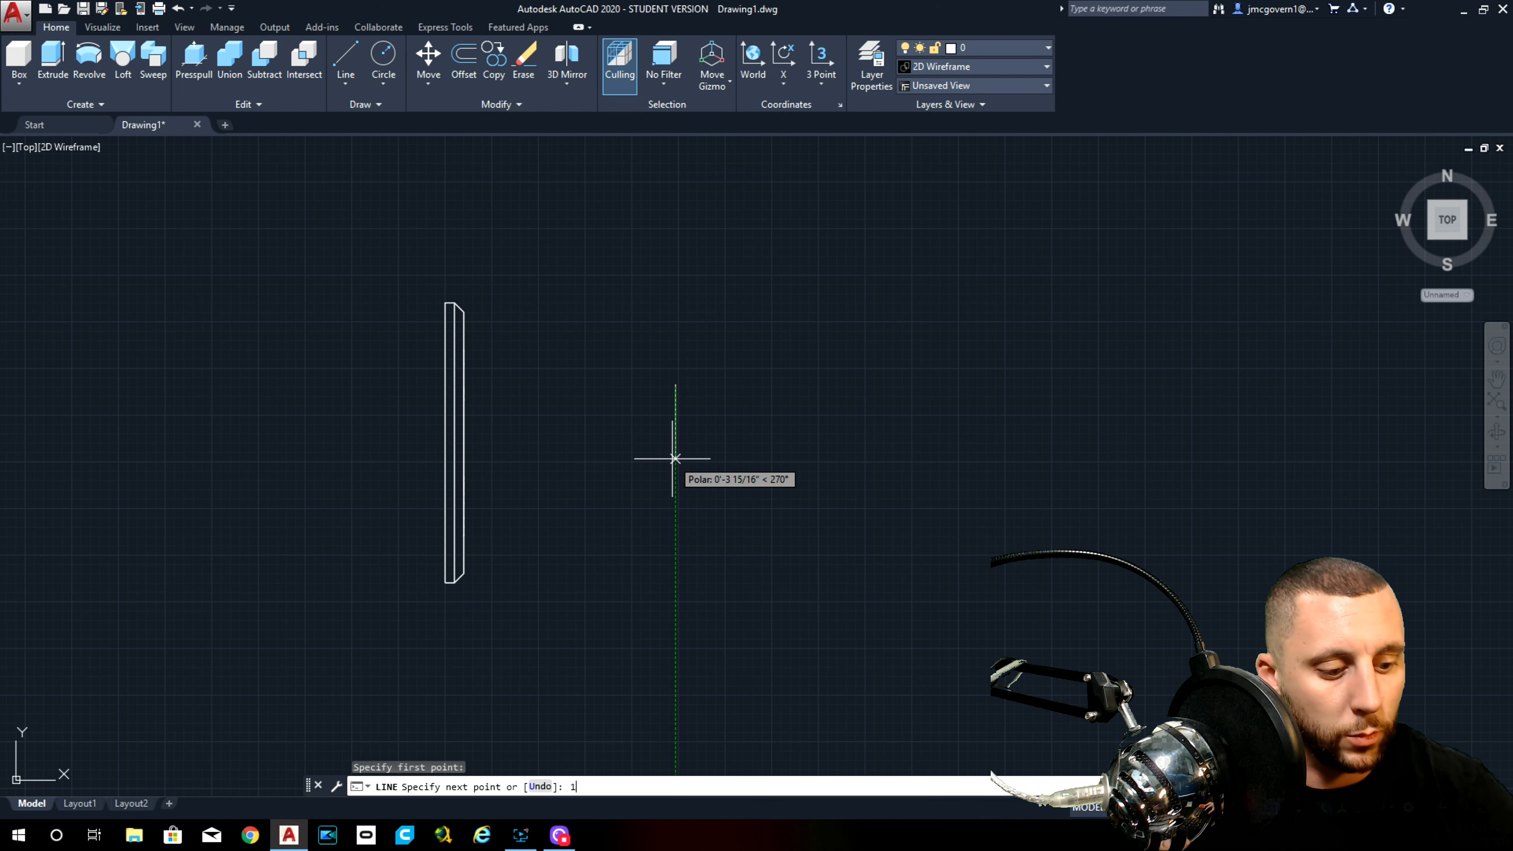
type(".5")
key("Return")
key("Escape")
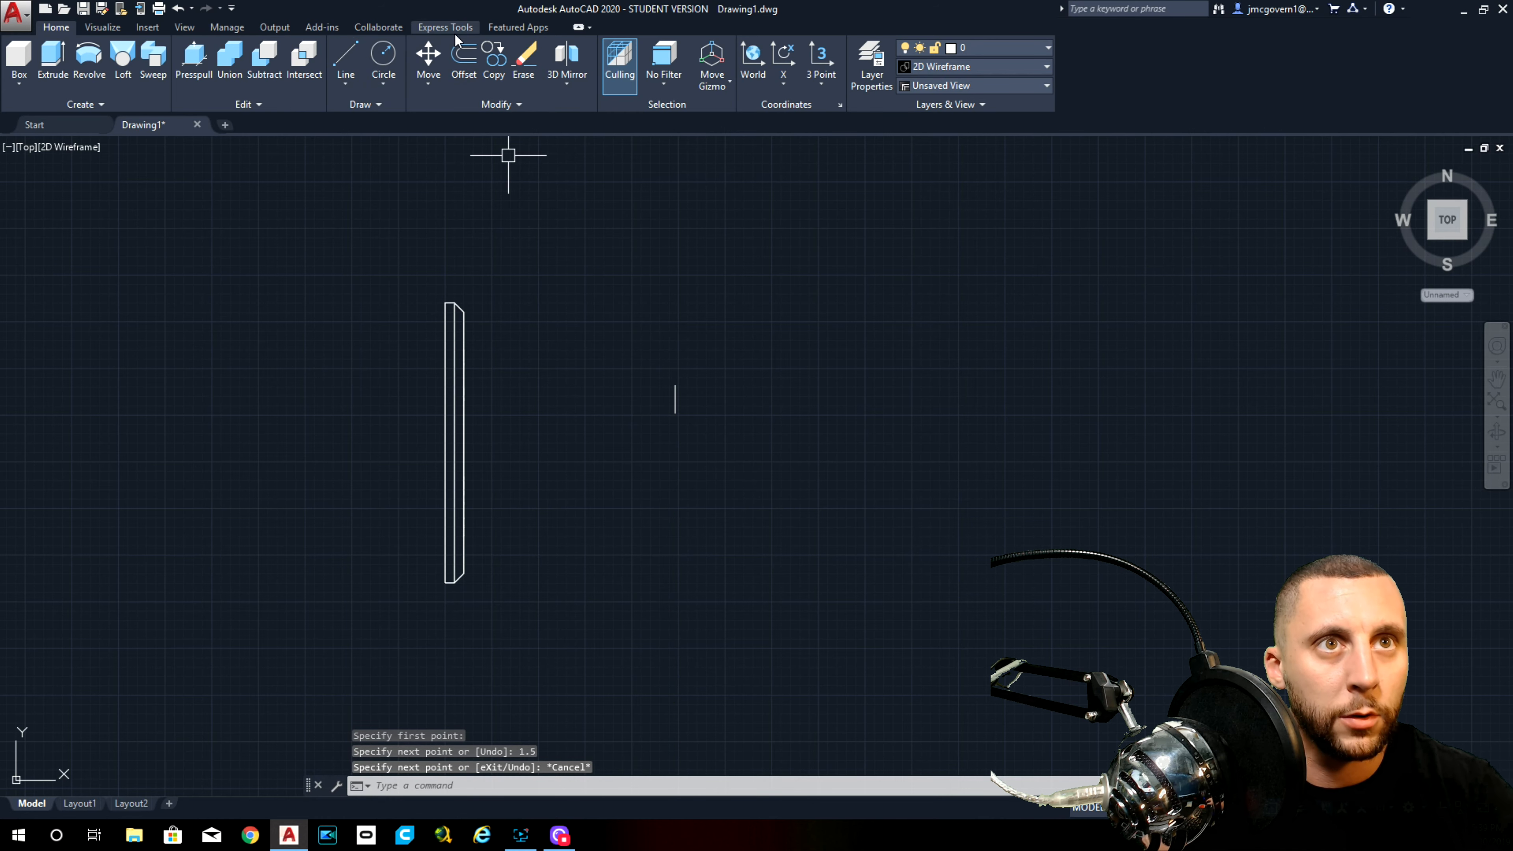
Step: Offset the 1.5-inch vertical line 0.5 inch to its left
left_click(460, 56)
type(".5")
key("Return")
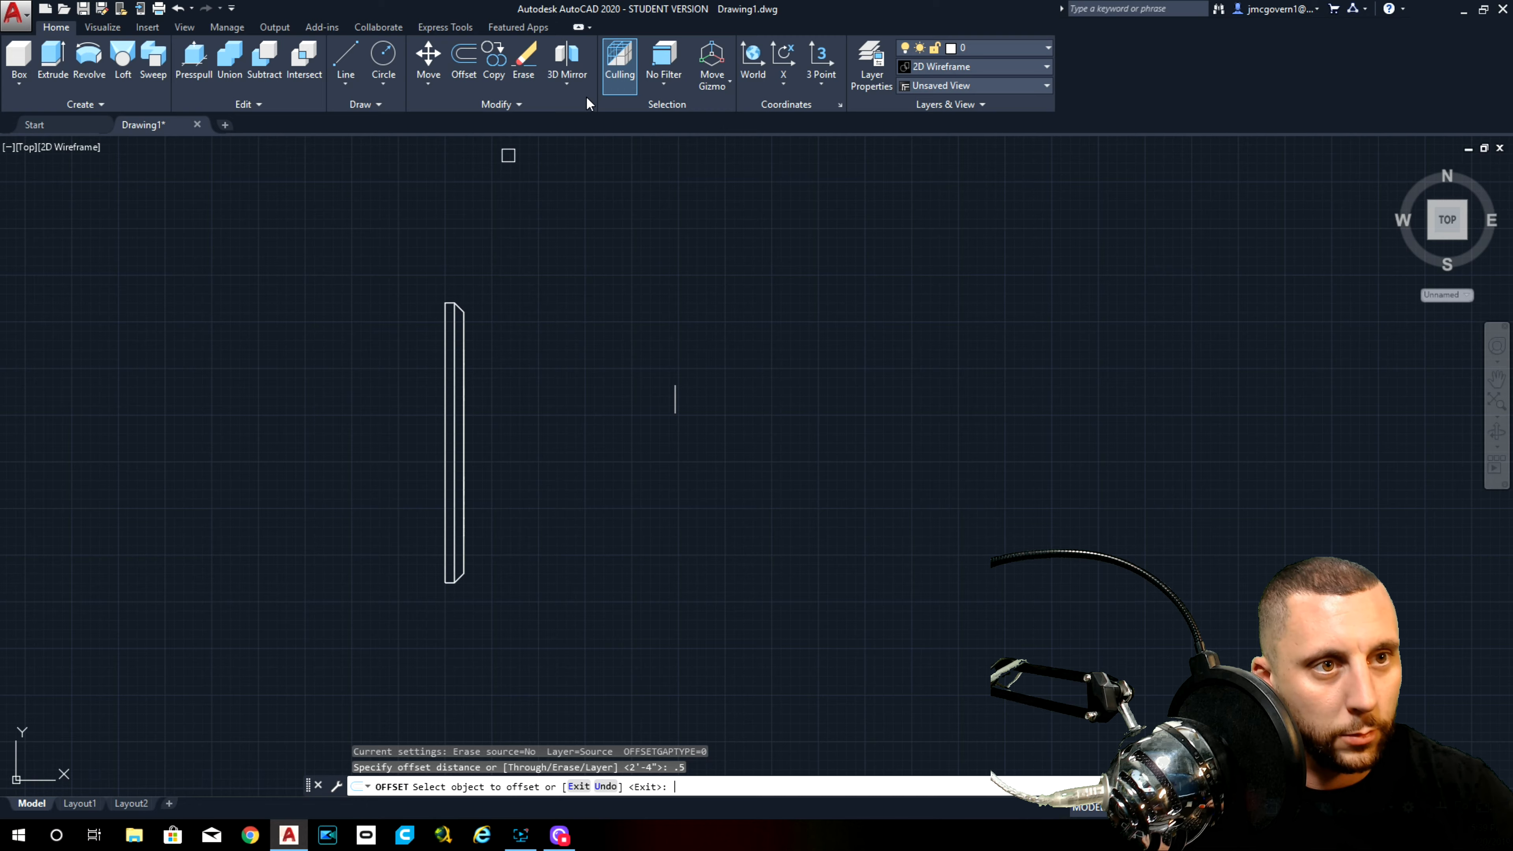
scroll(666, 331, "up", 2)
left_click(676, 431)
left_click(636, 438)
key("Escape")
Step: Draw a line 0.5 inch up from the left line's midpoint, continuing to the right line's upper endpoint
left_click(347, 59)
scroll(667, 416, "up", 4)
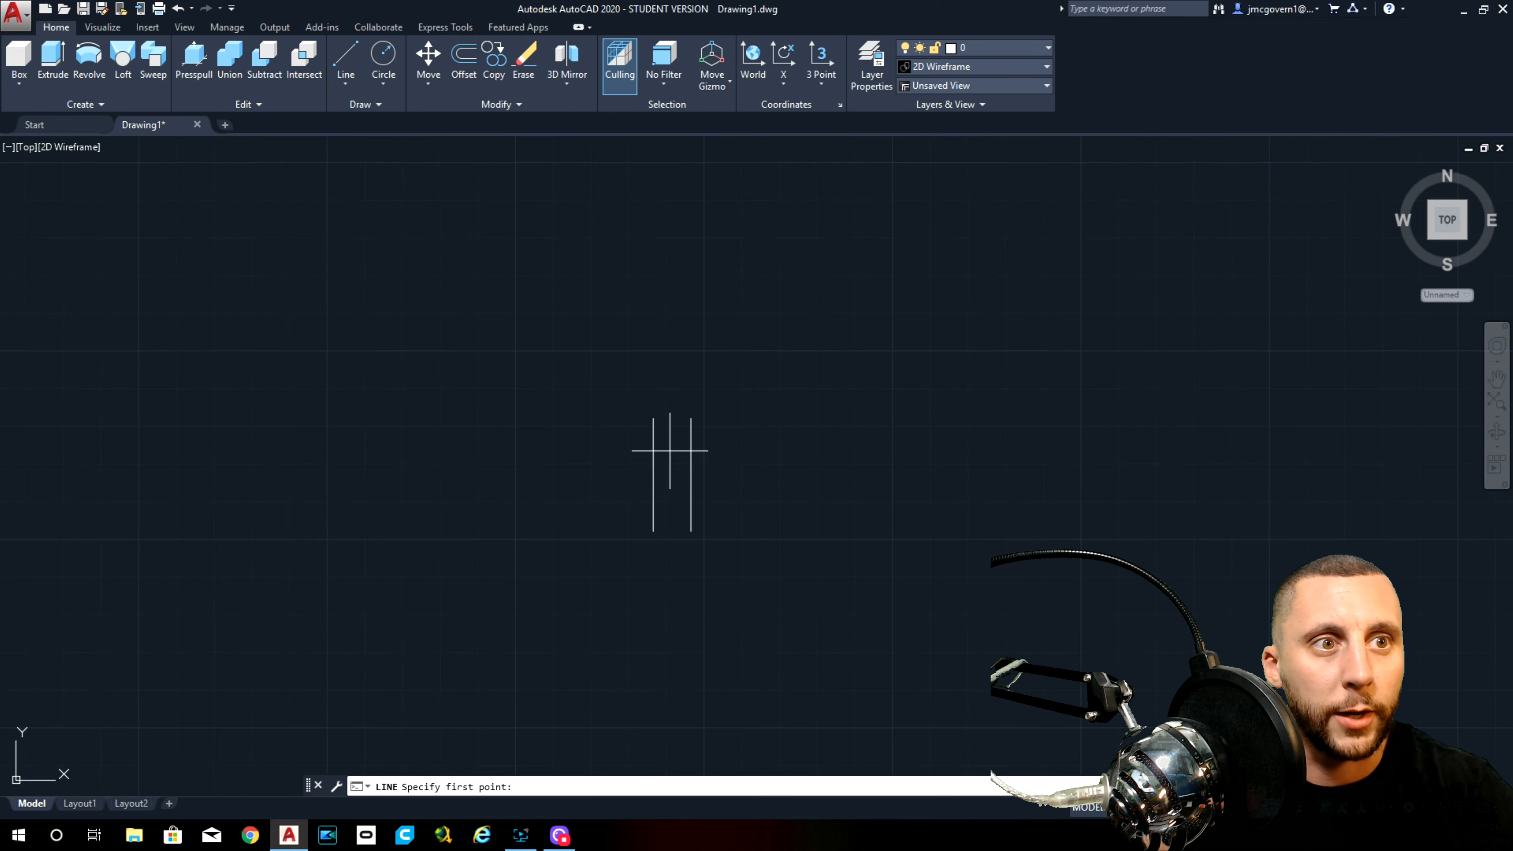
left_click(653, 490)
scroll(654, 476, "up", 6)
type(".")
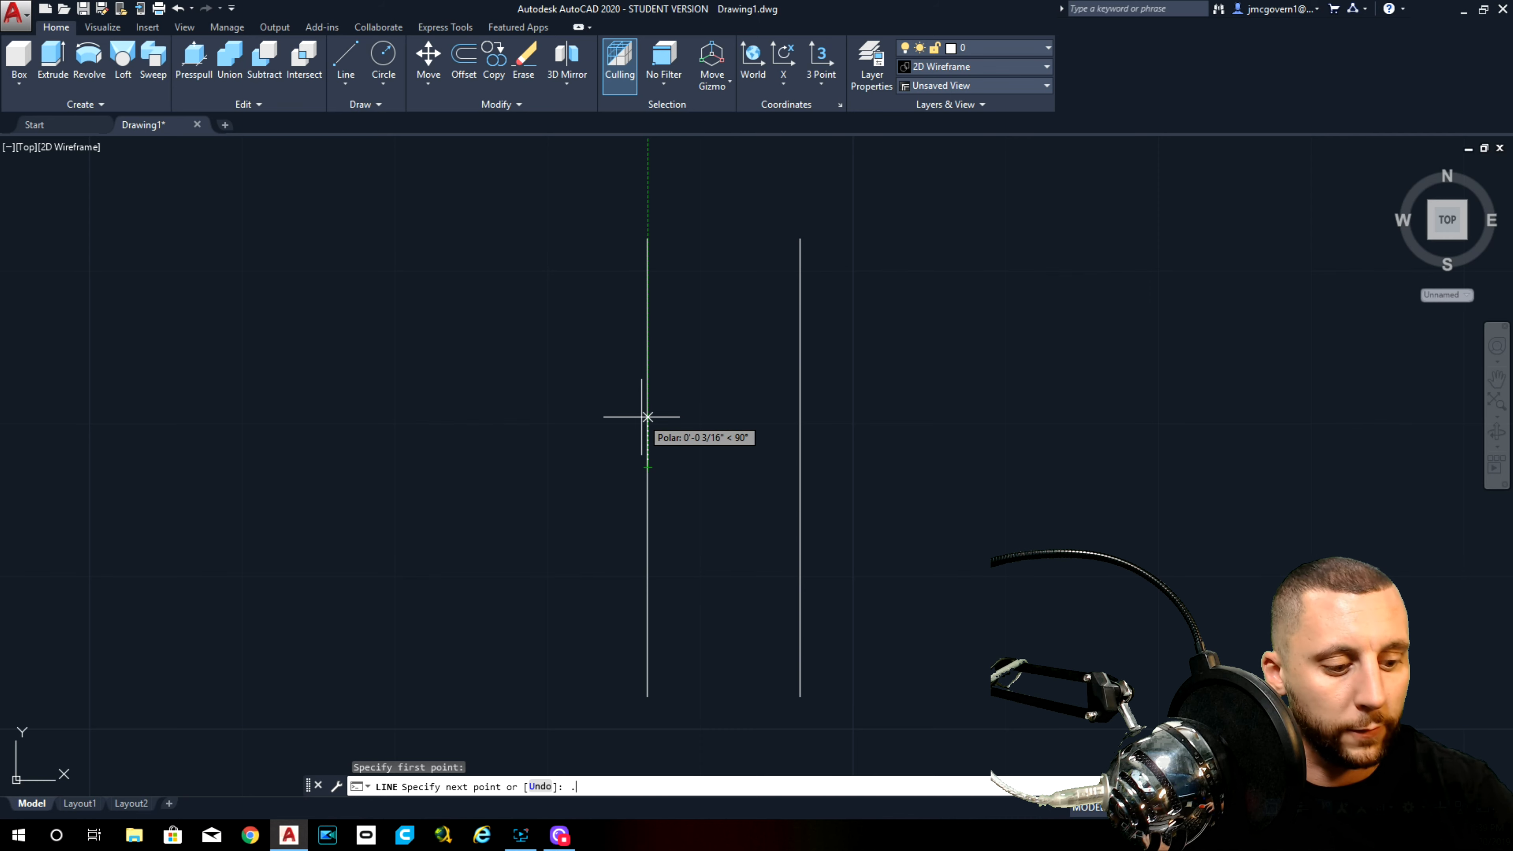
type("5")
key("Return")
left_click(800, 239)
key("Return")
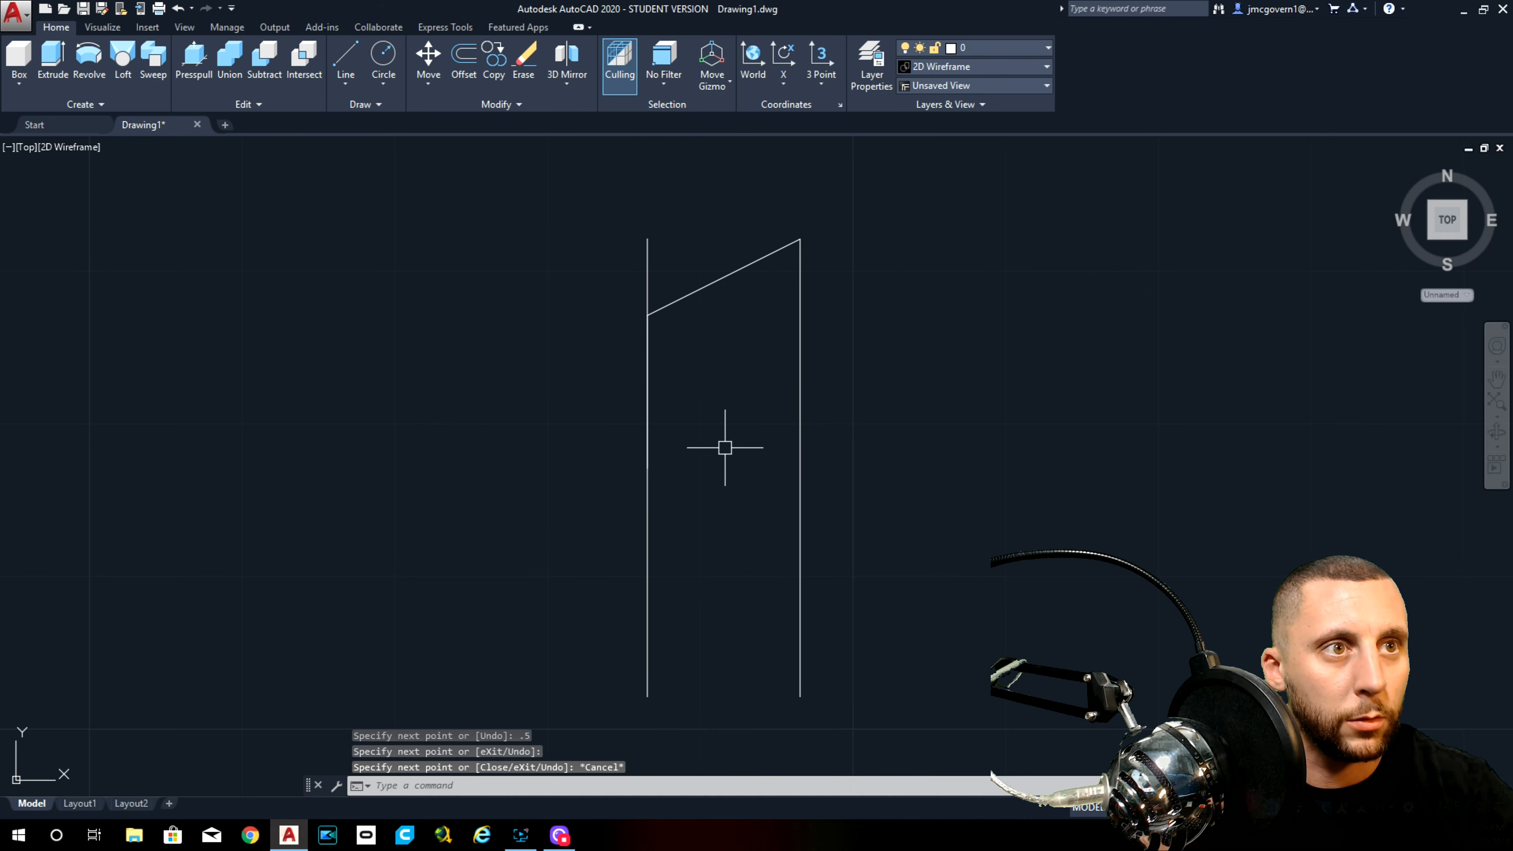
Step: Draw a line 0.5 inch down from the left line's midpoint, continuing to the right line's lower endpoint
key("Return")
left_click(649, 464)
type(".")
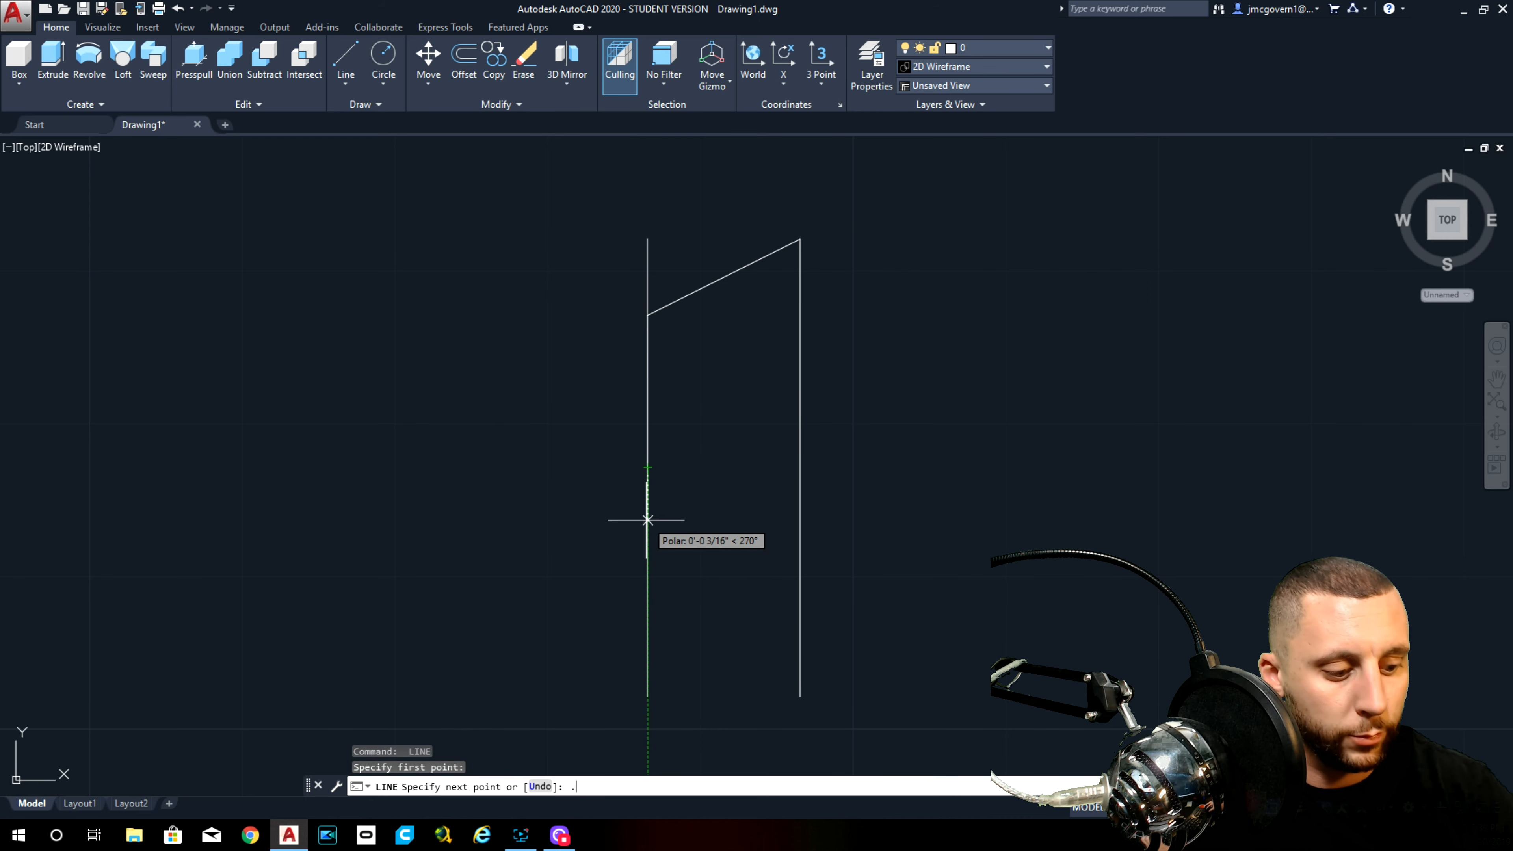
type("5")
key("Return")
left_click(801, 694)
key("Escape")
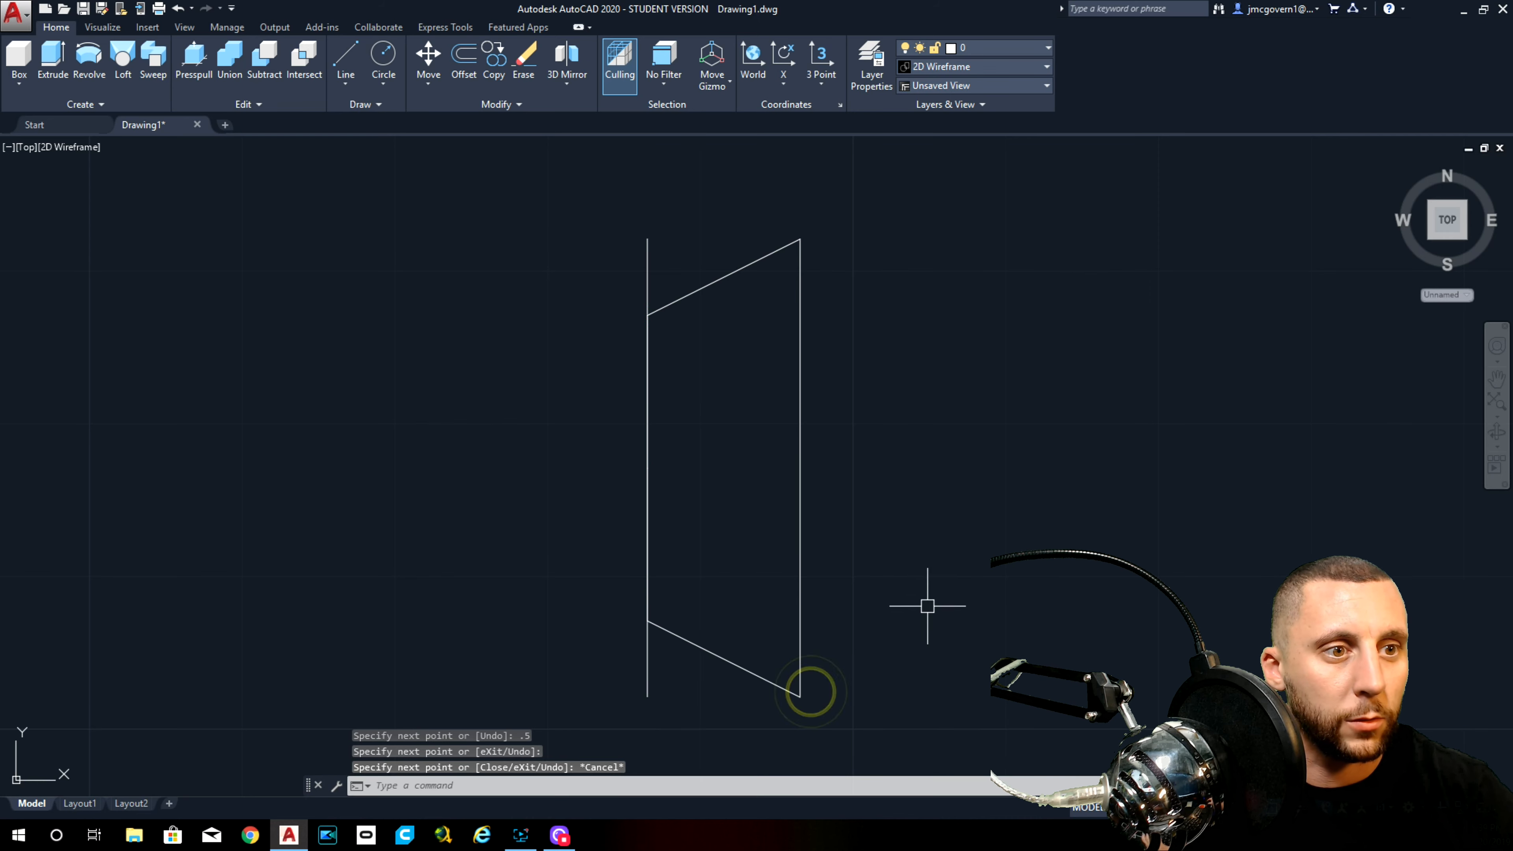
Step: Erase the two overlapping duplicate segments along the left line of the groove profile
left_click(738, 667)
left_click(799, 564)
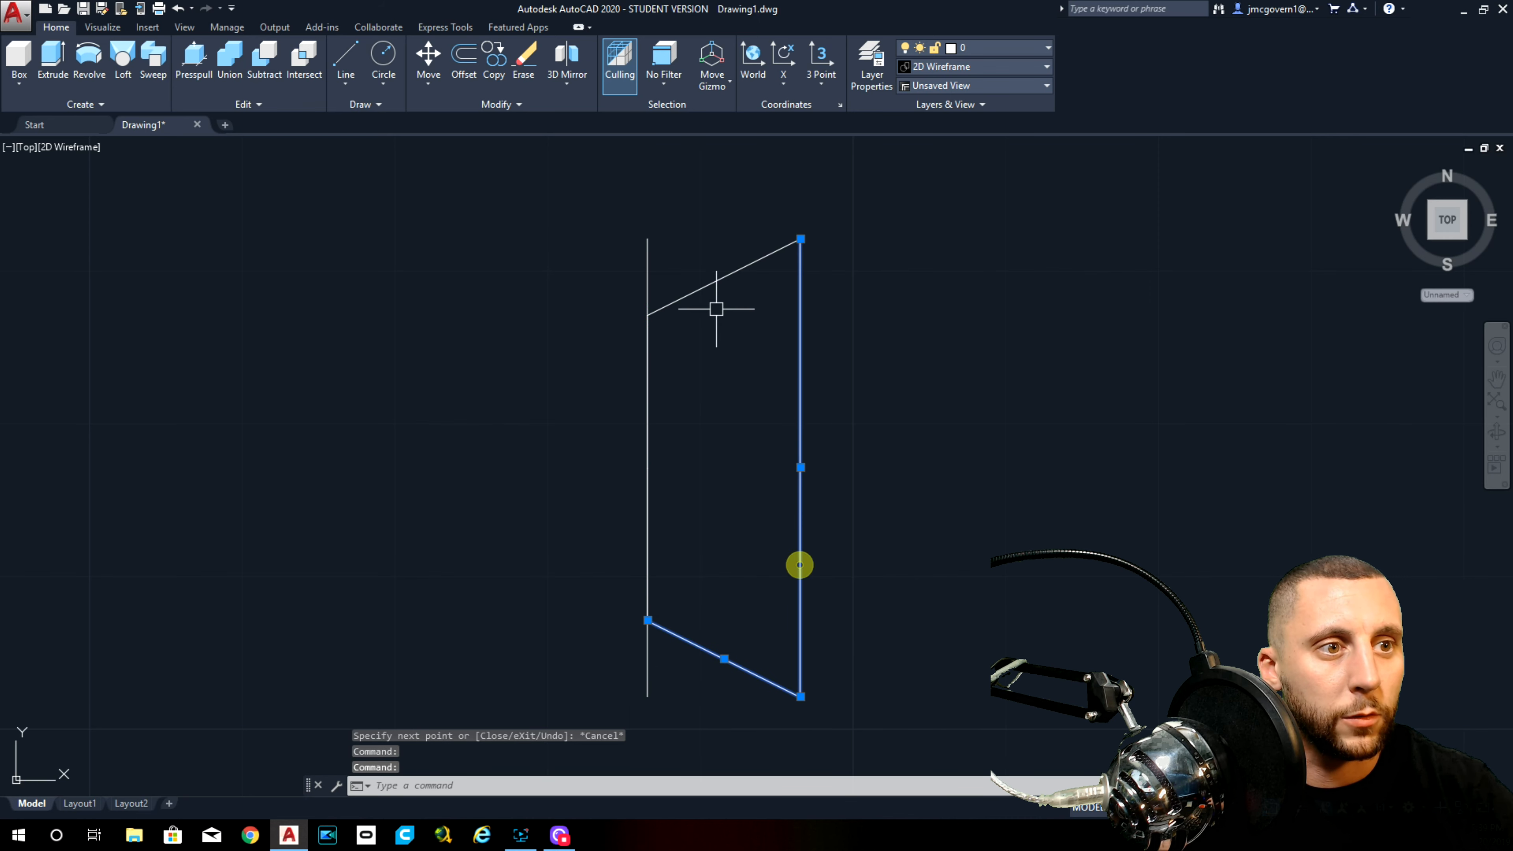
left_click(715, 283)
left_click(649, 279)
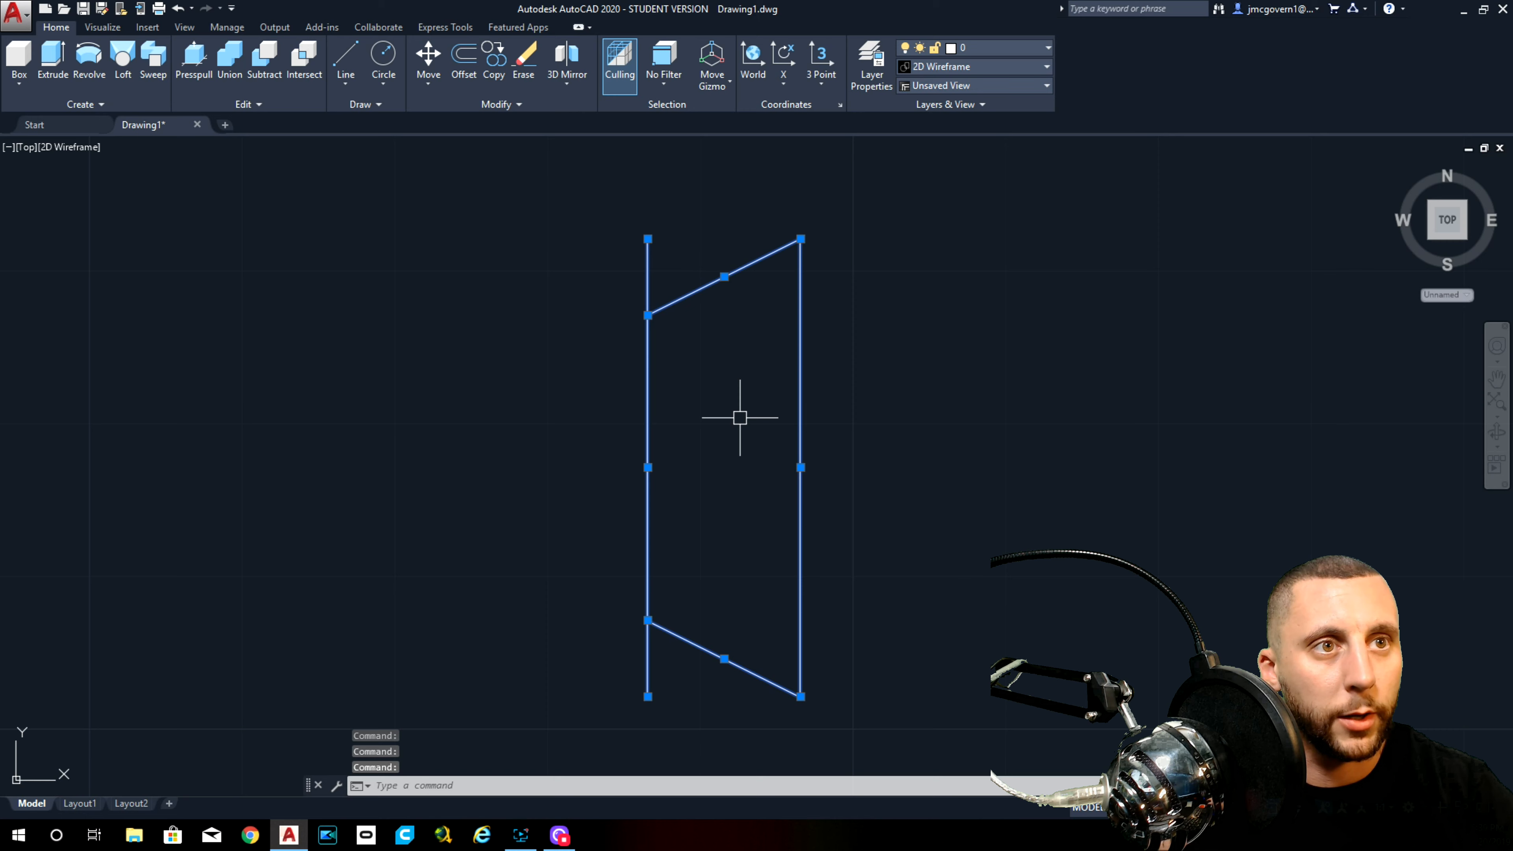
key("Return")
left_click(711, 439)
left_click(1036, 436)
left_click(802, 301)
left_click(467, 618)
key("Delete")
middle_click_drag(533, 610, 182, 524)
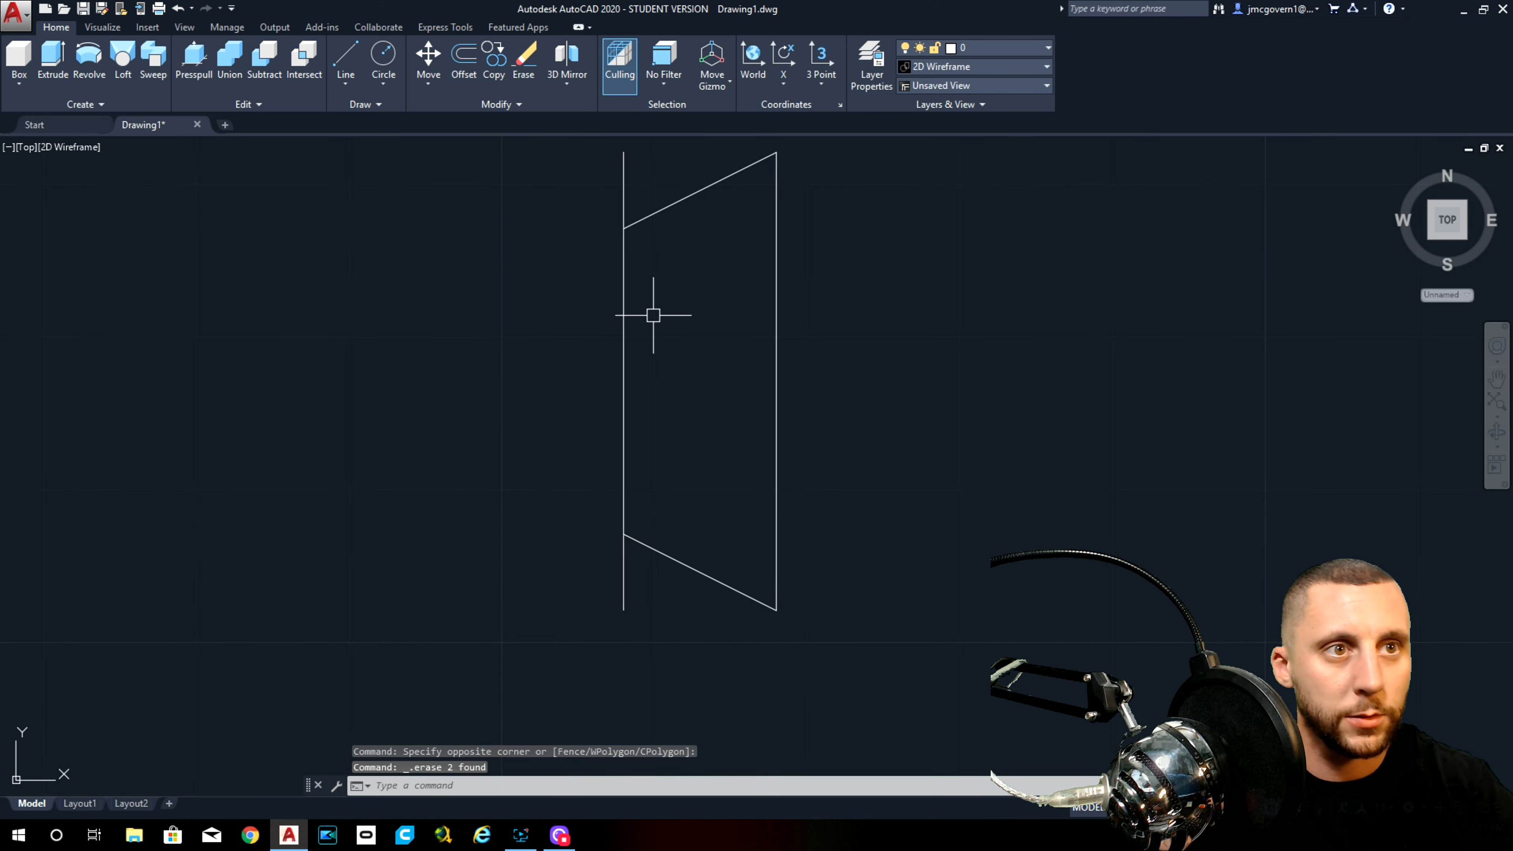
Step: Trim the left line's two ends that extend beyond the slanted lines of the groove profile
type("tr")
key("Return")
key("Return")
left_click(651, 175)
left_click(564, 189)
left_click(642, 578)
left_click(578, 611)
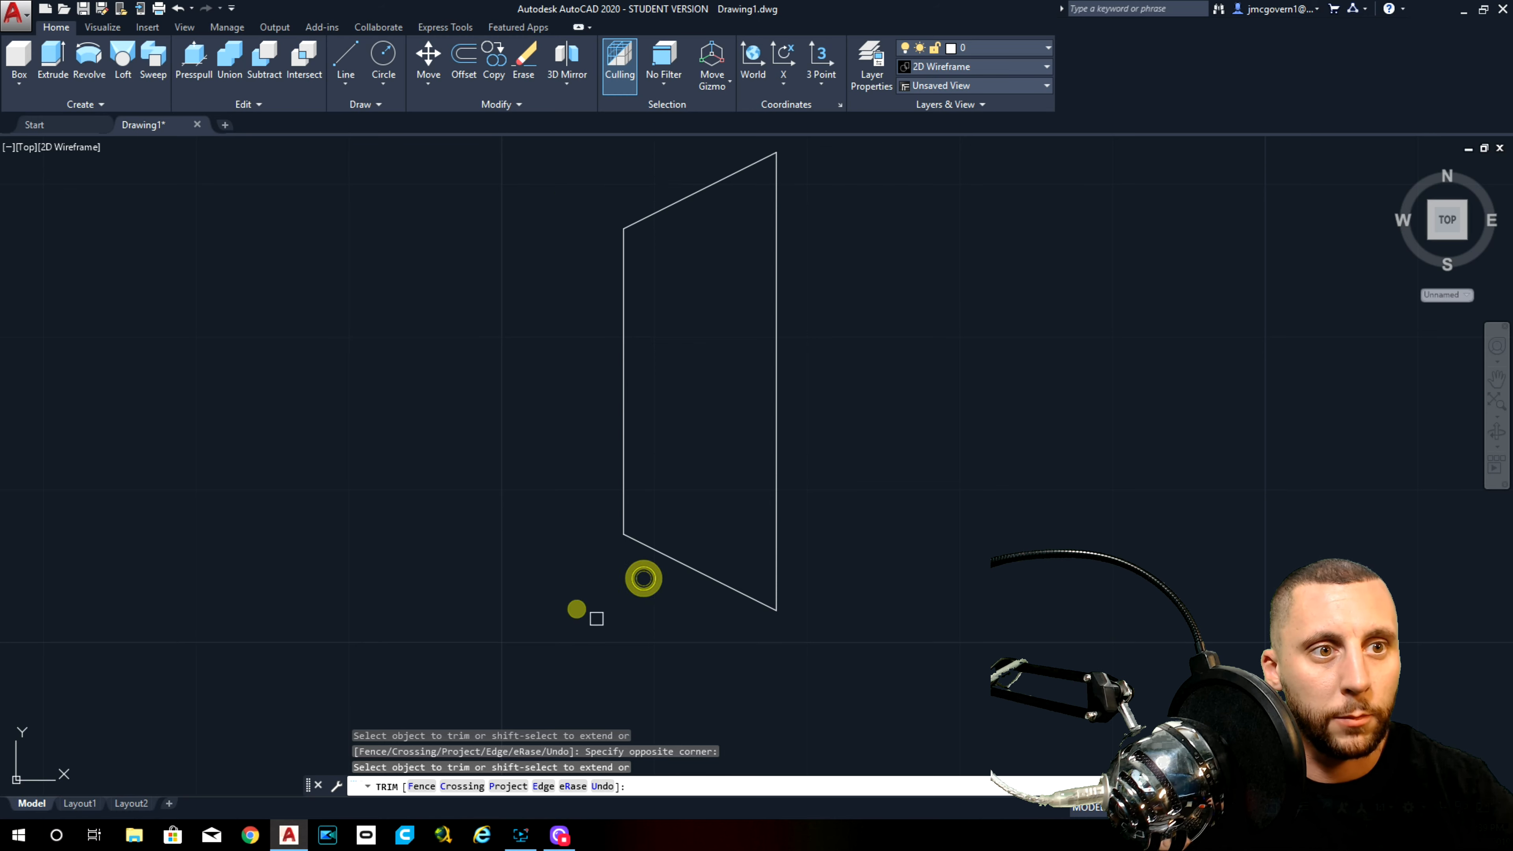
key("Escape")
Step: Join the four lines of the groove profile into a single polyline
scroll(709, 603, "down", 4)
left_click(753, 629)
left_click(636, 348)
type("j")
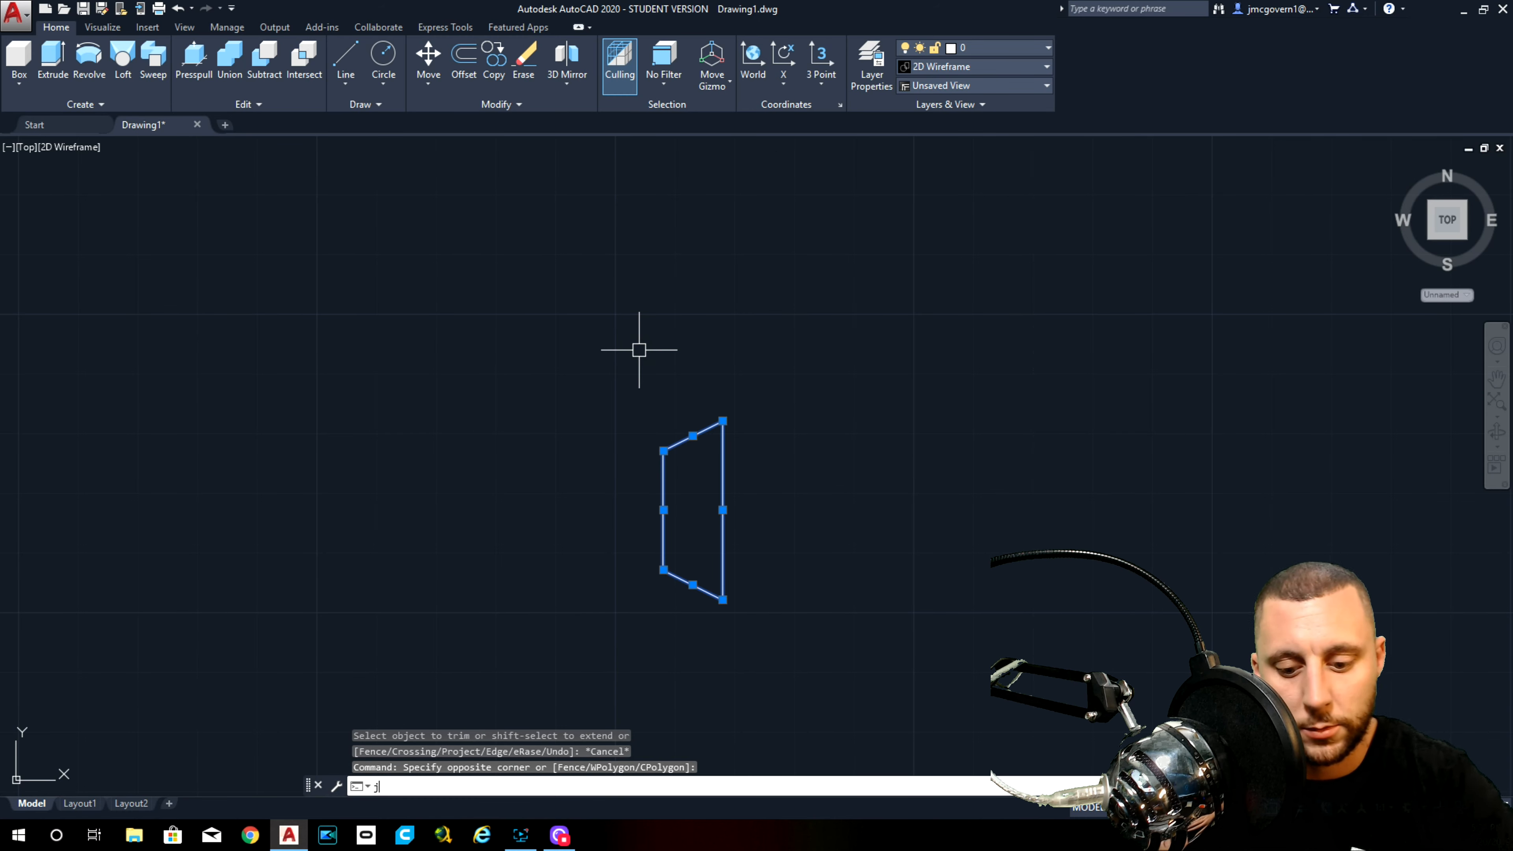
key("Return")
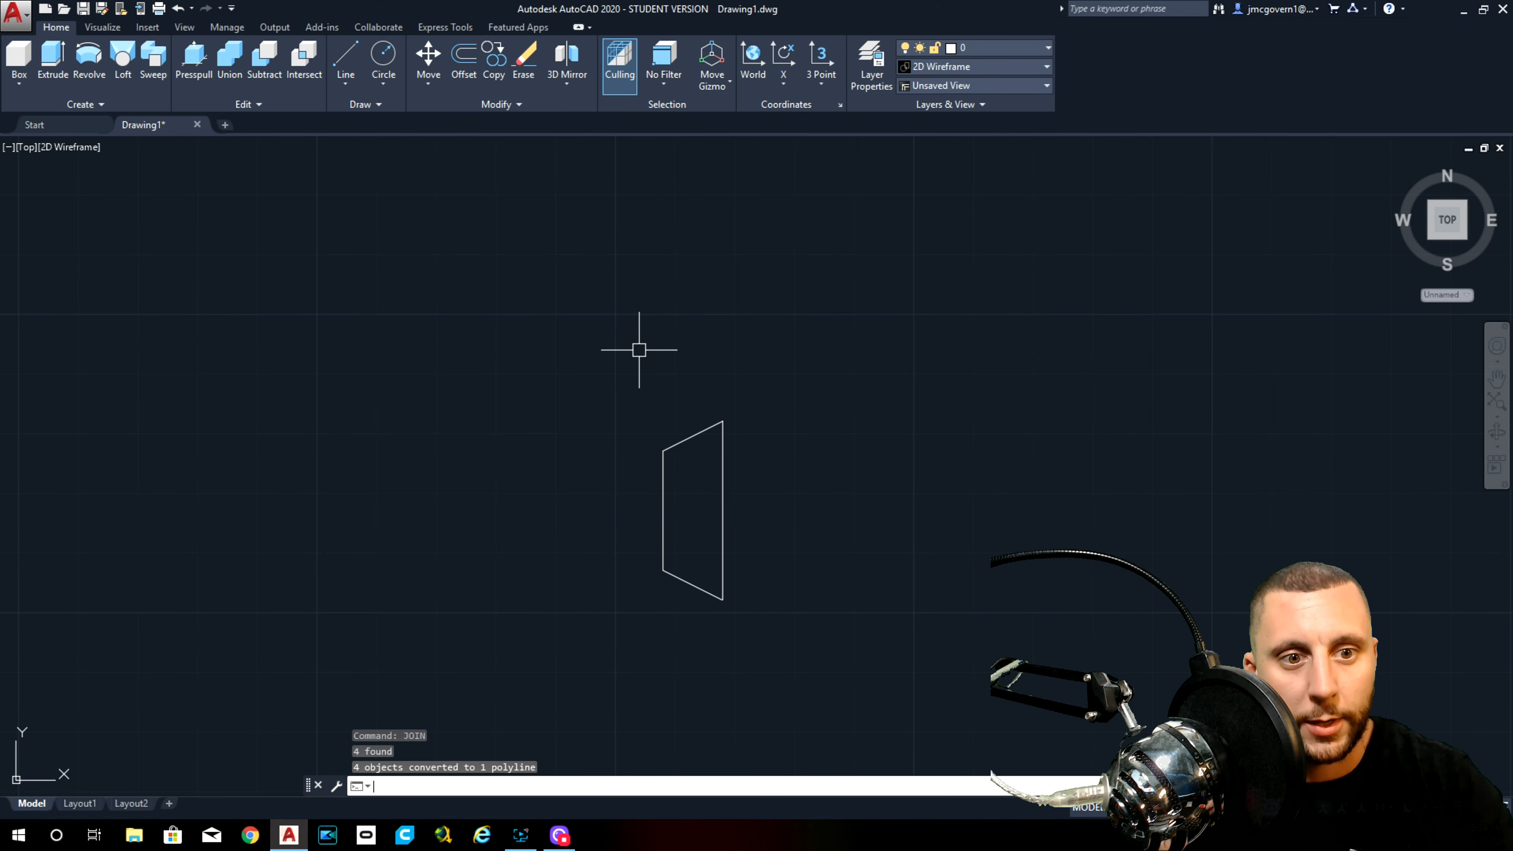
Step: Convert the profile's short vertical side to an arc bulging outward about 1/8 inch
left_click(666, 510)
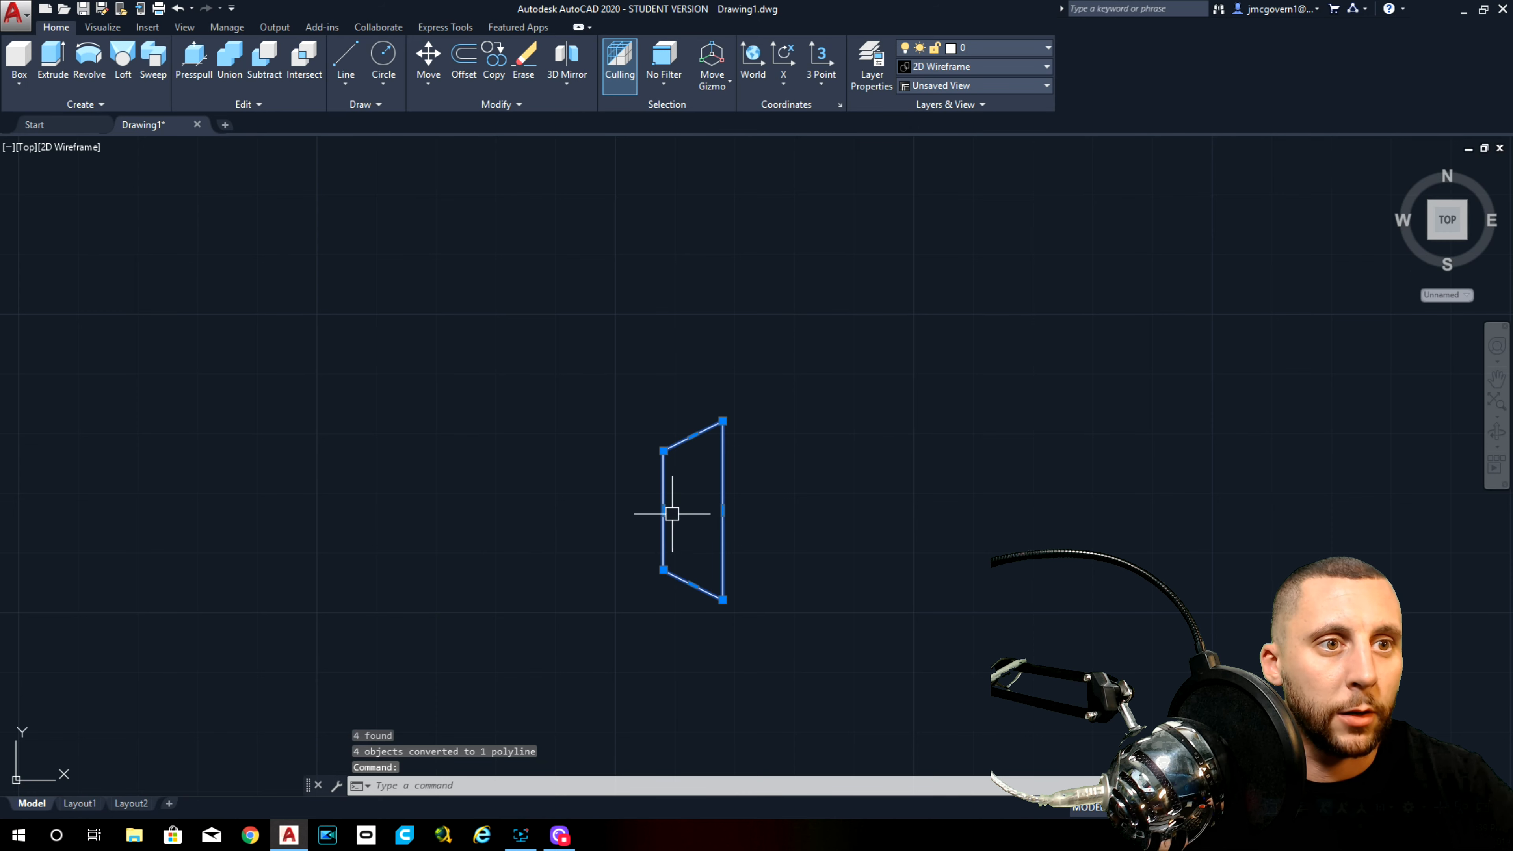
mouse_move(664, 509)
left_click(697, 575)
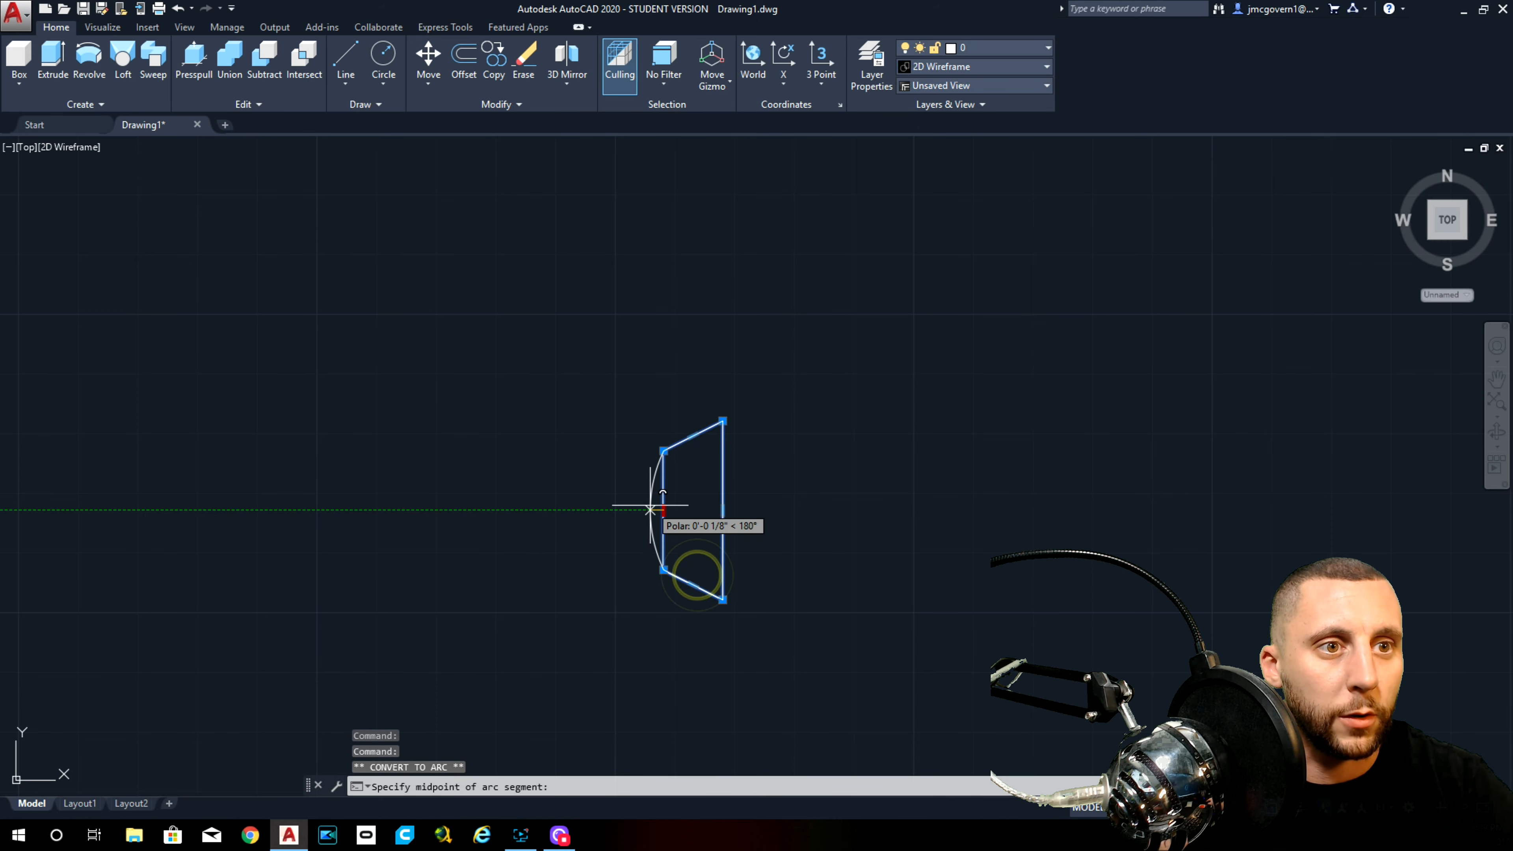
key("Escape")
Step: Move the profile by the upper endpoint of its long side onto the chamfered panel's front face line
scroll(750, 500, "down", 5)
left_click(747, 493)
left_click(708, 537)
type("m")
key("Return")
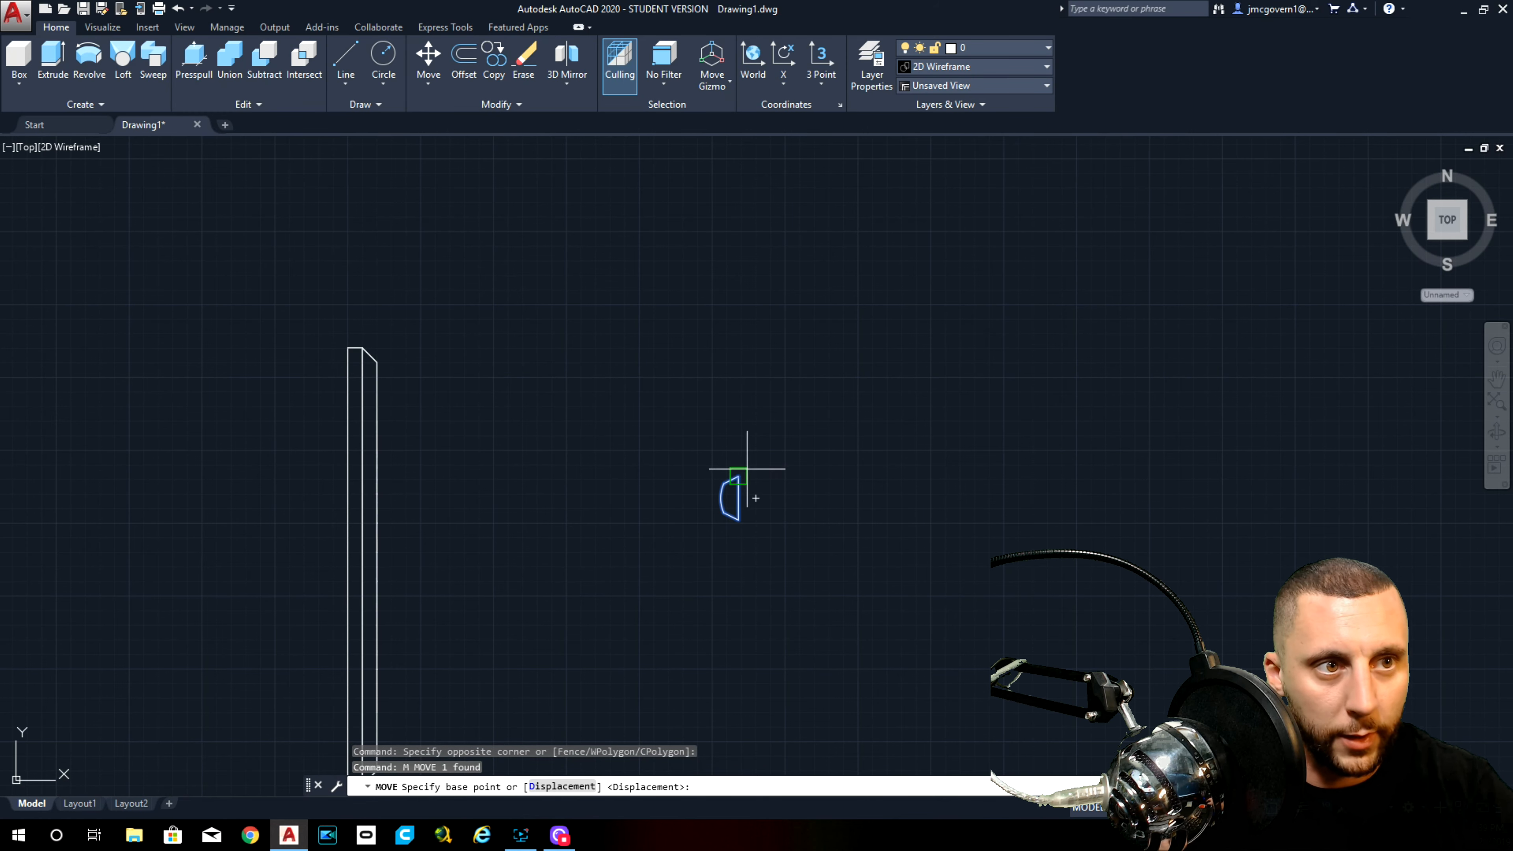
scroll(739, 476, "up", 8)
left_click(738, 477)
scroll(717, 497, "down", 6)
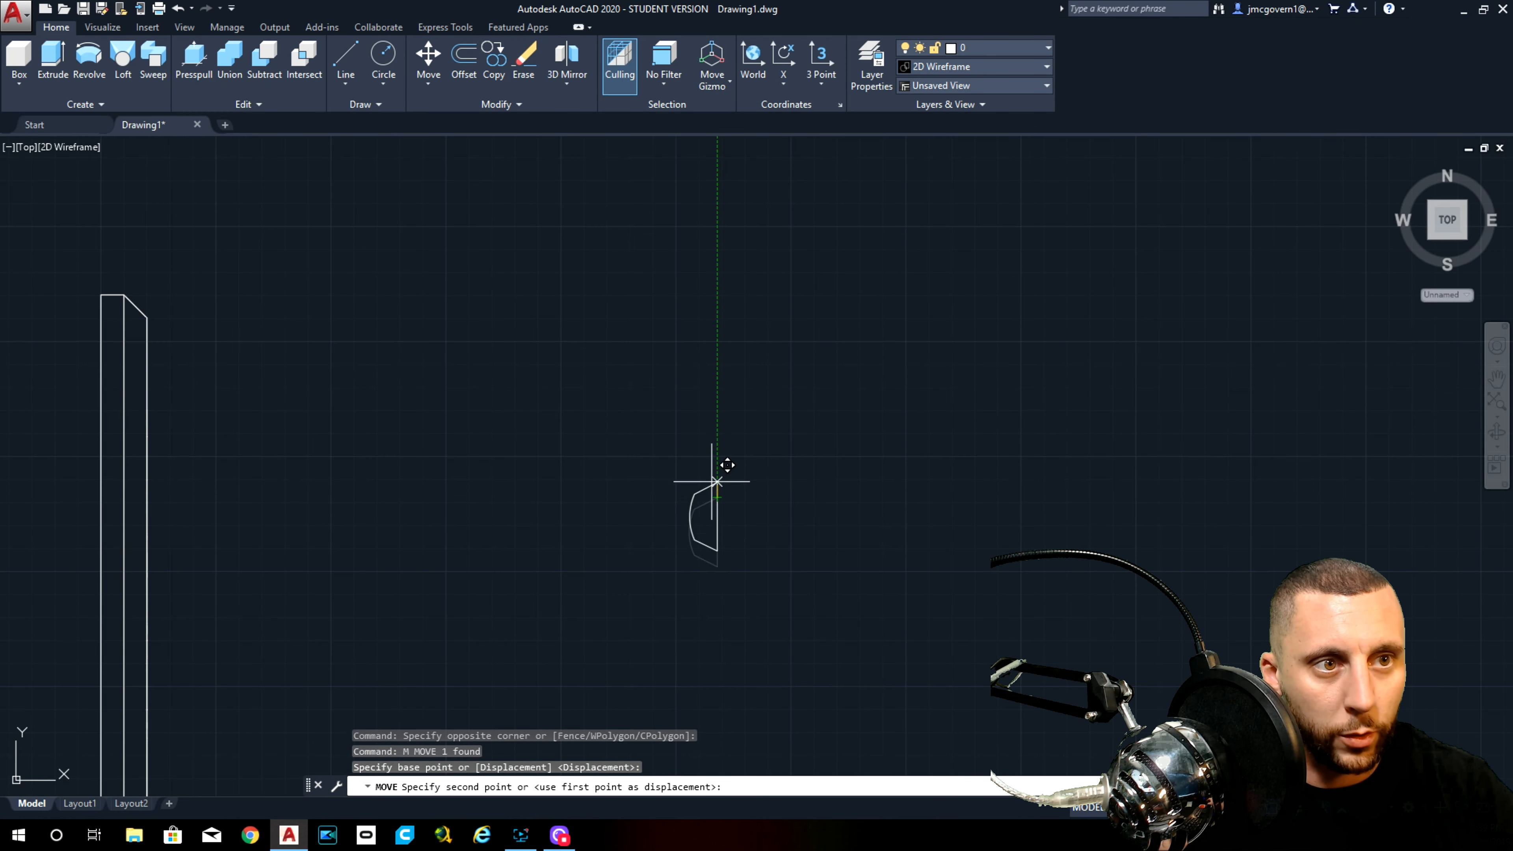
middle_click_drag(167, 337, 304, 176)
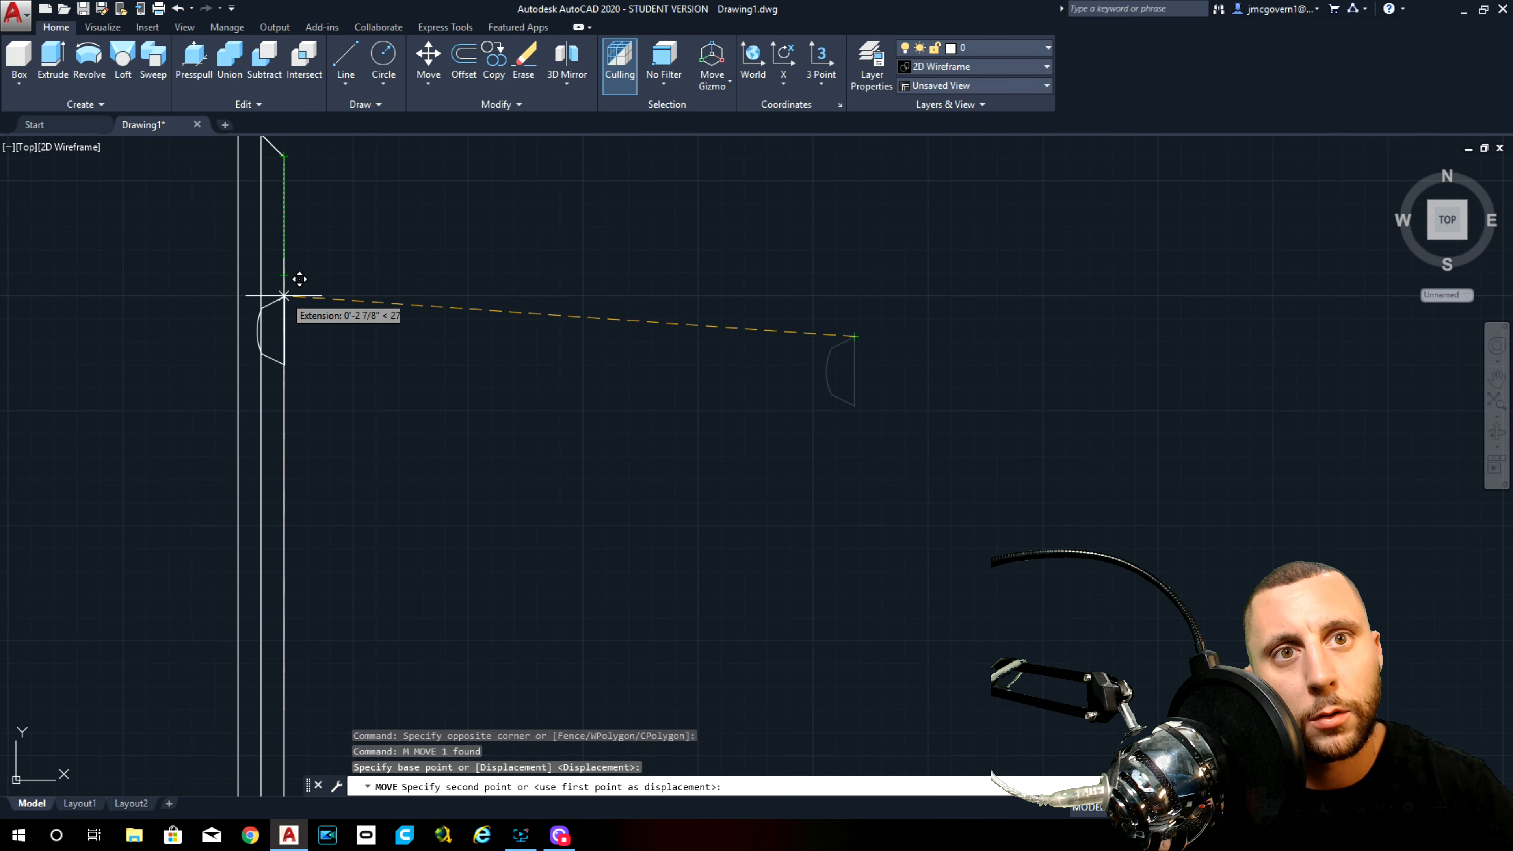
left_click(283, 279)
Step: Move the profile by its outer base corner to the upper end of the groove path's straight side, where the rounded corner ends
scroll(335, 306, "down", 3)
middle_click_drag(336, 306, 166, 257, "shift")
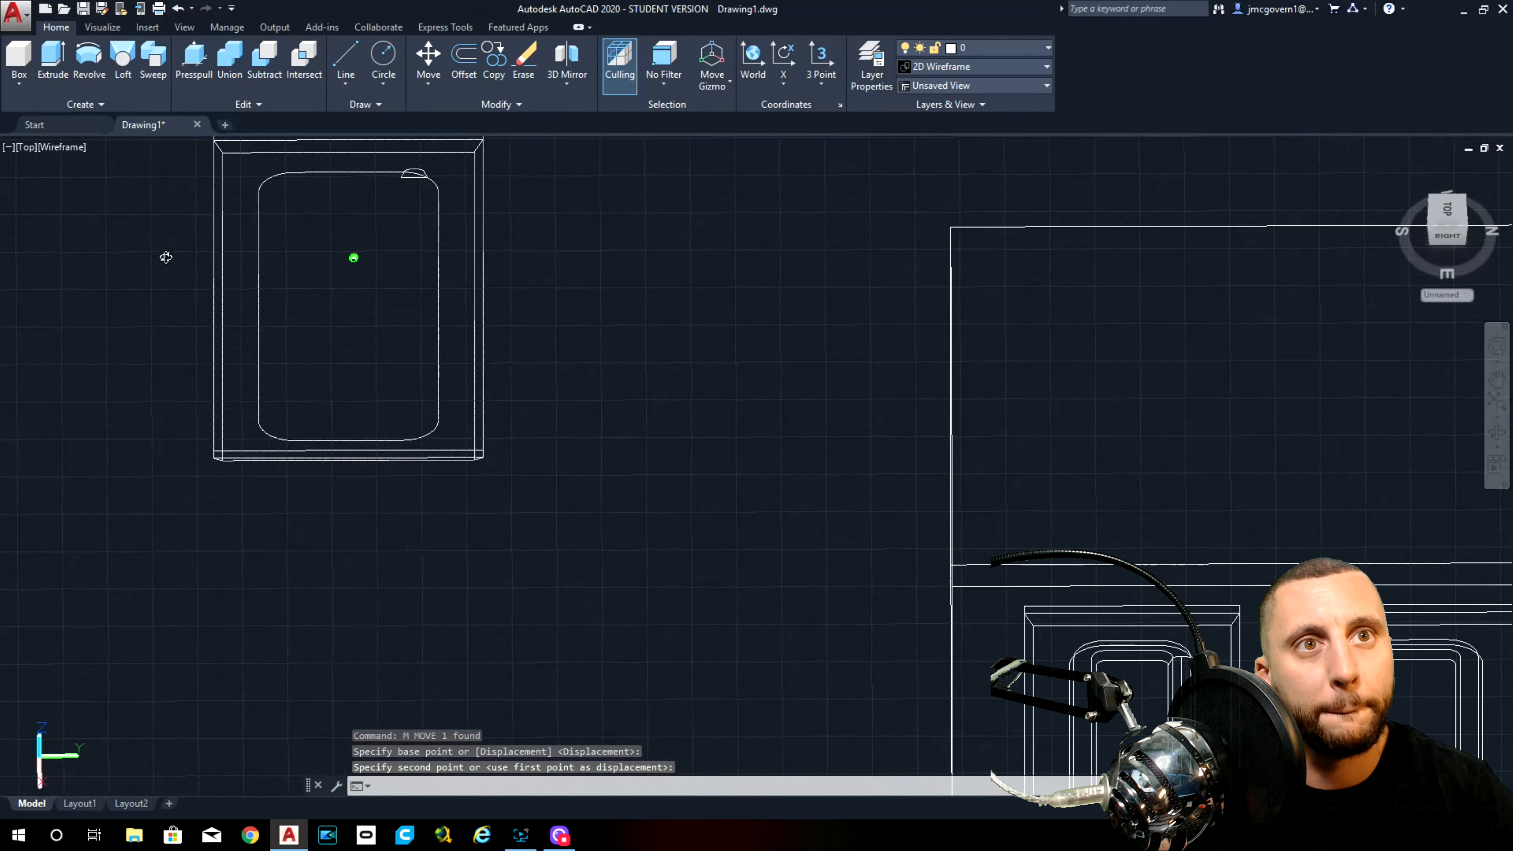
scroll(395, 226, "up", 8)
left_click(427, 222)
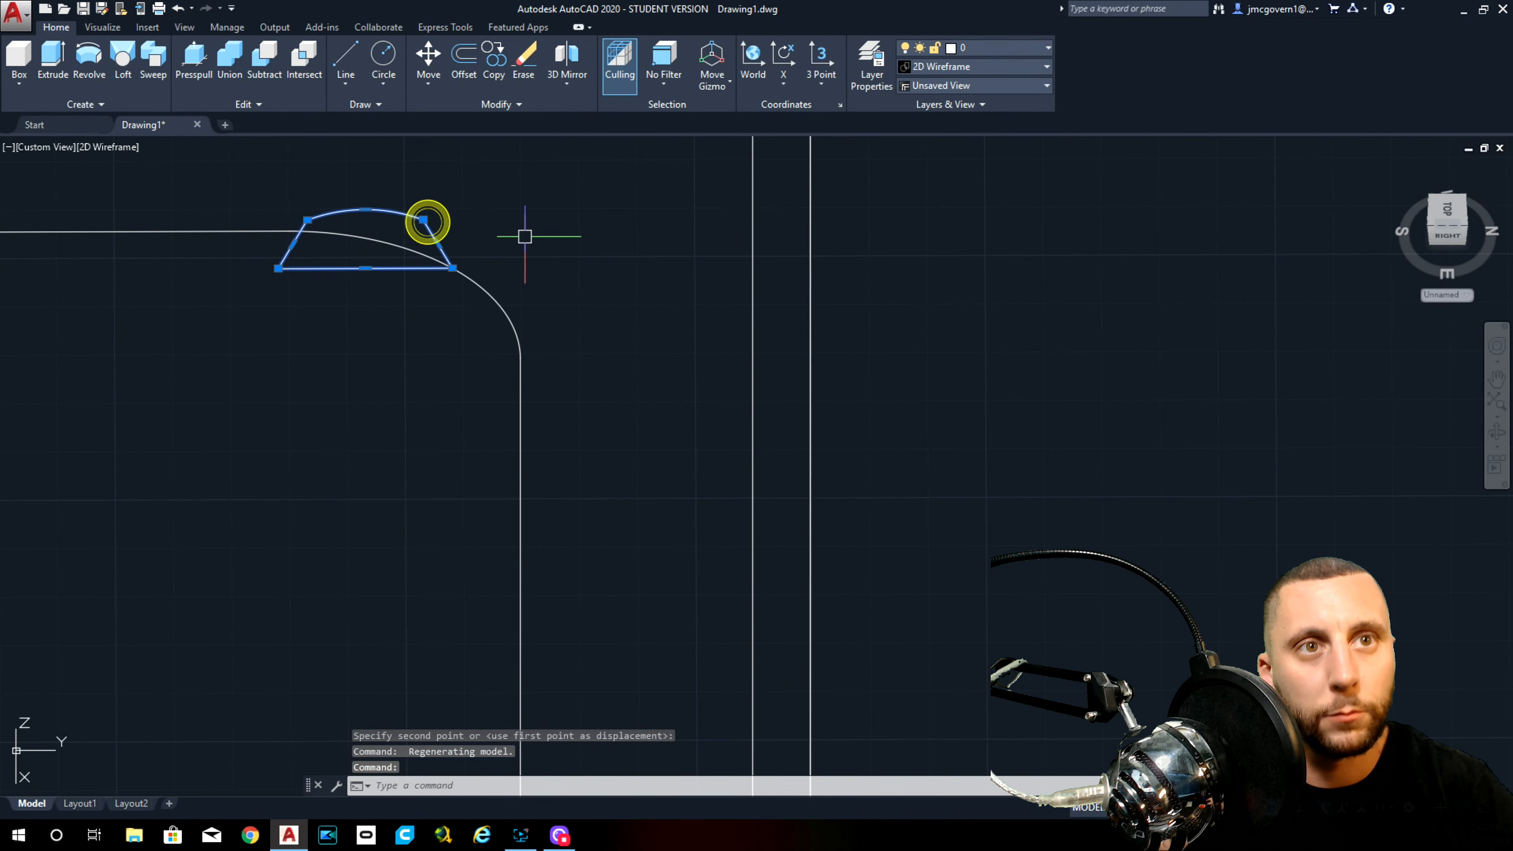
type("m")
key("Return")
left_click(452, 268)
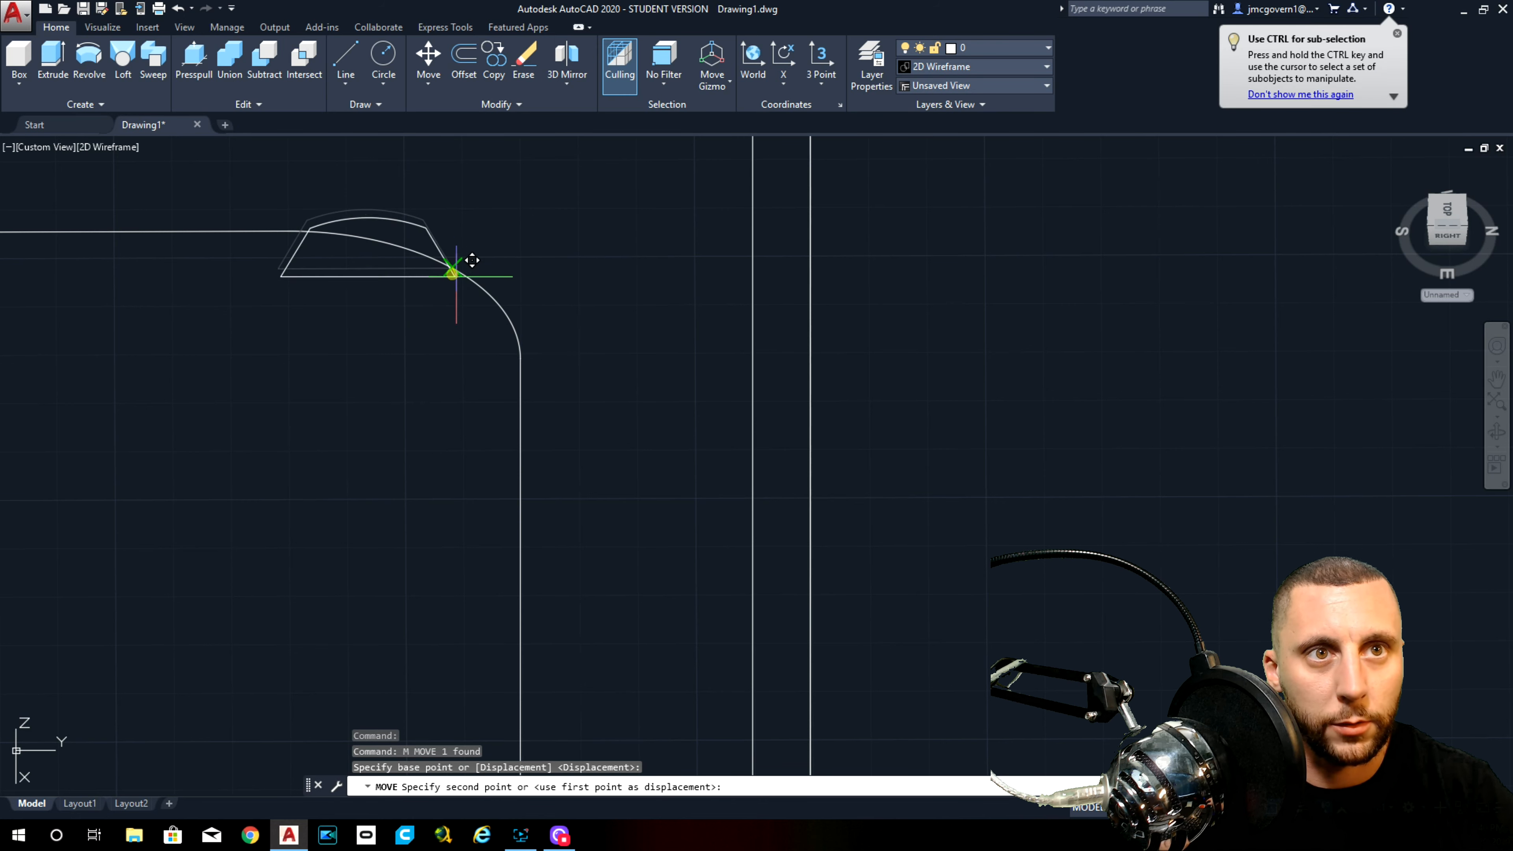
left_click(519, 361)
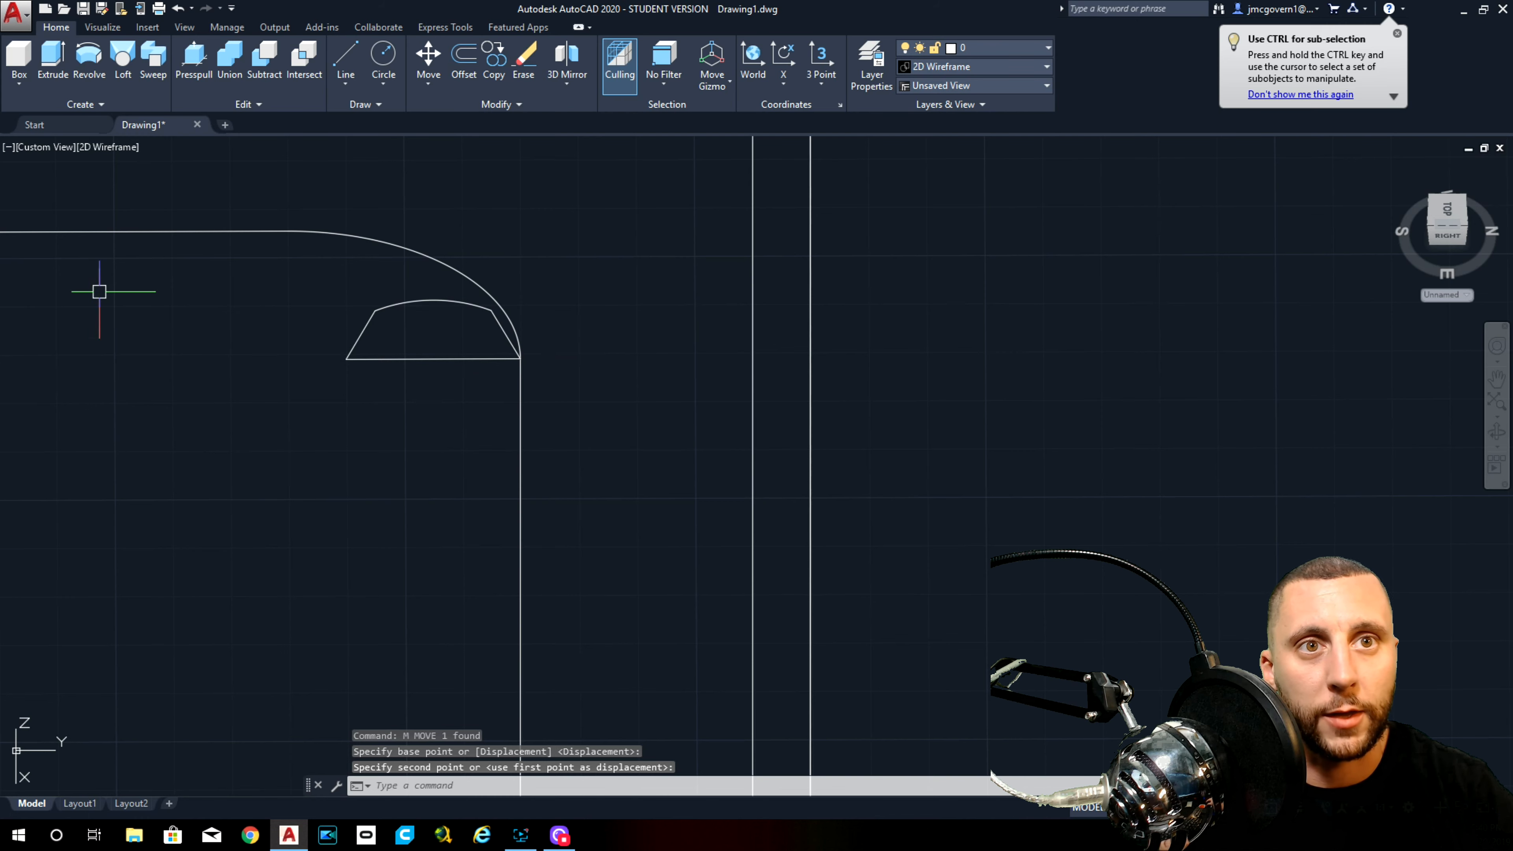
Step: Copy the profile from its outer base corner to the lower end of the same straight side of the groove path
left_click(430, 359)
type("c")
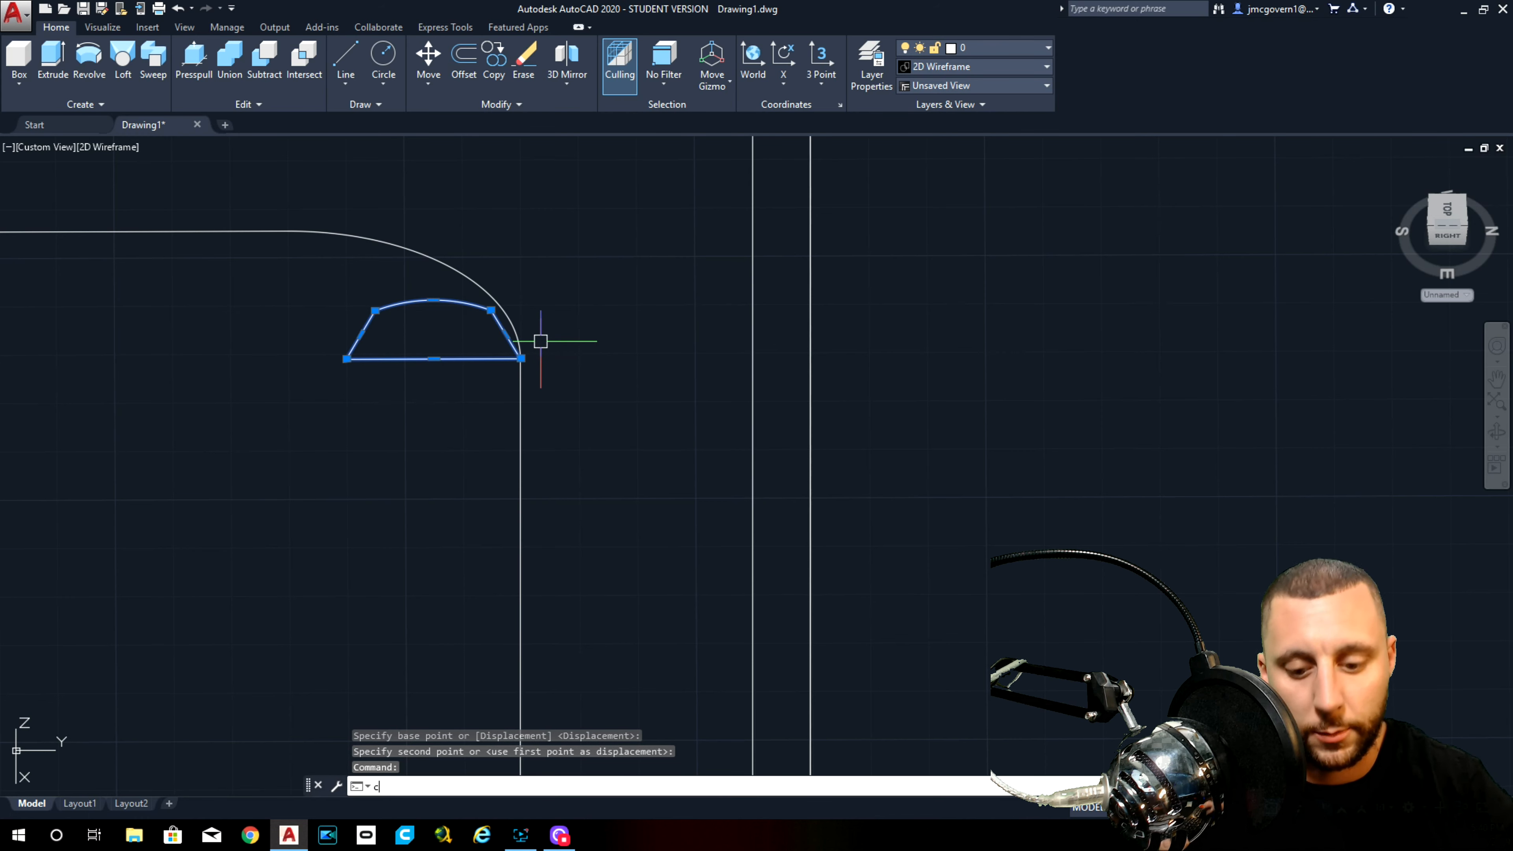
type("opy")
key("Return")
left_click(521, 358)
scroll(524, 476, "down", 4)
middle_click_drag(523, 482, 589, 149)
middle_click_drag(564, 444, 567, 436)
left_click(591, 601)
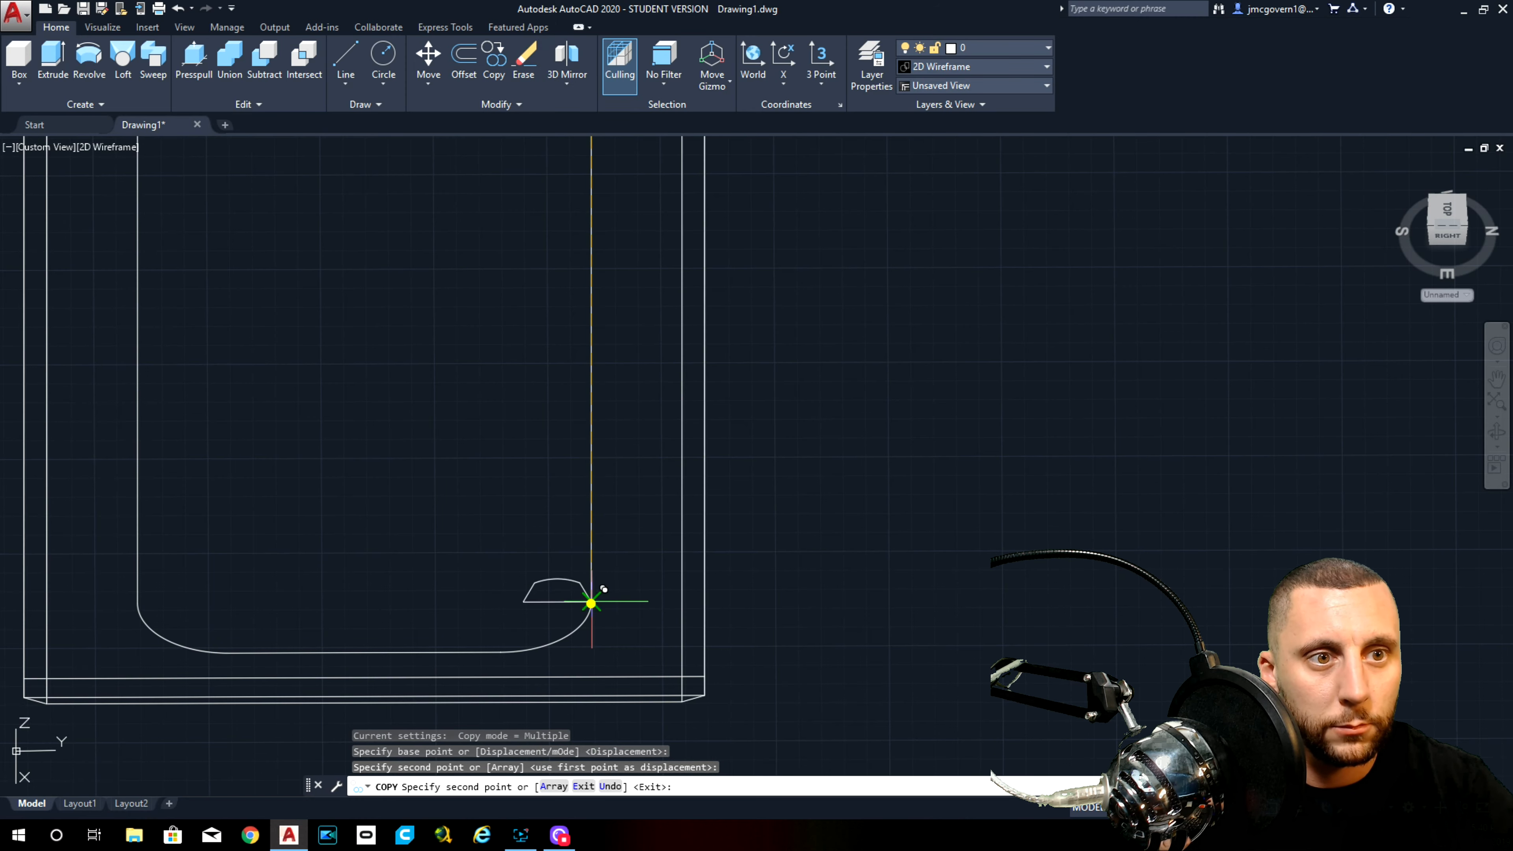
key("Escape")
Step: Sweep the upper profile along the rounded groove path as a solid
scroll(641, 540, "down", 5)
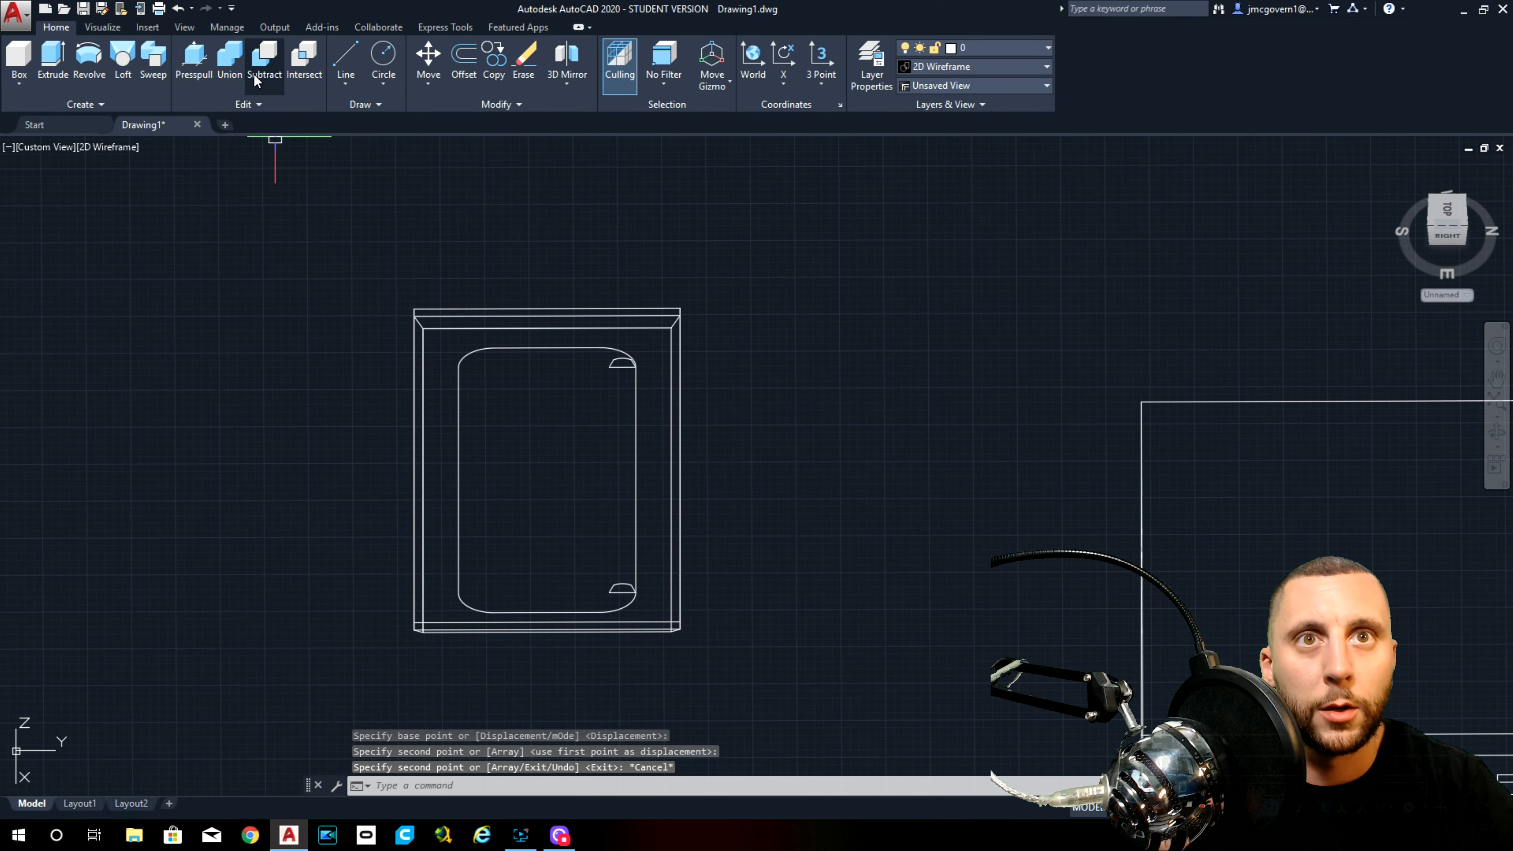
left_click(156, 72)
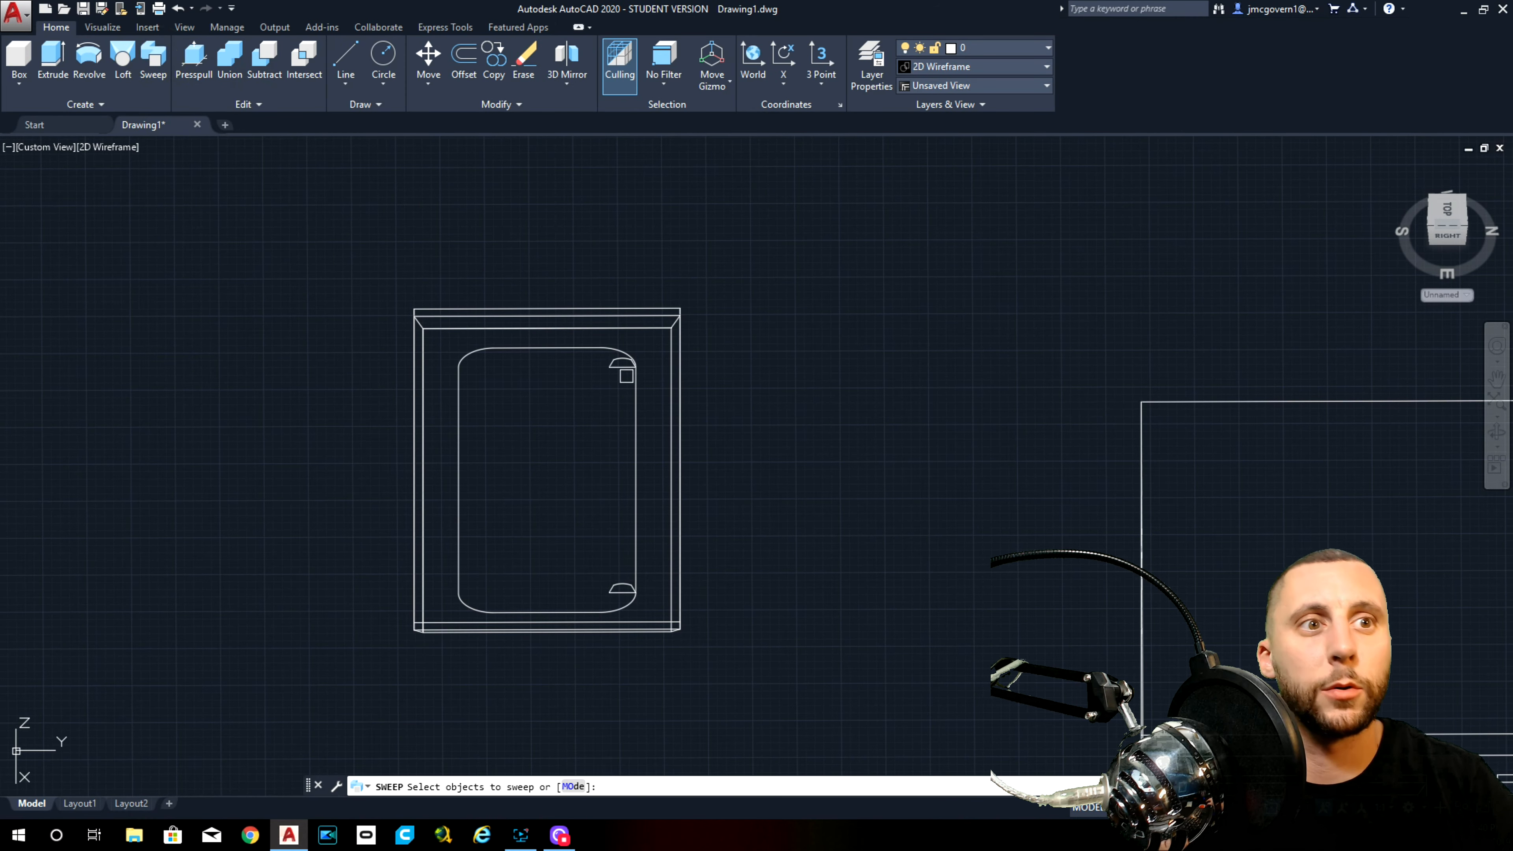
left_click(625, 374)
key("Return")
left_click(585, 350)
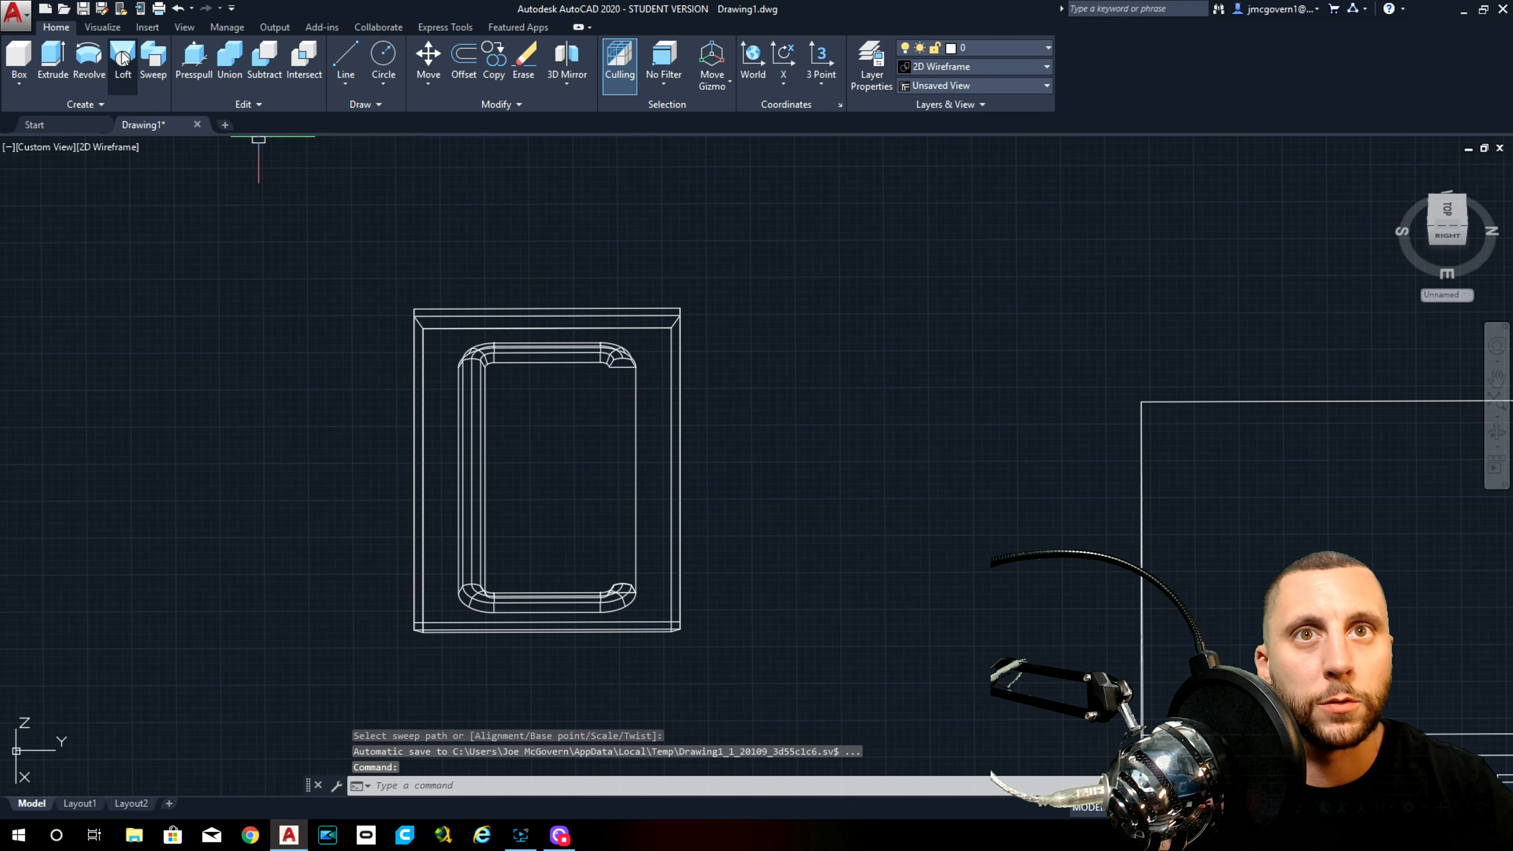
Step: Sweep the lower profile along the remaining straight side of the groove path to close the loop
left_click(157, 64)
left_click(567, 555)
left_click(665, 630)
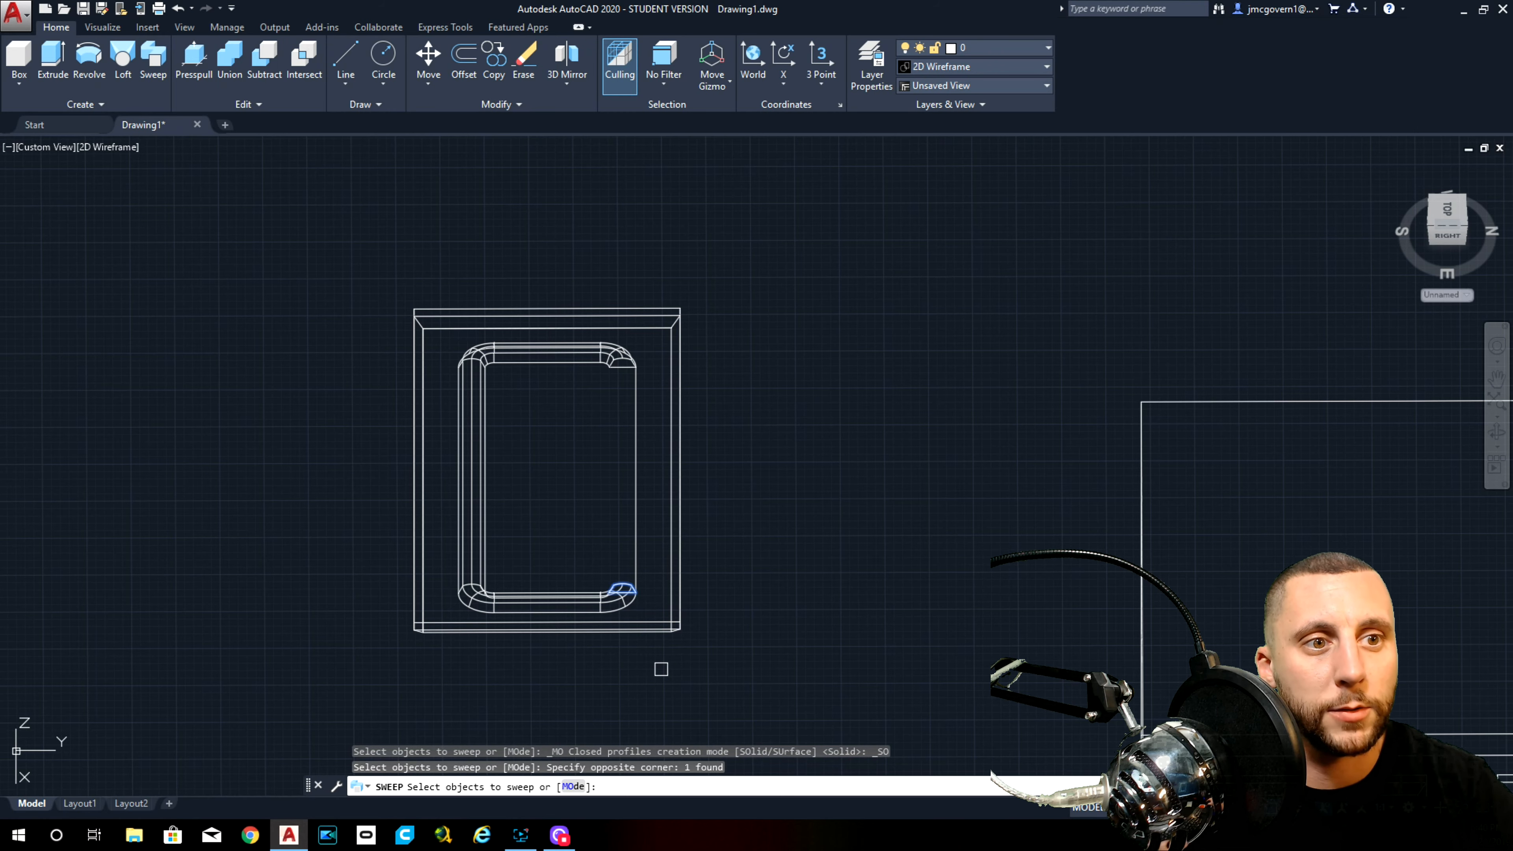
key("Return")
middle_click_drag(638, 553, 559, 293, "shift")
left_click(265, 60)
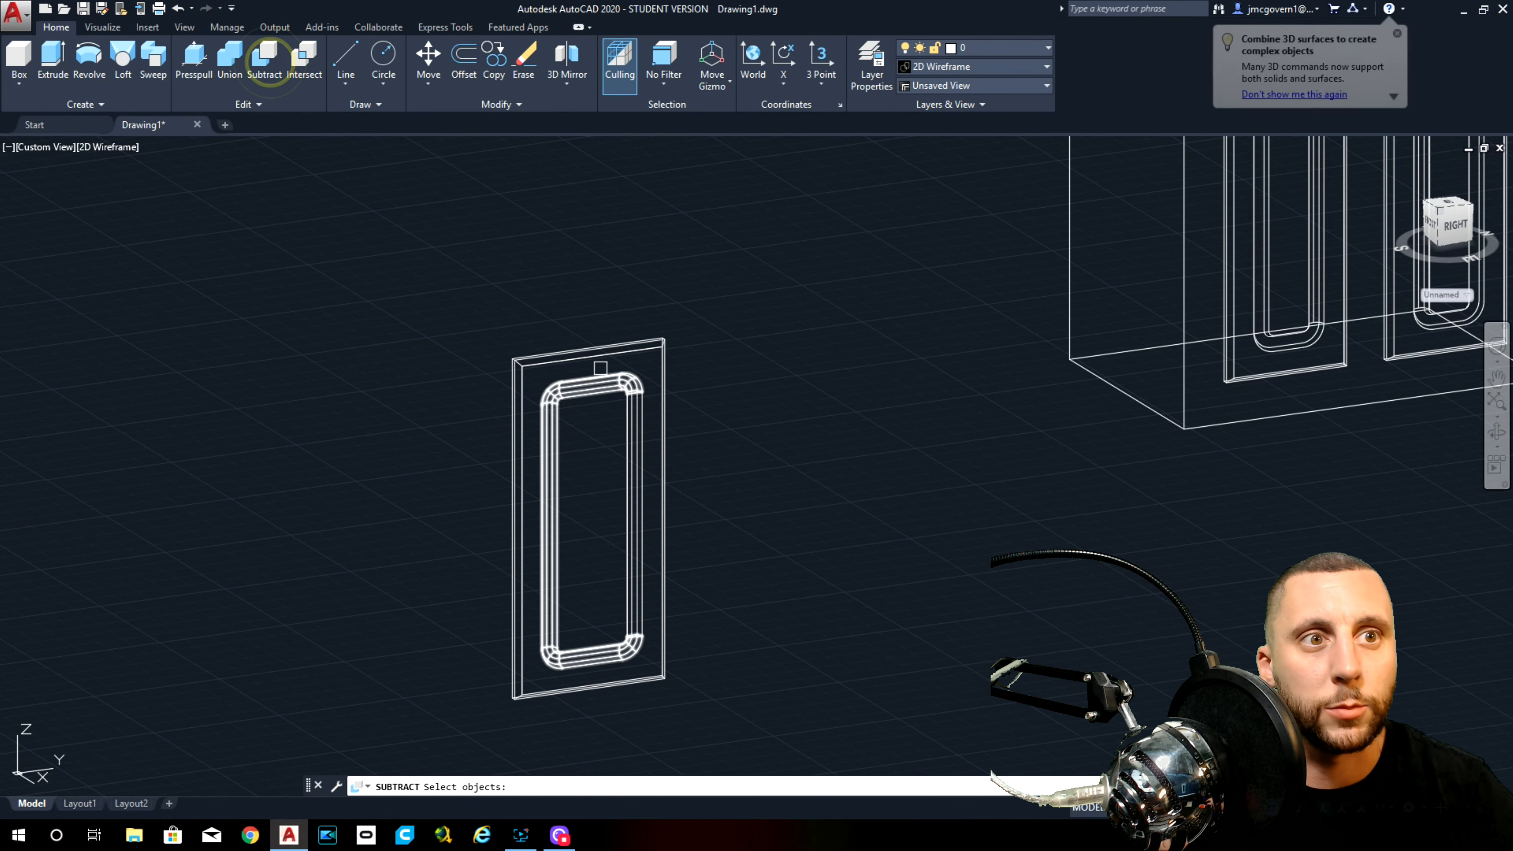
left_click(597, 352)
key("Escape")
Step: Erase the two leftover lines along the new panel's upper edge
left_click(550, 359)
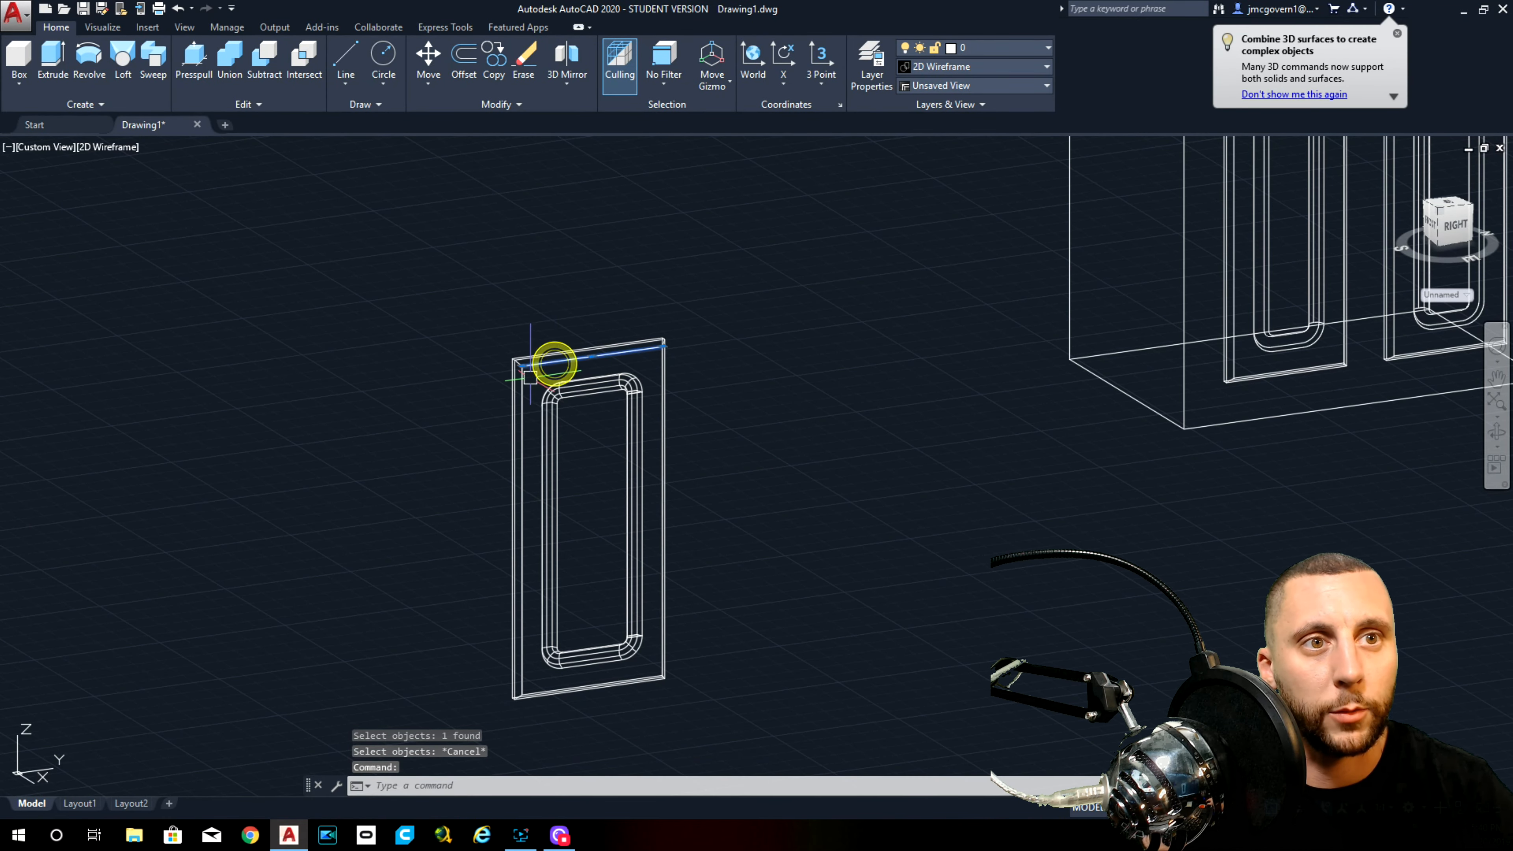
key("Escape")
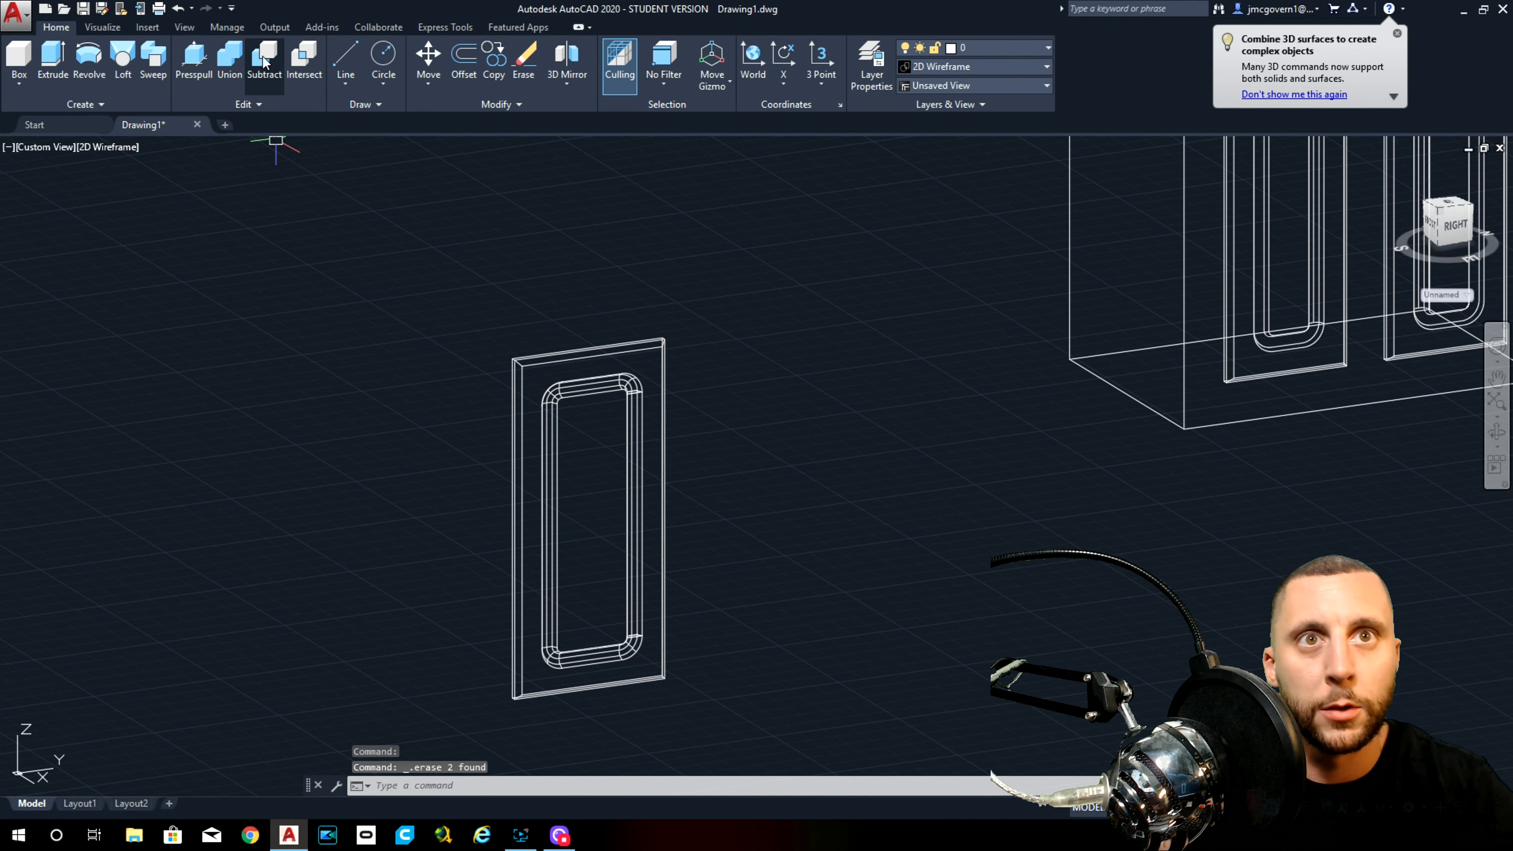
Step: Subtract both swept groove solids from the new door panel
left_click(264, 60)
left_click(560, 344)
left_click(534, 372)
key("Return")
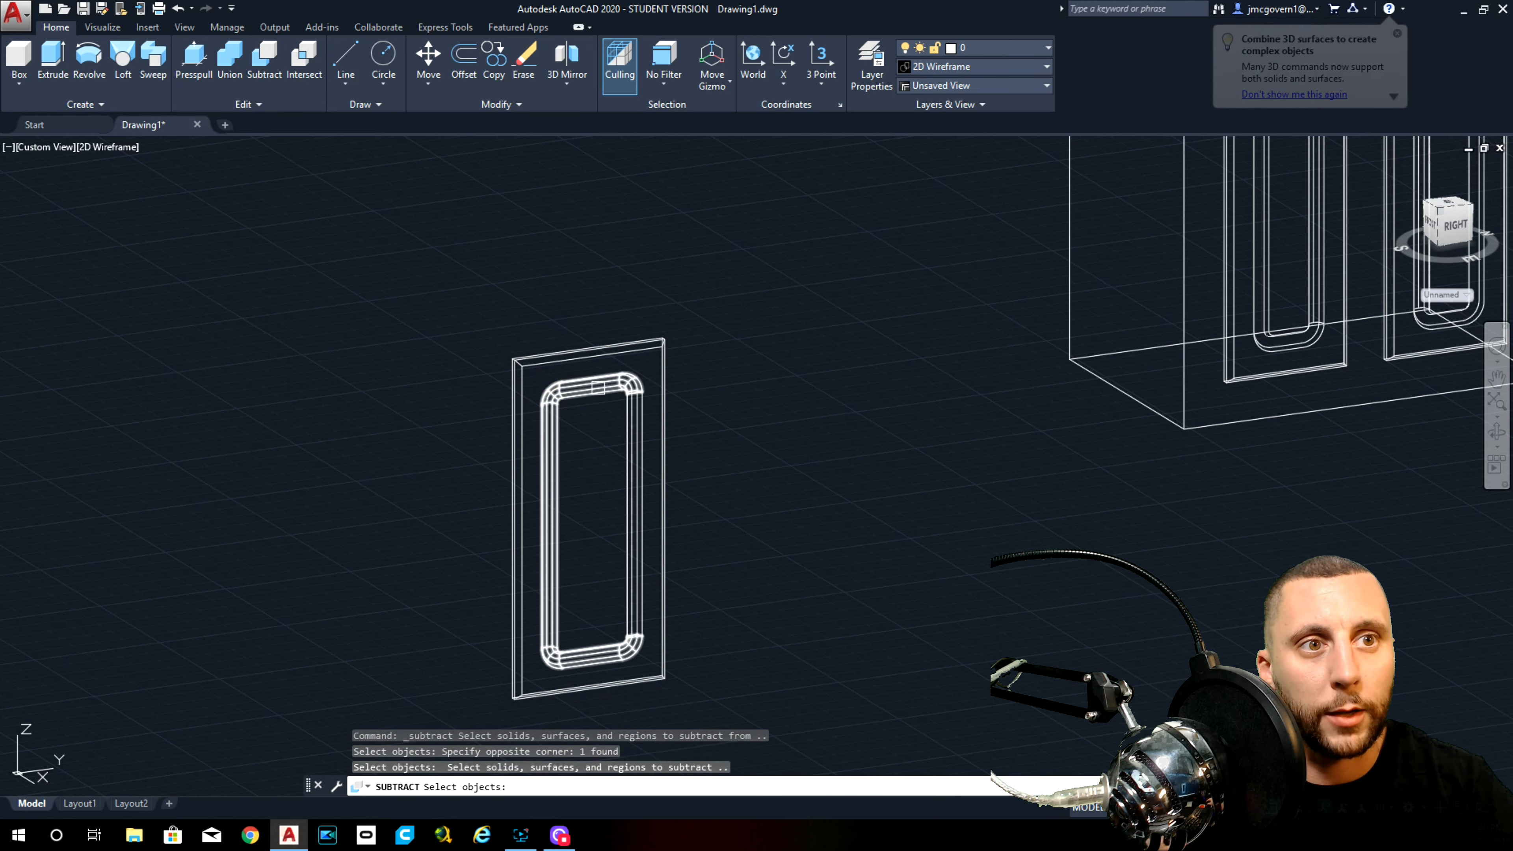
left_click(601, 388)
left_click(637, 417)
key("Return")
scroll(670, 455, "down", 2)
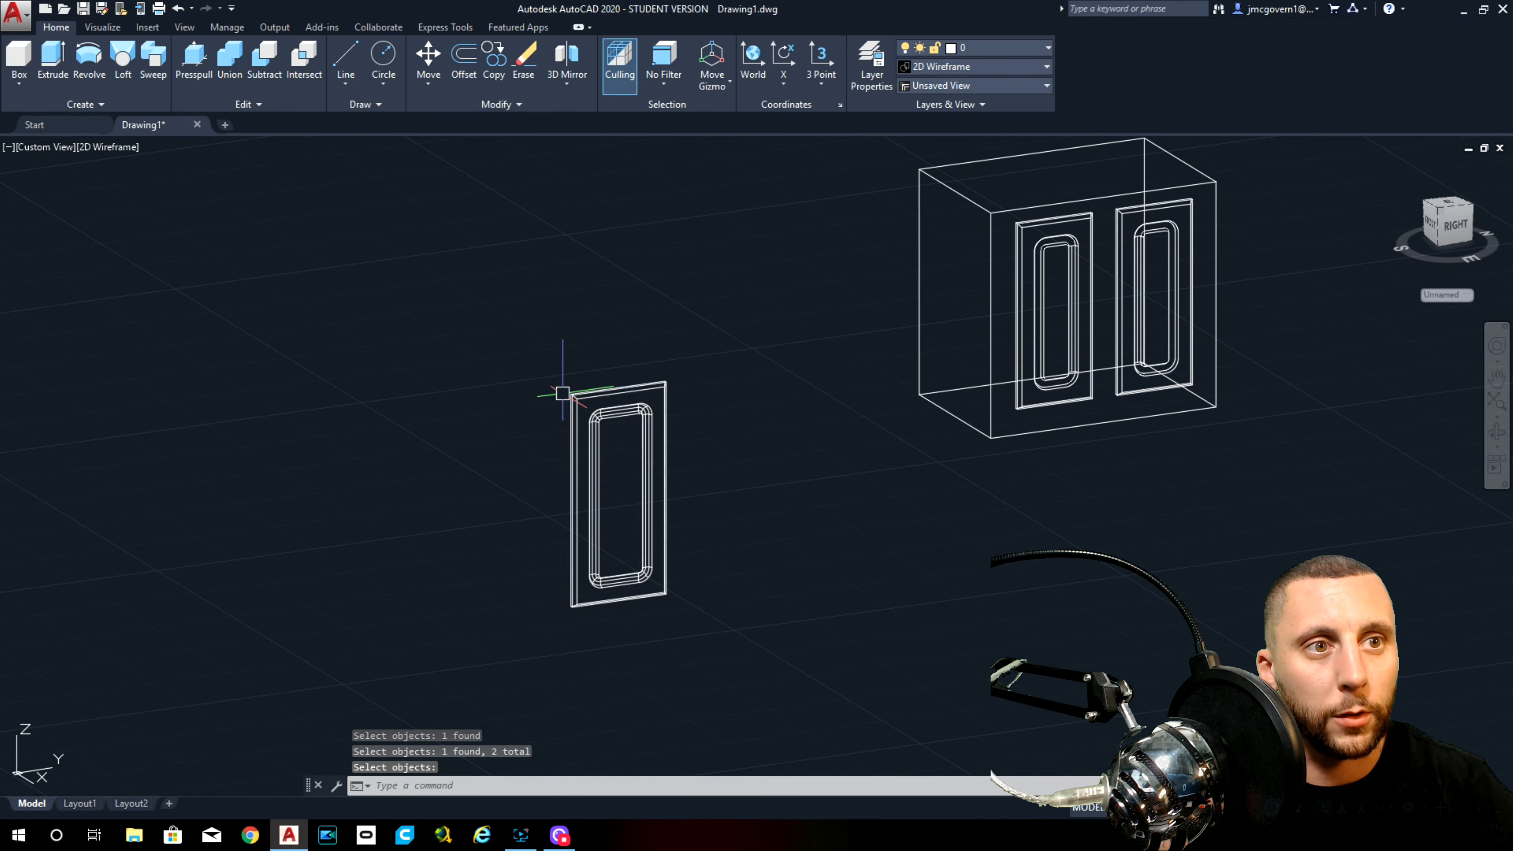
Step: Delete the two old grooved doors from the front of the cabinet
left_click(1029, 323)
left_click(1140, 304)
key("Delete")
Step: Move the new grooved door by its upper back corner to the cabinet's upper front corner
middle_click_drag(876, 488, 648, 437)
left_click(499, 332)
left_click(334, 443)
type("m")
key("Return")
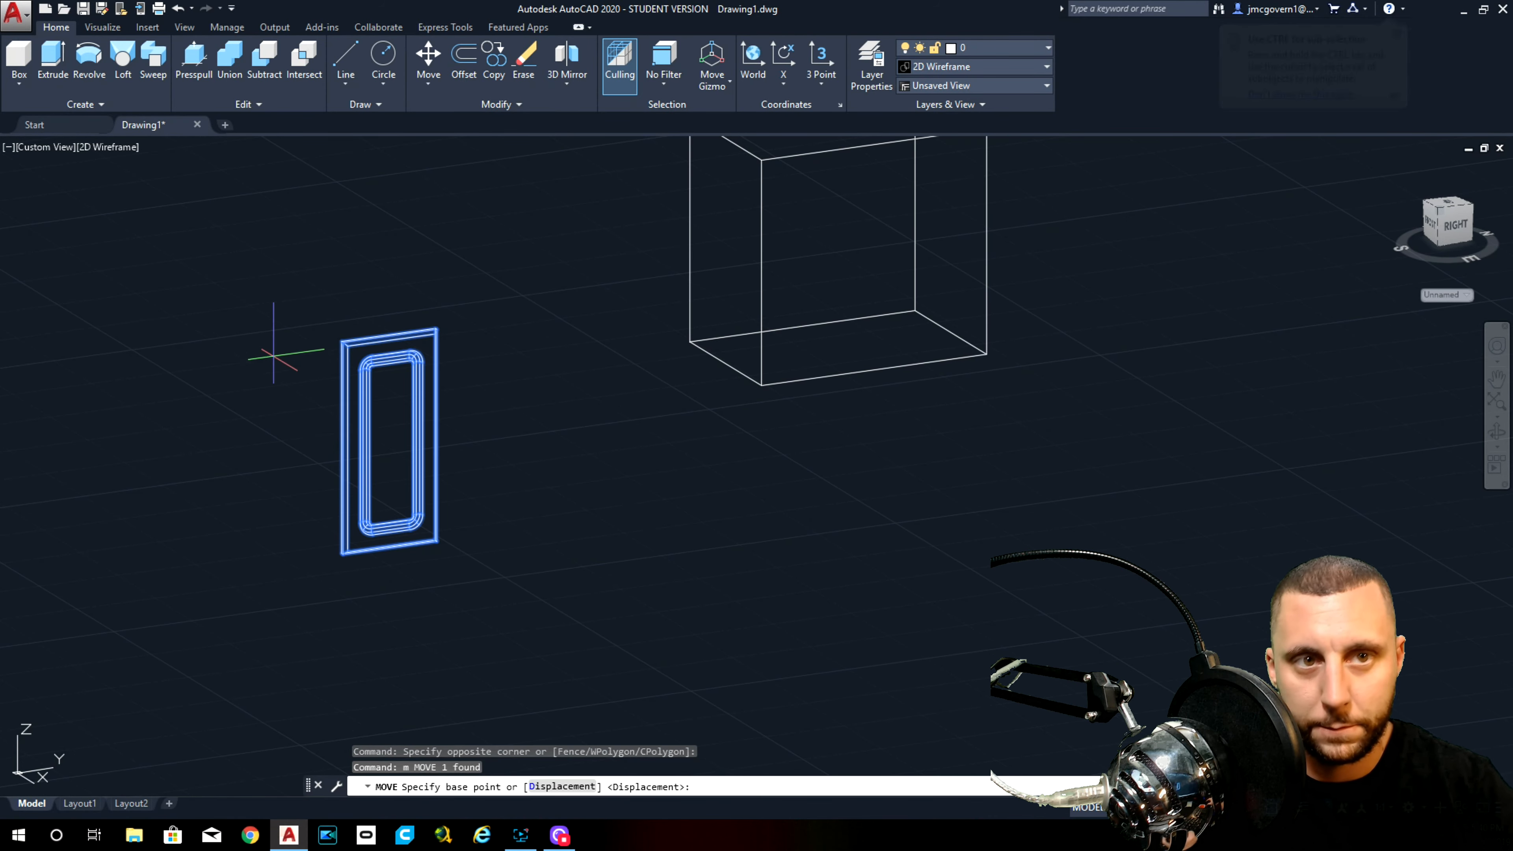
scroll(270, 348, "up", 8)
left_click(690, 342)
scroll(705, 339, "down", 8)
middle_click_drag(809, 344, 594, 617)
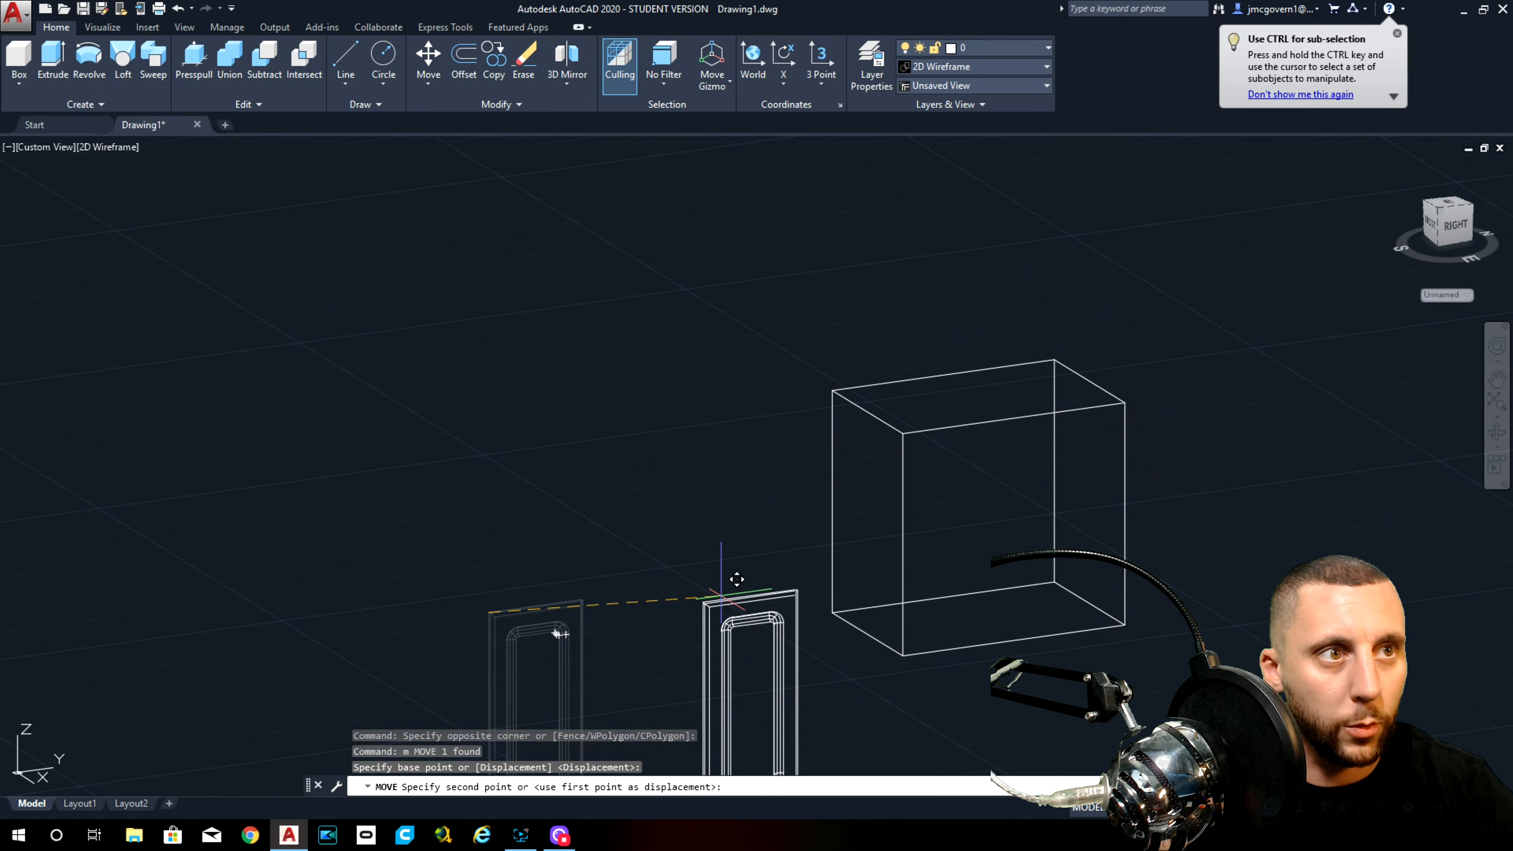
left_click(903, 433)
scroll(904, 433, "down", 4)
middle_click_drag(905, 432, 702, 345)
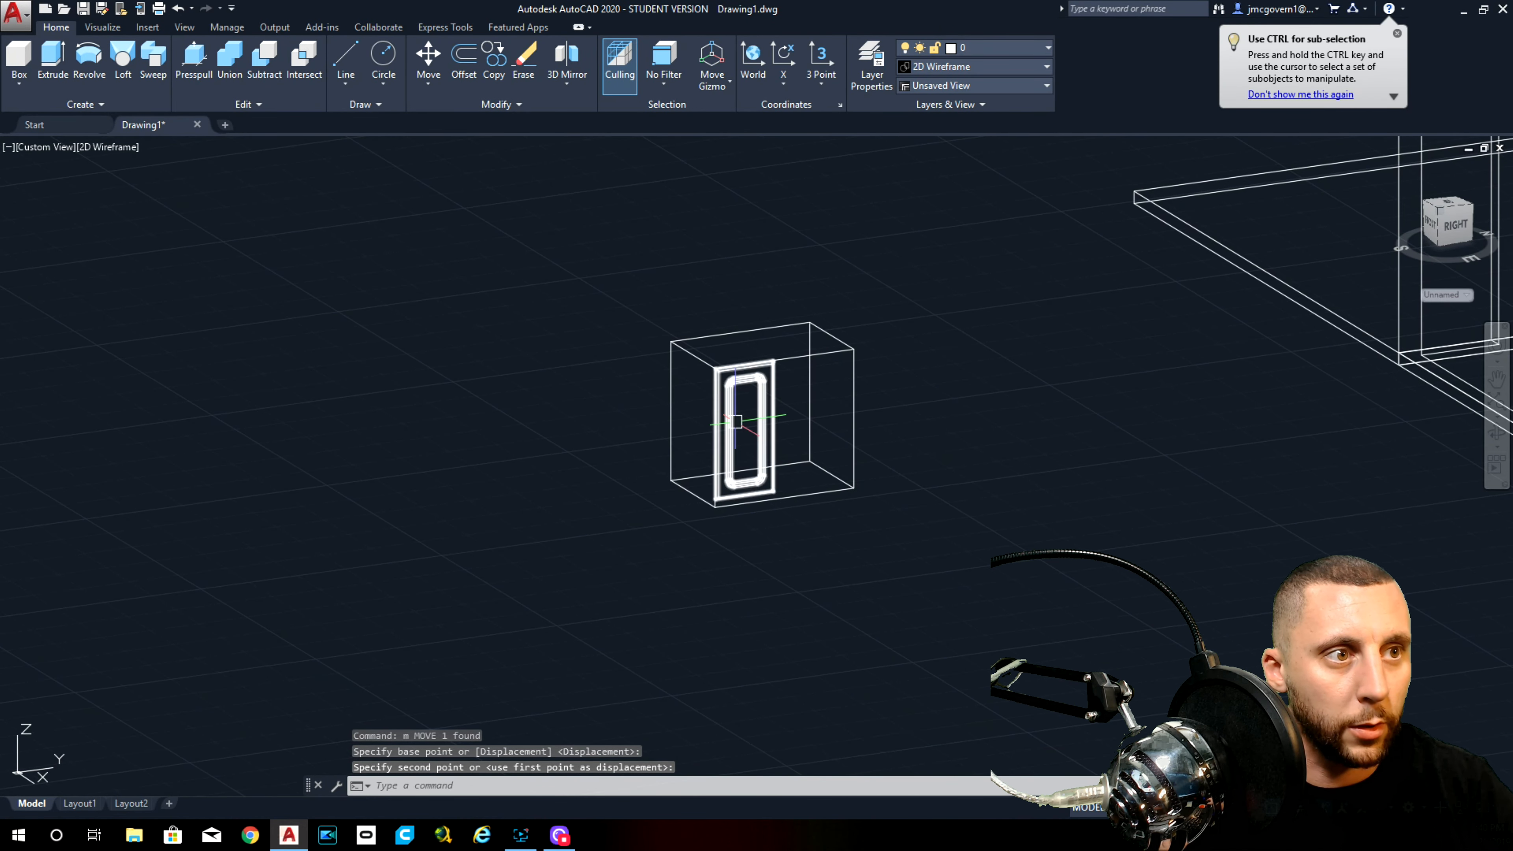
Step: Switch to the Right view and move the door 1 inch straight down on the cabinet front
left_click(46, 148)
left_click(90, 256)
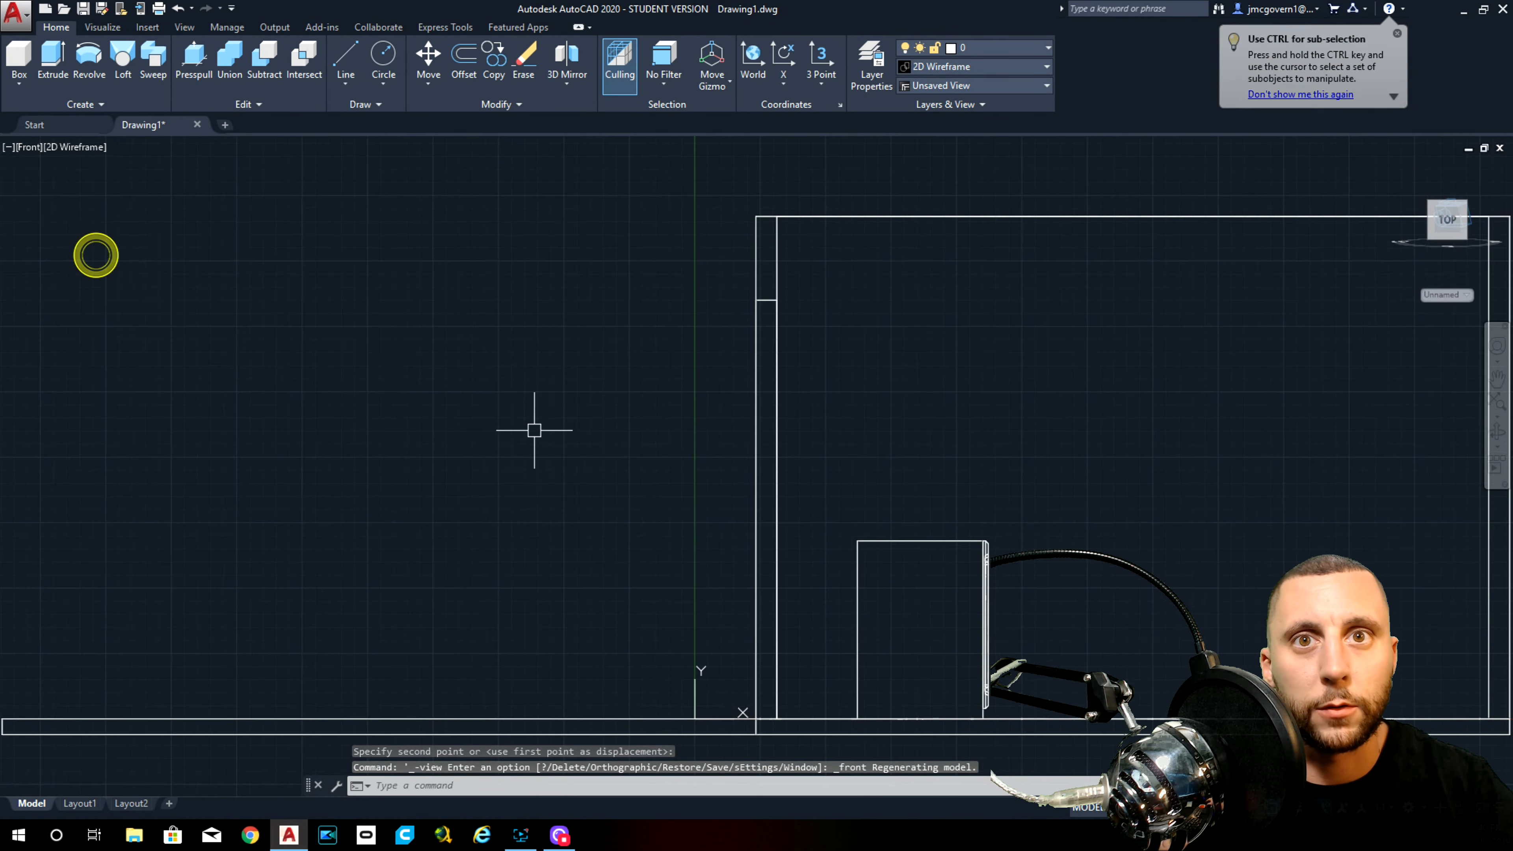
left_click(25, 147)
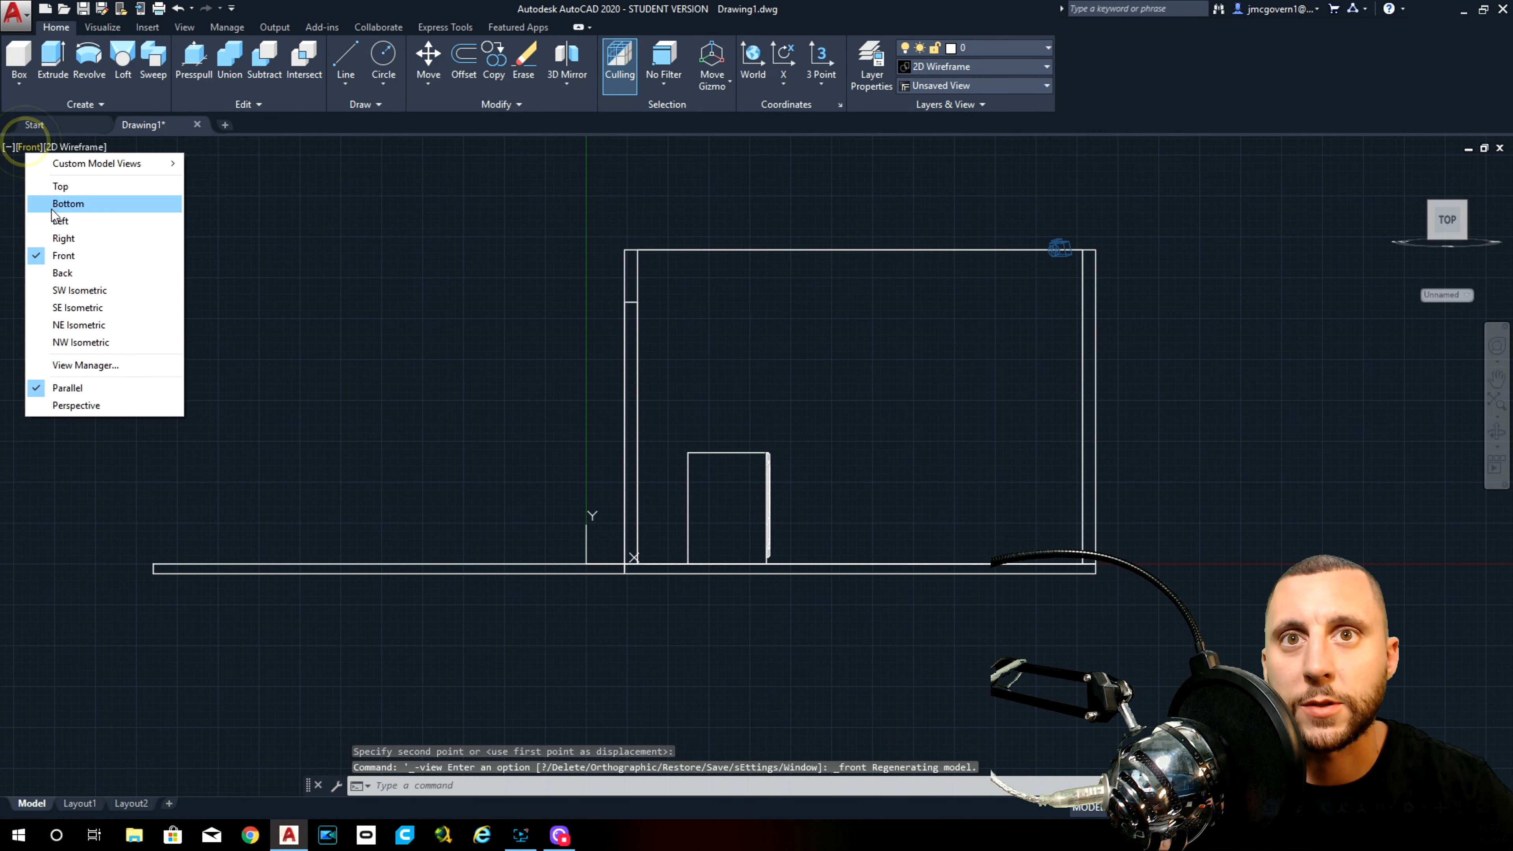
left_click(61, 239)
scroll(371, 325, "down", 2)
middle_click_drag(371, 325, 583, 346)
scroll(417, 444, "up", 8)
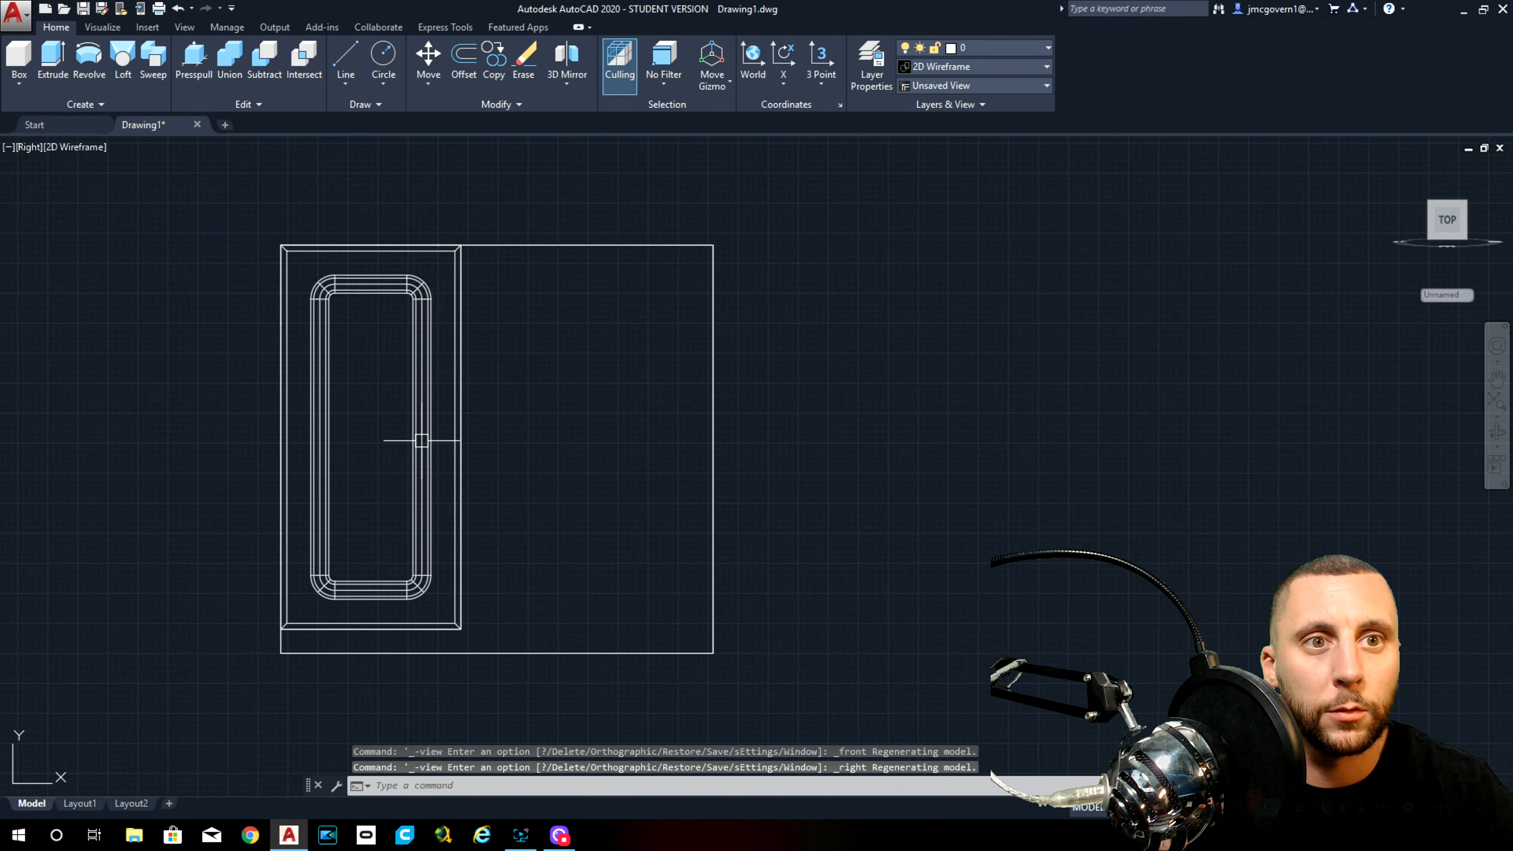
scroll(429, 429, "down", 3)
left_click(517, 365)
left_click(419, 405)
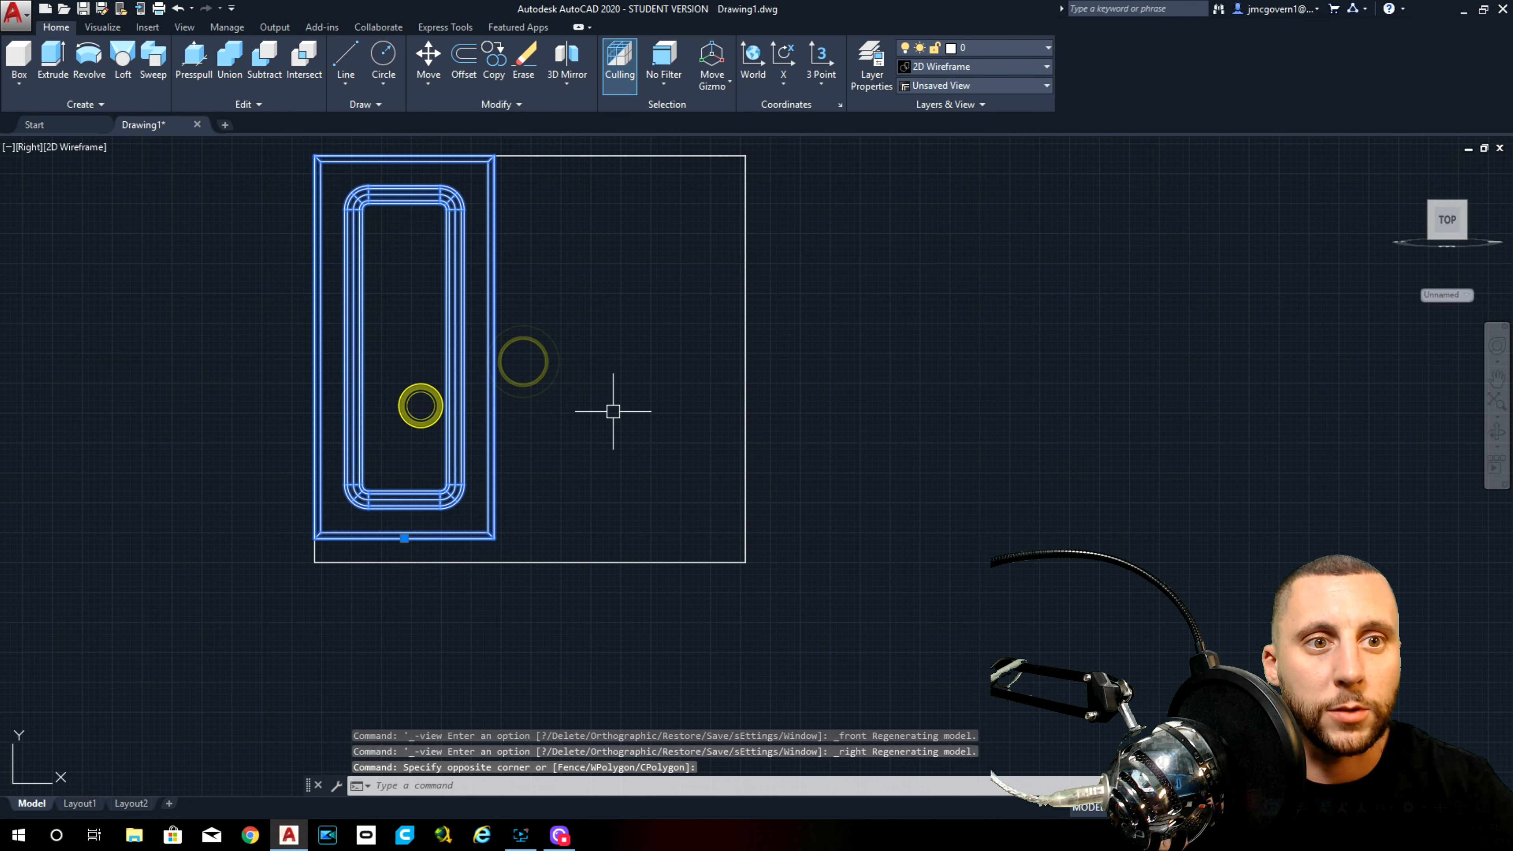
type("m")
key("Return")
left_click(608, 354)
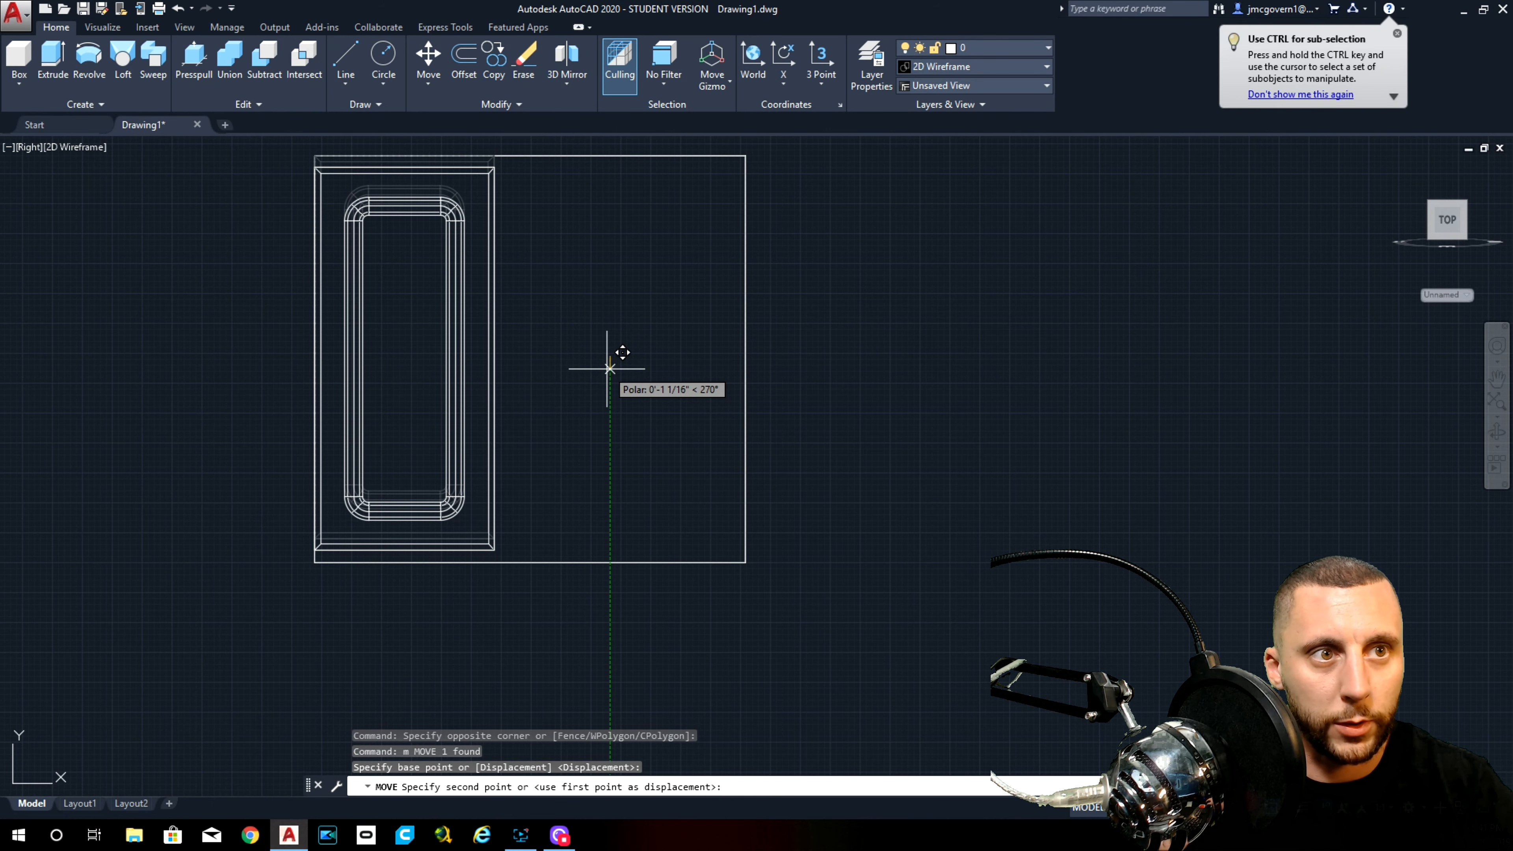
type("1")
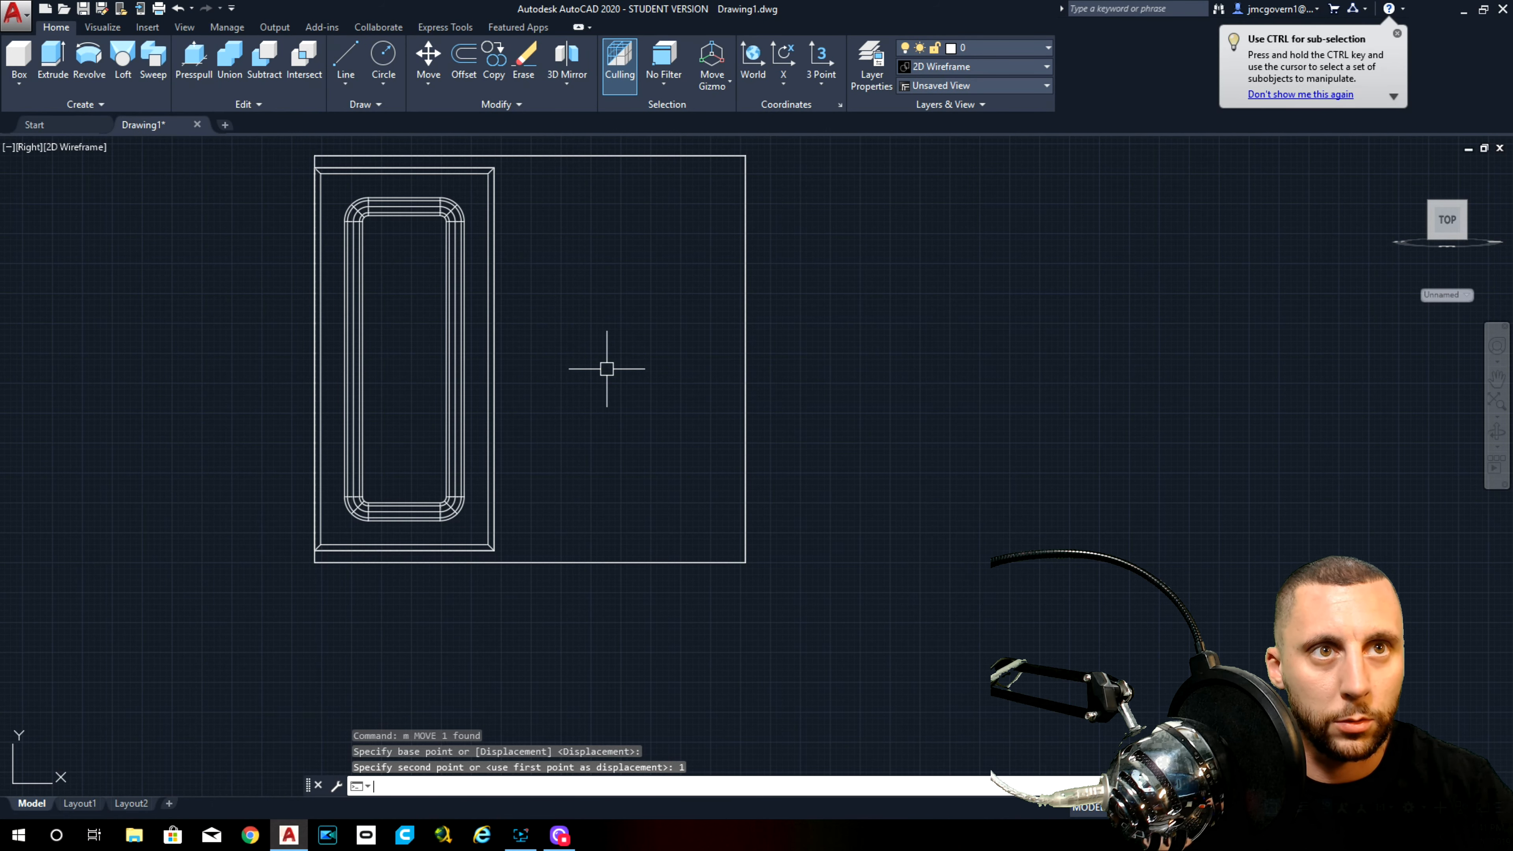
Step: Move the new grooved door 2 inches horizontally to the right on the cabinet front
key("Return")
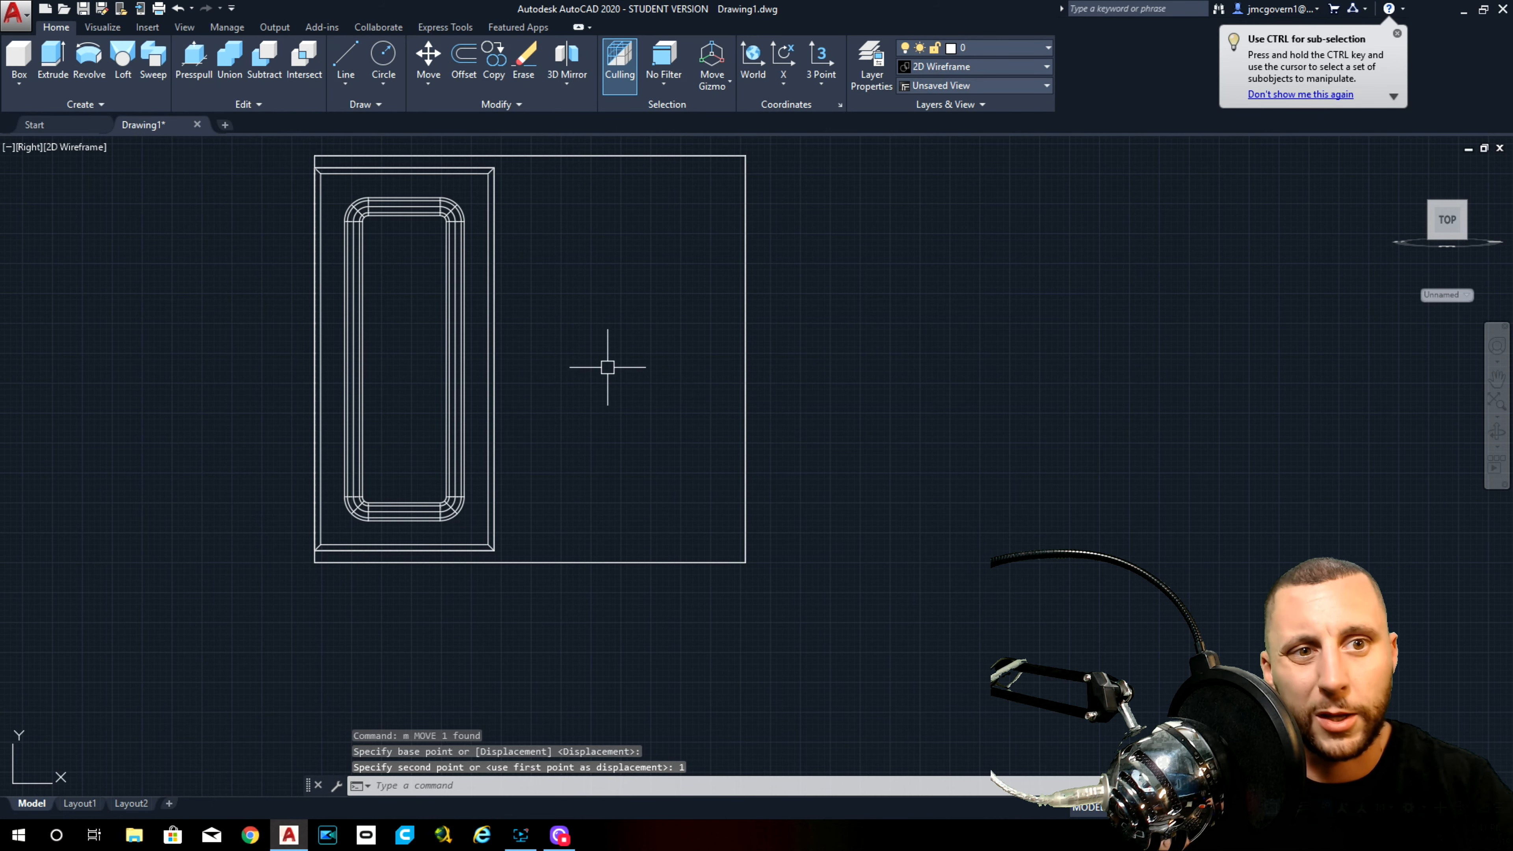
left_click(530, 297)
left_click(484, 327)
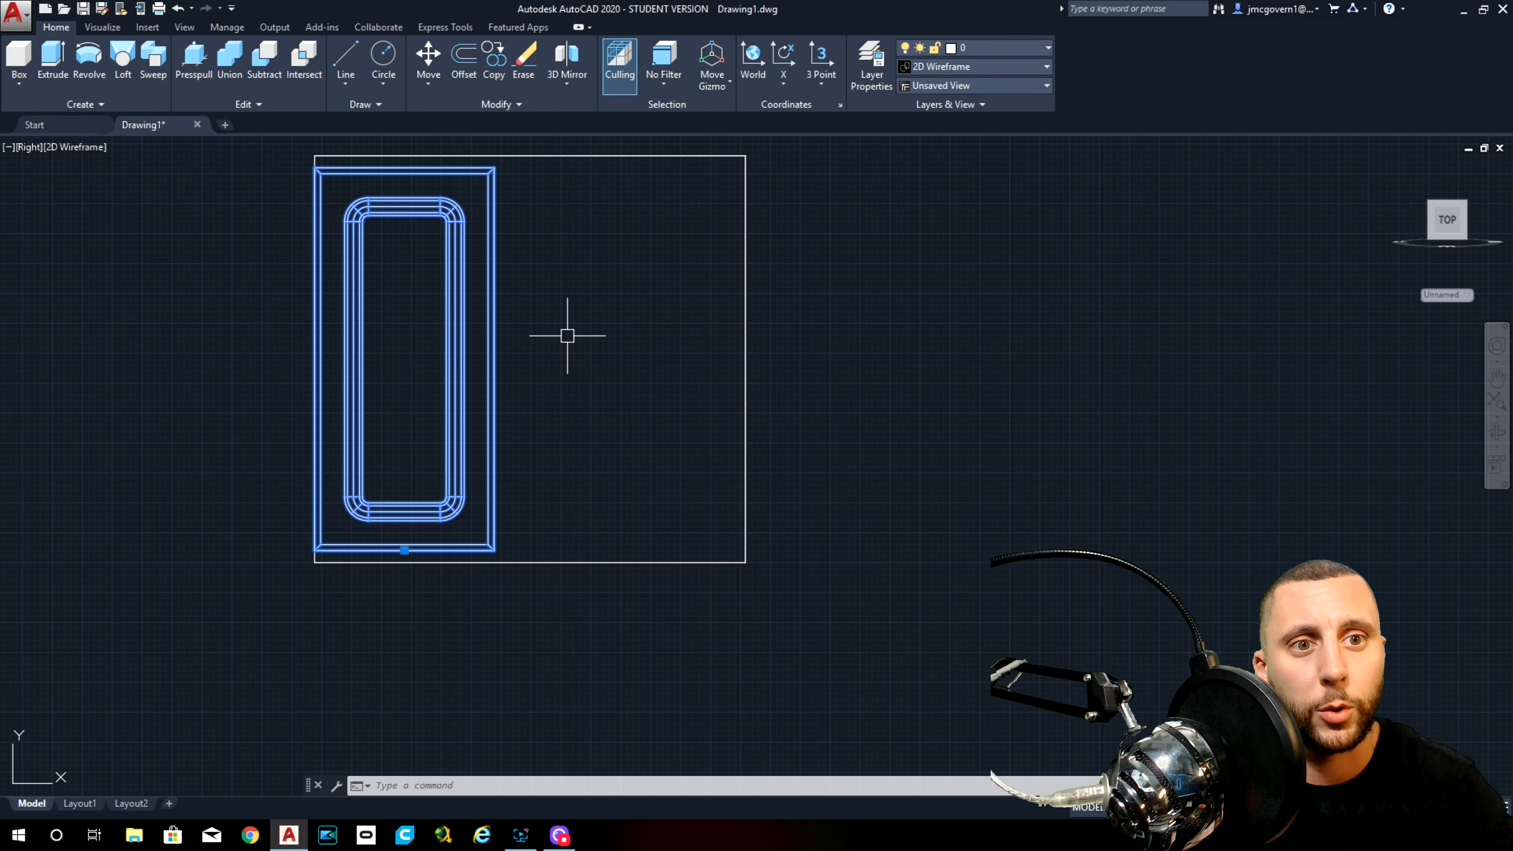
type("m")
key("Return")
left_click(554, 341)
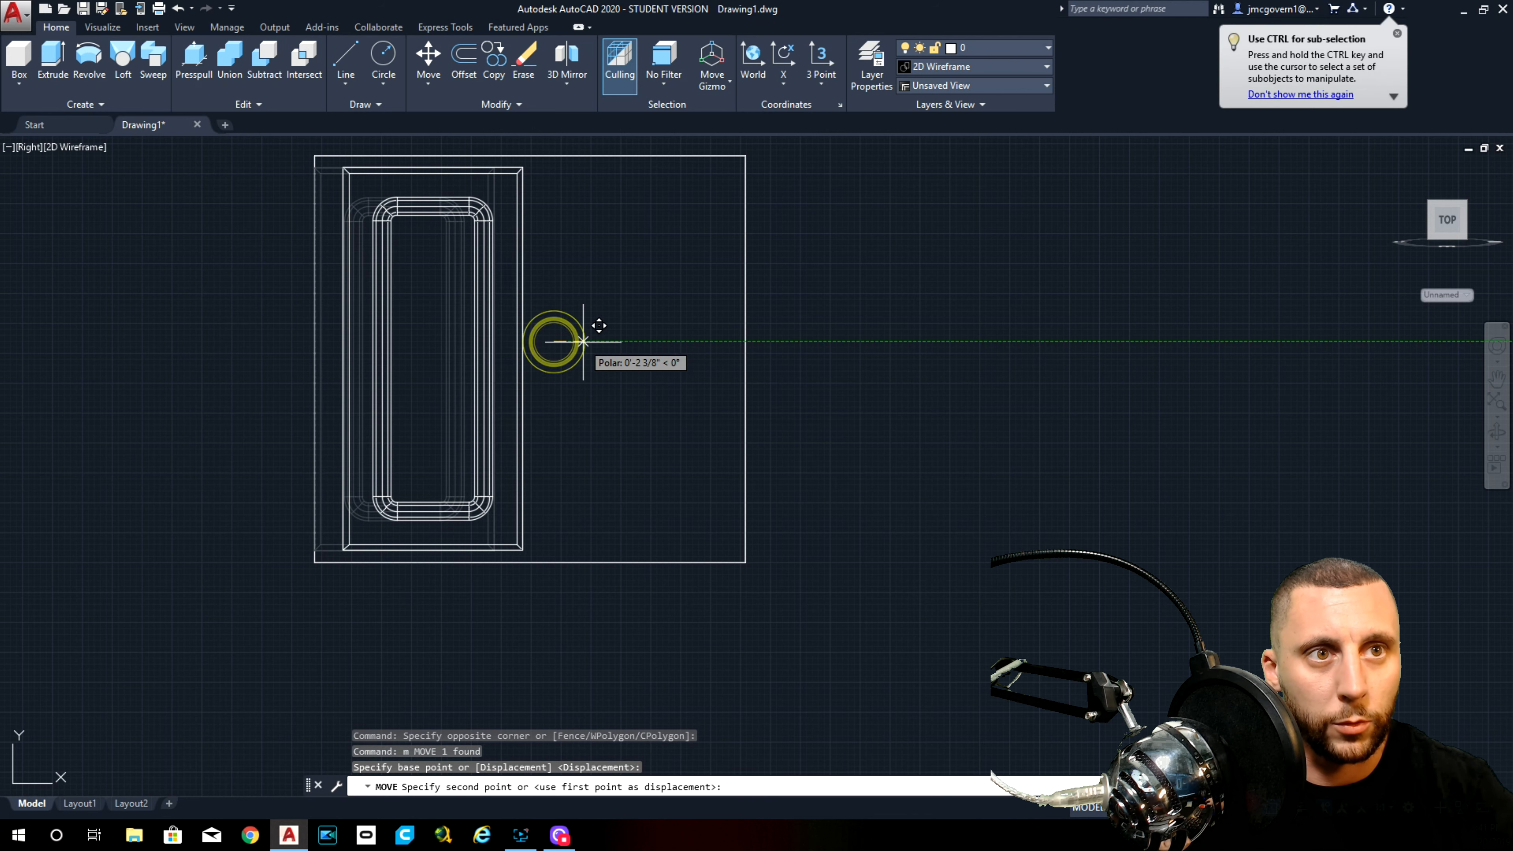
type("2")
key("Return")
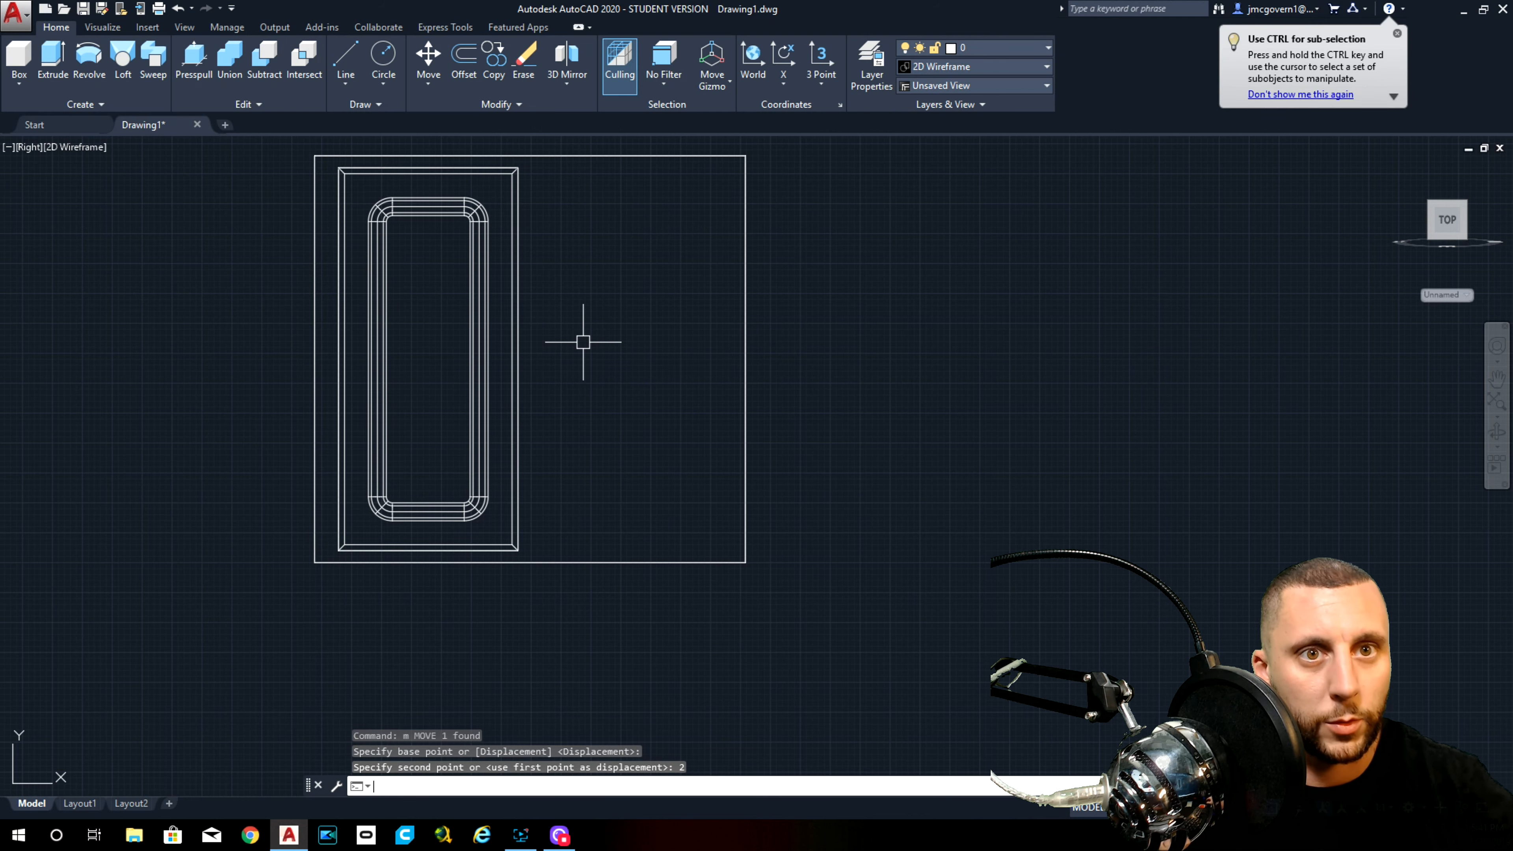
Step: Mirror the door about the vertical centreline through the midpoint of the cabinet's top edge, keeping the source door
left_click(517, 199)
type("mi")
key("Return")
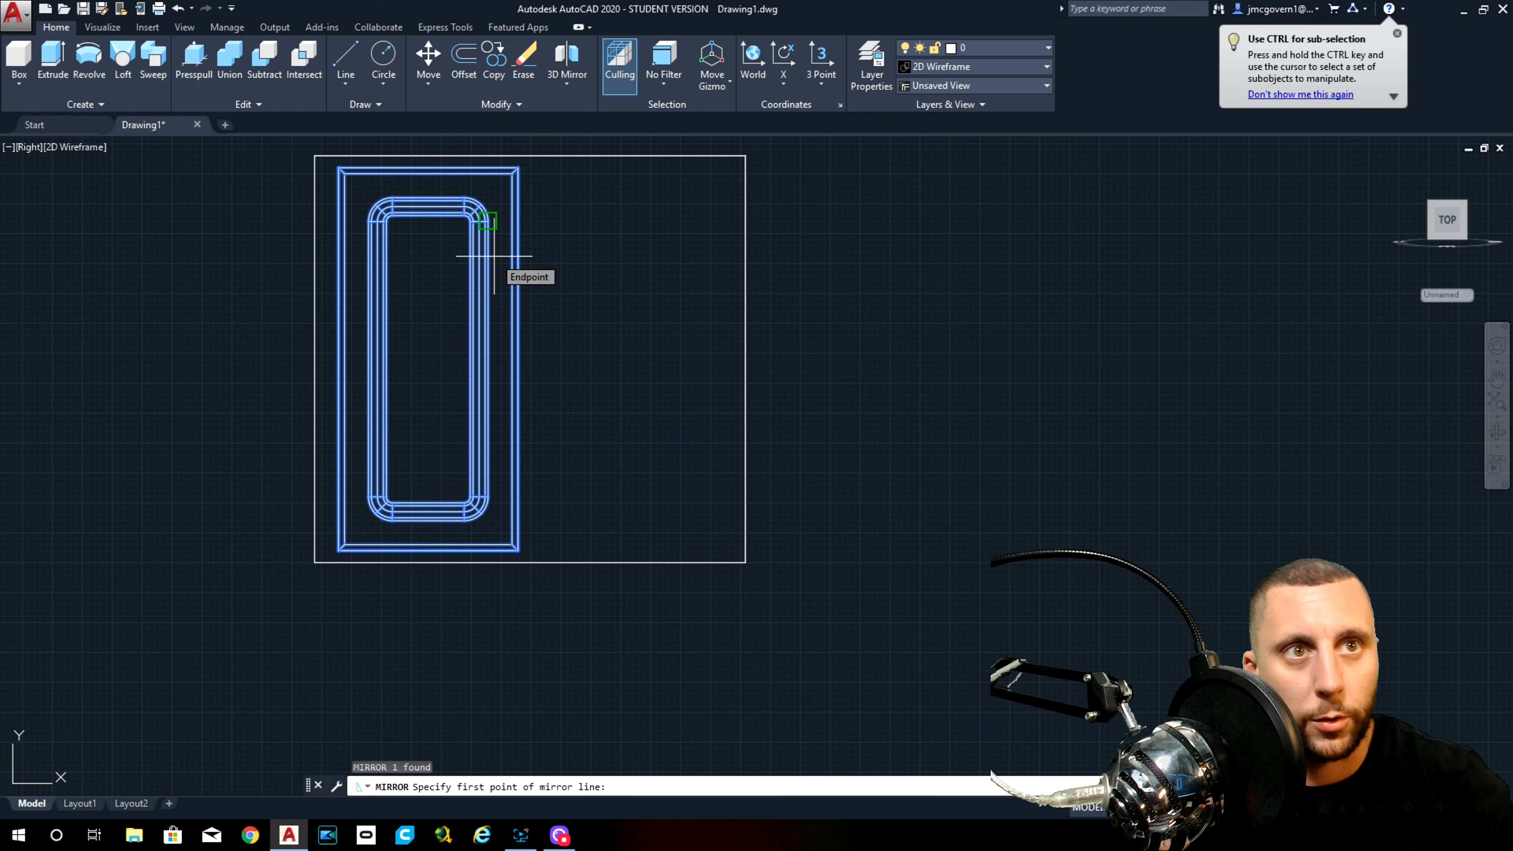
left_click(530, 156)
left_click(530, 250)
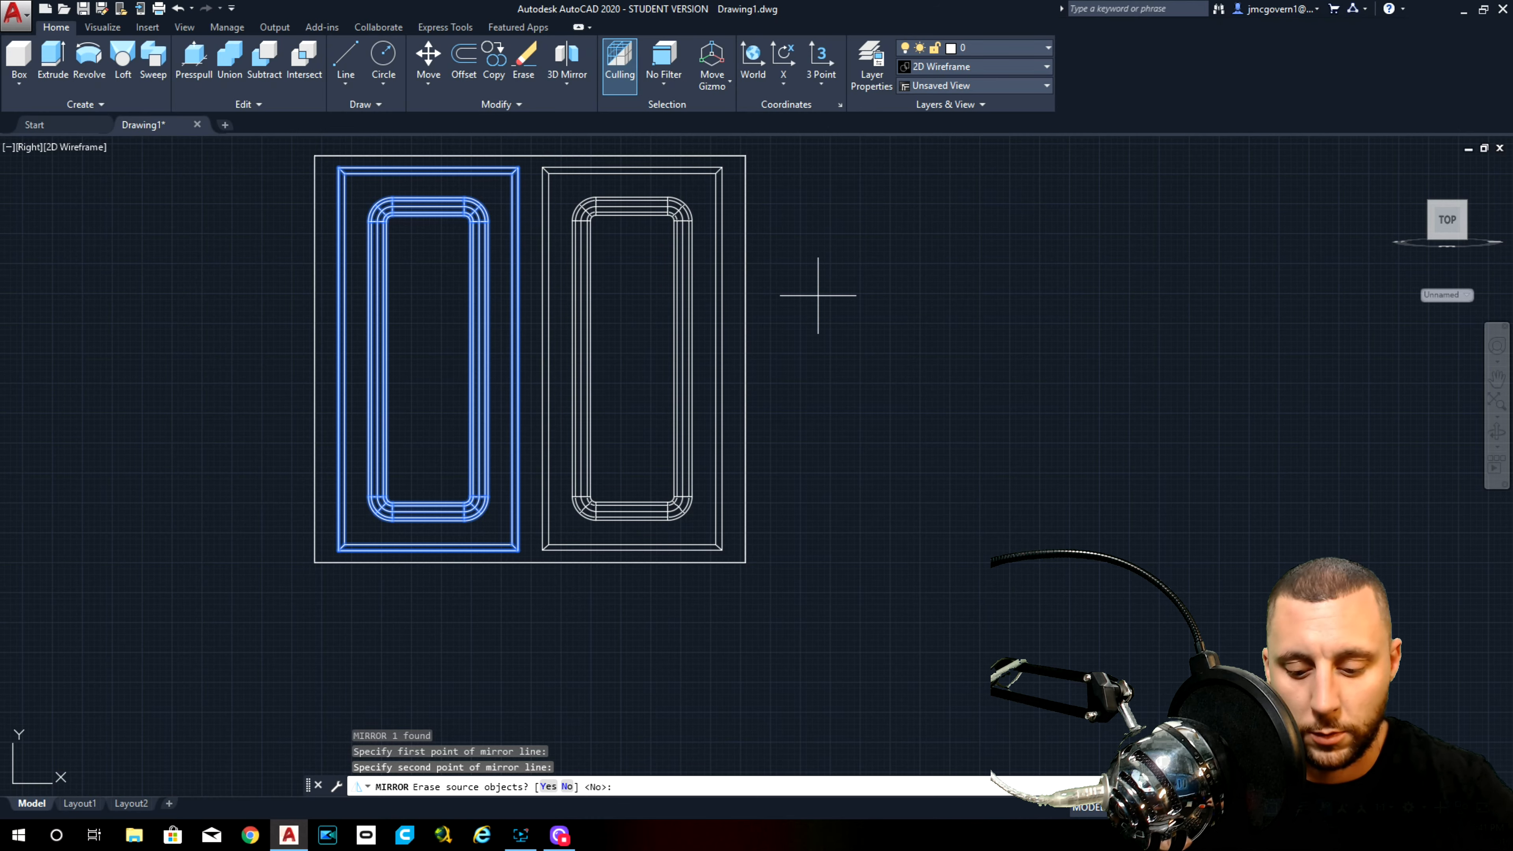
type("n")
key("Return")
Step: Examine both doors on the cabinet in a 3D view with the Conceptual visual style, and return to 2D Wireframe
scroll(818, 295, "down", 2)
middle_click_drag(818, 295, 705, 448, "shift")
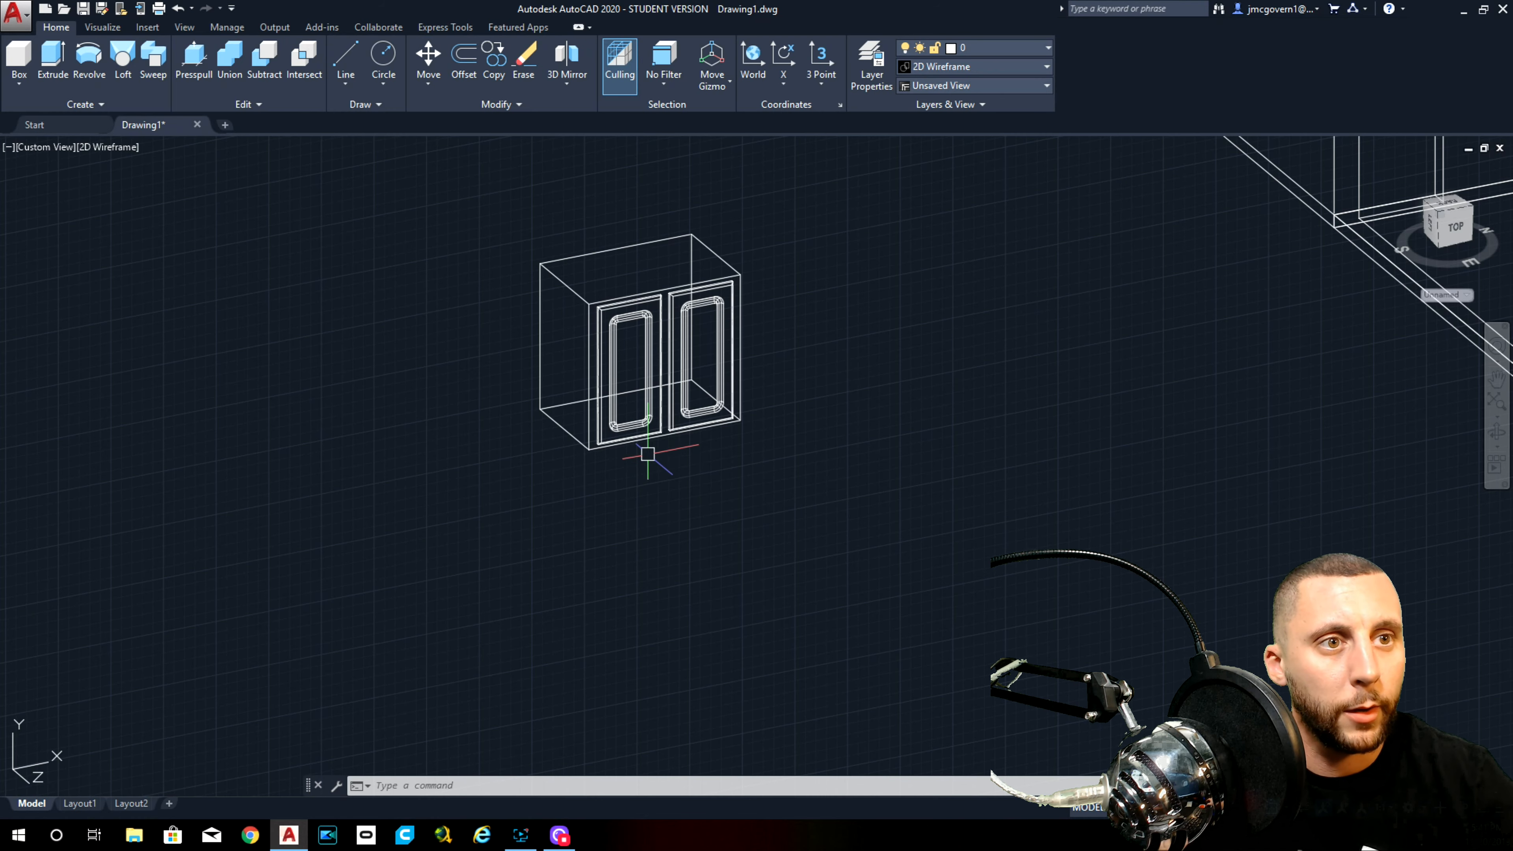
scroll(629, 455, "up", 8)
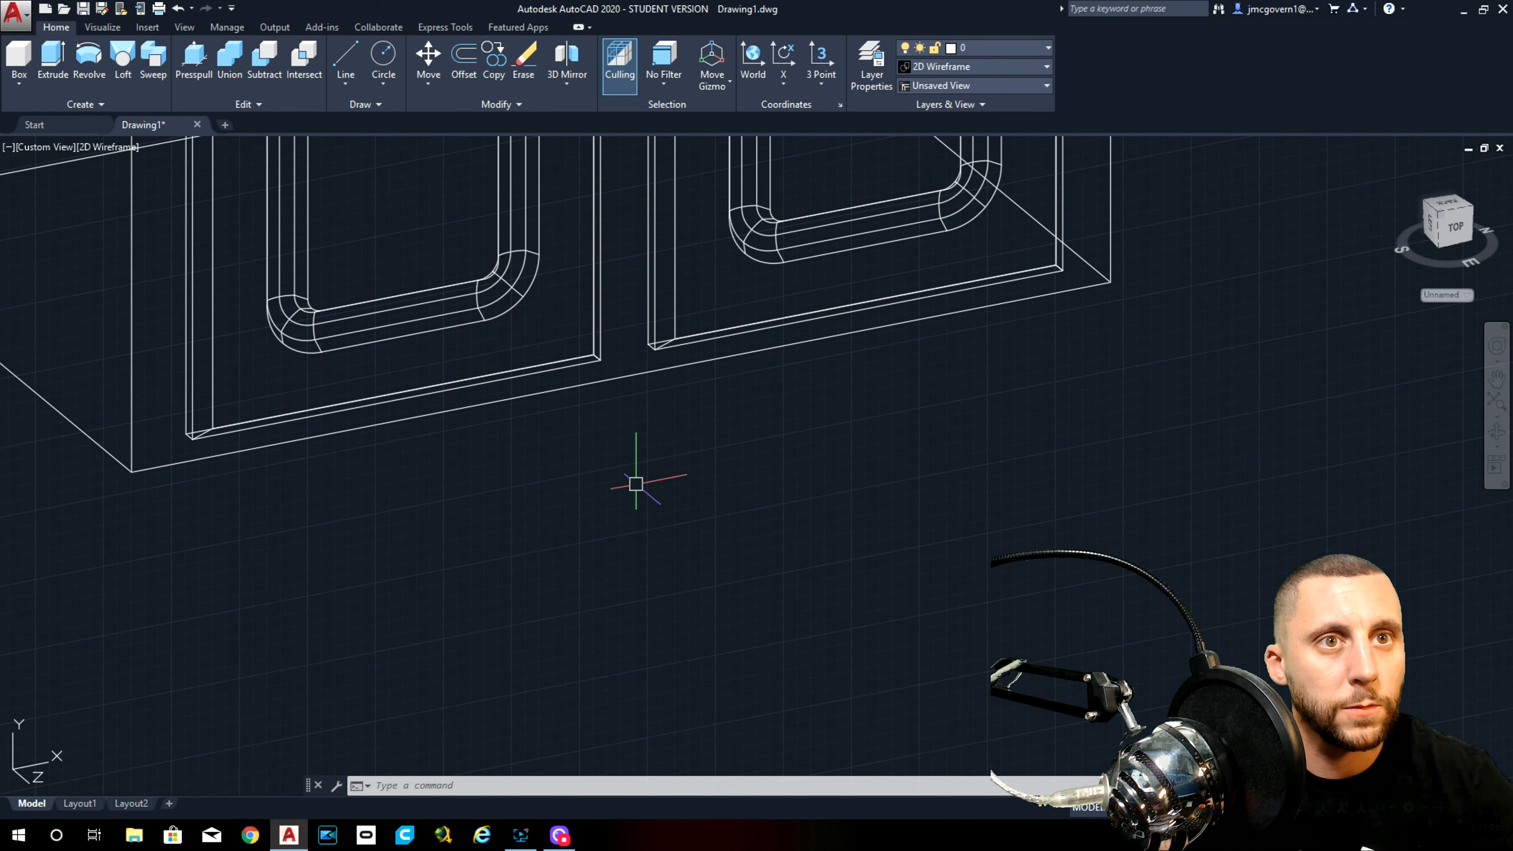
scroll(631, 480, "down", 6)
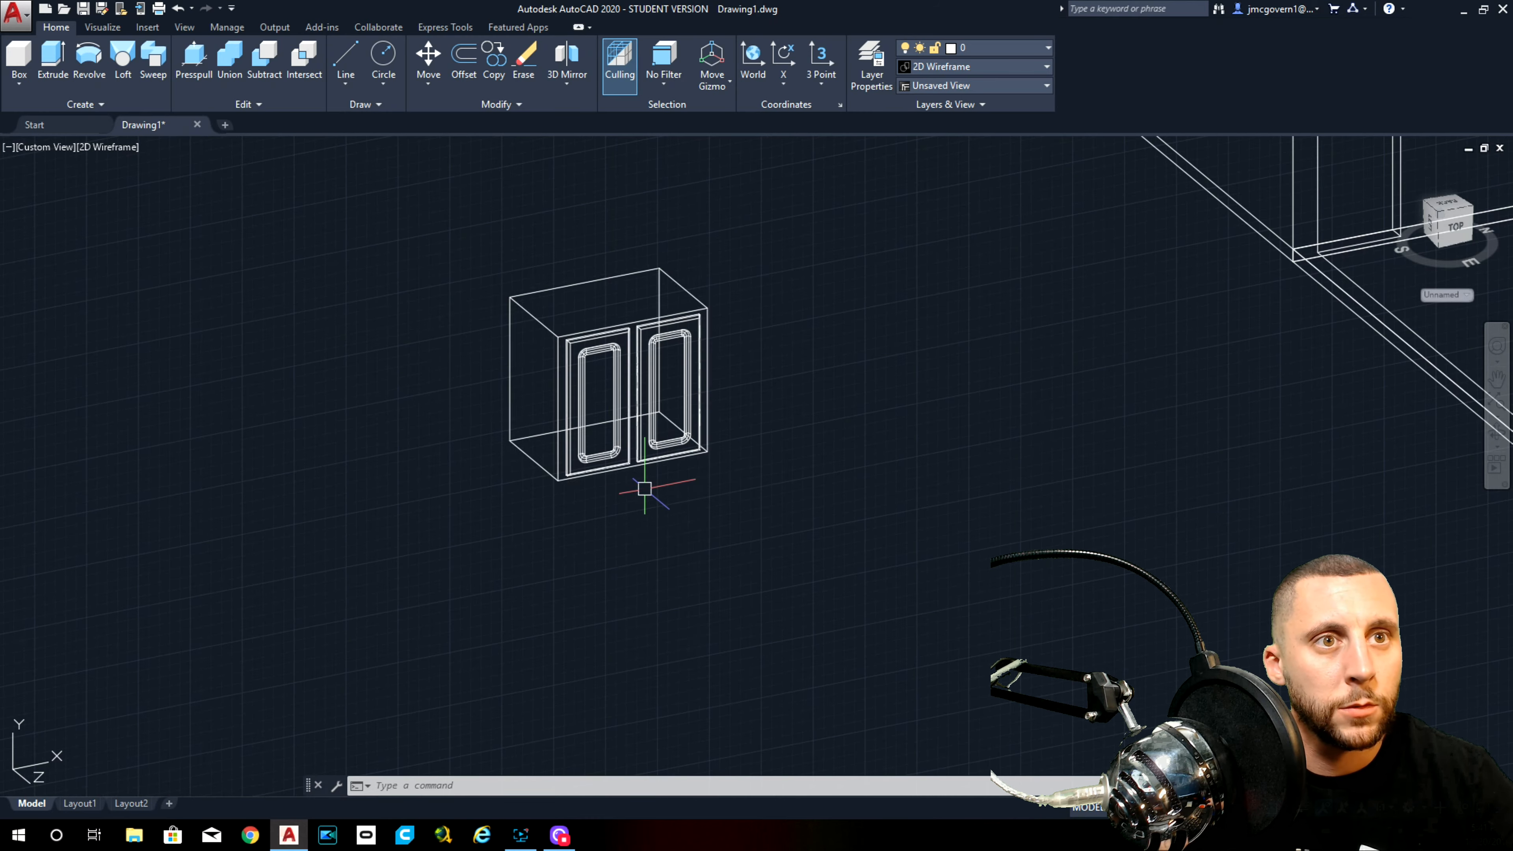
left_click(89, 146)
left_click(131, 201)
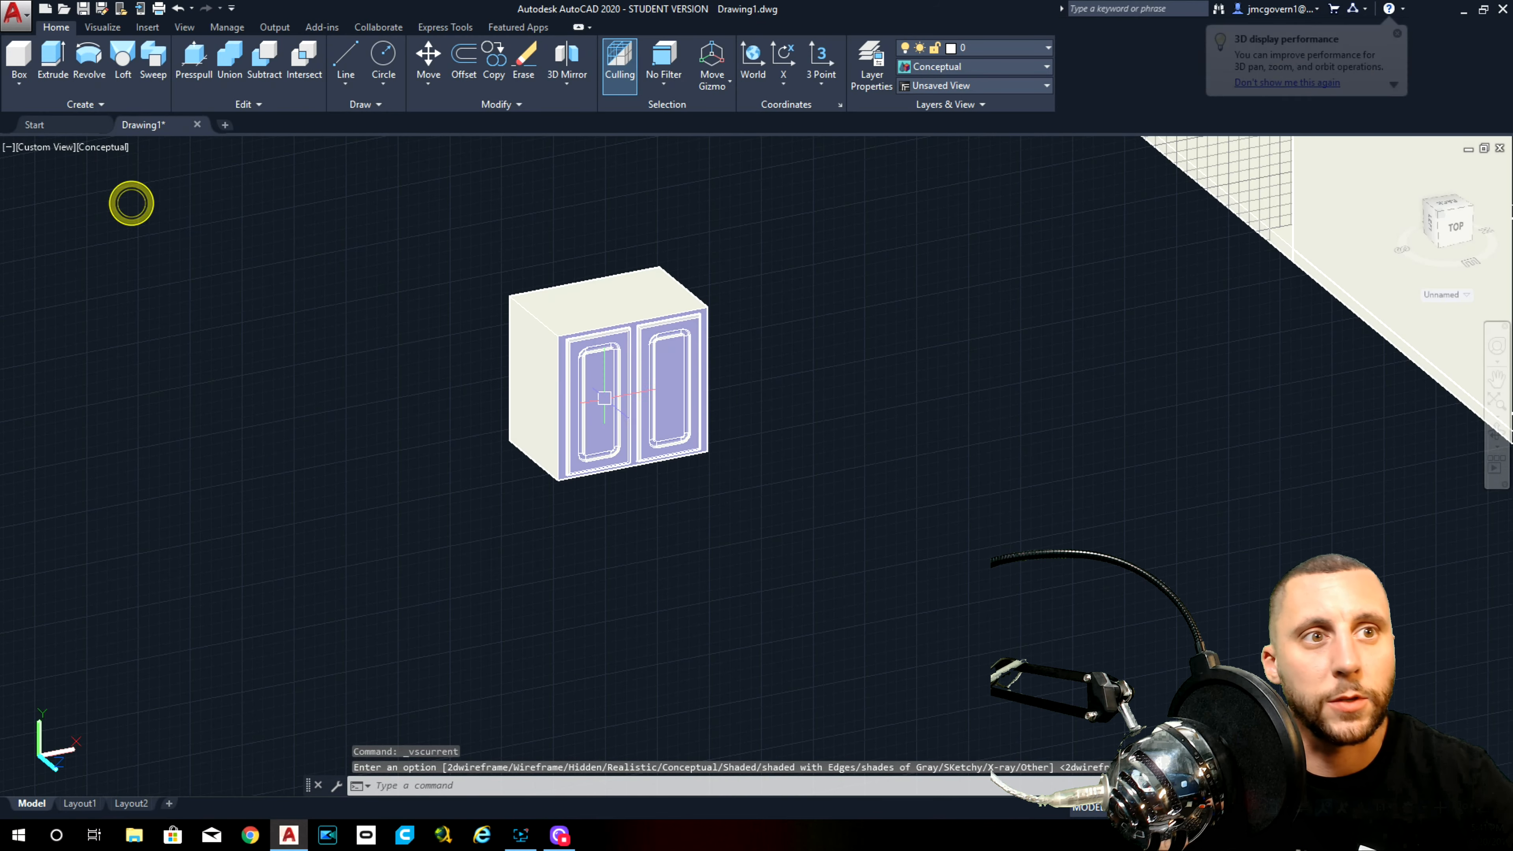
scroll(742, 429, "up", 4)
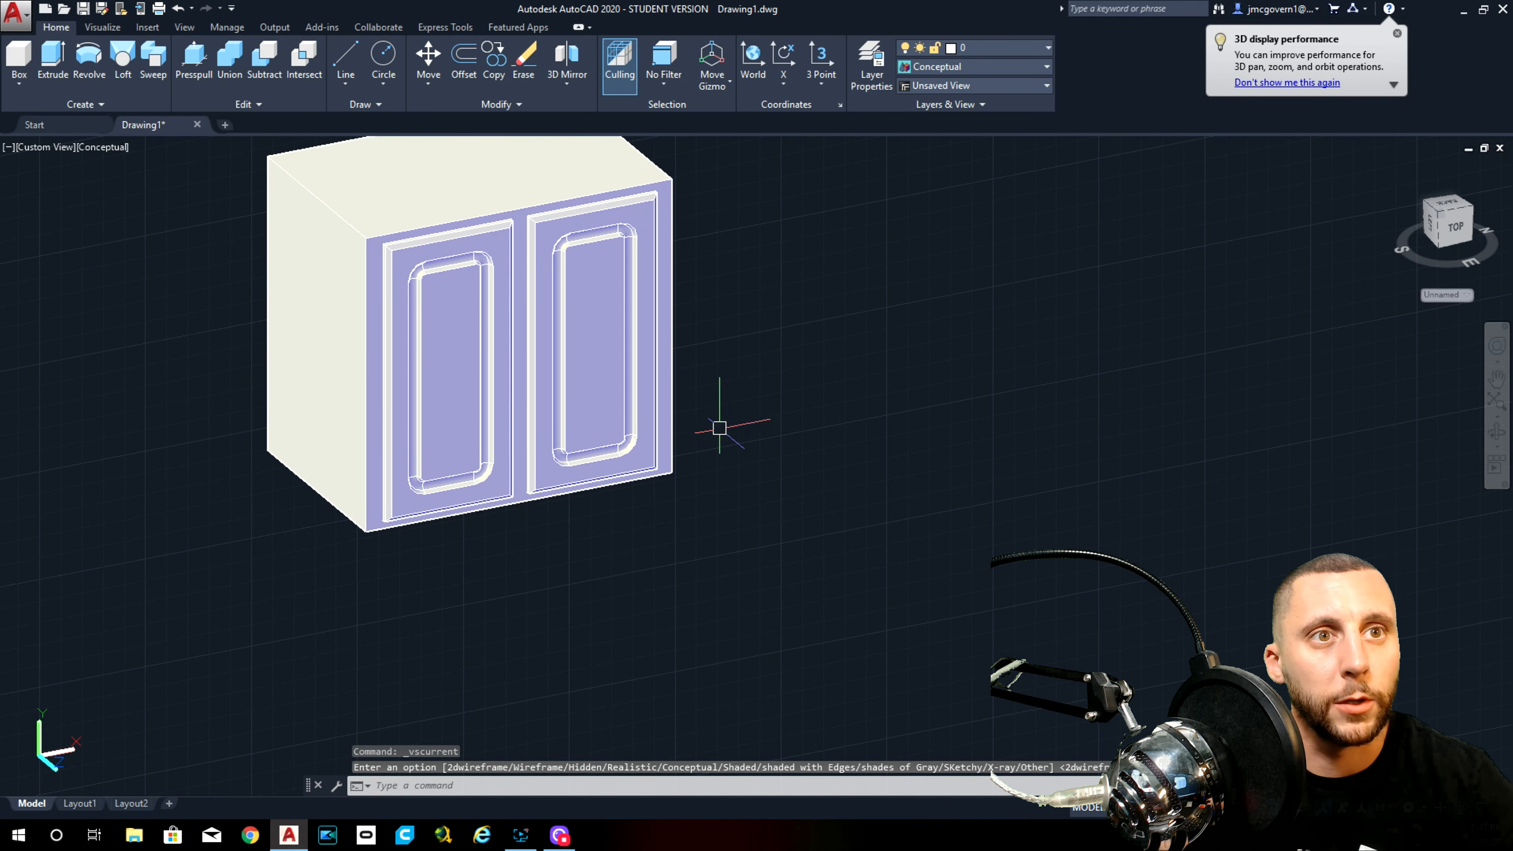
left_click(106, 146)
left_click(137, 192)
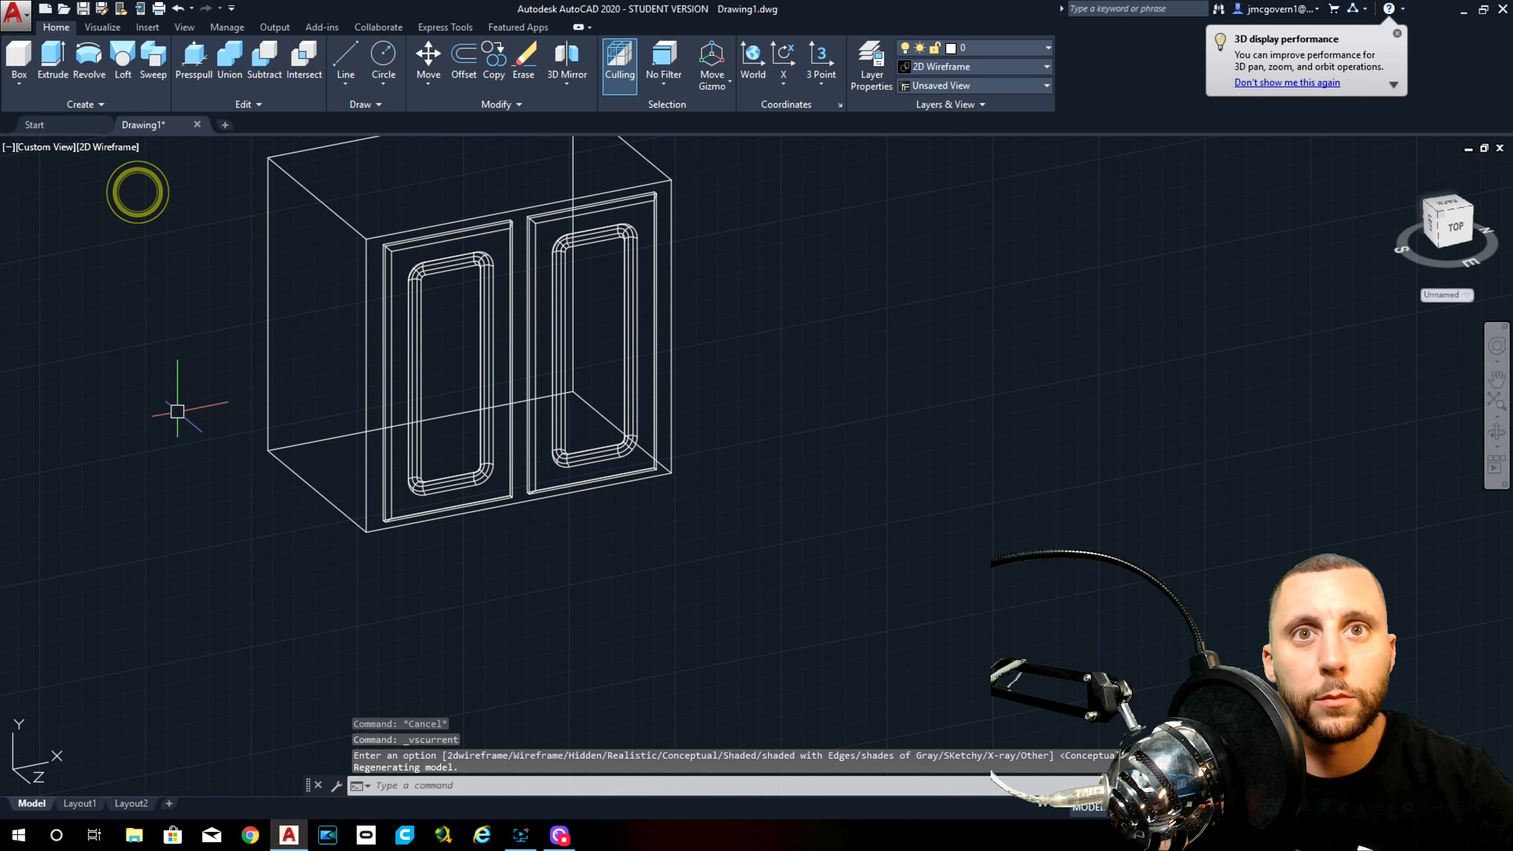
Step: Move the cabinet with both doors by its lower back corner to the base of the door opening's edge in the room
scroll(185, 407, "down", 4)
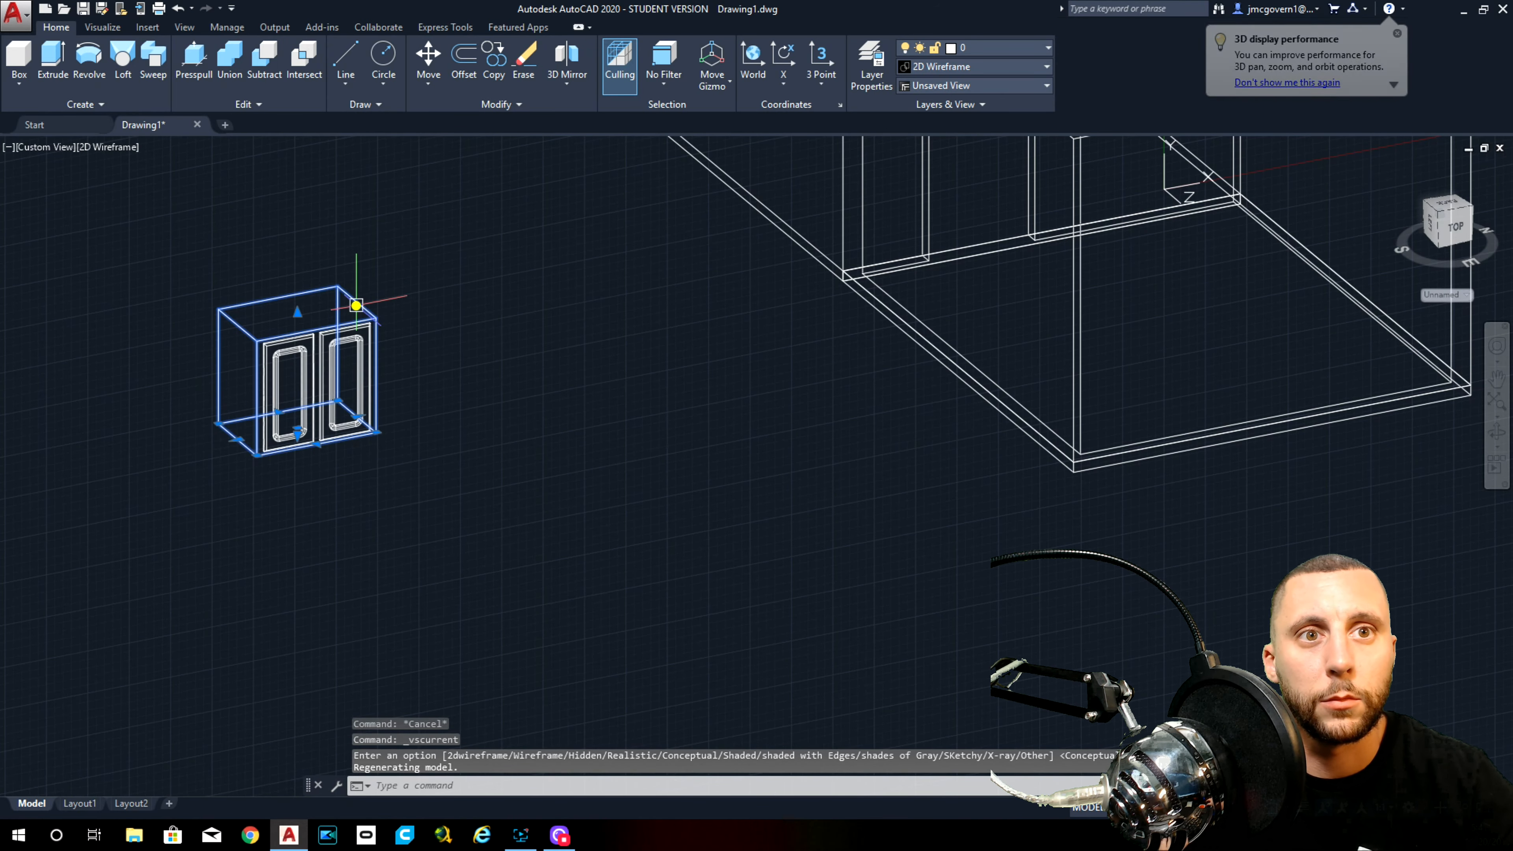
left_click(378, 290)
left_click(237, 442)
type("m")
key("Return")
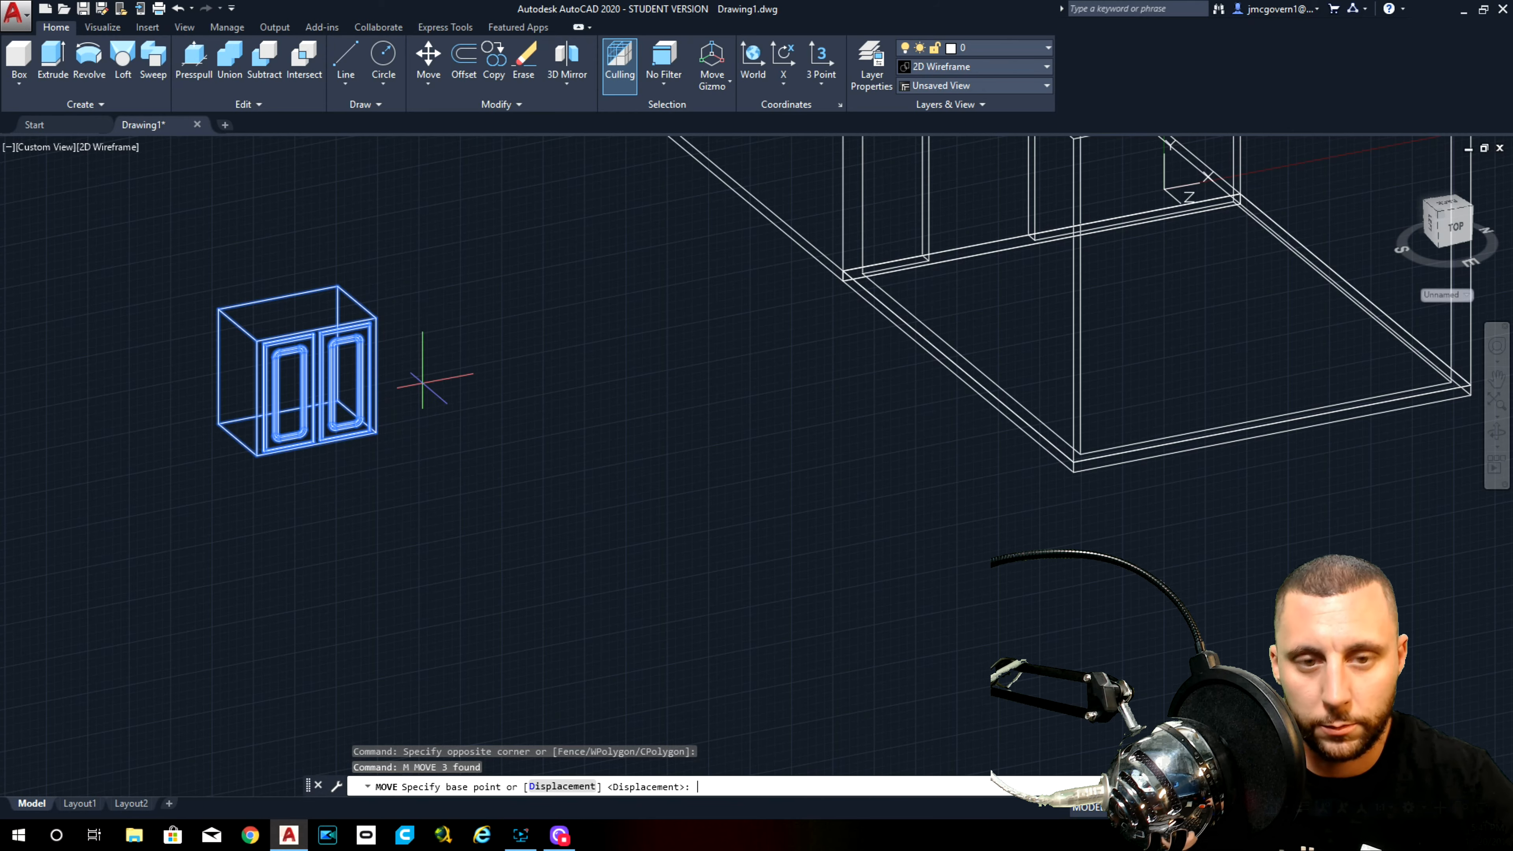
left_click(219, 423)
scroll(414, 427, "down", 5)
middle_click_drag(580, 433, 561, 461)
scroll(685, 381, "up", 8)
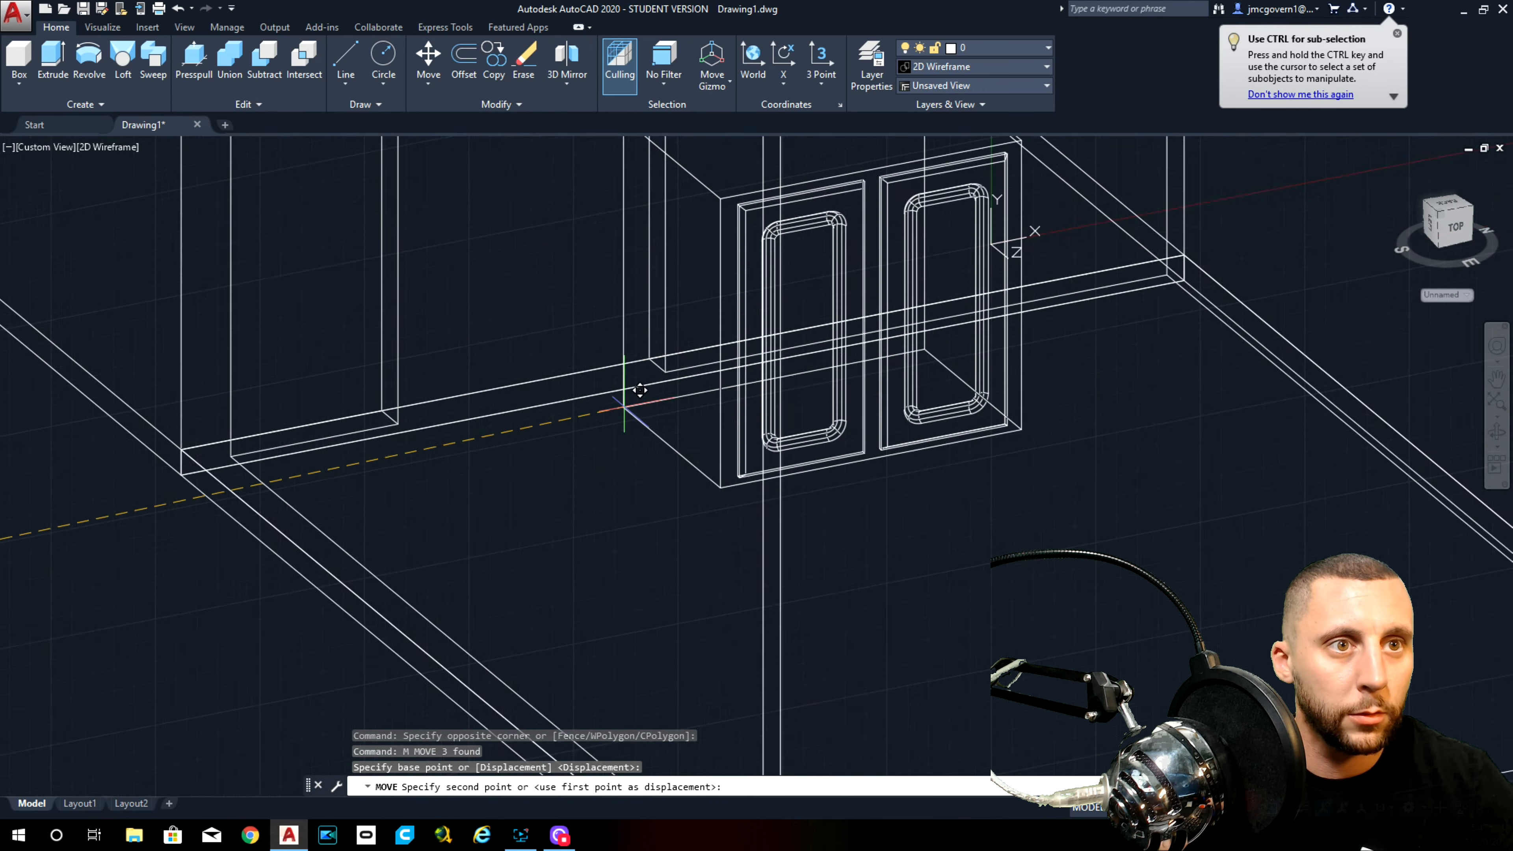
left_click(753, 280)
Step: Move the cabinet and its doors 4 inches along the positive X direction, away from the door opening
scroll(753, 280, "down", 8)
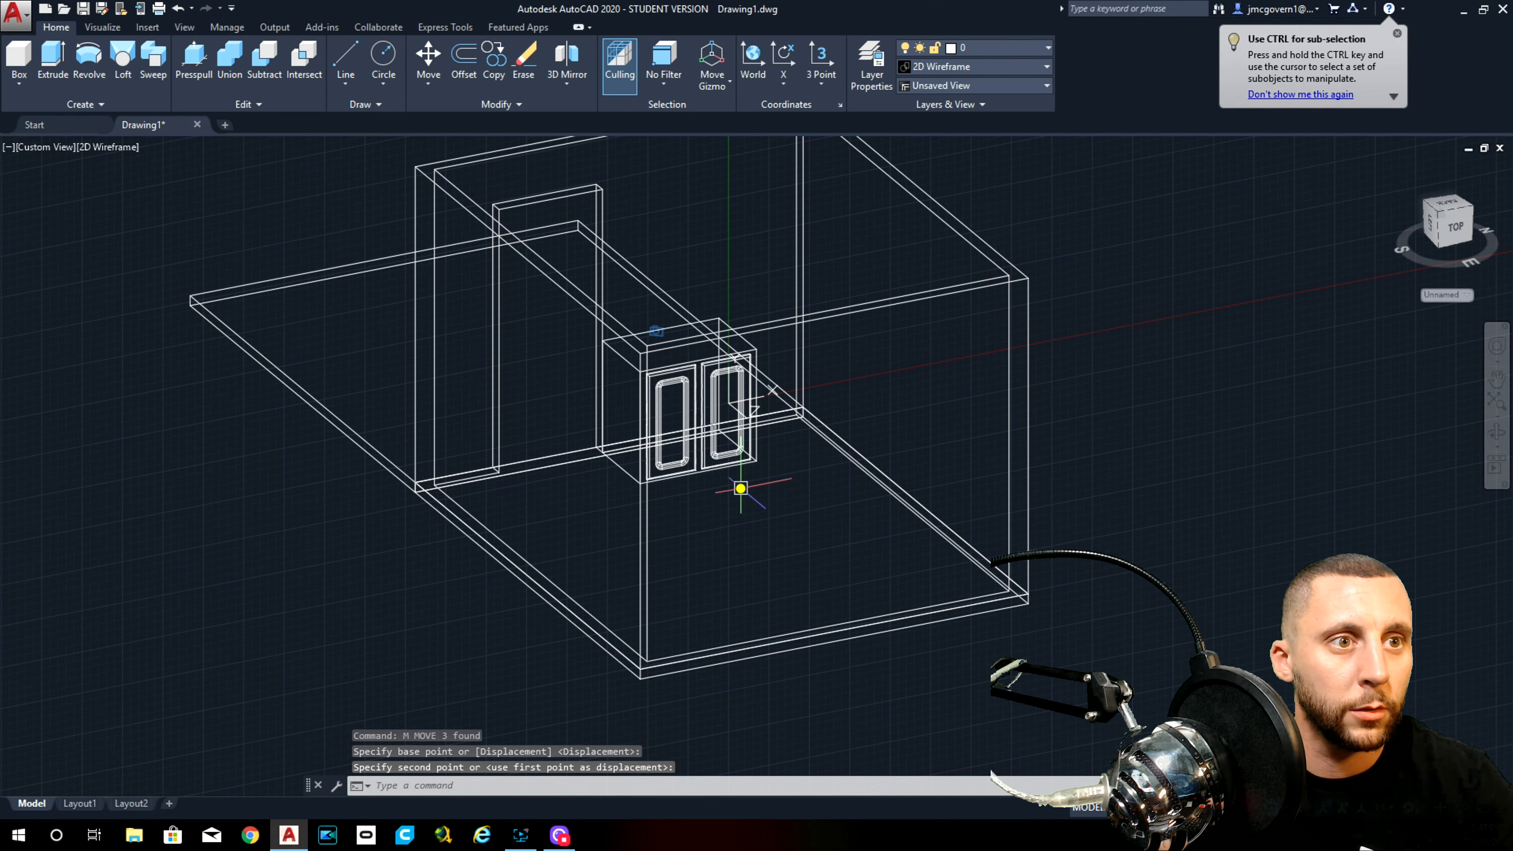
left_click(738, 484)
left_click(683, 456)
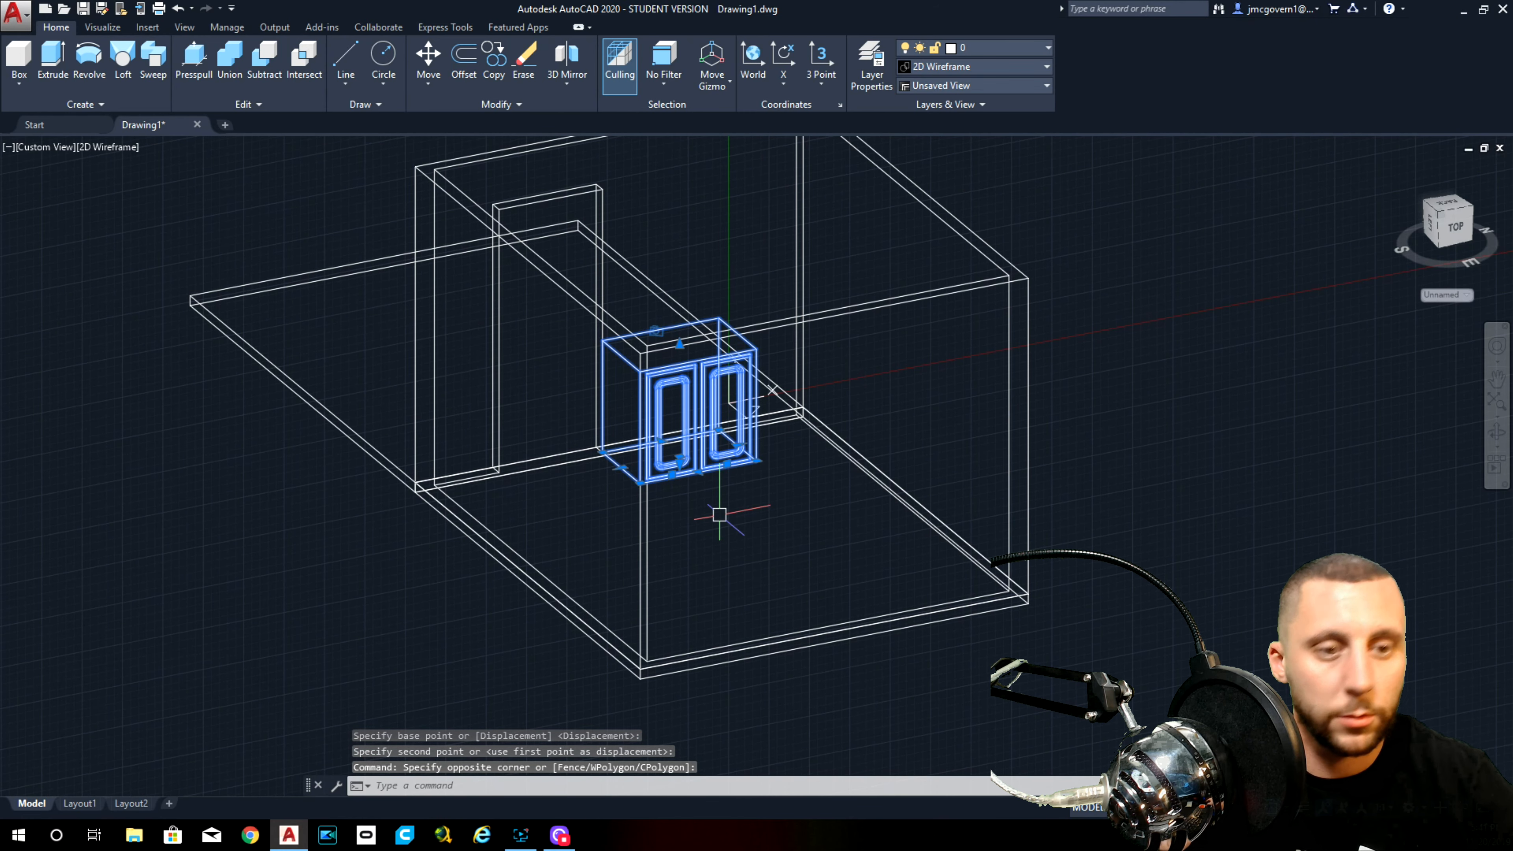
type("m")
key("Return")
left_click(703, 513)
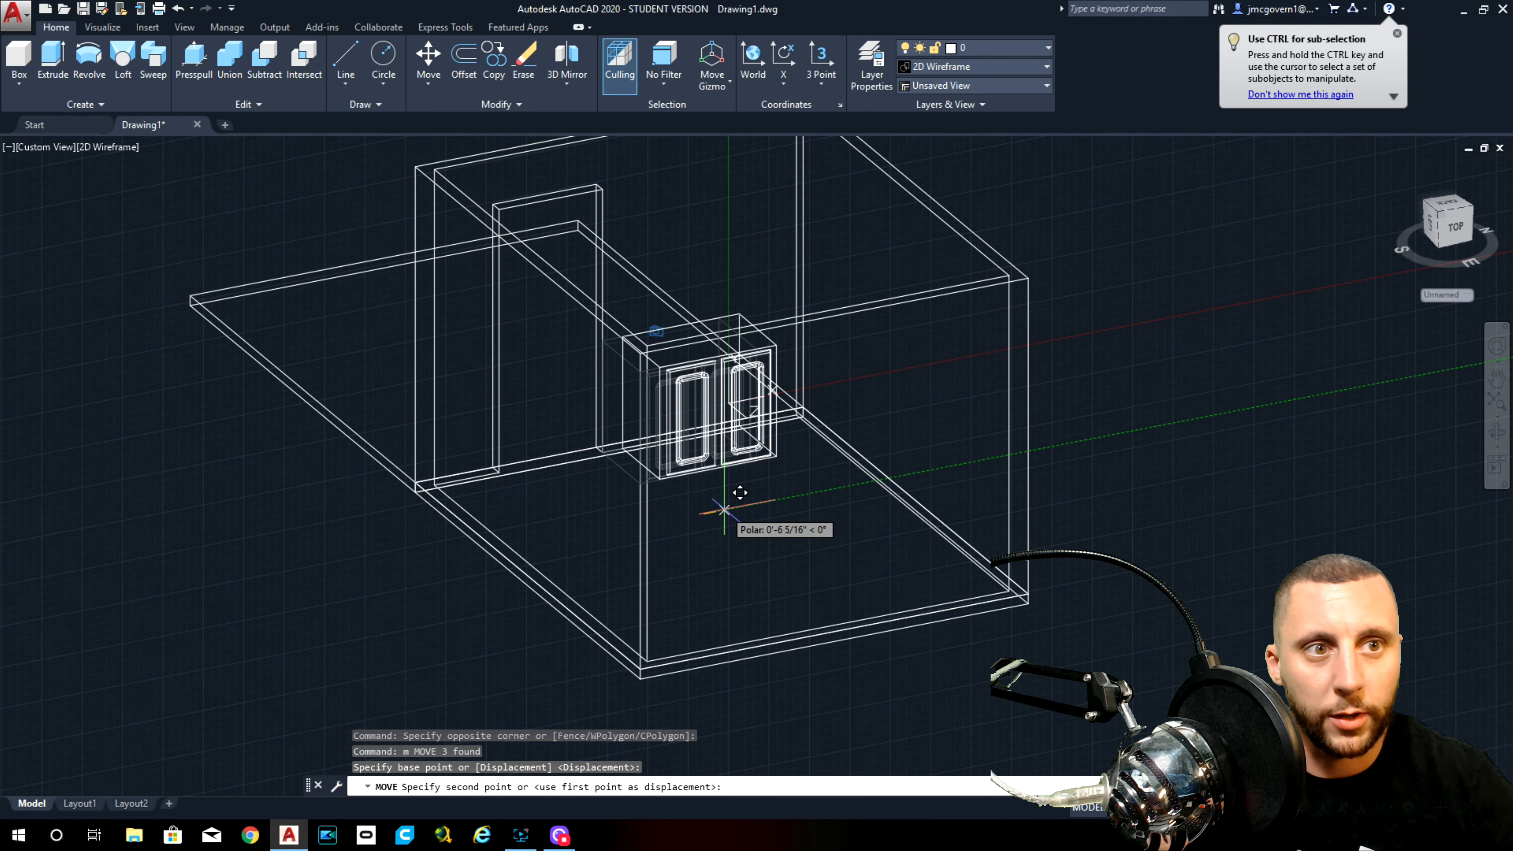
type("4")
key("Return")
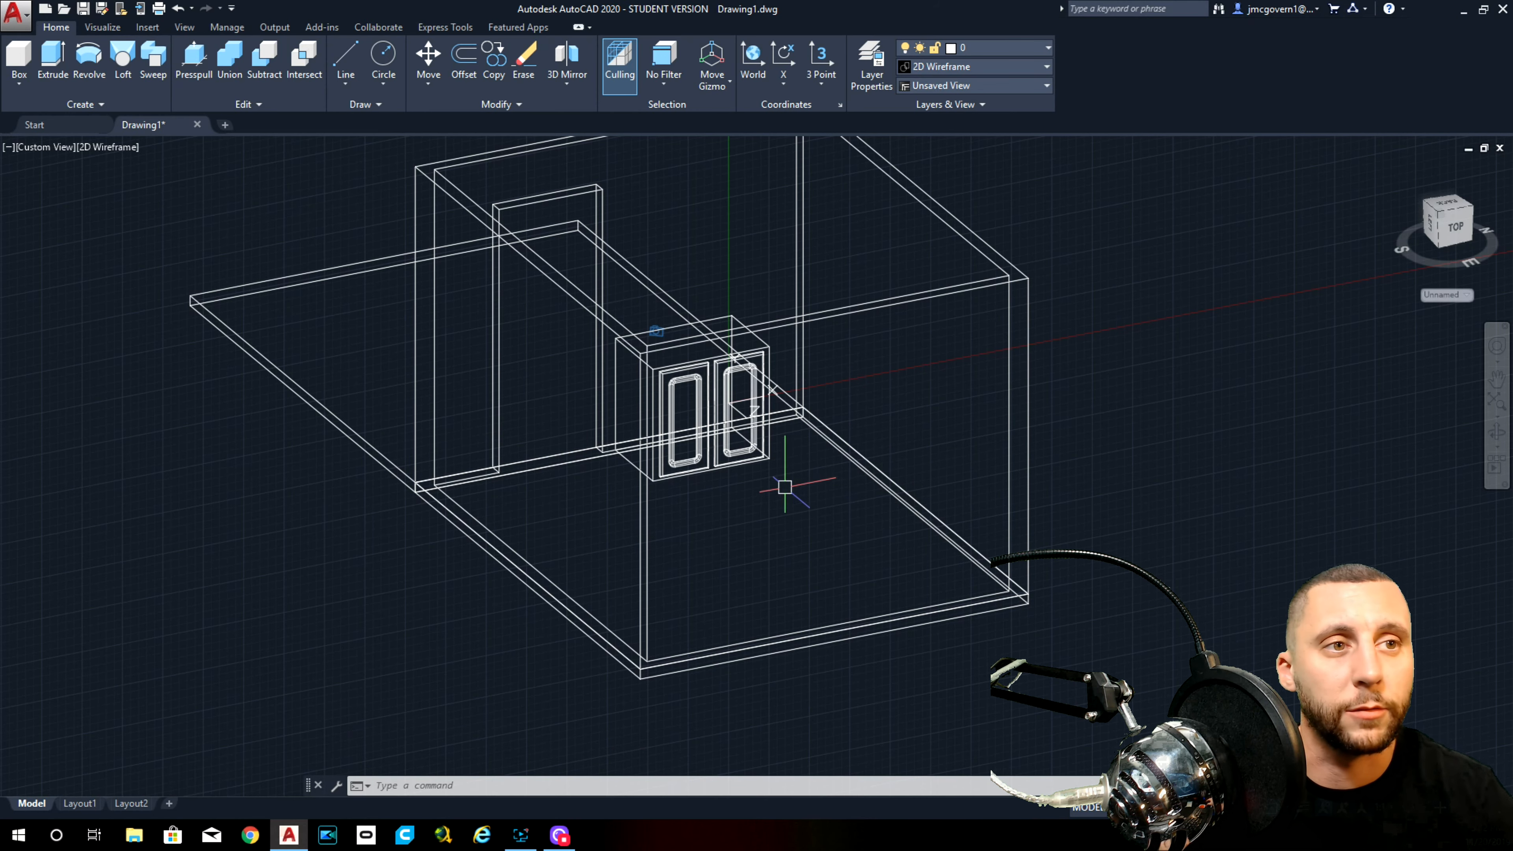
middle_click_drag(710, 509, 753, 443)
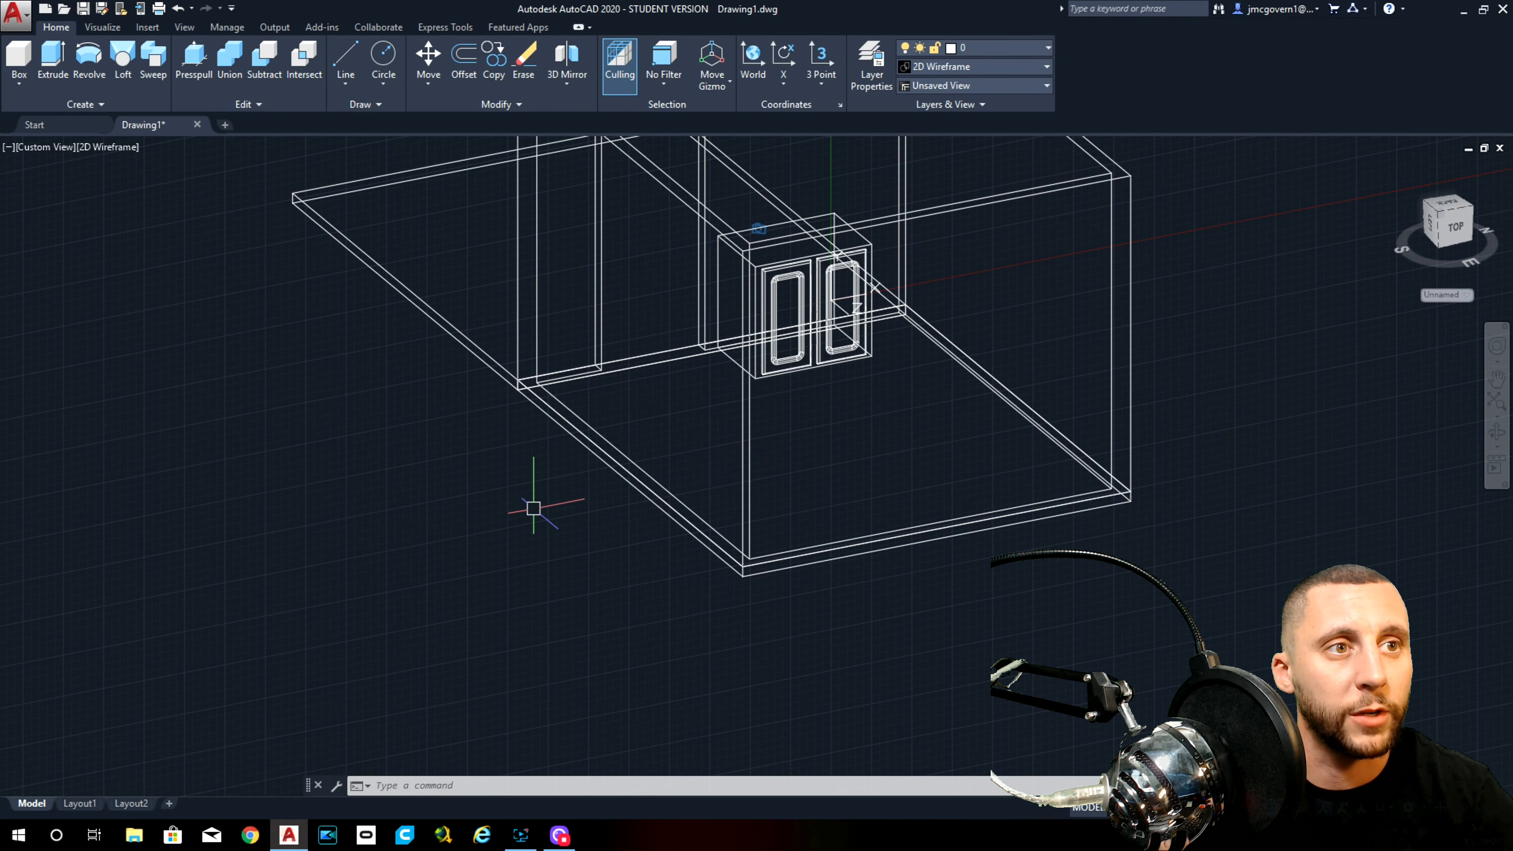